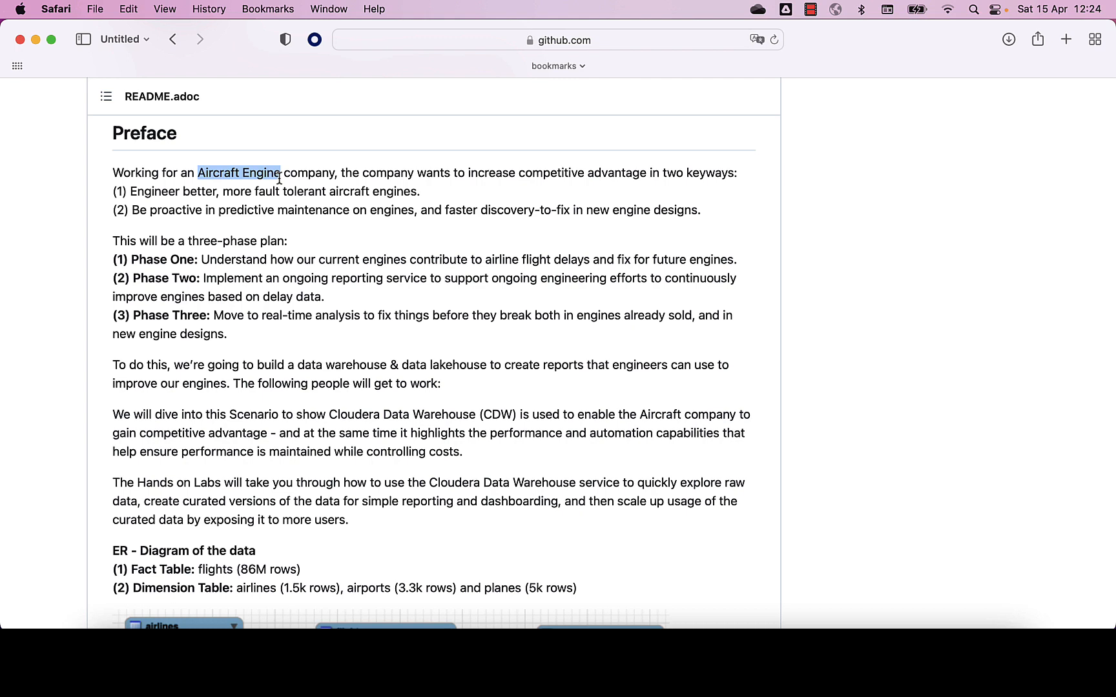
Read the README's Preface with the three-phase plan and examine the ER diagram of the airlines, airports, flights and planes tables
click(311, 175)
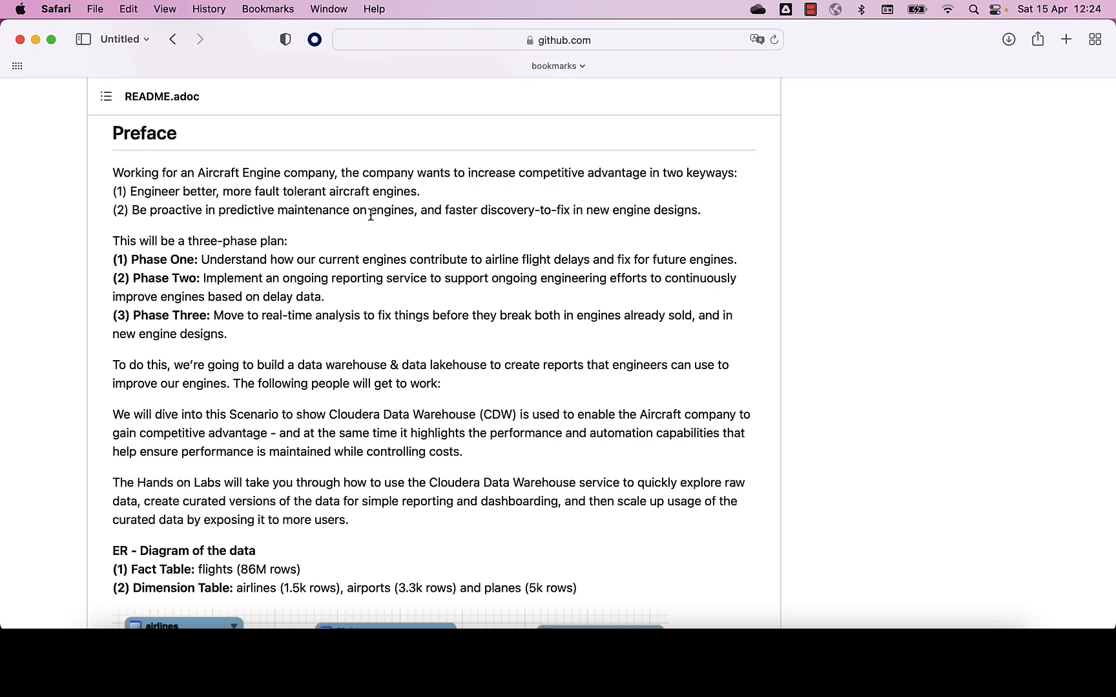
scroll(383, 230, down, 2)
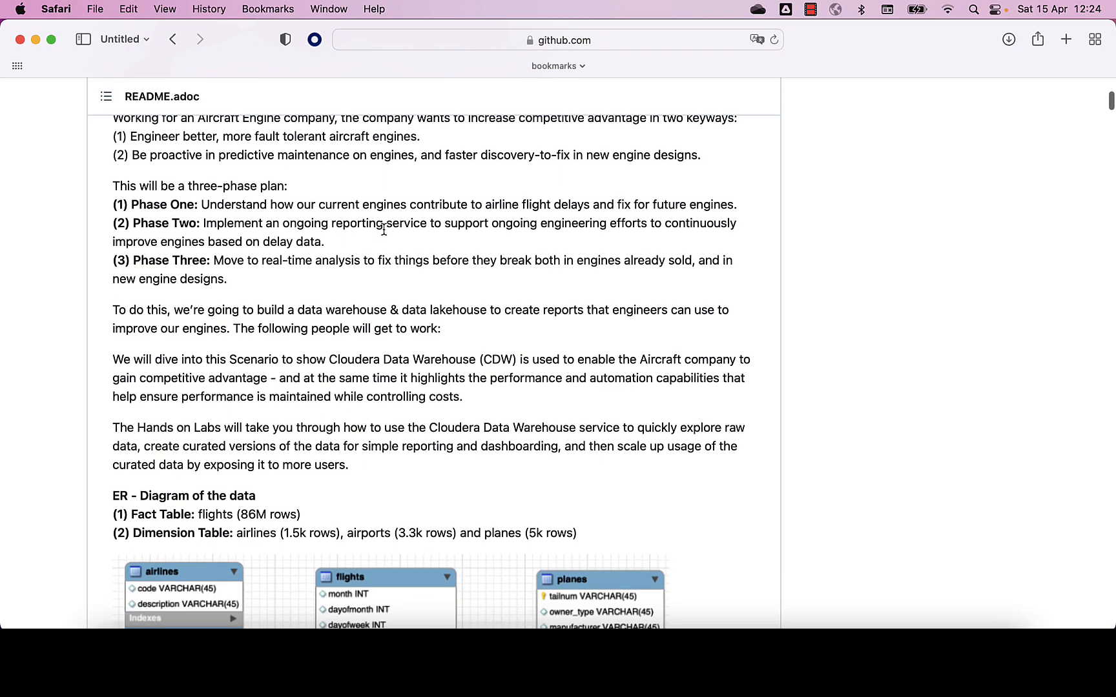
scroll(384, 231, down, 1)
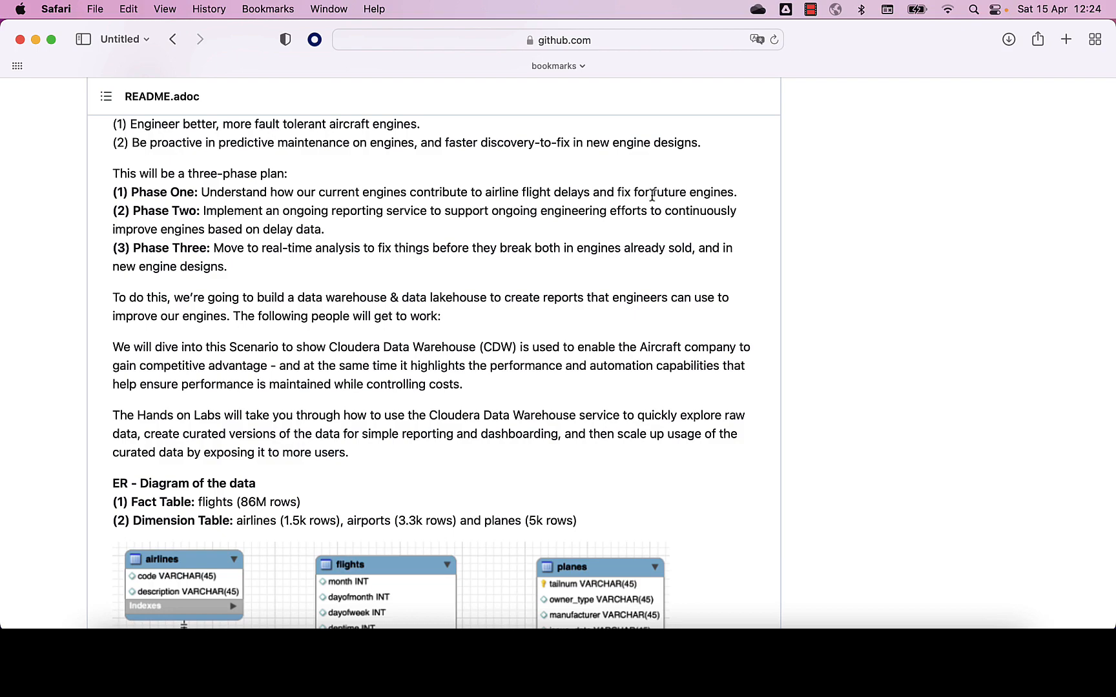
scroll(529, 287, down, 3)
scroll(529, 286, down, 5)
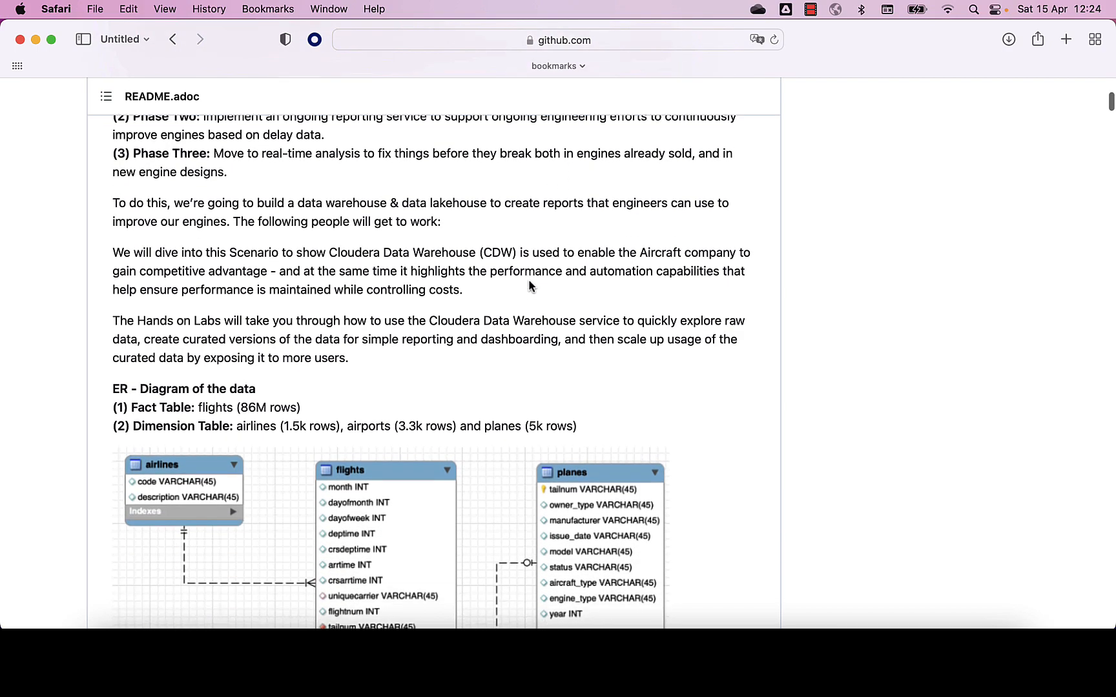
scroll(529, 281, down, 4)
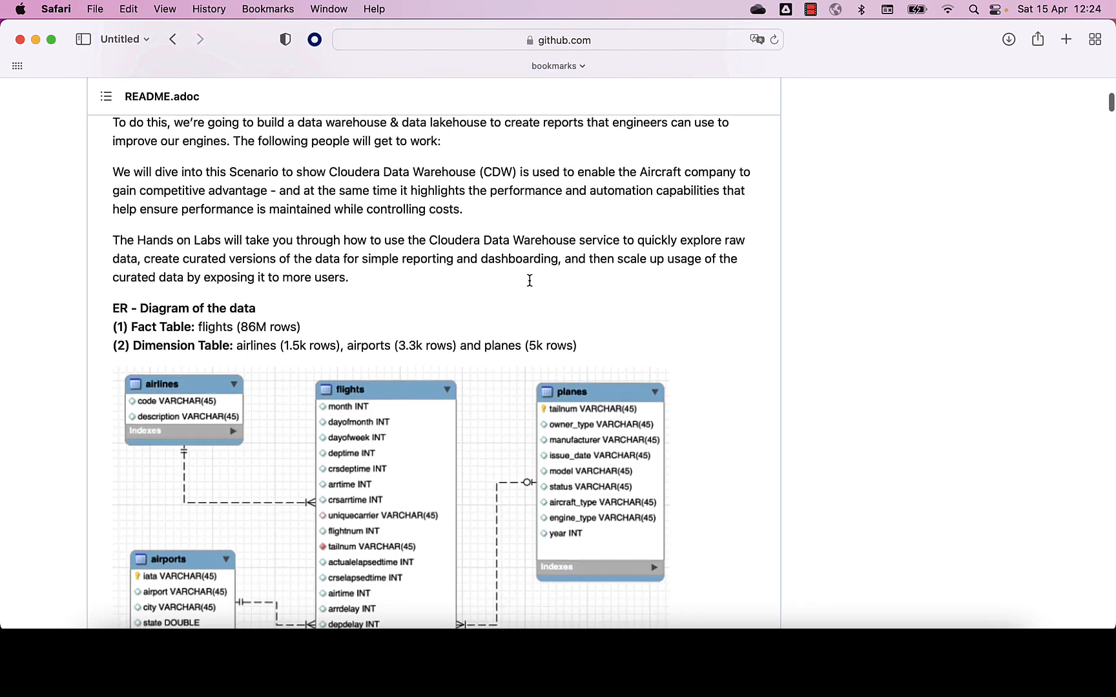
scroll(530, 281, down, 5)
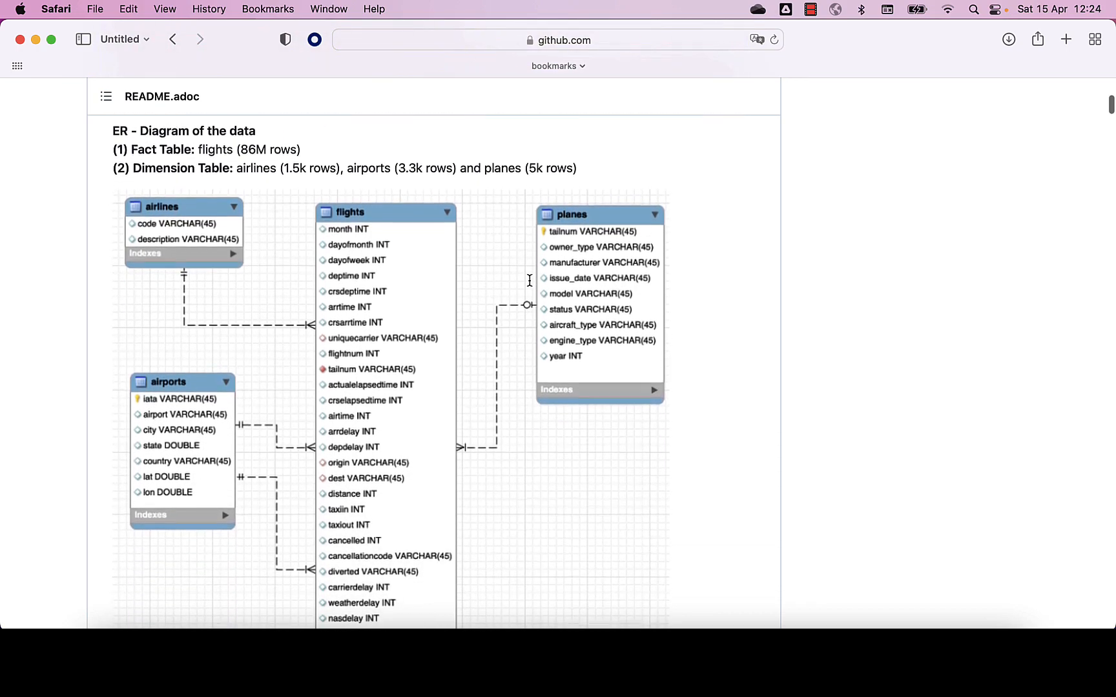
scroll(529, 281, down, 3)
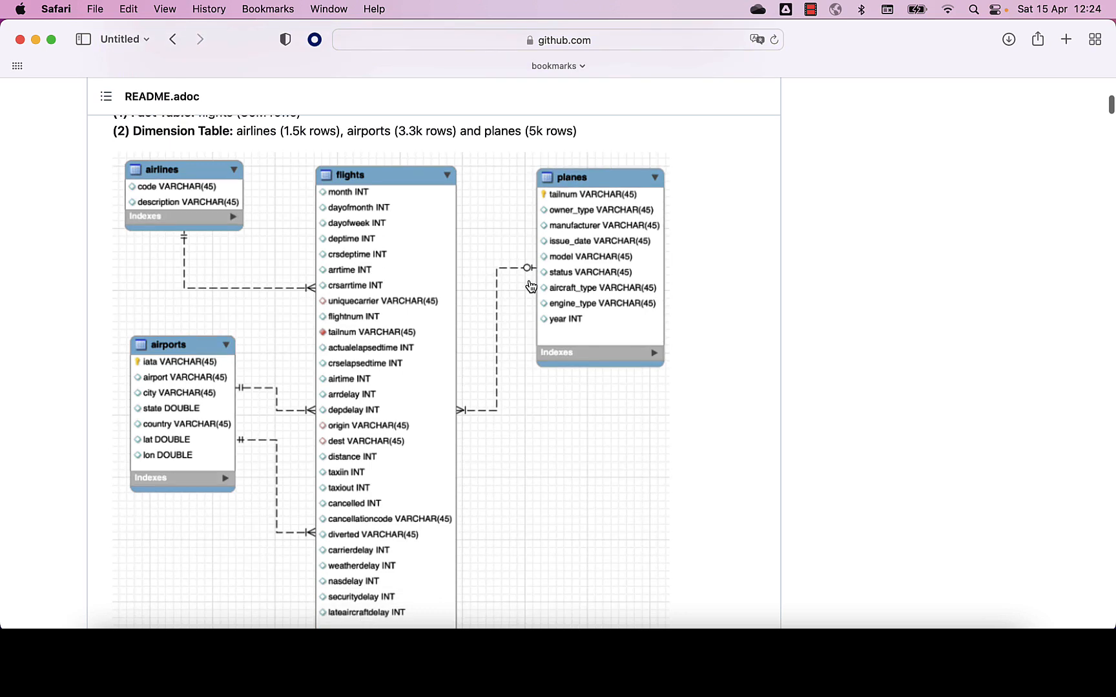
scroll(529, 286, down, 2)
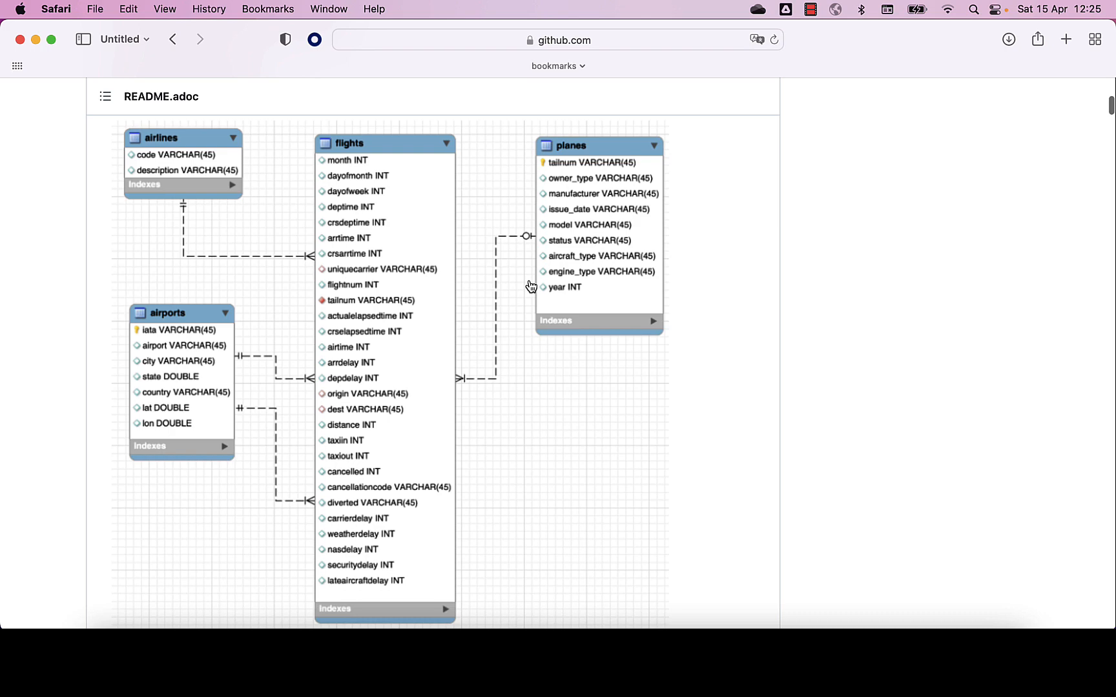
scroll(531, 286, down, 1)
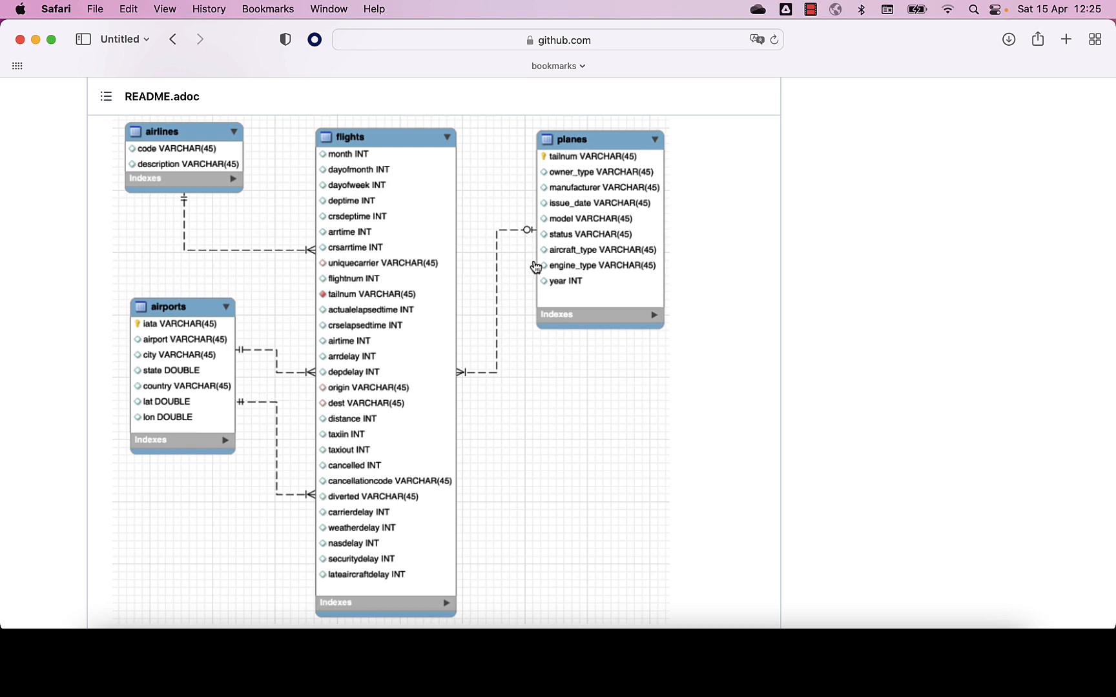
Review the workshop's High-Level Steps in the README, from the CDW introduction through setup, making it better and optimizing for production
scroll(506, 352, down, 10)
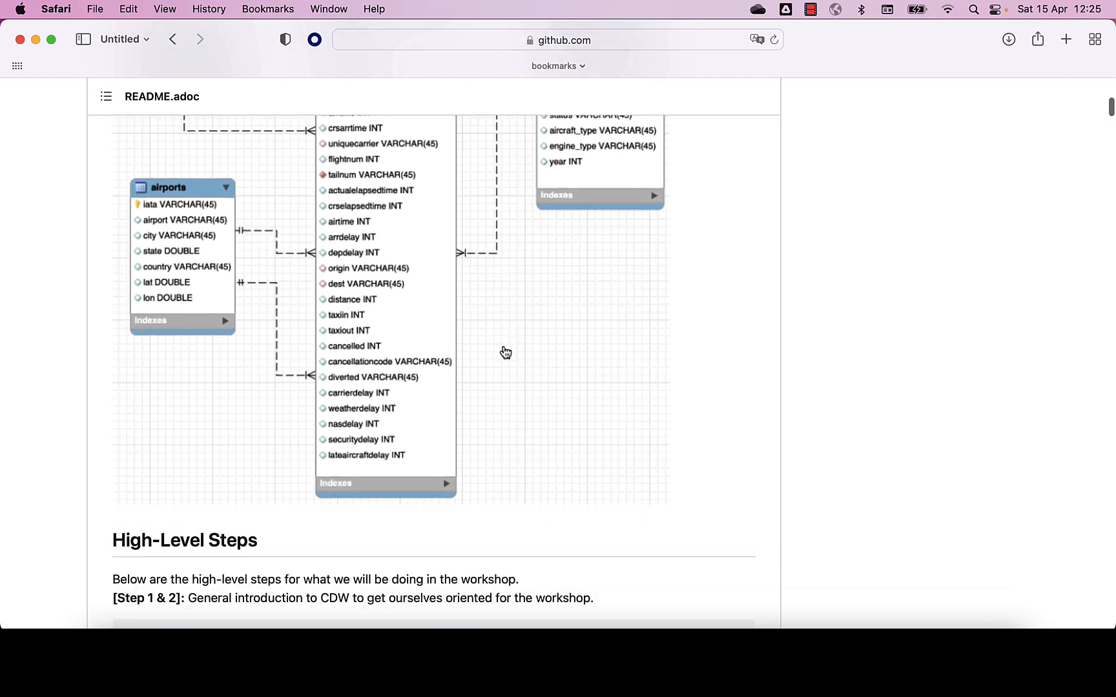
scroll(506, 352, down, 5)
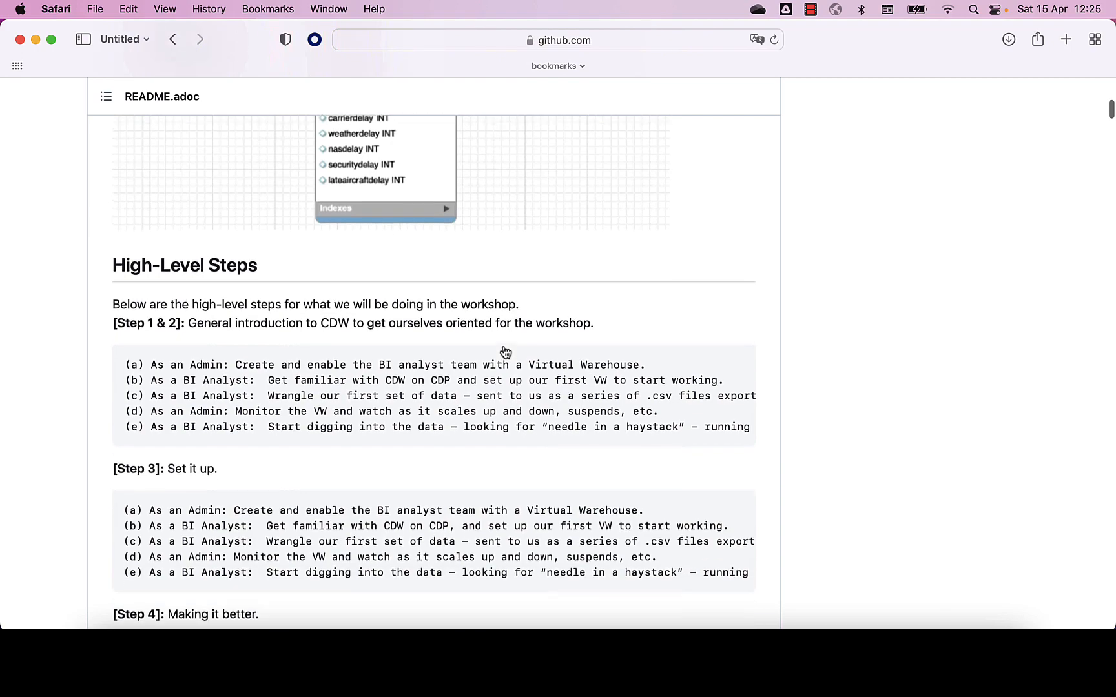
scroll(504, 346, down, 3)
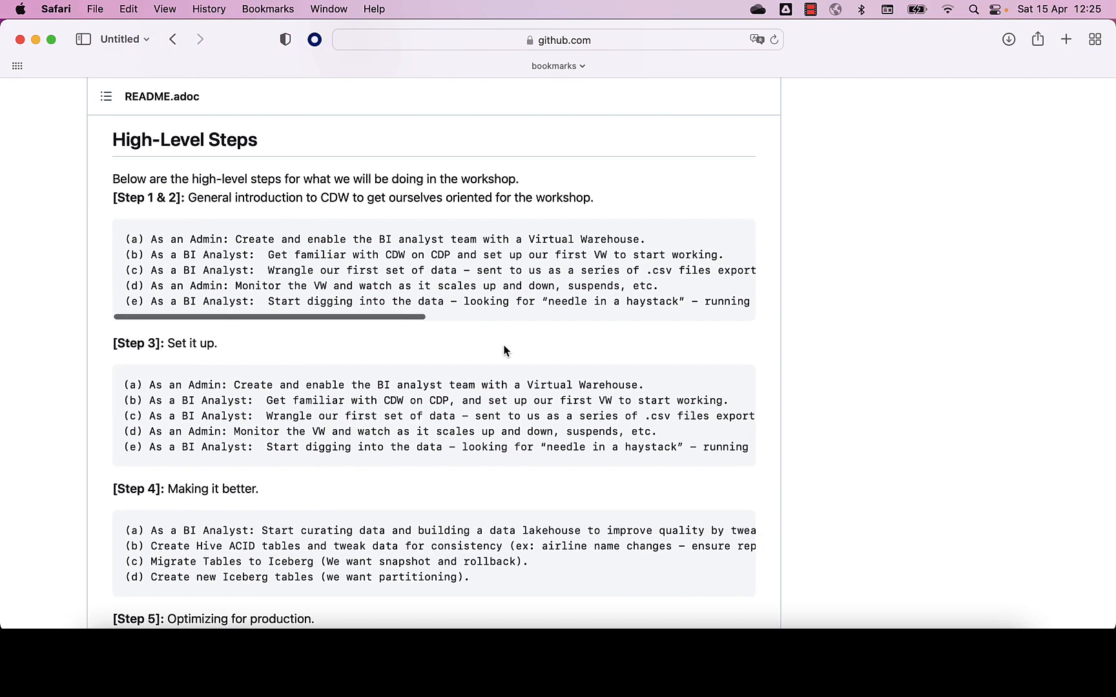
scroll(504, 351, down, 1)
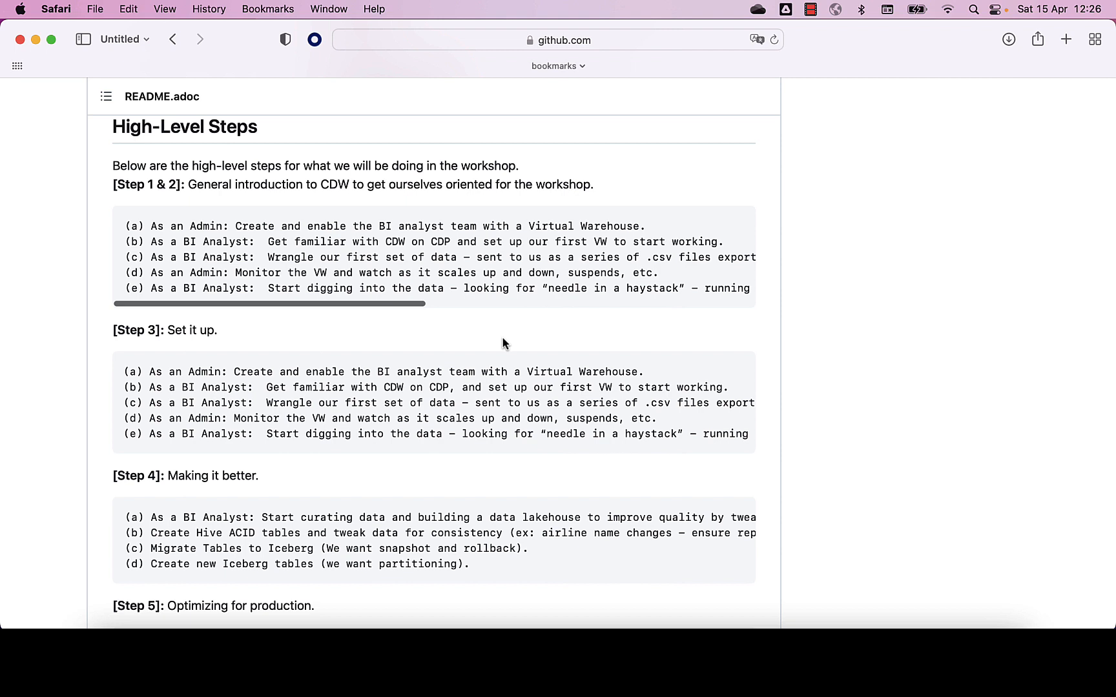
scroll(503, 342, down, 2)
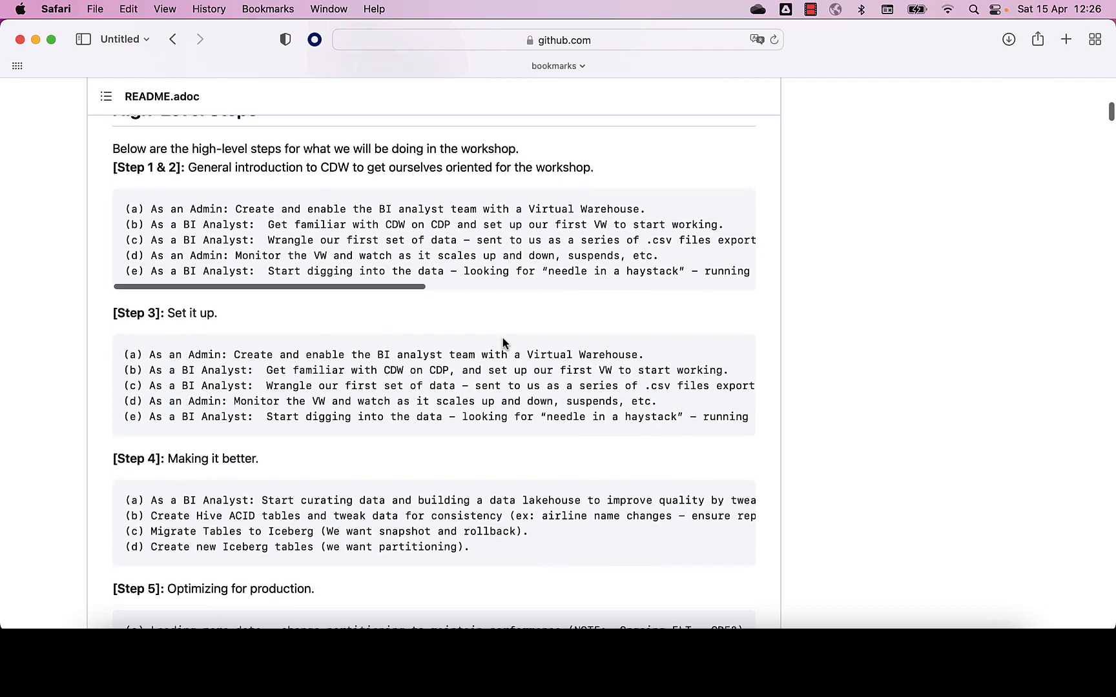
scroll(503, 343, down, 3)
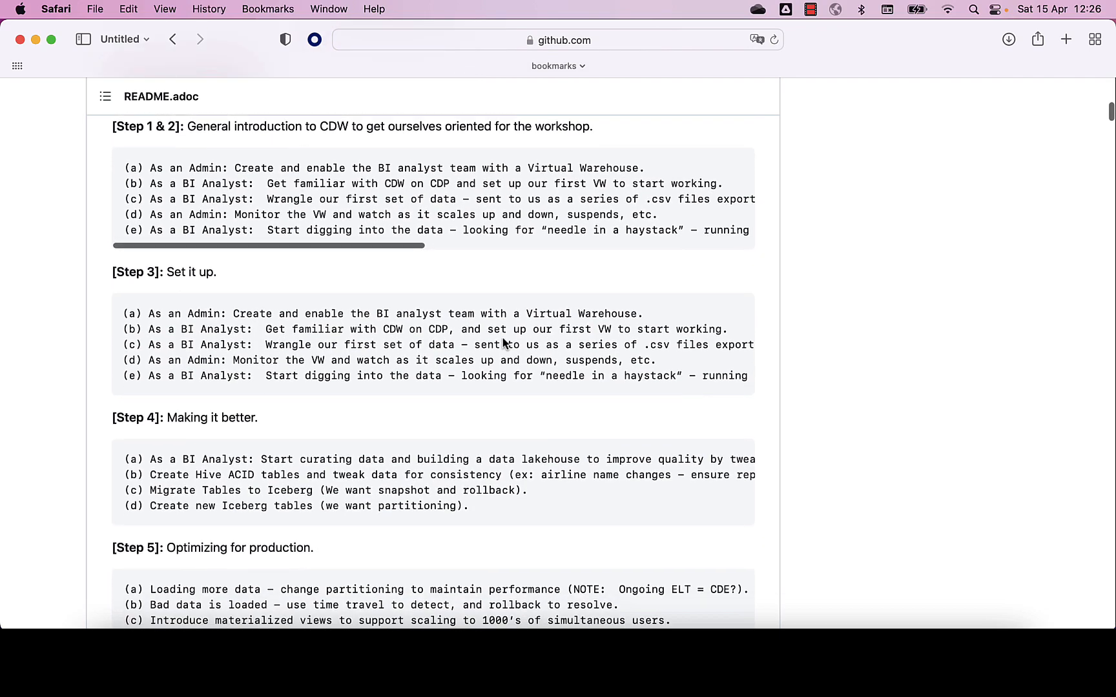
scroll(503, 343, down, 1)
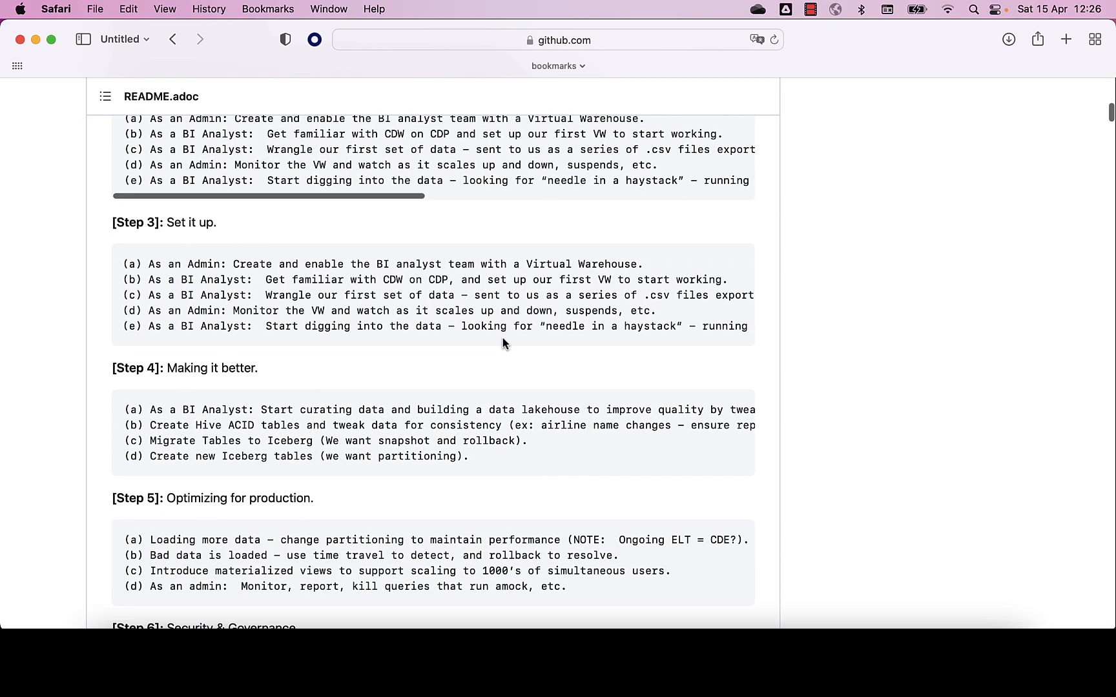
scroll(503, 343, down, 2)
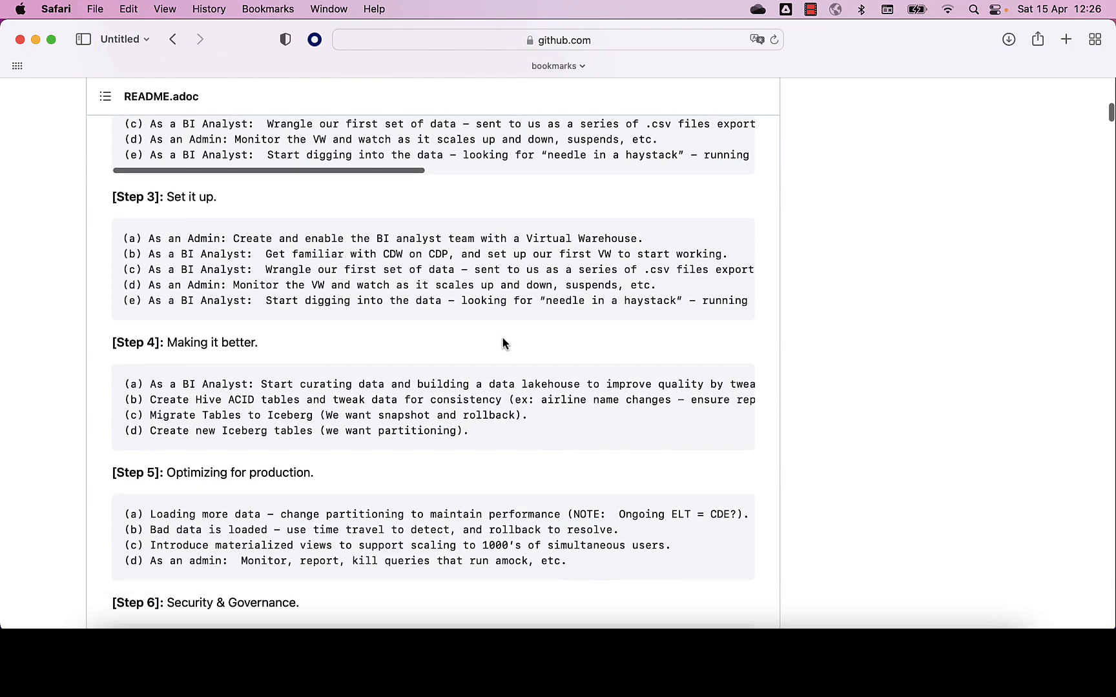
scroll(504, 344, down, 1)
scroll(505, 343, down, 1)
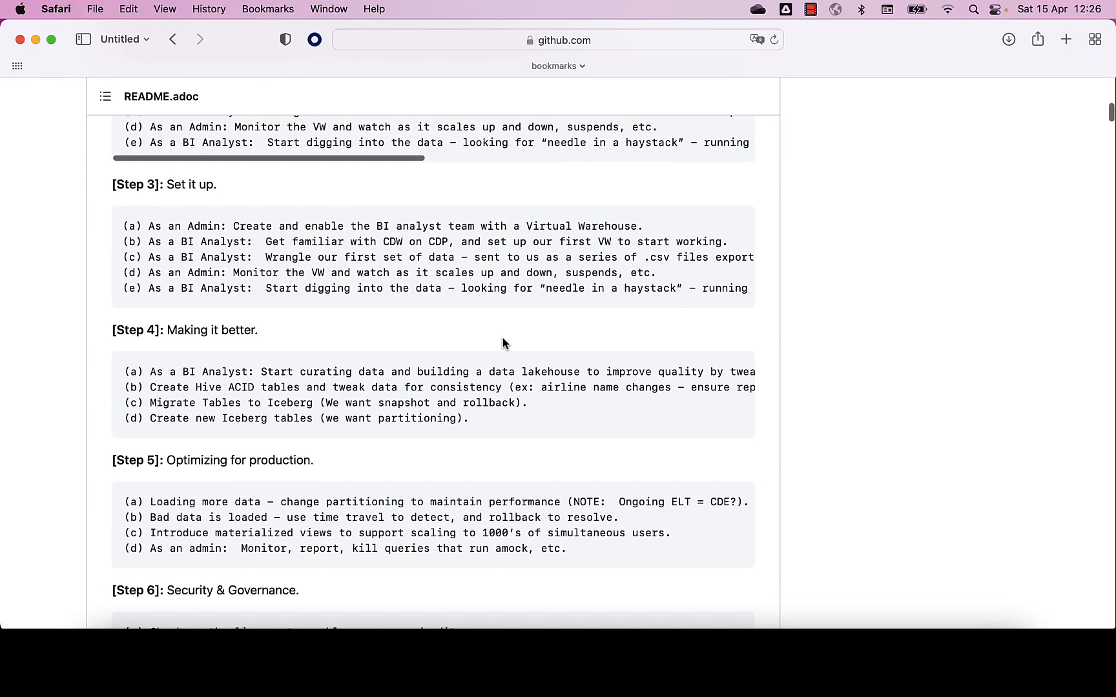
scroll(504, 343, up, 3)
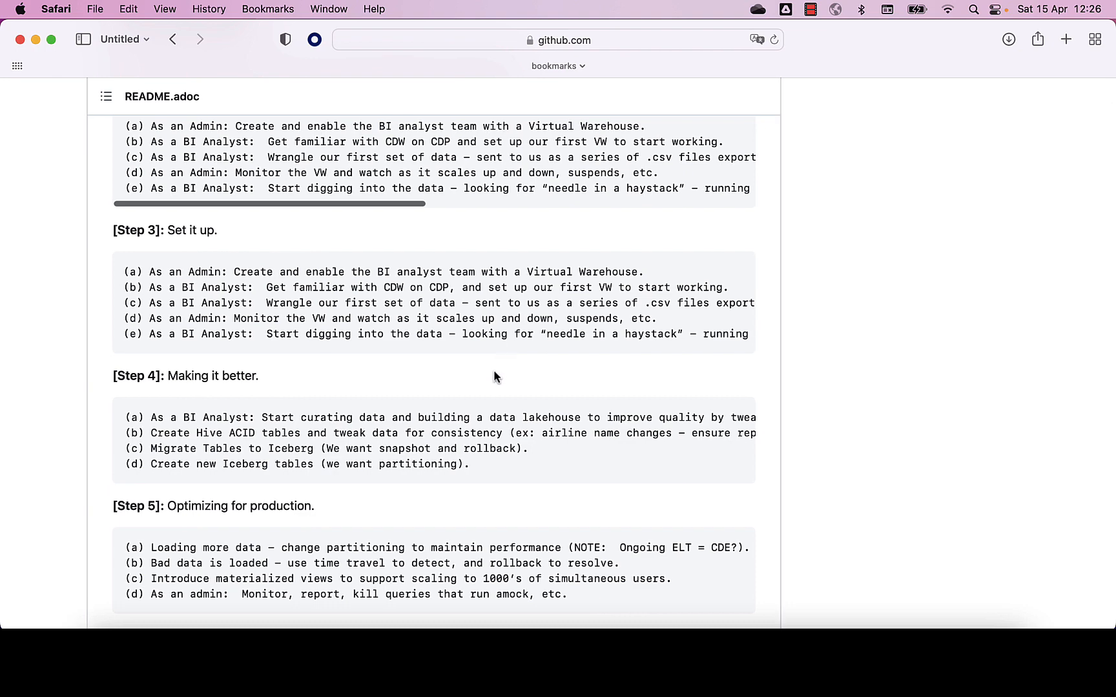
scroll(494, 373, up, 1)
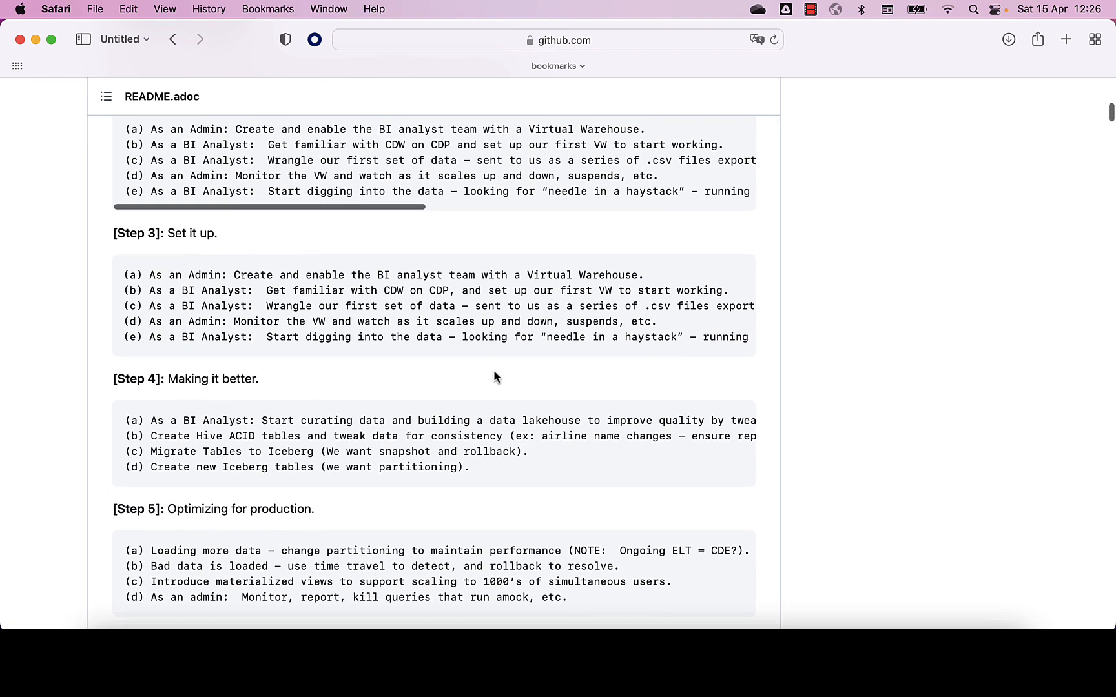
scroll(494, 374, up, 1)
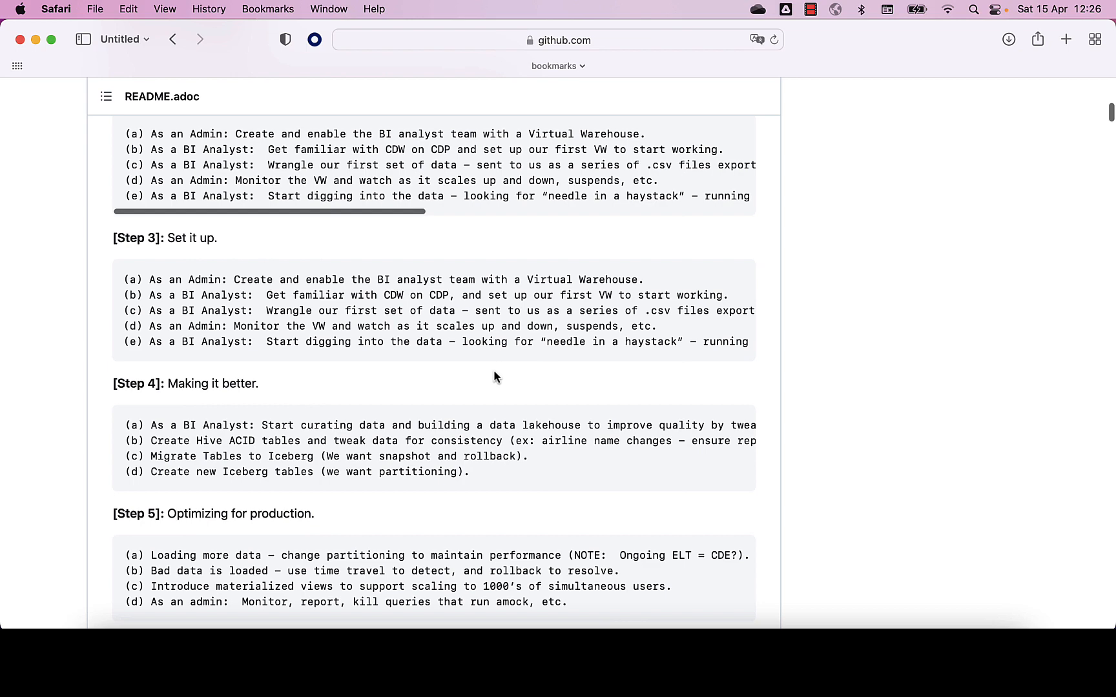
scroll(493, 376, up, 1)
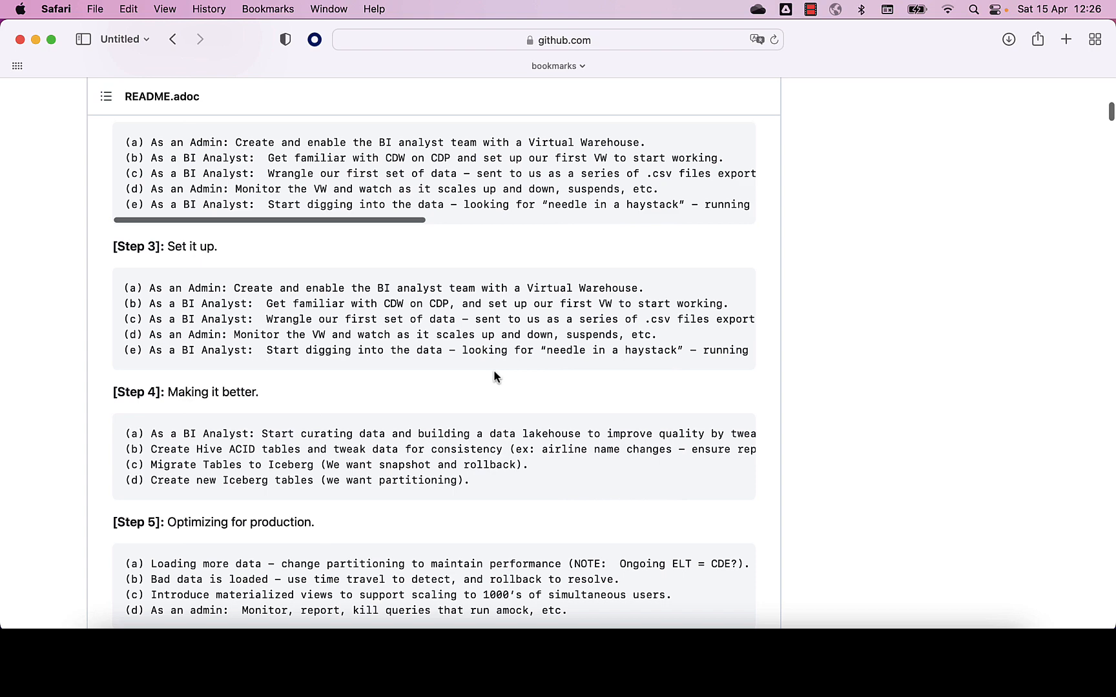
scroll(494, 377, down, 3)
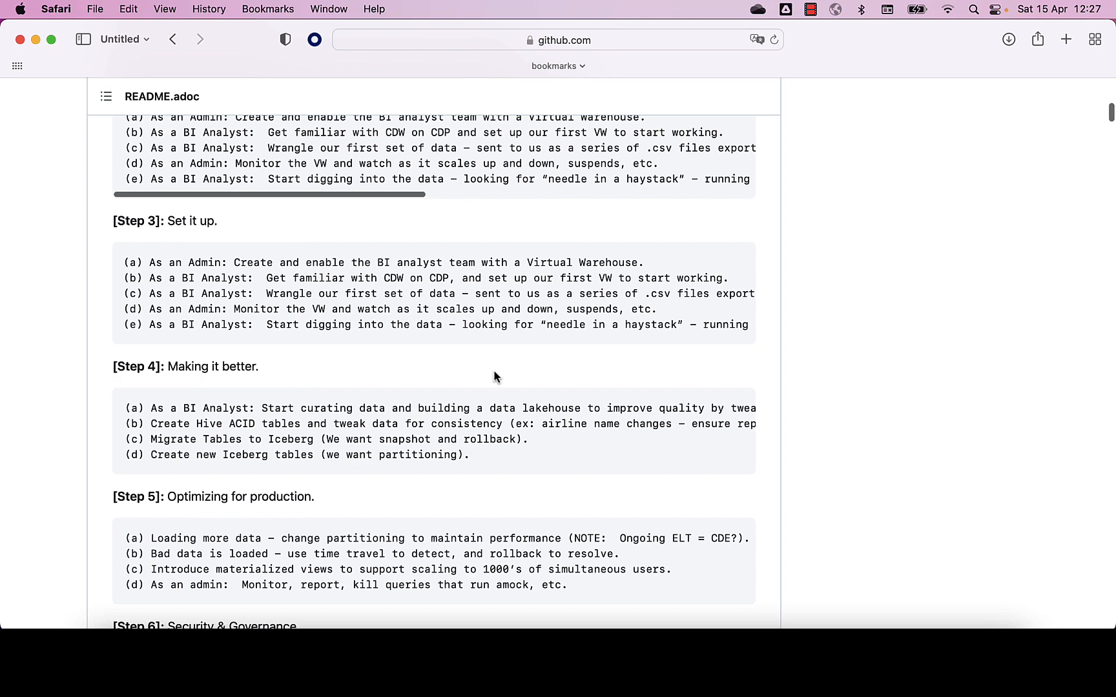
scroll(494, 373, down, 1)
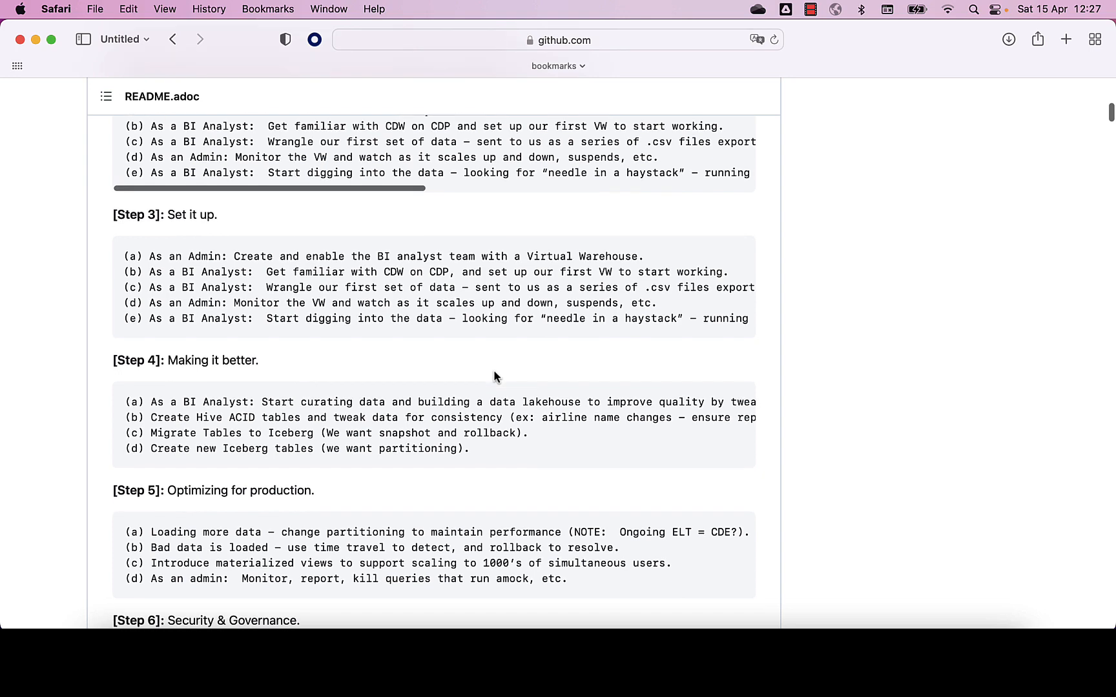
scroll(495, 373, up, 2)
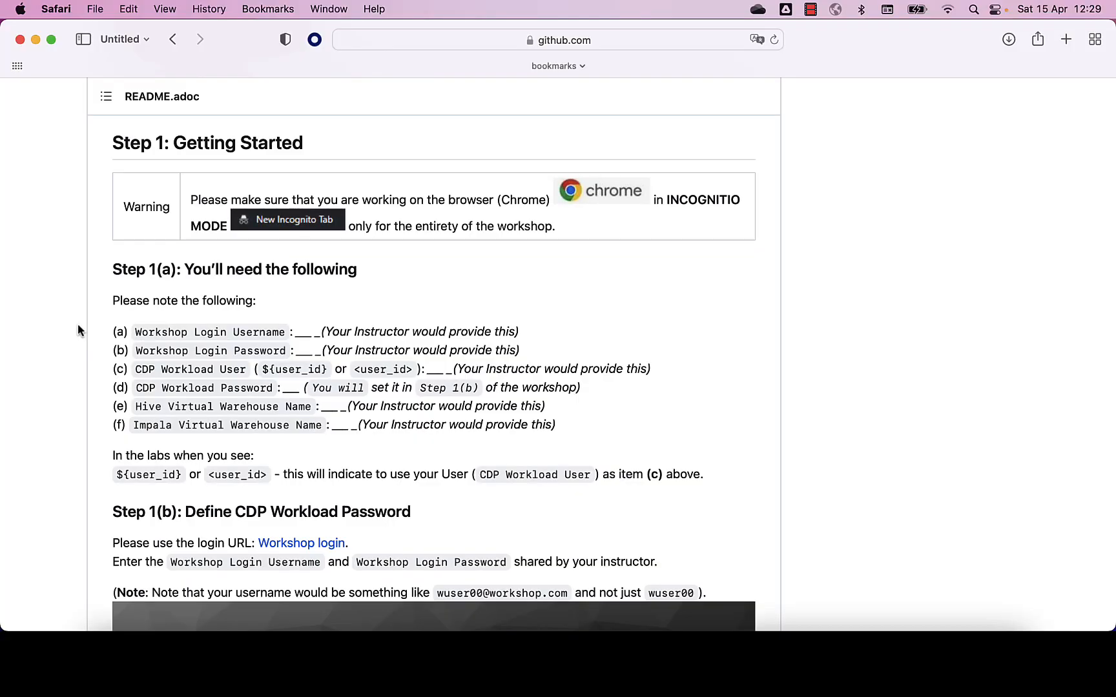
Read Step 1: Getting Started, covering the required workshop credentials in Step 1(a) and the workload password login instructions in Step 1(b)
scroll(78, 330, down, 2)
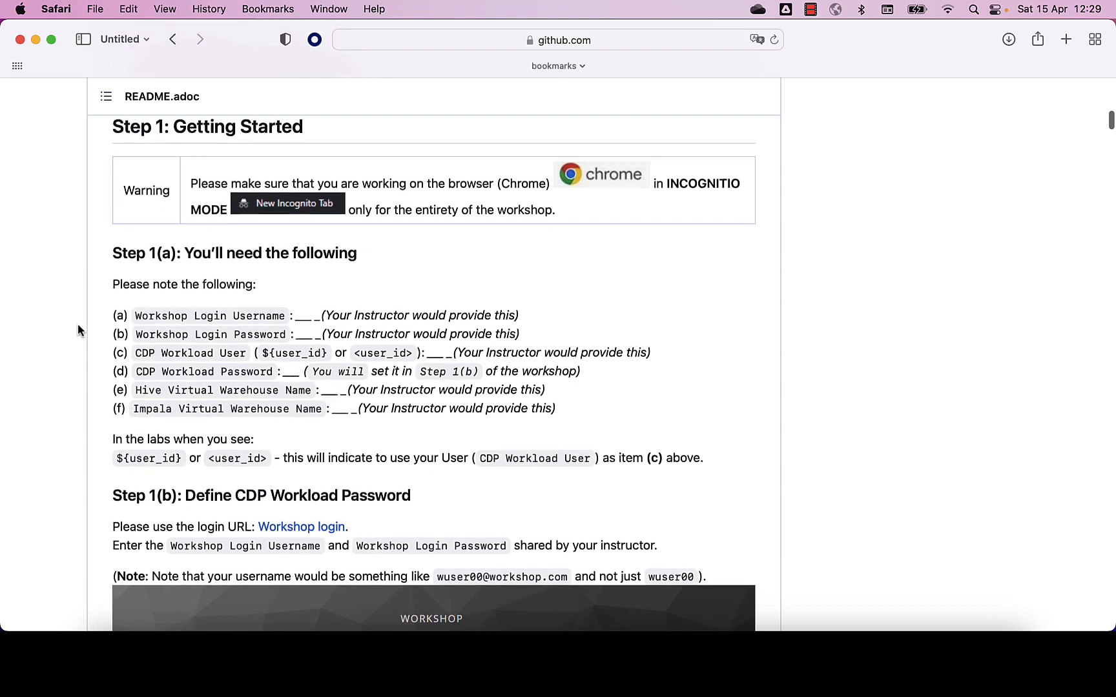
scroll(78, 330, up, 1)
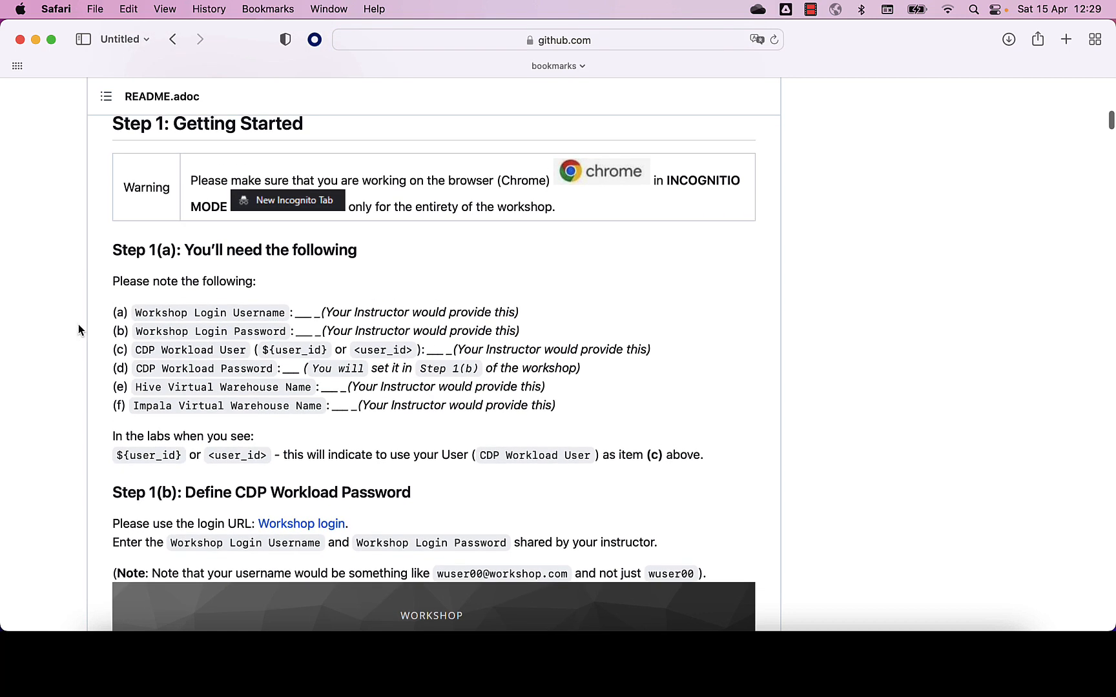
scroll(79, 330, down, 1)
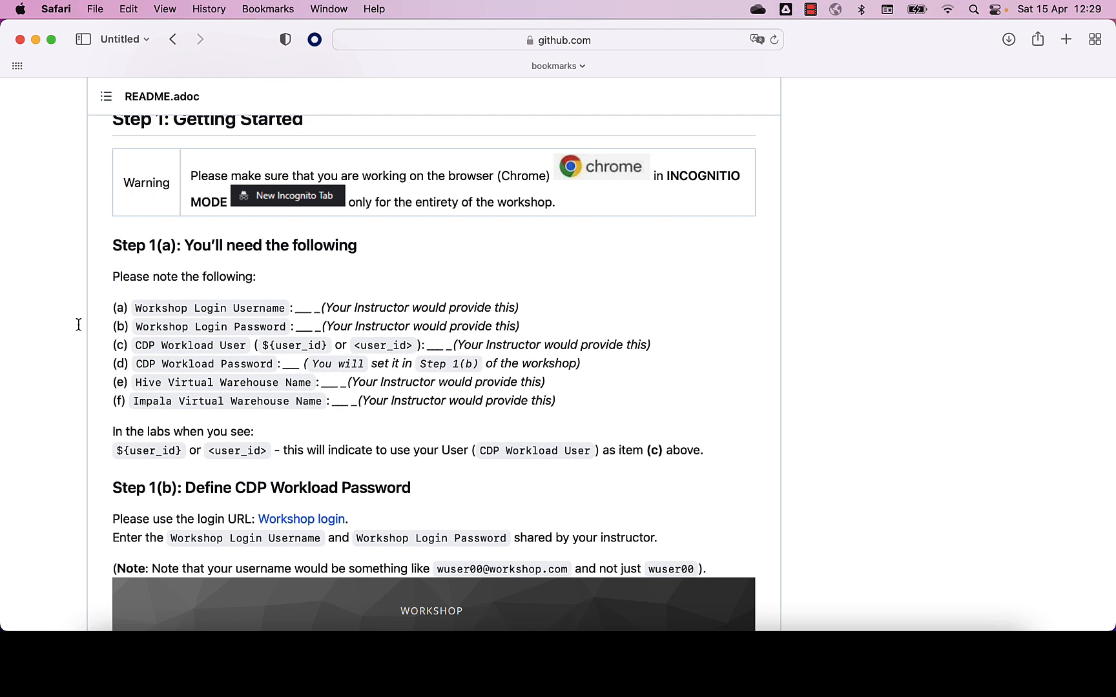
scroll(78, 324, down, 2)
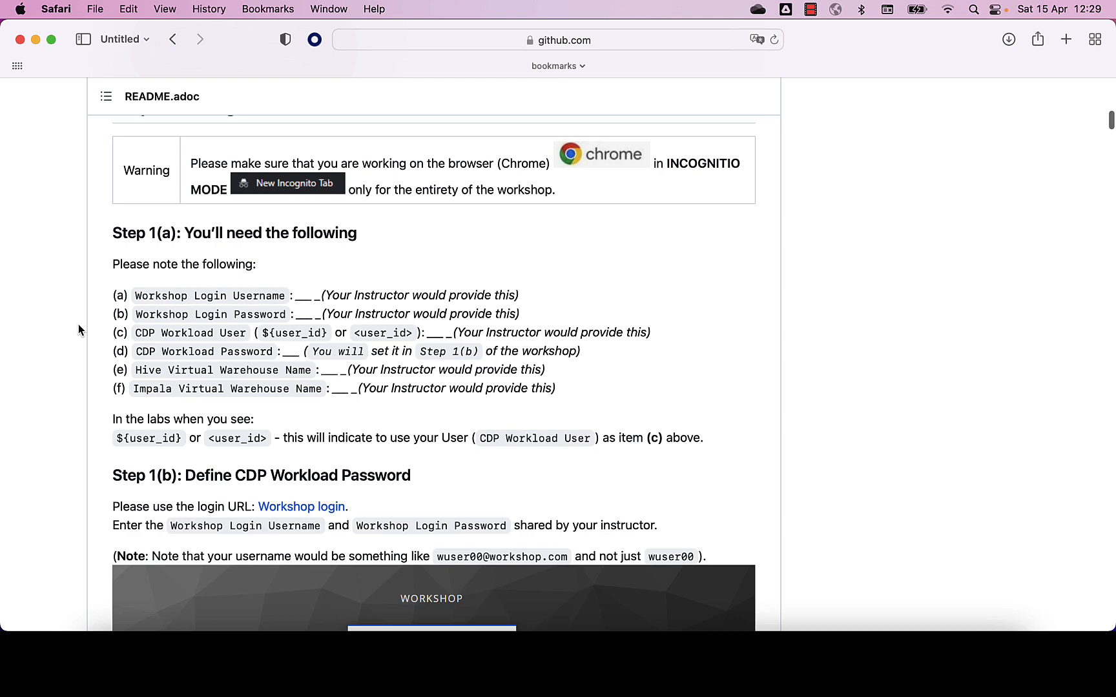
scroll(79, 324, down, 1)
scroll(79, 324, down, 6)
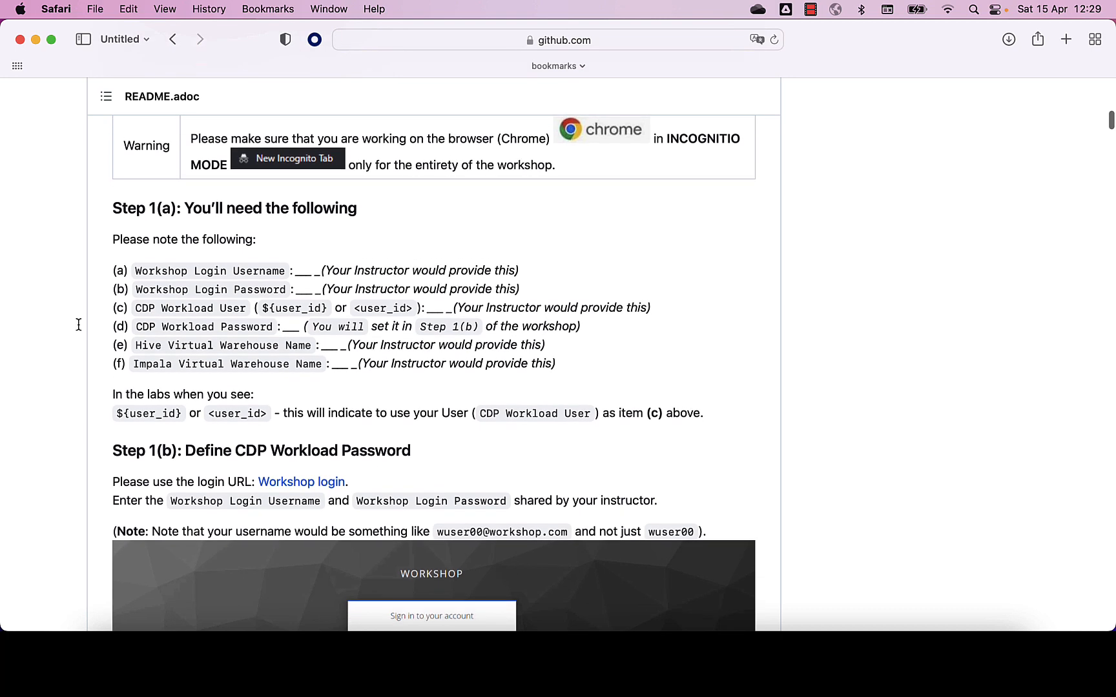
scroll(78, 324, down, 1)
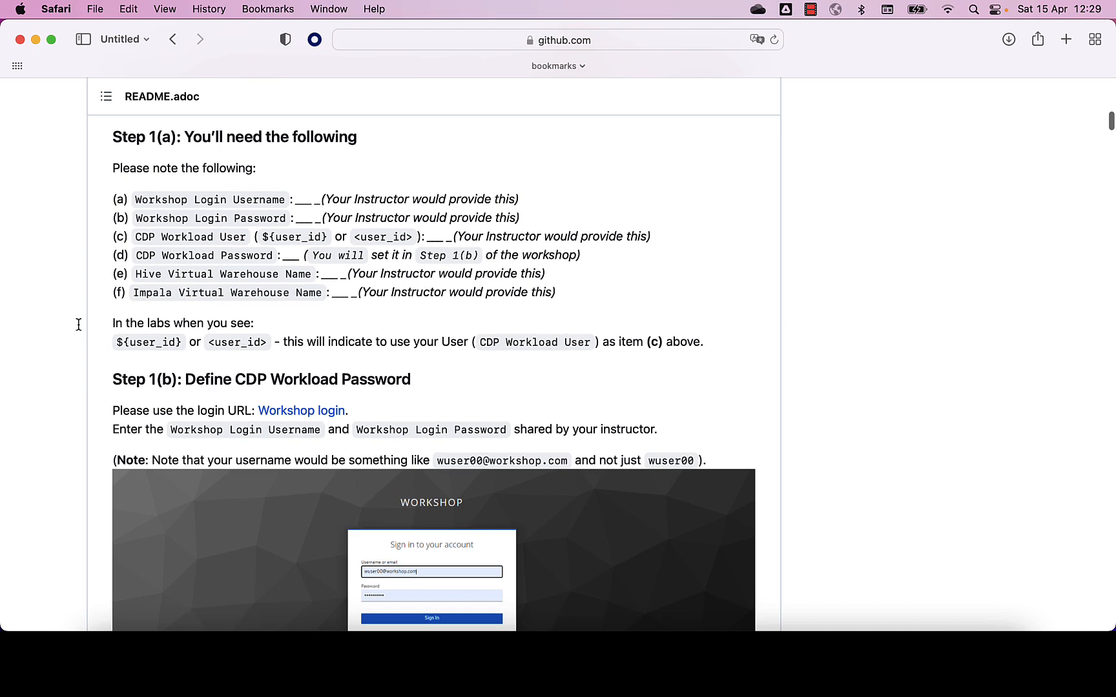
scroll(78, 324, down, 1)
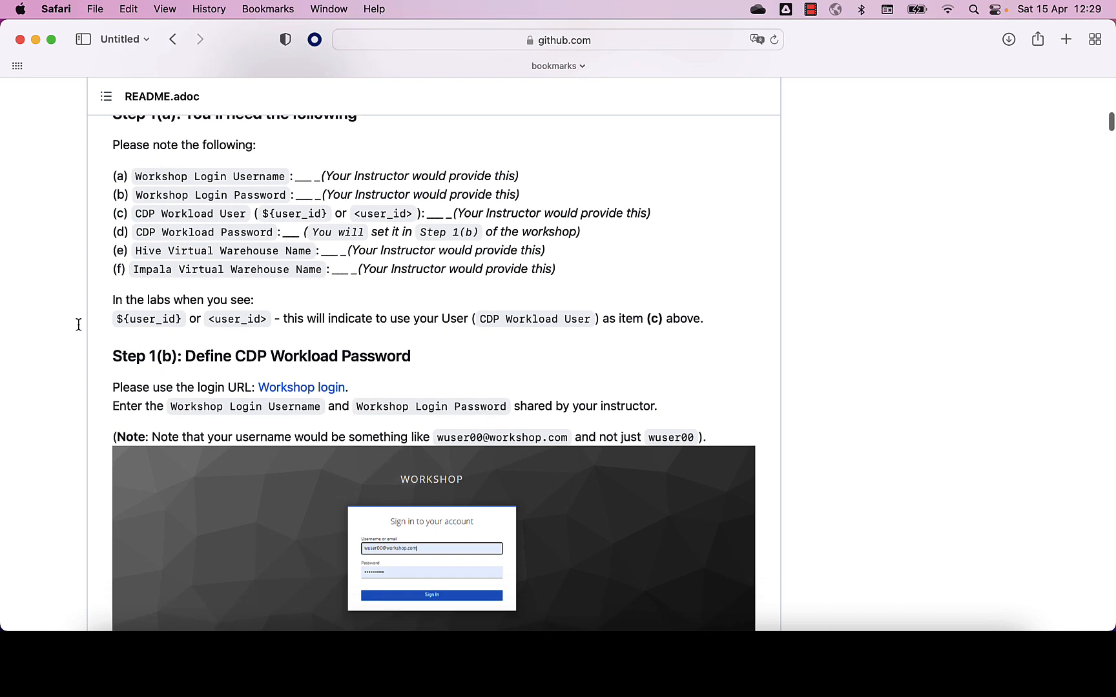
scroll(78, 325, down, 1)
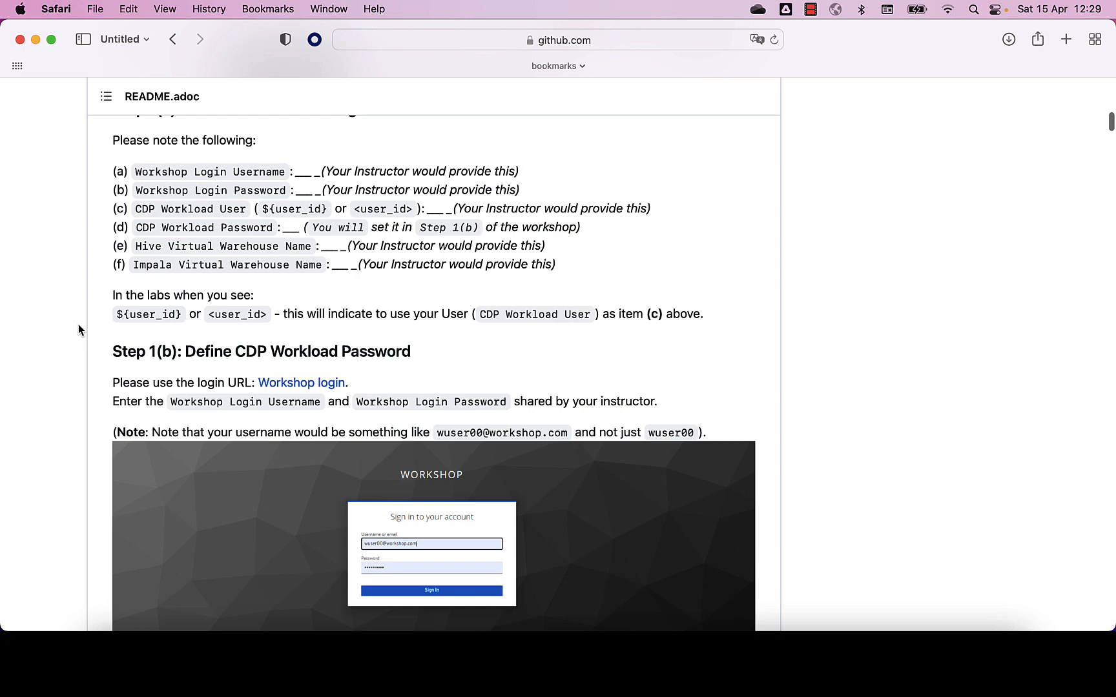
scroll(78, 325, down, 3)
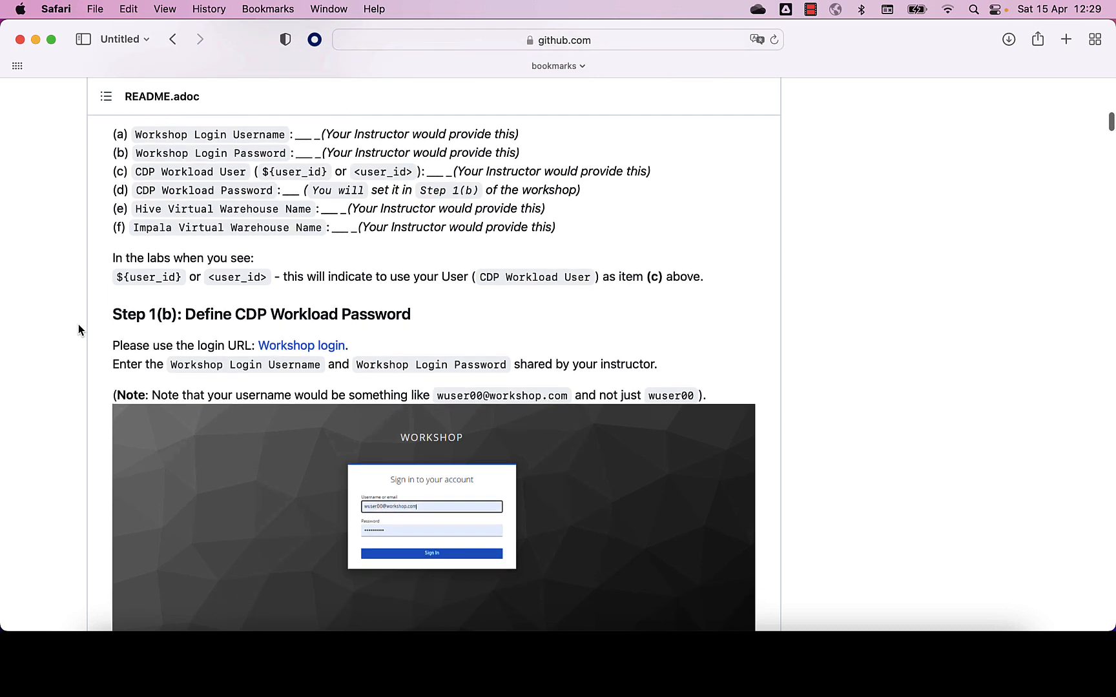
scroll(78, 325, down, 3)
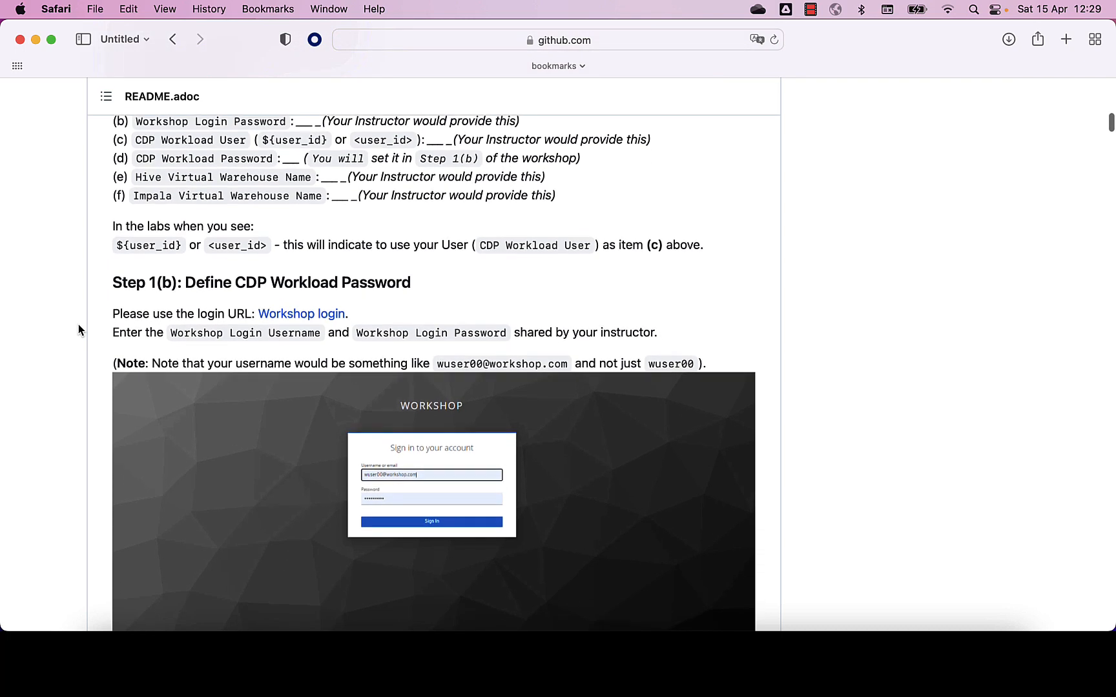
Read Step 1(b): Define CDP Workload Password in the README, covering the workshop login link, username format and password update instructions
scroll(79, 326, down, 6)
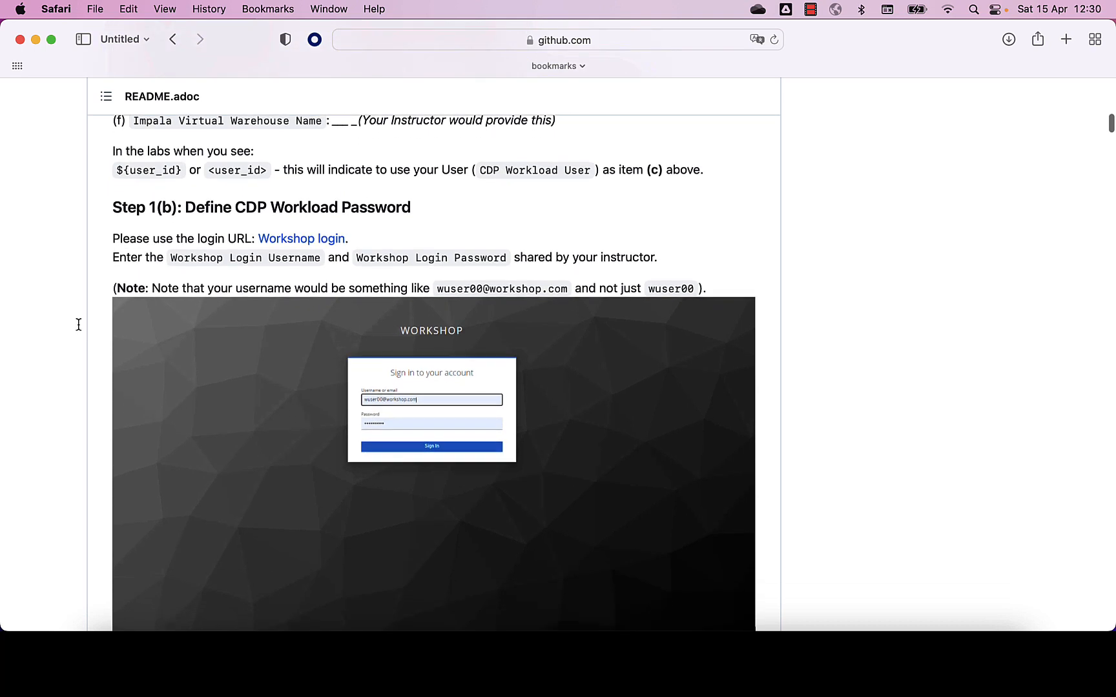
scroll(78, 325, down, 2)
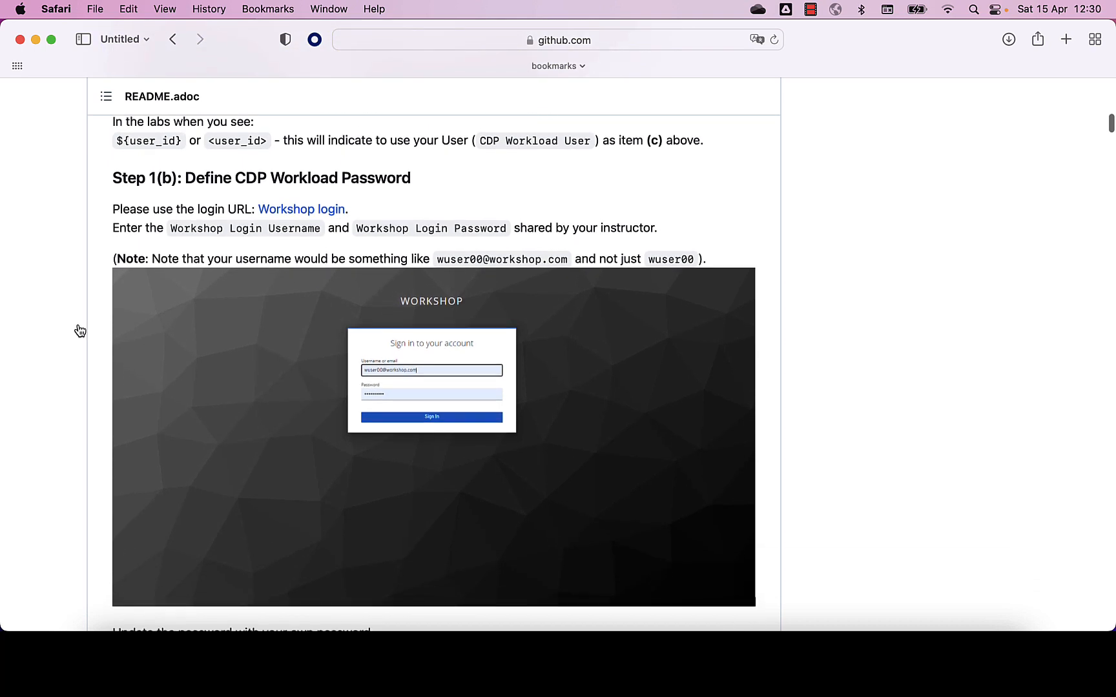
scroll(80, 331, down, 1)
scroll(79, 330, down, 1)
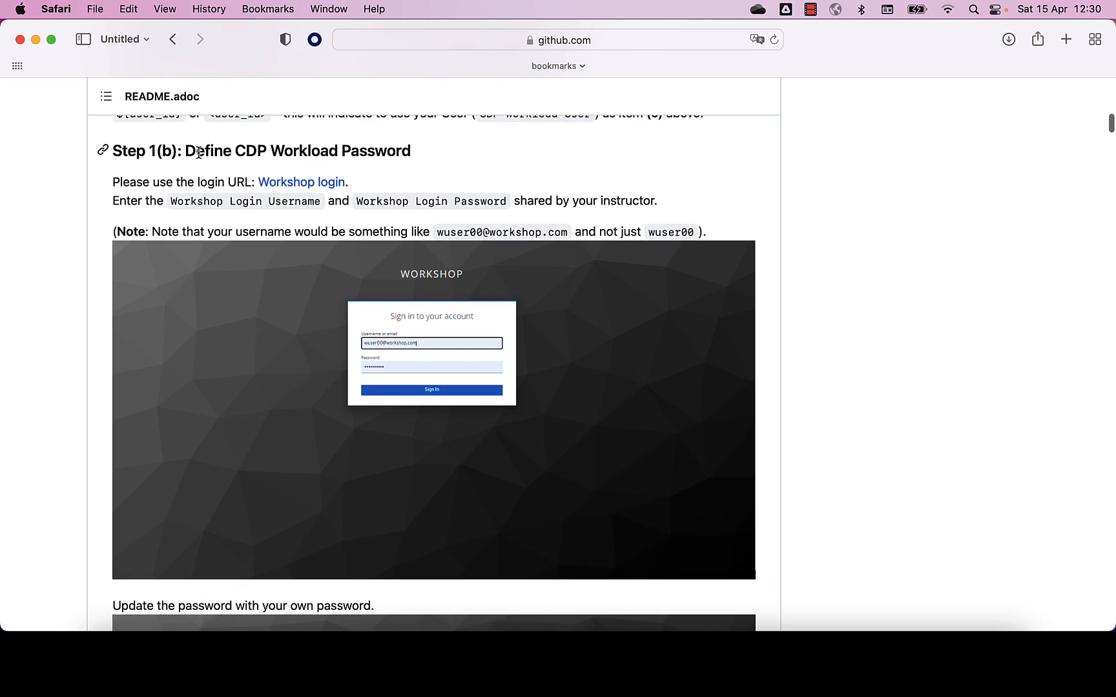
drag(198, 152, 410, 151)
click(414, 151)
scroll(94, 271, down, 1)
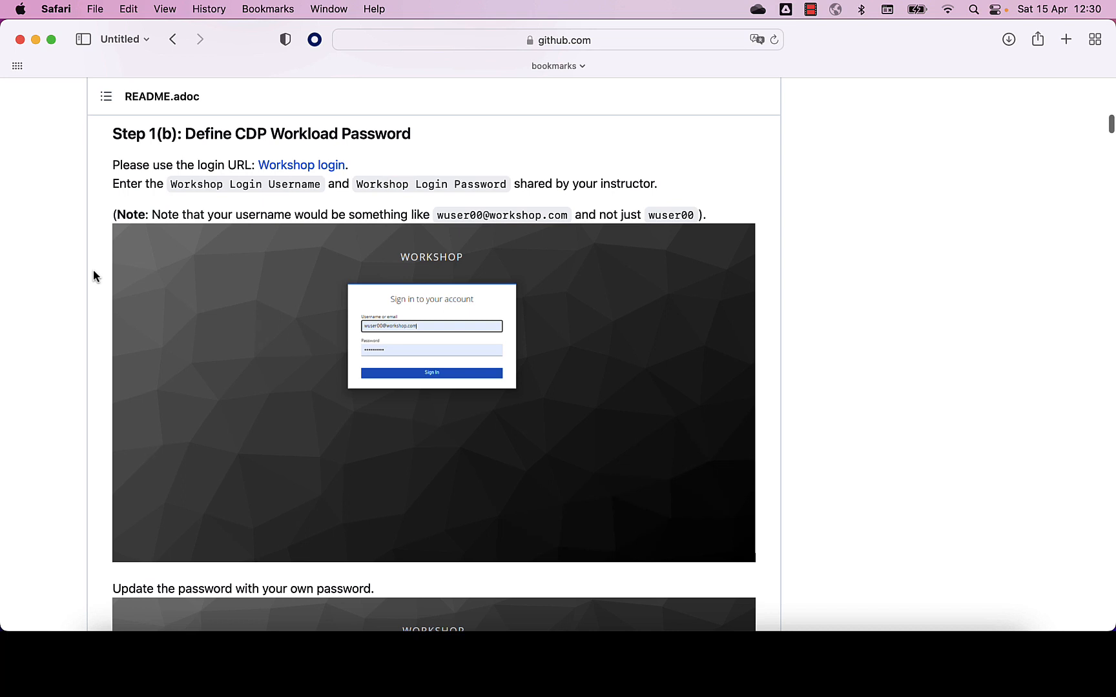
scroll(93, 276, down, 1)
scroll(94, 277, down, 1)
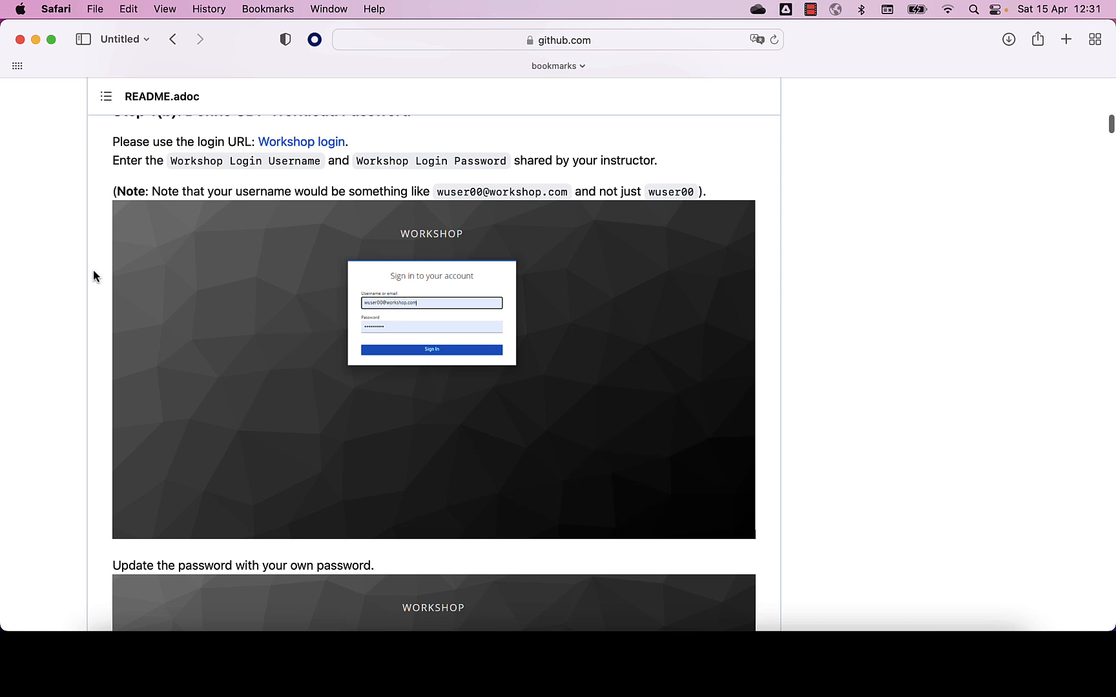
scroll(93, 276, down, 1)
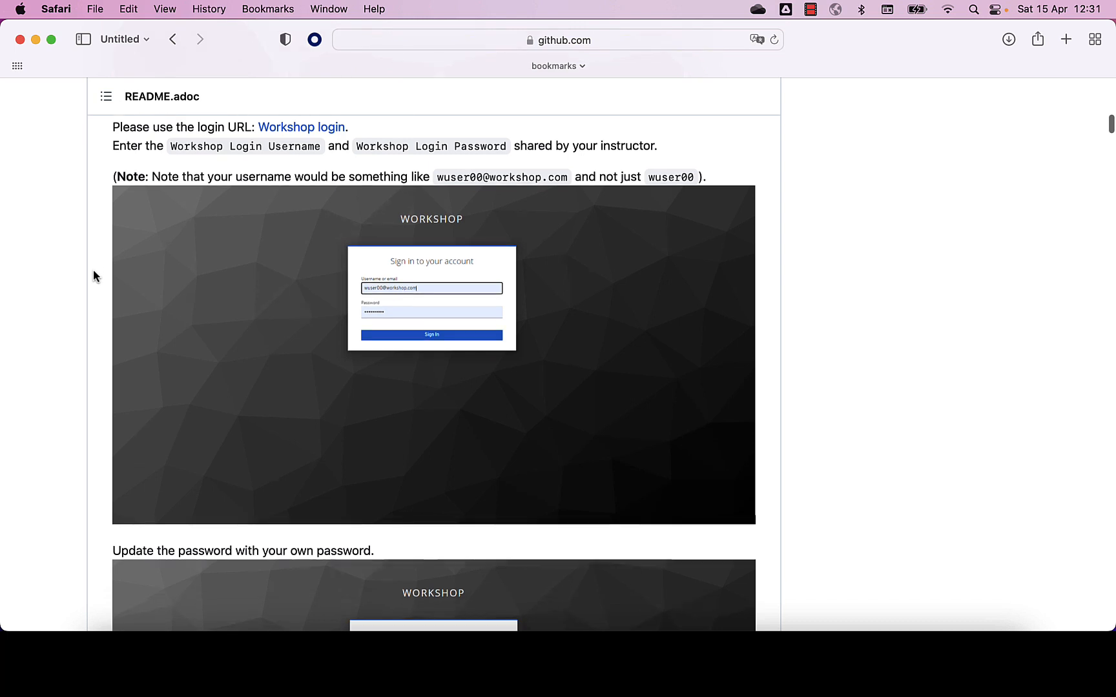
scroll(93, 277, up, 2)
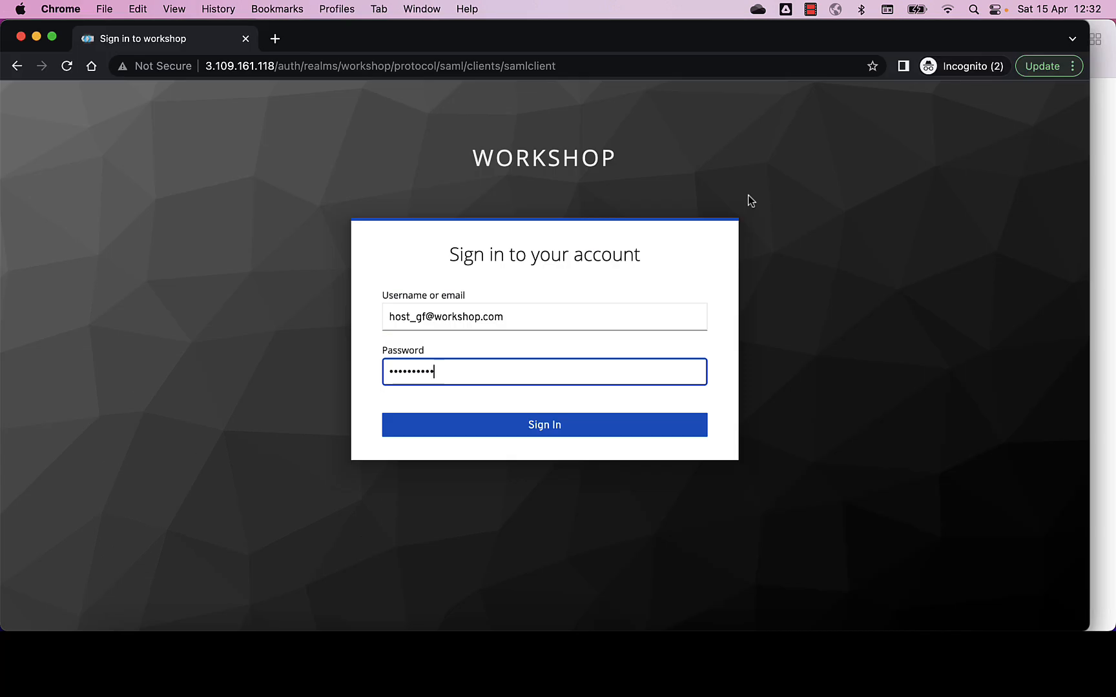
Check the workshop login username on the sign-in form and sign in to the workshop account
click(510, 319)
drag(509, 320, 382, 324)
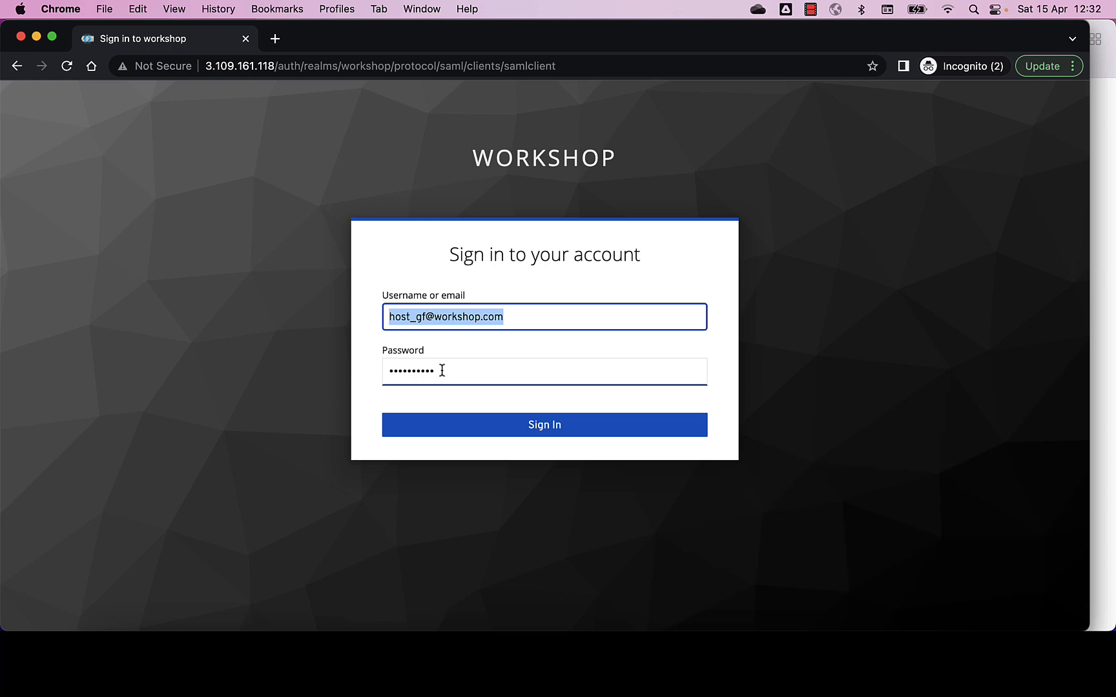
click(461, 424)
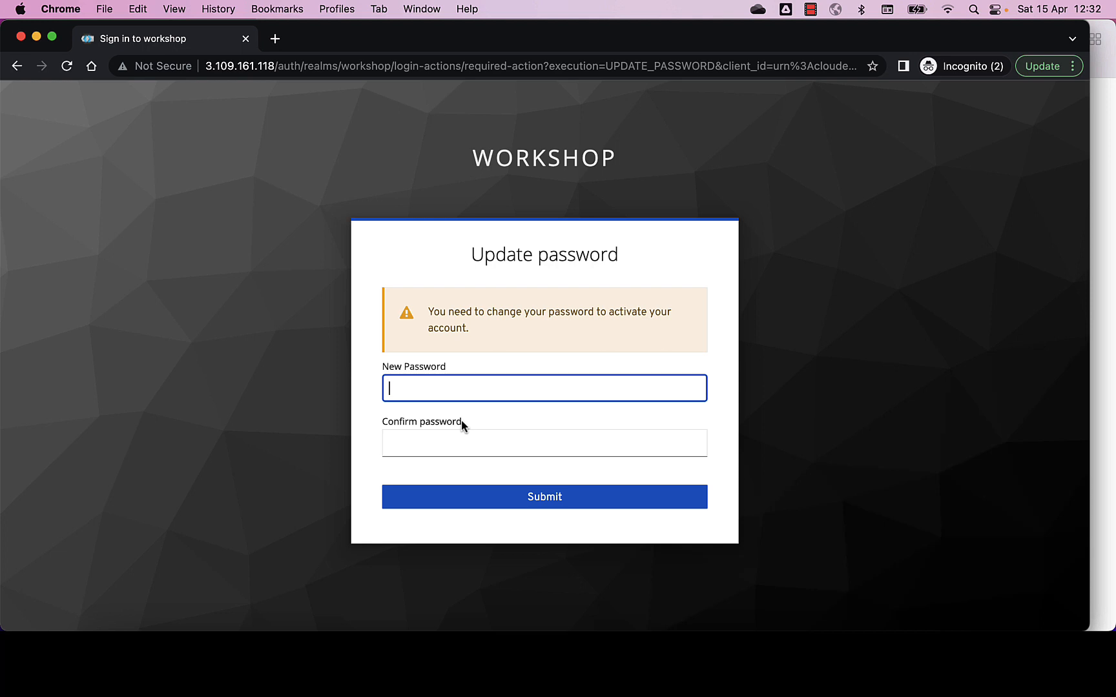
Enter and confirm a new account password on the Update password form and submit it
key(super+v)
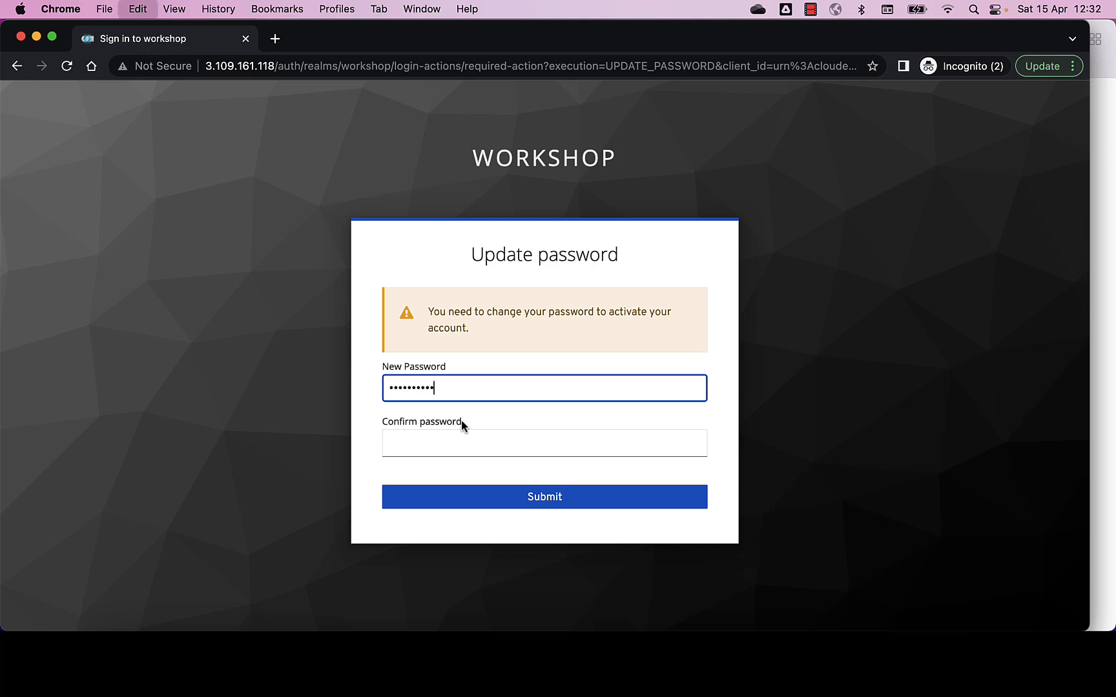
key(Tab)
key(super+v)
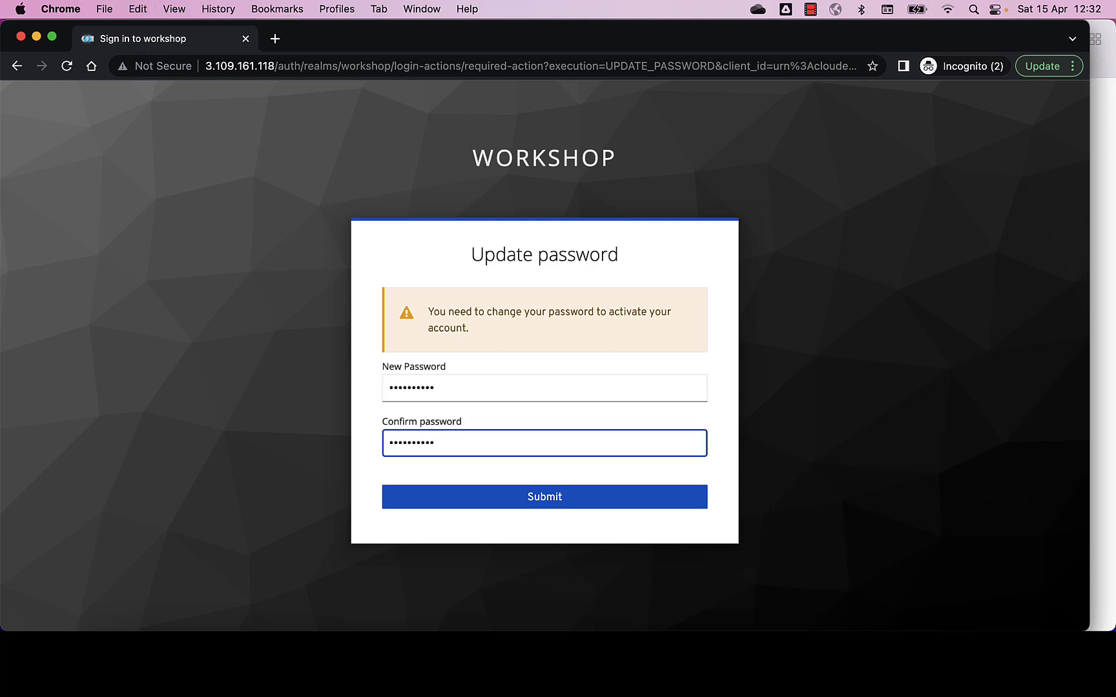
click(454, 495)
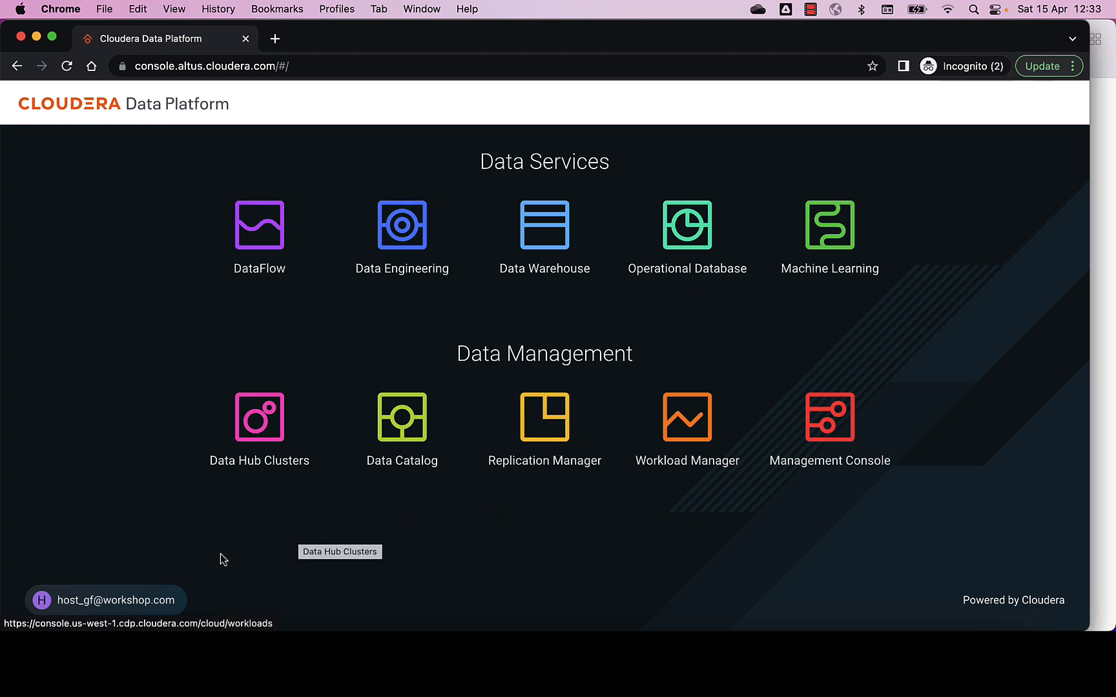
Open the signed-in account's profile from the Cloudera Data Platform home page and highlight its workload user name
click(126, 605)
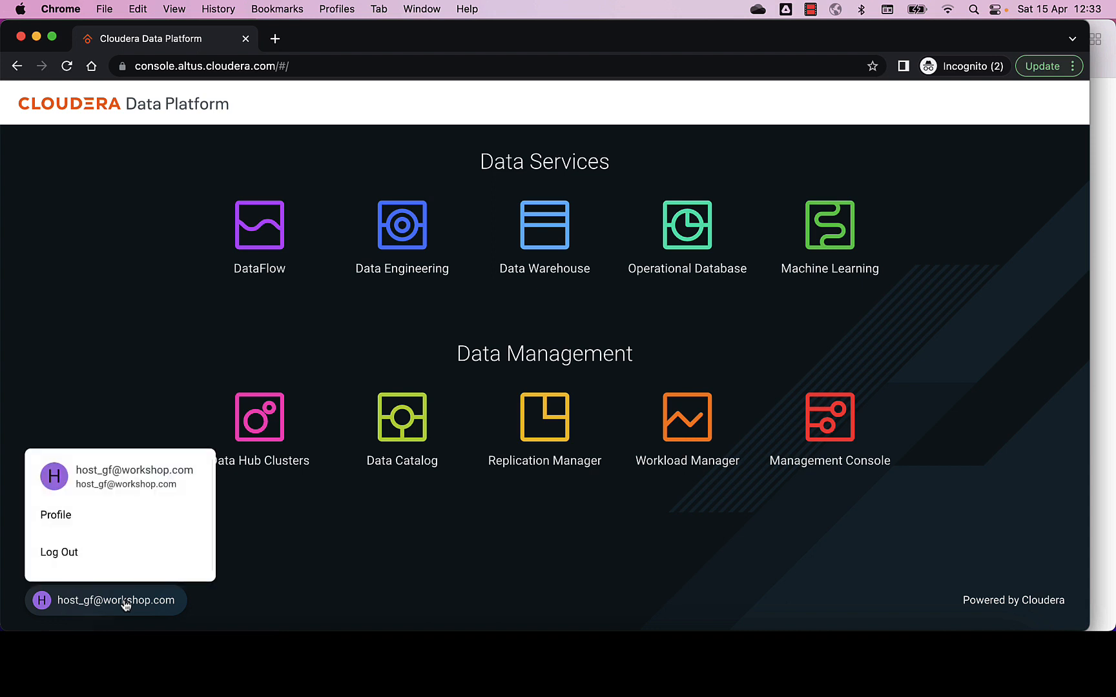
click(69, 525)
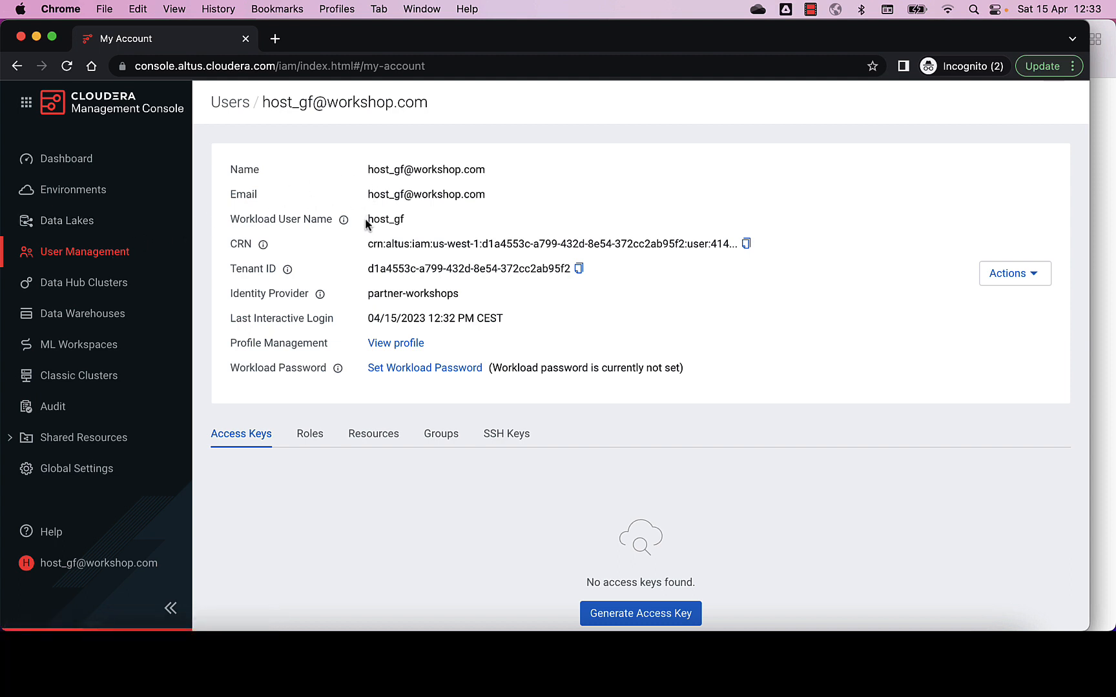
drag(367, 220, 406, 224)
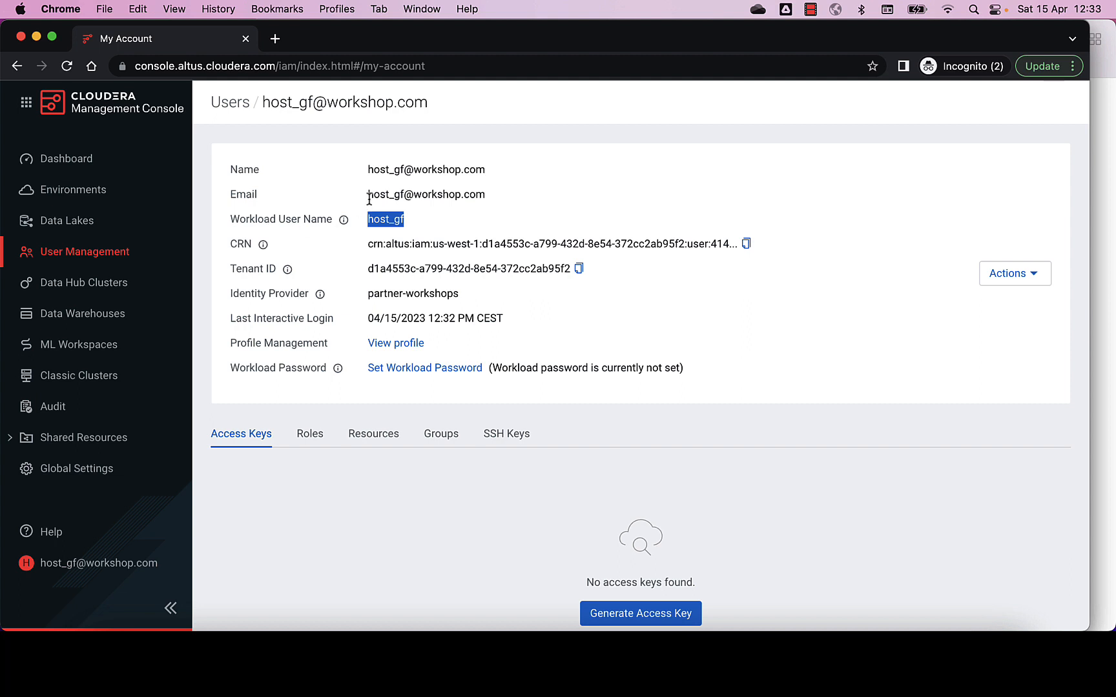
Set the account's workload password, entering the password in both the Password and Confirm Password fields
click(393, 369)
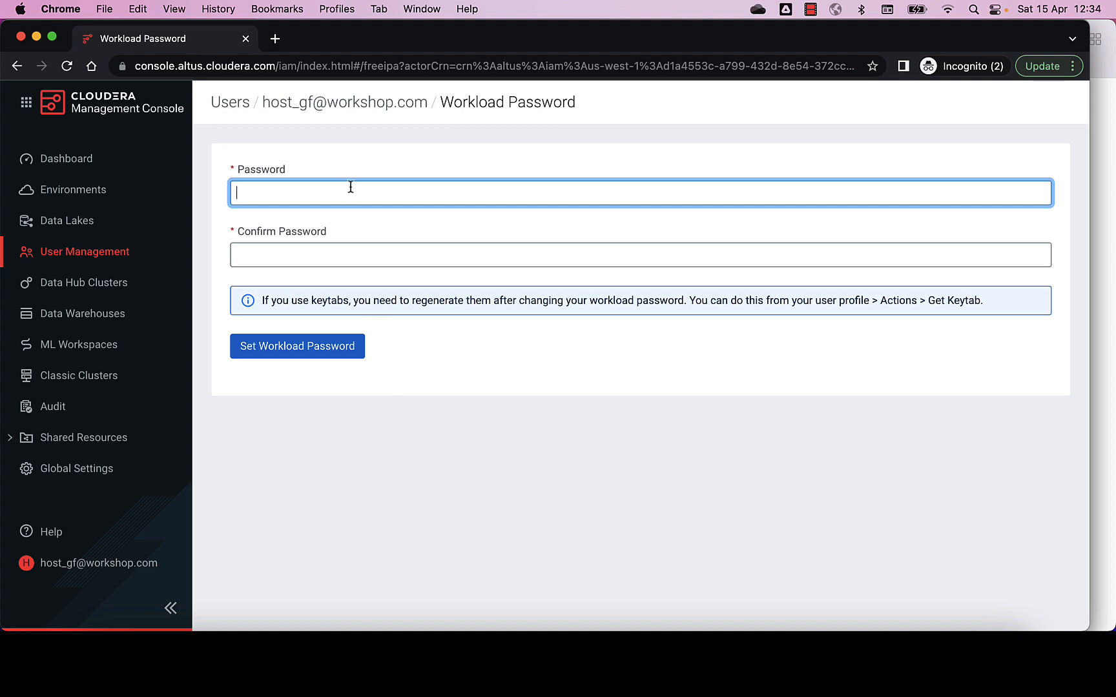
key(super+v)
key(Tab)
key(super+v)
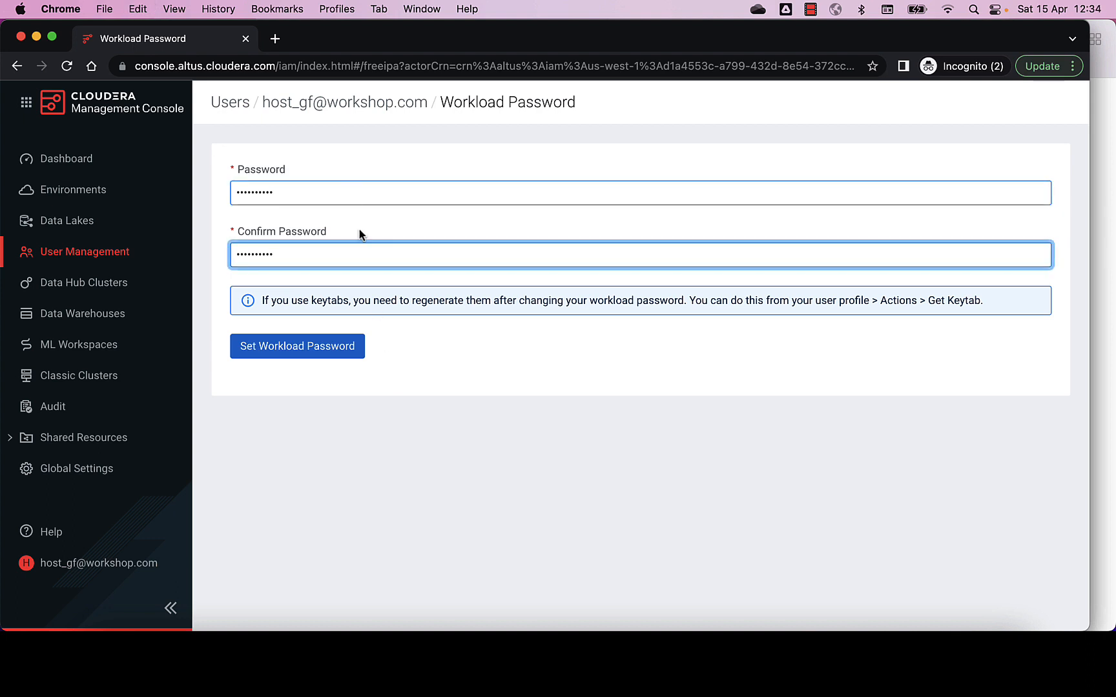
click(327, 349)
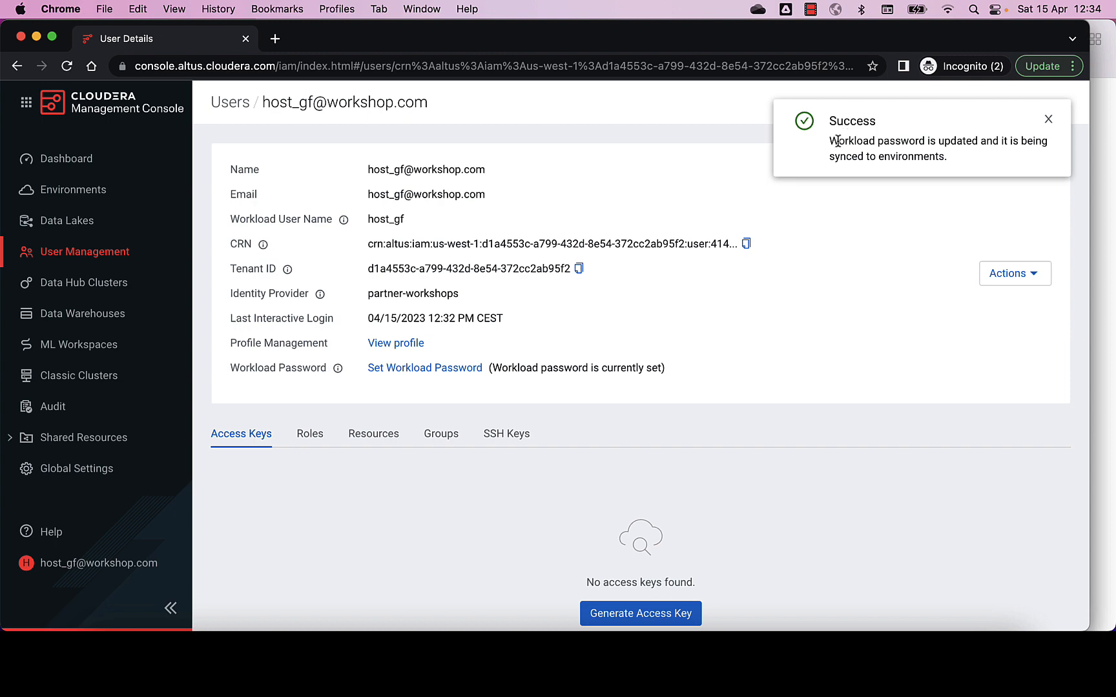
Switch to the README in Safari and read Step 3's raw layer objective and section 3.1 on opening Hue for the 1-10hive Virtual Warehouse
key(super+Tab)
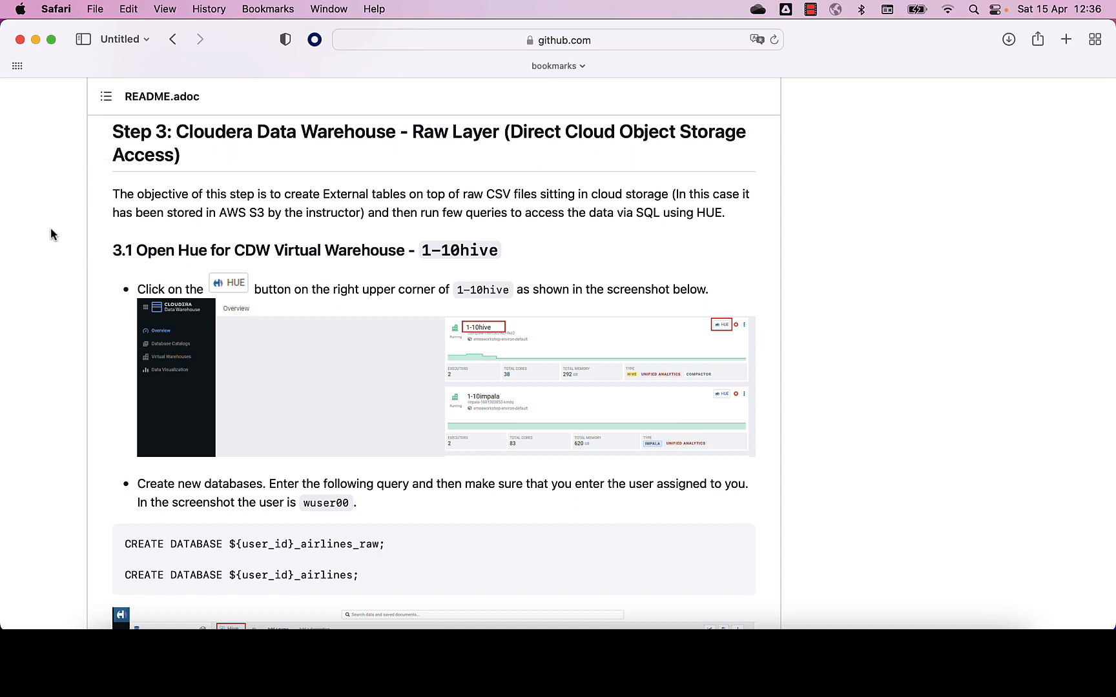
scroll(51, 228, down, 2)
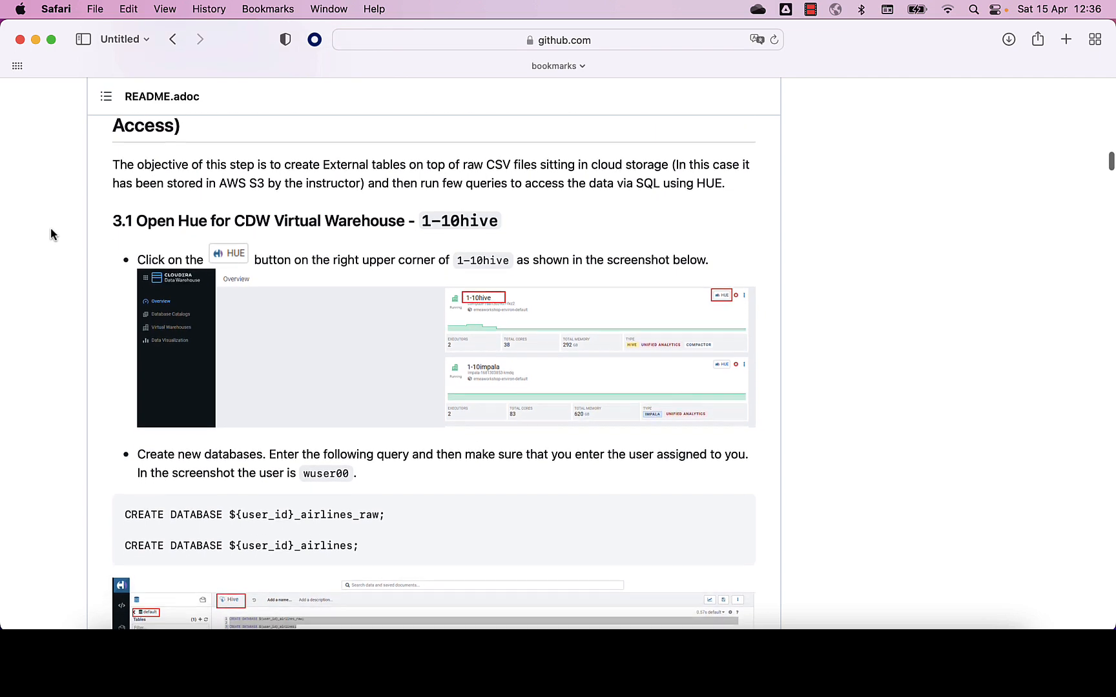
scroll(50, 228, down, 2)
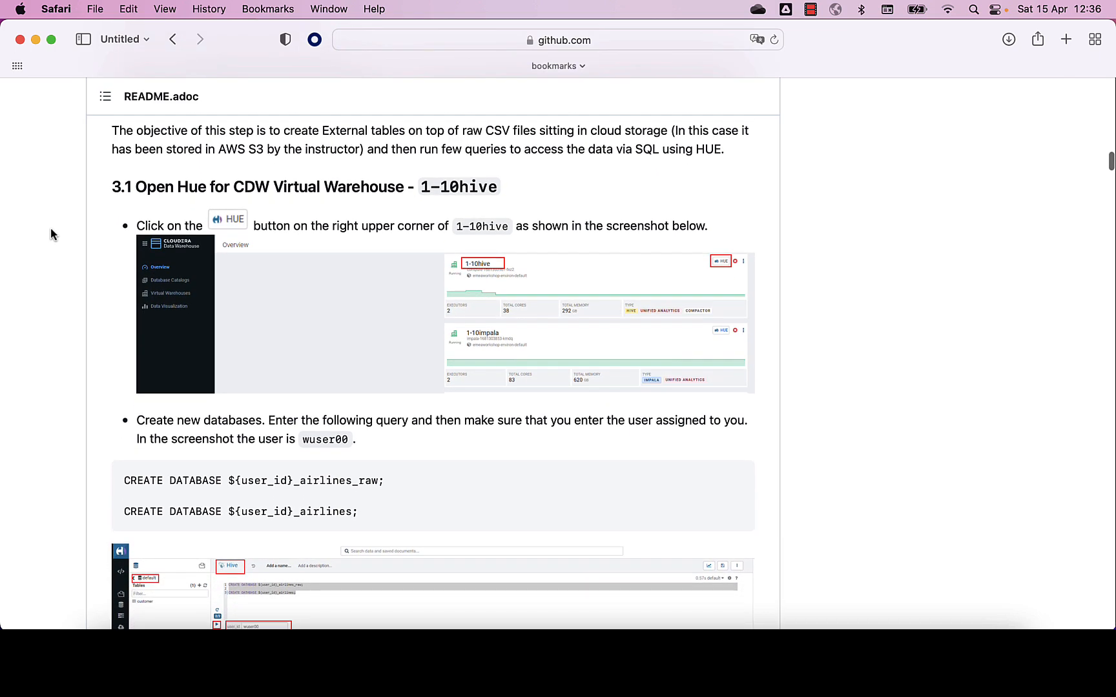
scroll(50, 229, down, 1)
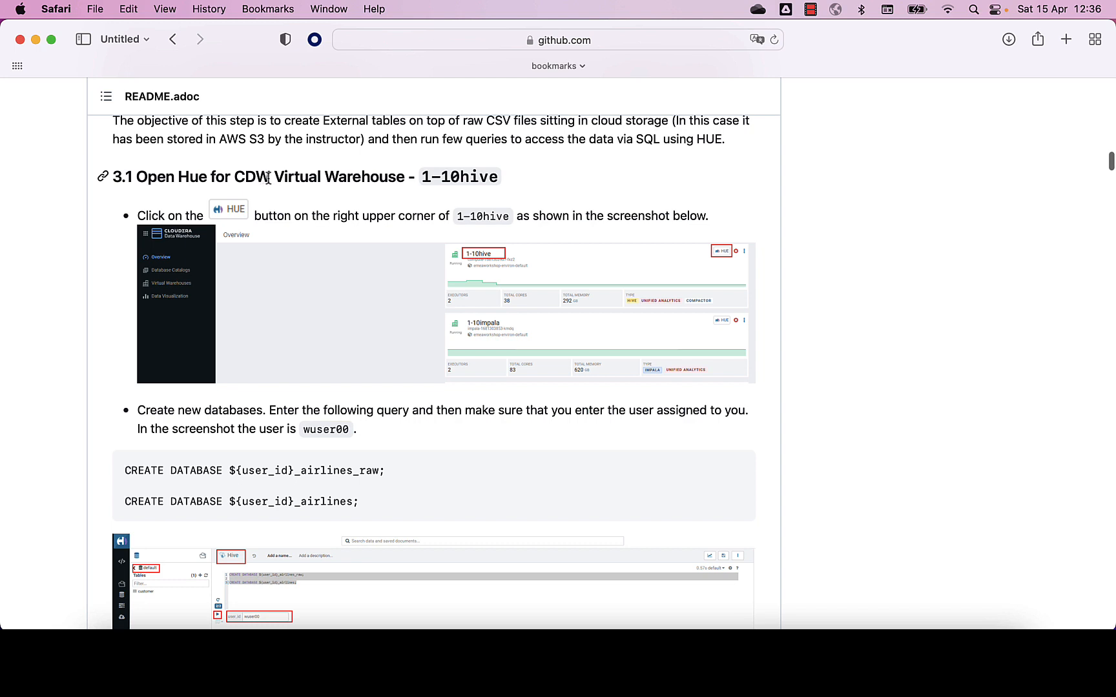
drag(275, 177, 404, 178)
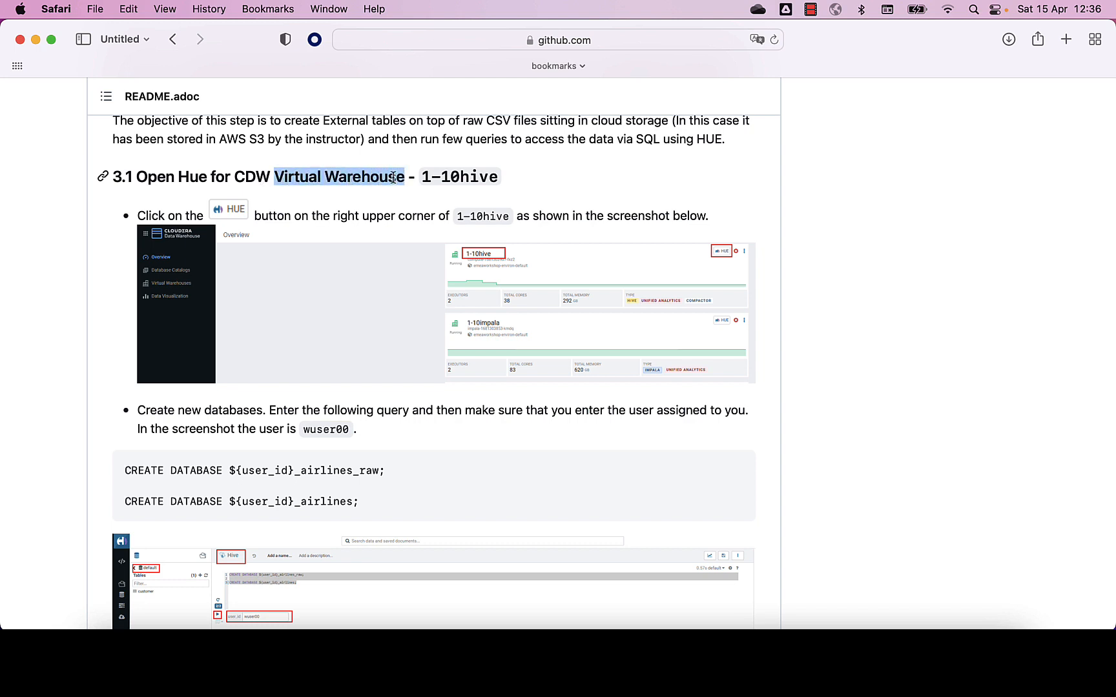
click(390, 178)
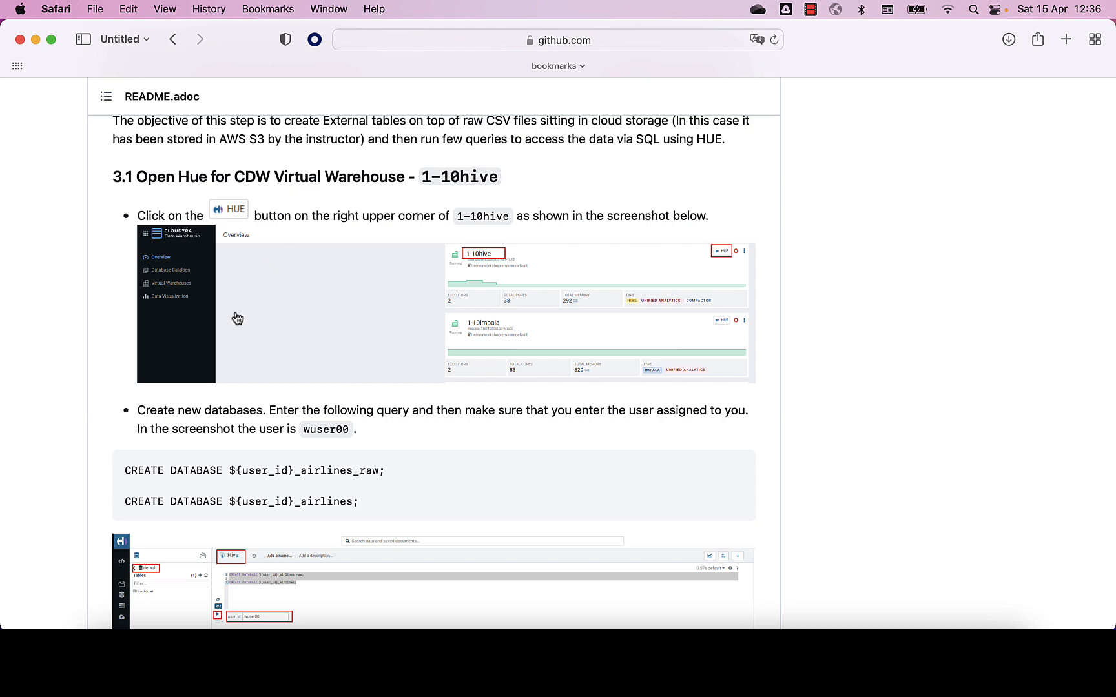
scroll(159, 370, down, 3)
scroll(159, 368, down, 5)
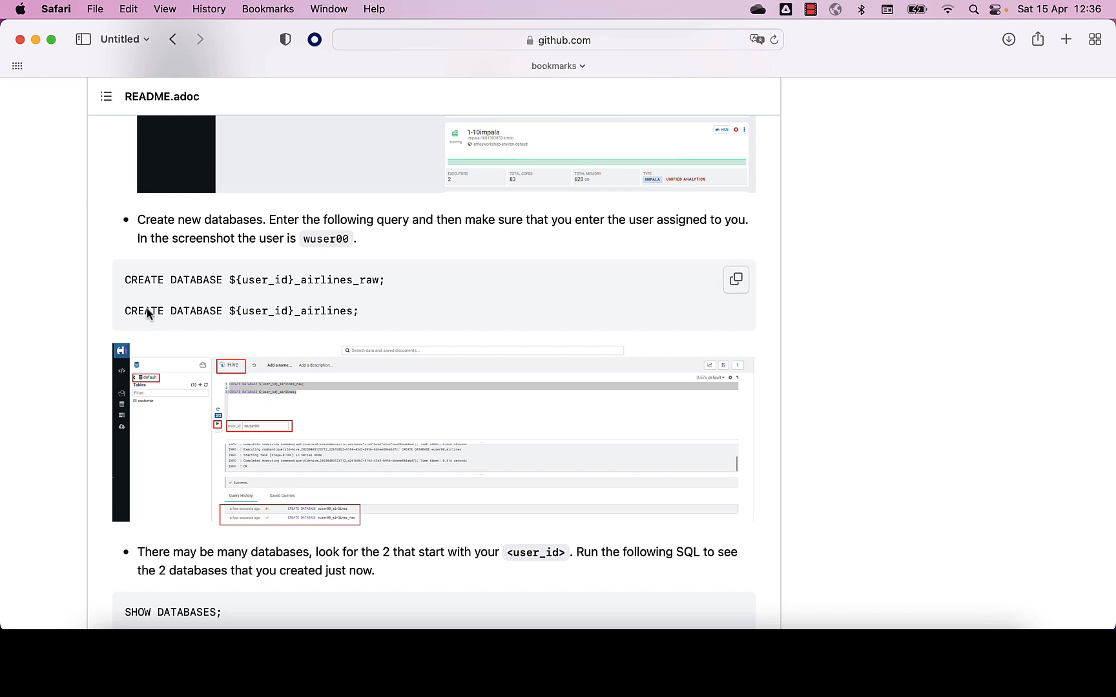
Review the database creation instructions and copy the two CREATE DATABASE statements for ${user_id}_airlines_raw and ${user_id}_airlines
drag(128, 279, 389, 285)
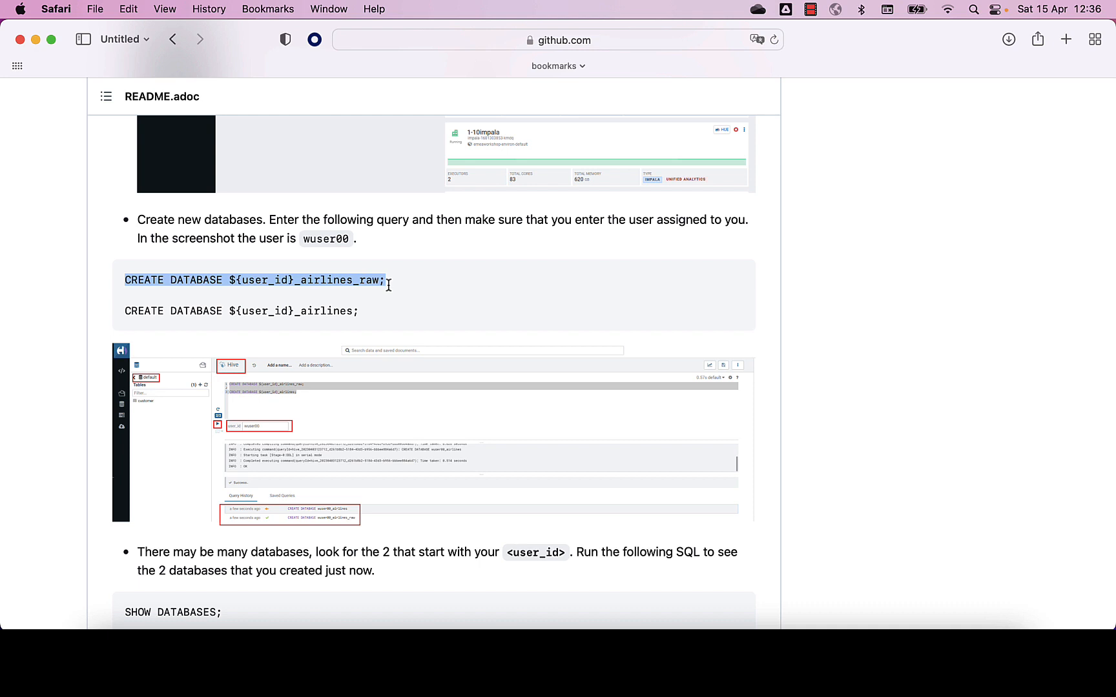
scroll(168, 314, down, 1)
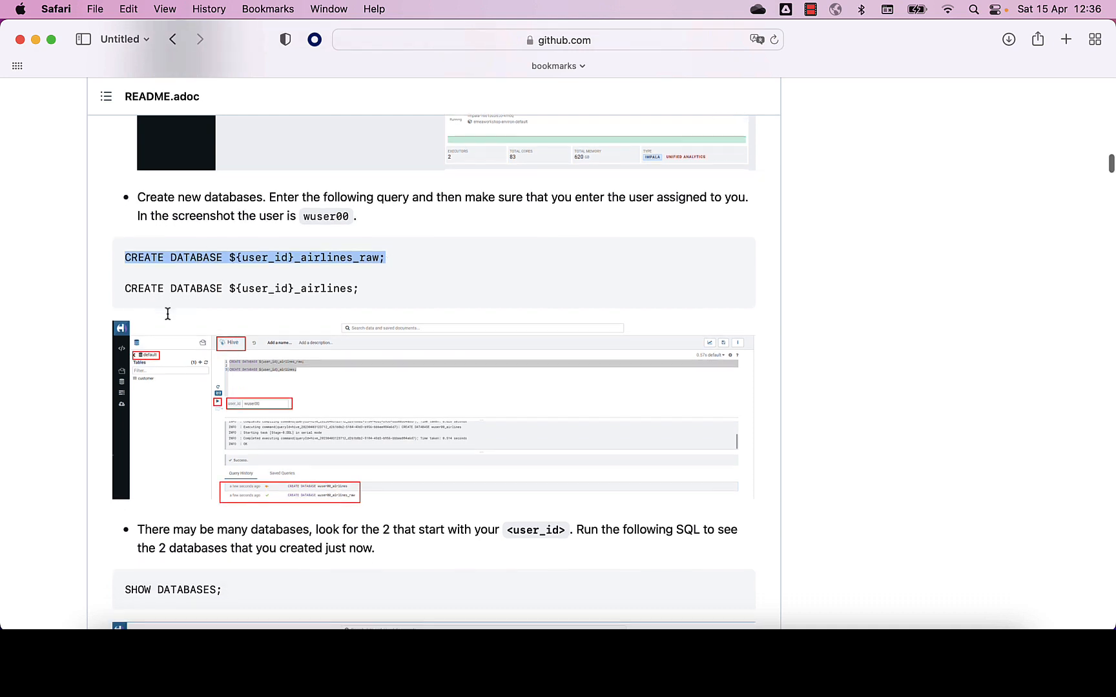
drag(127, 286, 362, 289)
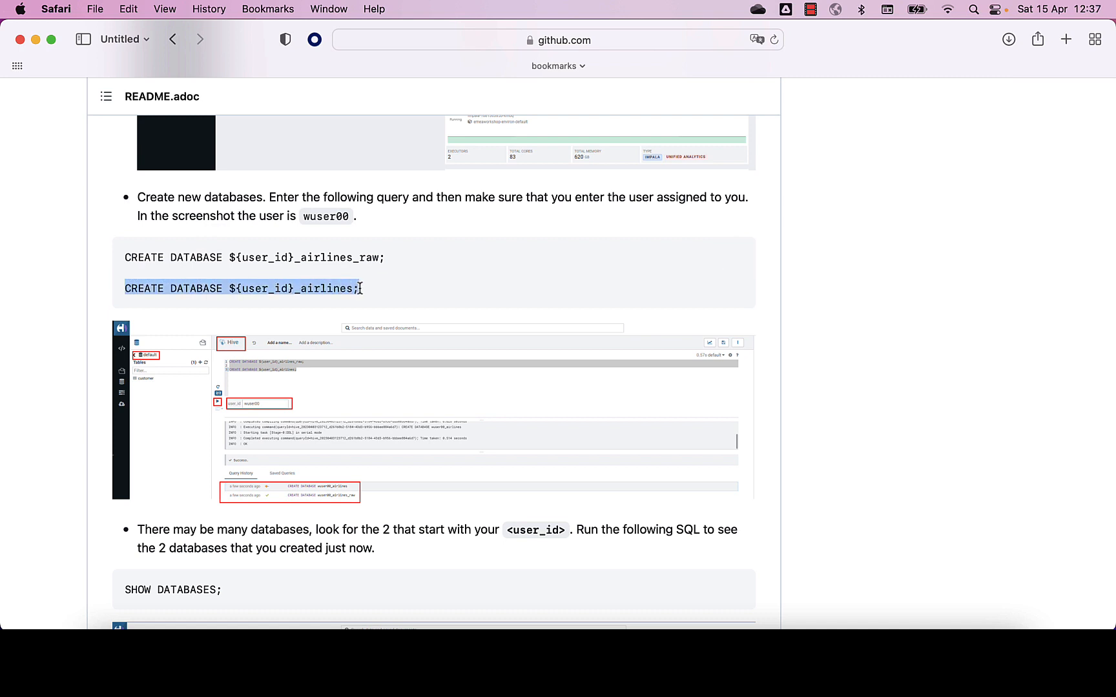
scroll(359, 288, down, 1)
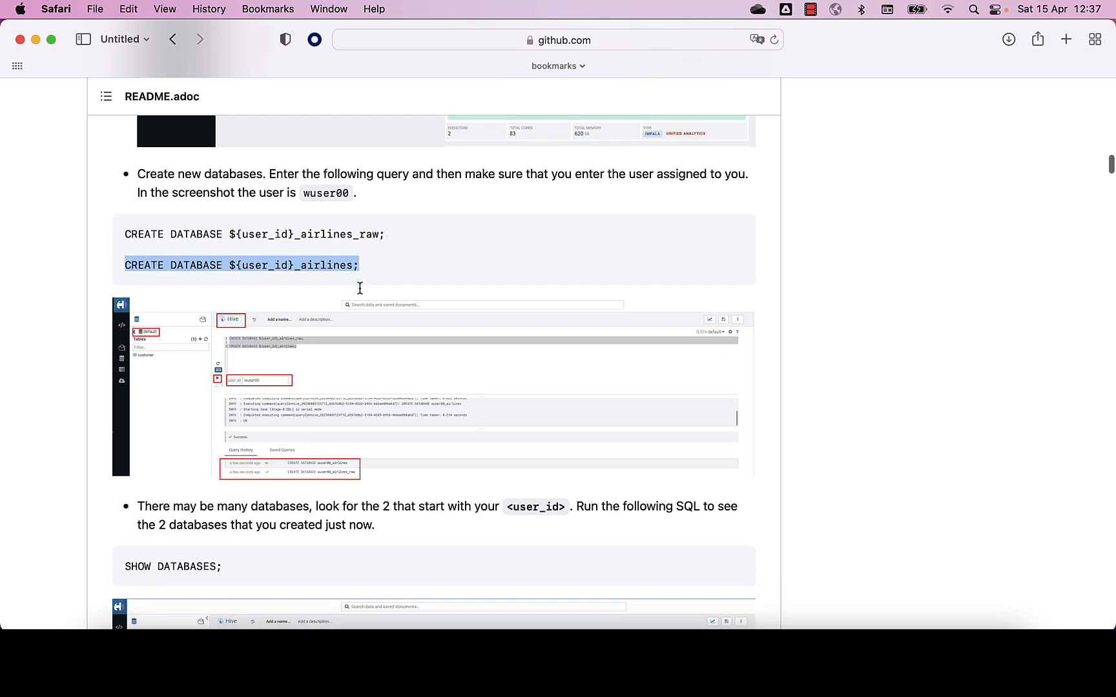
scroll(155, 367, down, 5)
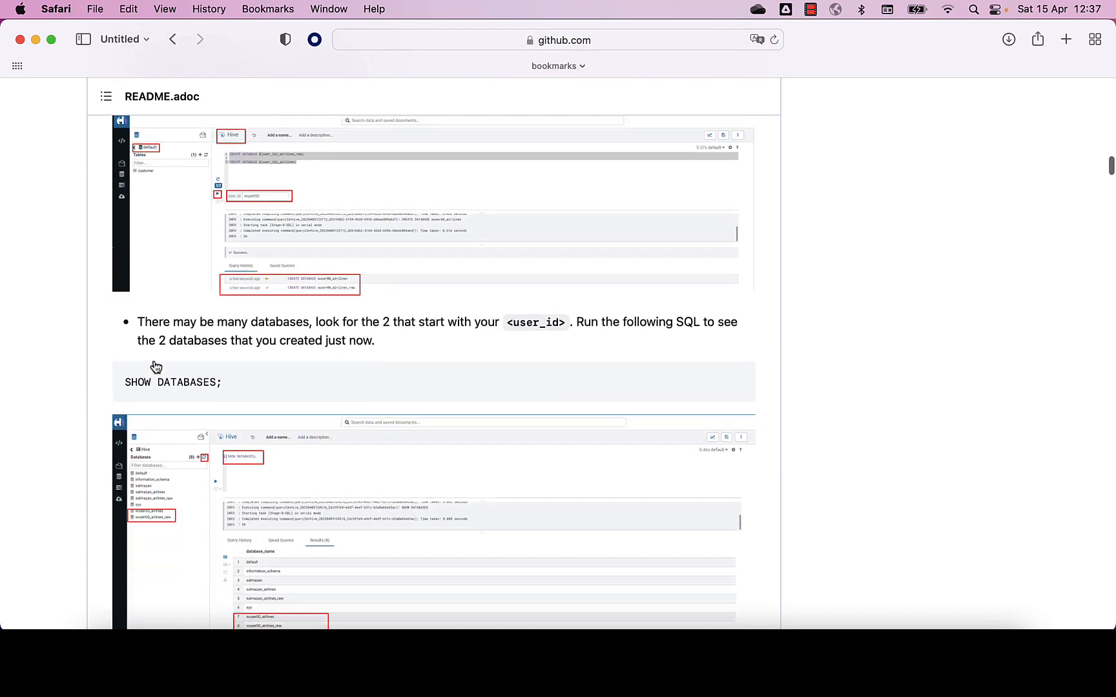
scroll(155, 366, up, 6)
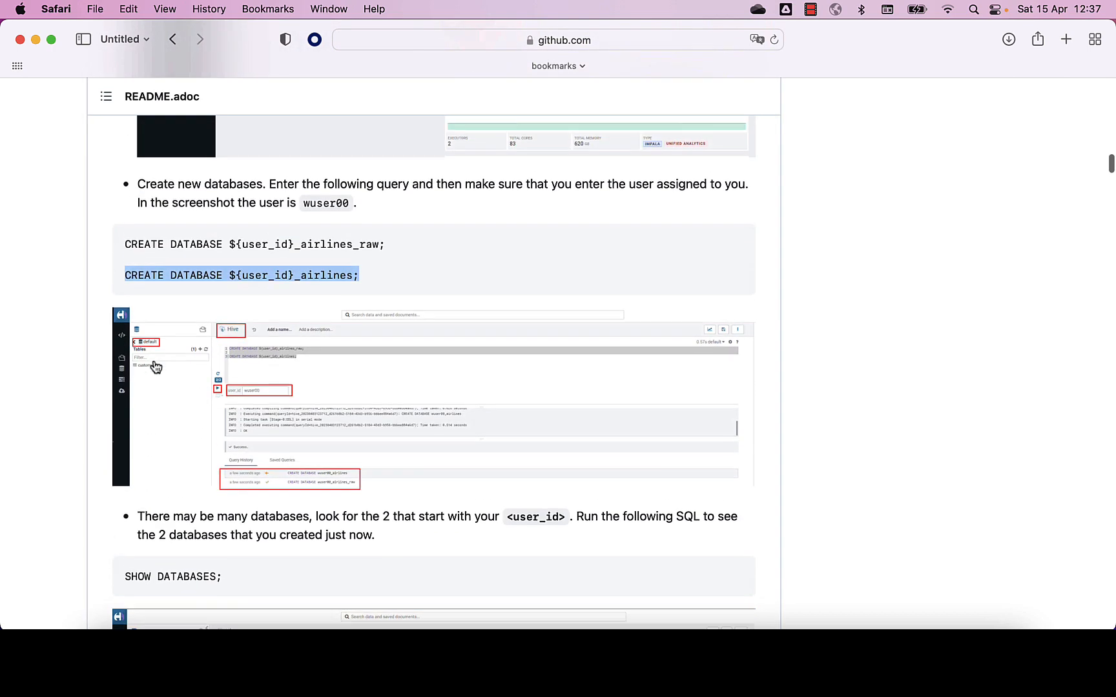
scroll(156, 367, up, 1)
click(714, 319)
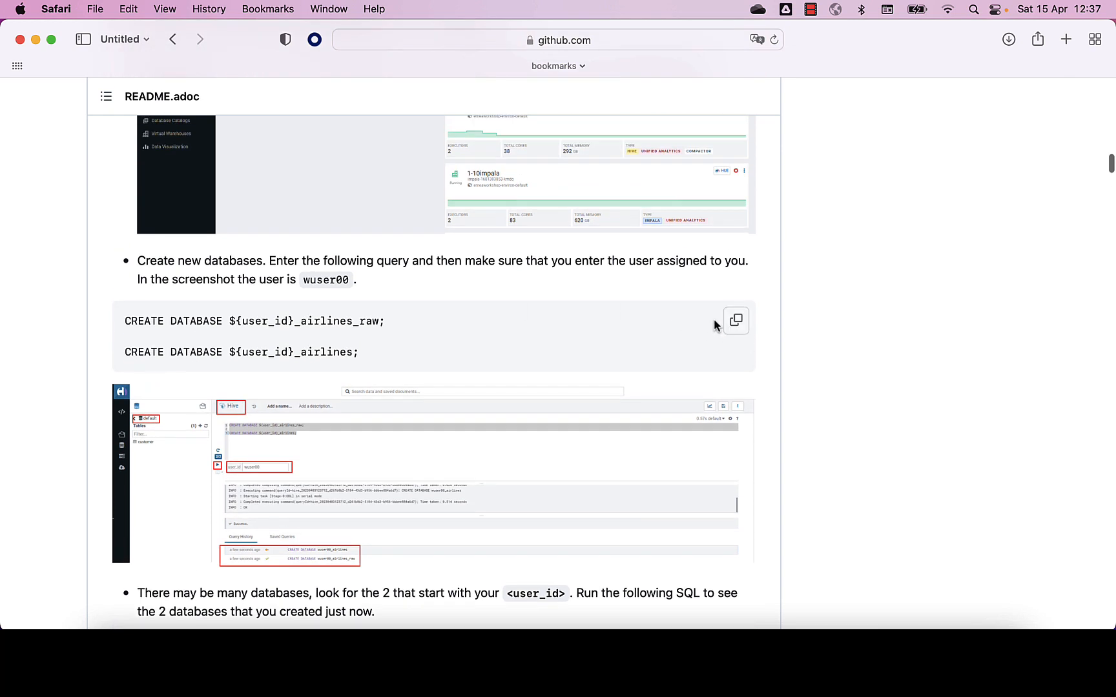
click(735, 325)
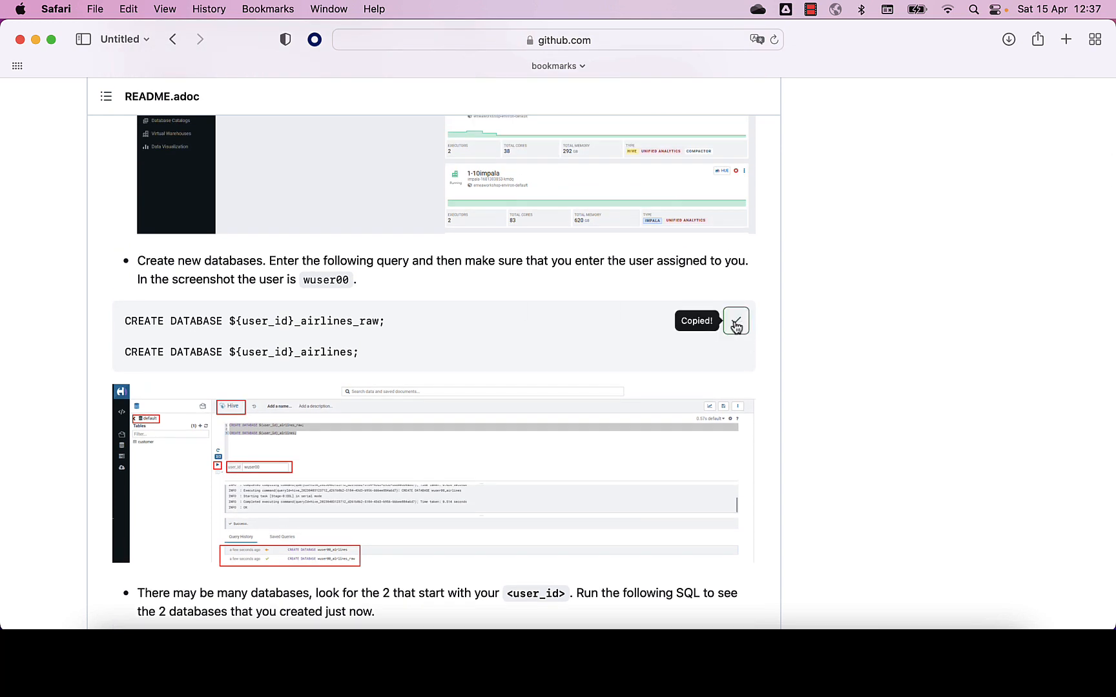
Switch back to Chrome and open the Cloudera Data Warehouse service in a new browser tab
key(super+Tab)
key(super+Tab)
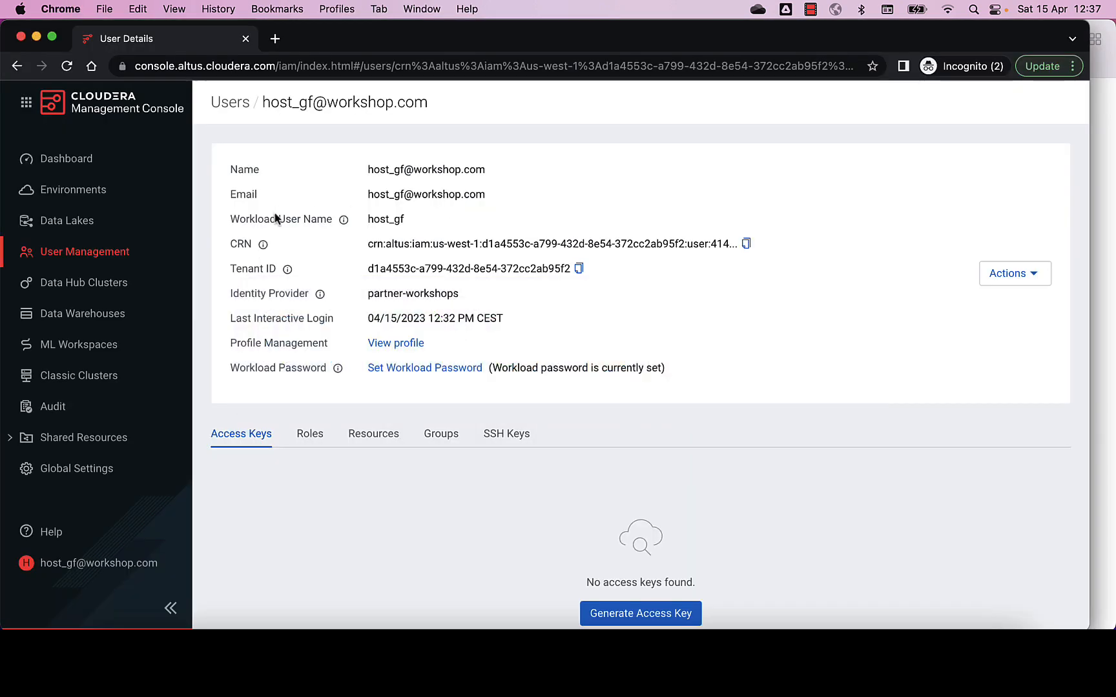
click(27, 104)
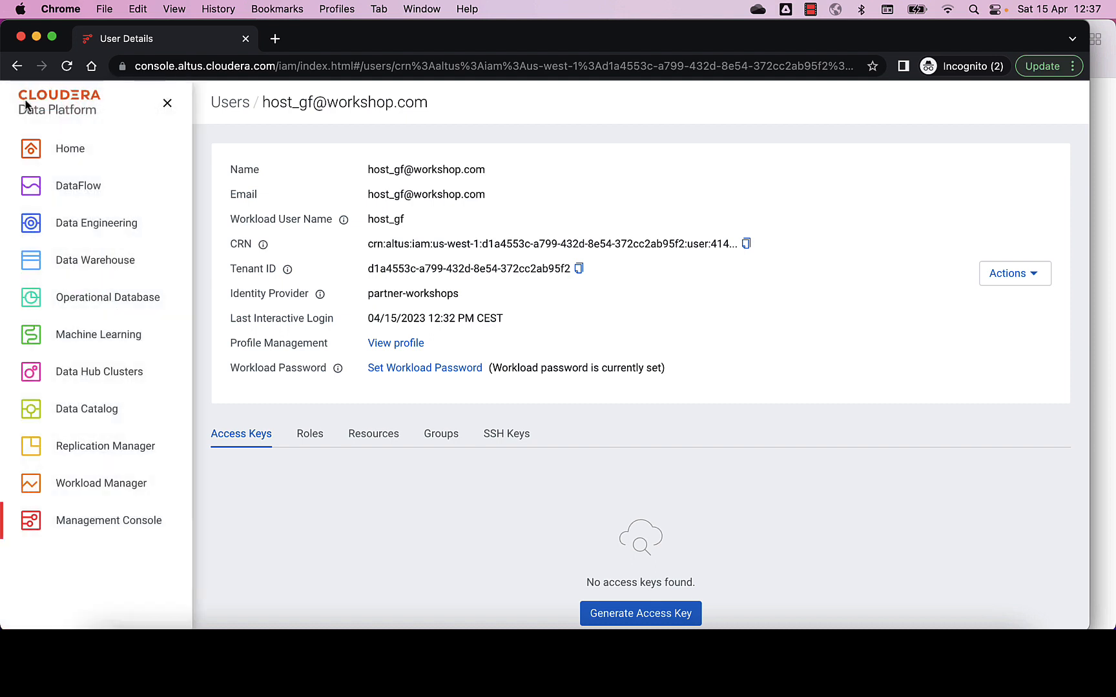
super+click(63, 264)
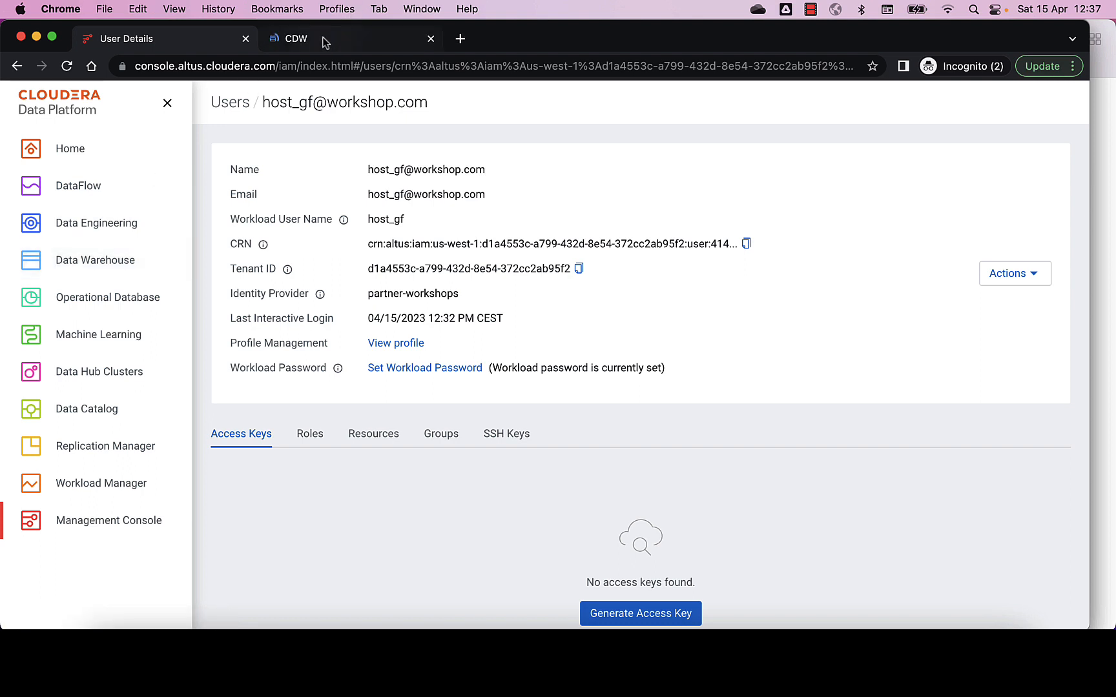
click(325, 43)
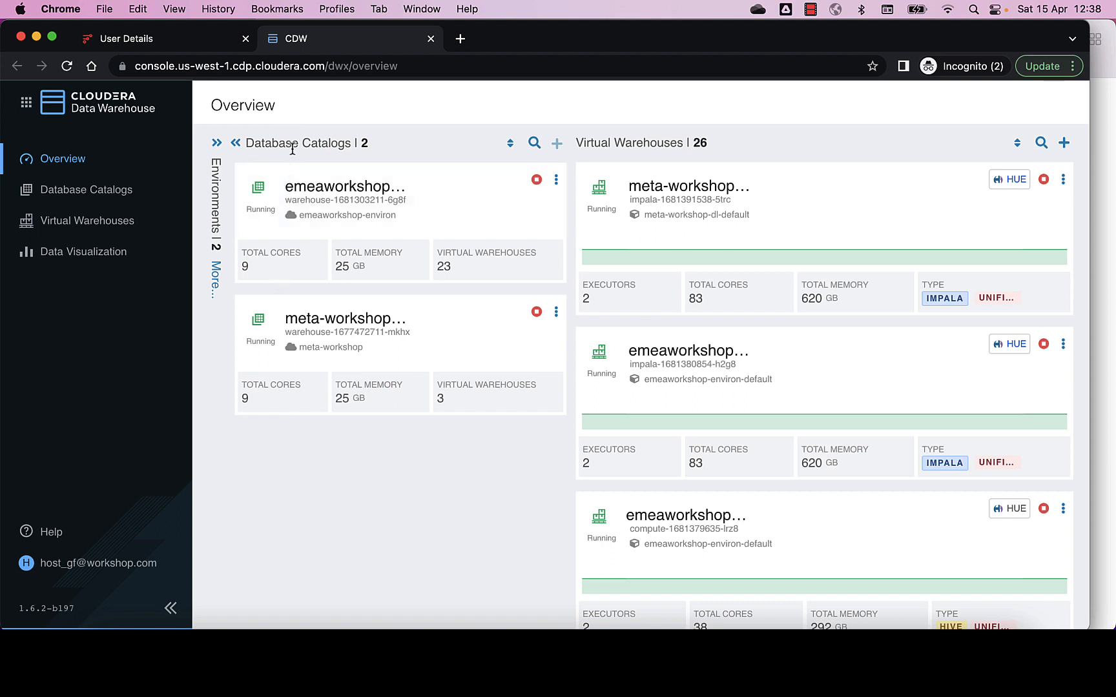
Select the emeaworkshop-environ database catalog and look over the Virtual Warehouses attached to it
click(307, 177)
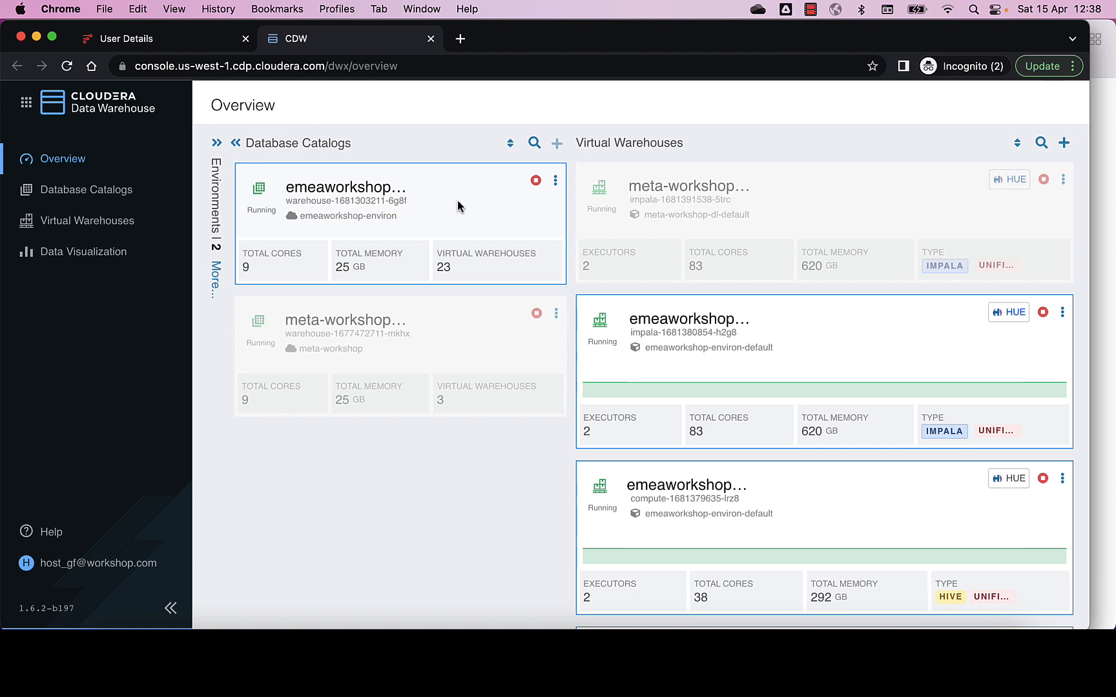
scroll(457, 205, down, 3)
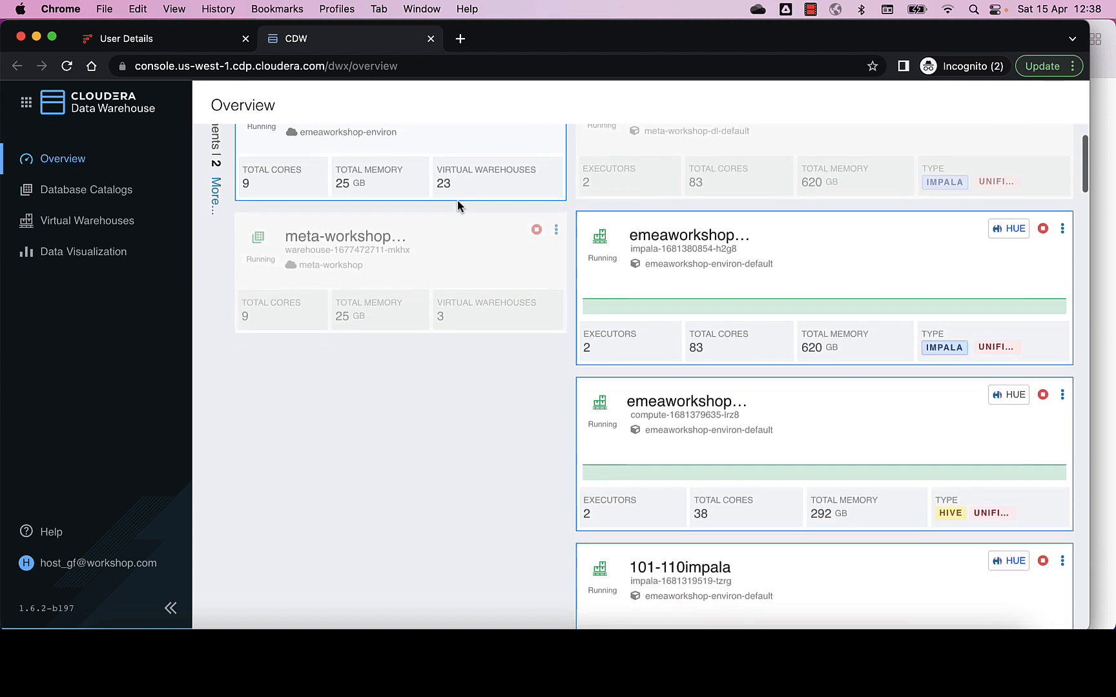
scroll(457, 205, up, 3)
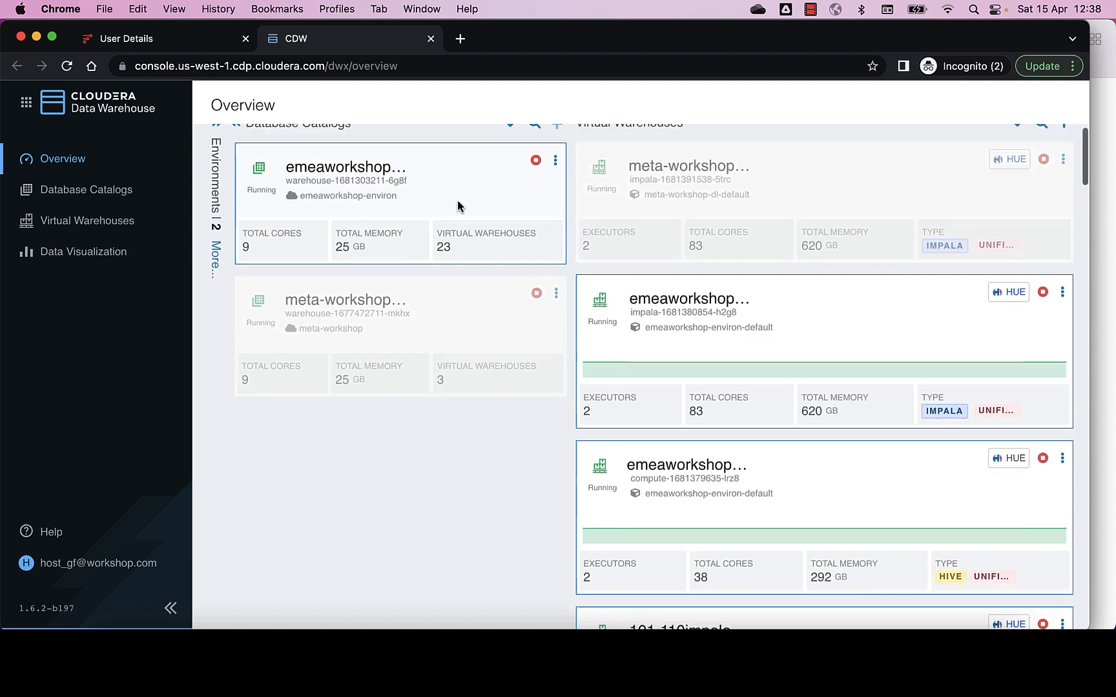
scroll(457, 205, down, 4)
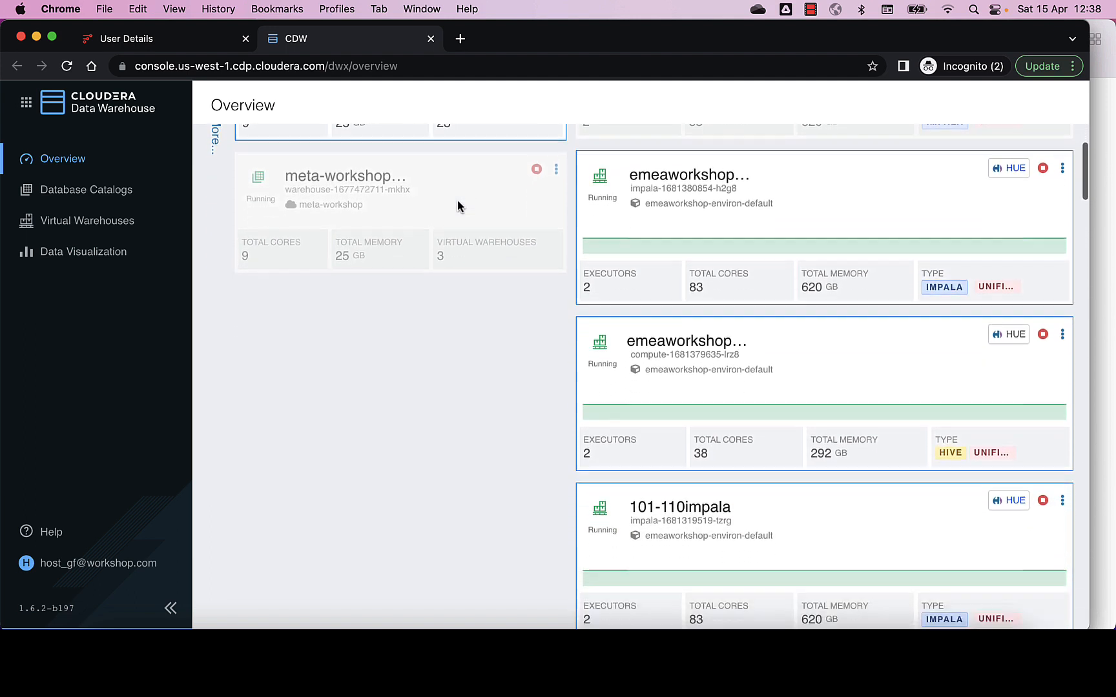
scroll(493, 352, down, 4)
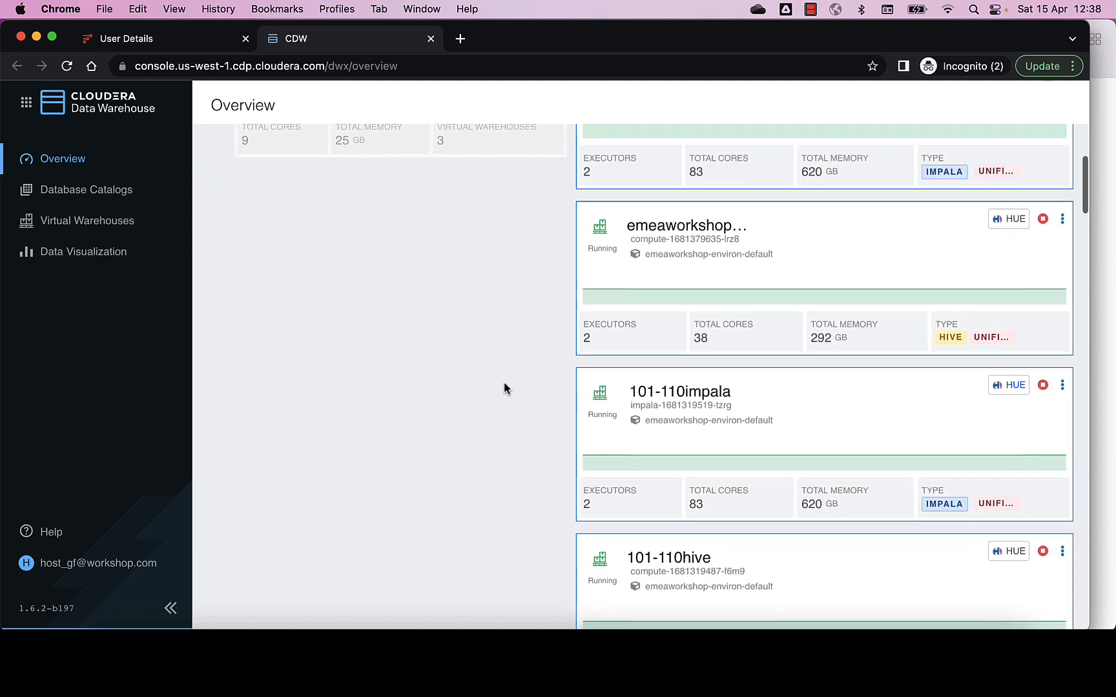
scroll(503, 382, down, 7)
scroll(504, 382, up, 14)
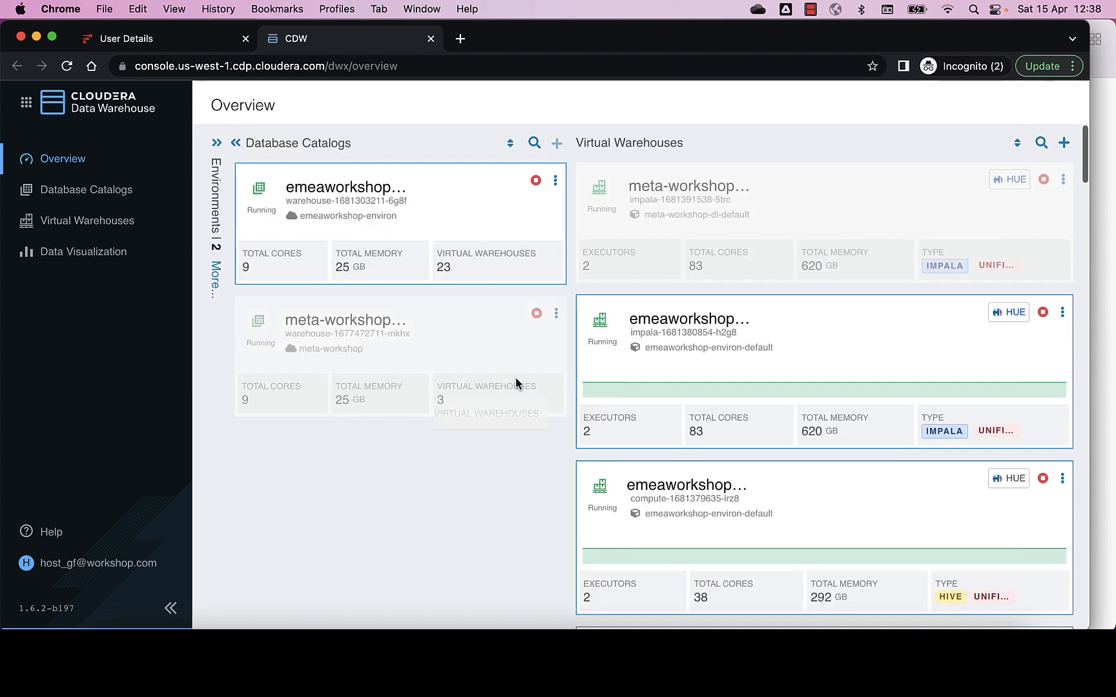
Find the 1-10hive Virtual Warehouse in the overview and open Hue for it
scroll(639, 413, down, 10)
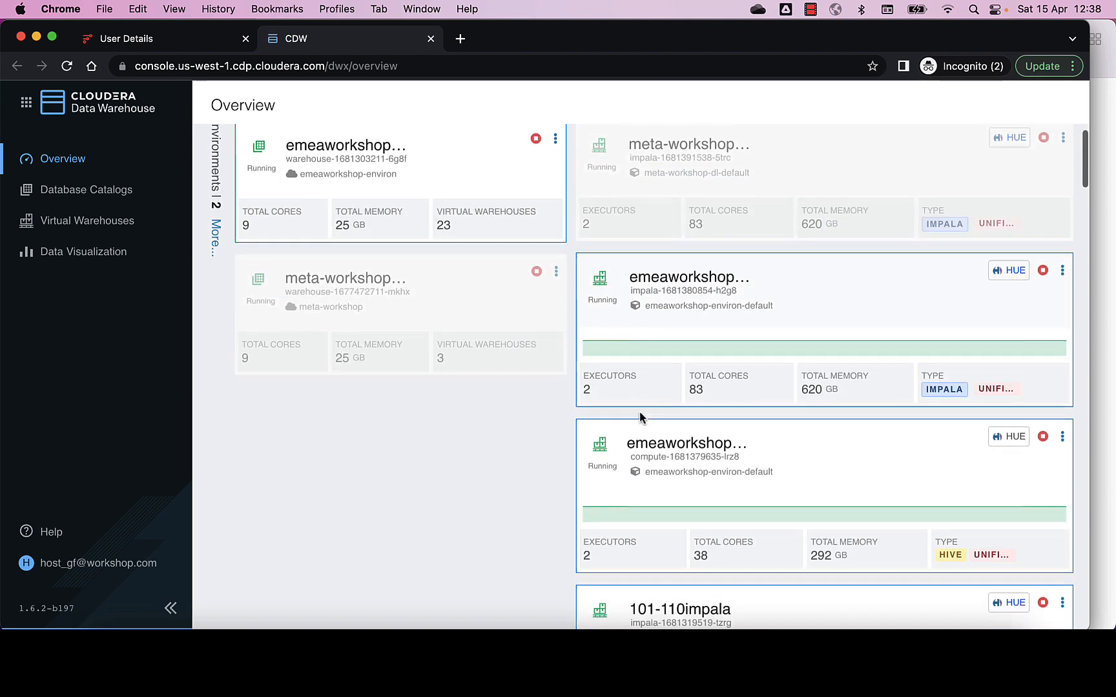
scroll(639, 413, down, 9)
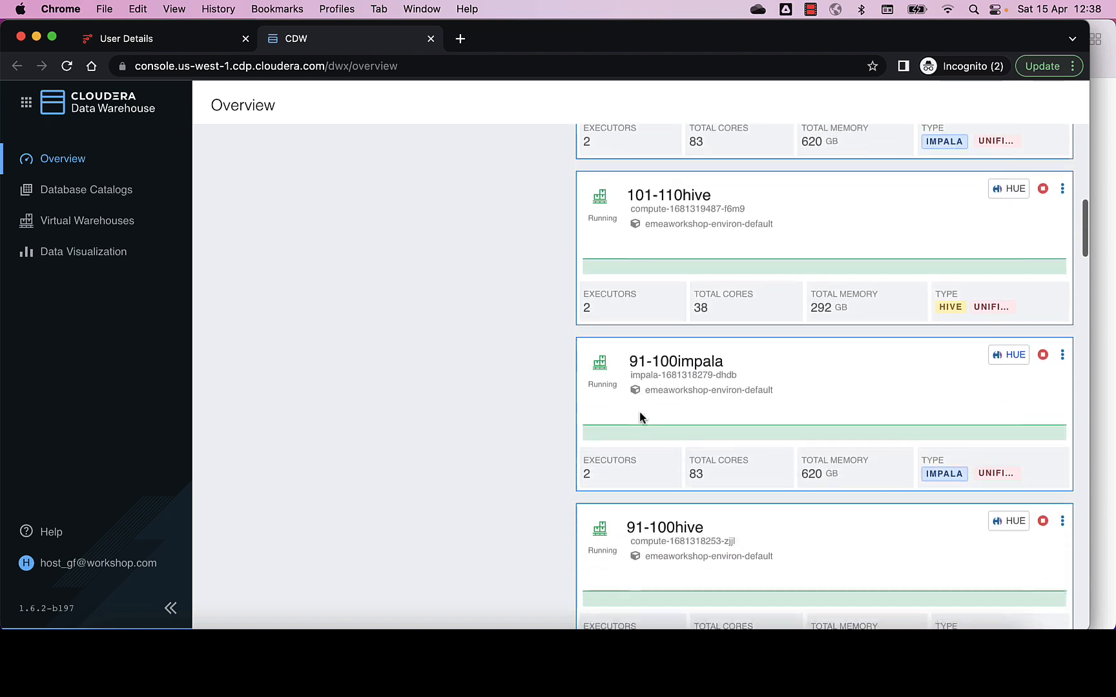
scroll(640, 413, down, 20)
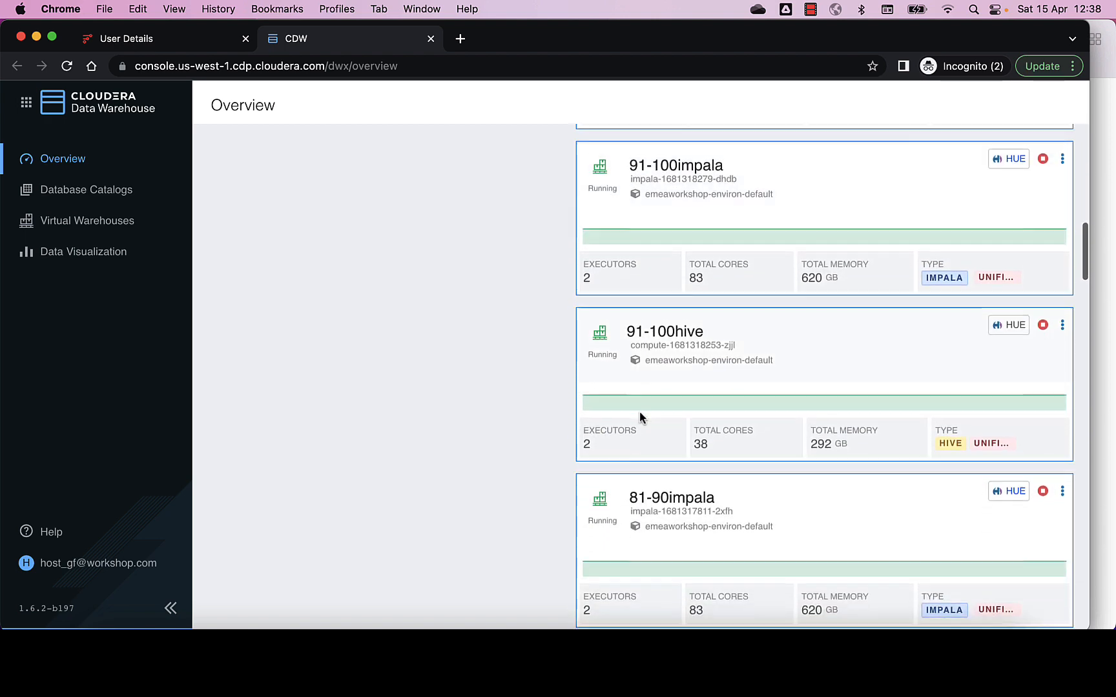
scroll(639, 411, down, 15)
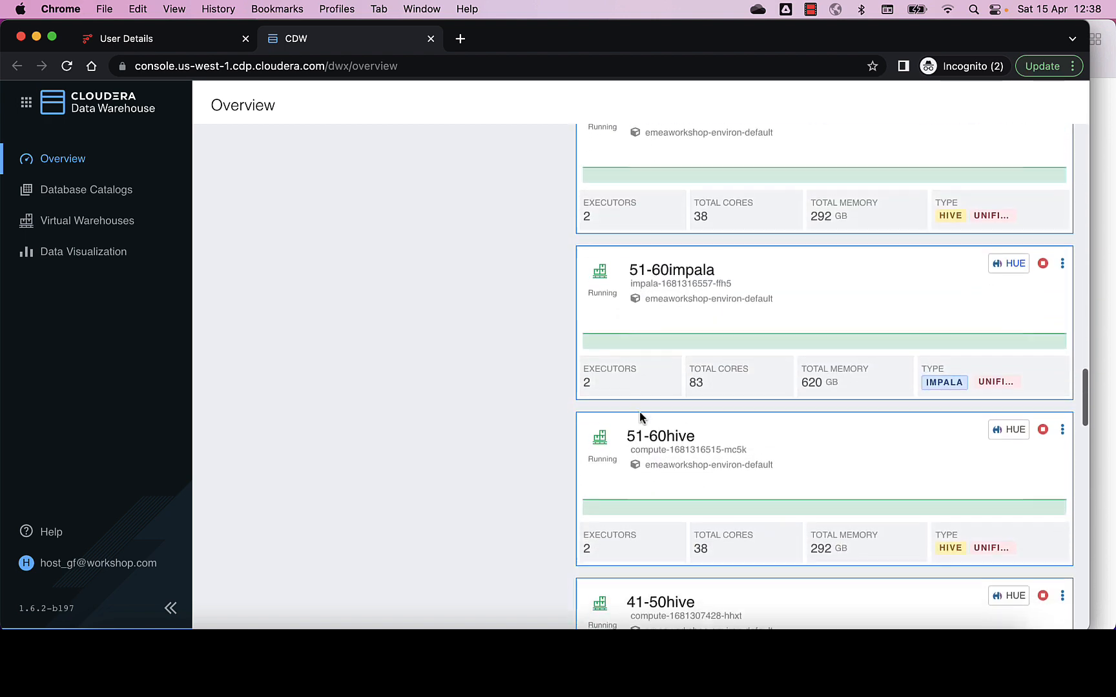
scroll(639, 412, down, 9)
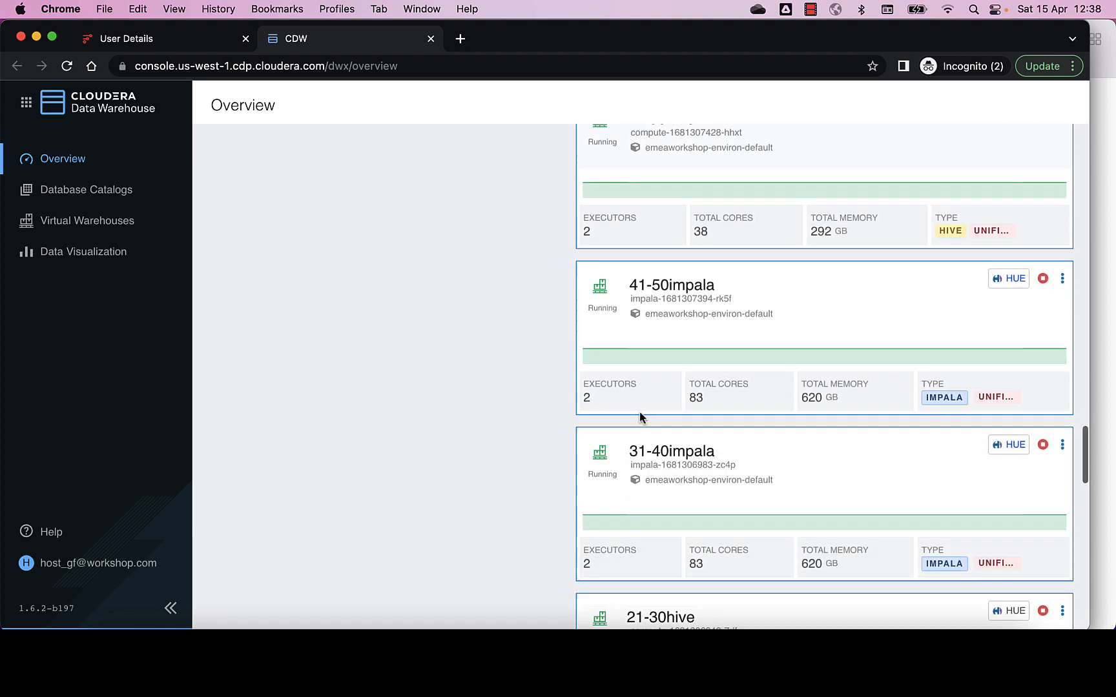
scroll(640, 414, down, 7)
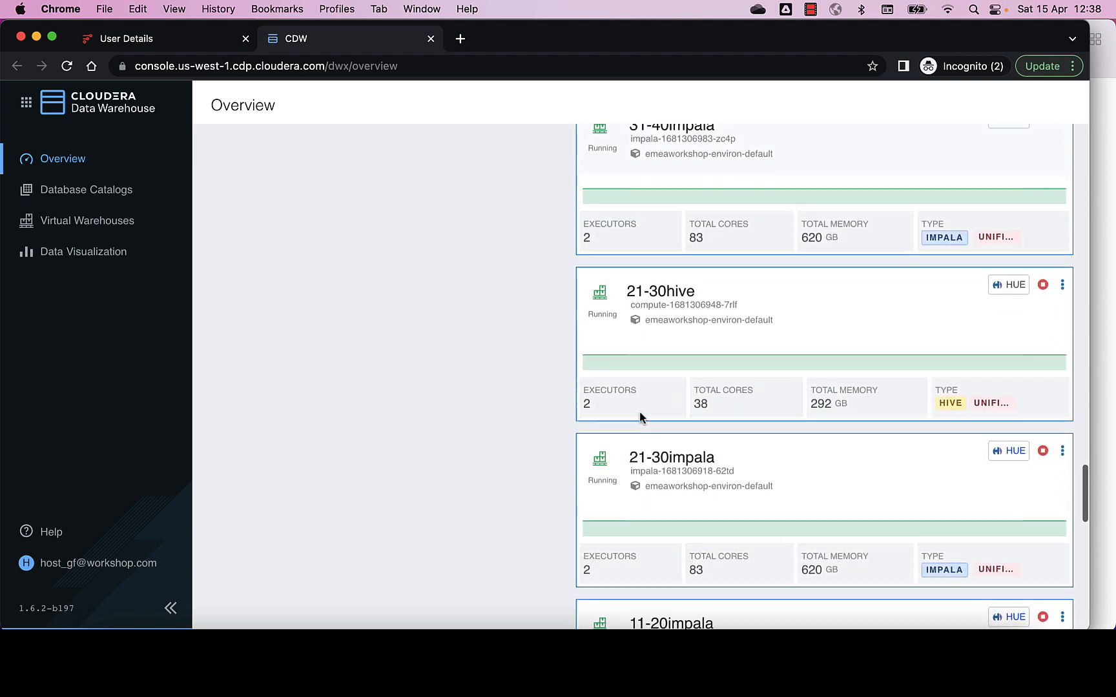
scroll(639, 414, down, 6)
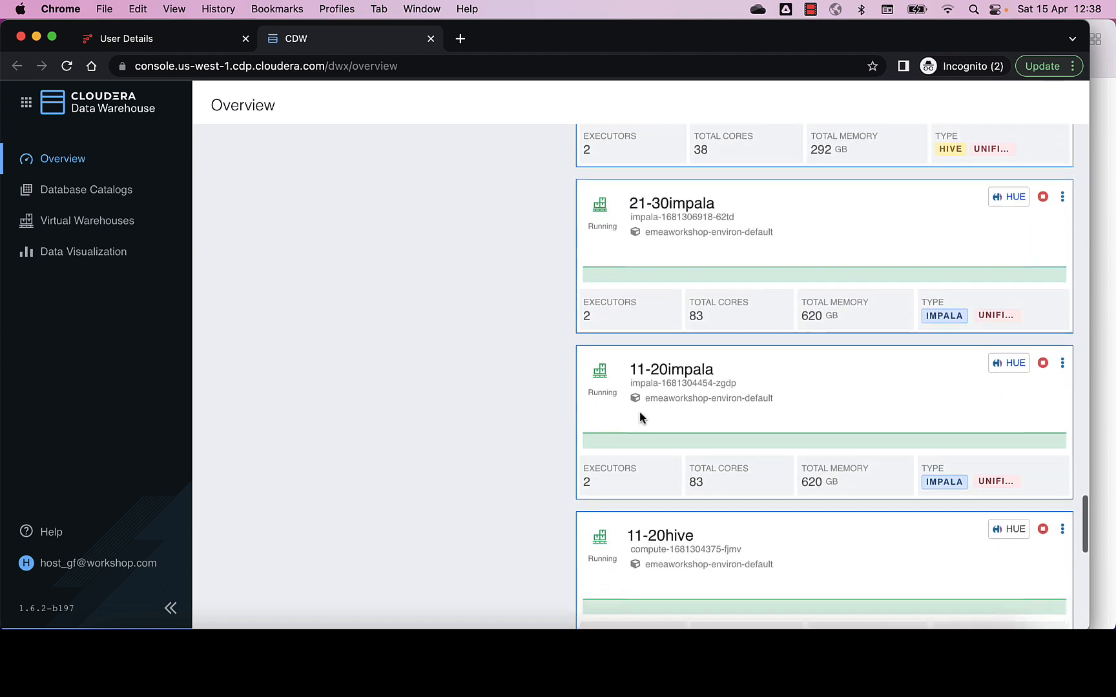
scroll(642, 418, down, 1)
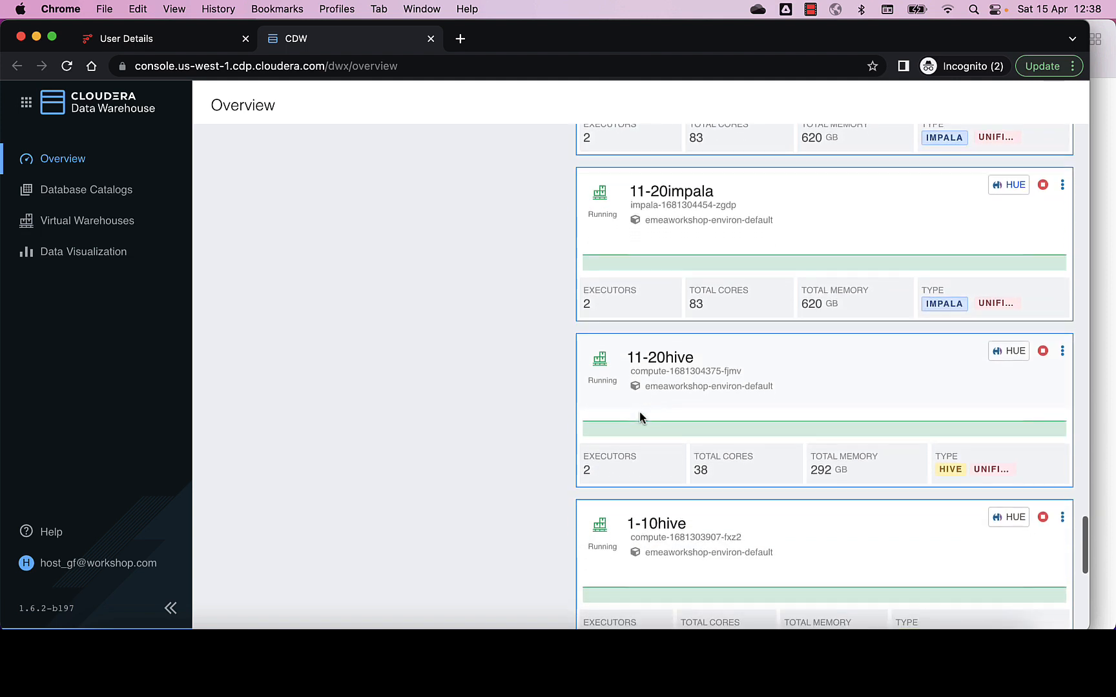
scroll(639, 416, down, 5)
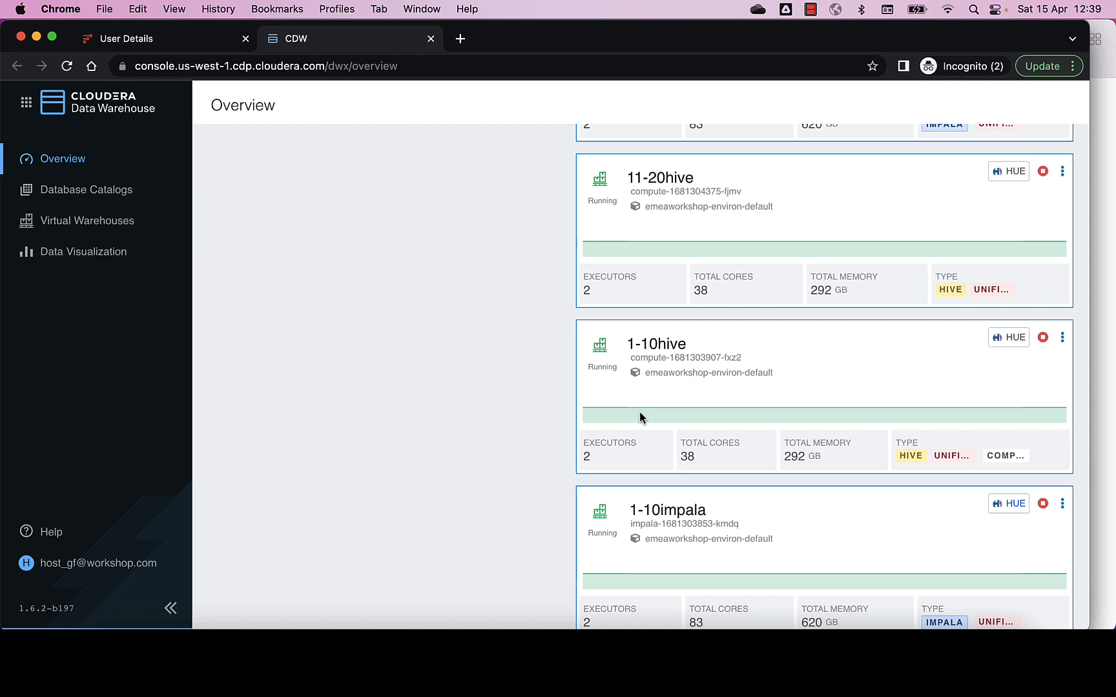
scroll(639, 416, down, 2)
scroll(639, 416, down, 2)
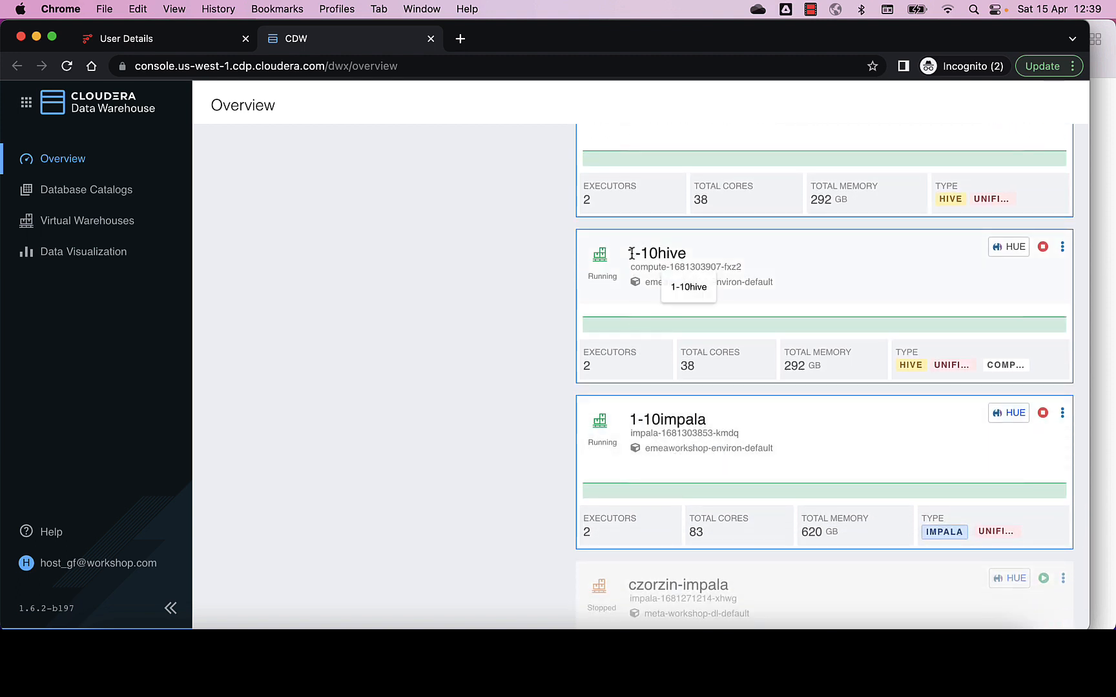
scroll(621, 244, down, 5)
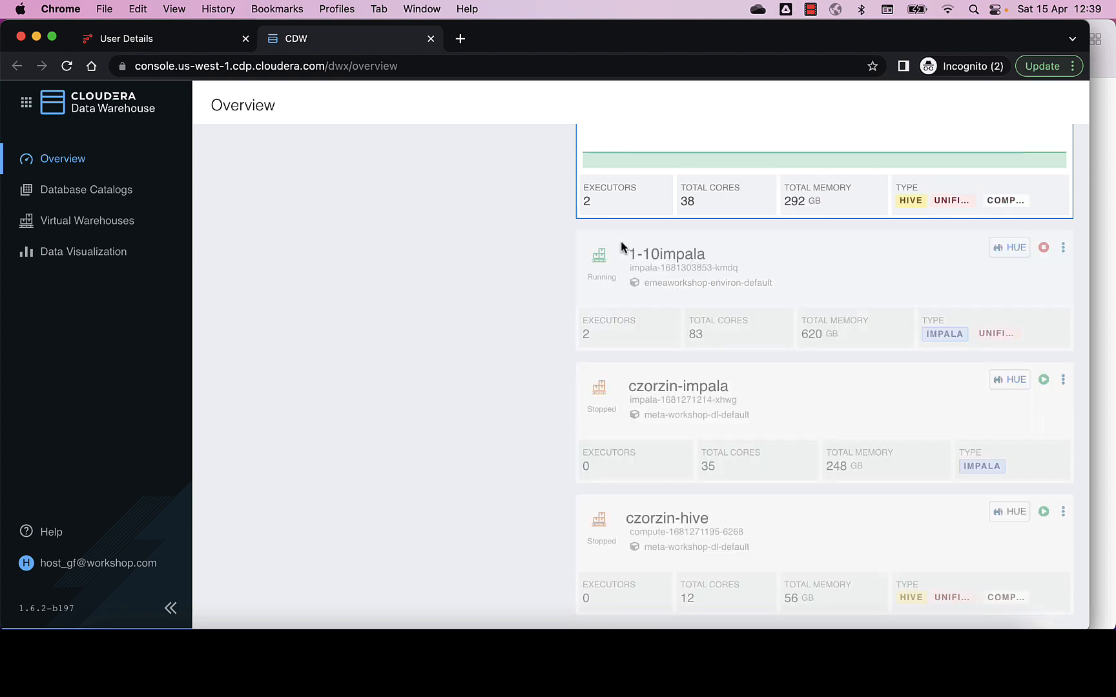
scroll(621, 243, up, 5)
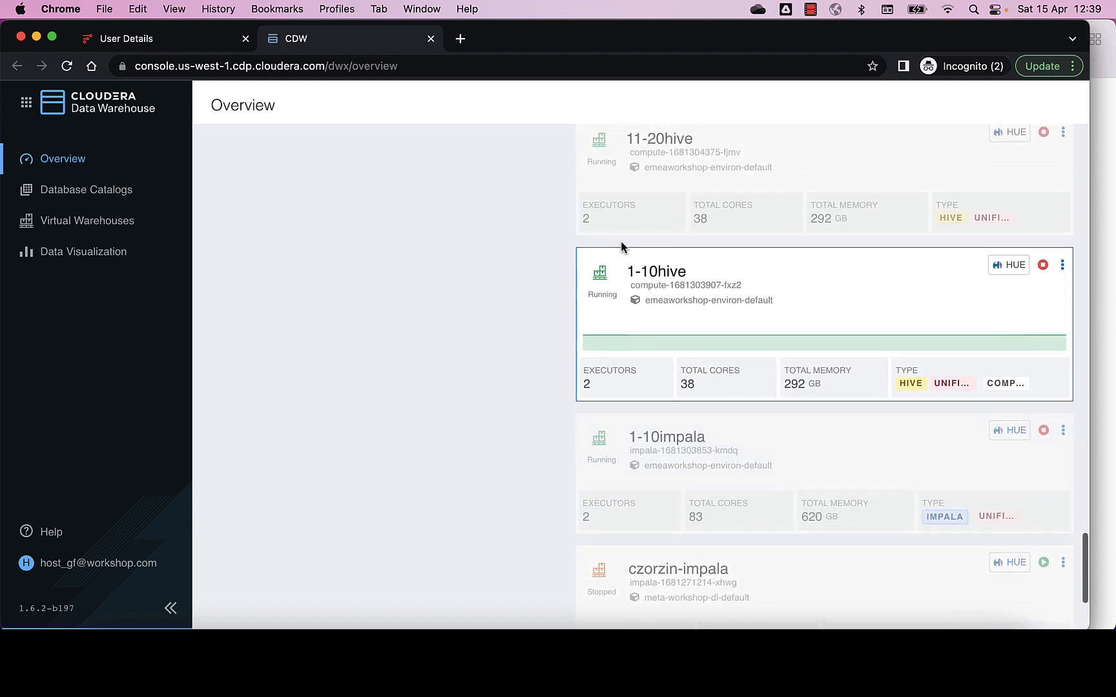
click(1007, 269)
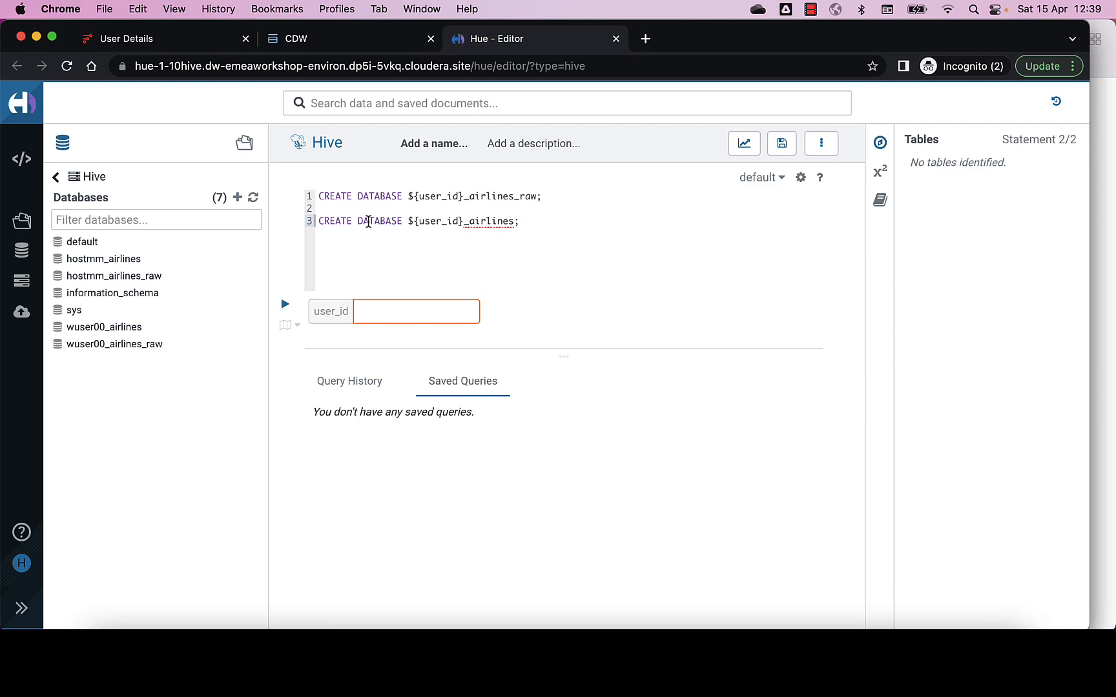
Set the user_id variable to host_gf and run both CREATE DATABASE statements in the Hive editor
click(364, 314)
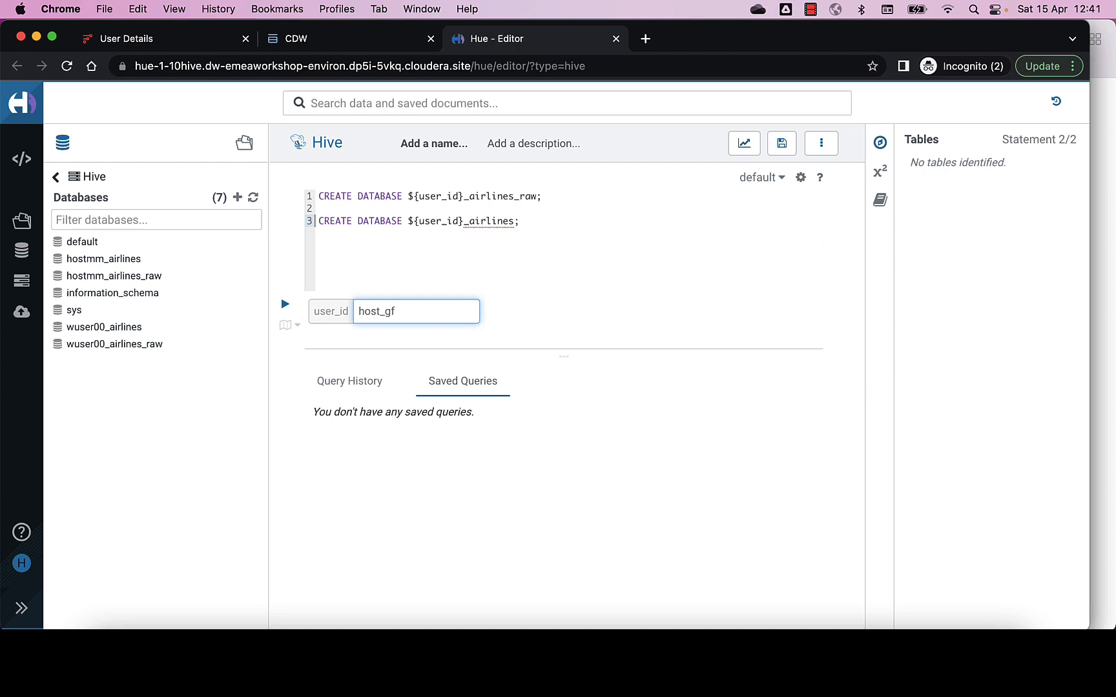
click(547, 234)
key(super+a)
key(super+Return)
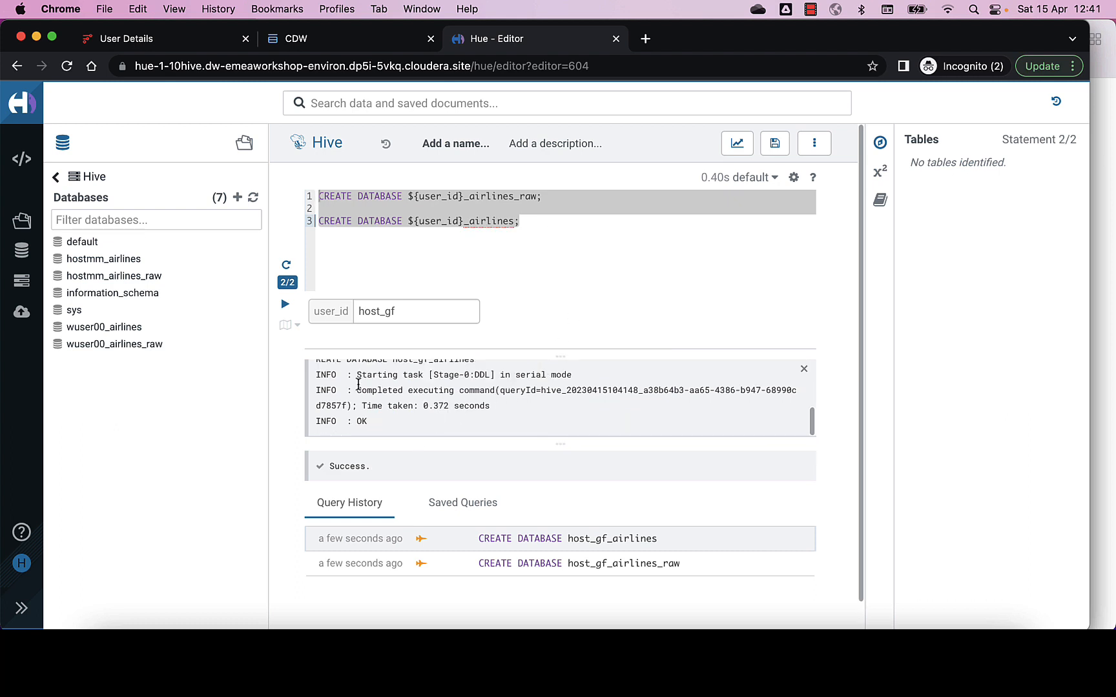
Switch to the README in Safari, read the database verification instructions and copy the SHOW DATABASES; statement
key(super+Tab)
key(super+Tab)
key(super+Tab)
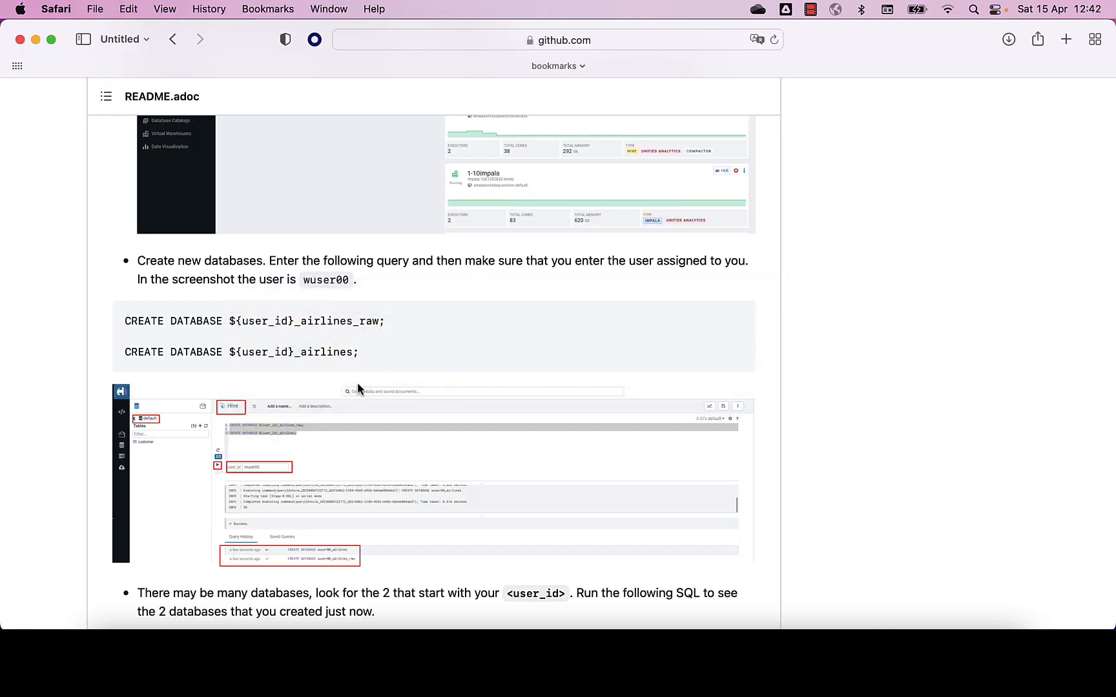
scroll(357, 385, down, 3)
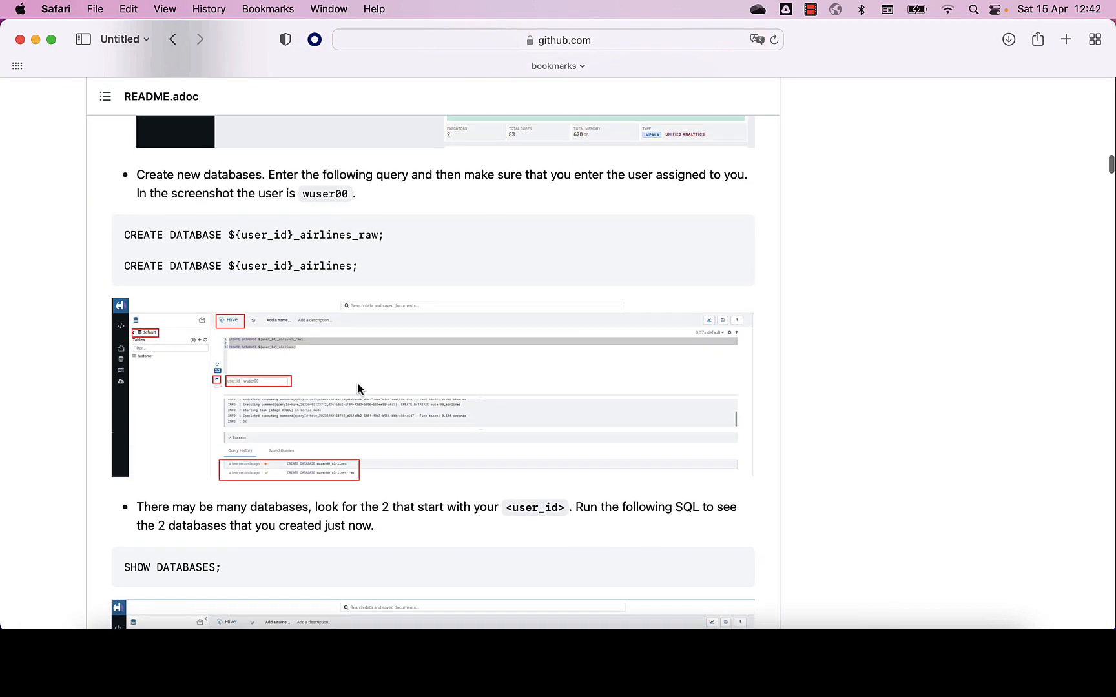
scroll(358, 388, down, 5)
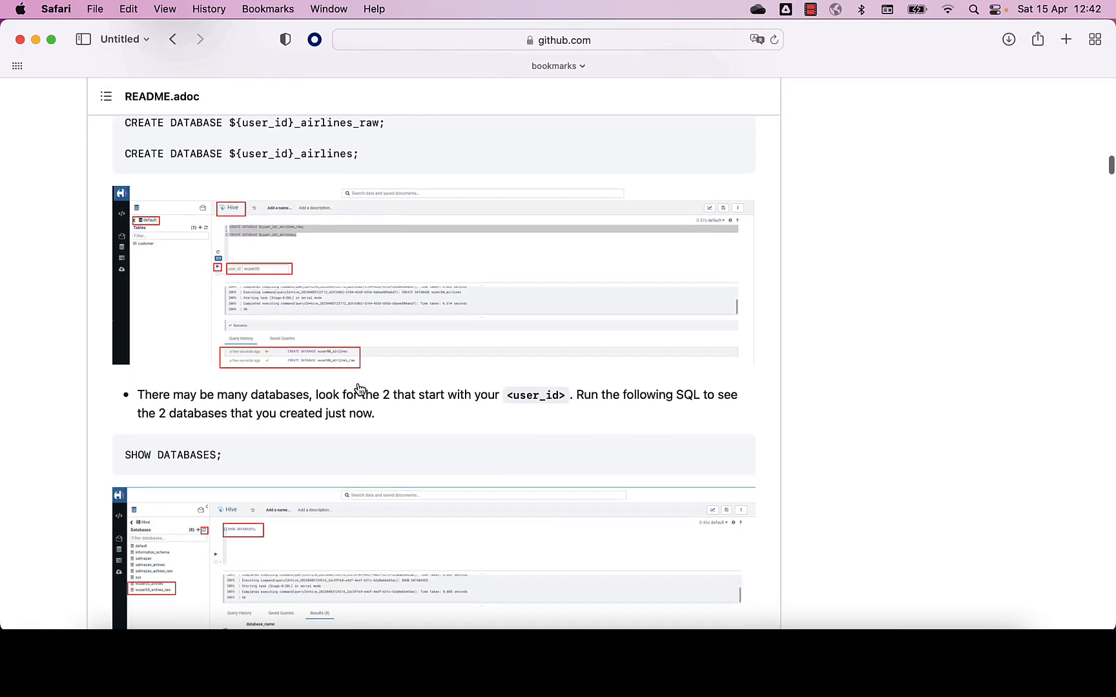
scroll(359, 387, down, 10)
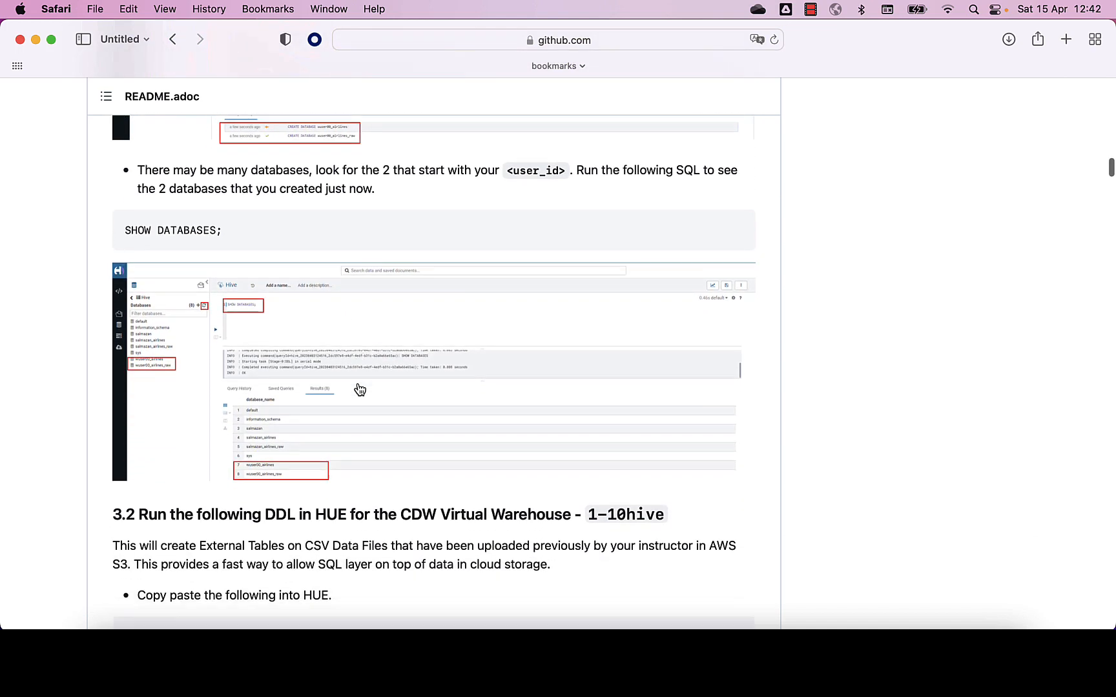
scroll(360, 389, down, 5)
scroll(356, 389, up, 6)
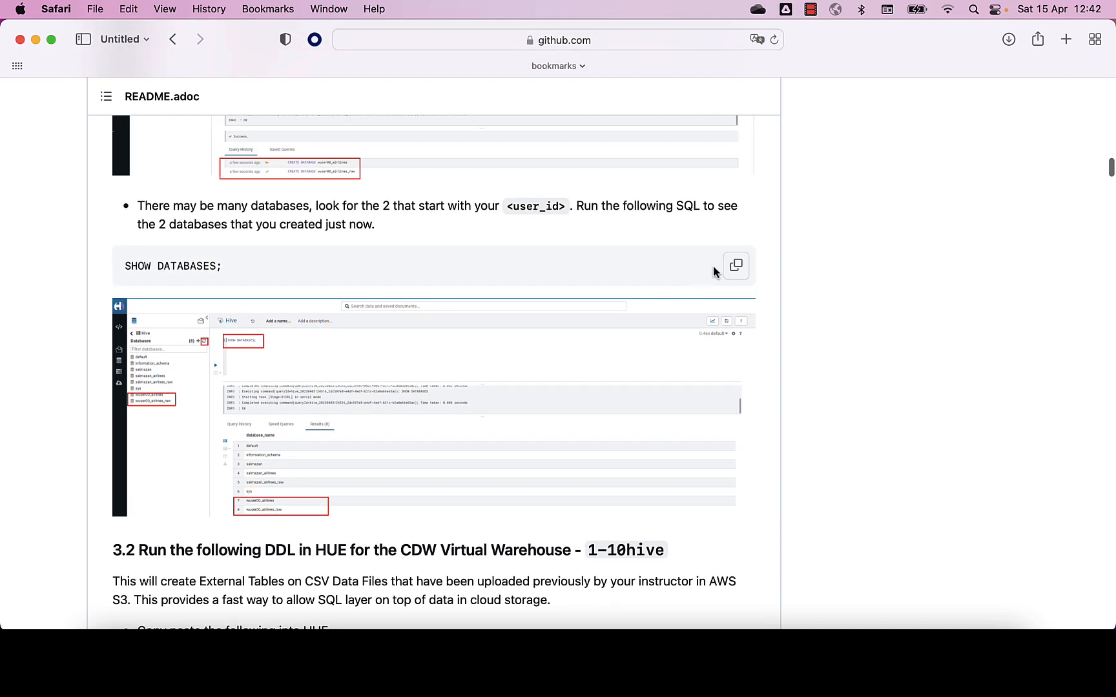
click(740, 266)
Return to Hue in Chrome, add SHOW DATABASES; below the existing statements, run only that statement and view its results
key(super+Tab)
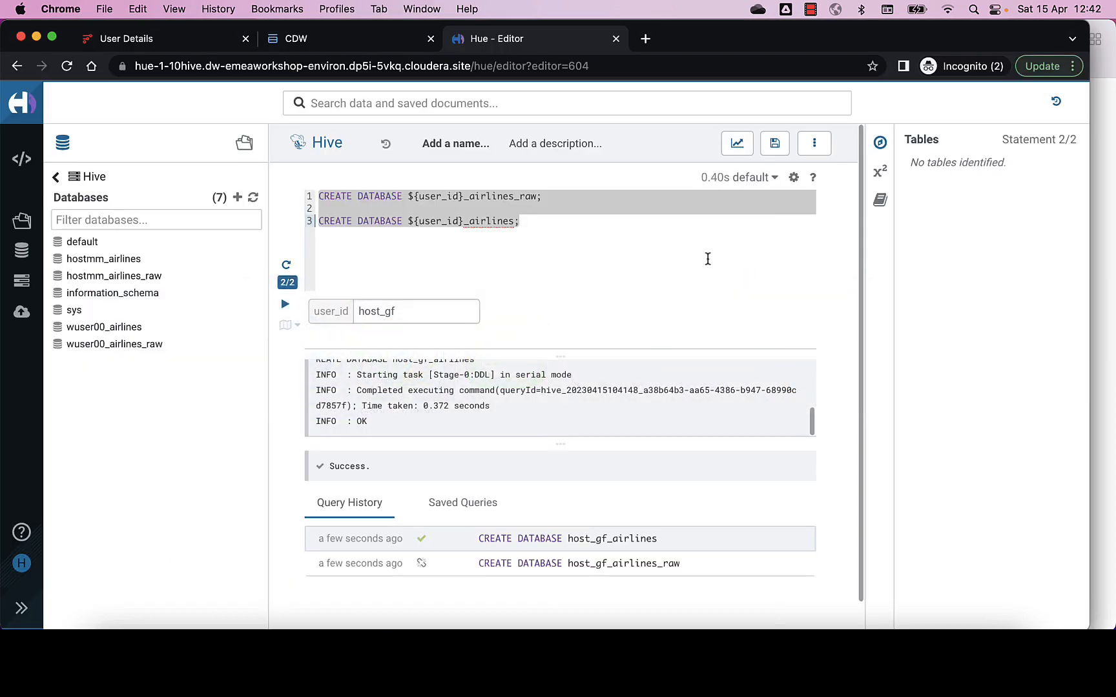
click(708, 259)
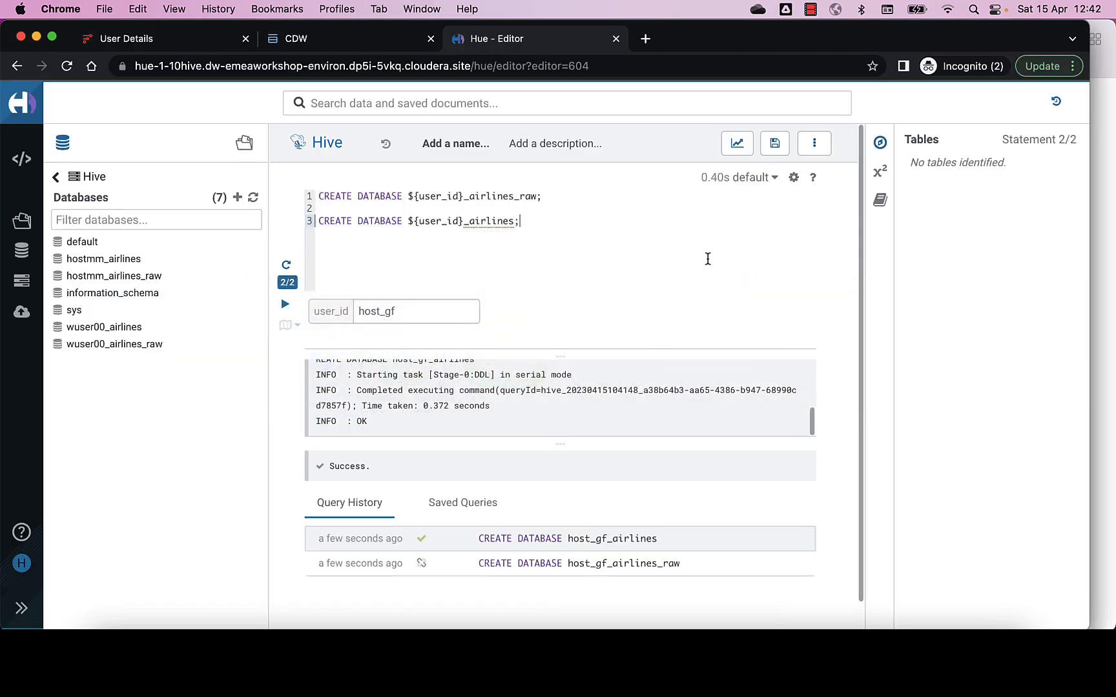
key(Return)
key(Return)
key(super+v)
key(Up)
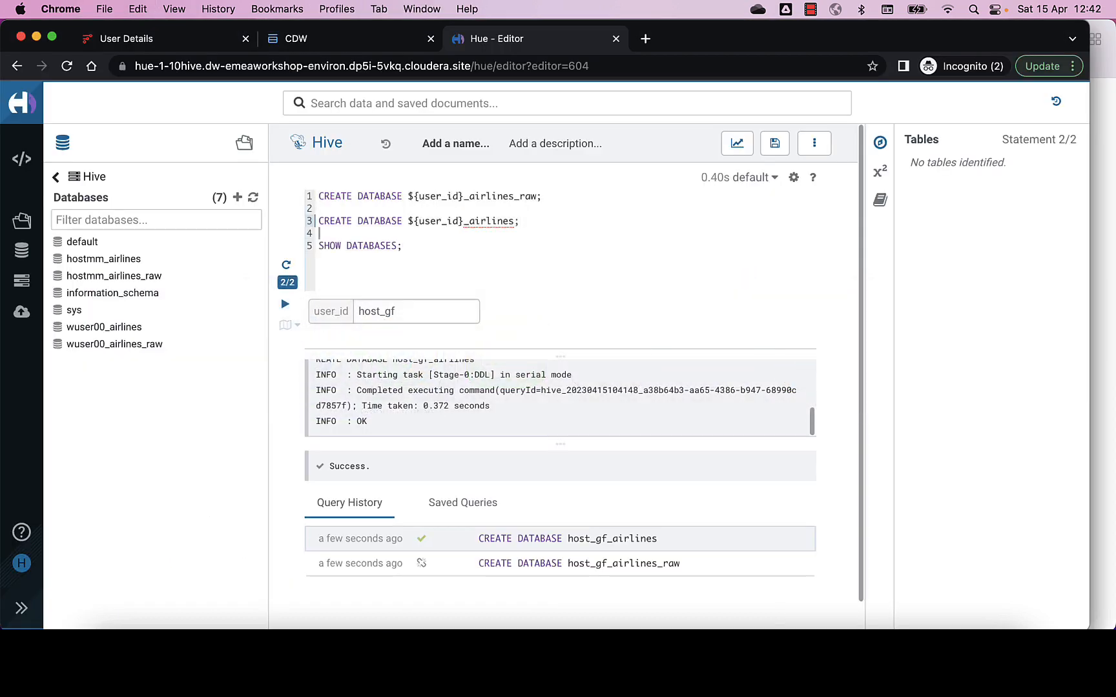
key(Right)
key(shift+Down)
key(super+Return)
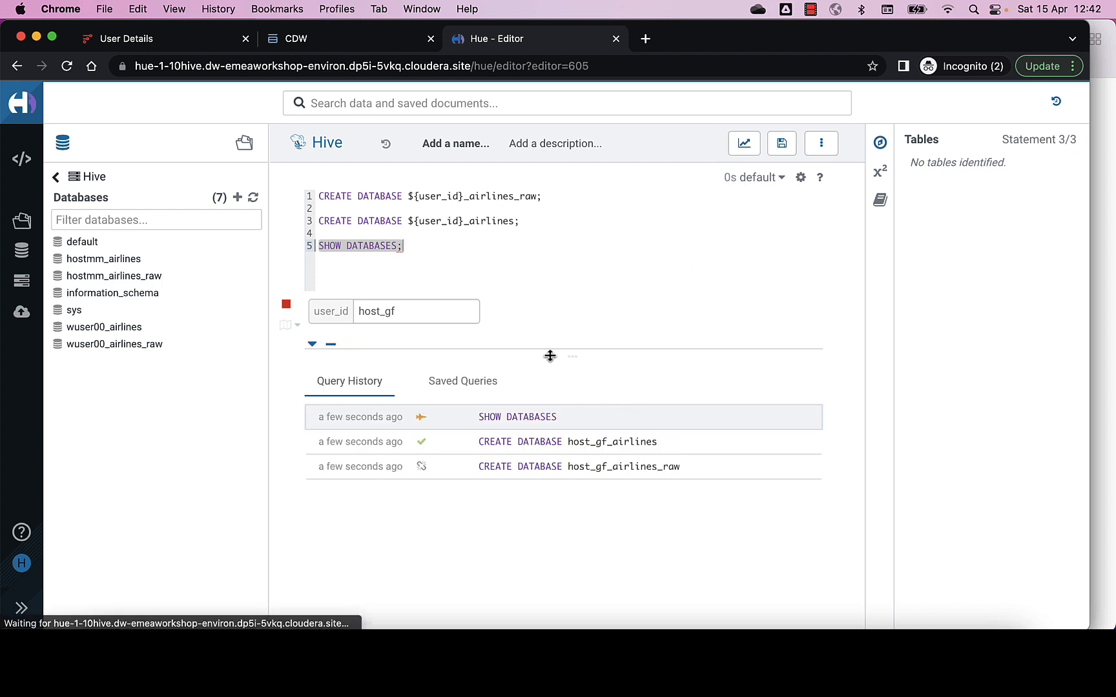
scroll(337, 536, down, 1)
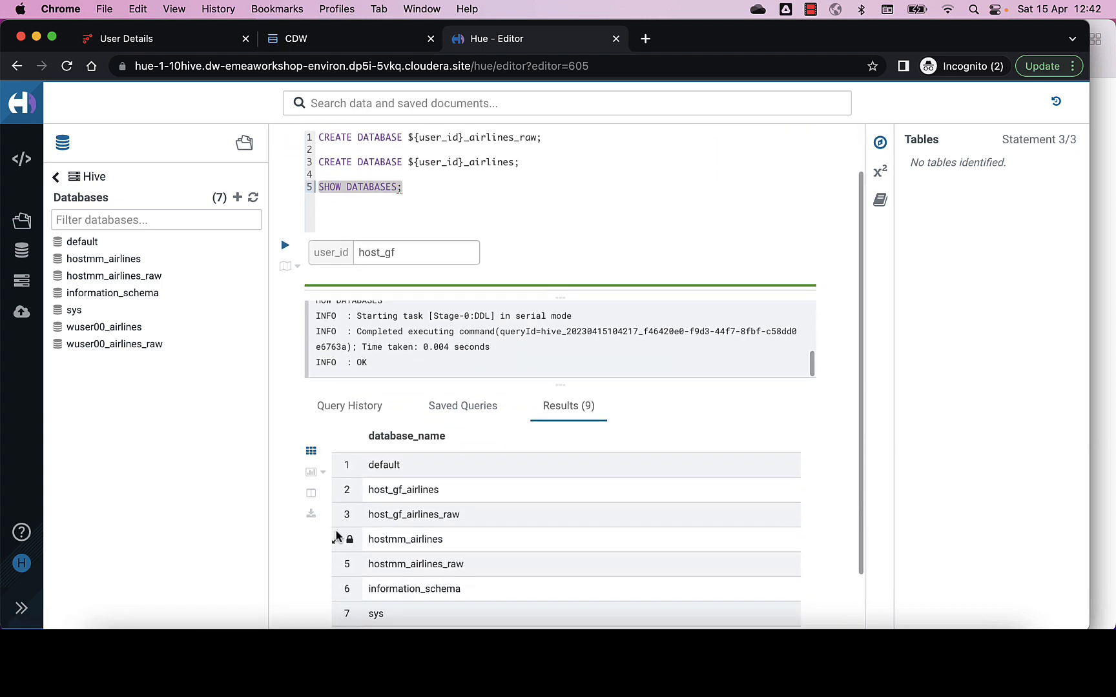
Look through the SHOW DATABASES; results for the two databases that start with host_gf
scroll(336, 536, down, 1)
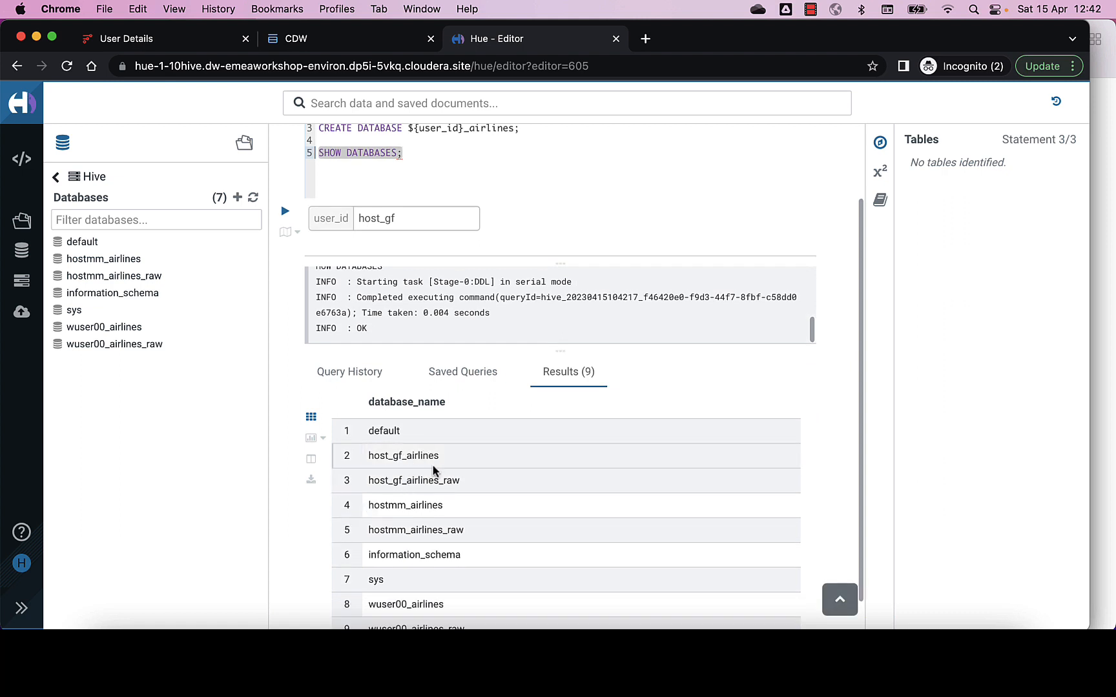
scroll(410, 462, up, 1)
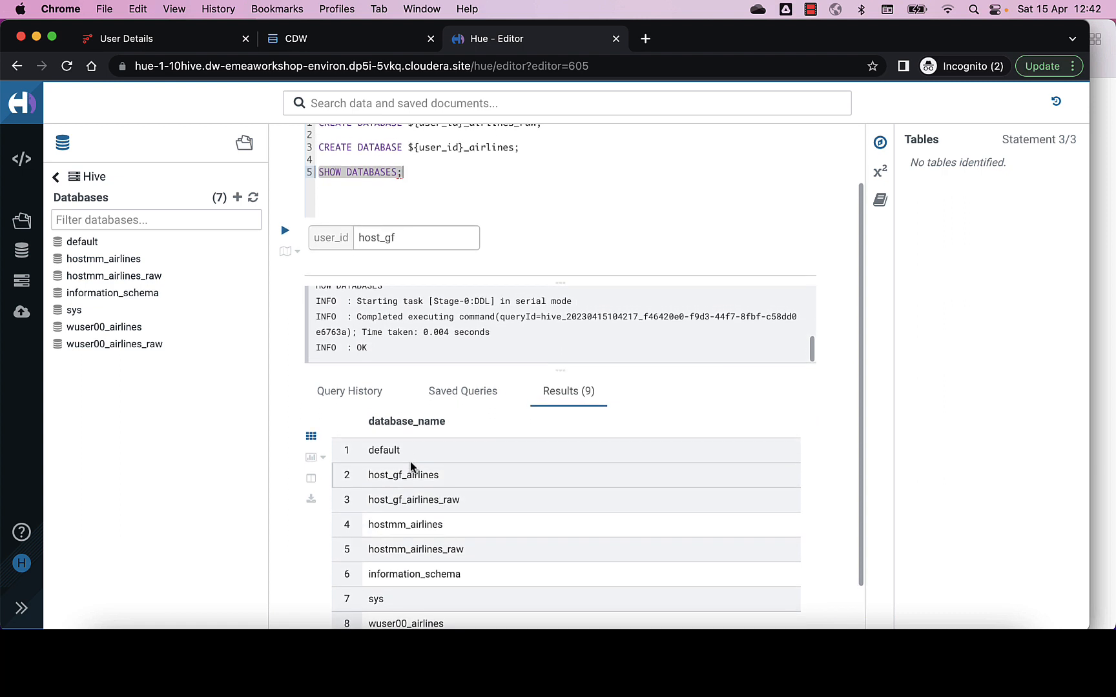
scroll(410, 462, down, 1)
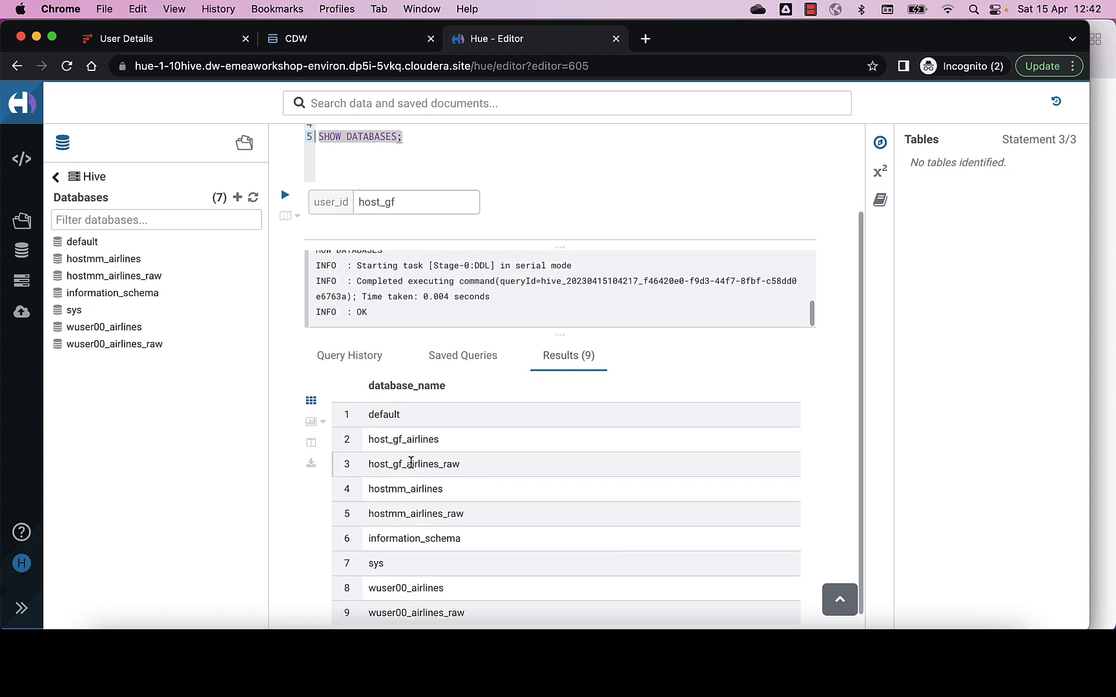
scroll(411, 463, up, 1)
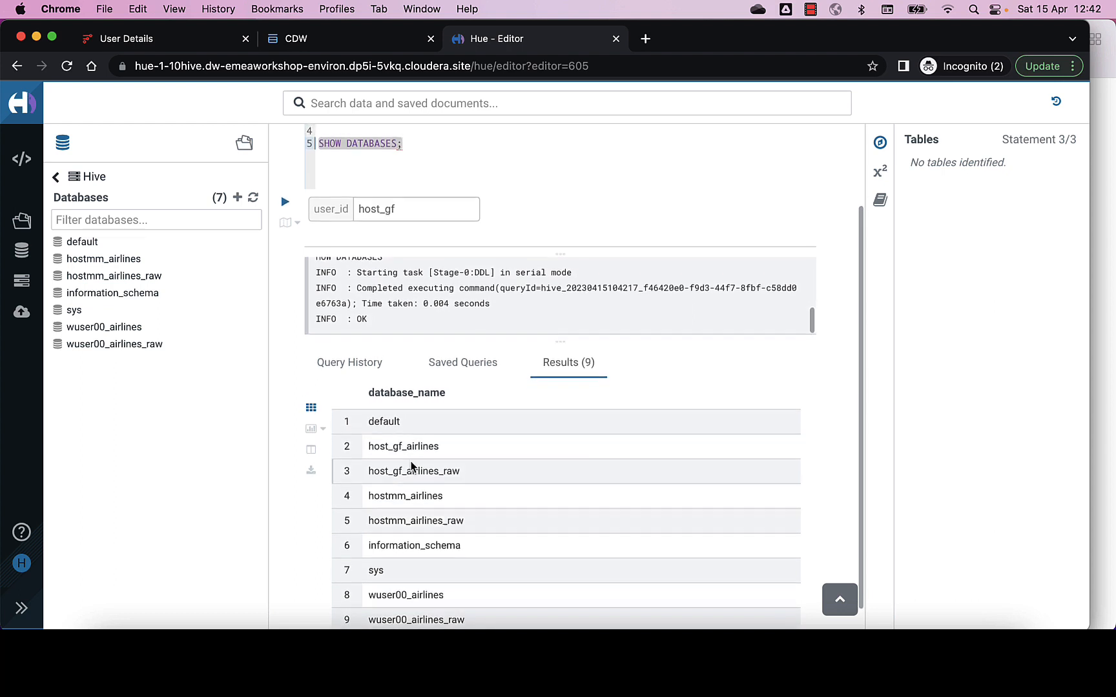
scroll(411, 465, up, 3)
Switch to the README in Safari, read section 3.2 and copy its DDL block for the four external CSV tables
key(super+Tab)
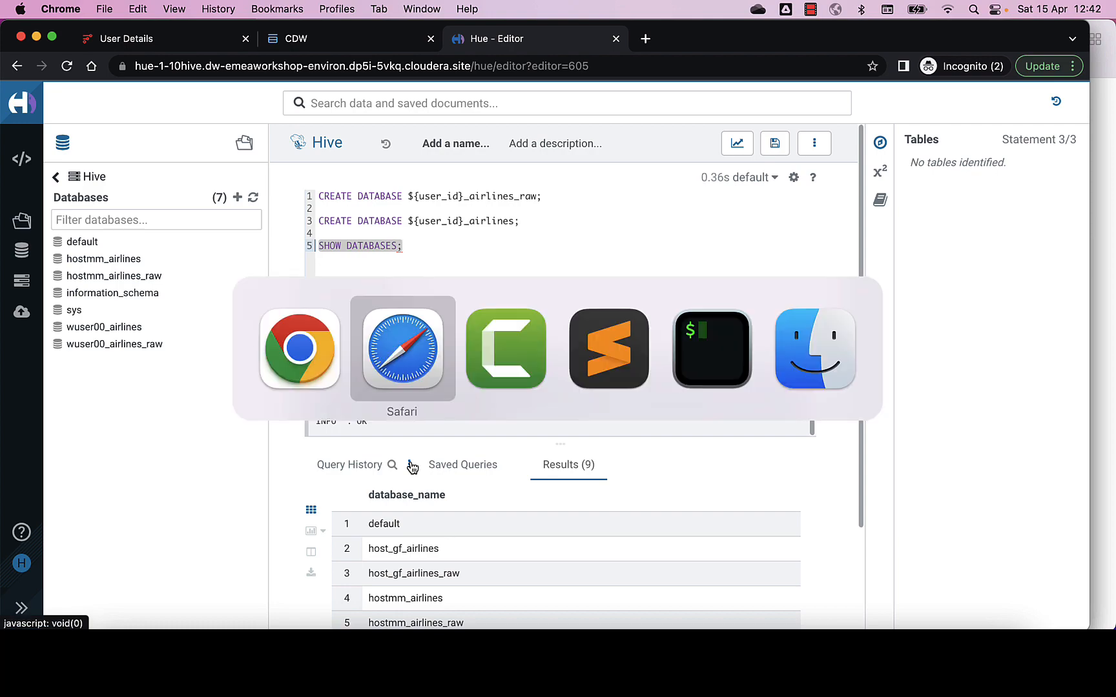
scroll(412, 467, down, 5)
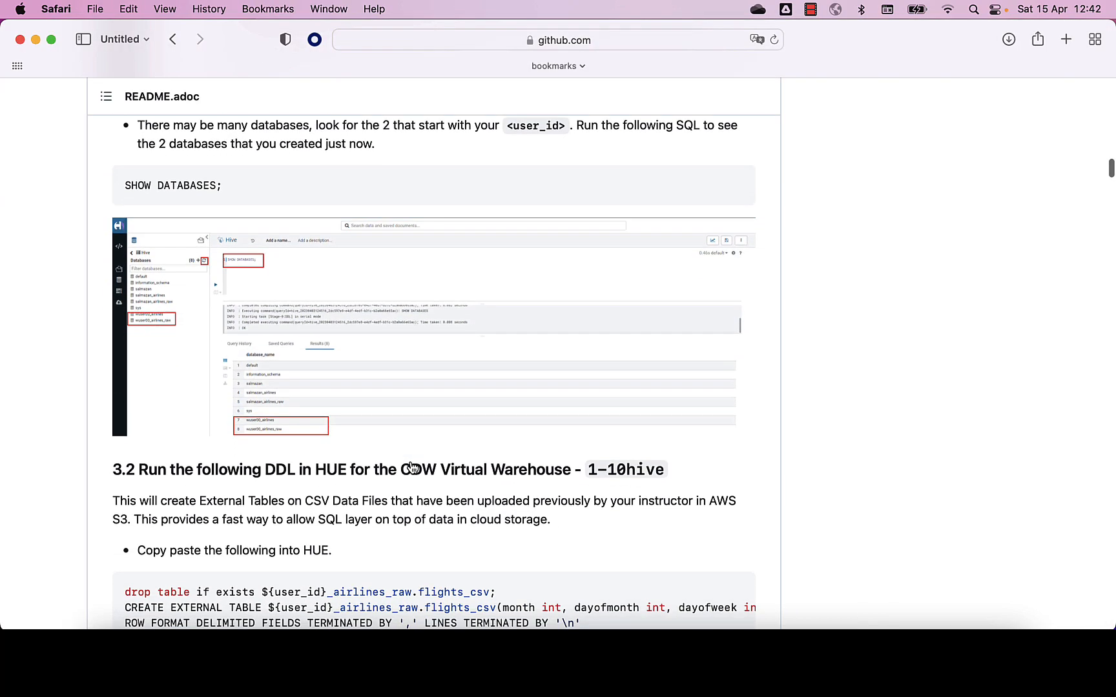
scroll(412, 467, down, 2)
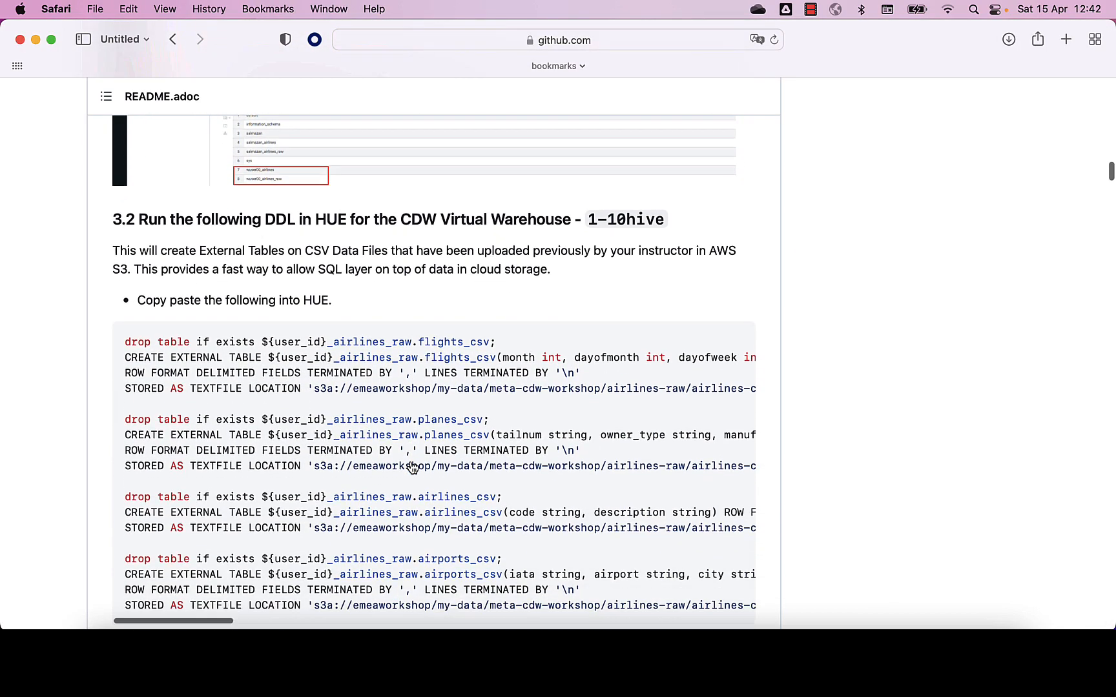
scroll(412, 467, down, 1)
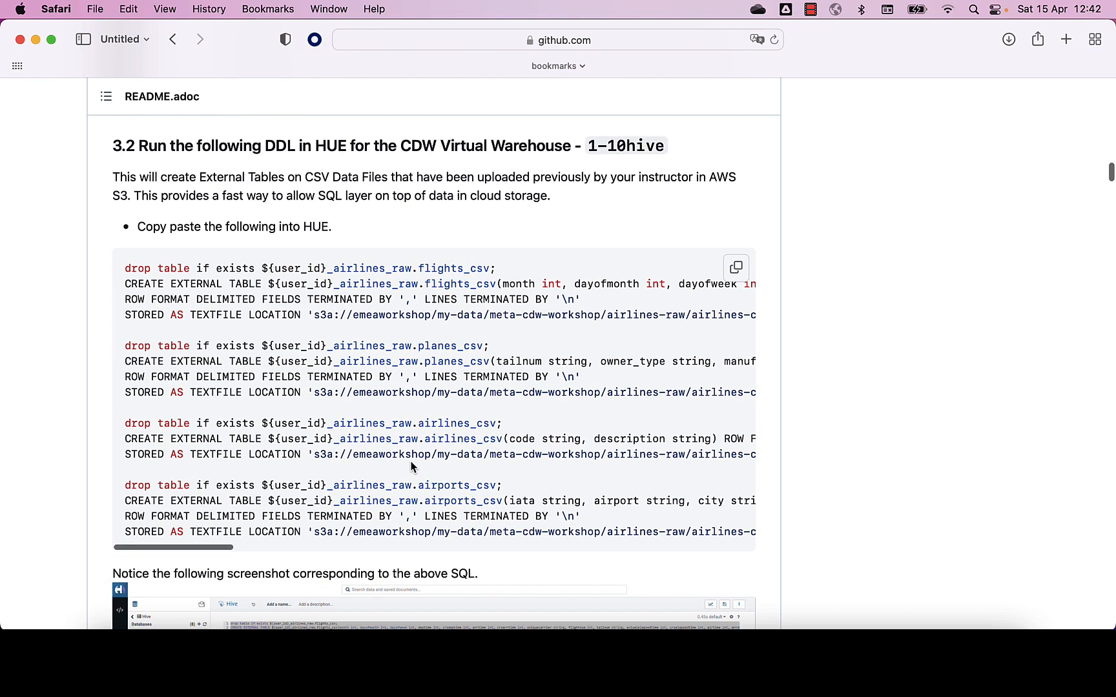
scroll(412, 466, down, 1)
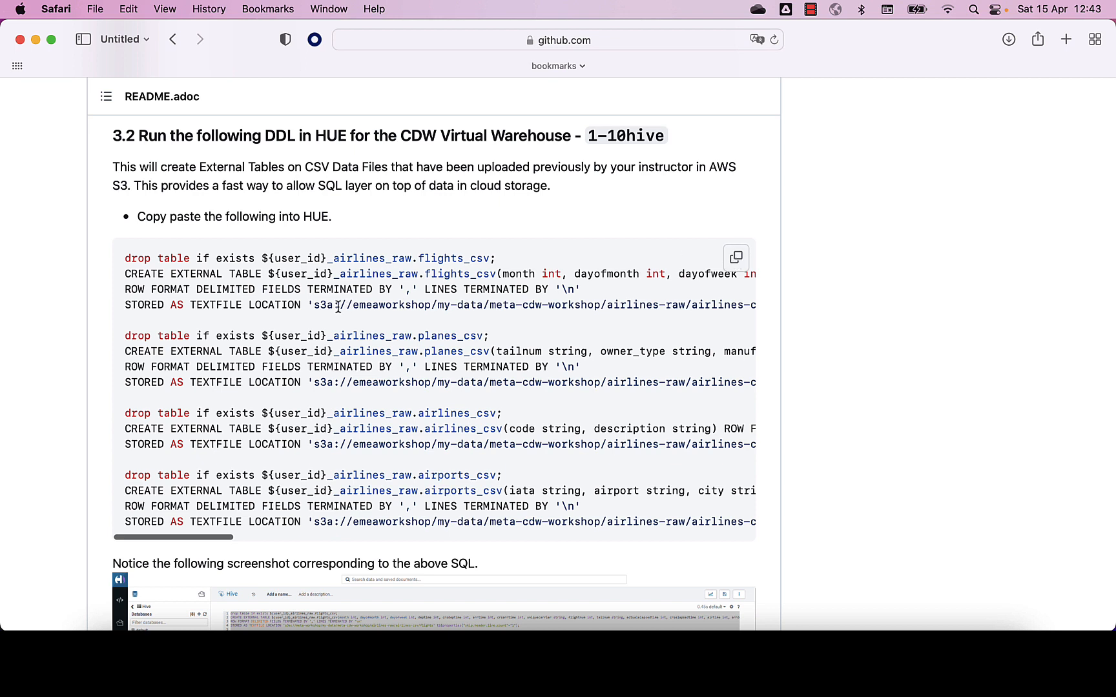
drag(314, 306, 475, 306)
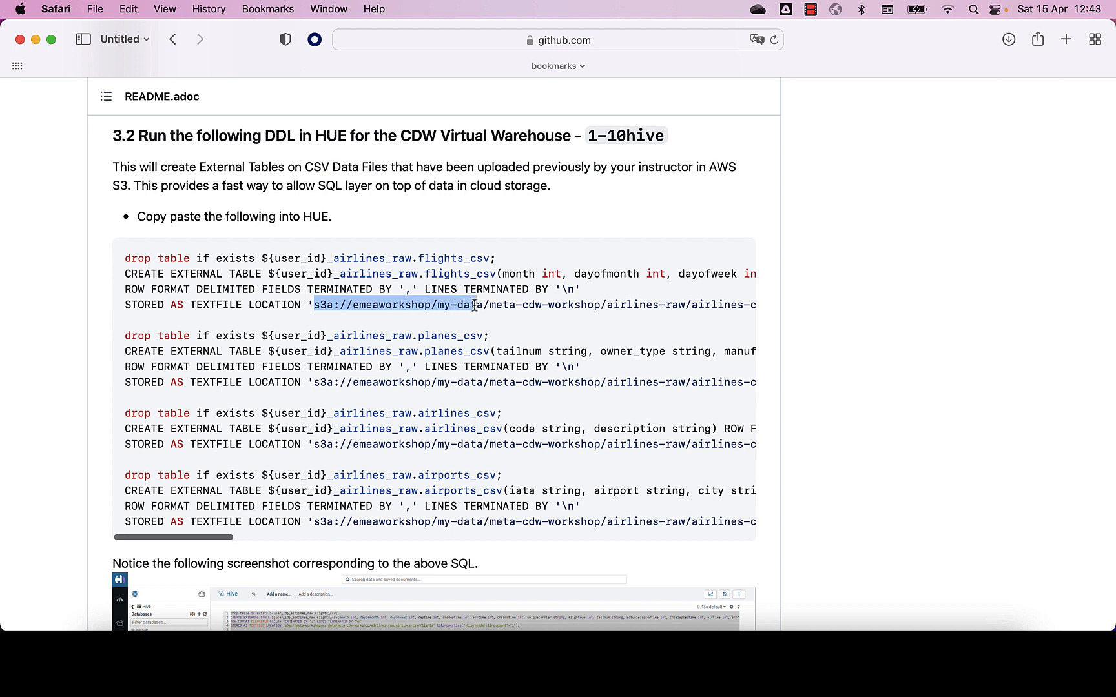
click(738, 244)
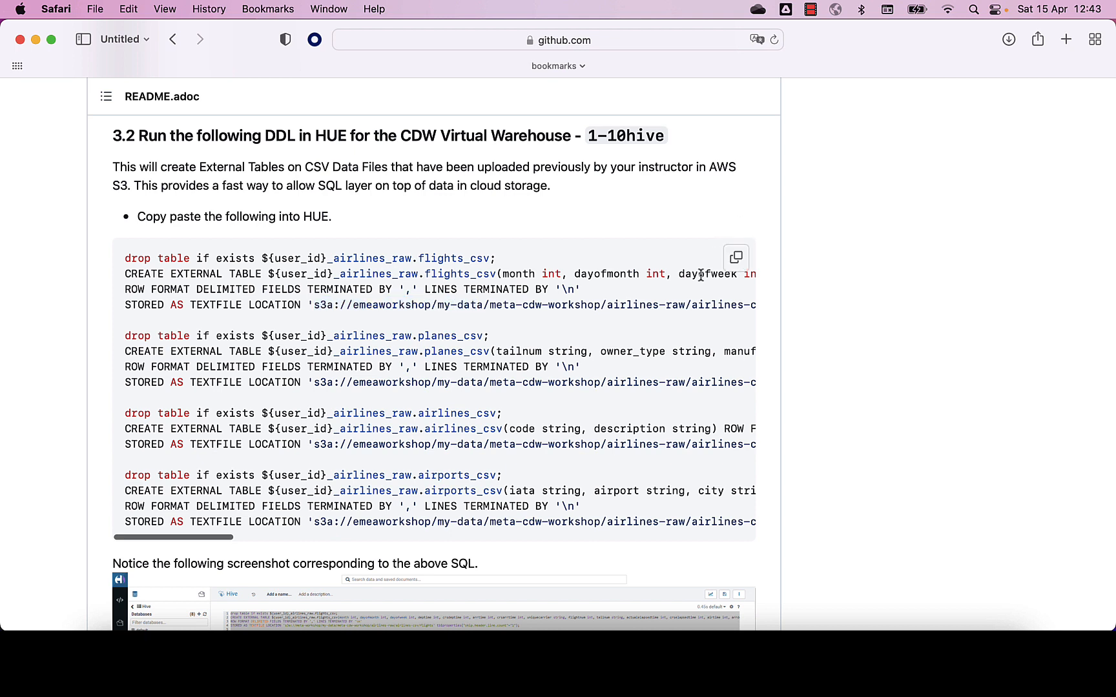
click(736, 259)
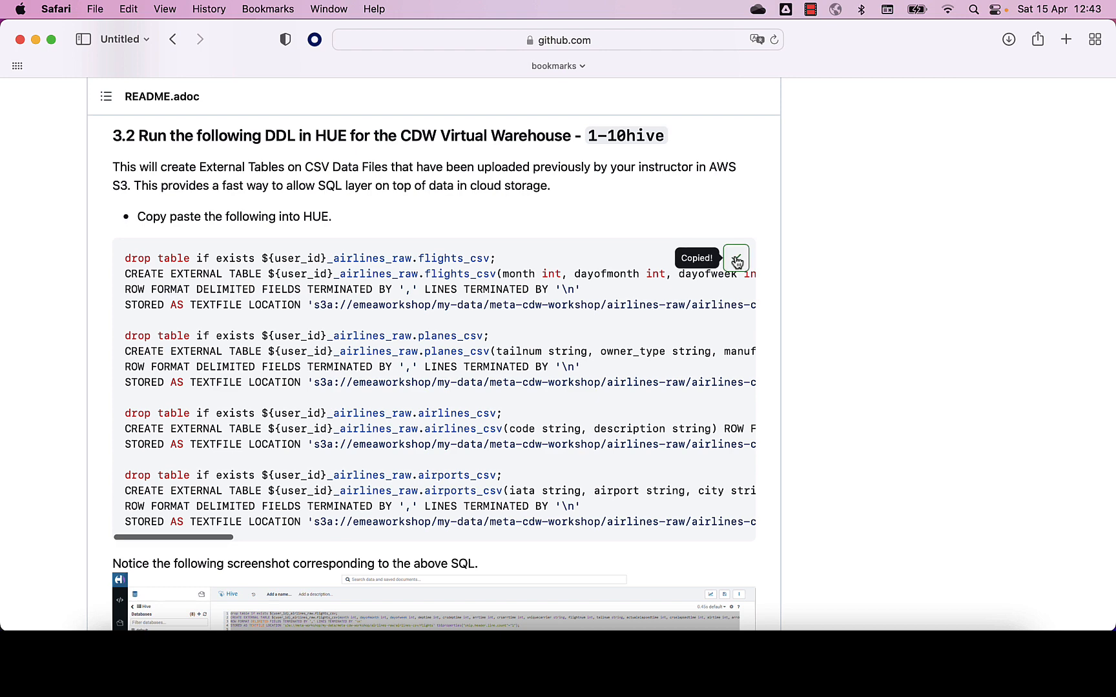
Return to Hue in Chrome and paste the external table DDL below the SHOW DATABASES; statement
key(super+Tab)
click(416, 254)
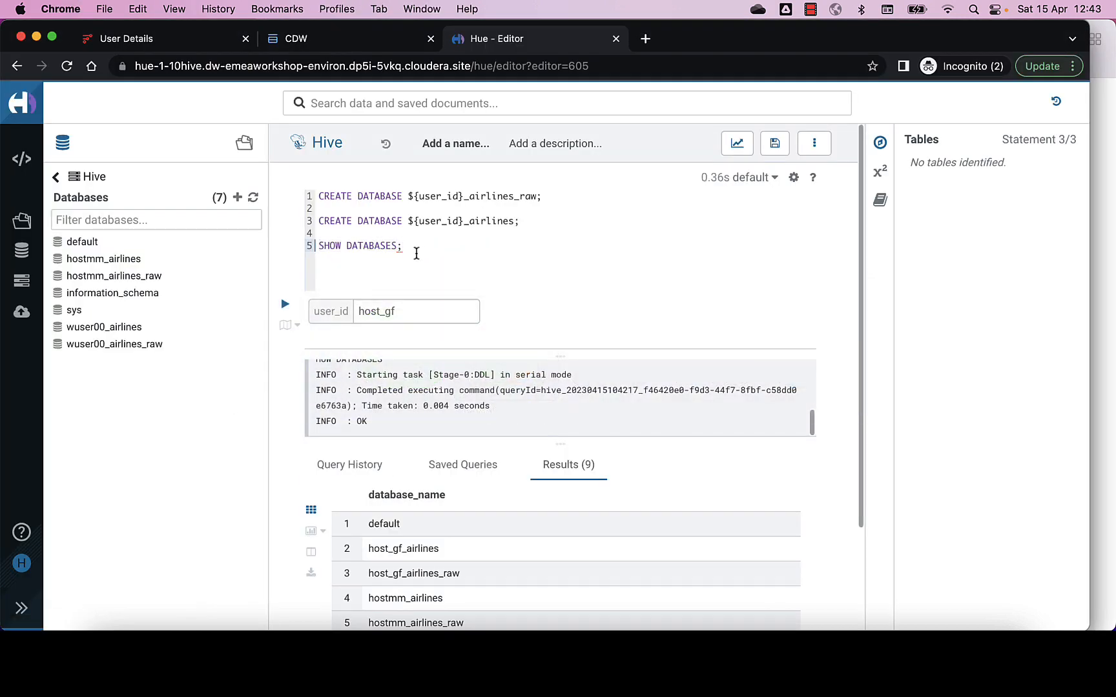
key(Return)
key(Return)
key(super+v)
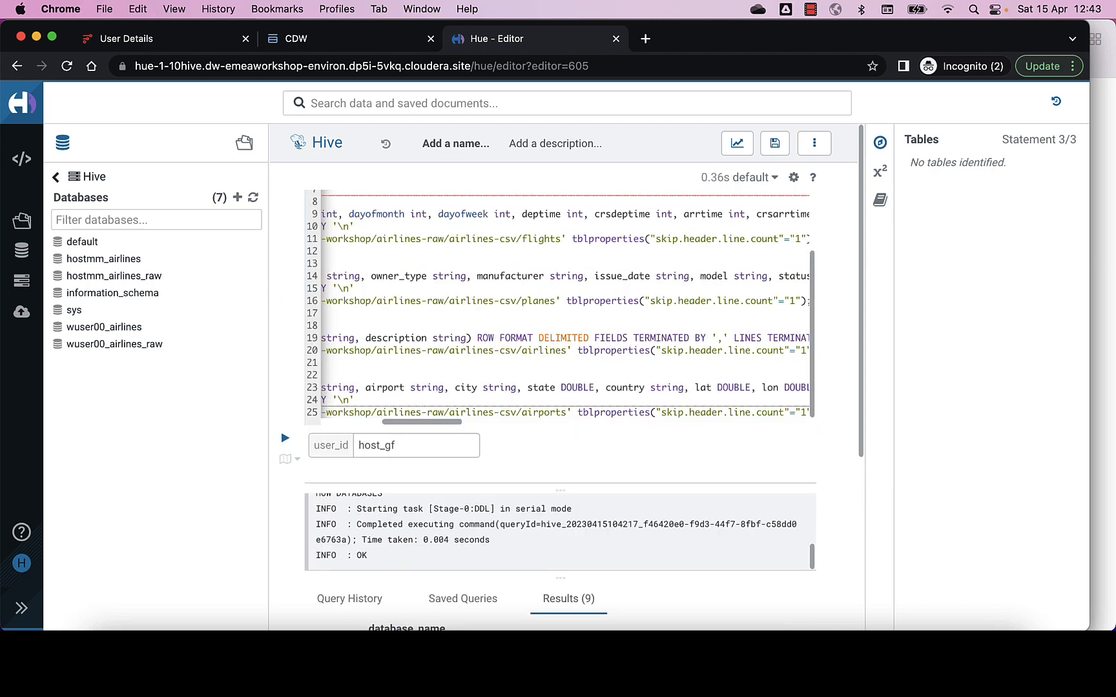
scroll(433, 302, left, 5)
scroll(433, 301, up, 2)
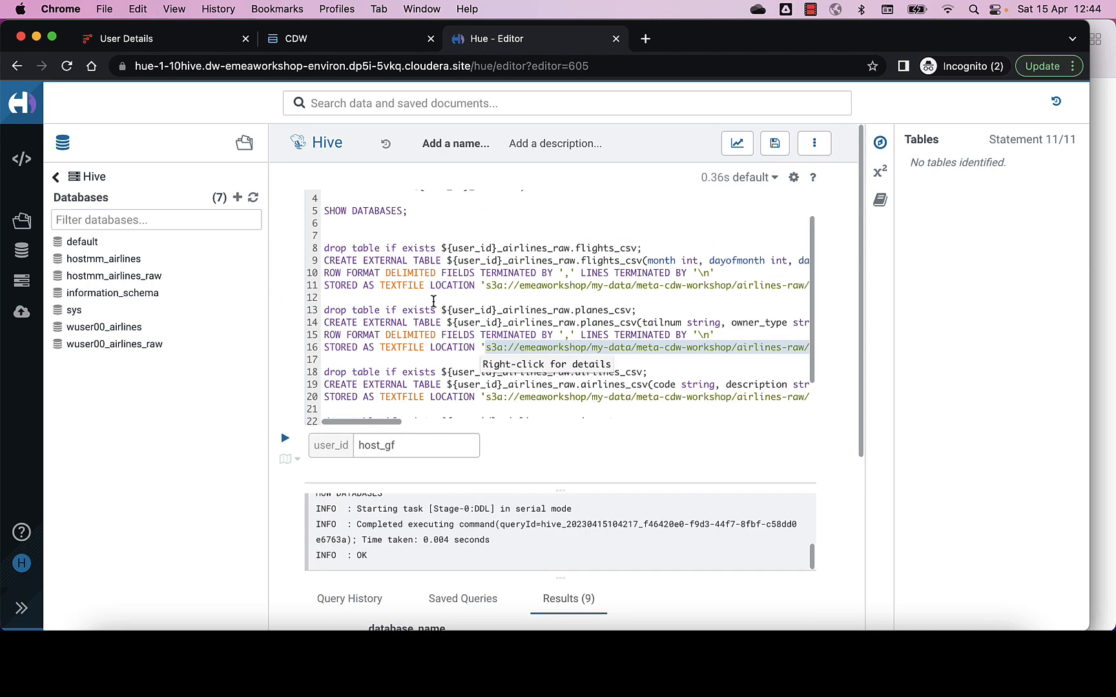
Run only the drop table and CREATE EXTERNAL TABLE statements for flights_csv, planes_csv, airlines_csv and airports_csv
click(323, 248)
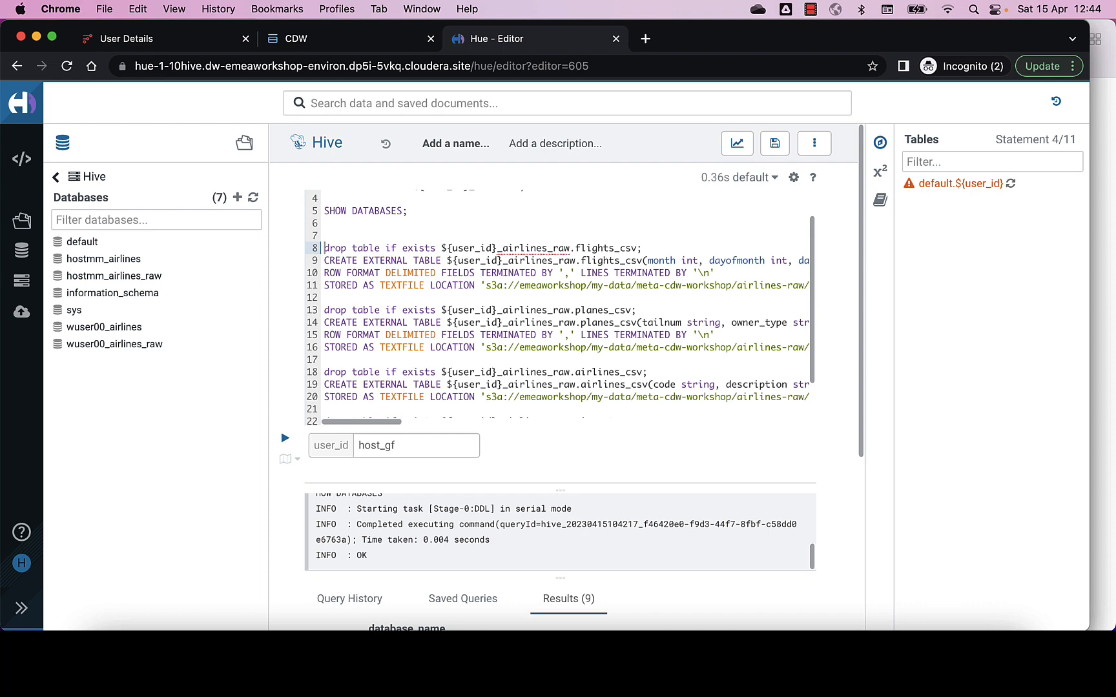
key(shift+Down)
key(shift+Down)
key(shift+Down)
key(shift+Down)
key(shift+Down)
key(shift+Down)
key(shift+Down)
key(shift+Down)
key(shift+Down)
key(shift+Down)
key(shift+Down)
key(shift+Down)
key(shift+Down)
key(shift+Down)
key(shift+Down)
key(shift+Down)
key(shift+Down)
key(super+Return)
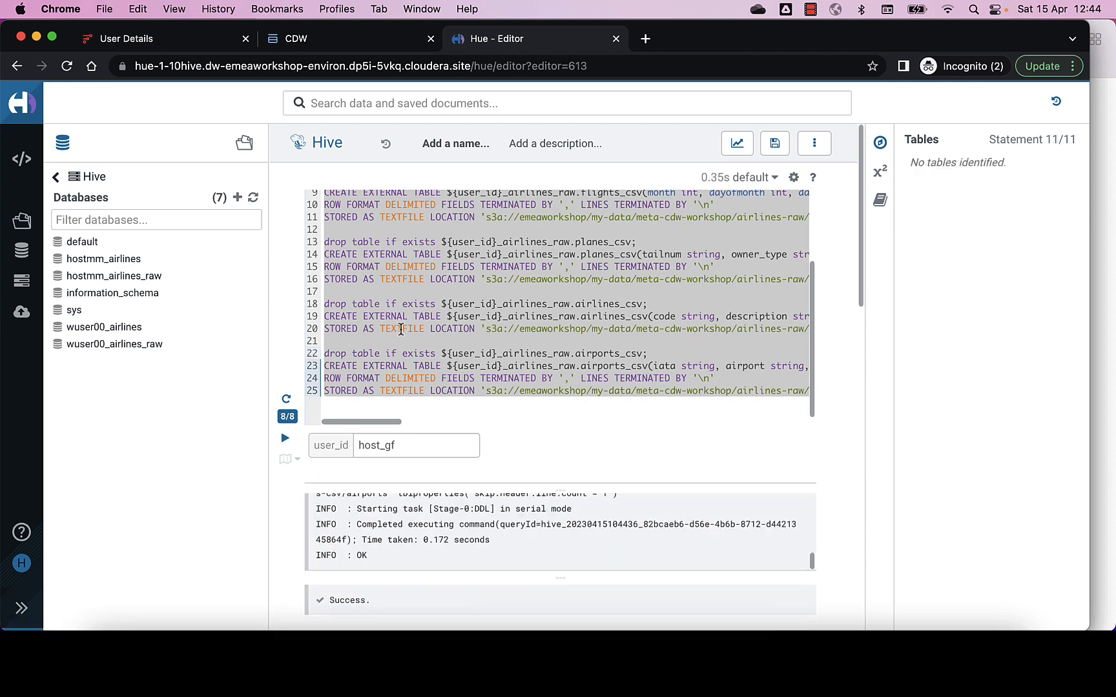
Switch to the README in Safari and copy the USE ${user_id}_airlines_raw; and SHOW TABLES; statements for checking the four tables
key(super+Tab)
scroll(400, 332, down, 5)
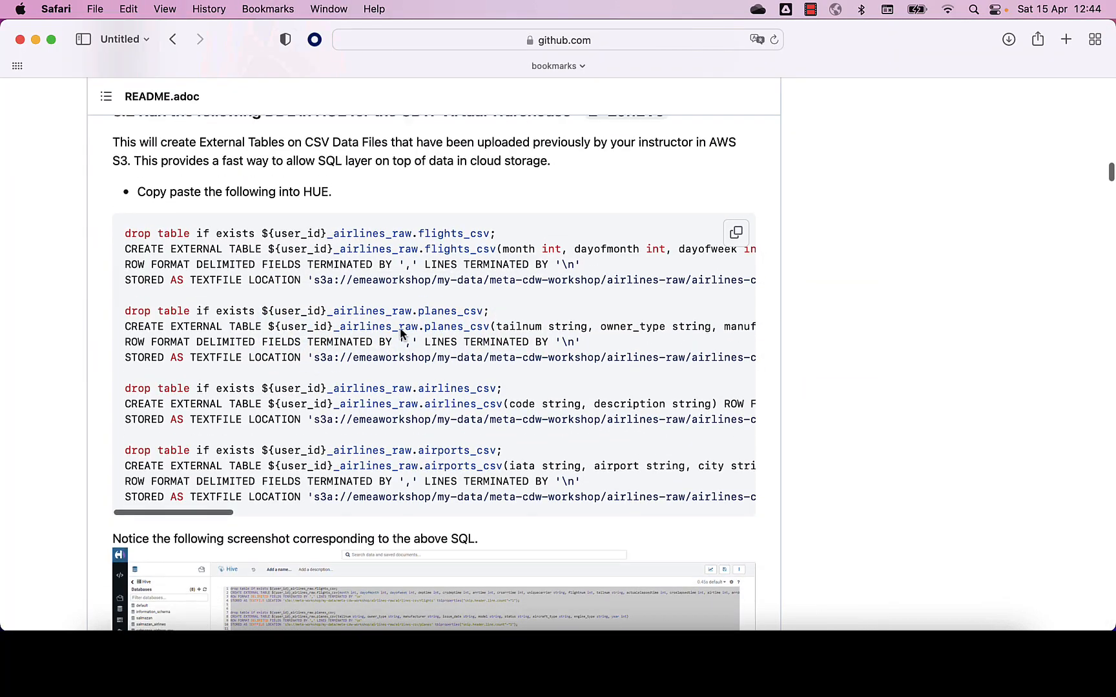
scroll(400, 333, down, 5)
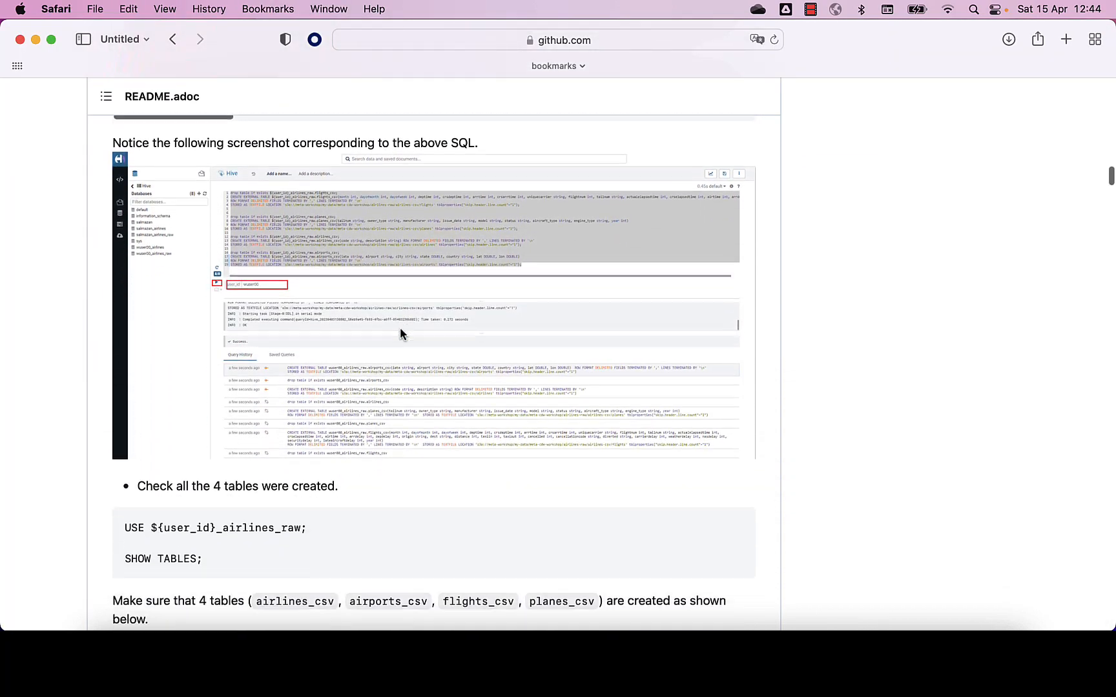
scroll(401, 334, down, 2)
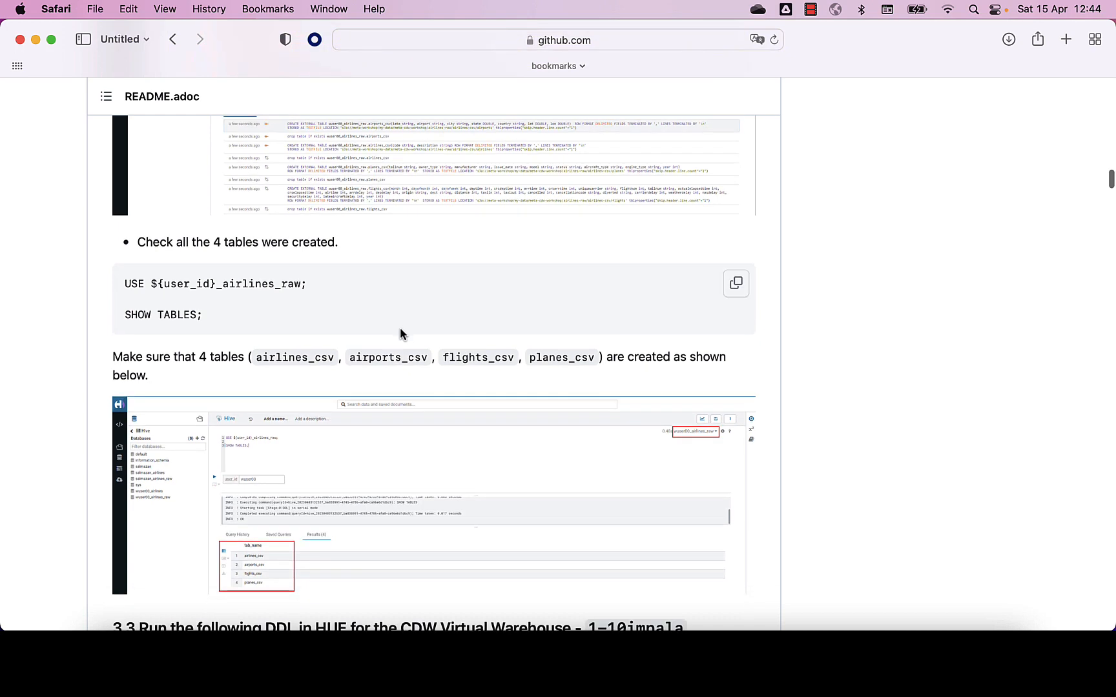
click(736, 286)
Return to Hue in Chrome and add the copied USE and SHOW TABLES statements at the end of the script
key(super+Tab)
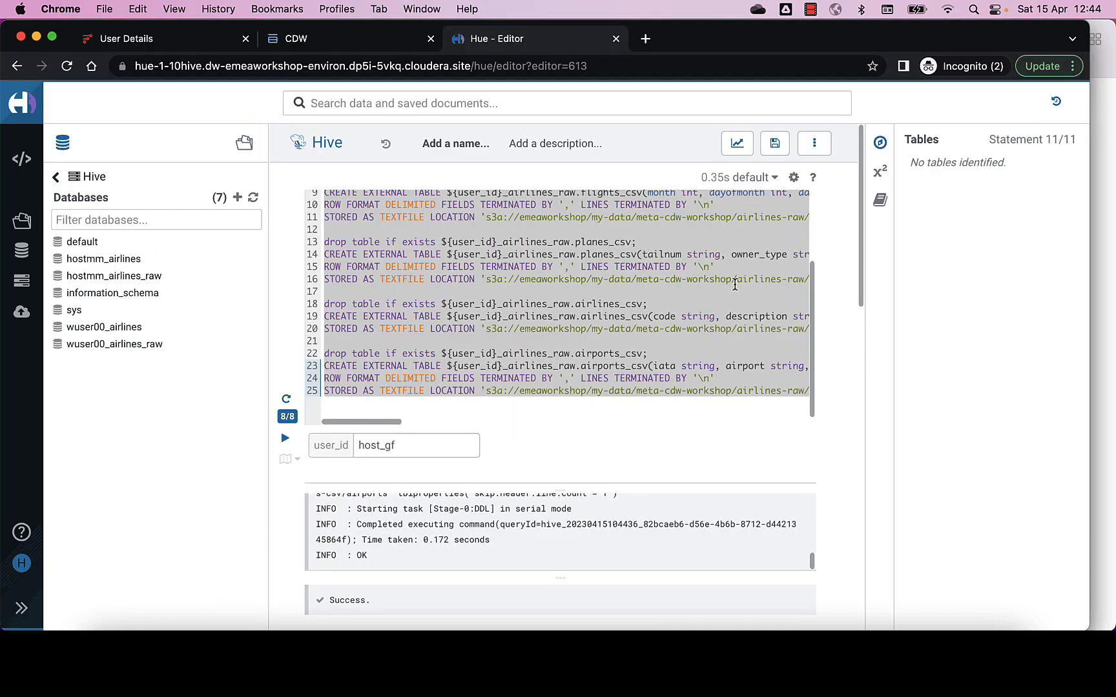
click(557, 409)
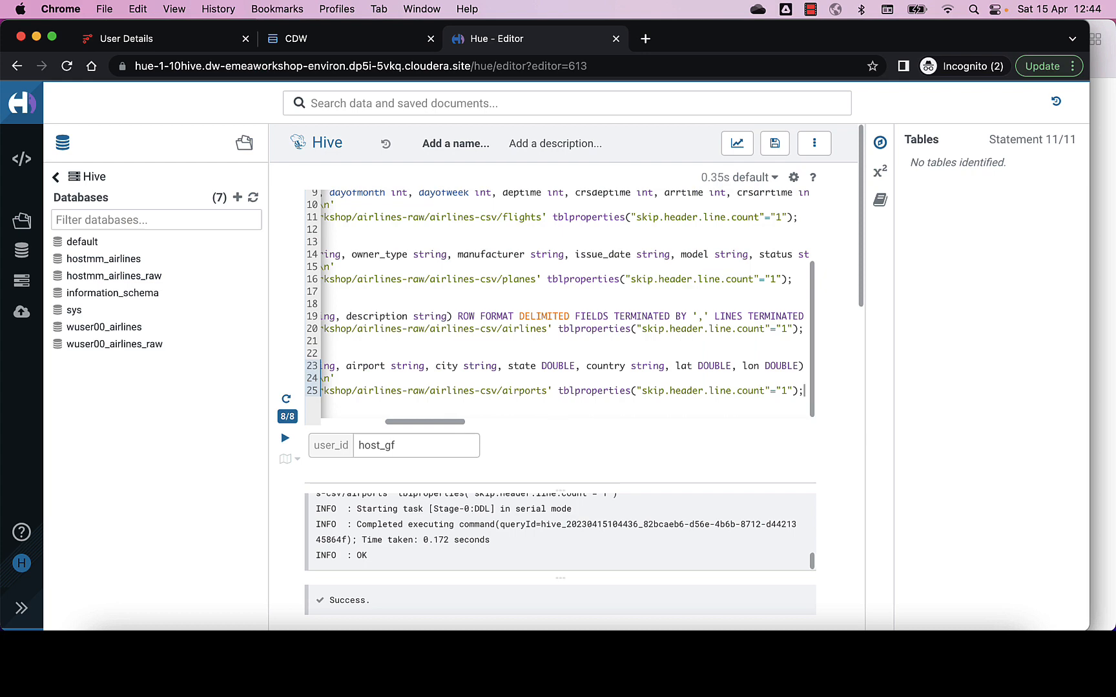
key(super+v)
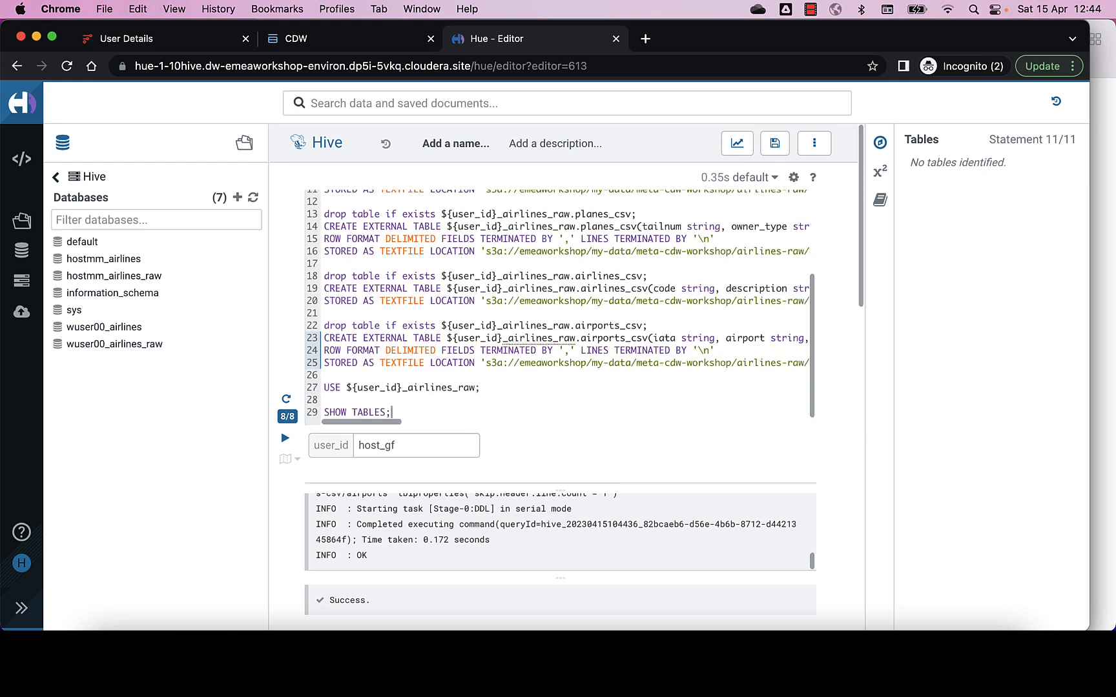
Run only USE ${user_id}_airlines_raw; and SHOW TABLES; and view the resulting table list
key(Up)
key(Up)
key(Up)
key(shift+Down)
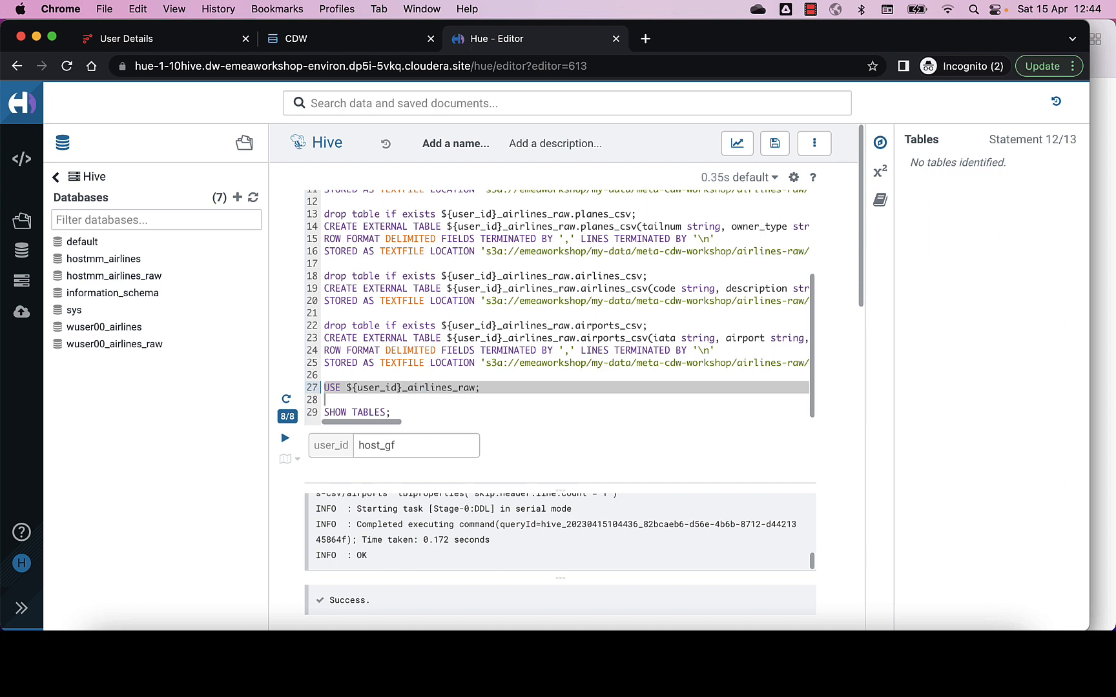
key(Down)
key(Up)
key(Up)
key(shift+Down)
key(shift+Down)
key(shift+Down)
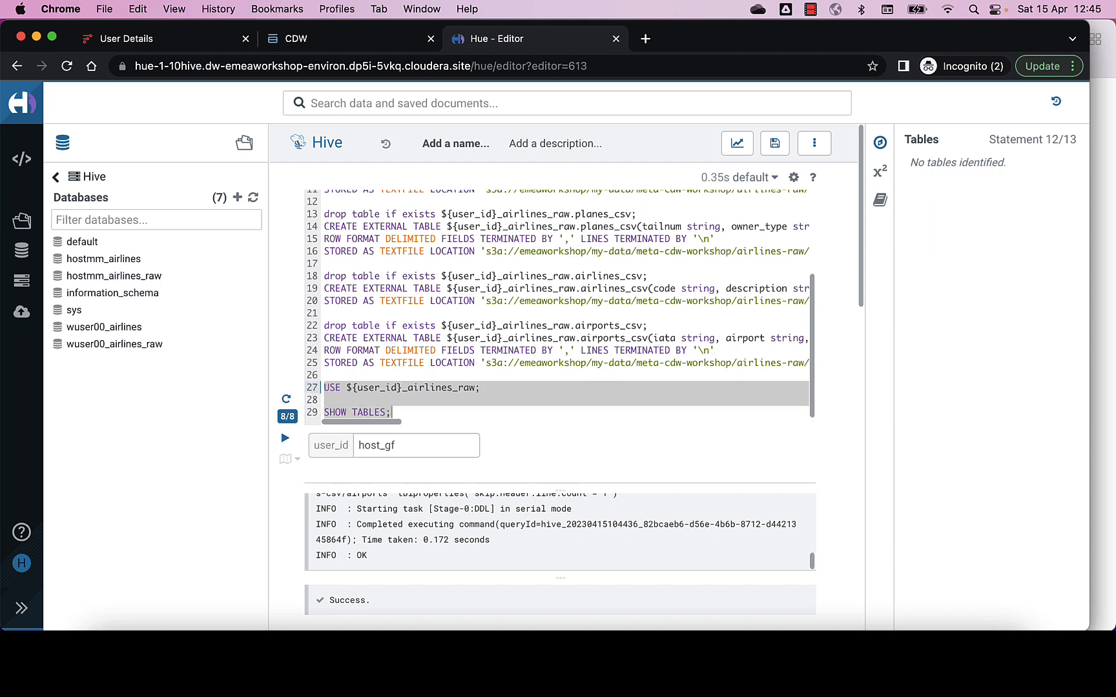
key(ctrl+Return)
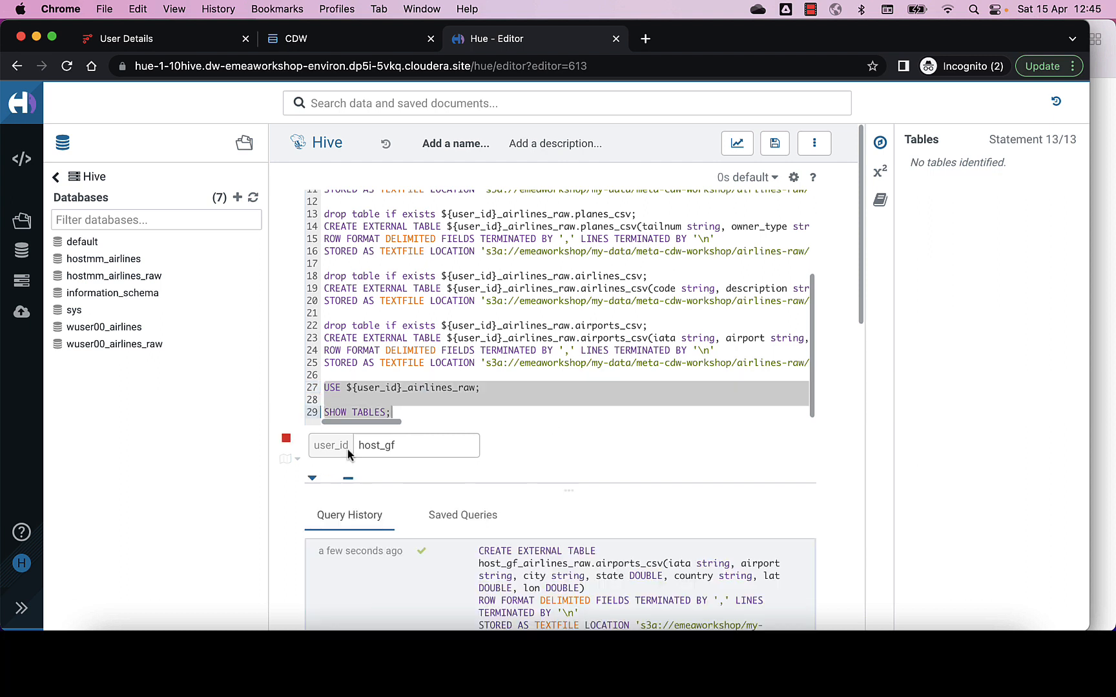
scroll(291, 521, down, 5)
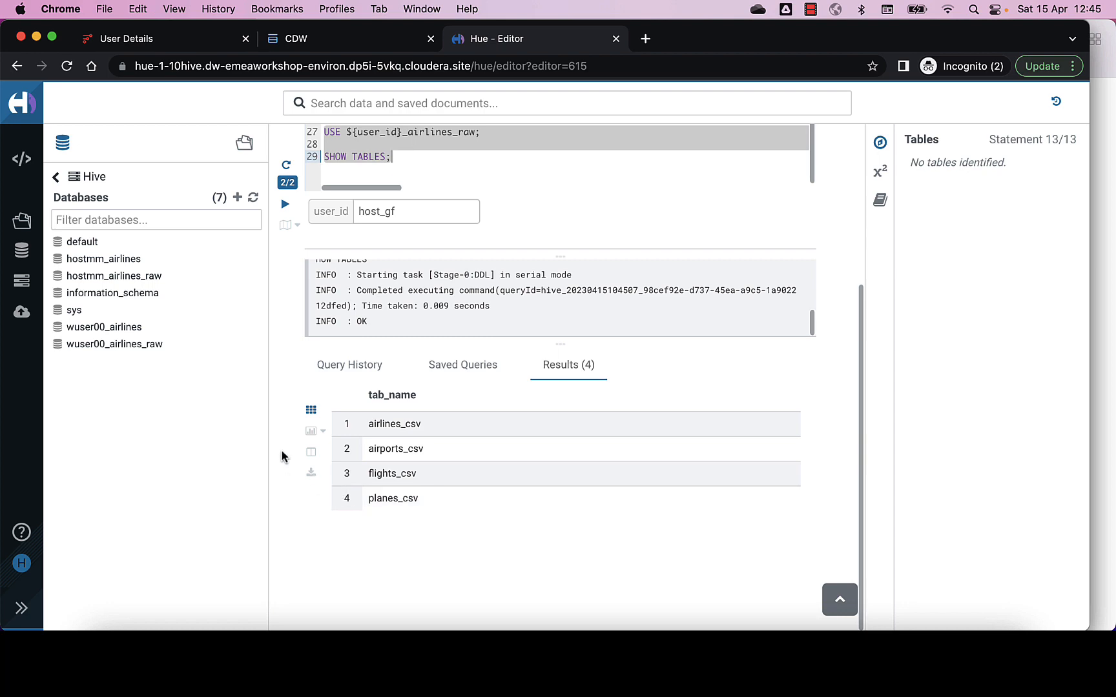
Switch to the README in Safari, read section 3.3 on 1-10impala and copy select count(*) from ${user_id}_airlines_raw.flights_csv;
key(super+Tab)
scroll(284, 456, down, 5)
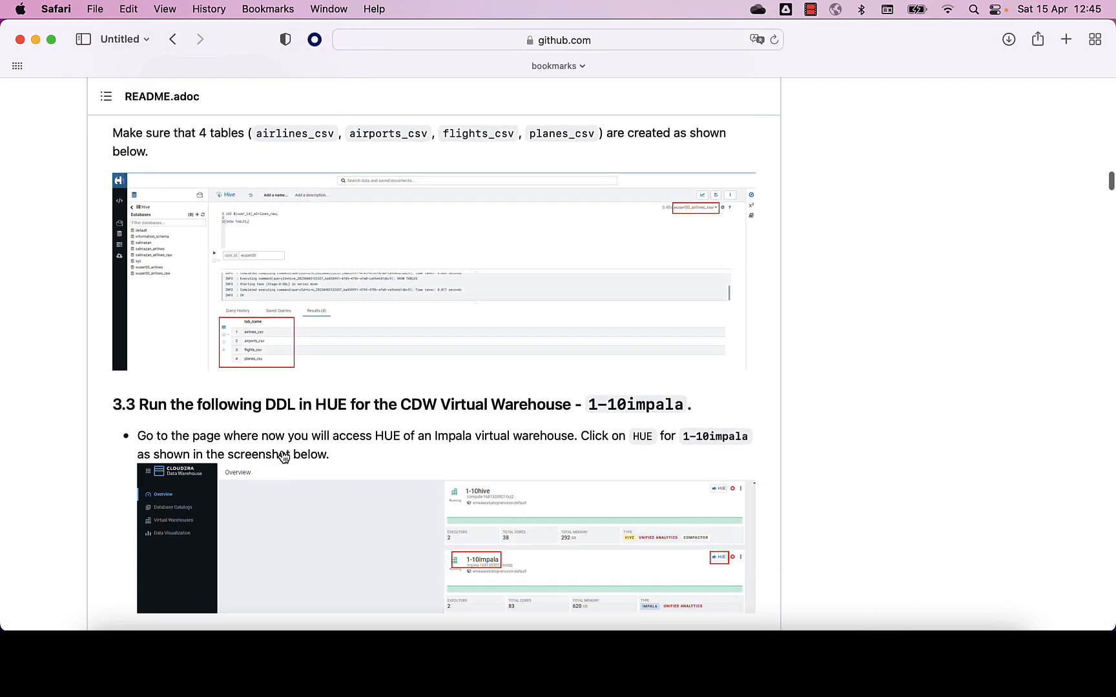
scroll(284, 457, down, 3)
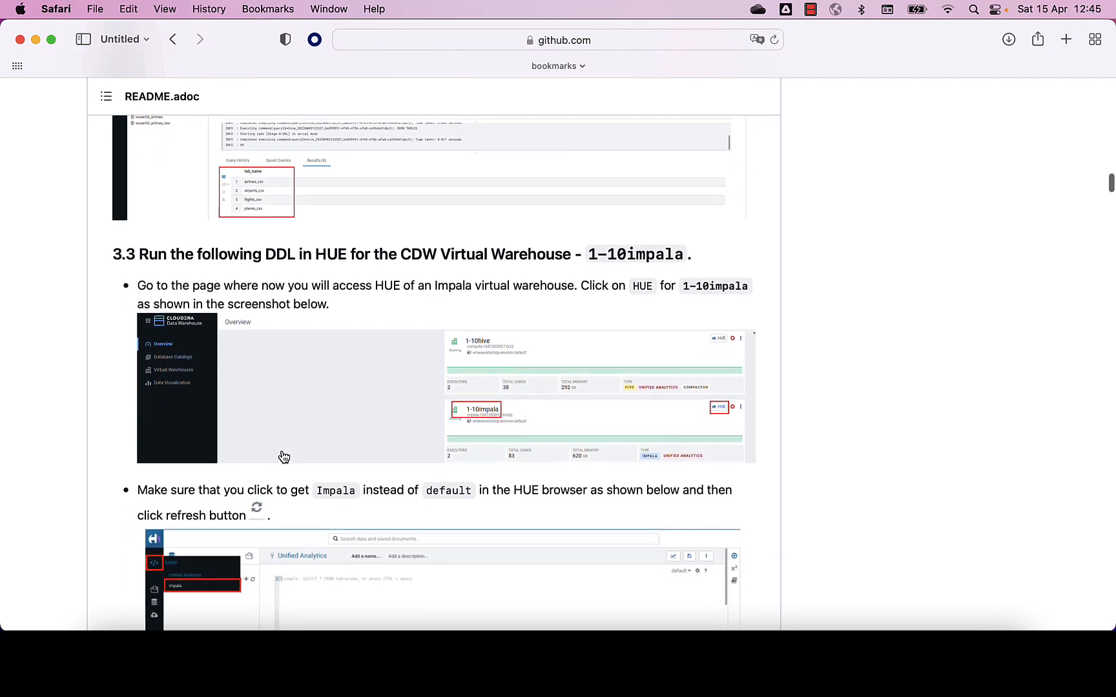
scroll(284, 456, down, 2)
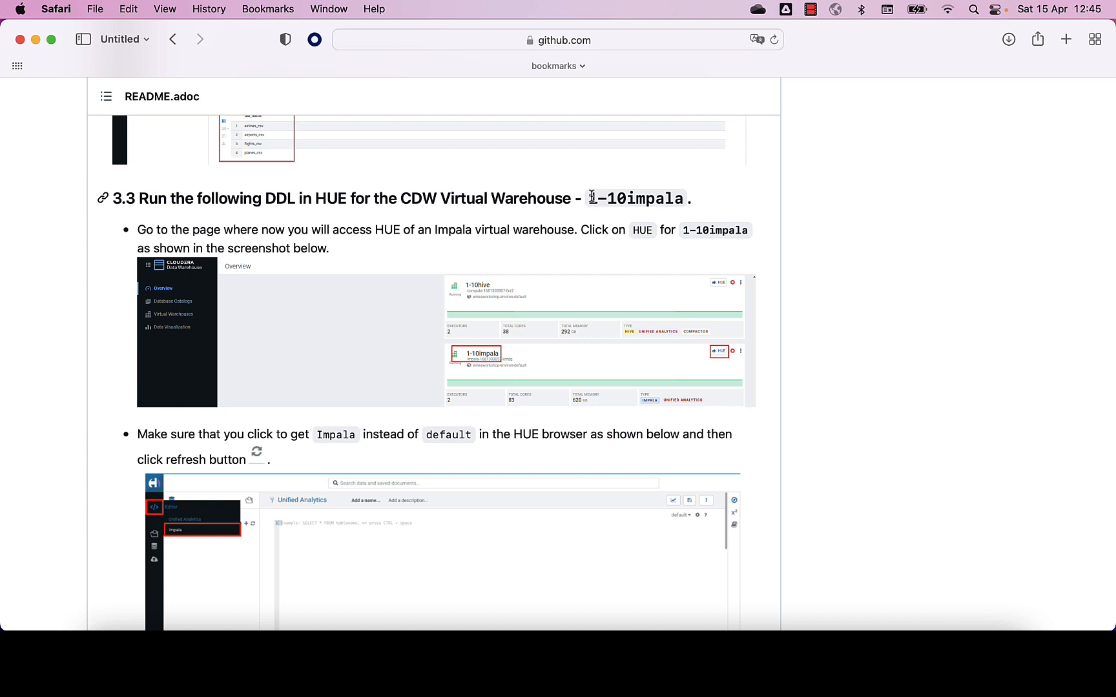
drag(591, 197, 683, 203)
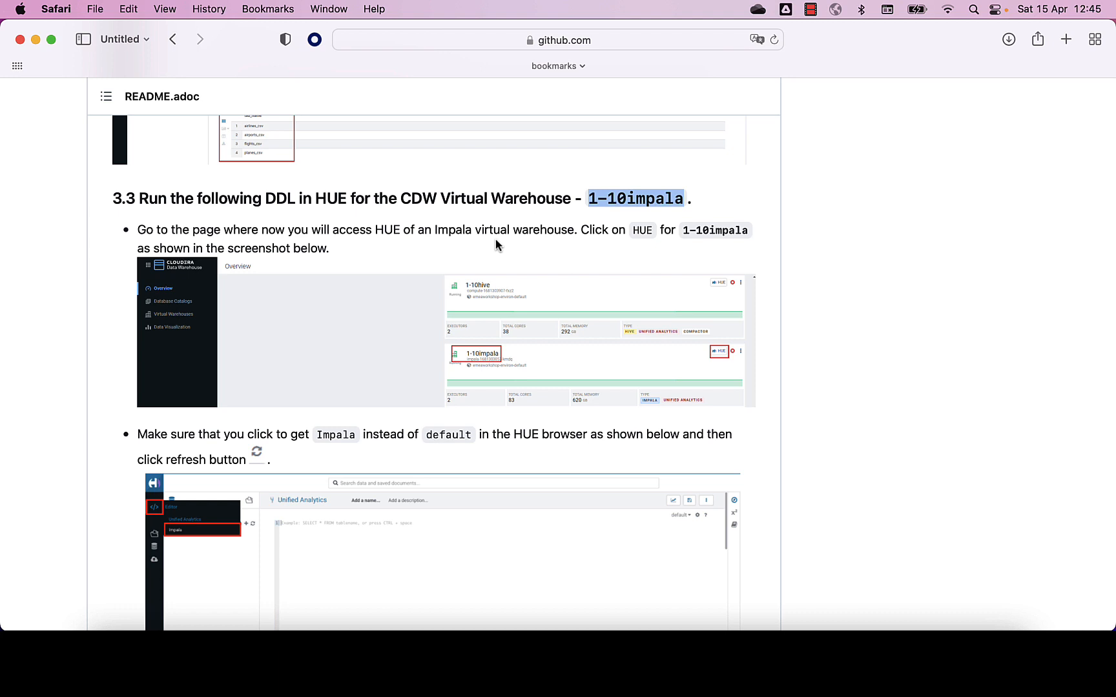
scroll(495, 244, down, 5)
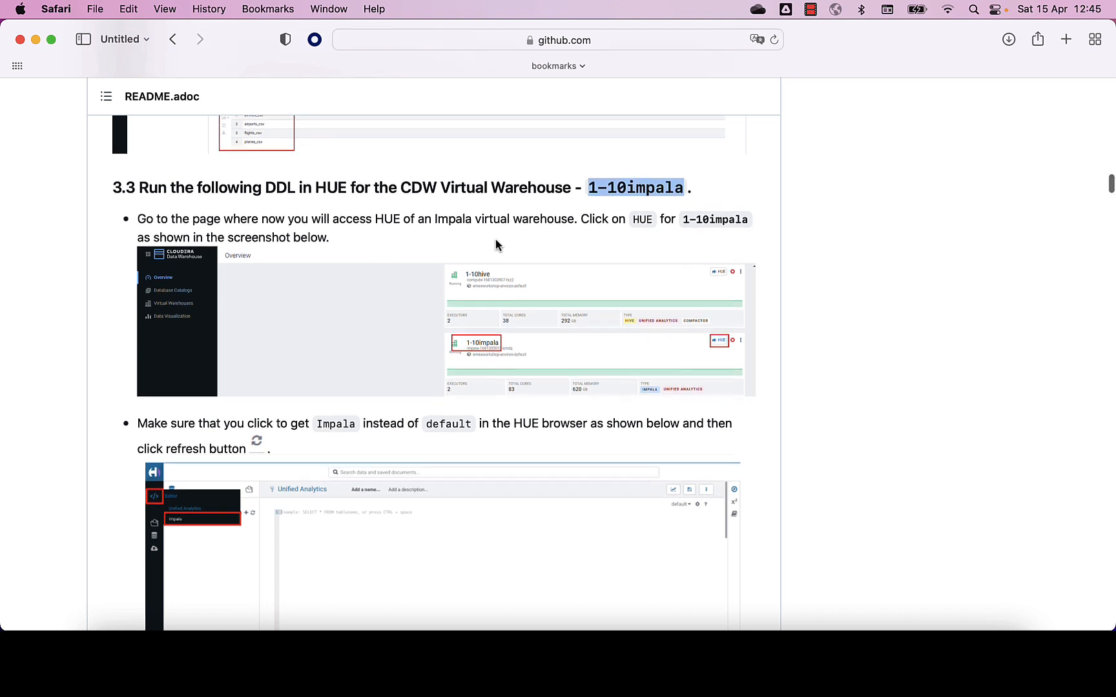
scroll(497, 244, down, 15)
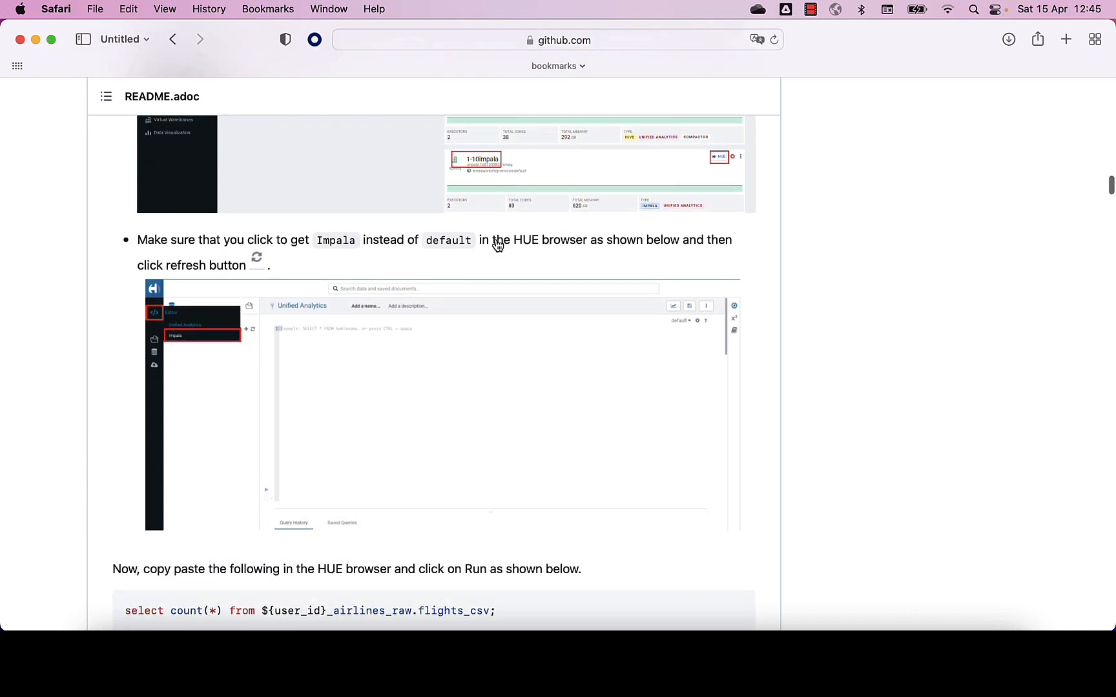
scroll(497, 244, down, 3)
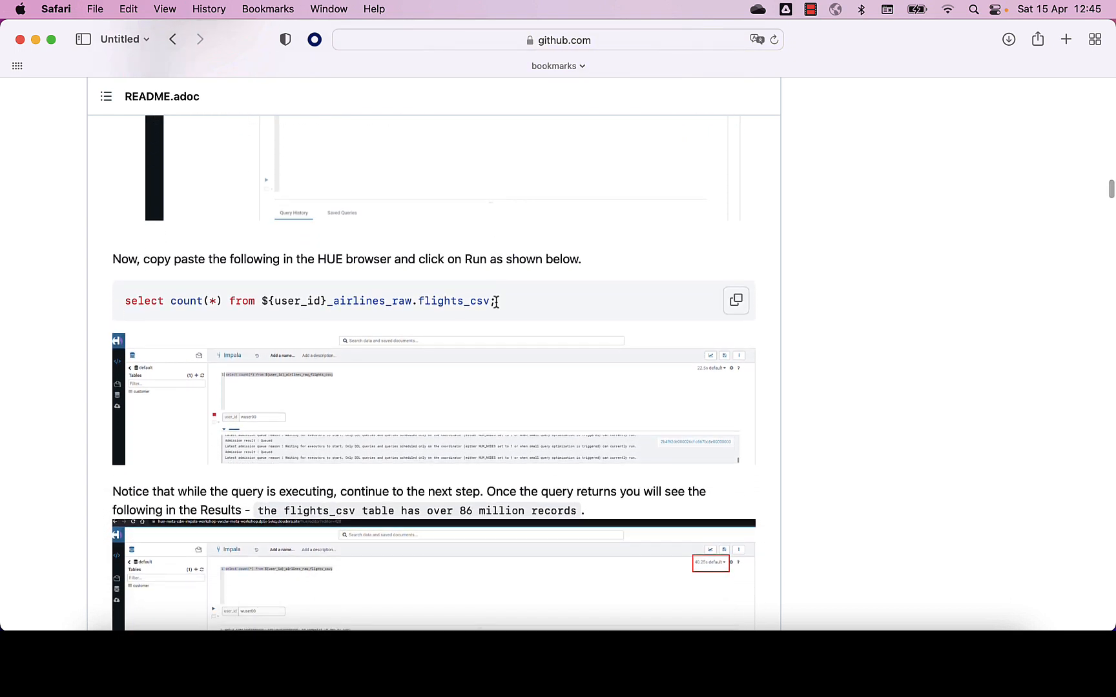
drag(496, 302, 125, 303)
key(super+c)
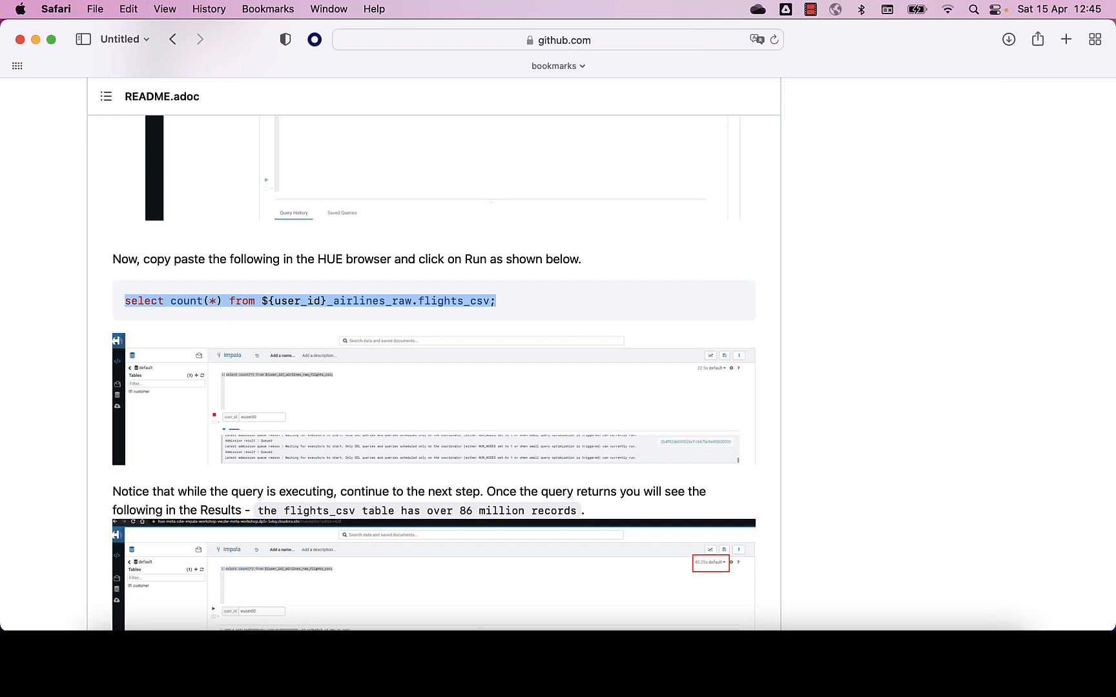
Switch to Chrome and open Hue for the 1-10impala virtual warehouse from the Cloudera Data Warehouse overview
scroll(81, 311, down, 1)
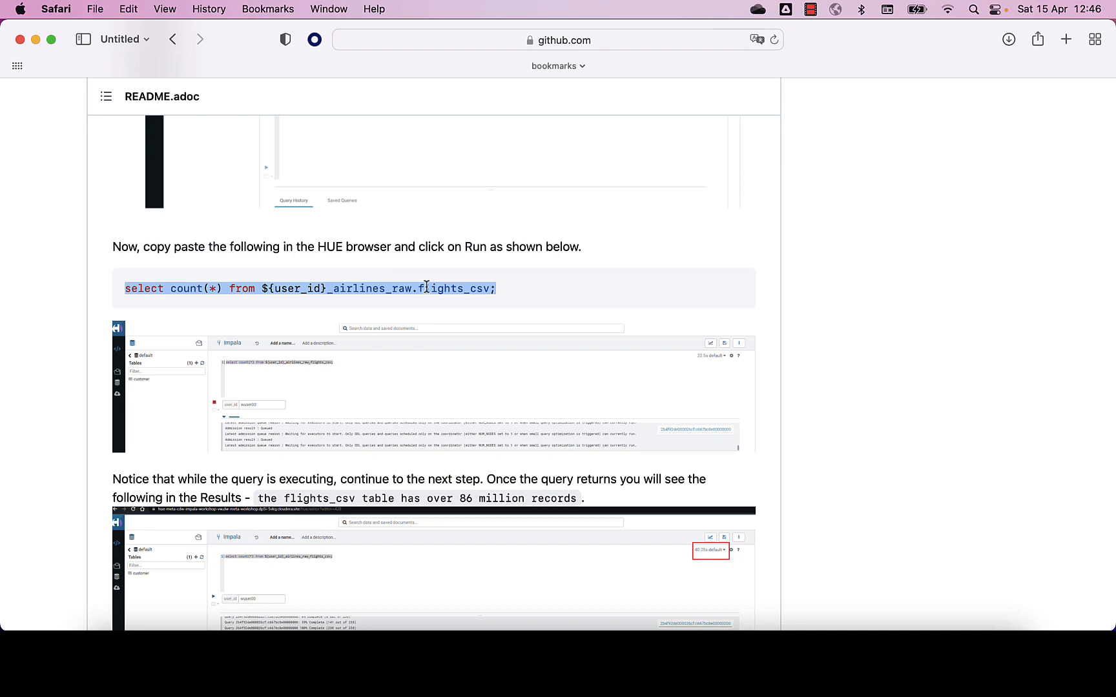
key(super+Tab)
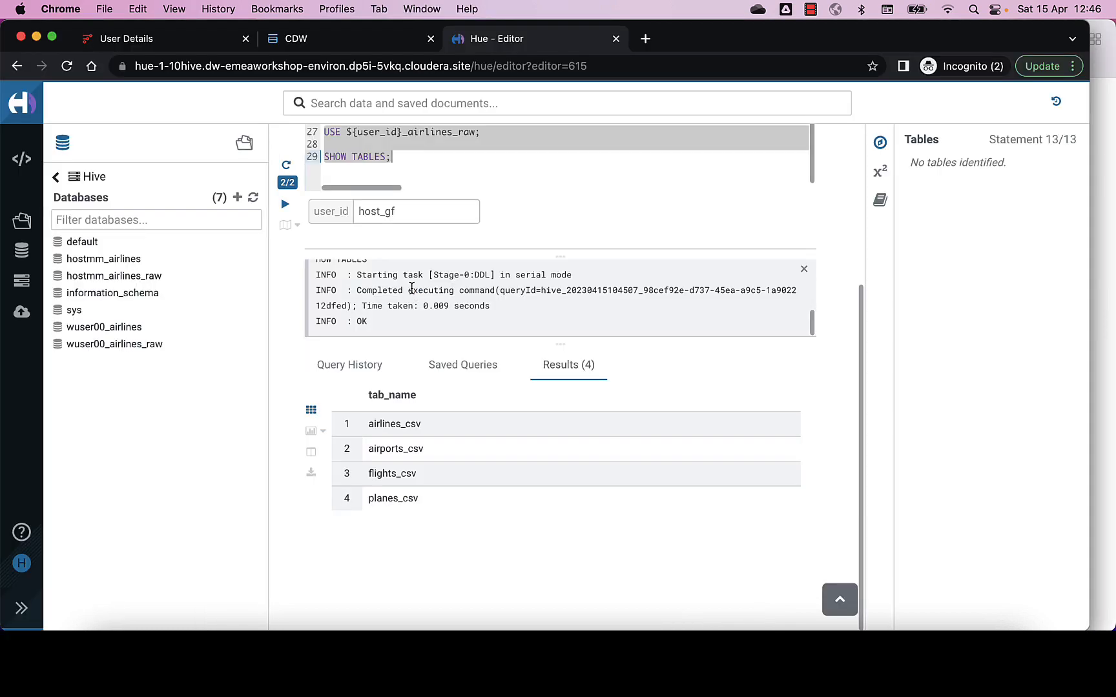
click(341, 40)
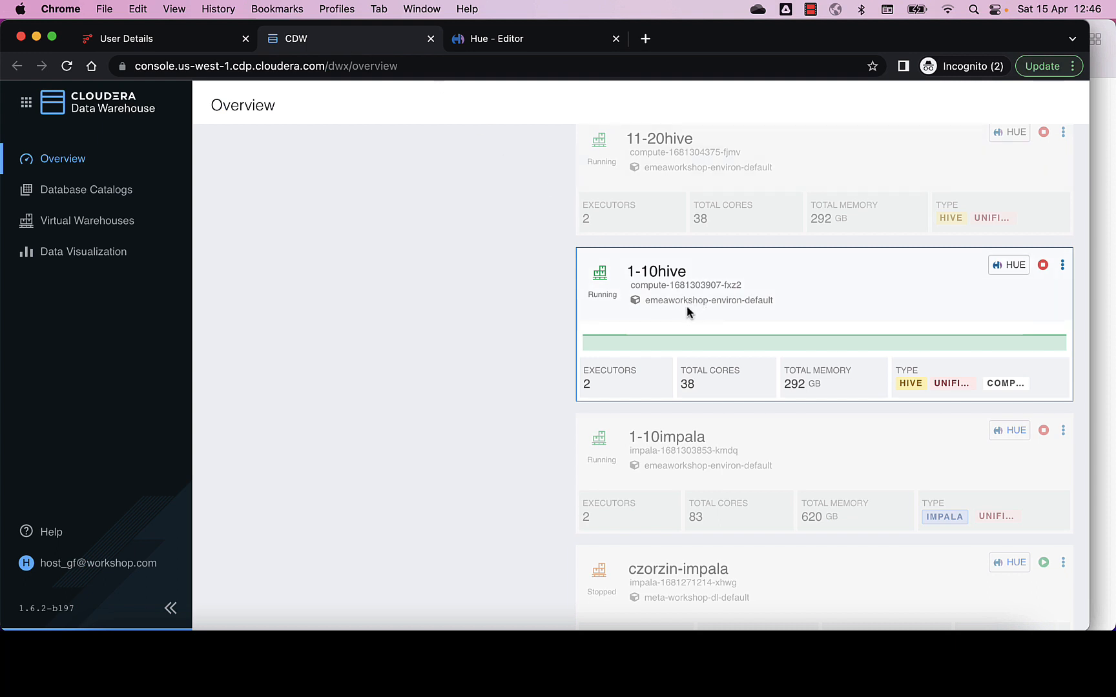
scroll(686, 305, down, 2)
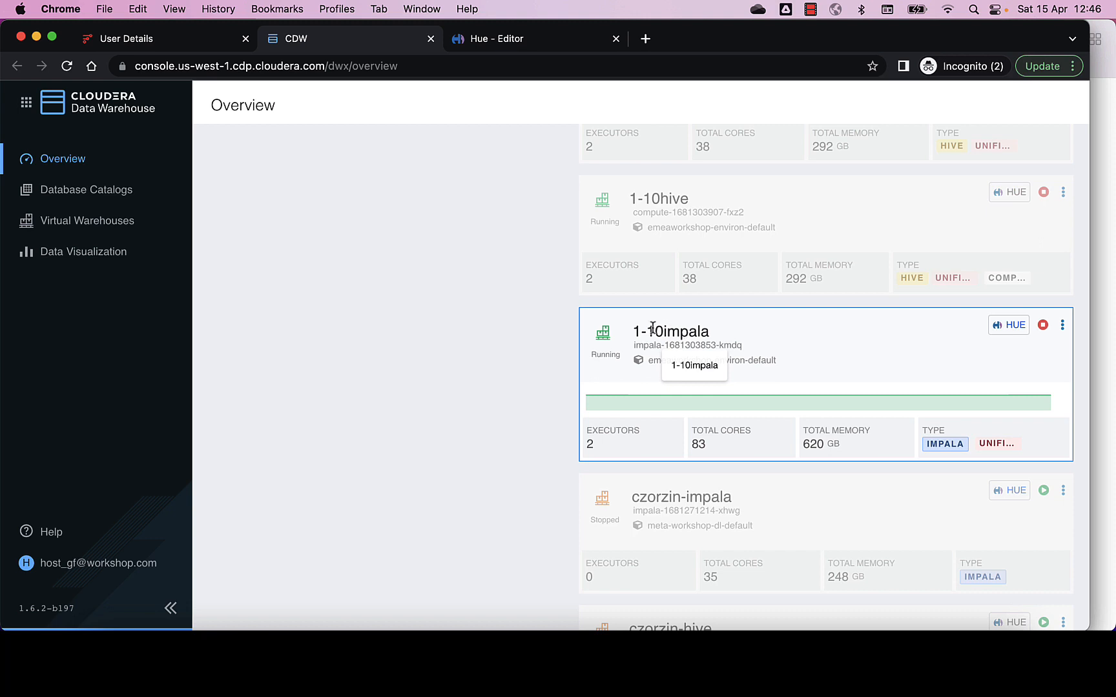
drag(635, 330, 699, 329)
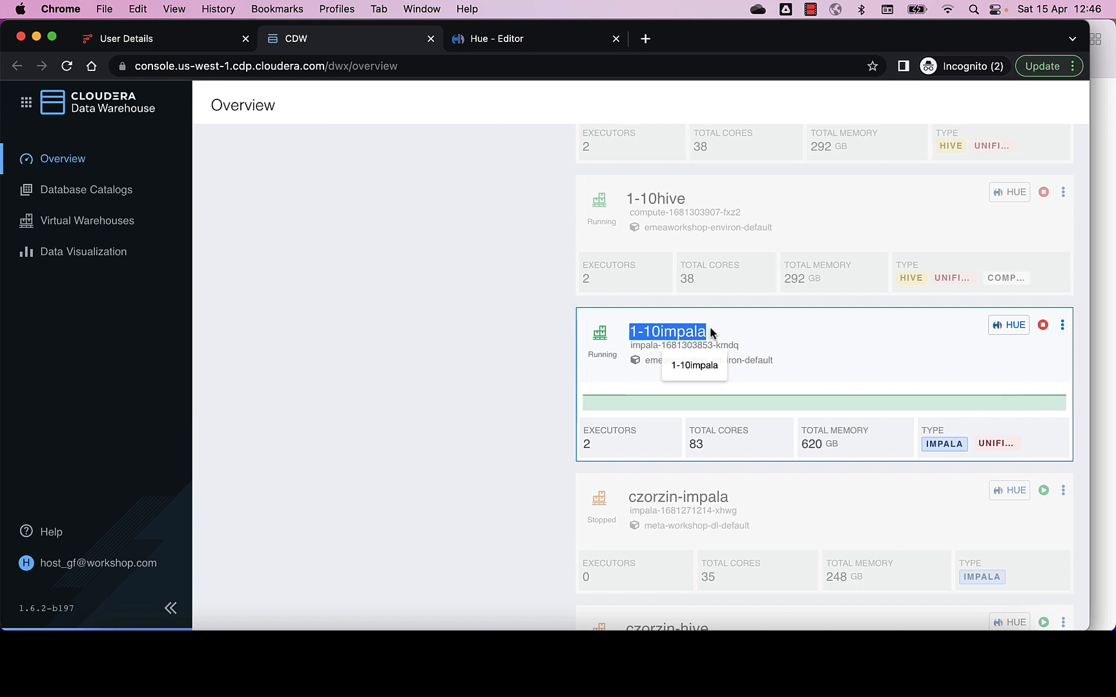
click(1008, 327)
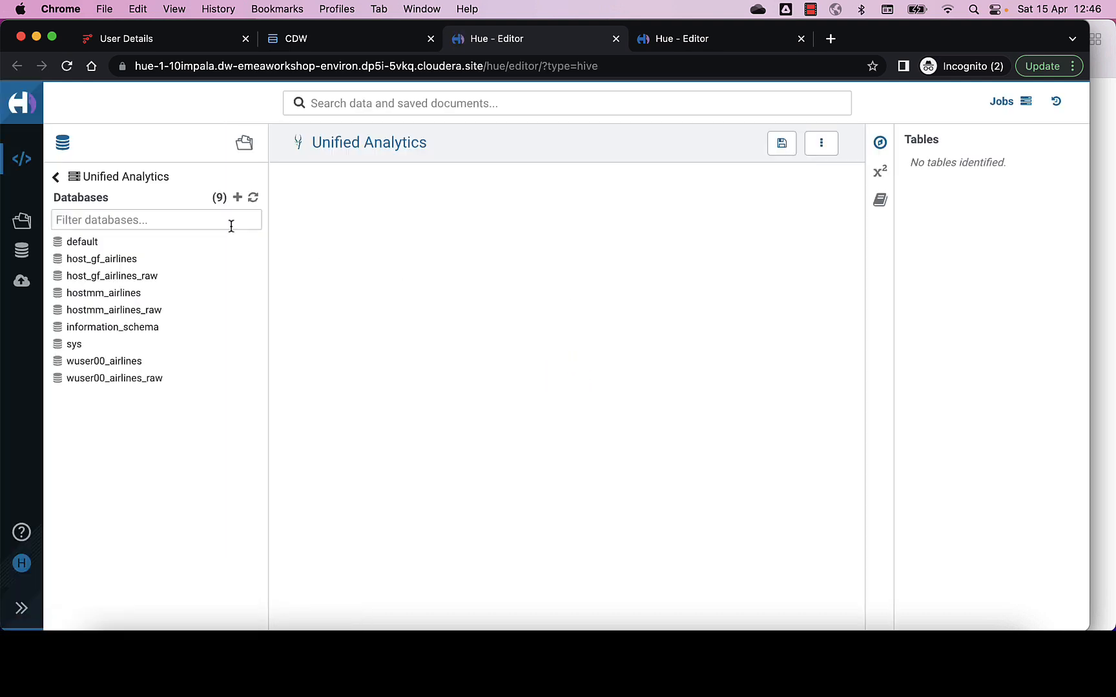
Open the host_gf_airlines_raw database and add the copied select count(*) from ${user_id}_airlines_raw.flights_csv; query to the editor
click(56, 178)
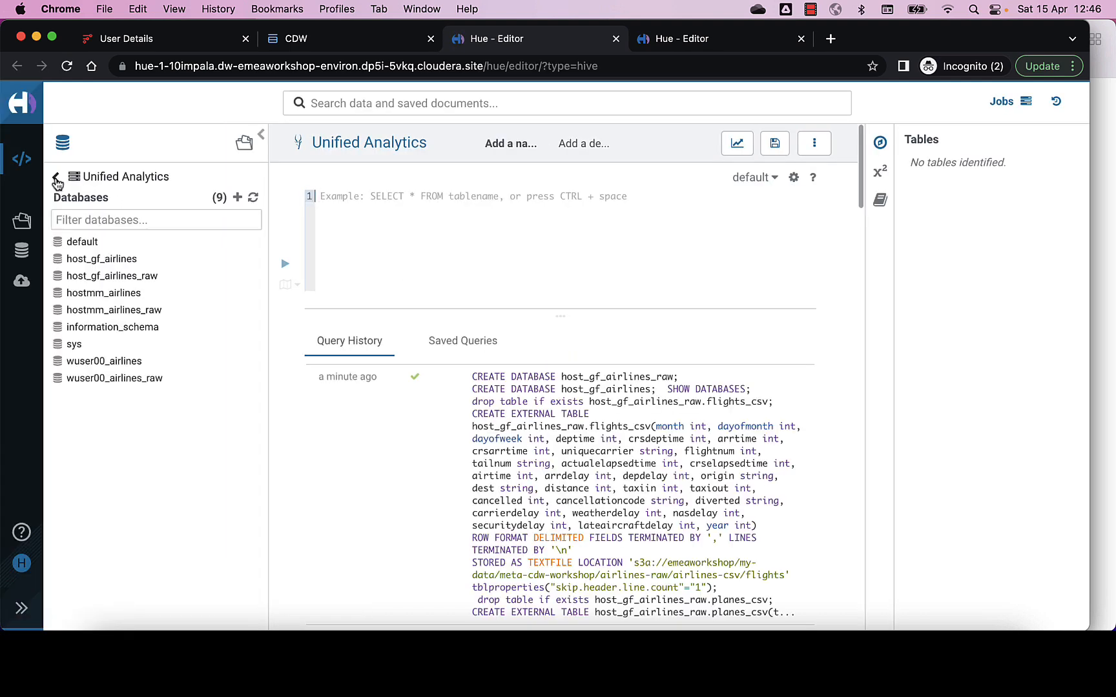
click(85, 279)
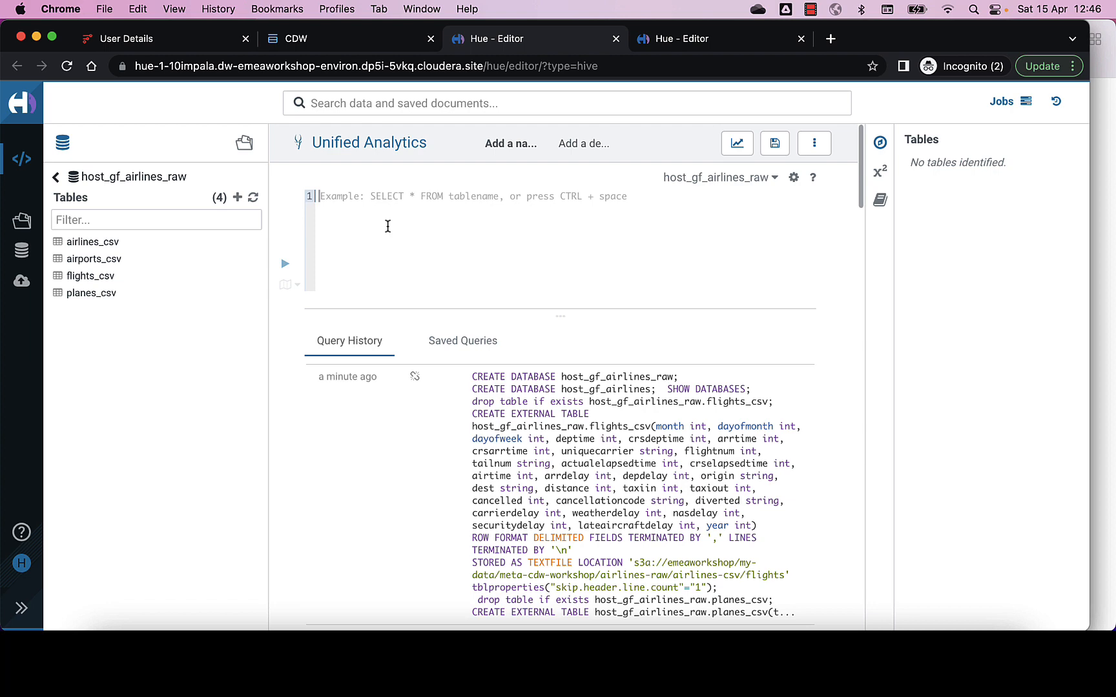
key(super+v)
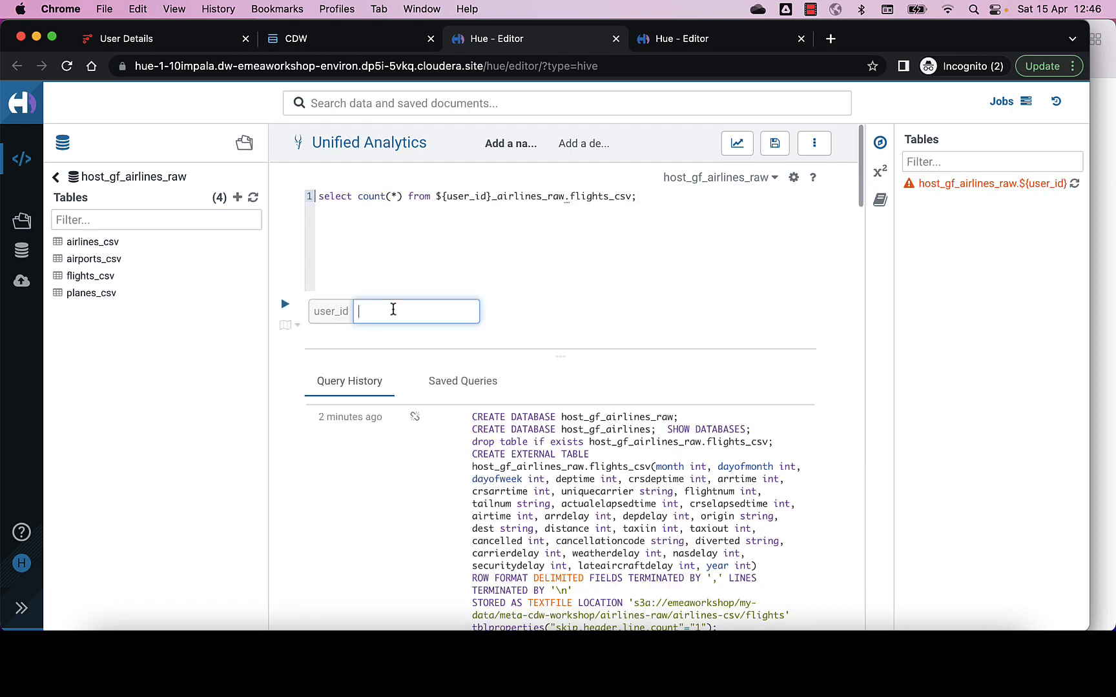
Set user_id to host_gf, run the flights_csv count query and check the returned record count
click(22, 564)
text(host_gf)
triple_click(415, 197)
key(super+Return)
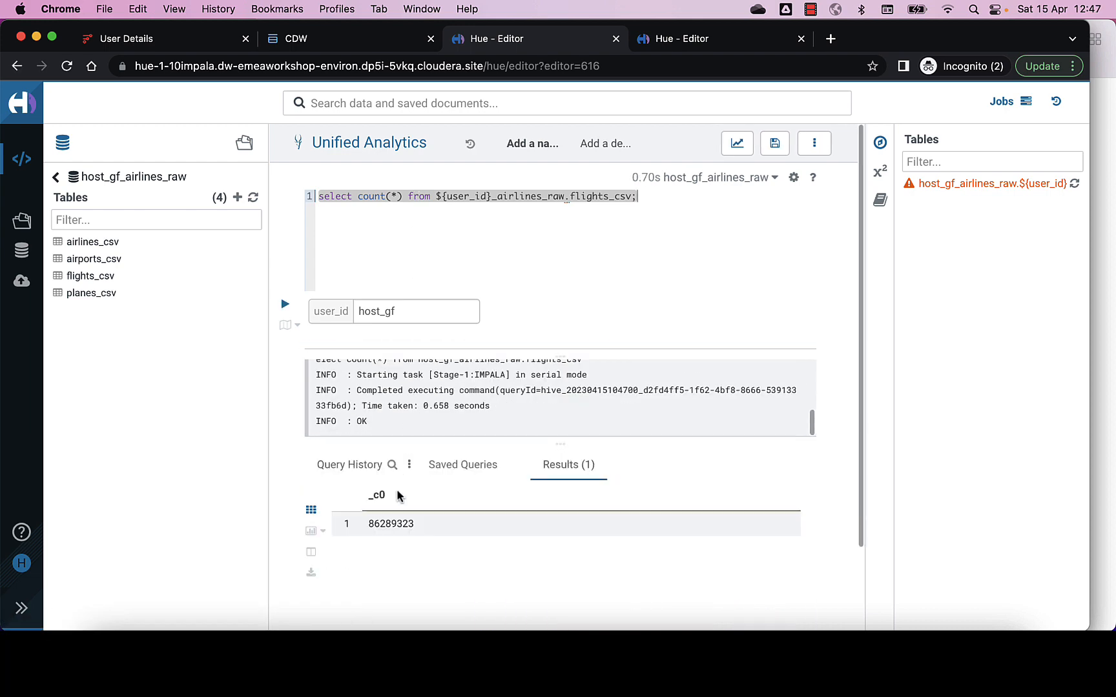
drag(379, 524, 370, 524)
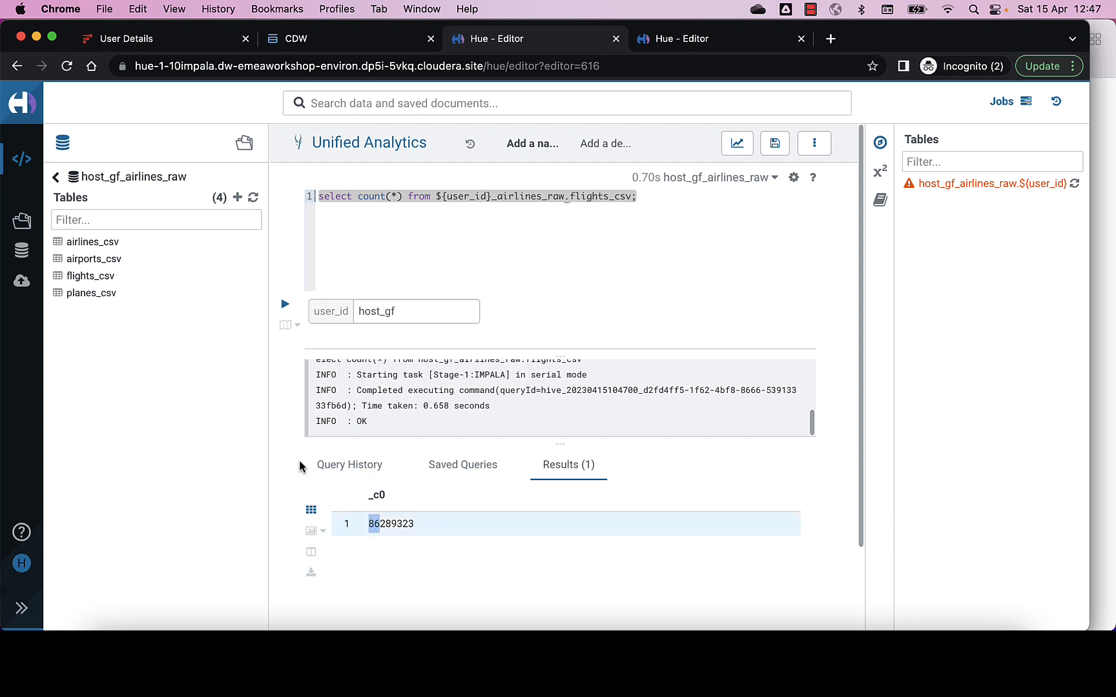
click(347, 420)
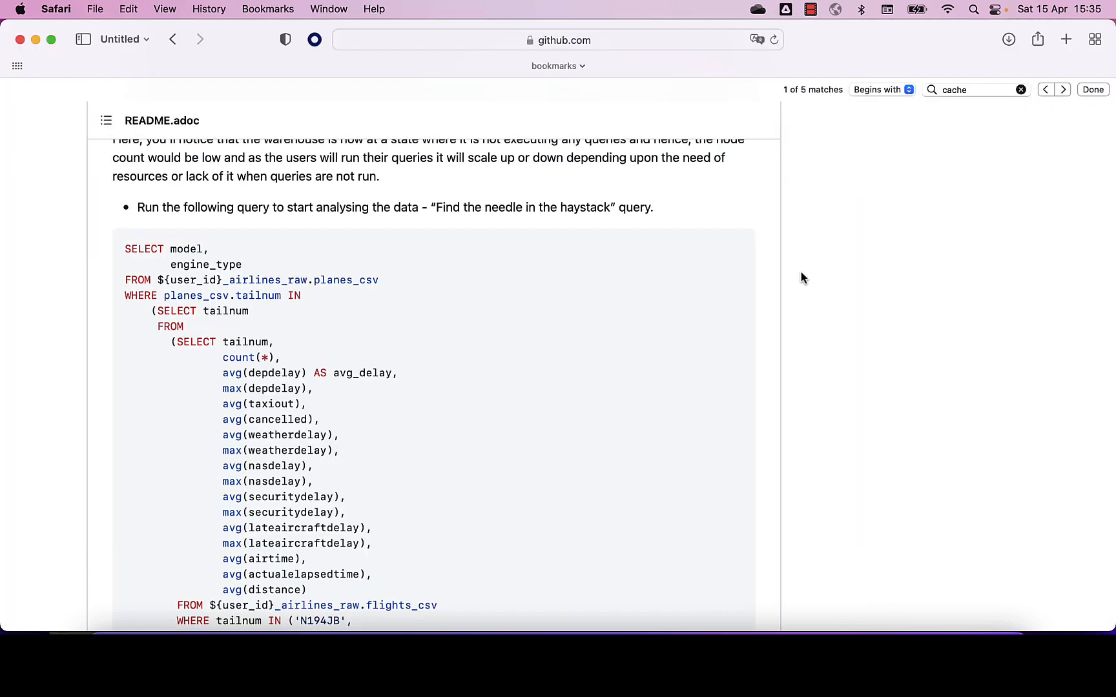
In the README in Safari, copy the "Find the needle in the haystack" query and review its flights_csv subquery
scroll(605, 240, down, 1)
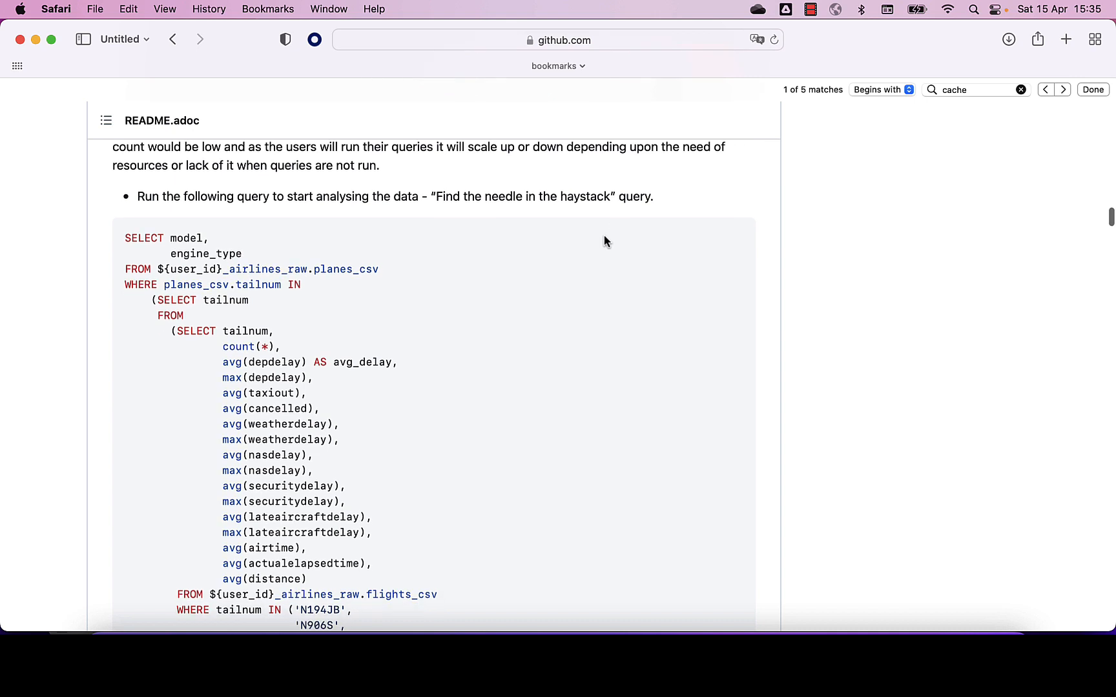
scroll(605, 241, down, 1)
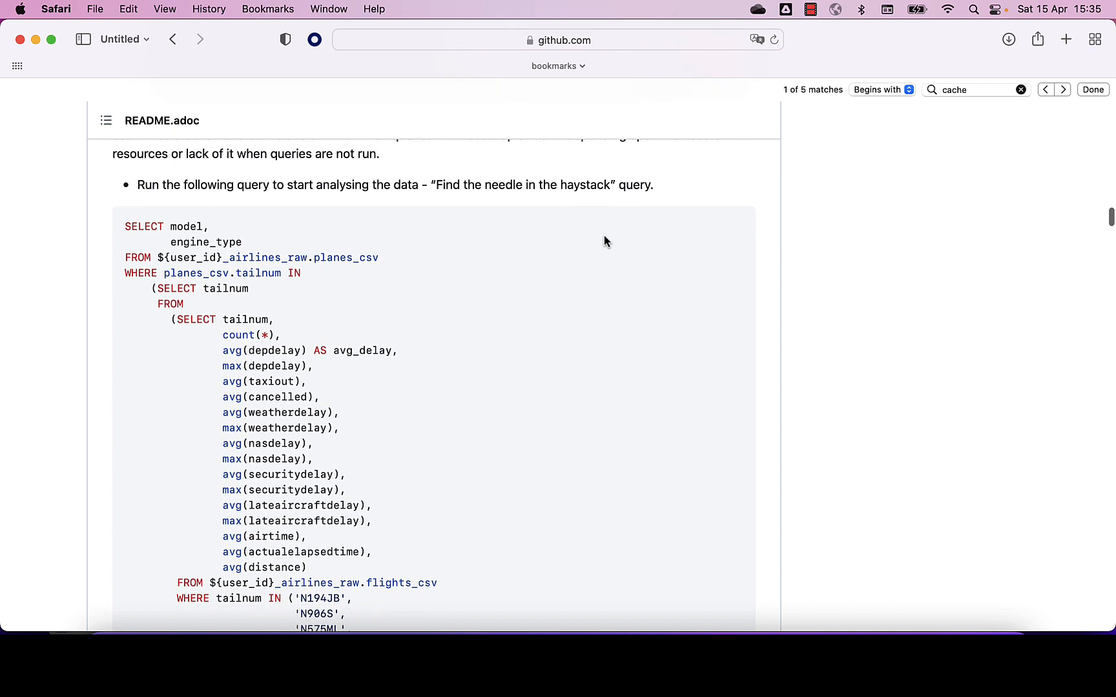
scroll(604, 241, down, 1)
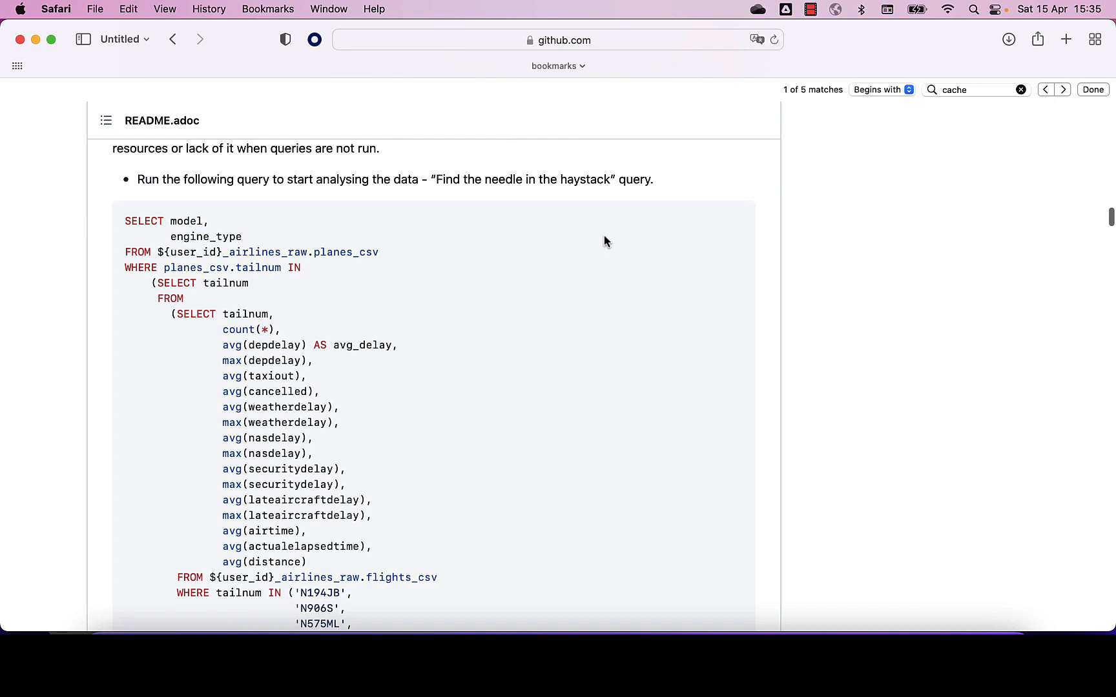
scroll(604, 241, down, 2)
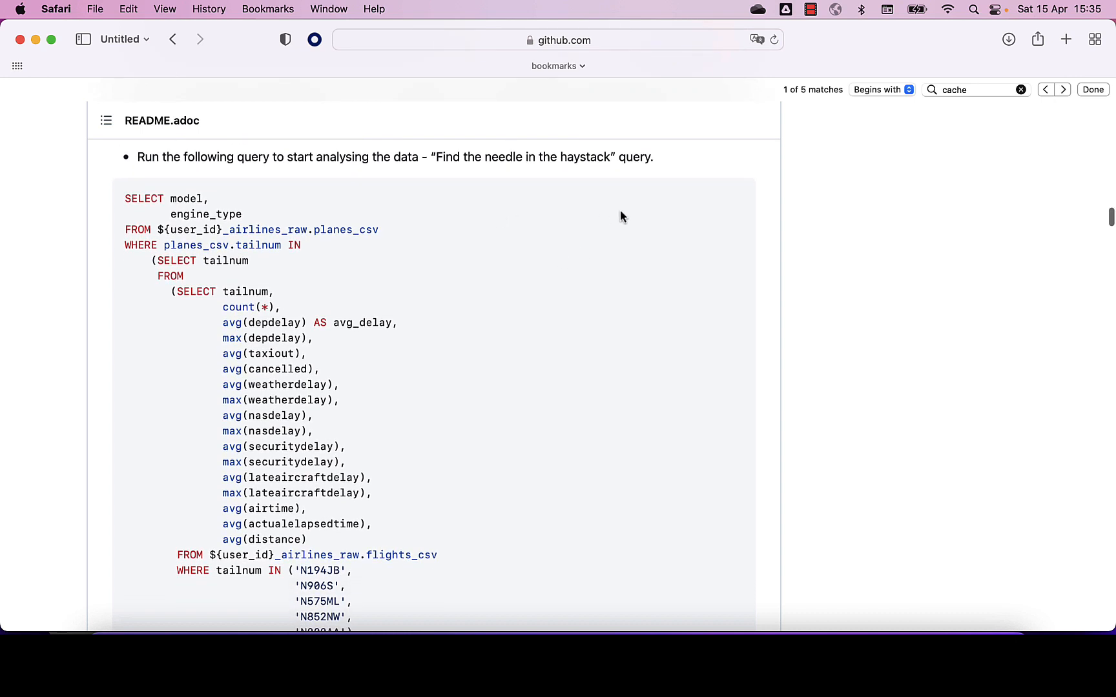
click(735, 202)
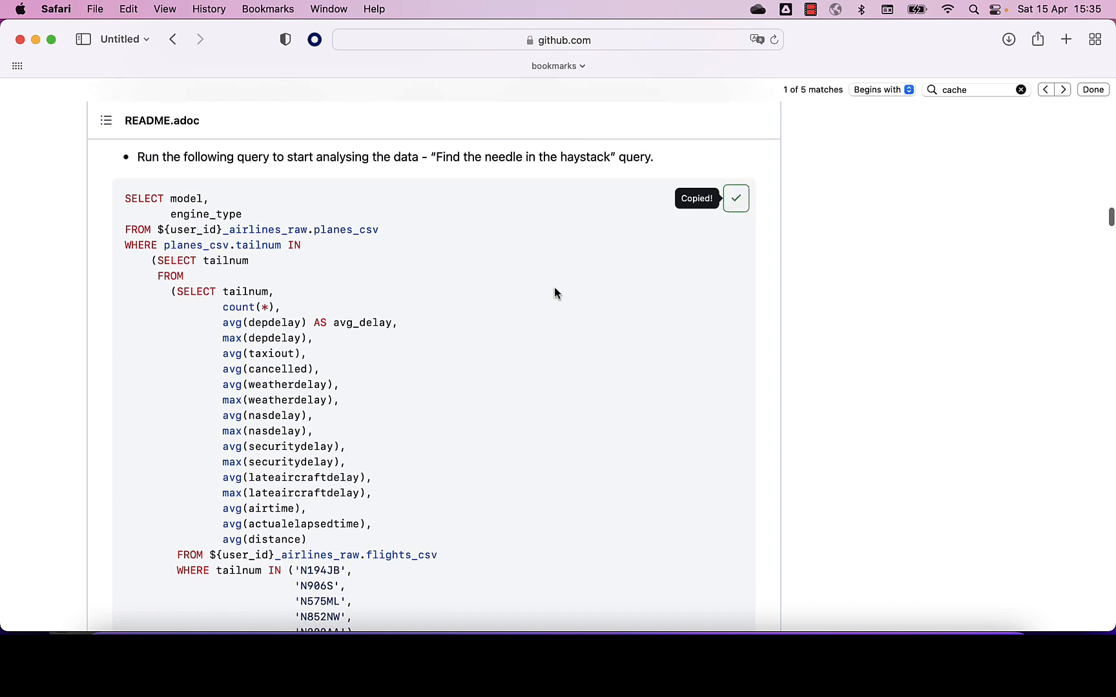
scroll(548, 294, down, 3)
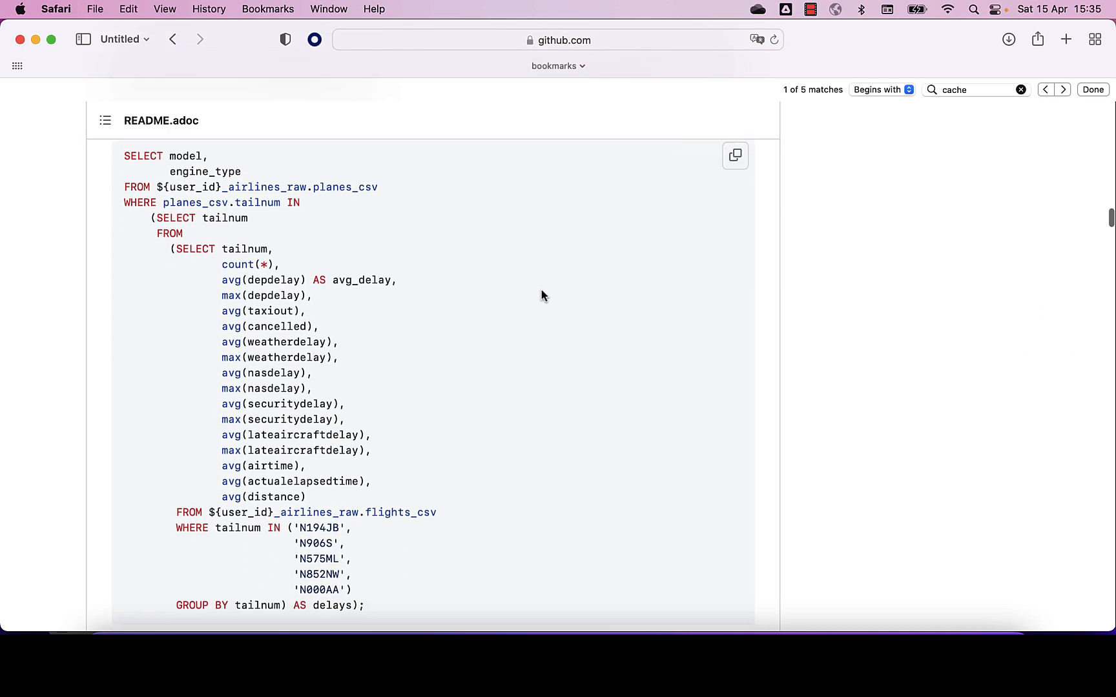
scroll(541, 295, down, 2)
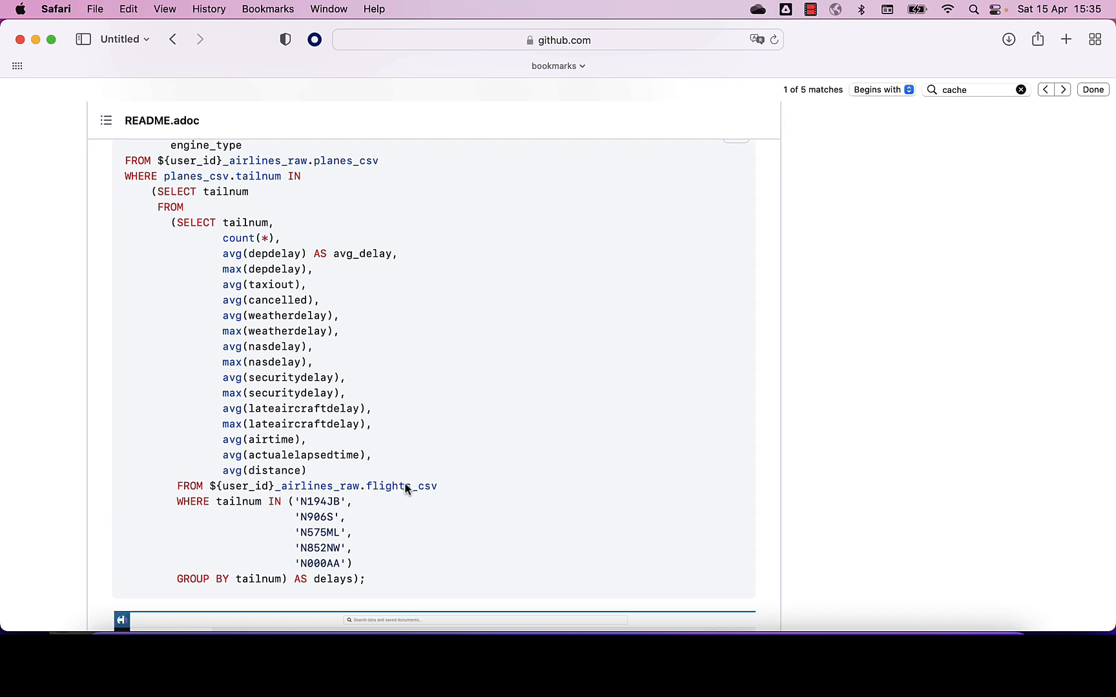
drag(365, 486, 435, 485)
scroll(276, 197, up, 2)
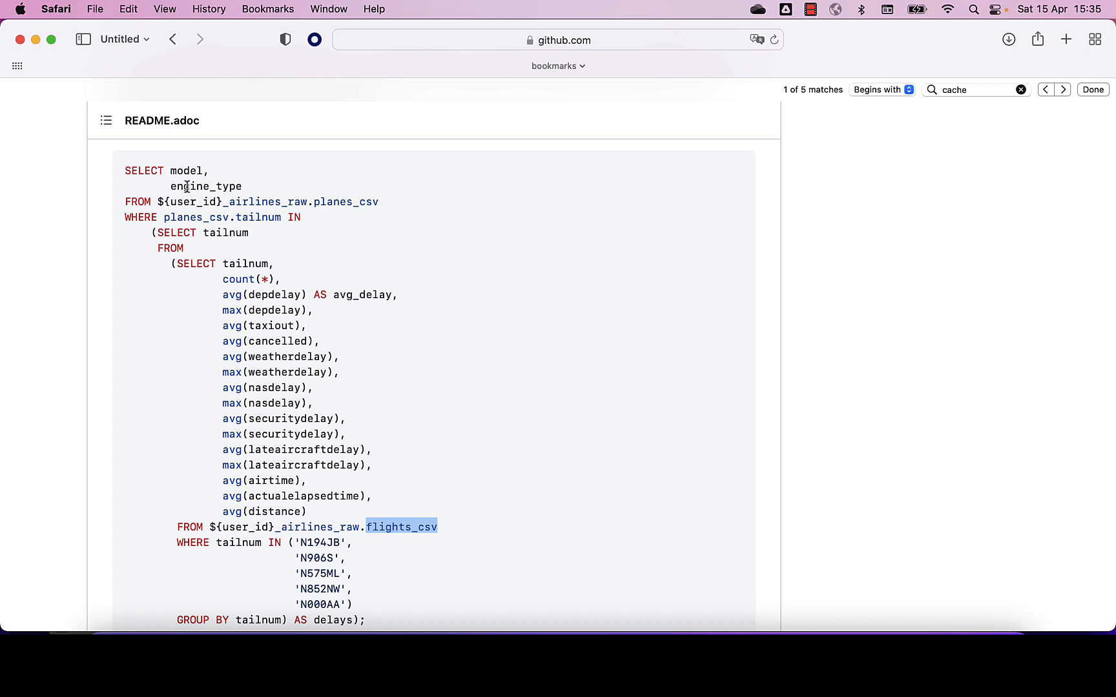
Switch to Hue in Chrome and add the copied model and engine_type query below the count statement
key(super+Tab)
key(super+Tab)
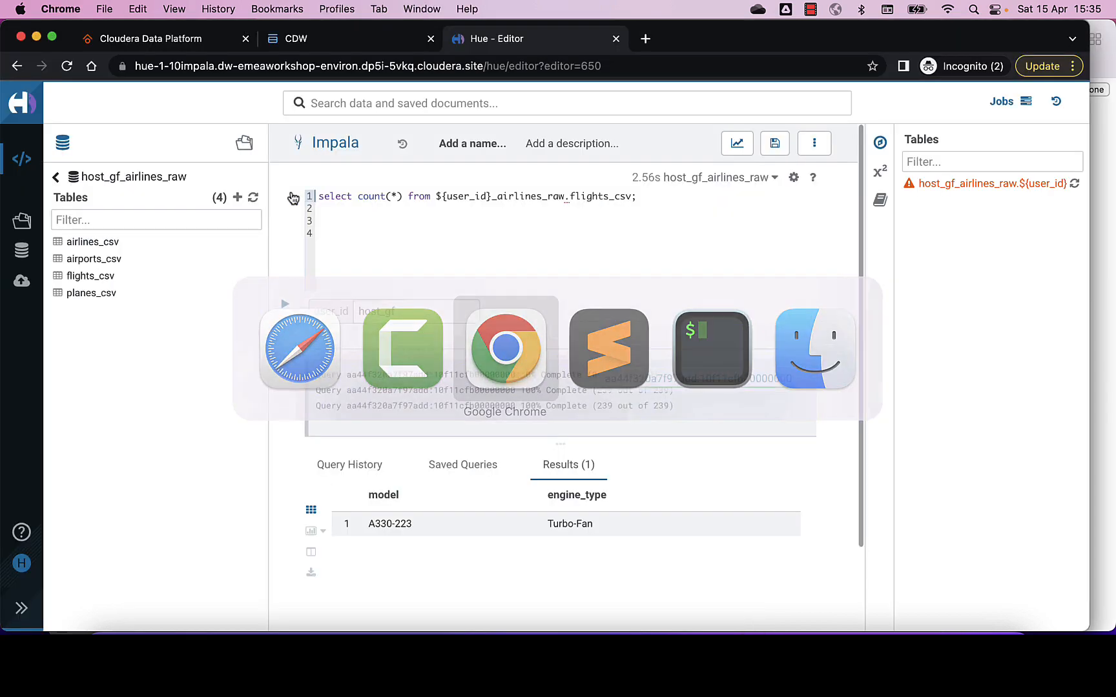
click(339, 227)
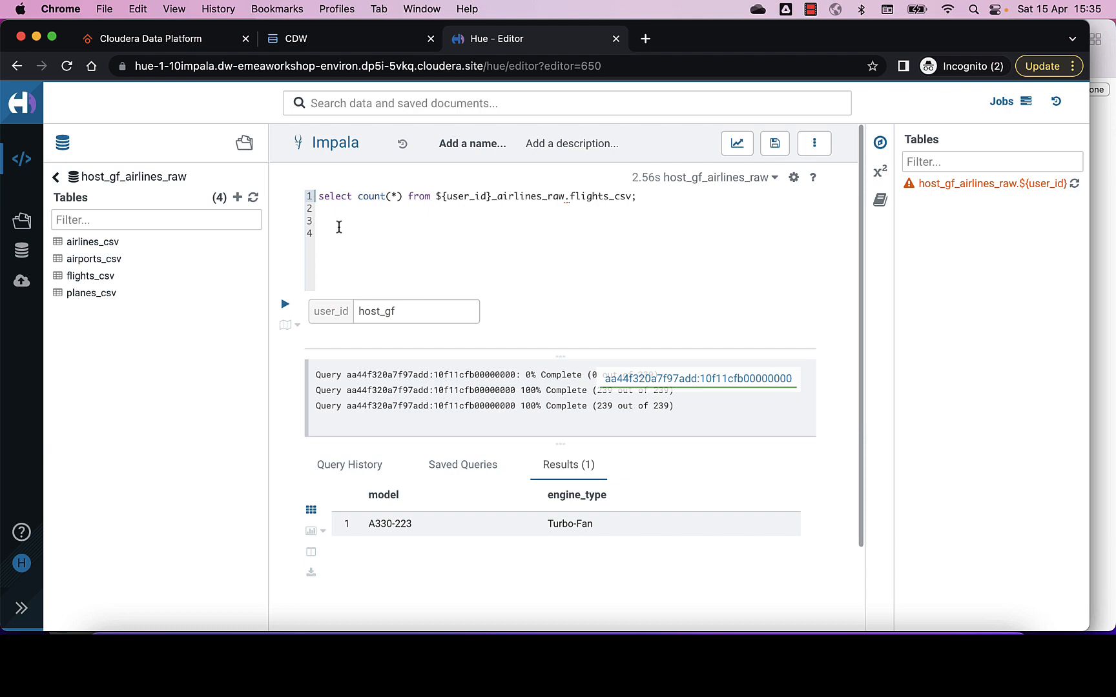
key(super+v)
scroll(339, 226, up, 5)
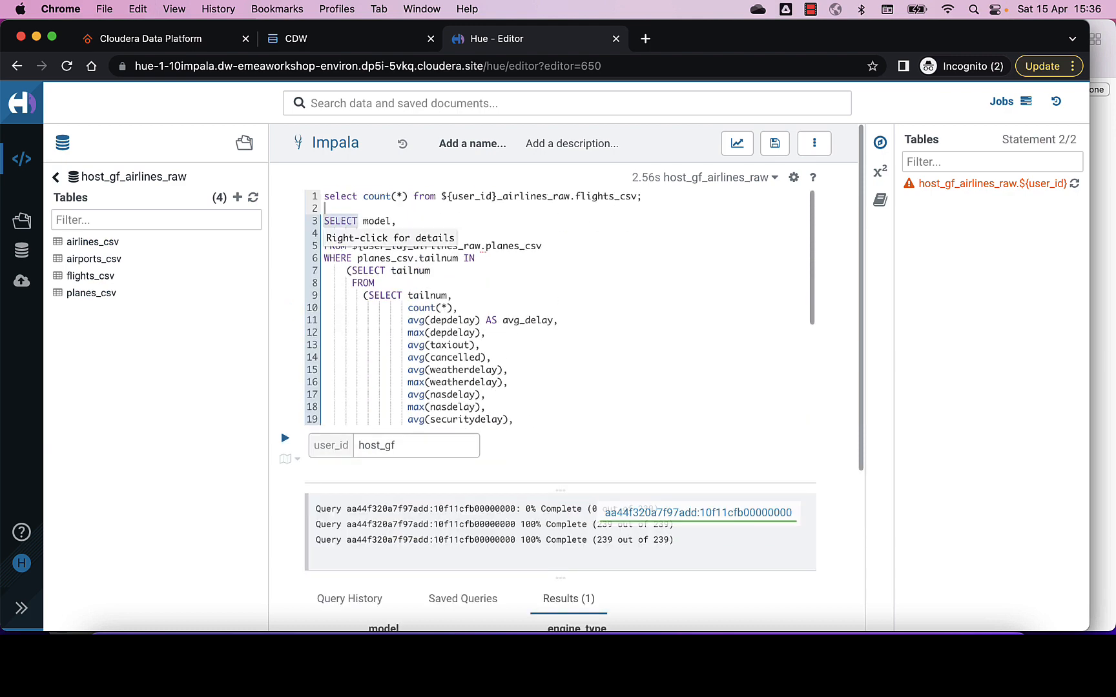
Run only the SELECT model, engine_type query with its tailnum subquery and view its results
drag(325, 220, 325, 420)
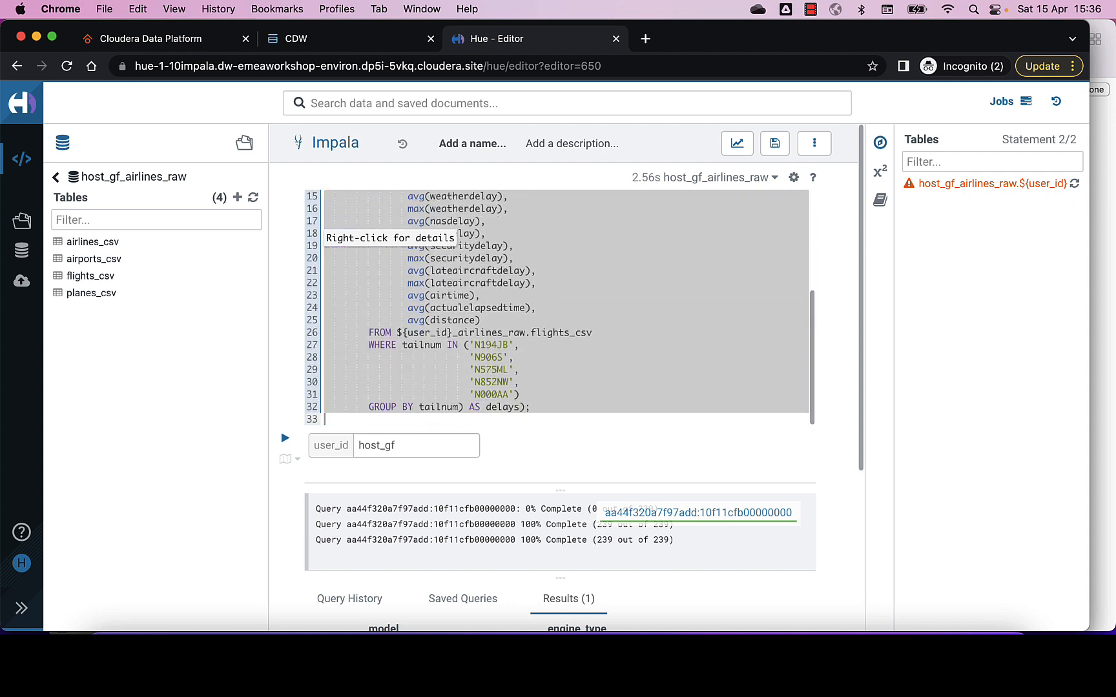
key(ctrl+Return)
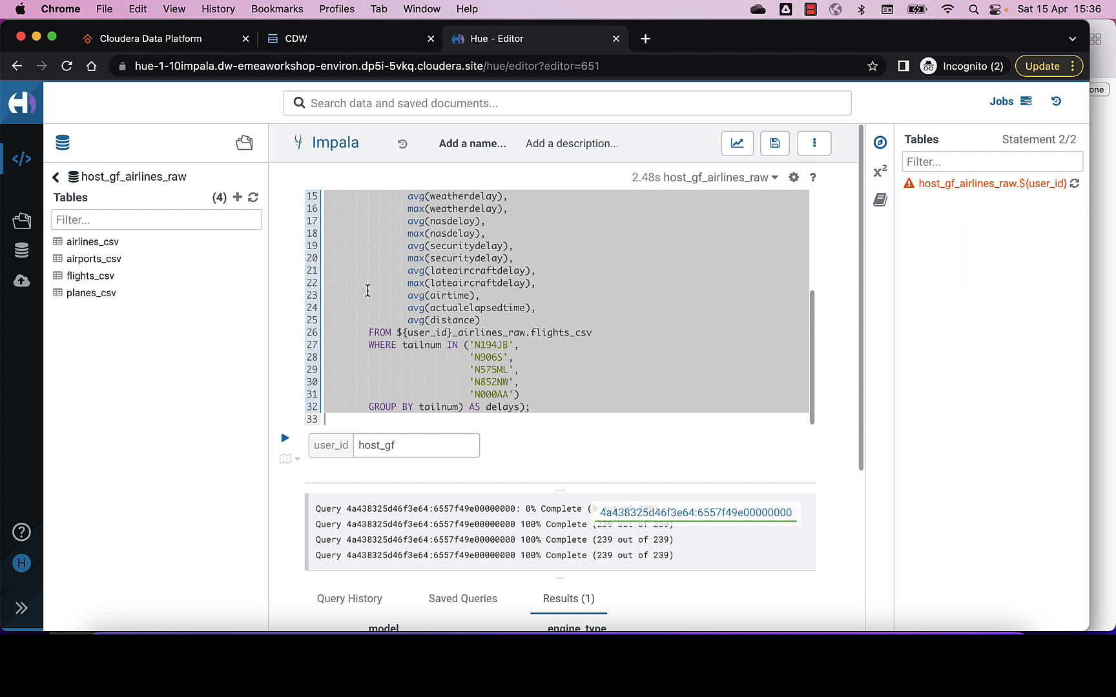
scroll(287, 356, down, 3)
scroll(283, 356, down, 1)
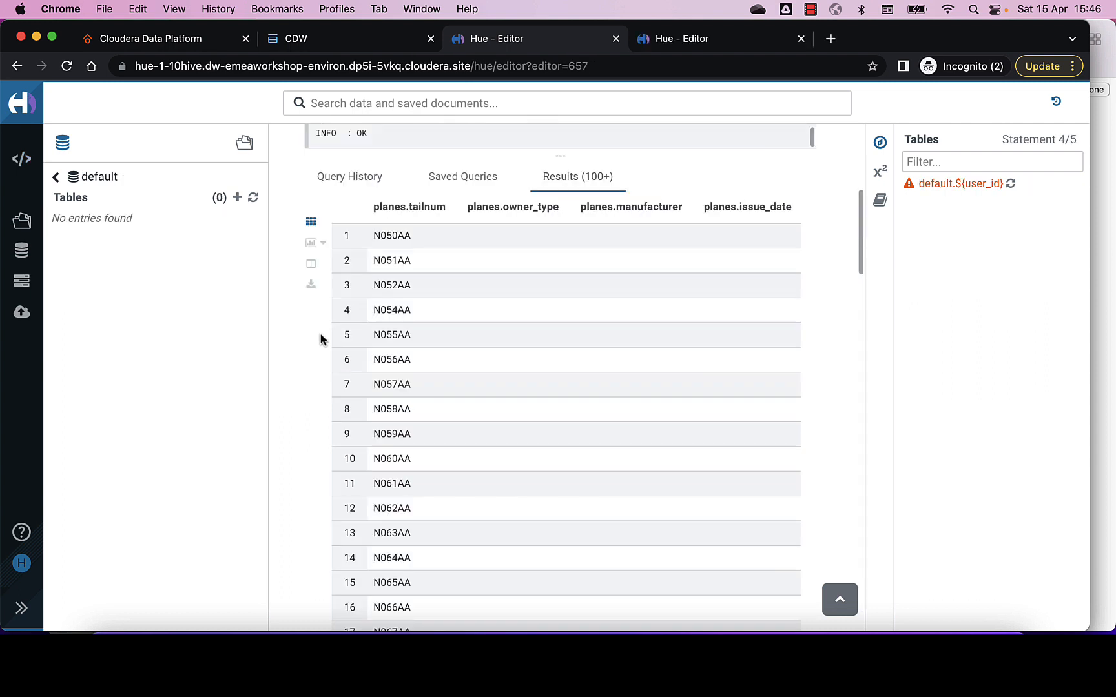
Examine the rows and columns returned by SELECT * FROM ${user_id}_airlines.planes LIMIT 100; in Hive
scroll(320, 339, down, 5)
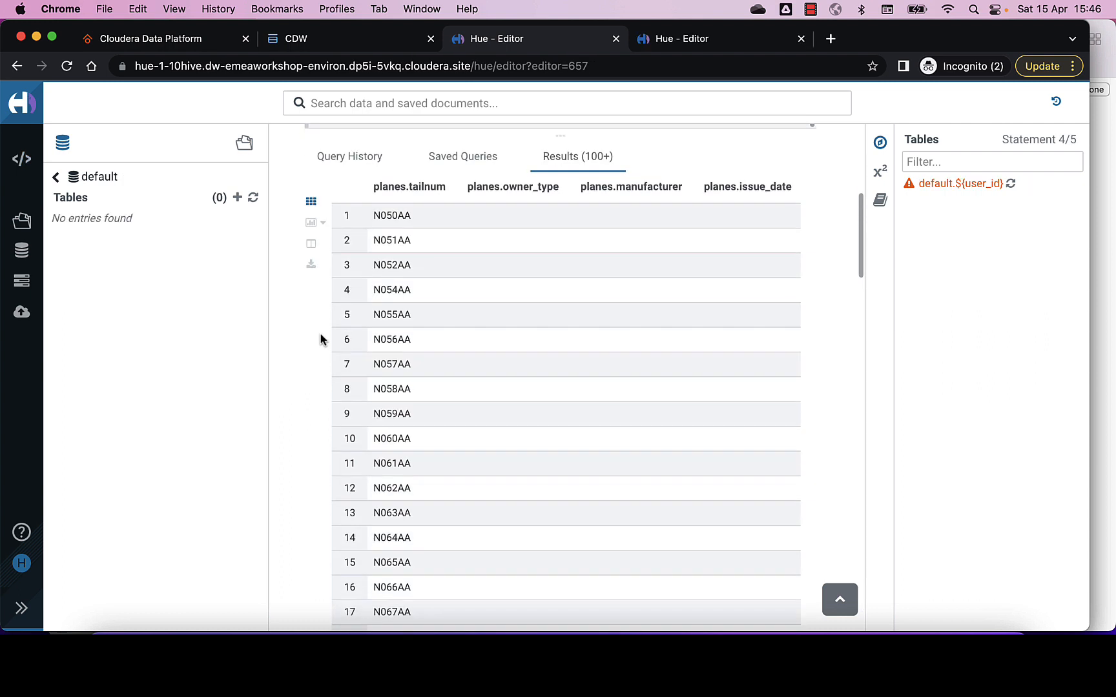
scroll(320, 339, down, 14)
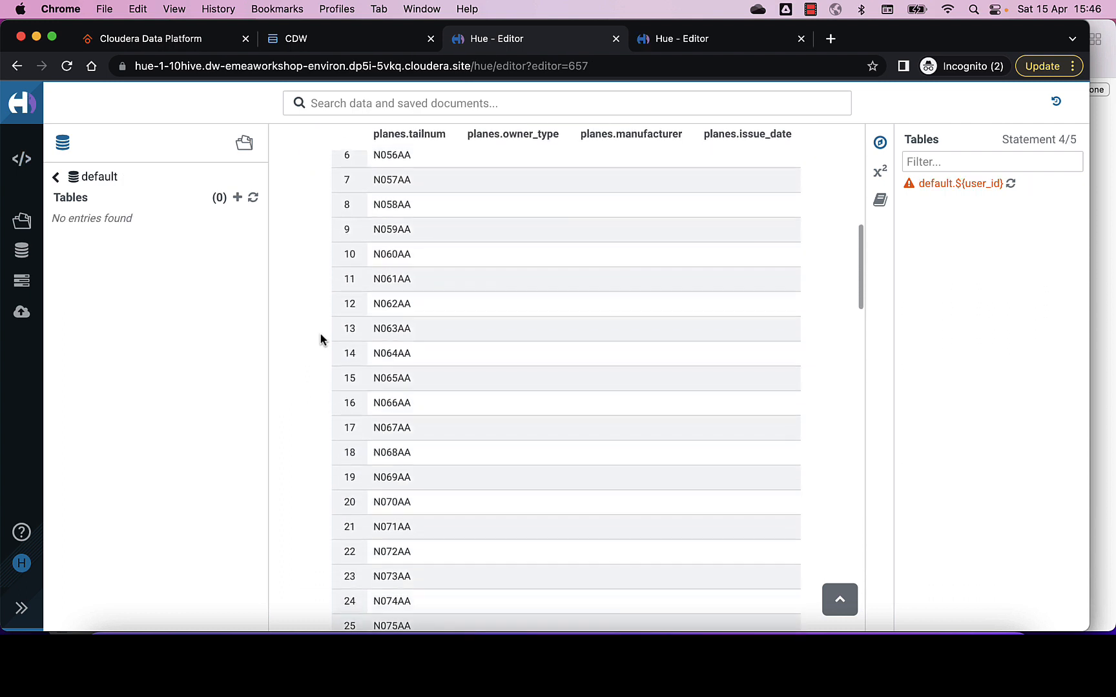
scroll(320, 339, down, 15)
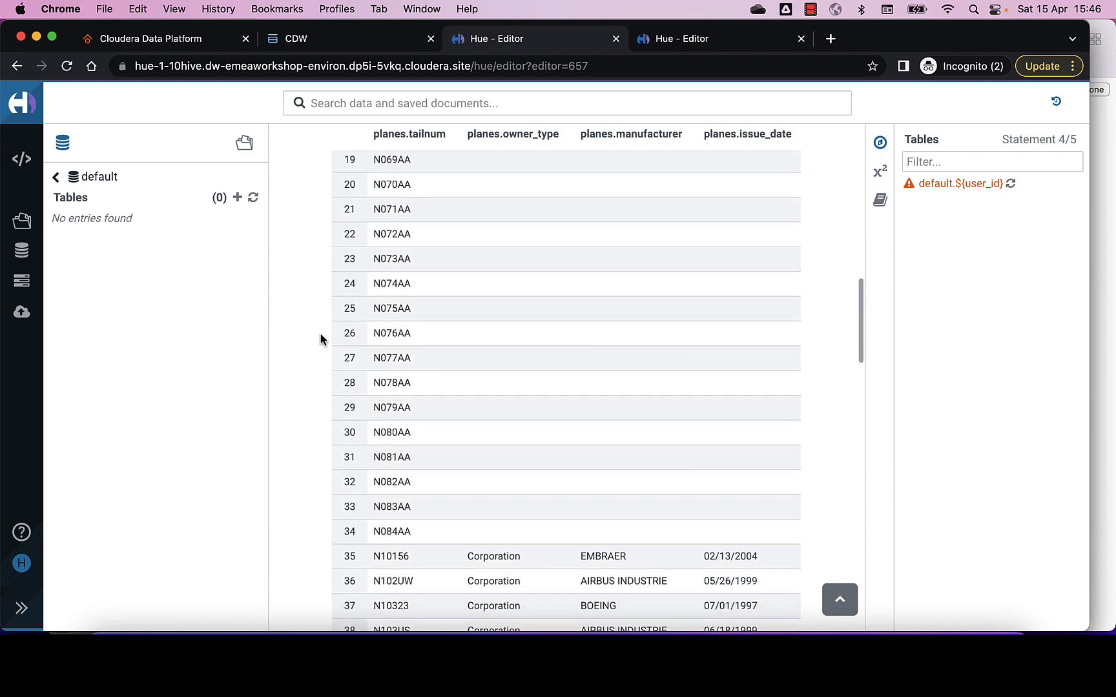
scroll(320, 339, down, 1)
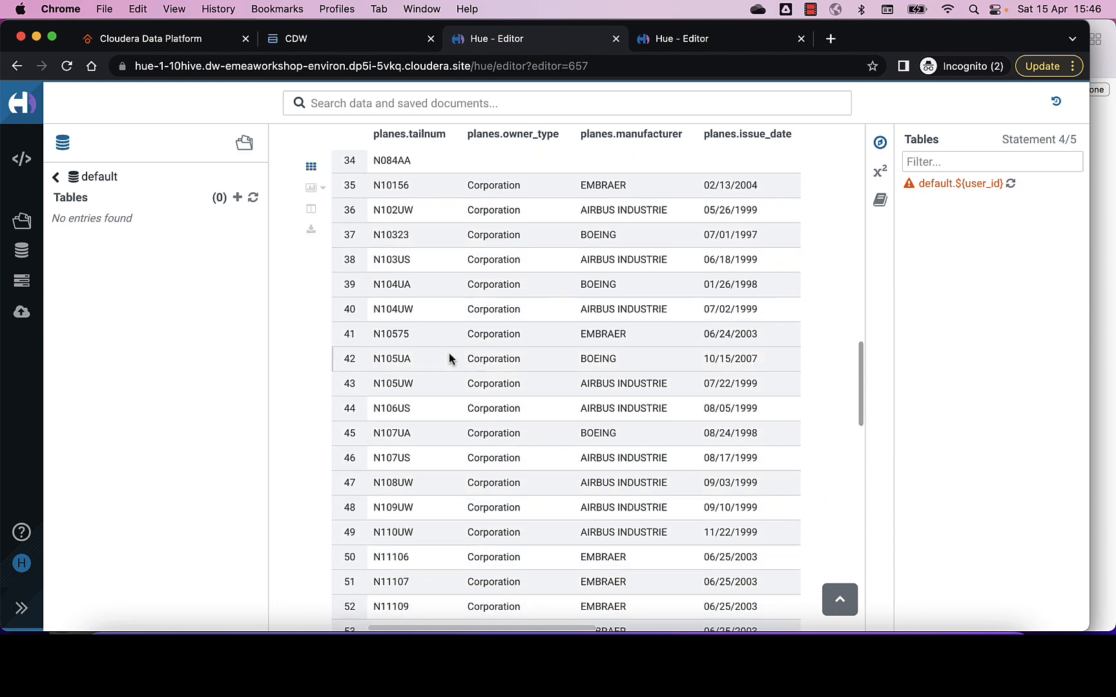
scroll(449, 354, right, 3)
scroll(448, 354, left, 3)
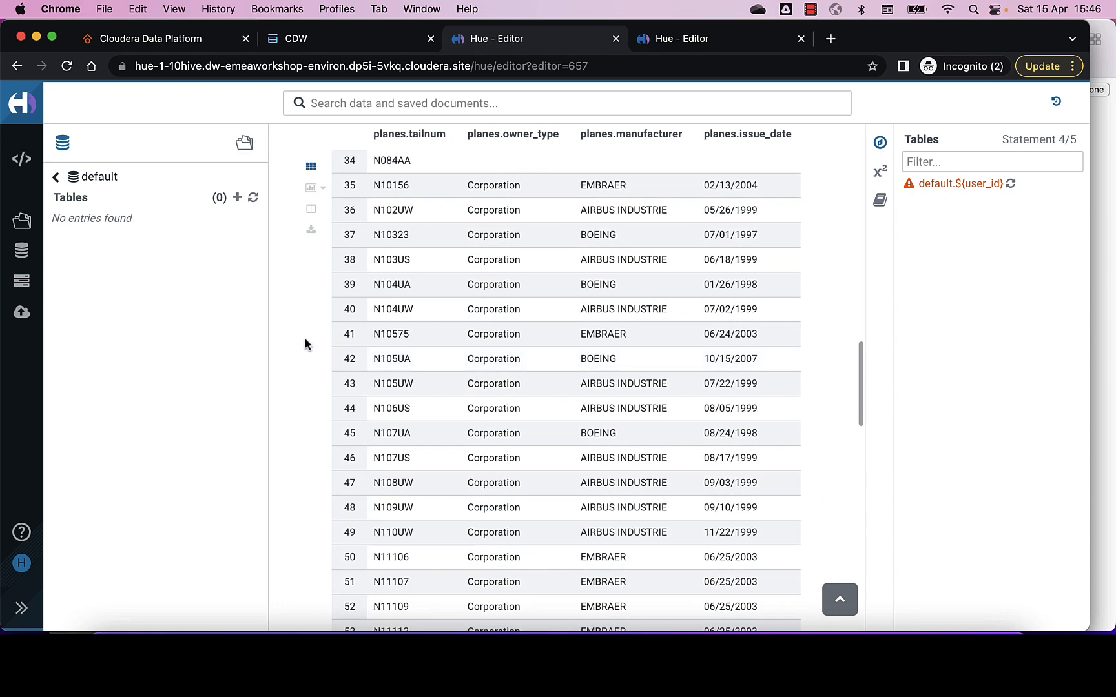
Switch to the README in Safari and read the instruction to execute DESCRIBE FORMATTED ${user_id}_airlines.planes;
key(super+Tab)
key(super+Tab)
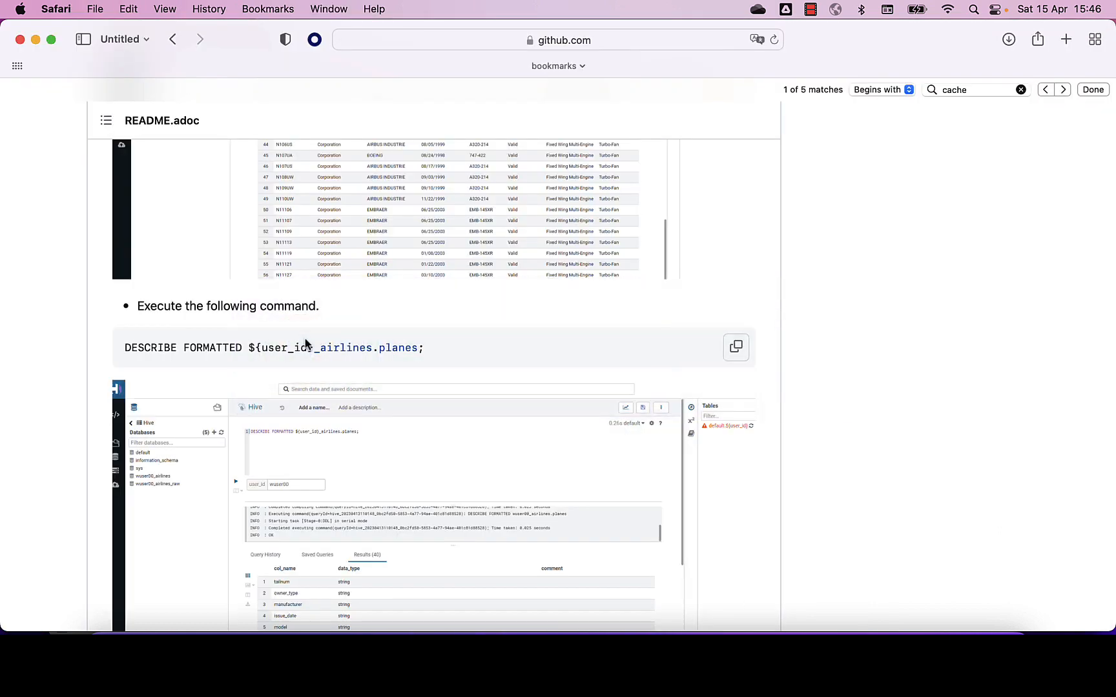
scroll(306, 343, up, 1)
scroll(306, 343, down, 2)
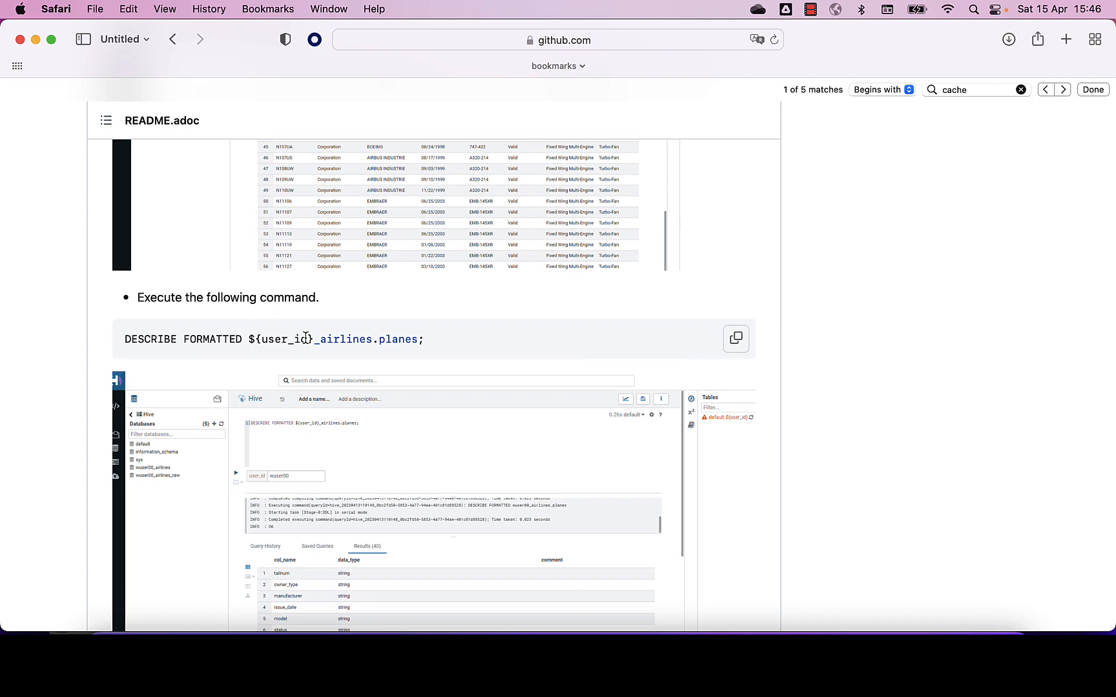
Switch to Hue in Chrome and run only the DESCRIBE FORMATTED ${user_id}_airlines.planes; statement
key(super+Tab)
scroll(306, 337, up, 15)
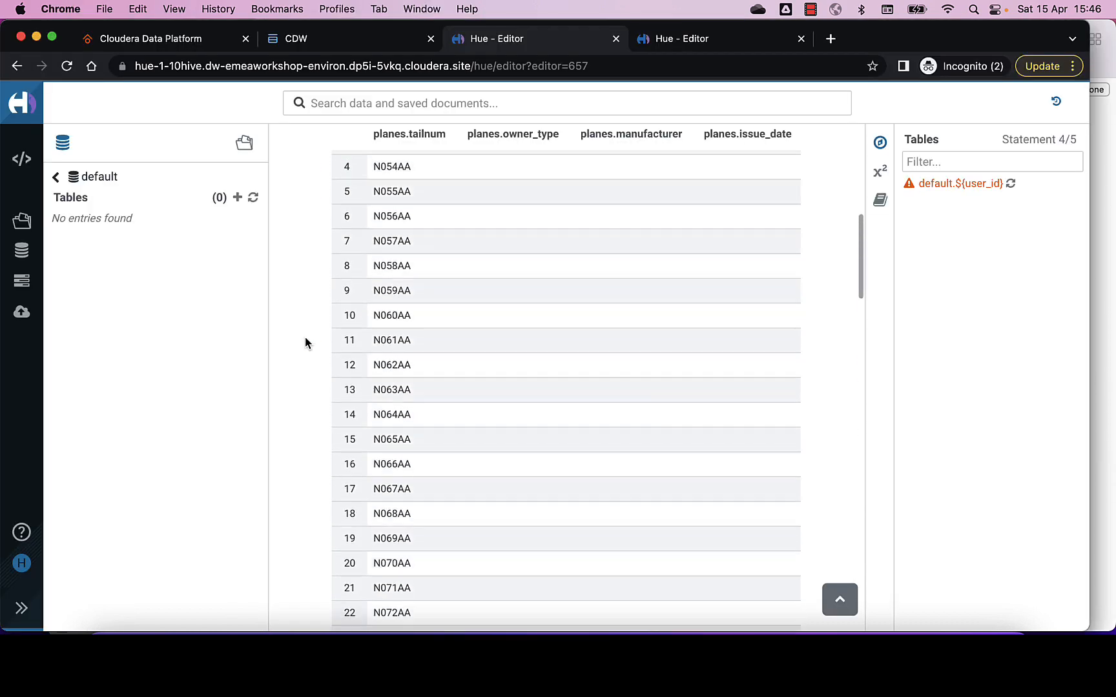
scroll(306, 337, up, 4)
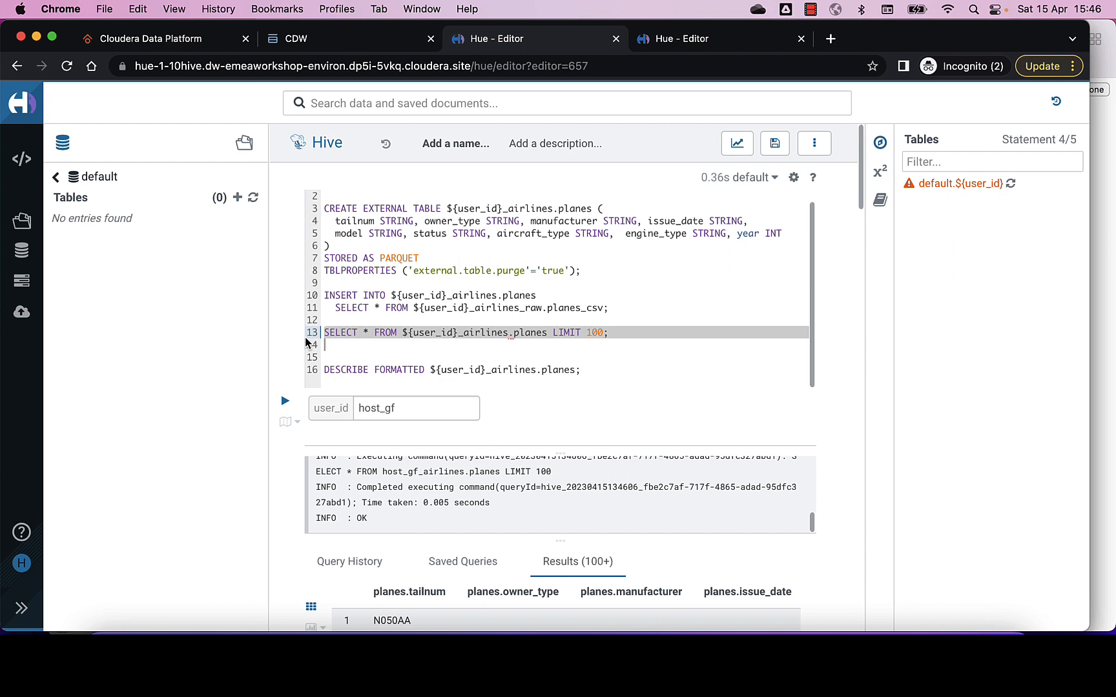
triple_click(354, 366)
key(super+Return)
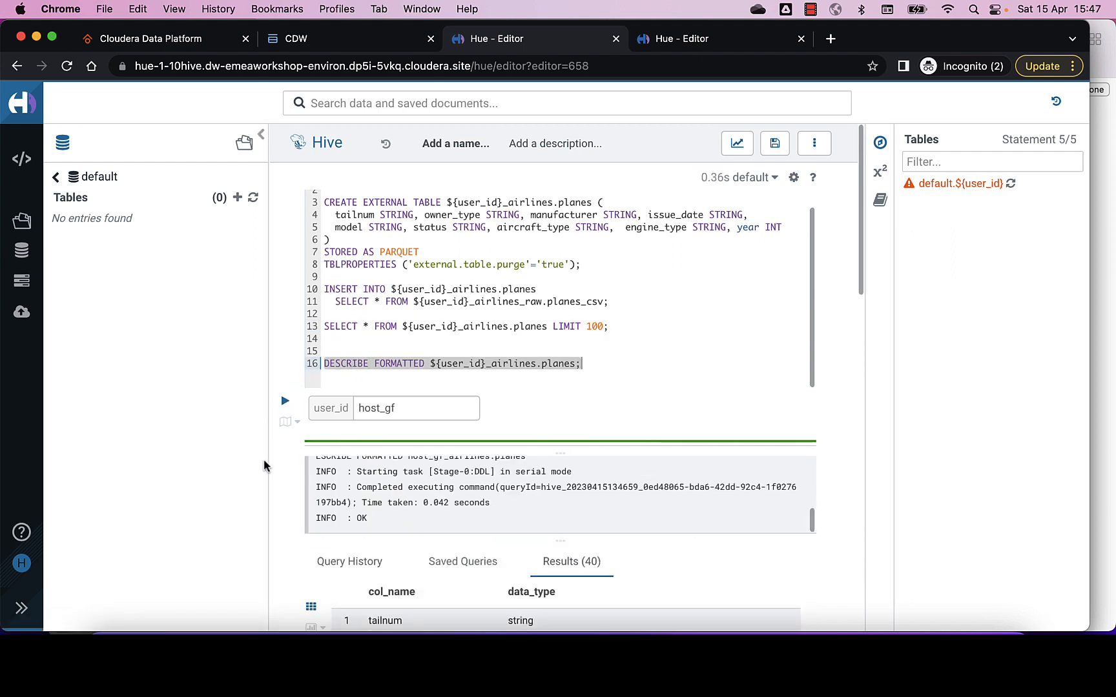
Examine the planes table's described columns, location, table type, parameters and storage information in the results
scroll(277, 474, down, 5)
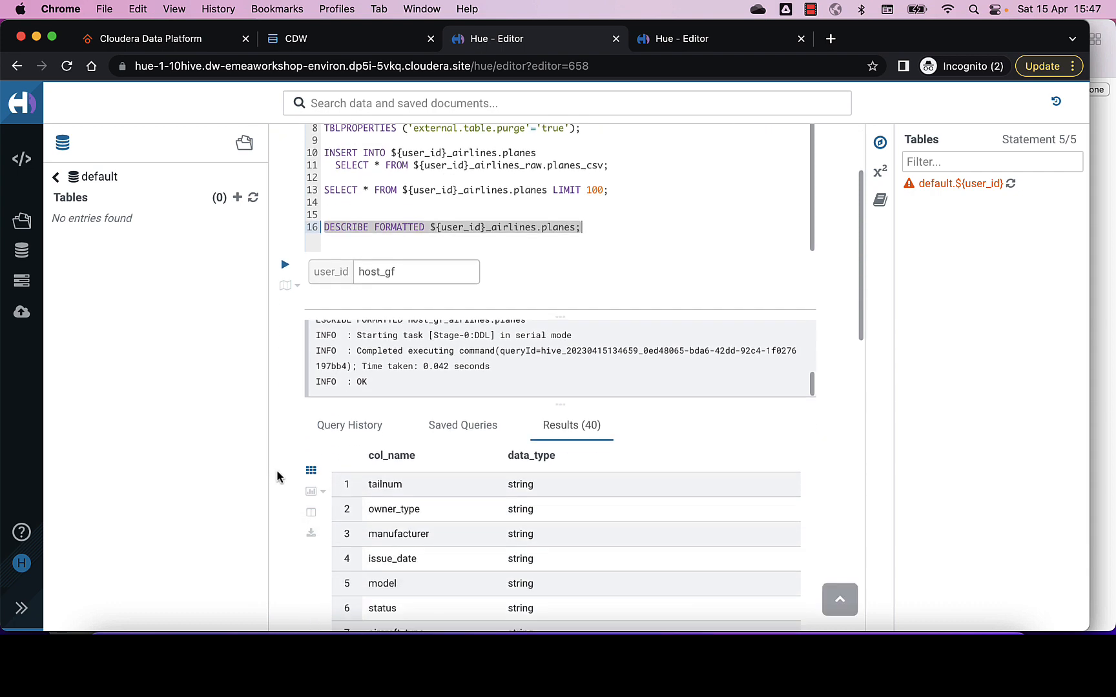
scroll(276, 477, down, 3)
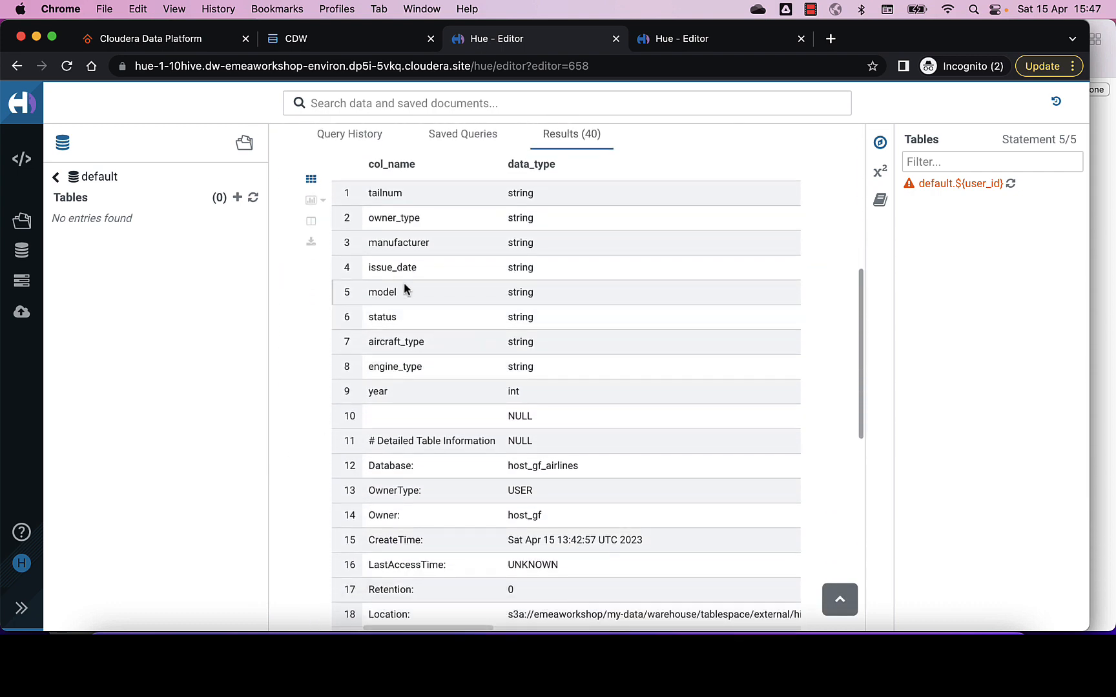
scroll(295, 476, down, 5)
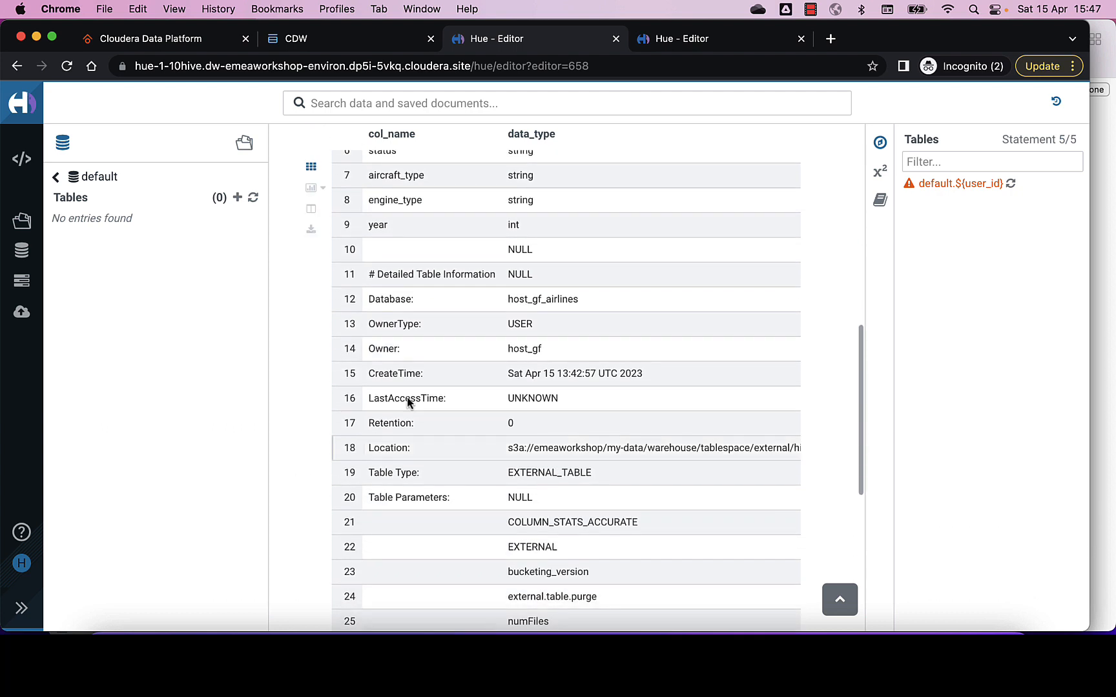
scroll(484, 356, down, 3)
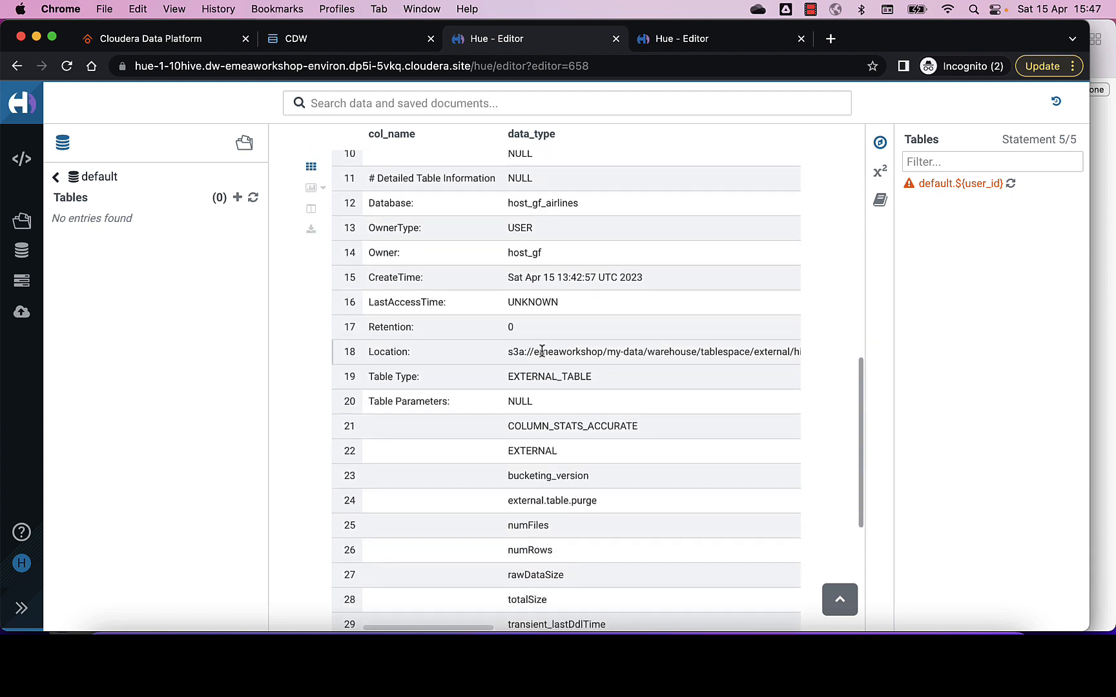
scroll(541, 352, right, 4)
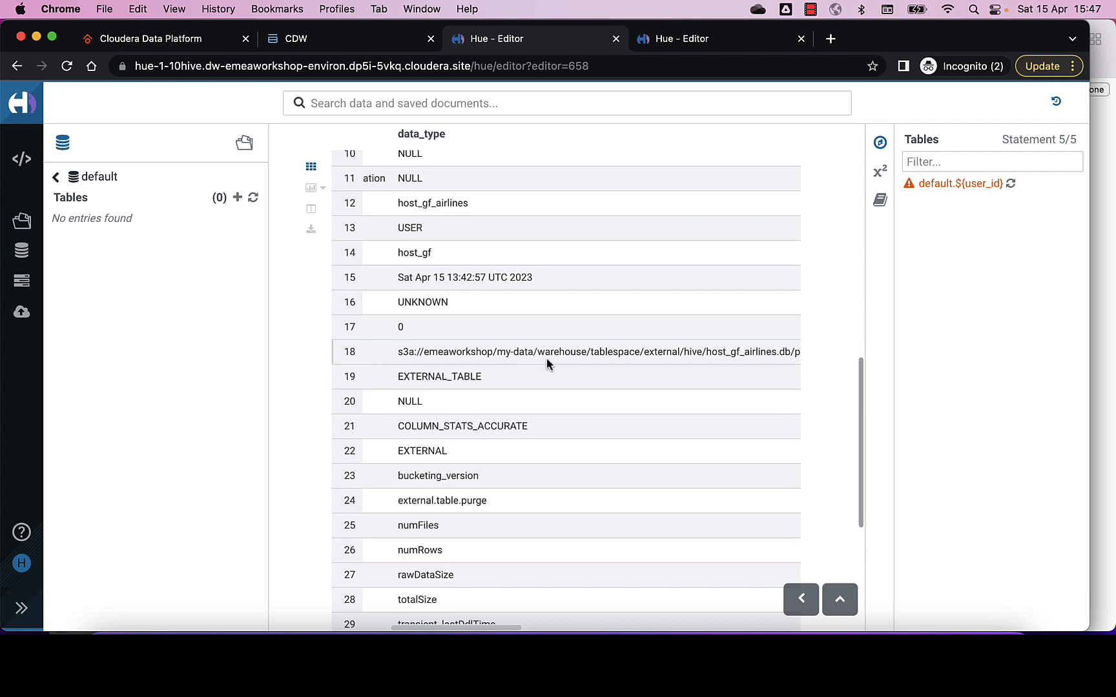
scroll(548, 359, right, 5)
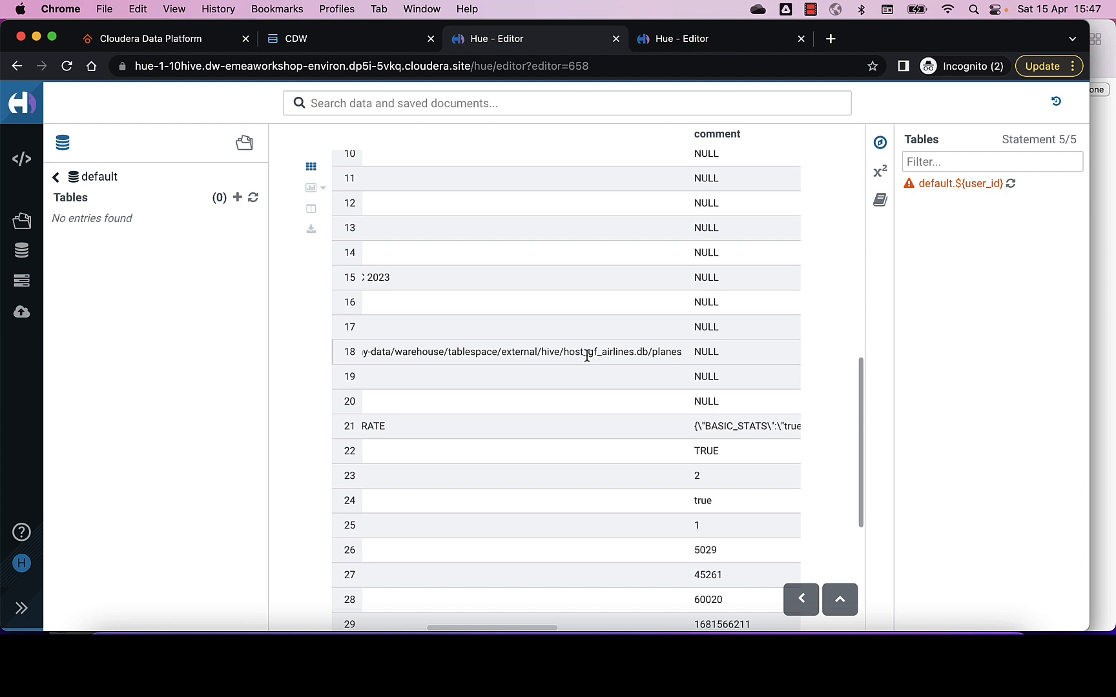
scroll(586, 356, left, 5)
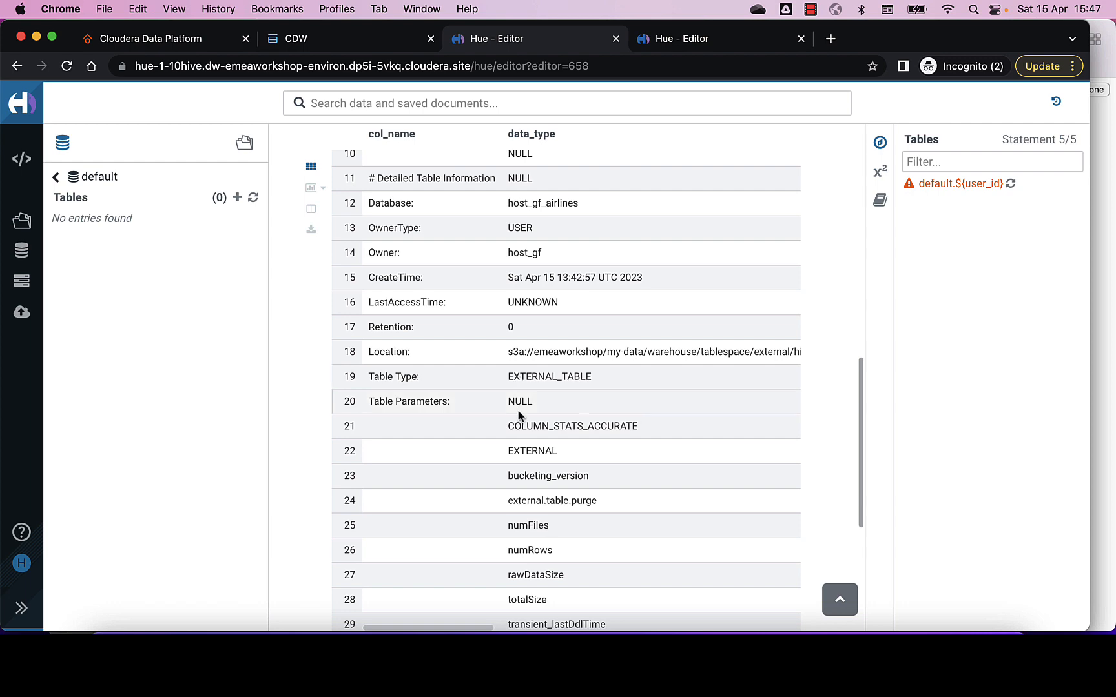
scroll(519, 415, down, 3)
scroll(519, 415, down, 10)
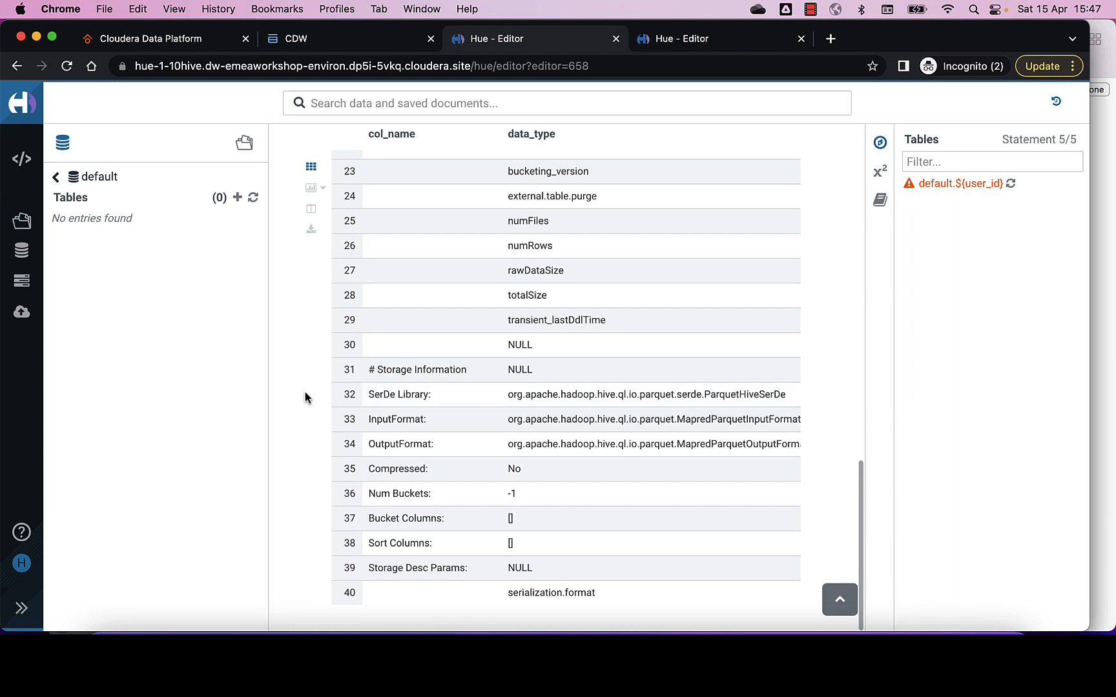
scroll(306, 396, up, 2)
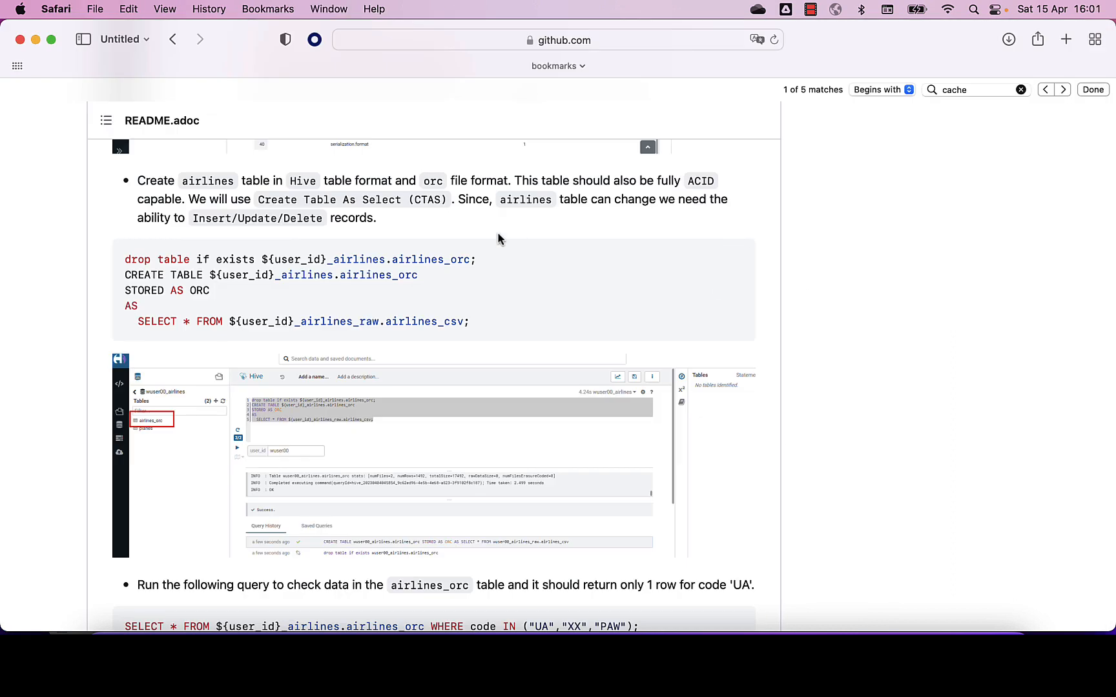
Read the README instructions in Safari for creating the ACID-capable airlines table in ORC format with Create Table As Select
double_click(208, 180)
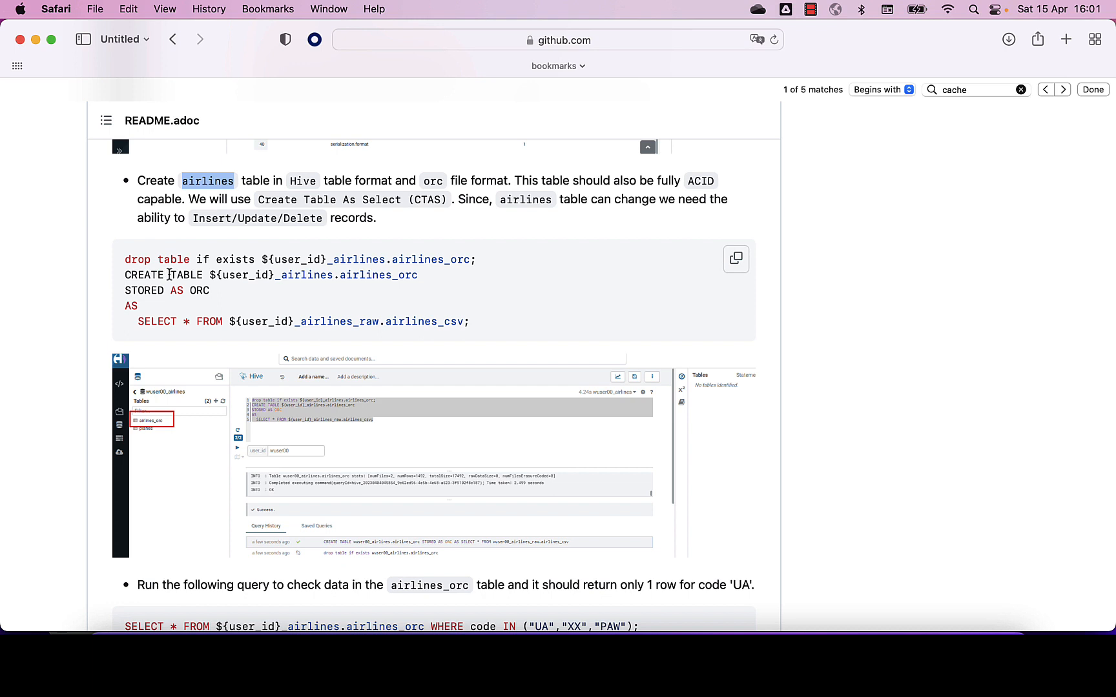
click(169, 274)
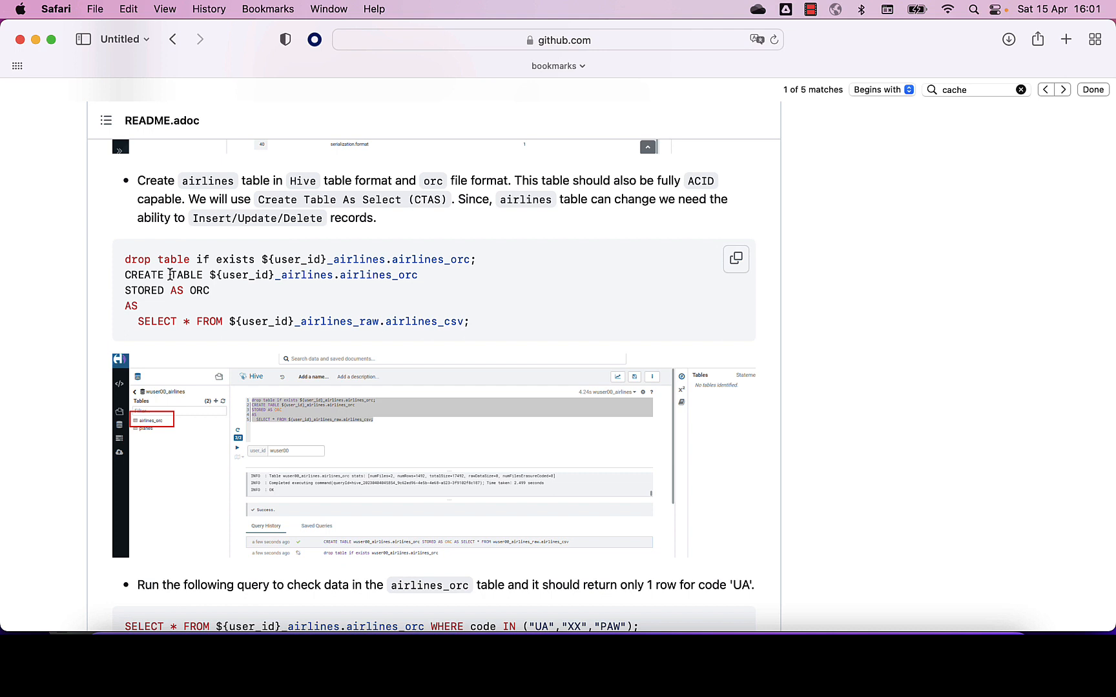
double_click(527, 202)
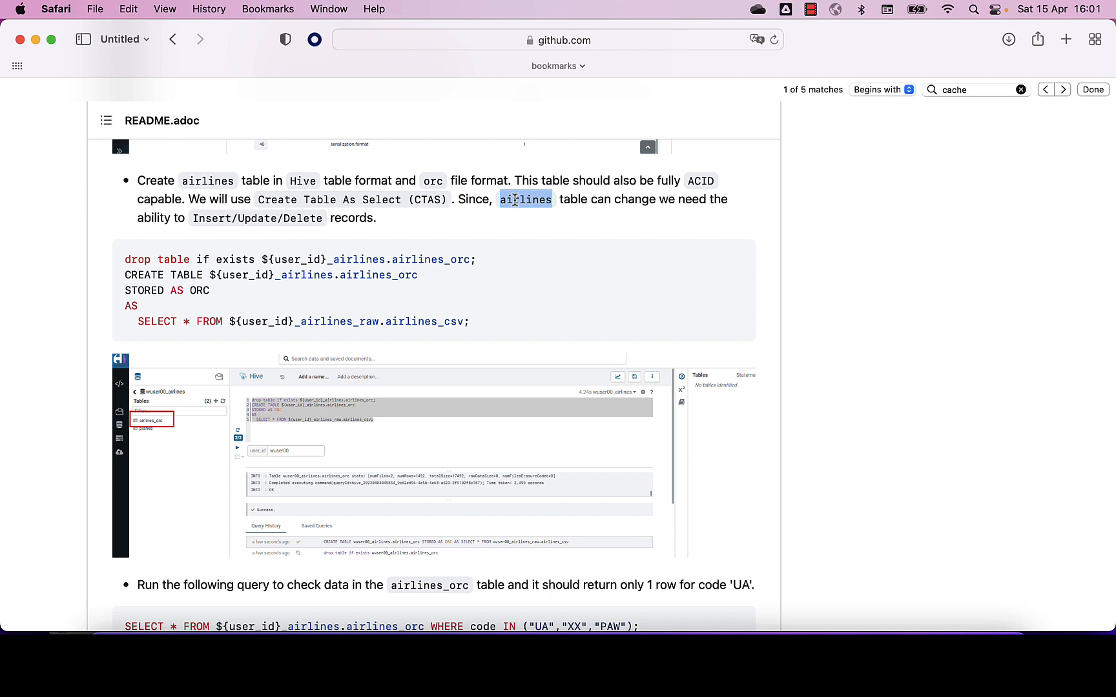
double_click(194, 291)
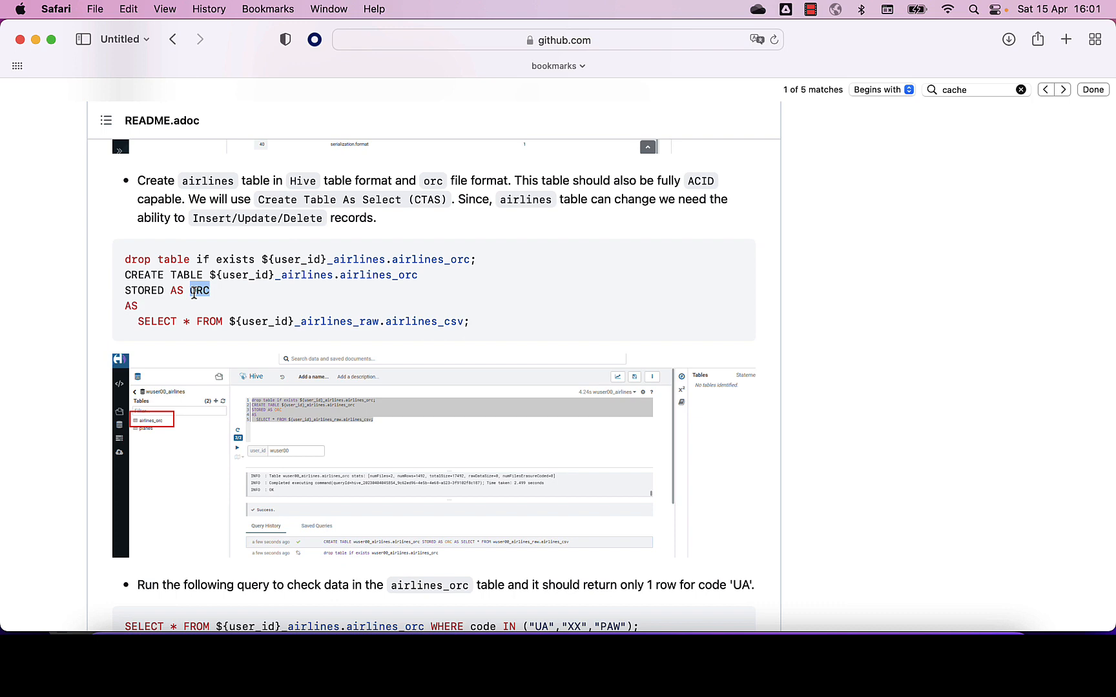
scroll(194, 294, down, 1)
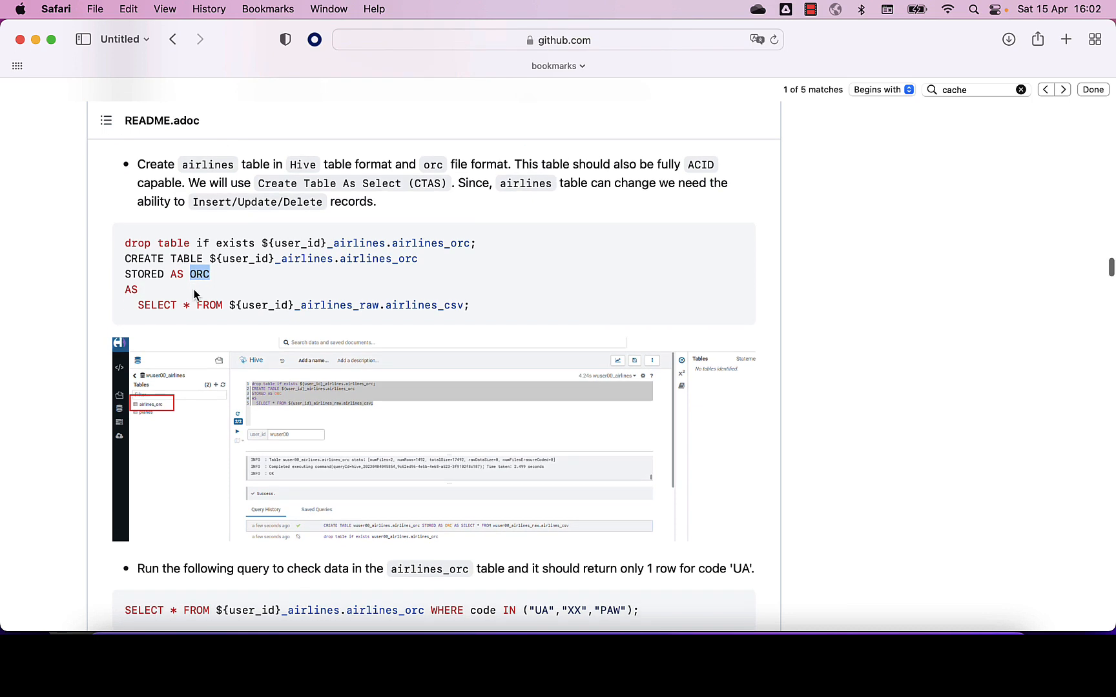
scroll(194, 295, down, 1)
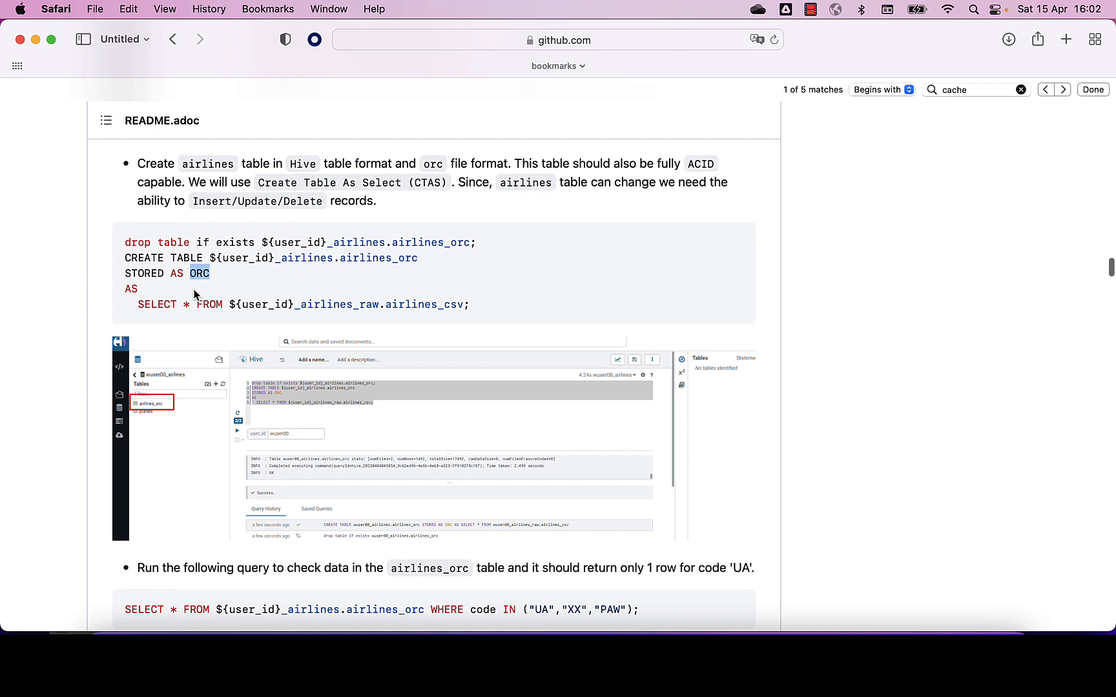
scroll(194, 294, down, 1)
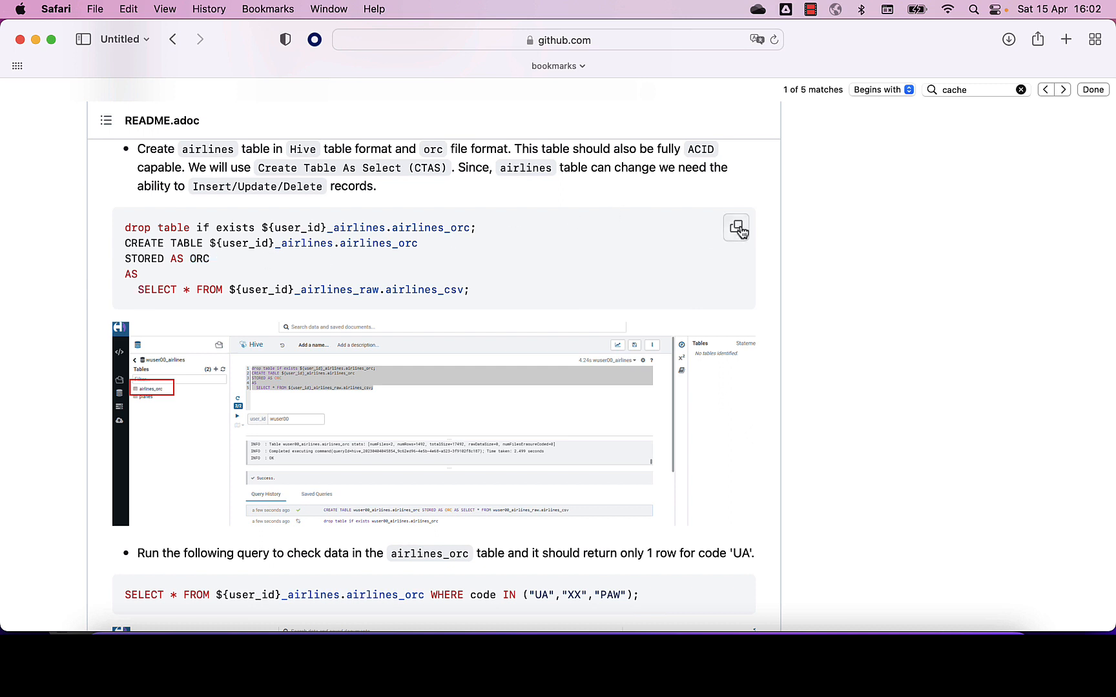
Copy the README's airlines_orc drop and CREATE TABLE statements and add them below the DESCRIBE statement in Hue's Hive editor in Chrome
click(737, 230)
key(super+Tab)
key(super+Tab)
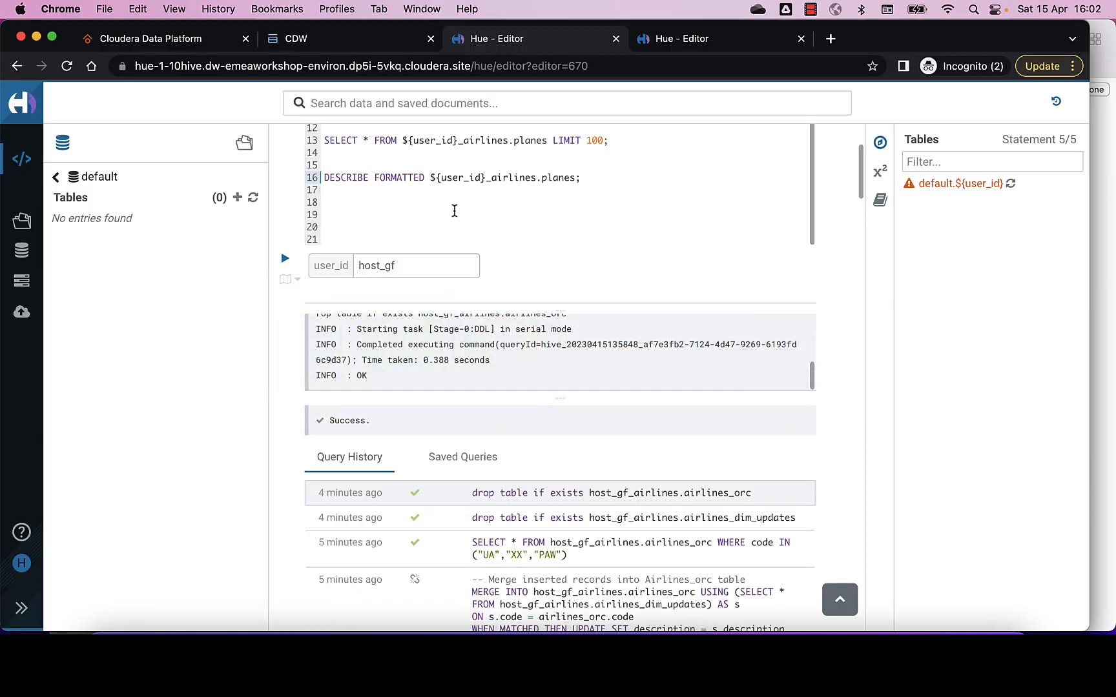
key(super+v)
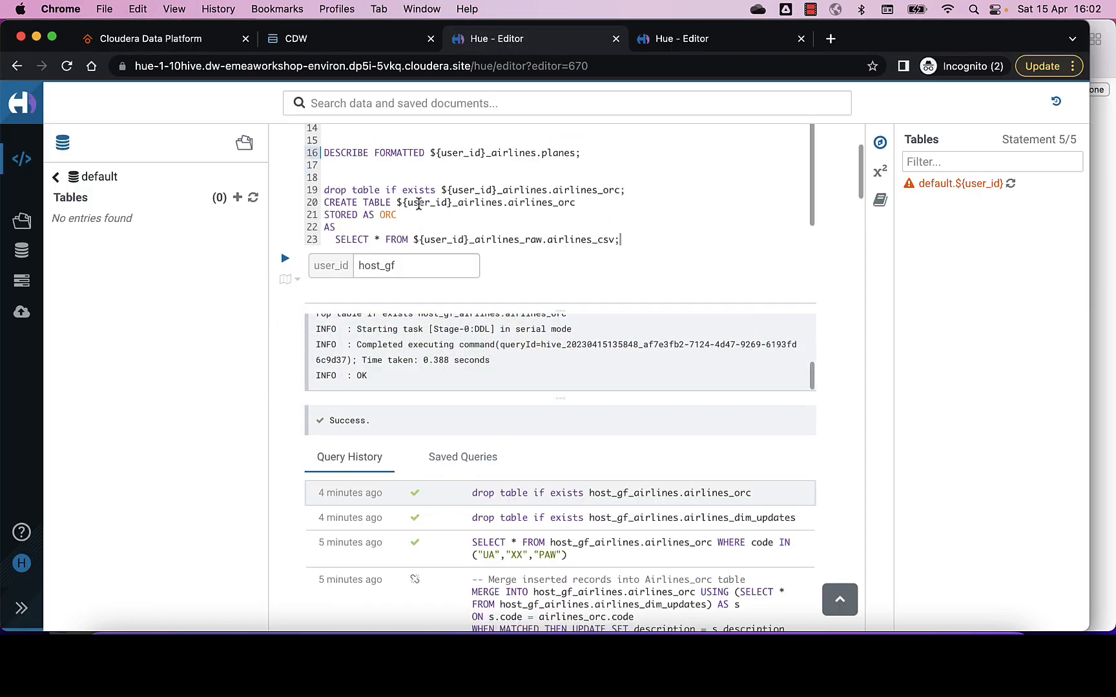
Run only the drop table and CREATE TABLE ${user_id}_airlines.airlines_orc STORED AS ORC statements together
click(360, 176)
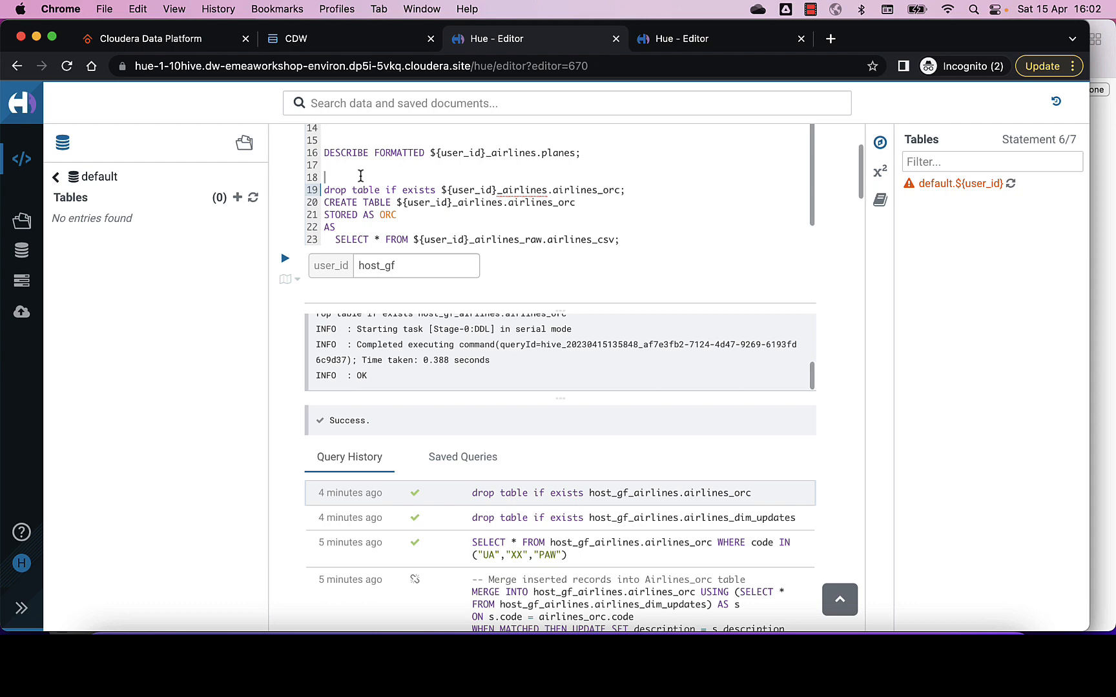
key(Down)
key(shift+Down)
key(shift+Down)
key(shift+Down)
key(shift+Down)
key(shift+Down)
key(shift+Down)
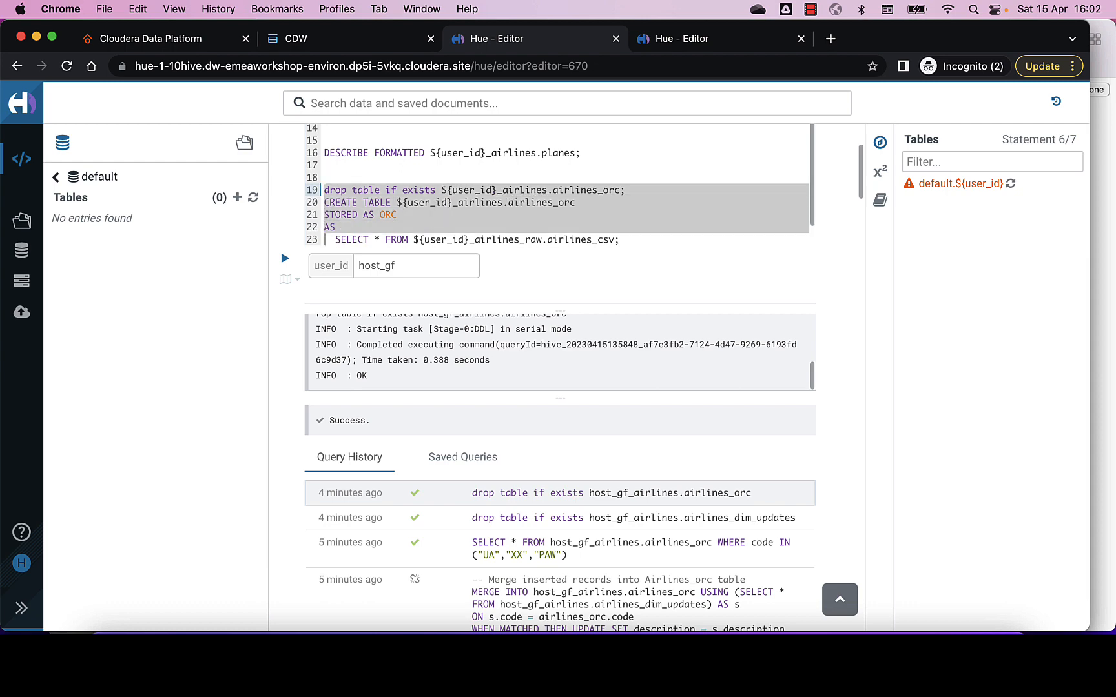
key(ctrl+Return)
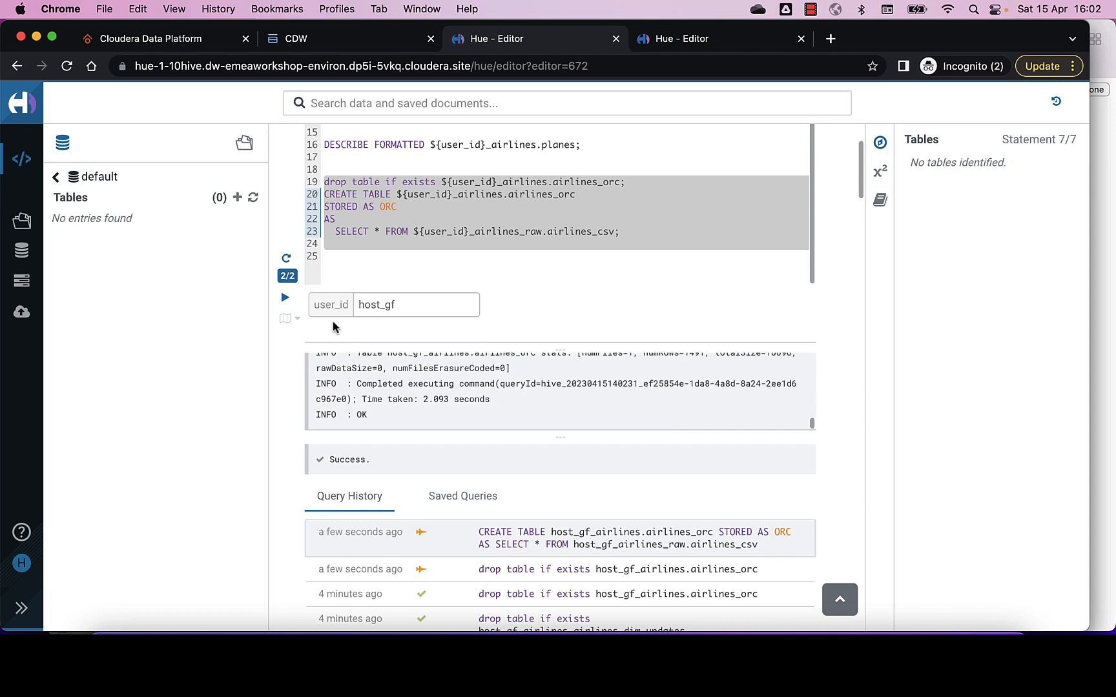
Copy the README query selecting codes "UA", "XX" and "PAW" from airlines_orc into the Hive editor in Chrome and run it
key(super+Tab)
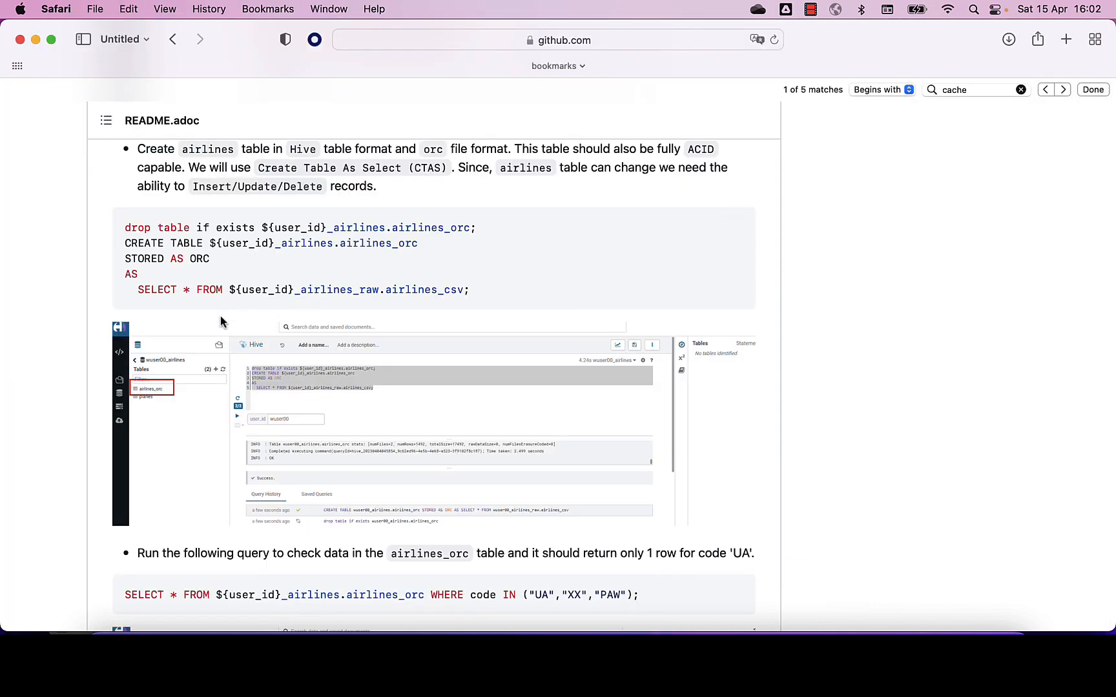
scroll(223, 323, down, 5)
triple_click(281, 456)
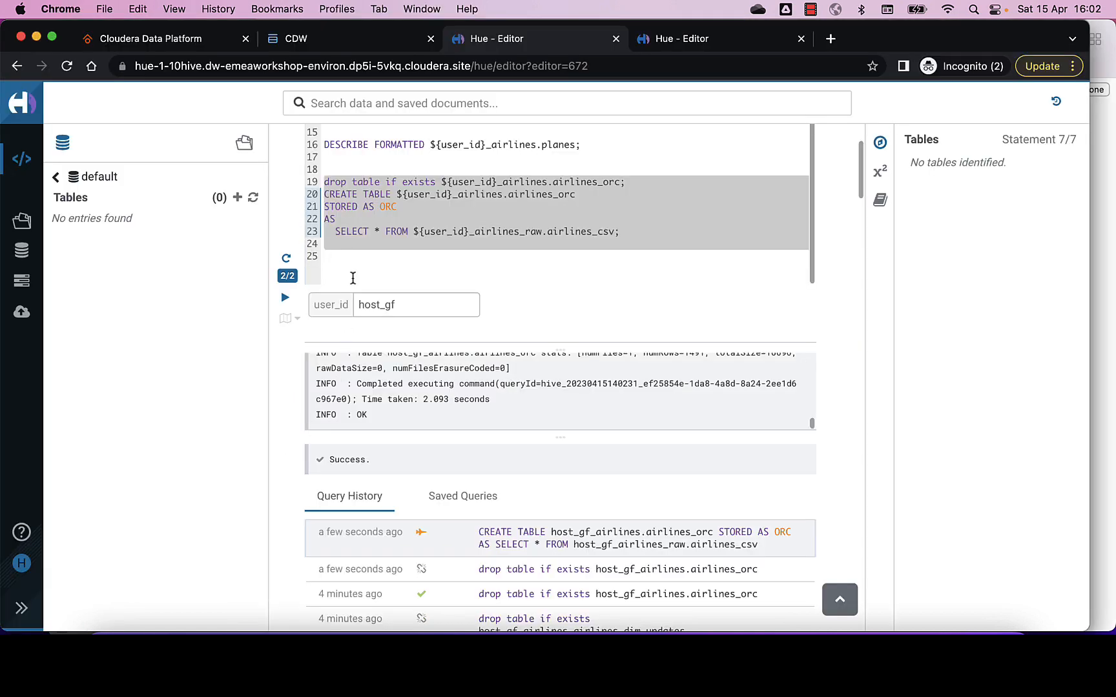
click(351, 279)
key(Return)
key(super+v)
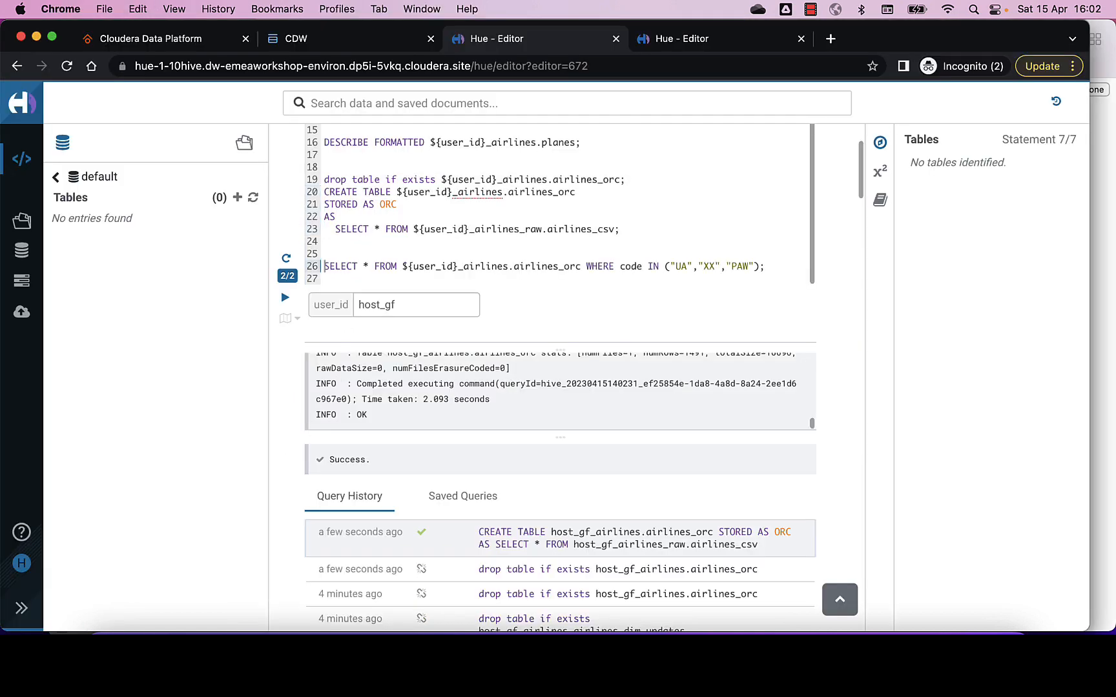
key(super+Return)
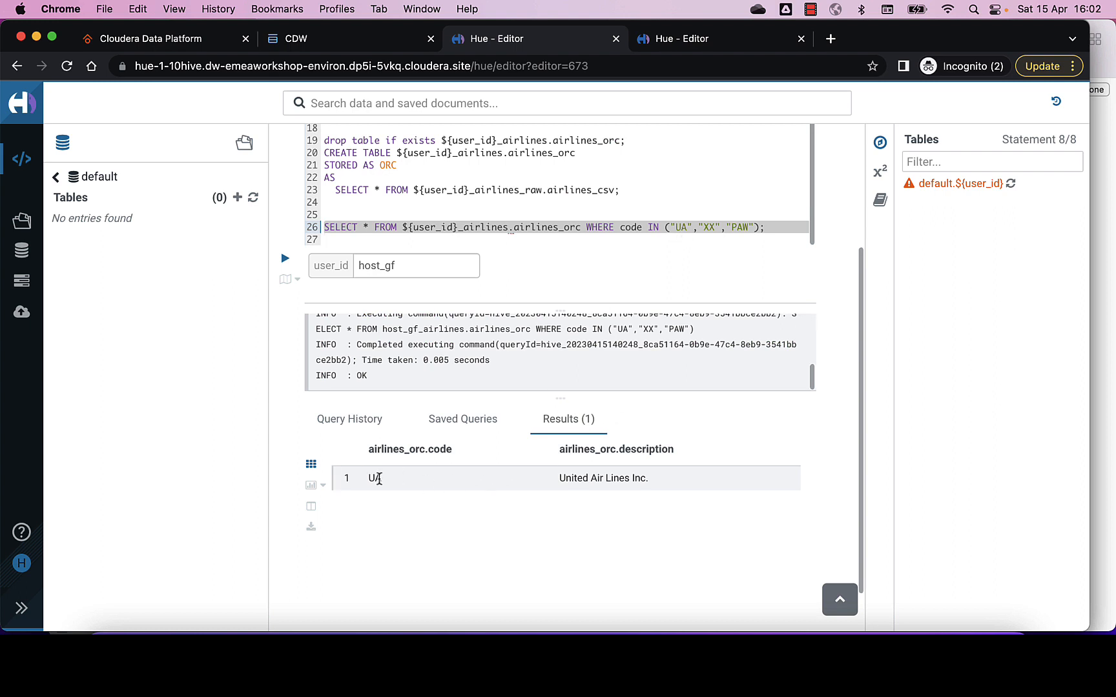
click(710, 231)
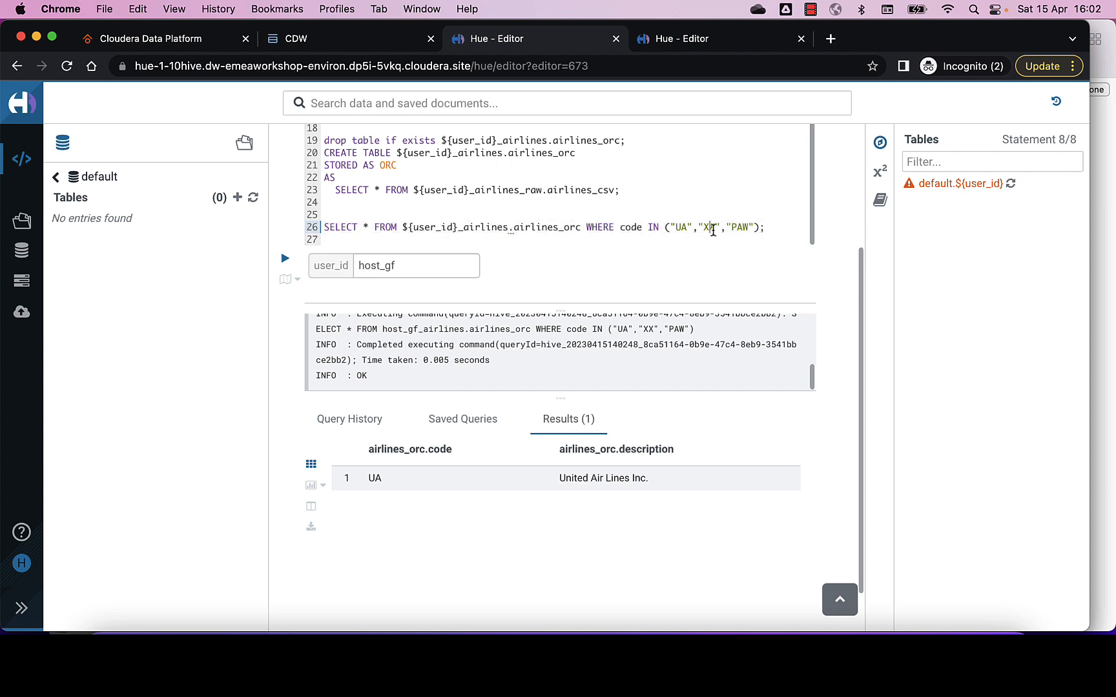
Copy the README's INSERT INTO airlines_orc statement with the values "PAW","Paradise Air" in Safari
click(769, 228)
scroll(769, 228, down, 1)
key(super+Tab)
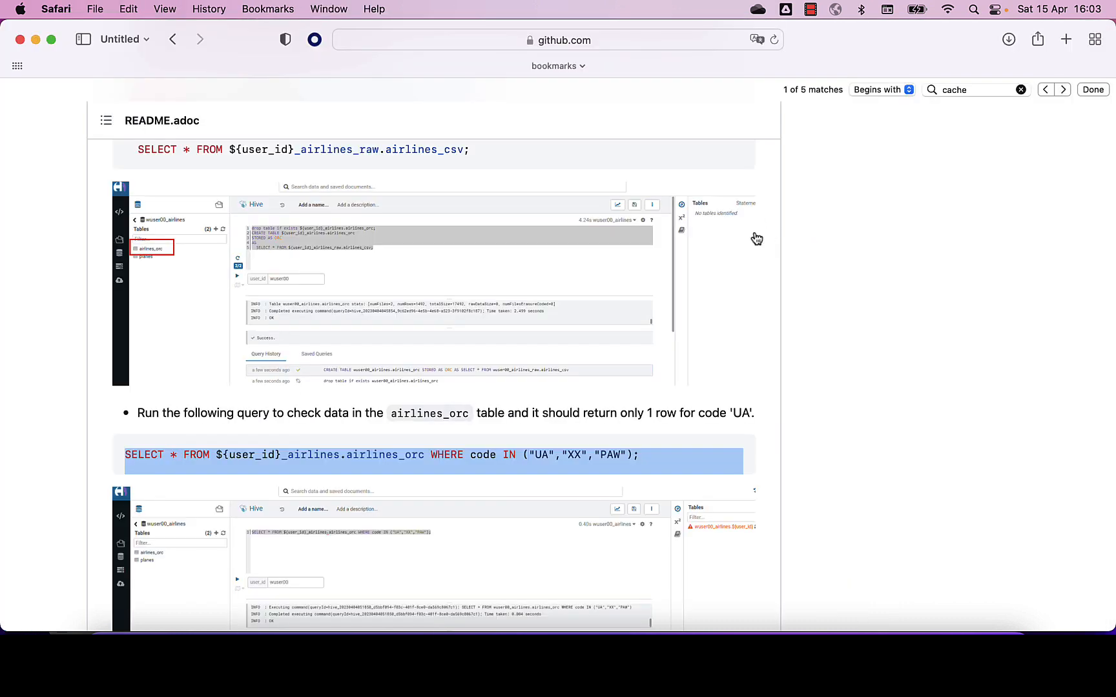
scroll(413, 399, down, 5)
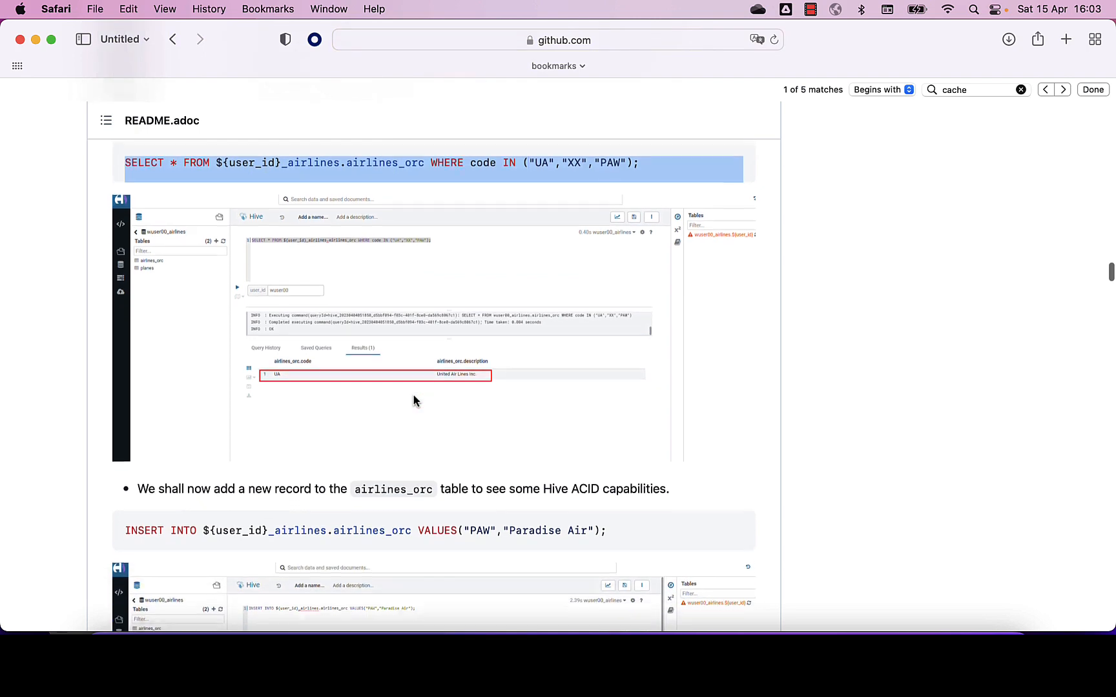
scroll(413, 400, down, 2)
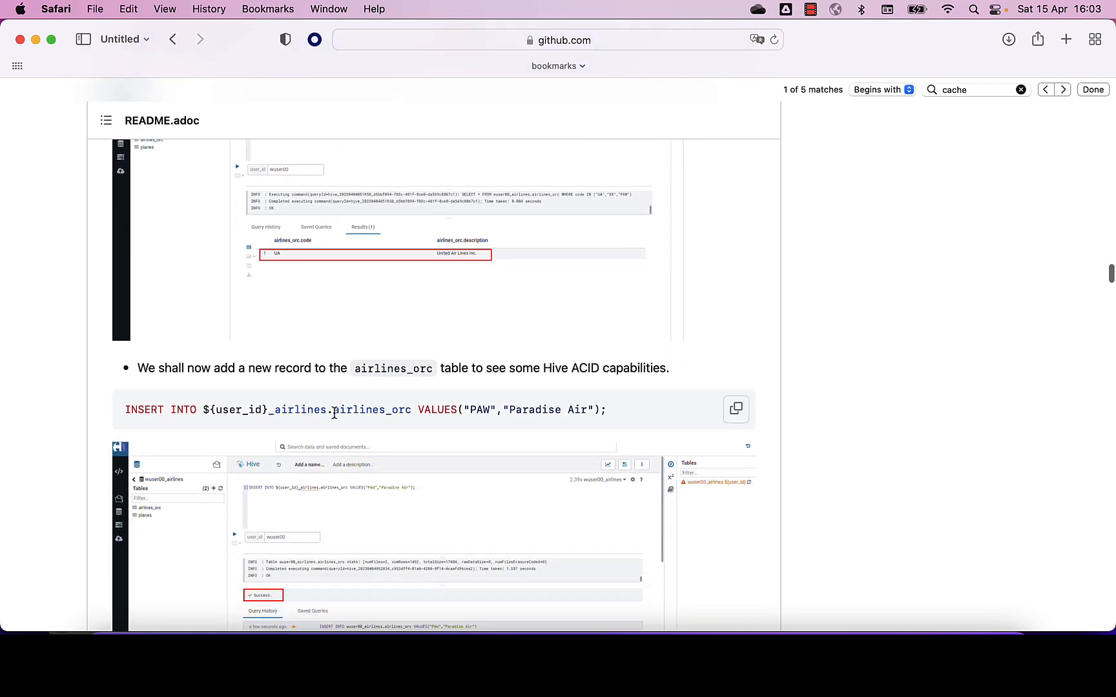
triple_click(334, 413)
key(super+c)
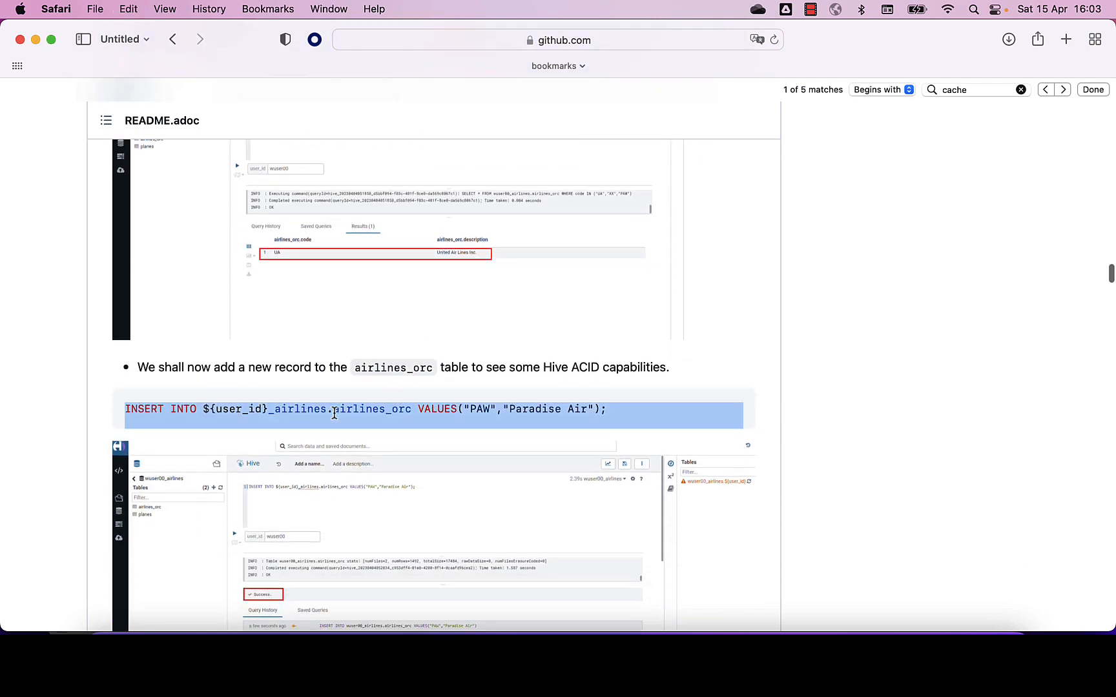
scroll(336, 408, down, 2)
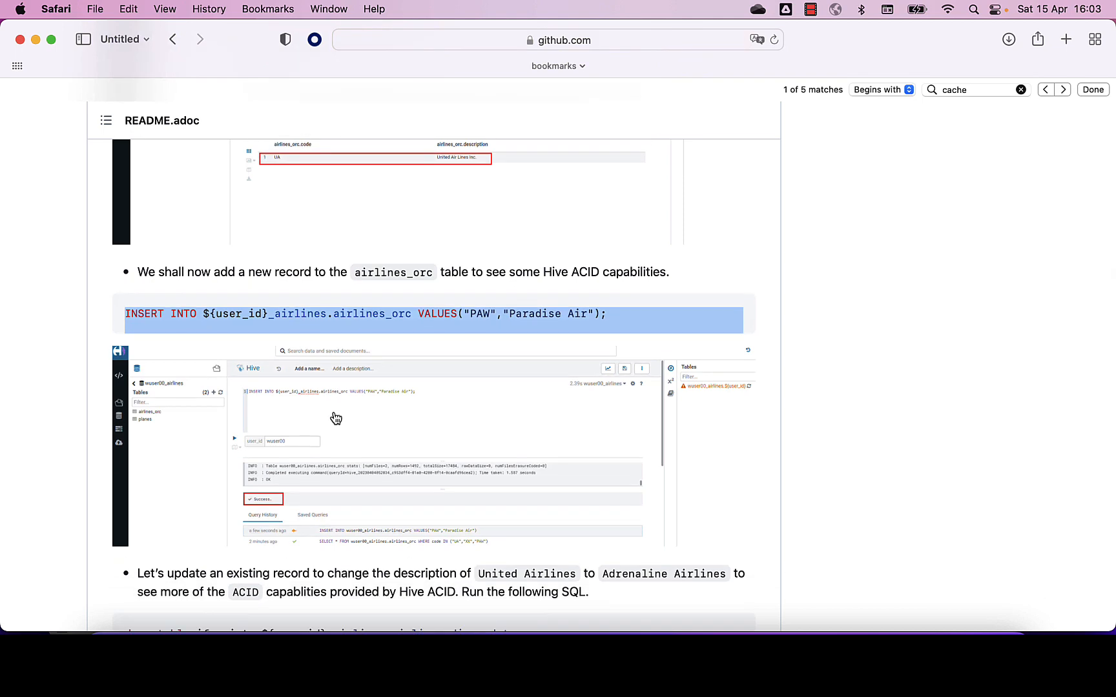
Paste the INSERT statement below the airlines_orc SELECT query in Hue's Hive editor in Chrome and run only that statement
key(super+Tab)
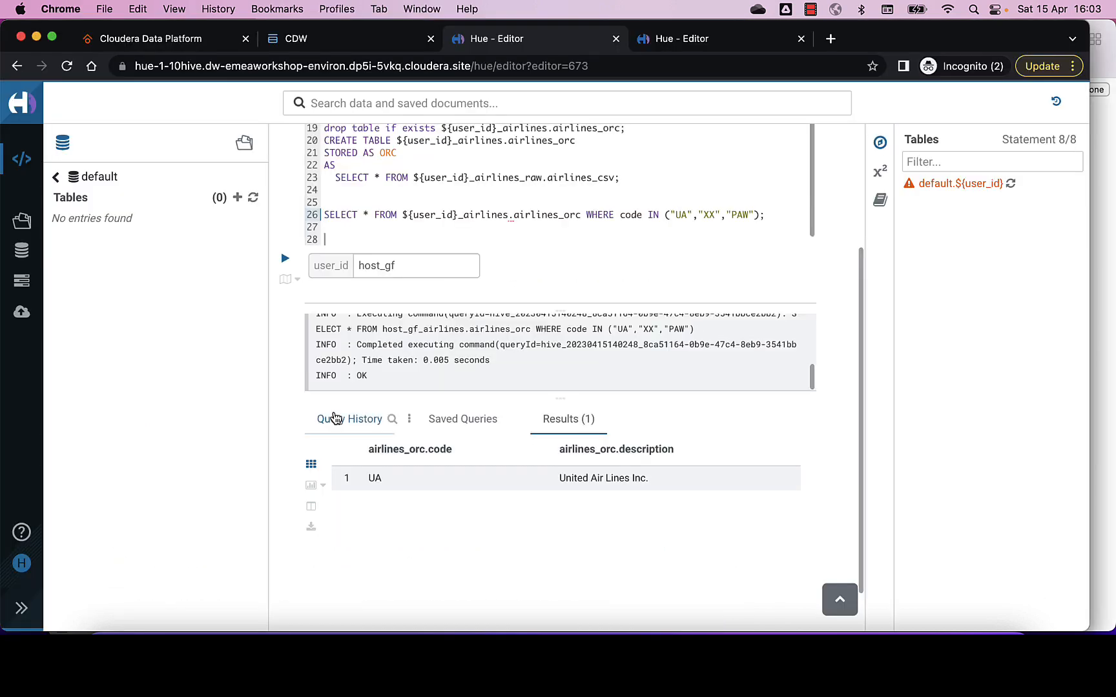
click(377, 239)
key(super+v)
key(Up)
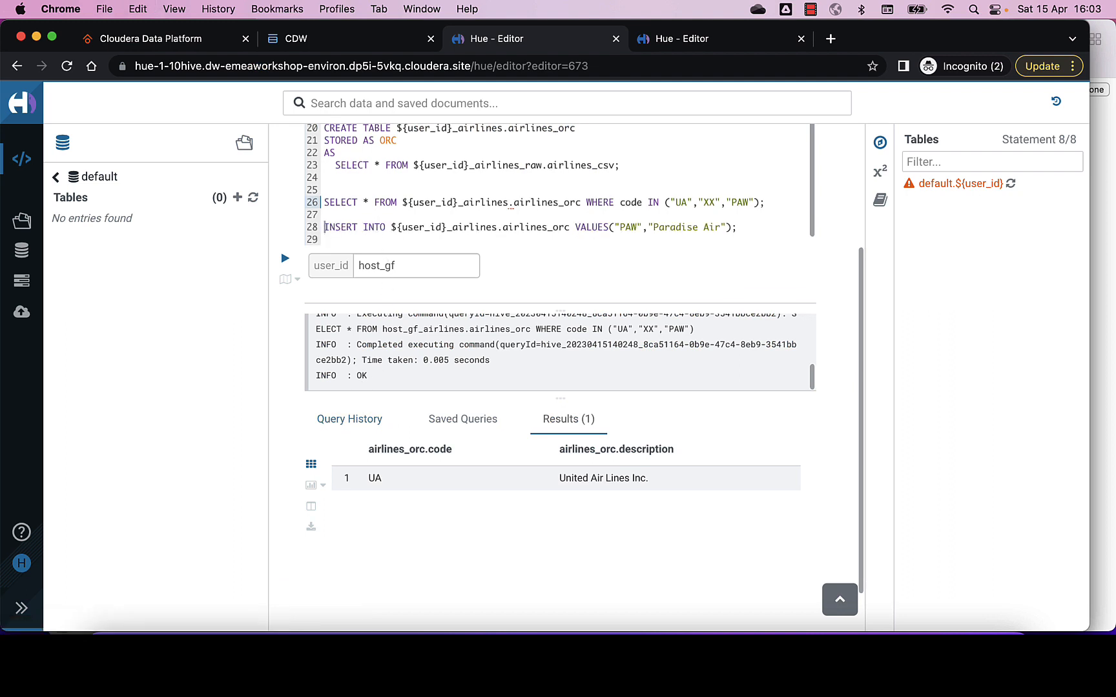
key(shift+Down)
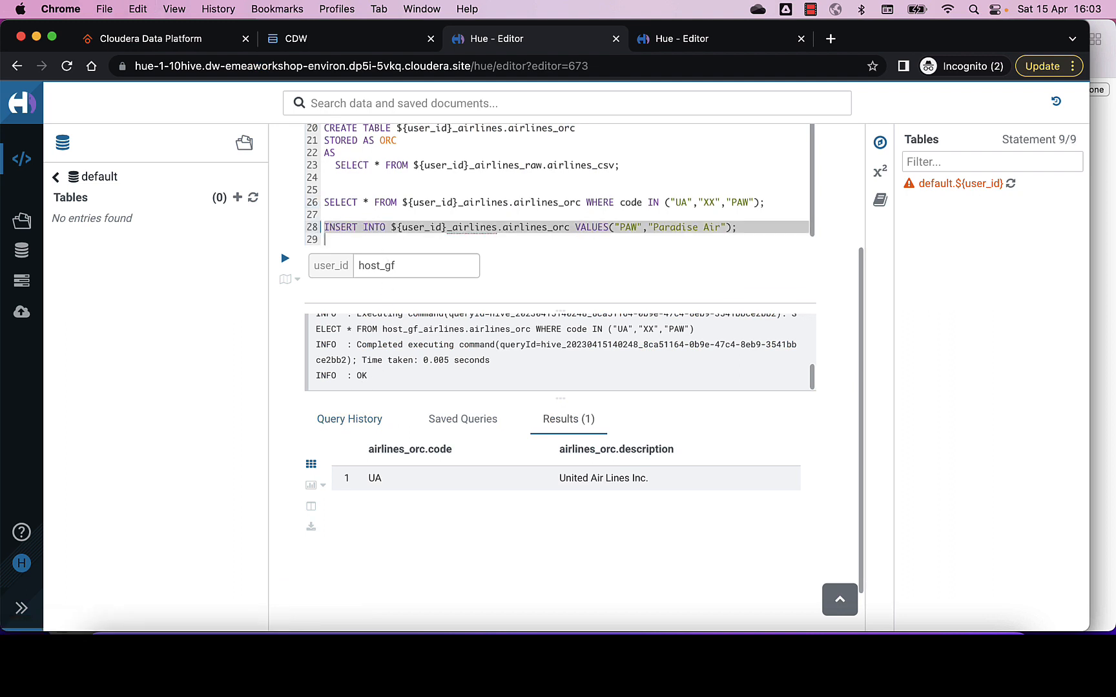
key(ctrl+Return)
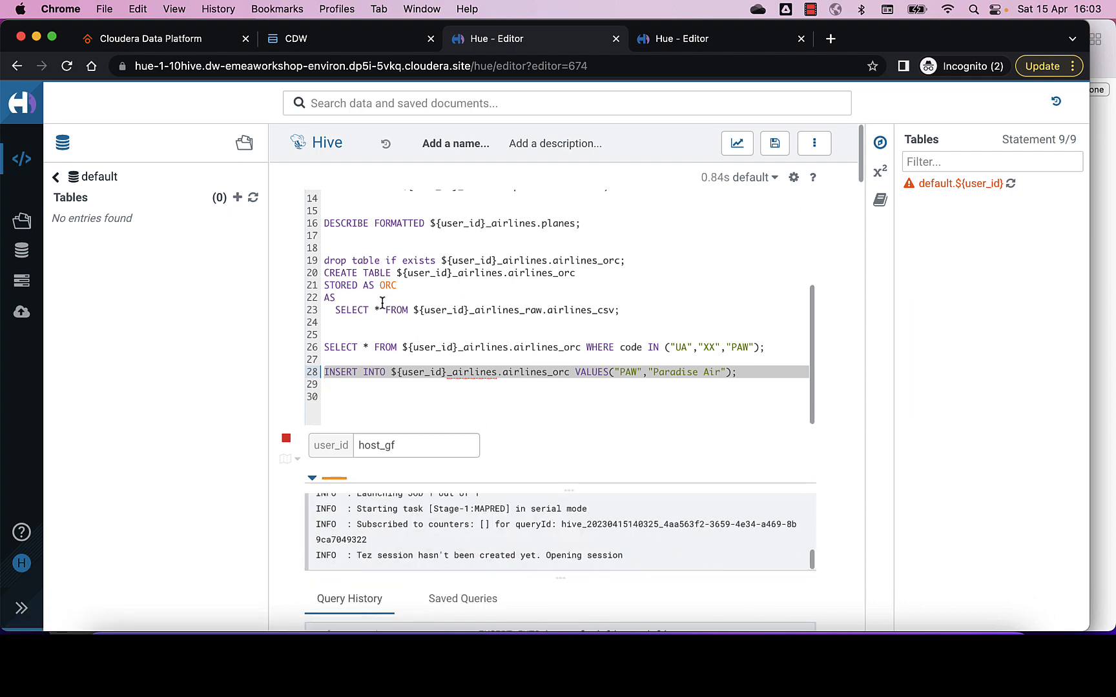
Rerun the airlines_orc query for codes "UA", "XX" and "PAW" in the Hive editor and check the returned rows
key(super+Tab)
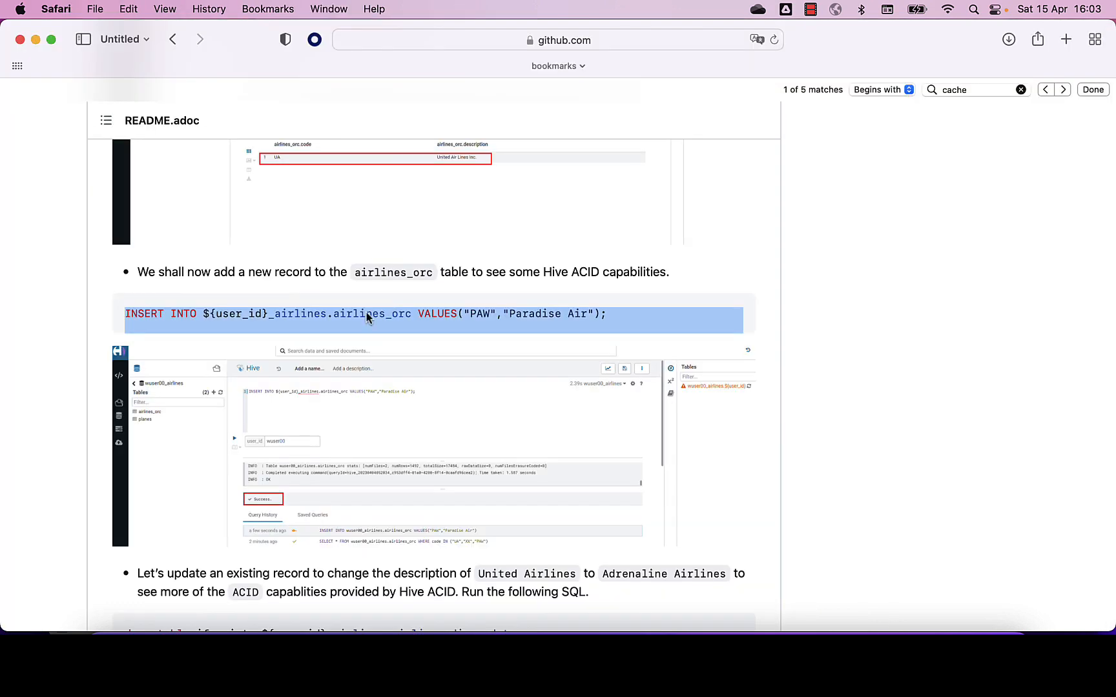
scroll(294, 365, down, 1)
key(super+Tab)
click(346, 350)
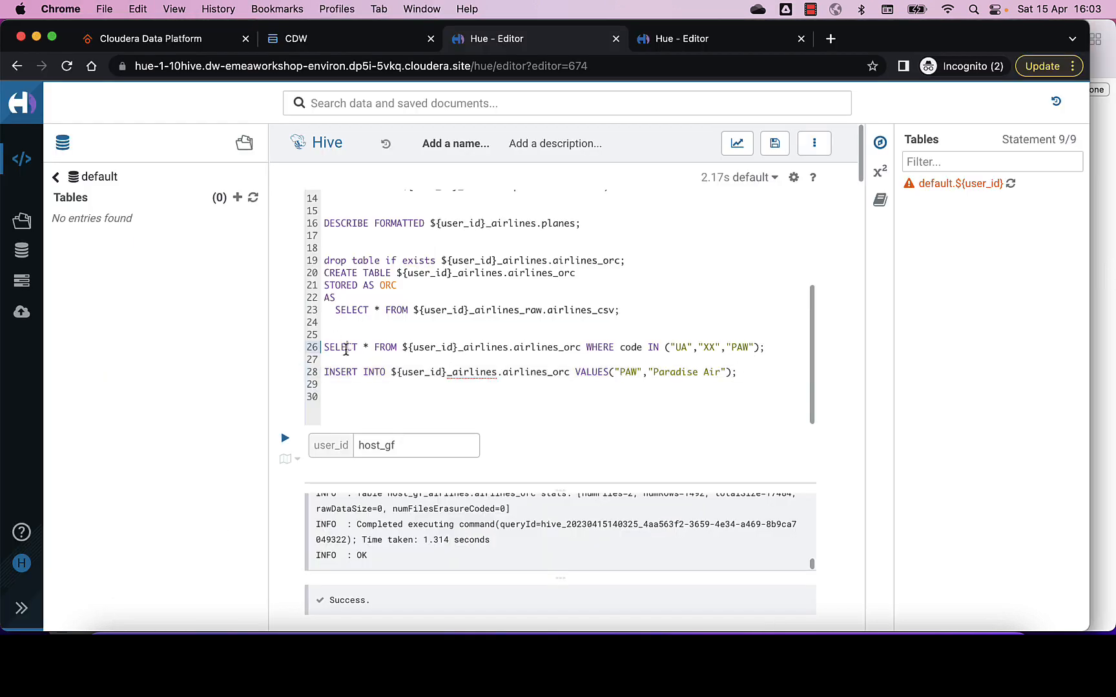
key(ctrl+Return)
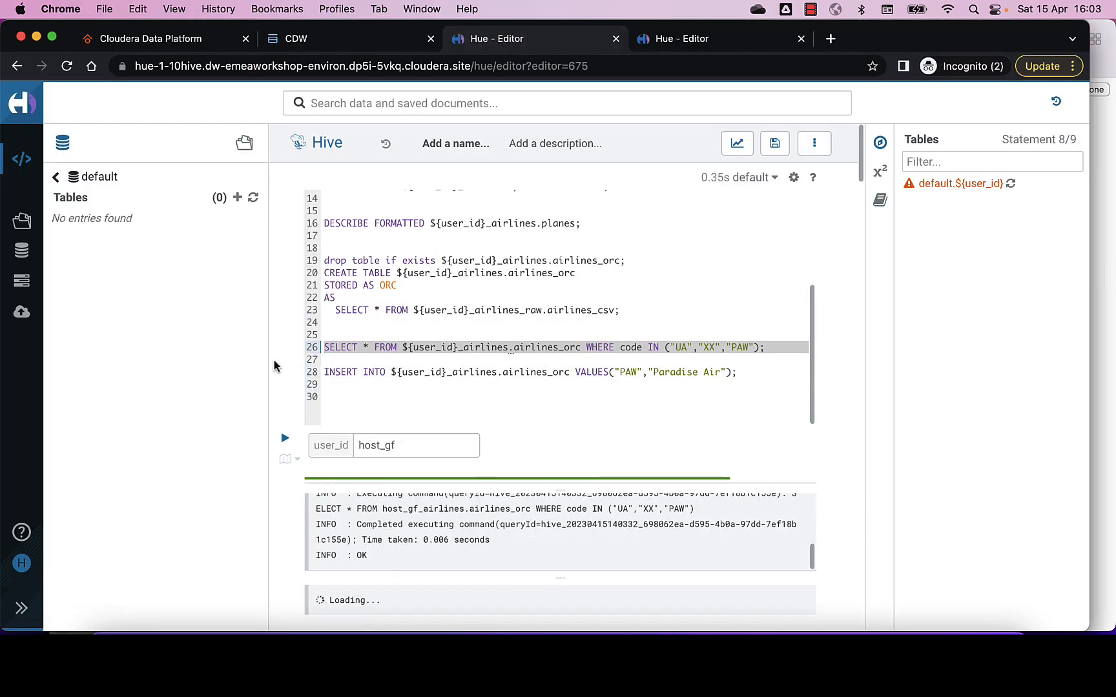
scroll(274, 366, down, 4)
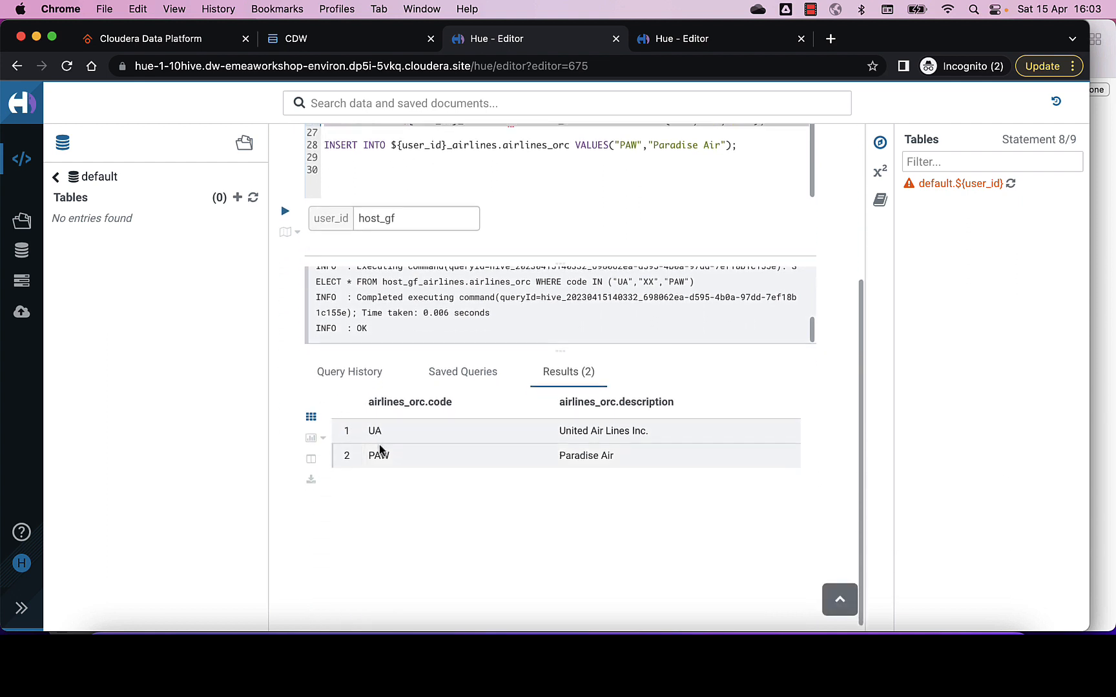
scroll(387, 265, up, 2)
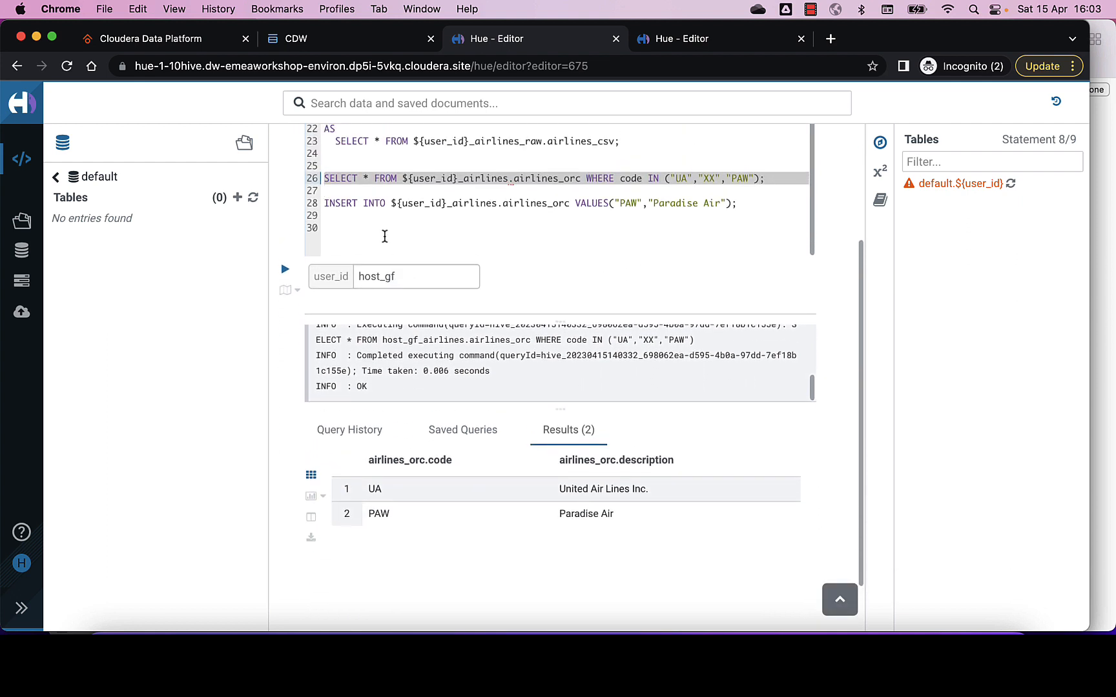
Read the README's SQL in Safari for the airlines_dim_updates table, its UA and XX inserts, and the merge into airlines_orc
click(384, 236)
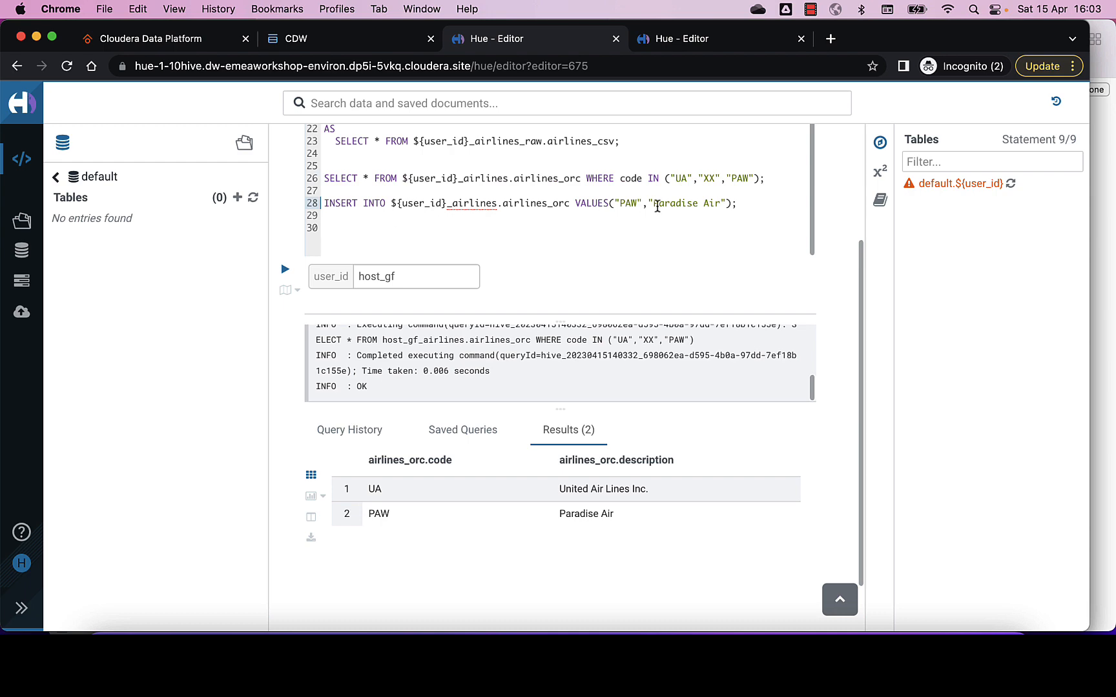
key(super+Tab)
scroll(198, 429, down, 5)
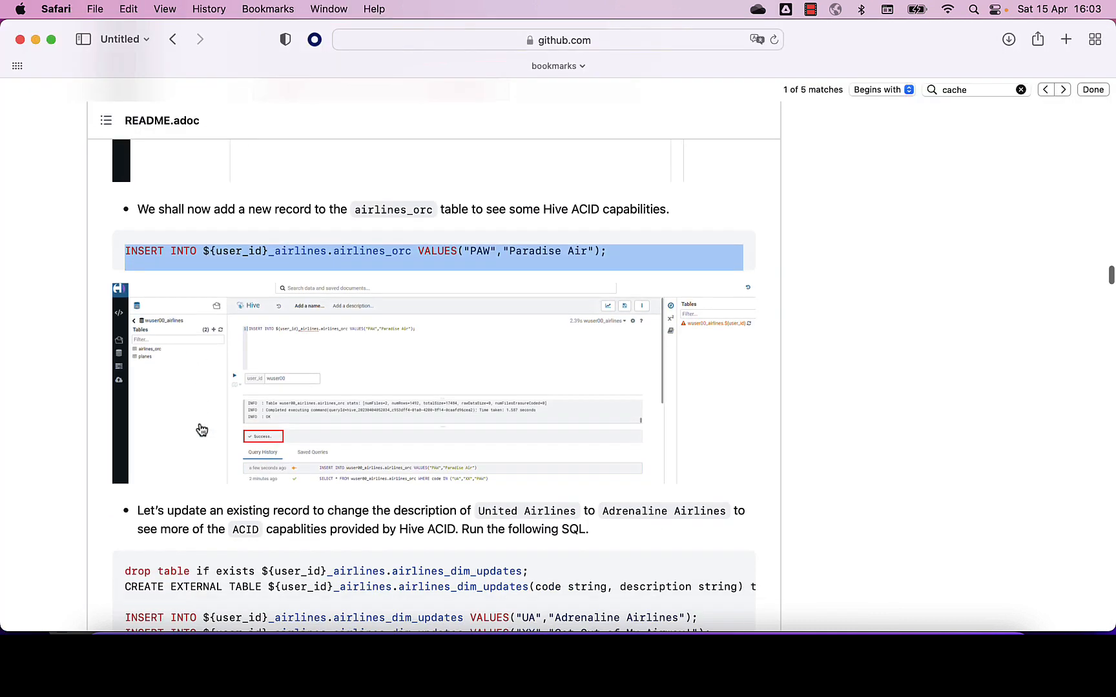
scroll(200, 422, down, 1)
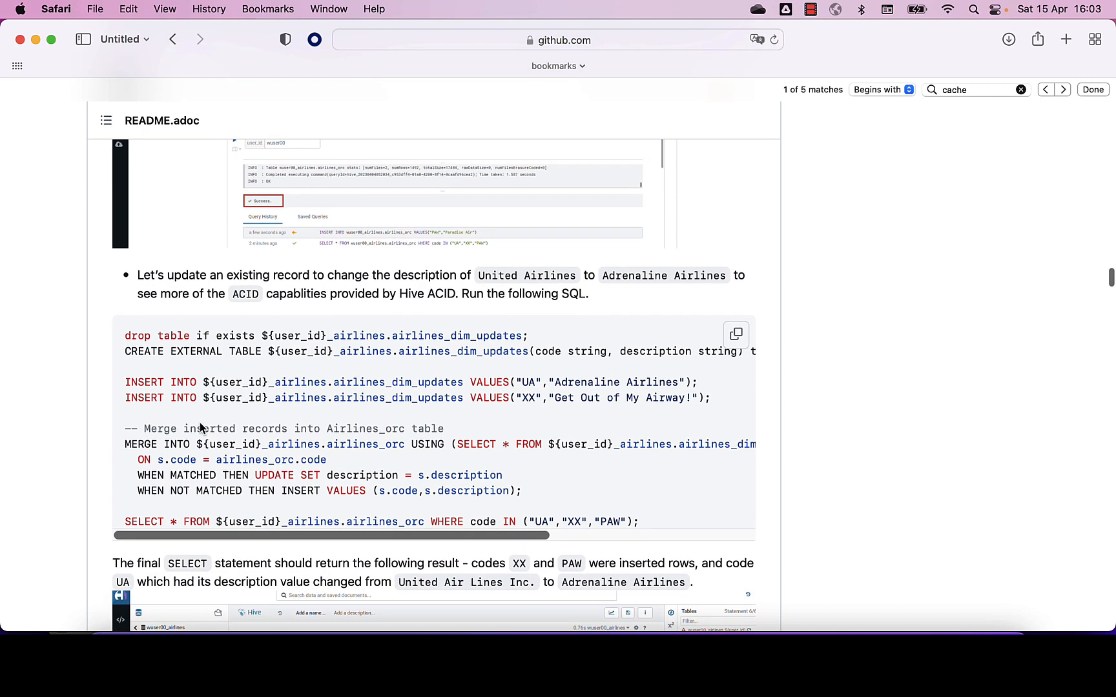
scroll(199, 423, down, 1)
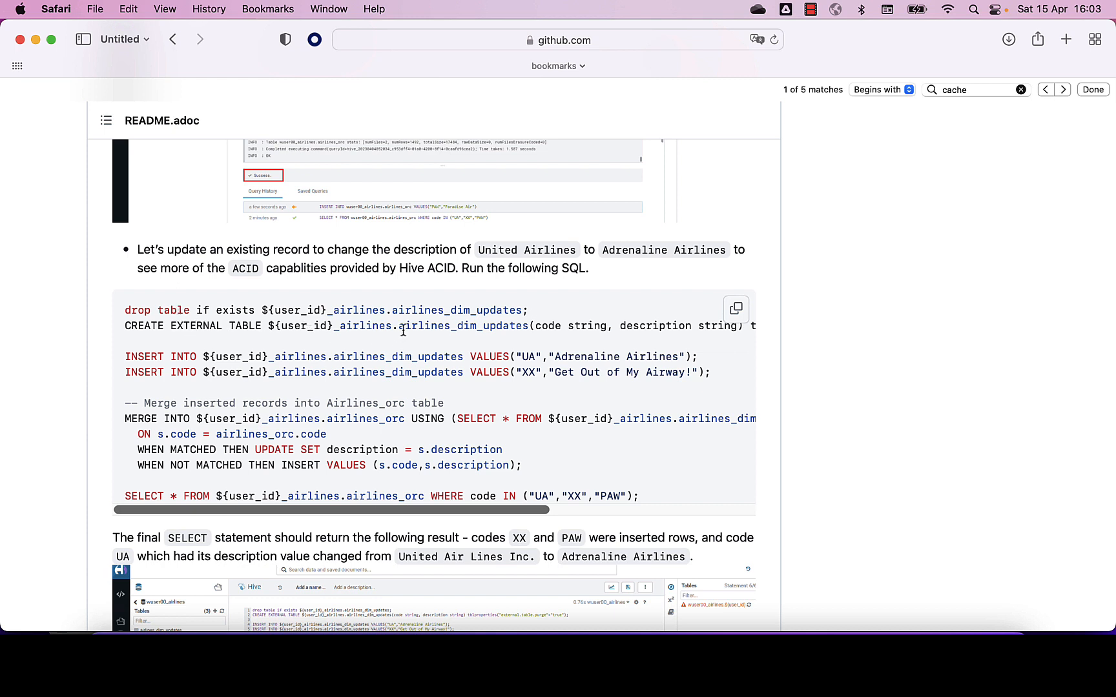
drag(398, 311, 520, 312)
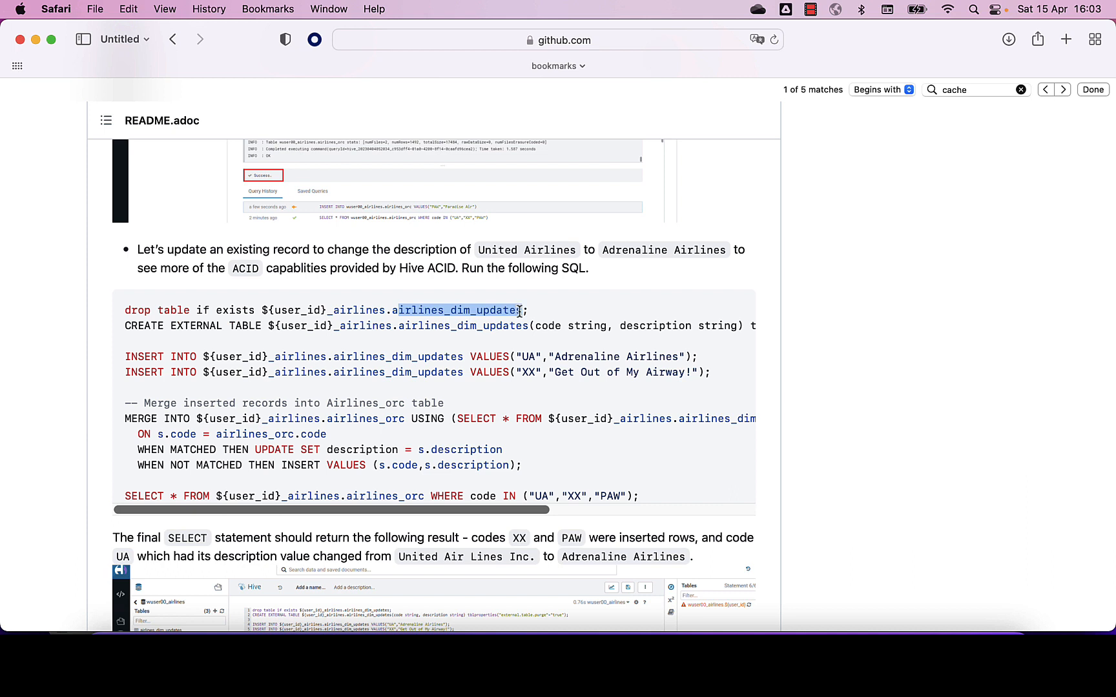
click(161, 353)
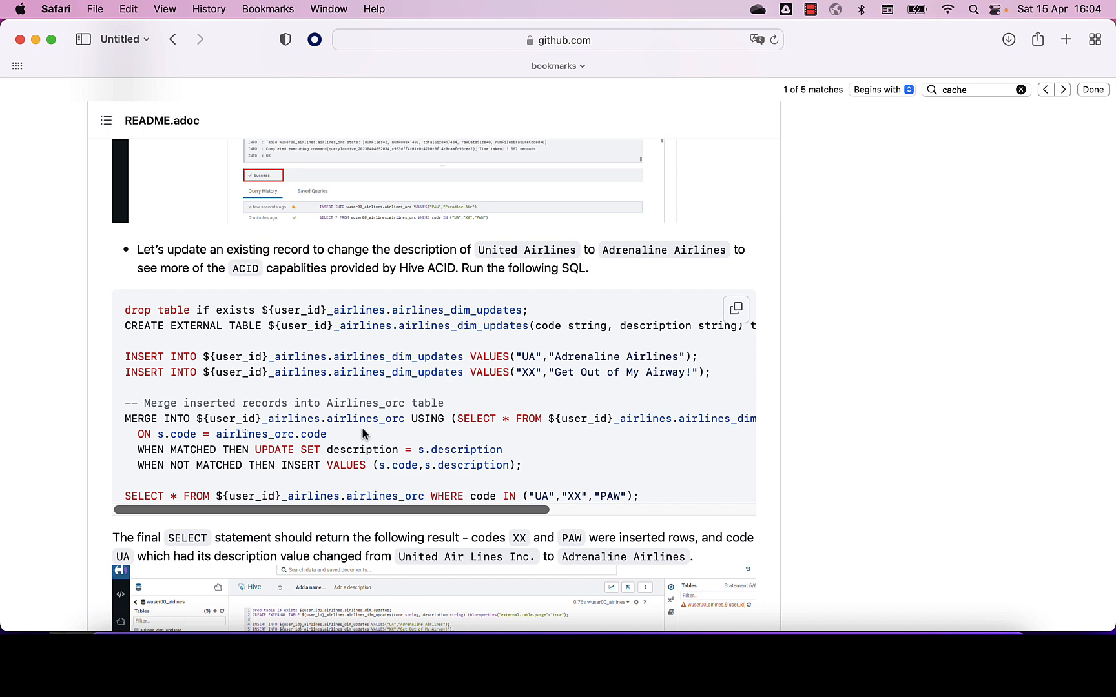
scroll(317, 434, down, 1)
scroll(317, 434, down, 1)
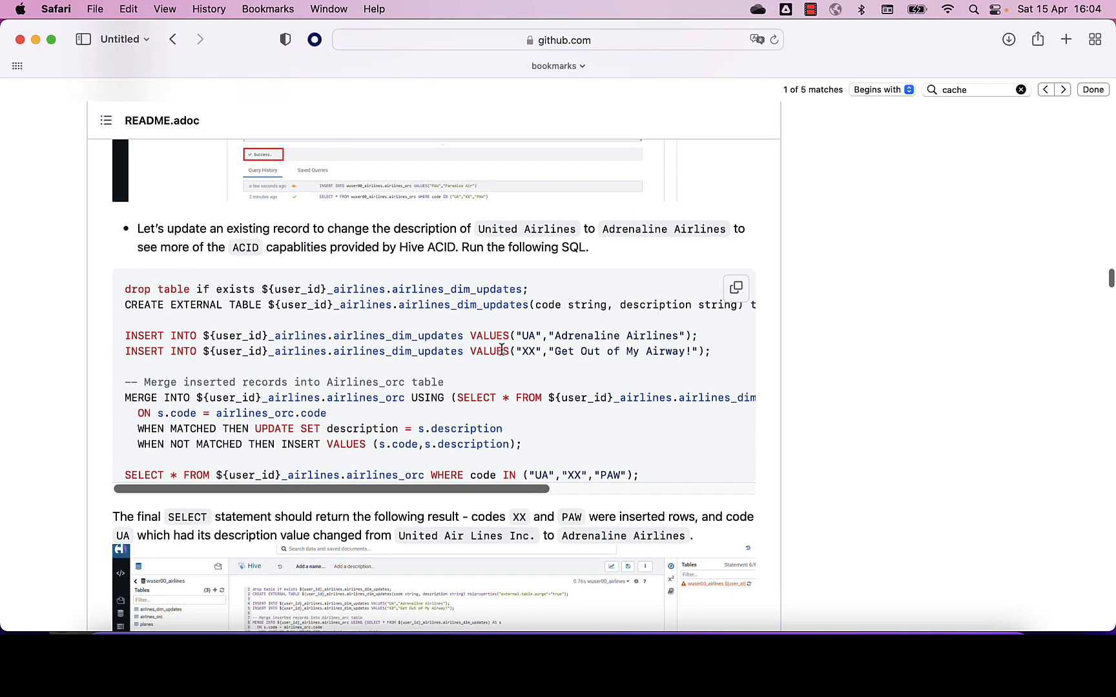
double_click(529, 336)
drag(555, 336, 681, 339)
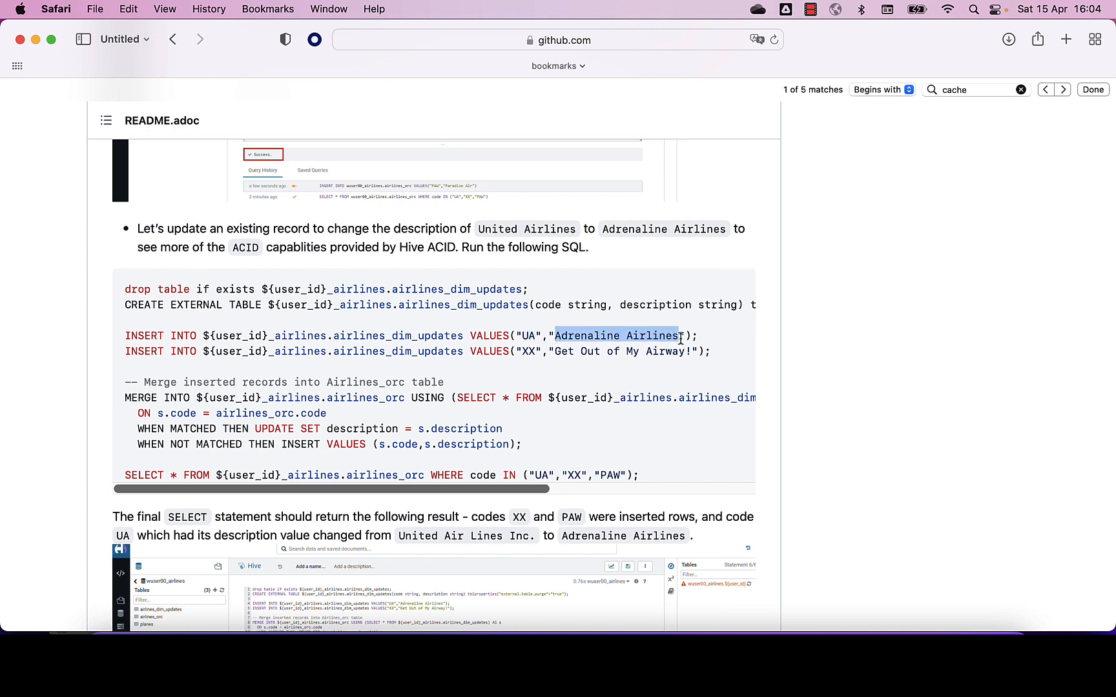
double_click(528, 350)
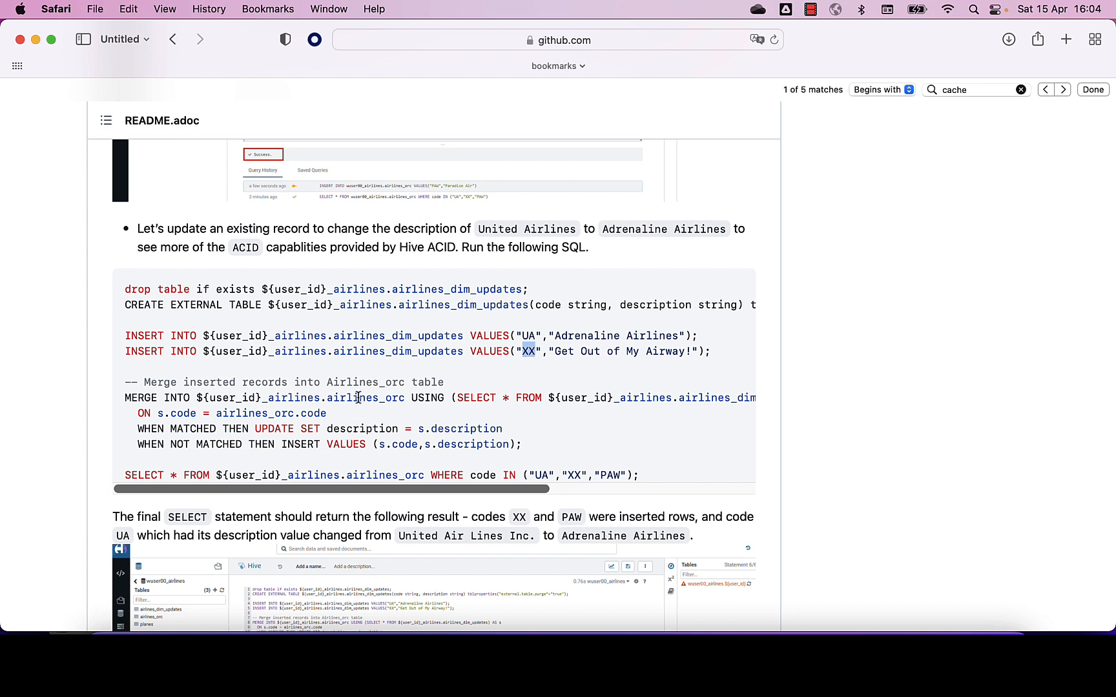
click(540, 355)
Copy the README's whole airlines_dim_updates and MERGE code block and add it below the INSERT statement in Hue's Hive editor in Chrome
click(736, 290)
key(super+Tab)
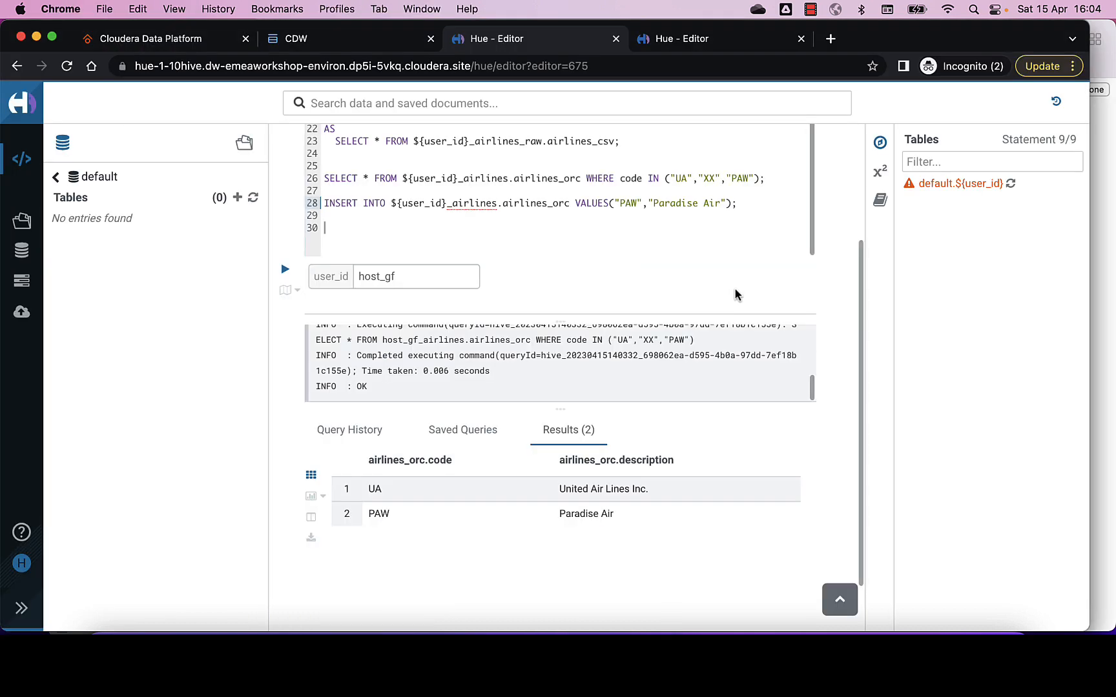
click(596, 254)
key(super+v)
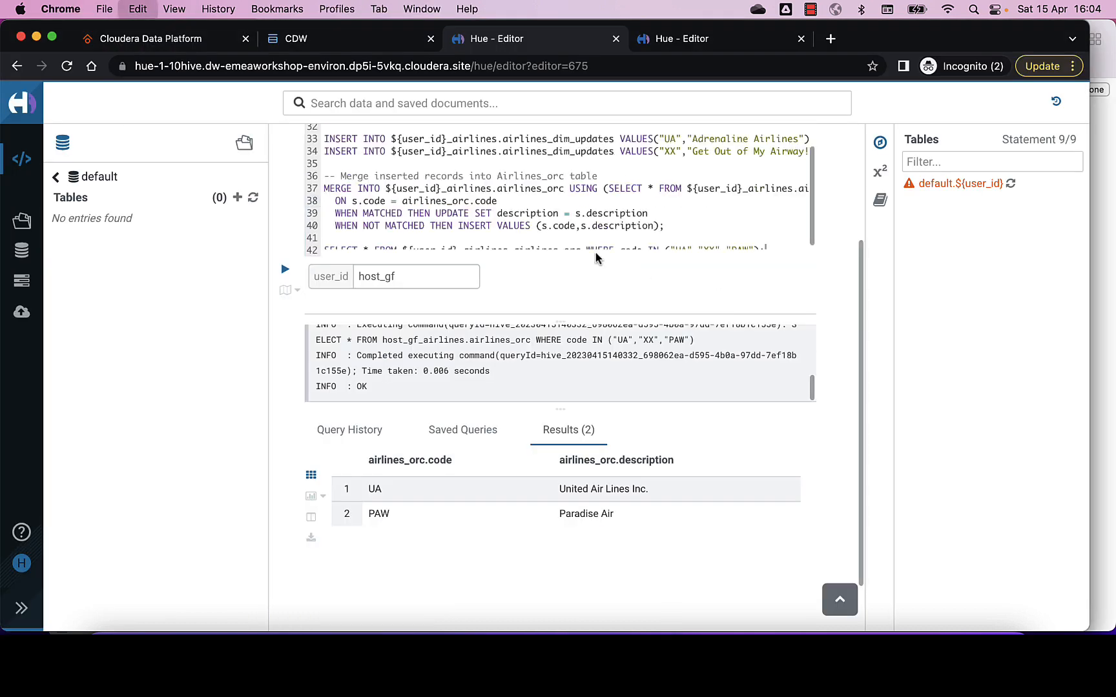
scroll(484, 215, up, 2)
scroll(484, 215, up, 1)
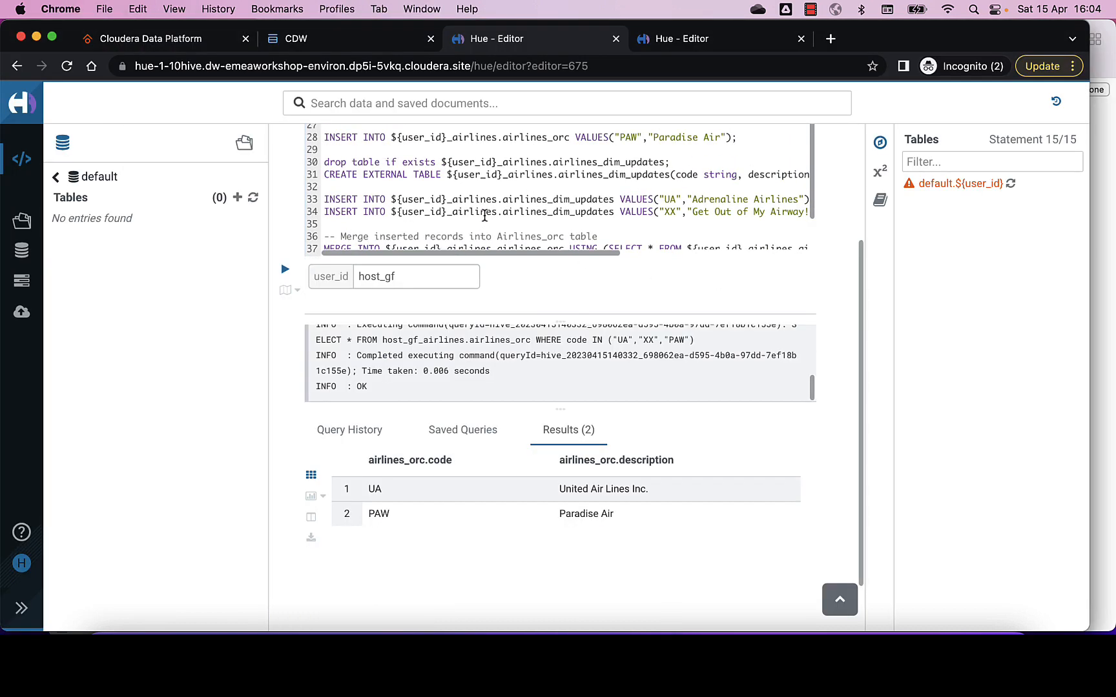
scroll(485, 215, up, 3)
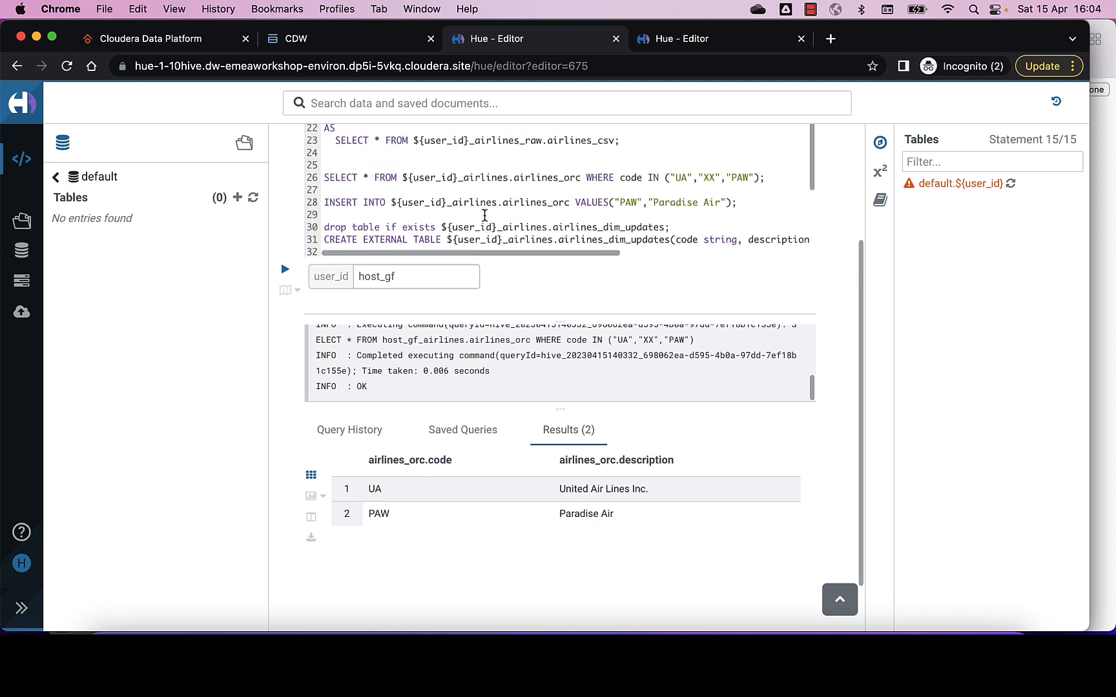
scroll(470, 191, down, 3)
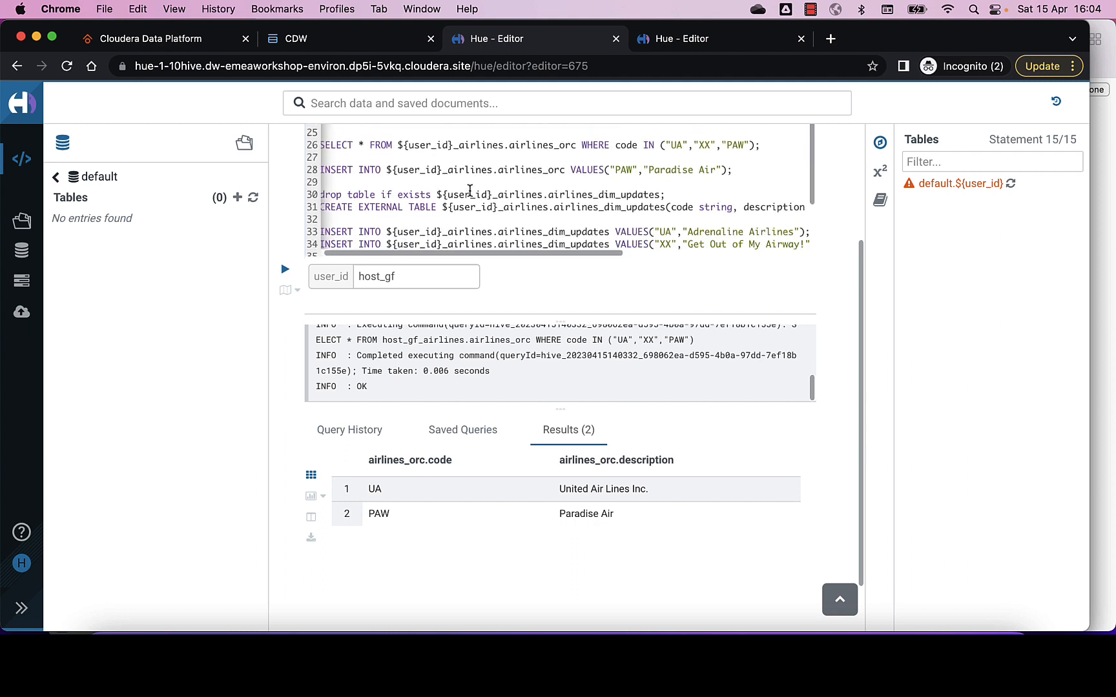
Run only the drop table, CREATE EXTERNAL TABLE and two INSERT statements for airlines_dim_updates together
click(490, 172)
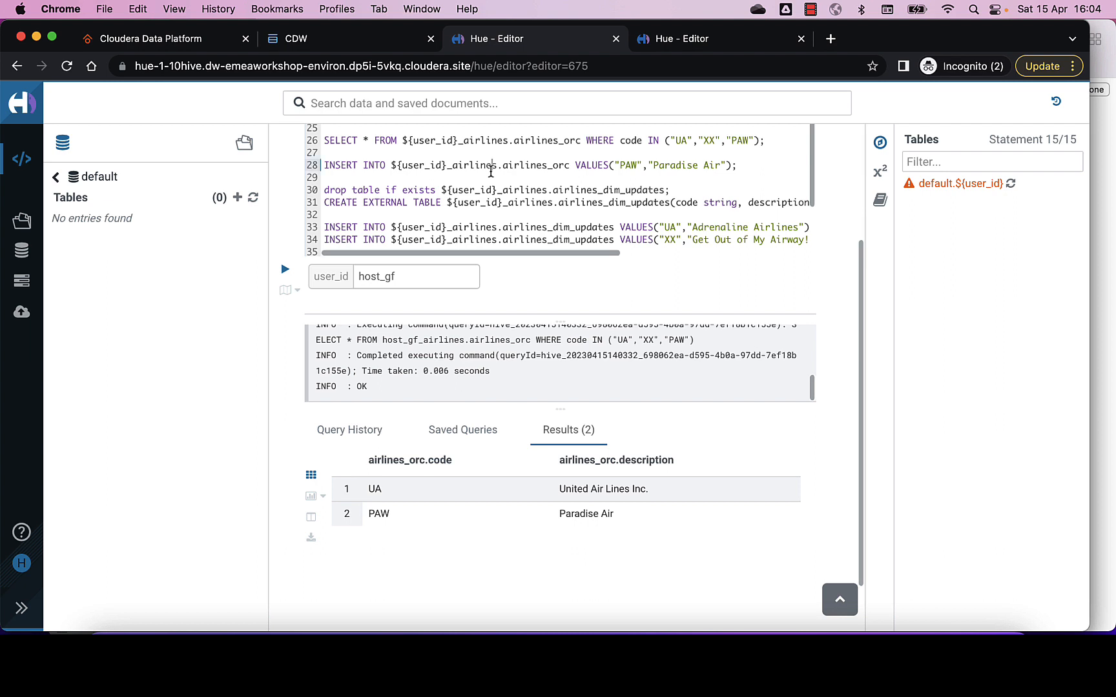
key(Down)
key(Down)
key(shift+Down)
key(shift+Down)
key(shift+Down)
key(shift+Down)
key(shift+Down)
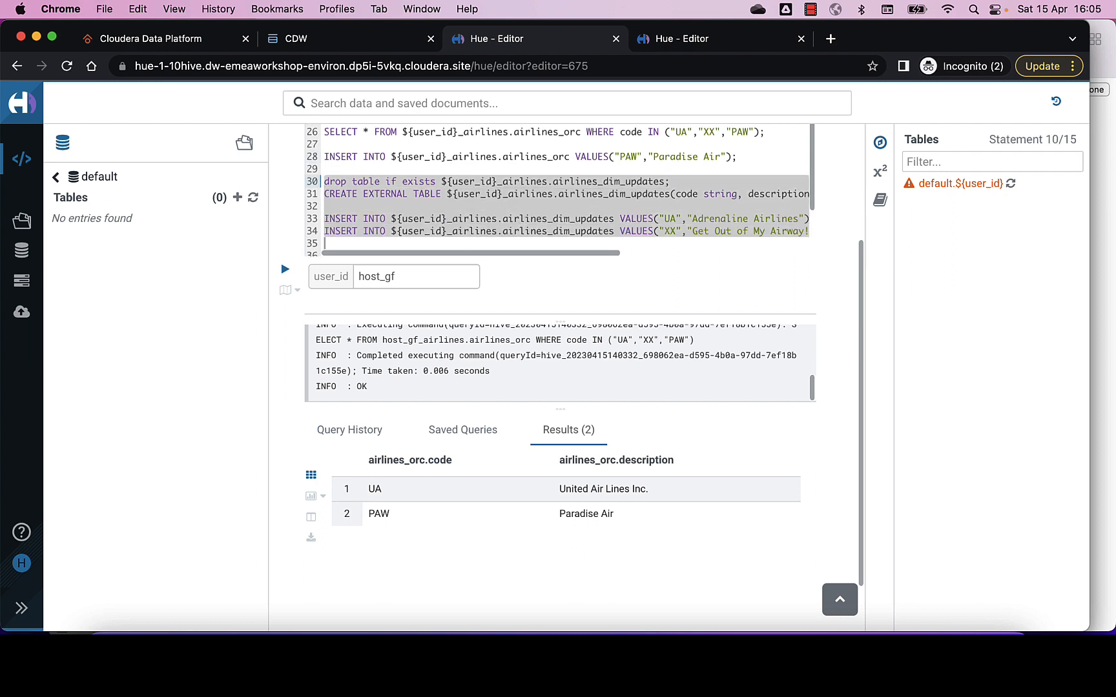
key(ctrl+Return)
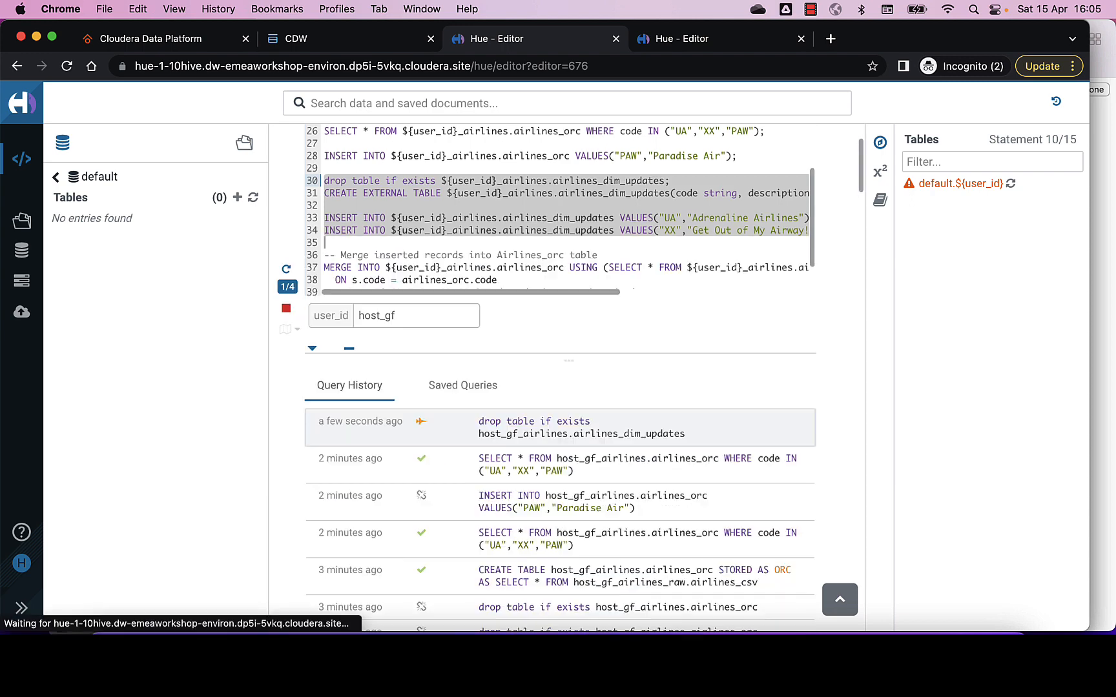
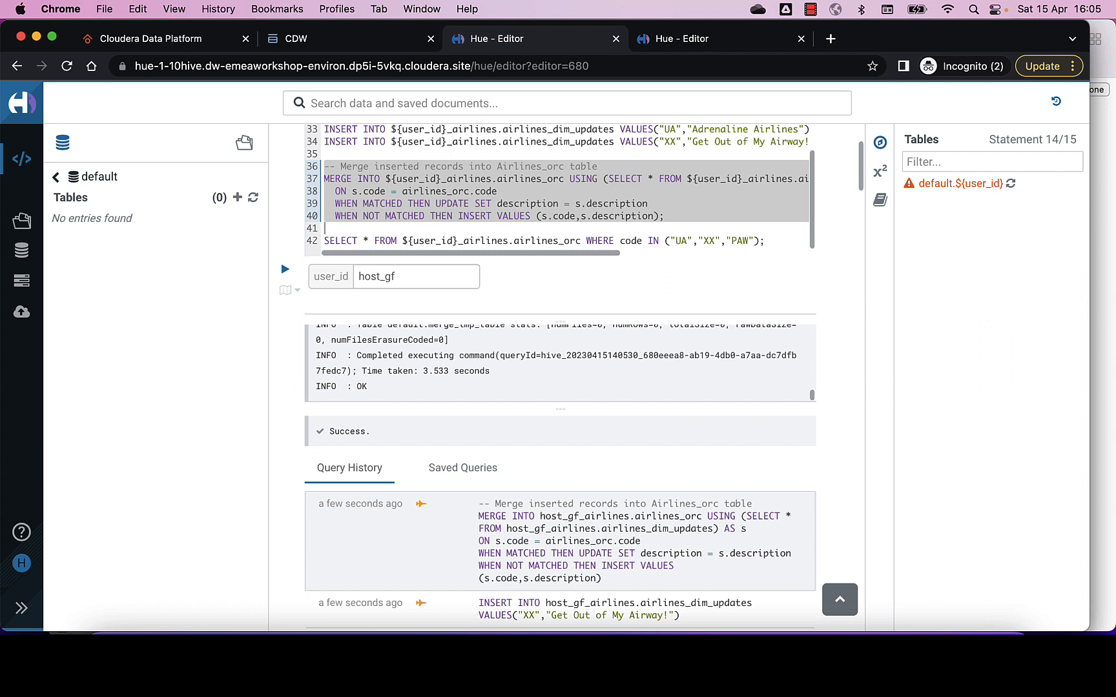
Run only the final SELECT on airlines_orc for codes "UA", "XX" and "PAW" below the MERGE statement
click(325, 240)
key(shift+End)
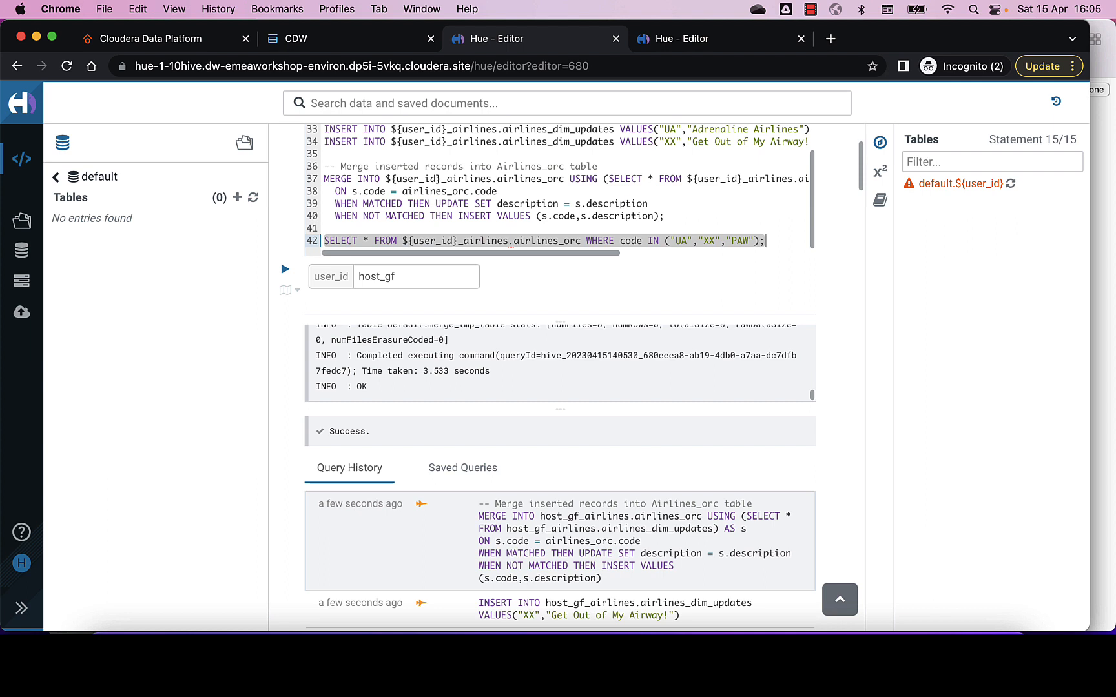
key(ctrl+Return)
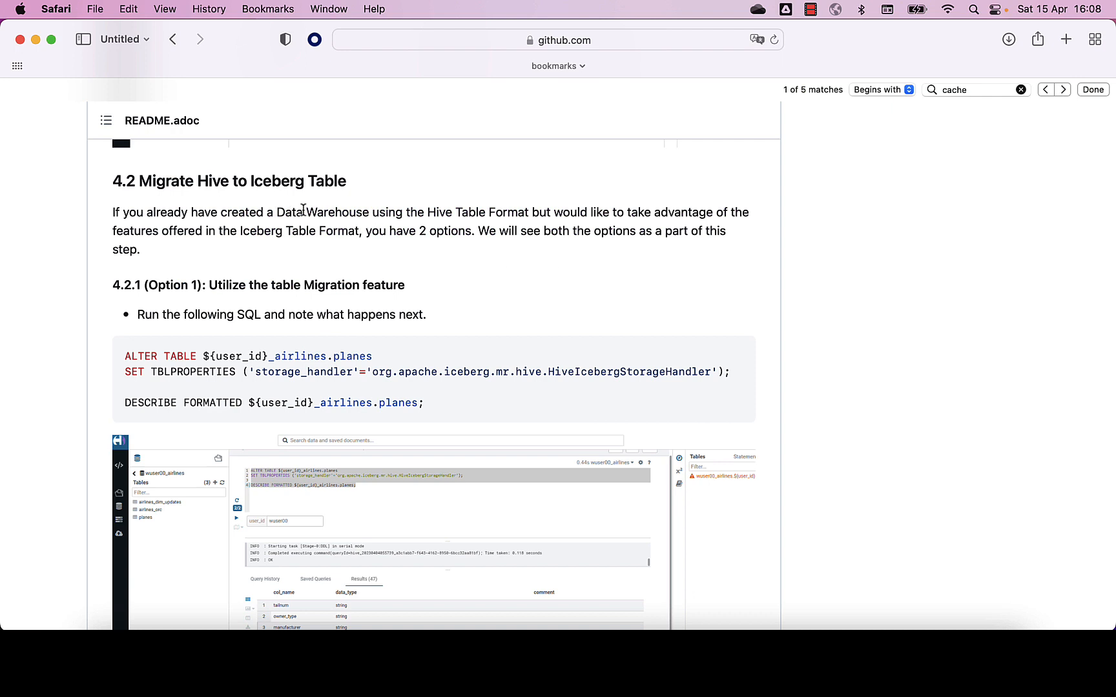
Read README section 4.2 on migrating Hive to Iceberg, including Option 1's ALTER TABLE statement for the planes table
scroll(220, 260, down, 2)
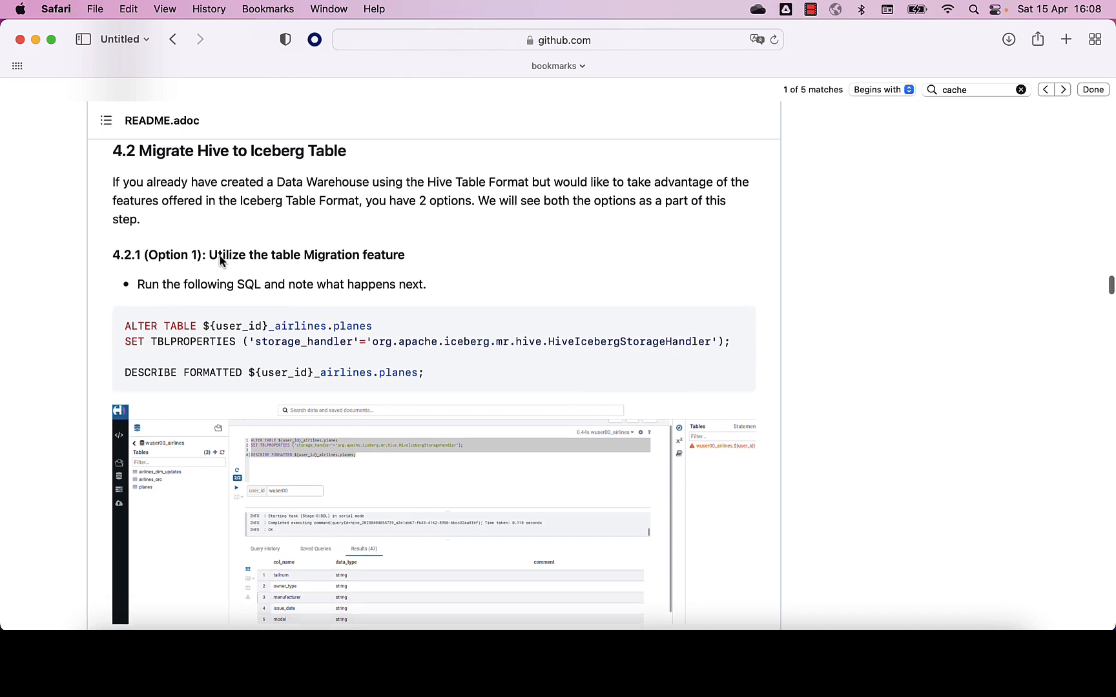
scroll(220, 261, down, 2)
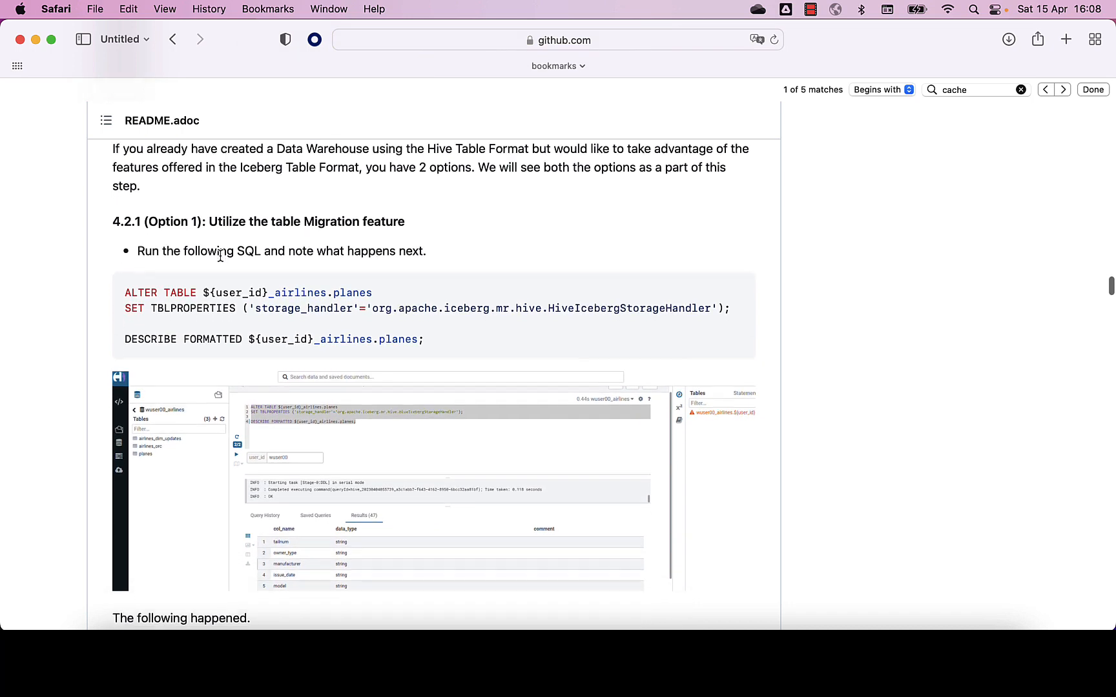
scroll(220, 256, up, 2)
scroll(220, 256, up, 1)
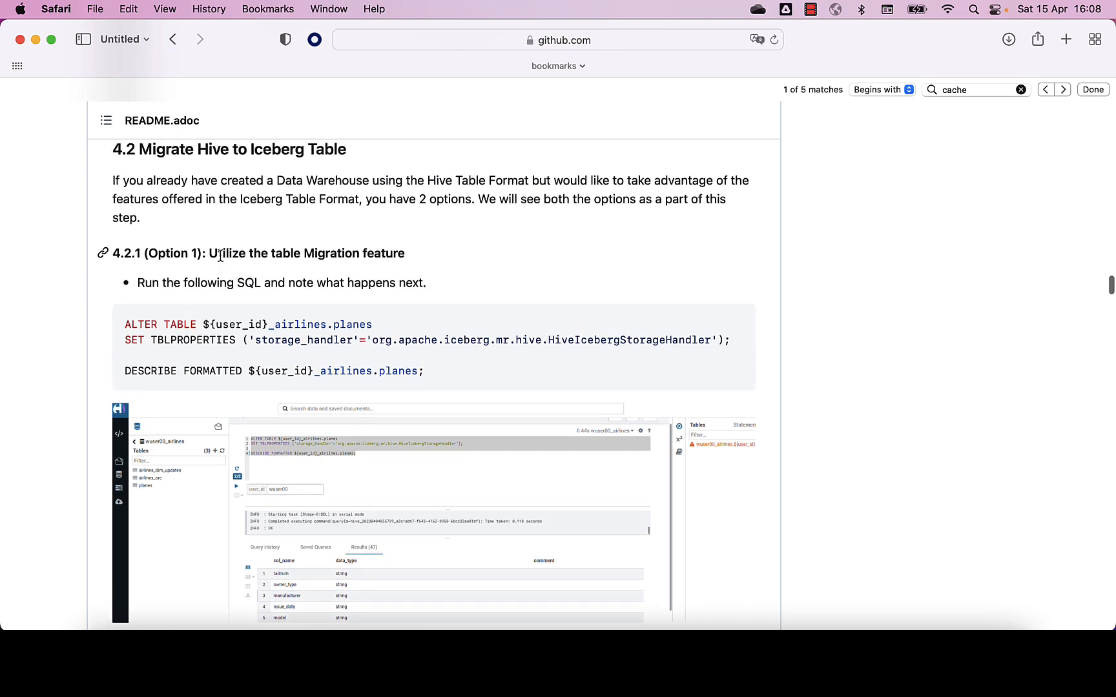
scroll(221, 256, up, 1)
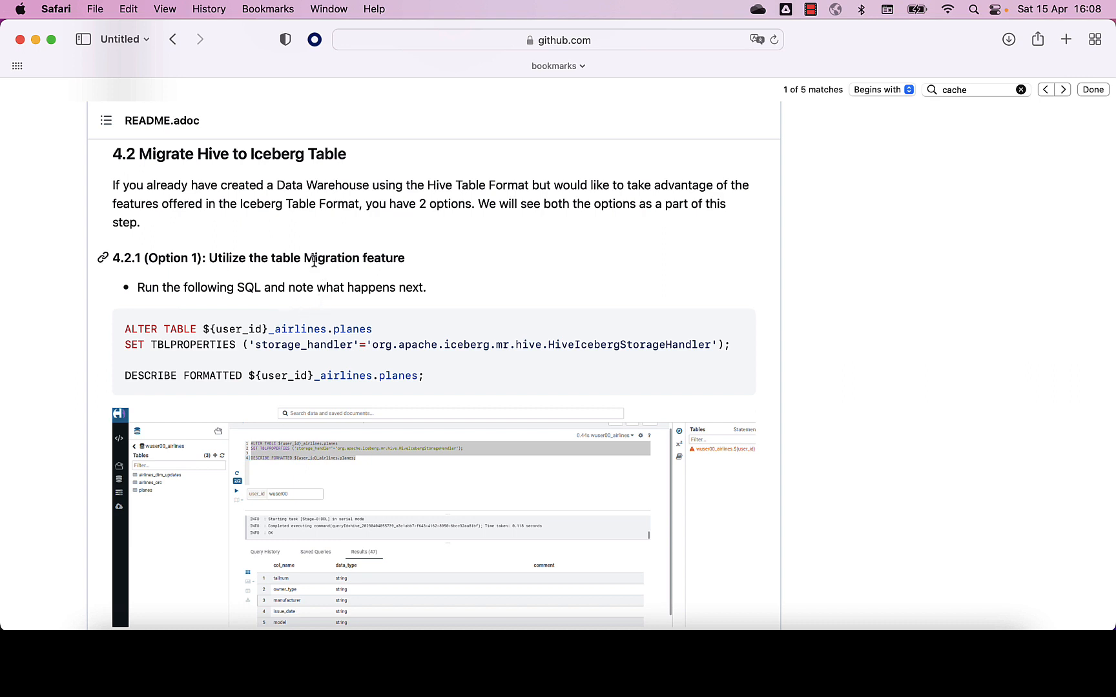
scroll(315, 261, down, 2)
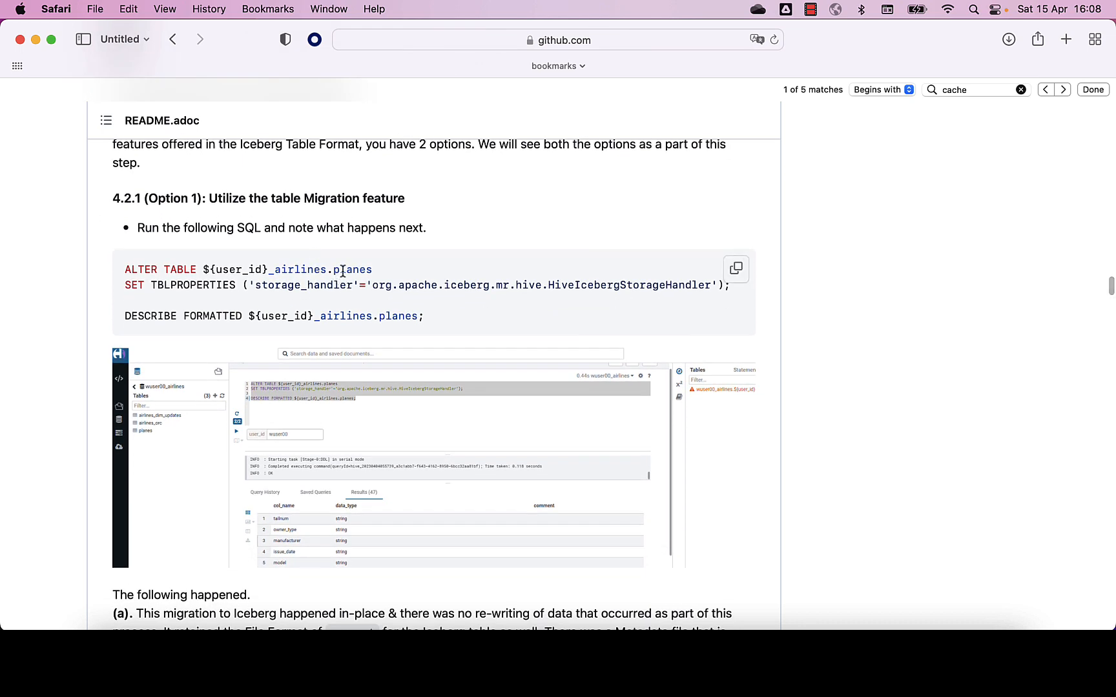
double_click(343, 270)
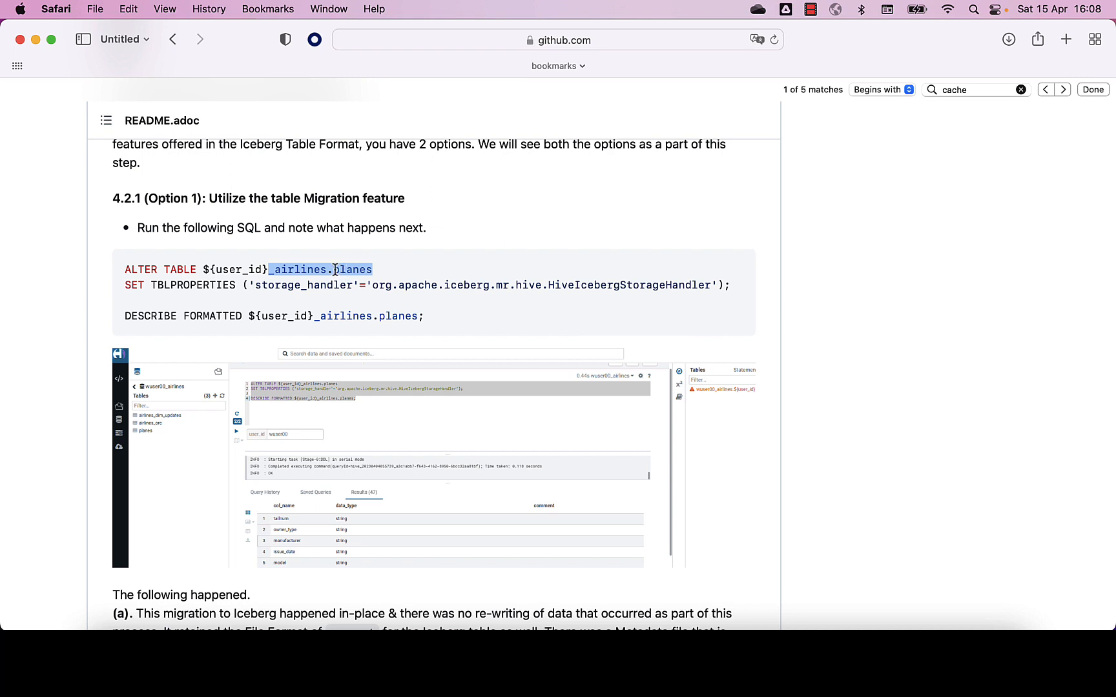
click(335, 270)
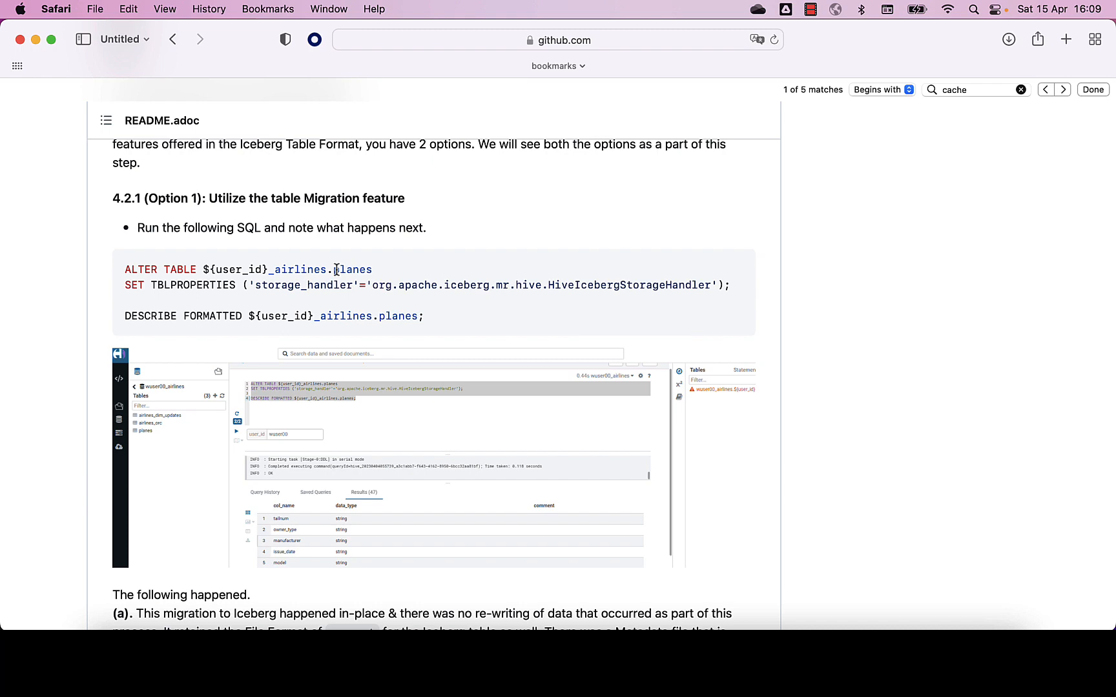
scroll(336, 270, down, 2)
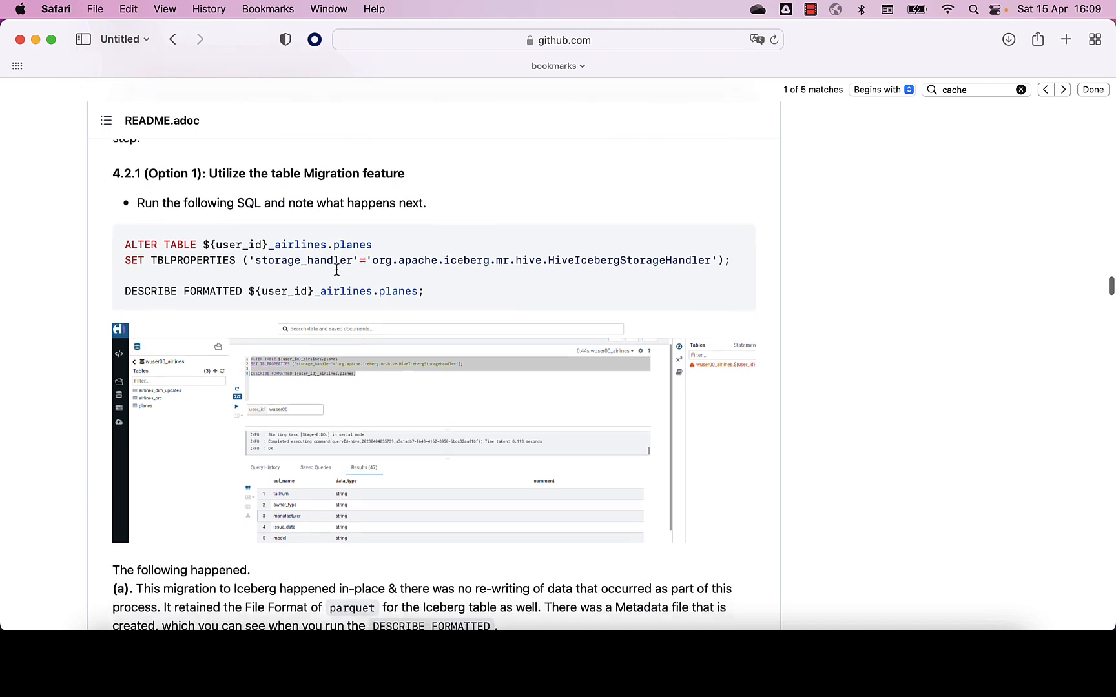
scroll(335, 267, down, 1)
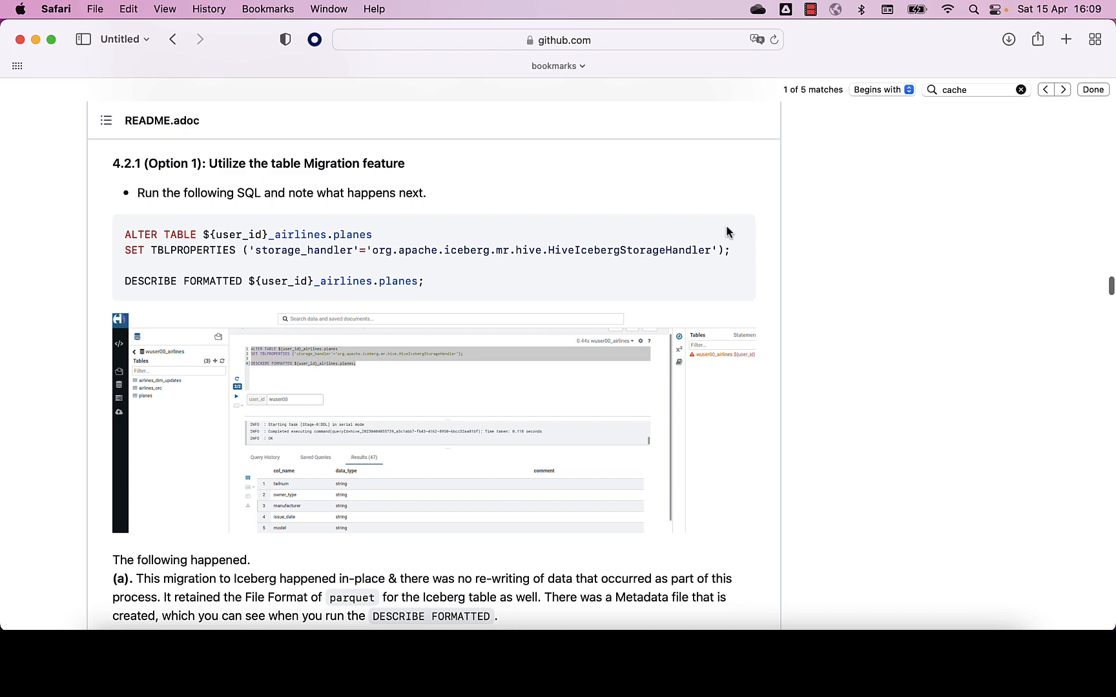
Copy the README's ALTER TABLE and DESCRIBE FORMATTED block for planes and add it below the last SELECT in Hue's Hive editor in Chrome
click(735, 236)
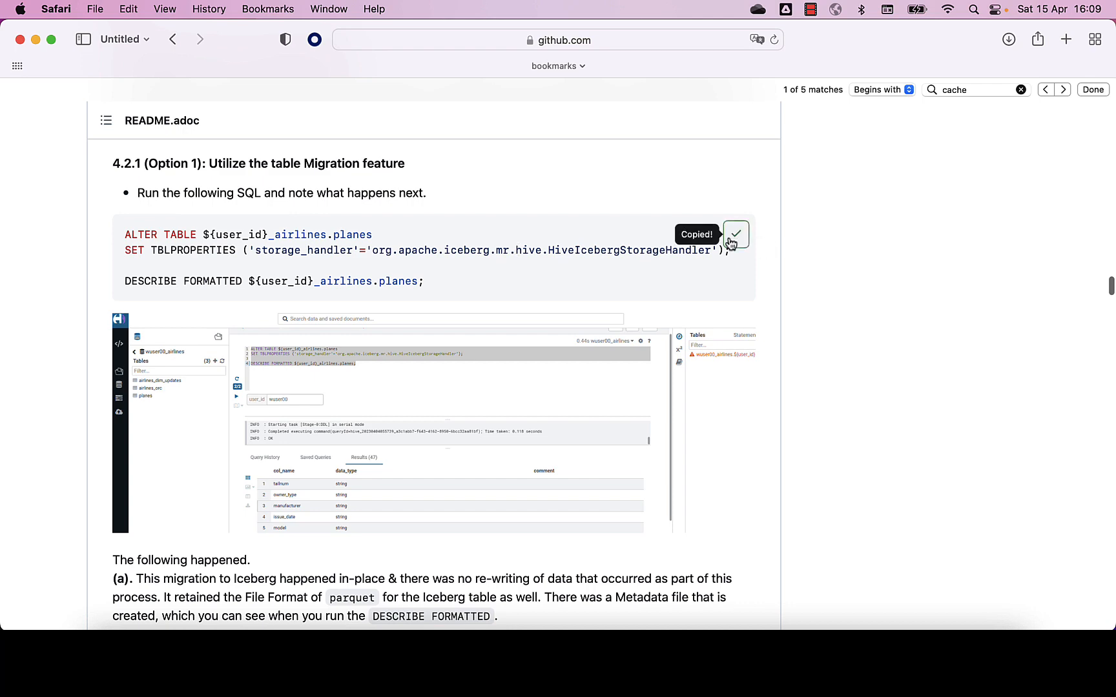
key(super+Tab)
key(super+Tab)
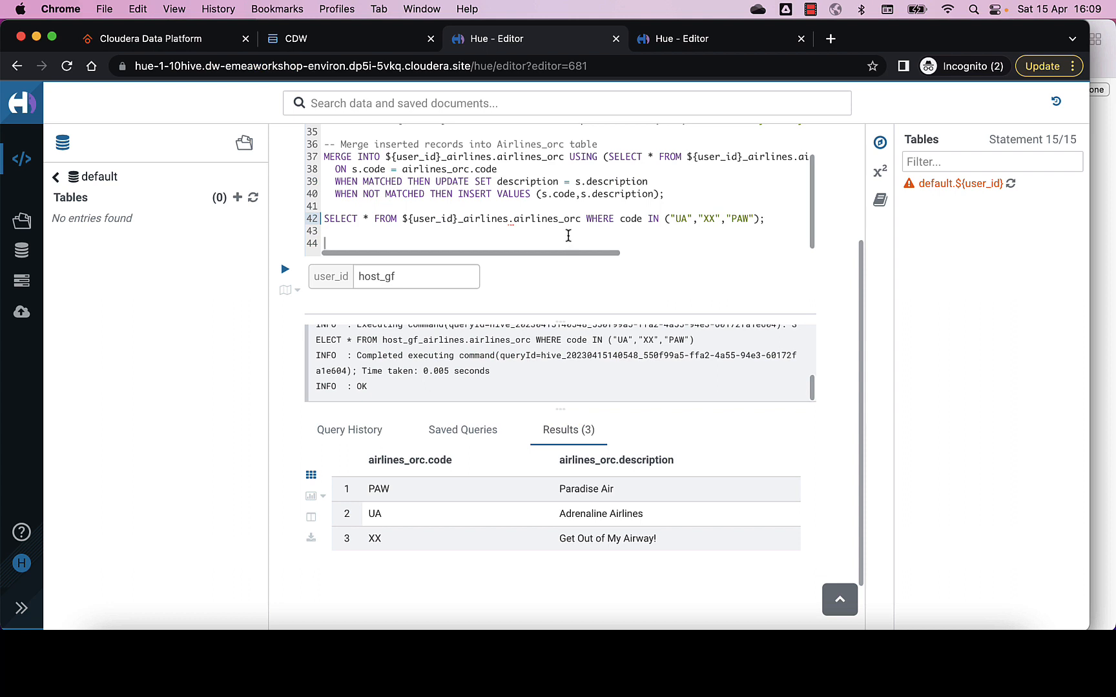
key(Return)
key(Return)
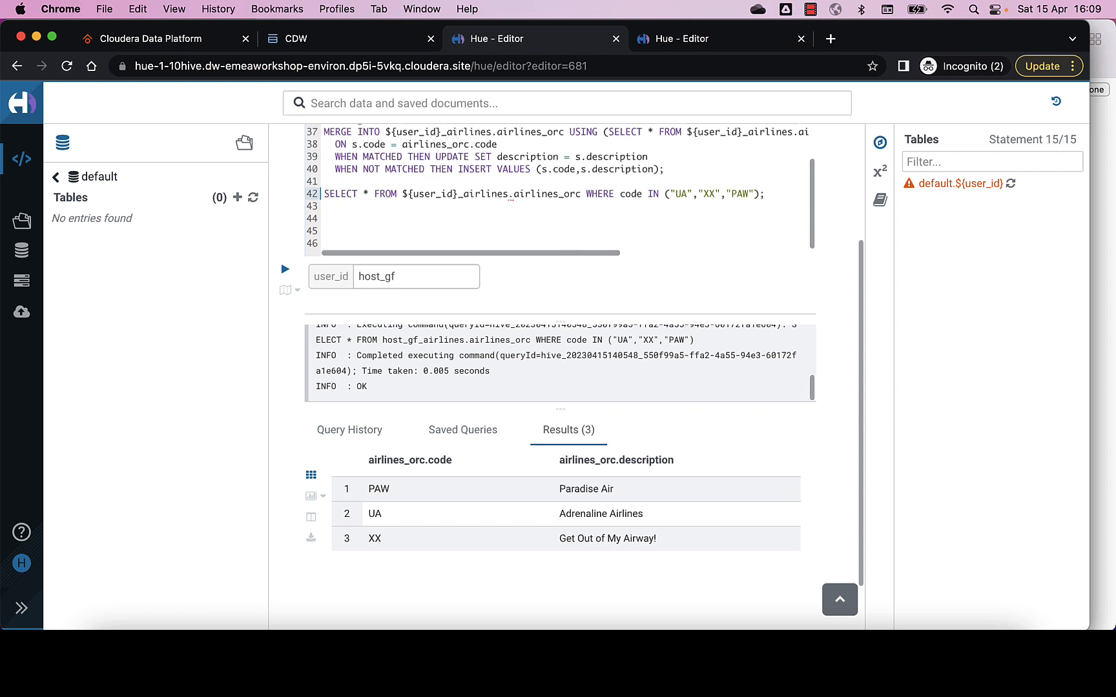
key(super+v)
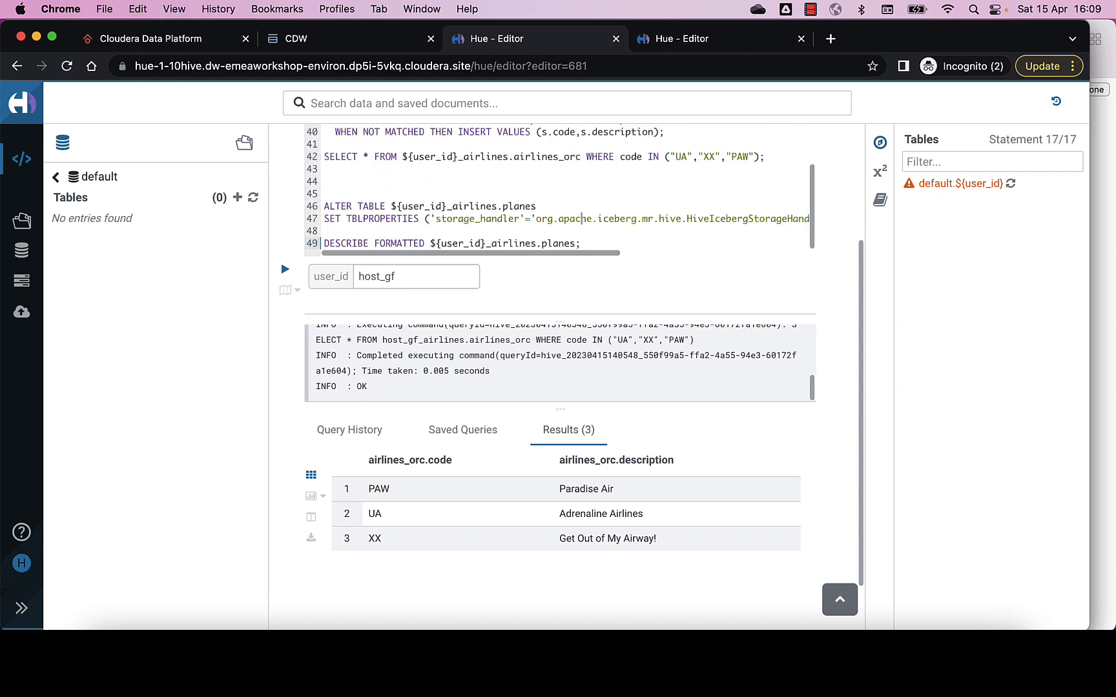
Run only the ALTER TABLE statement that sets the planes table's storage_handler to org.apache.iceberg.mr.hive.HiveIcebergStorageHandler
key(Up)
key(Up)
key(Up)
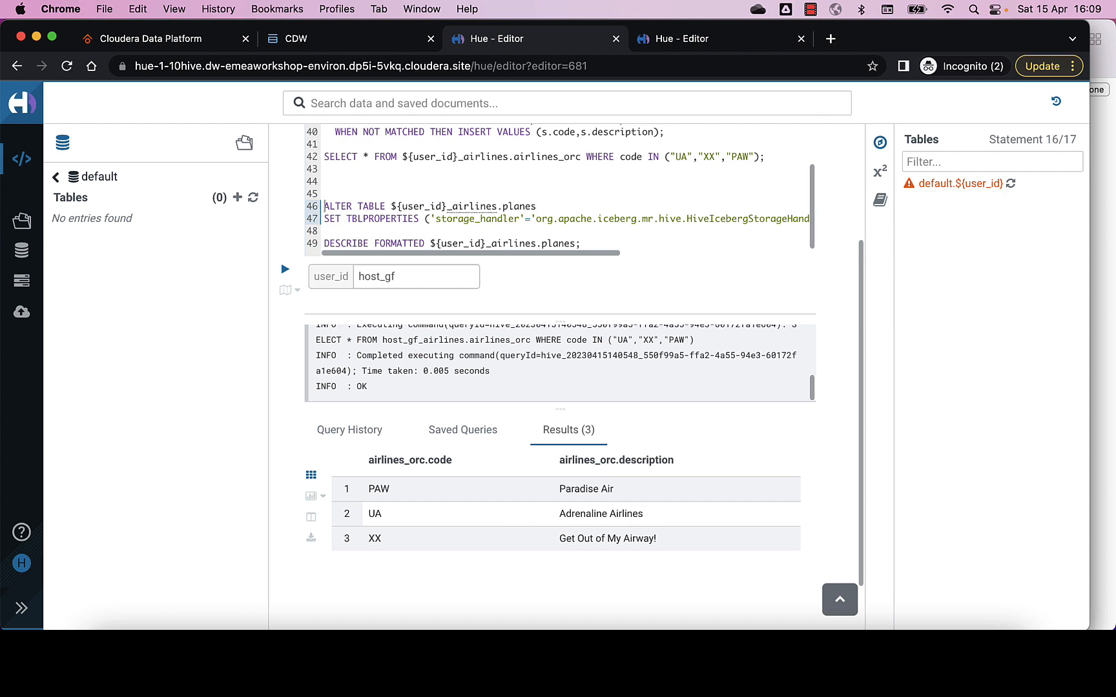
key(Down)
key(Down)
key(Down)
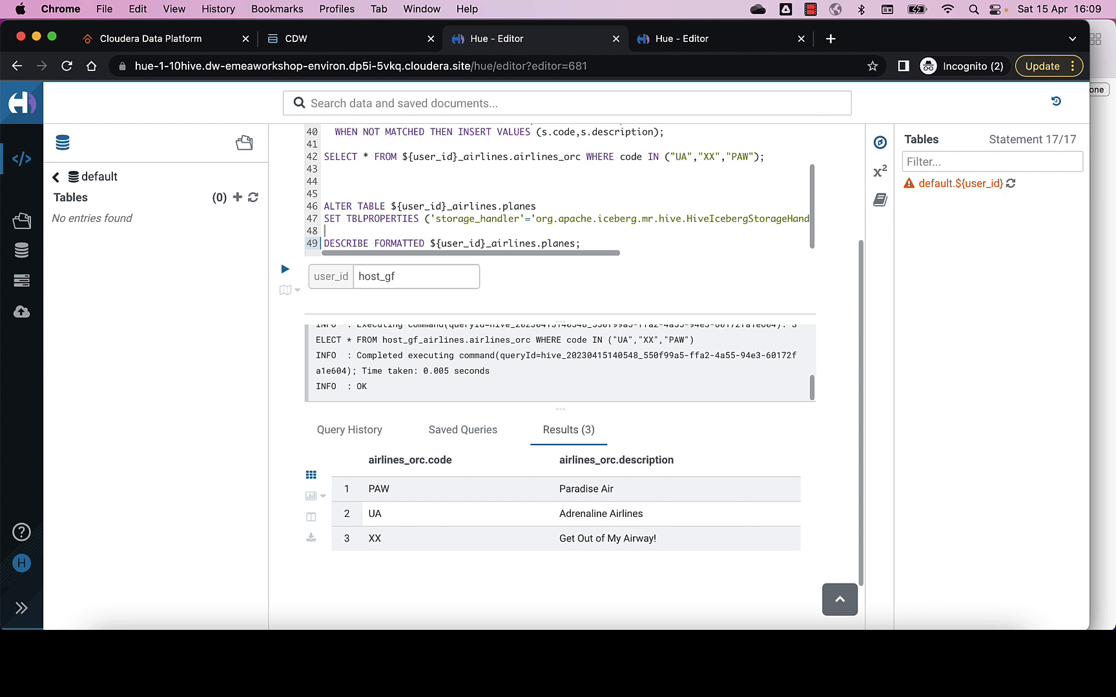
scroll(550, 239, right, 3)
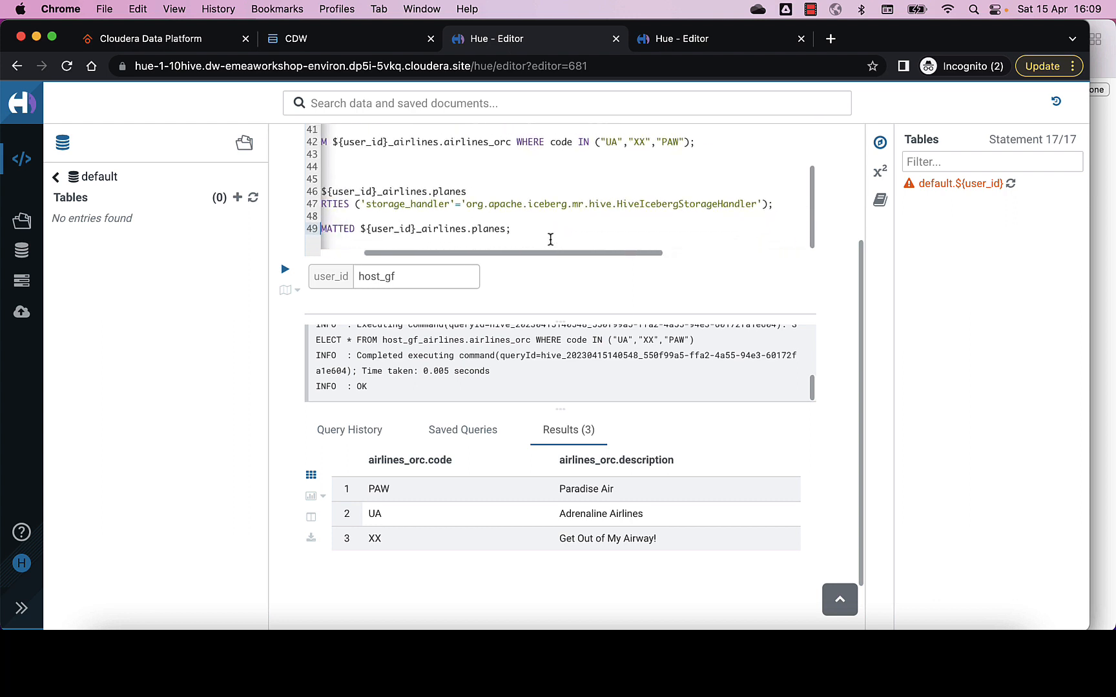
scroll(550, 238, left, 3)
scroll(548, 237, down, 2)
key(Up)
key(Up)
key(Up)
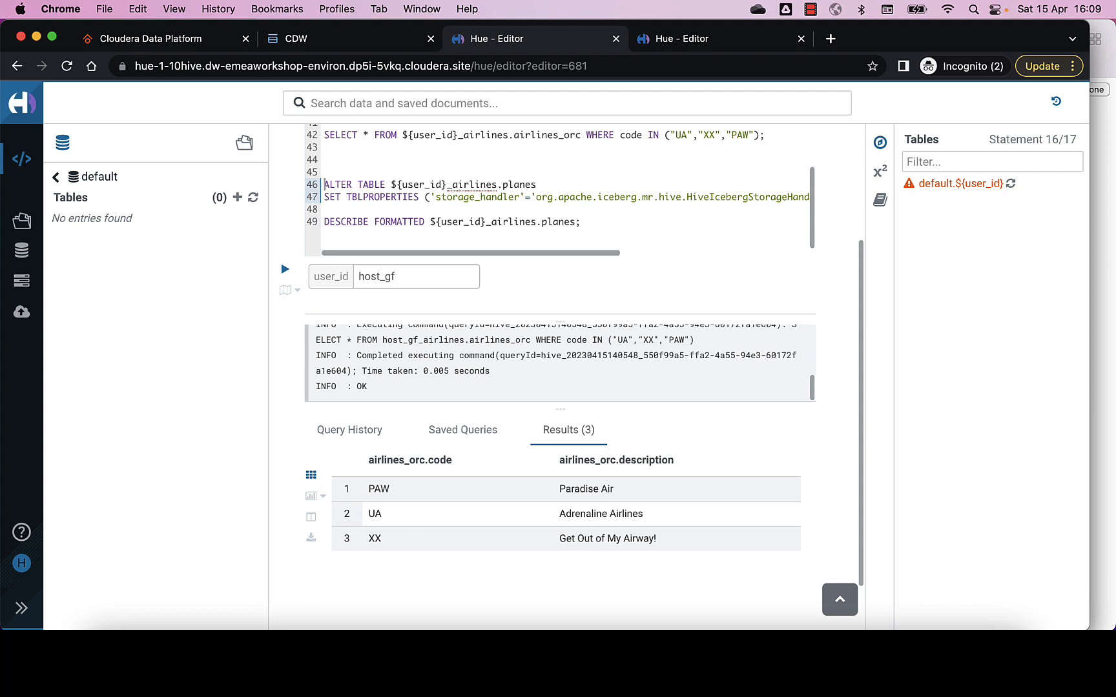
key(shift+Down)
key(shift+Down)
key(shift+Down)
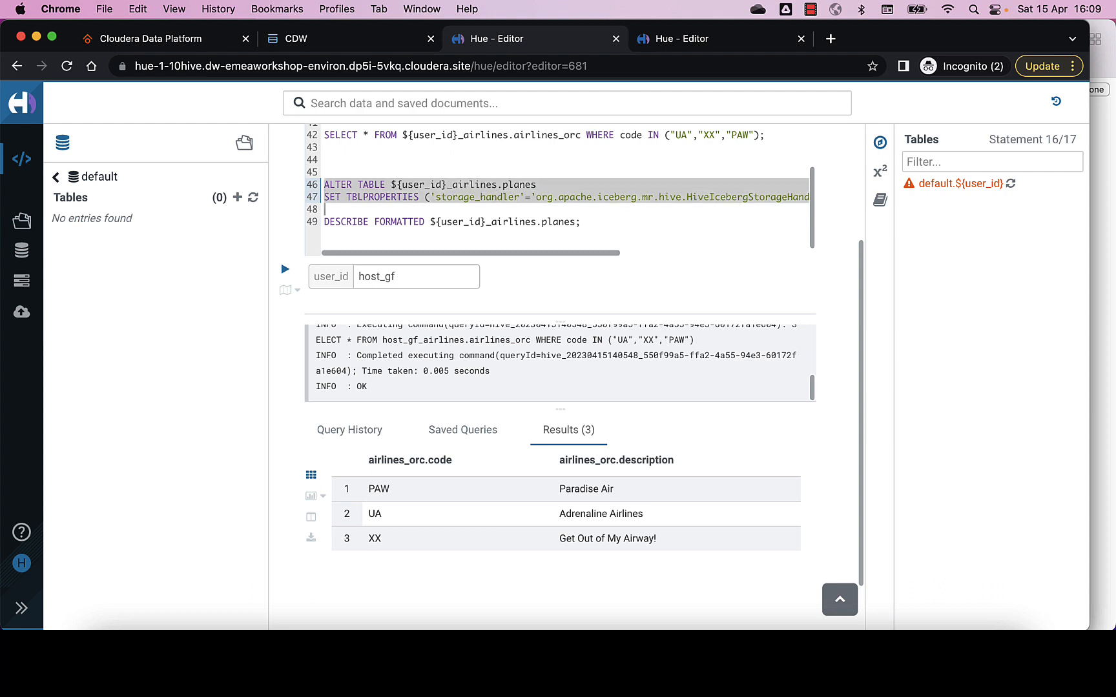
key(shift+Up)
key(super+Return)
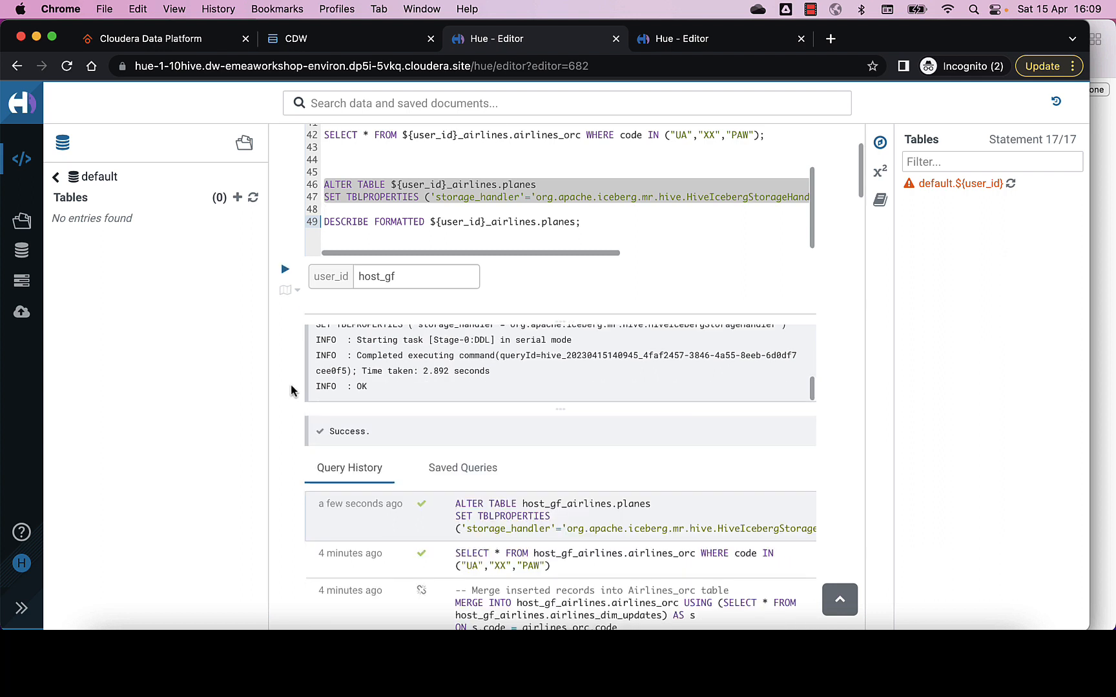
Run only the DESCRIBE FORMATTED statement for ${user_id}_airlines.planes
key(Down)
key(shift+End)
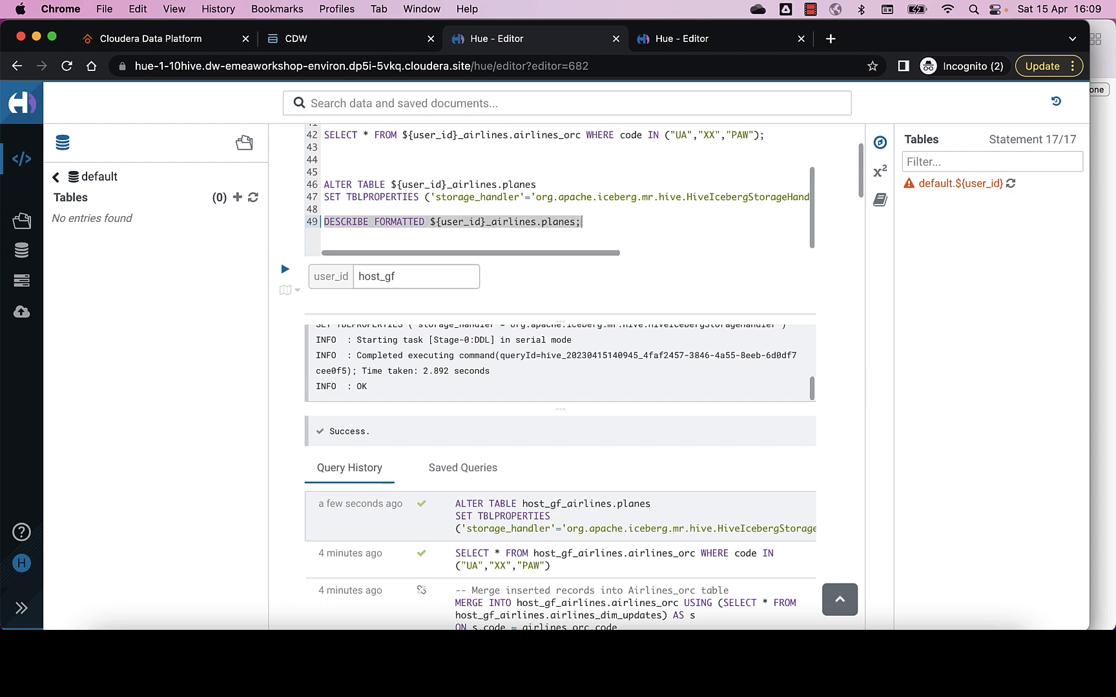
key(ctrl+Return)
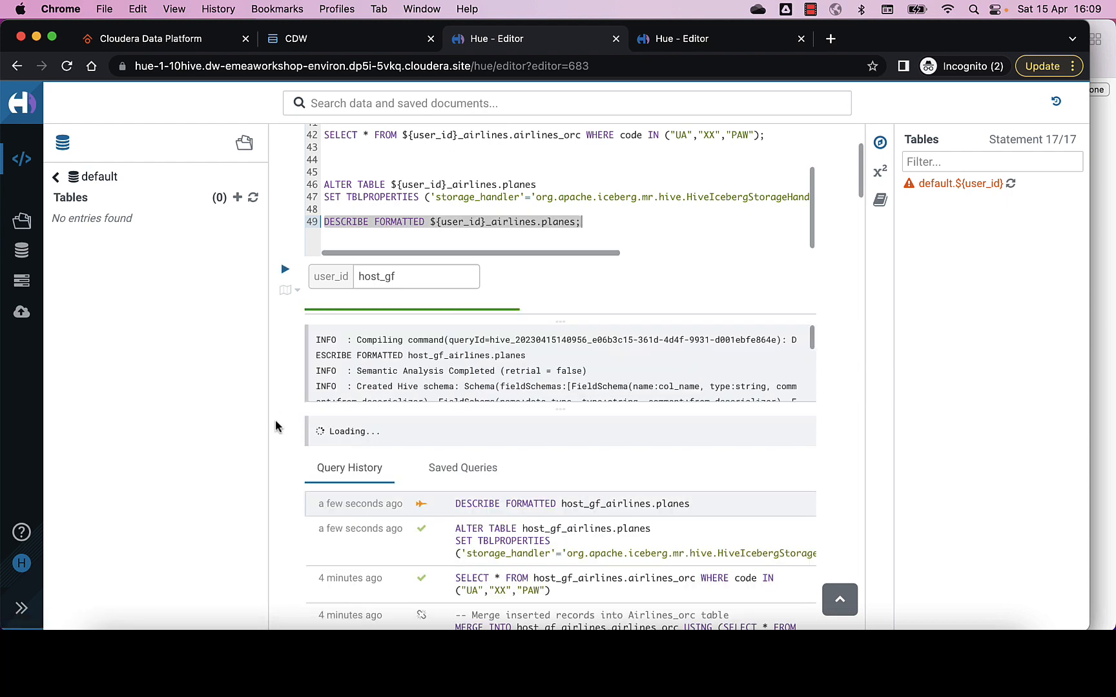
Examine the planes table's description for its location, table type, Iceberg migration parameters, storage handler and current and previous metadata file locations
scroll(282, 430, down, 3)
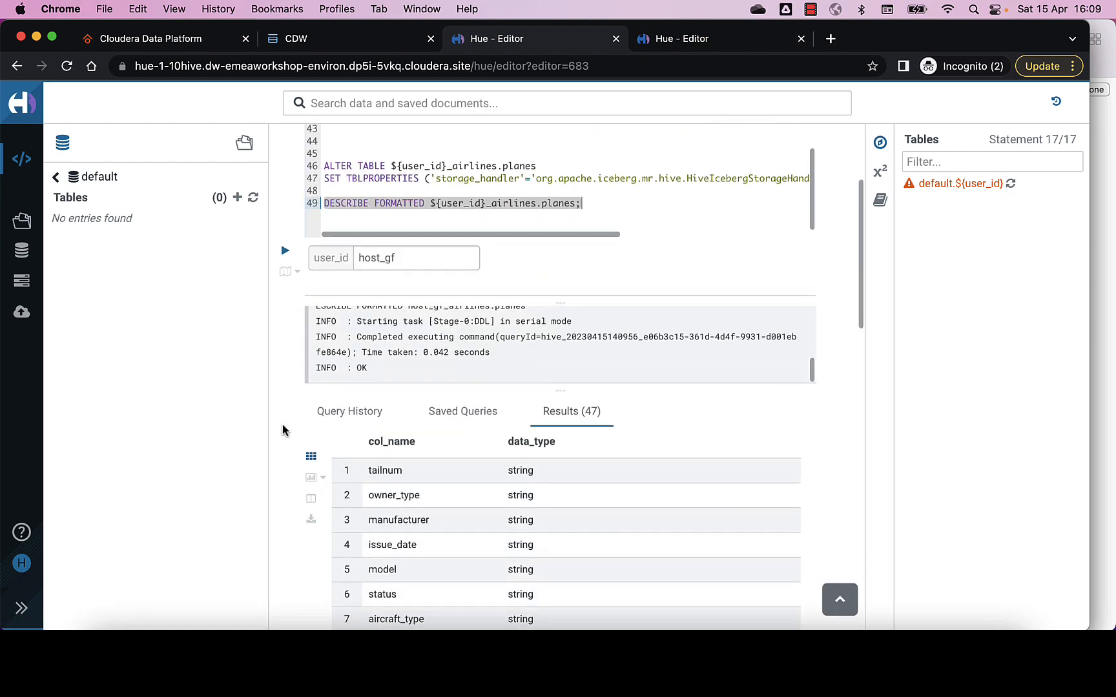
scroll(283, 429, down, 8)
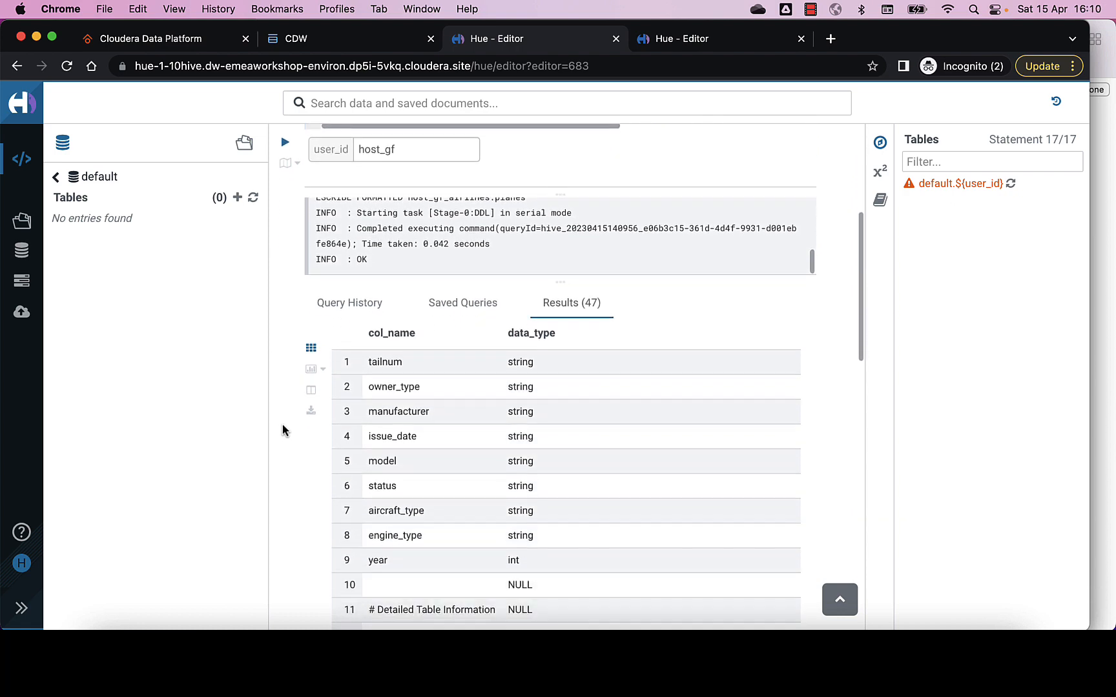
scroll(282, 429, down, 9)
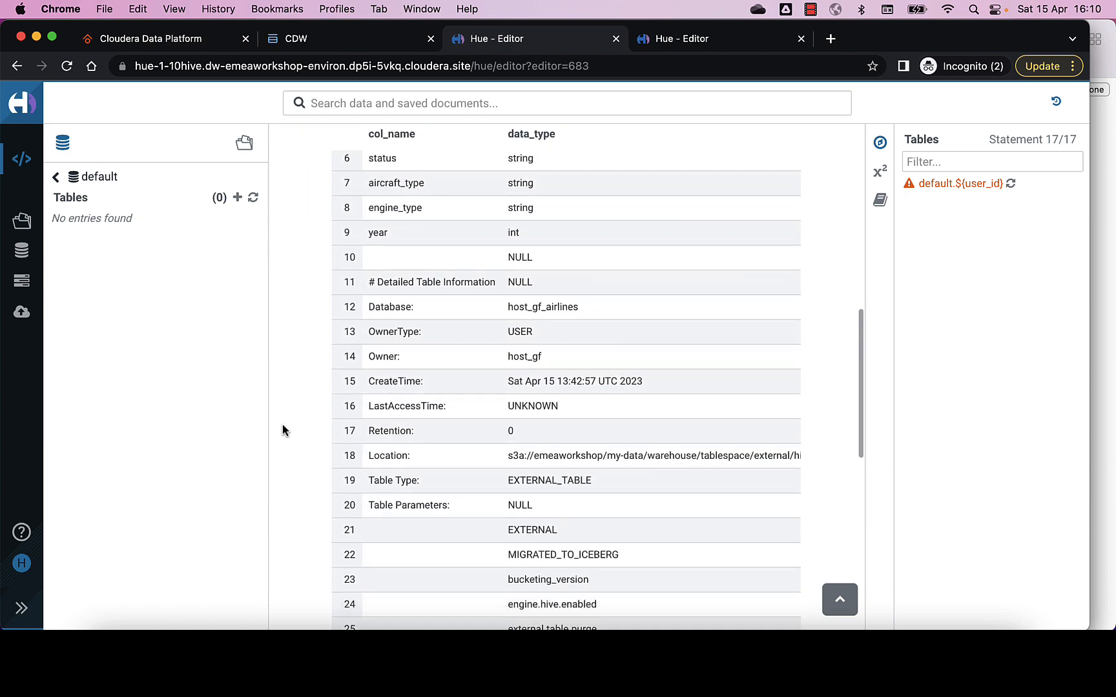
scroll(530, 434, right, 7)
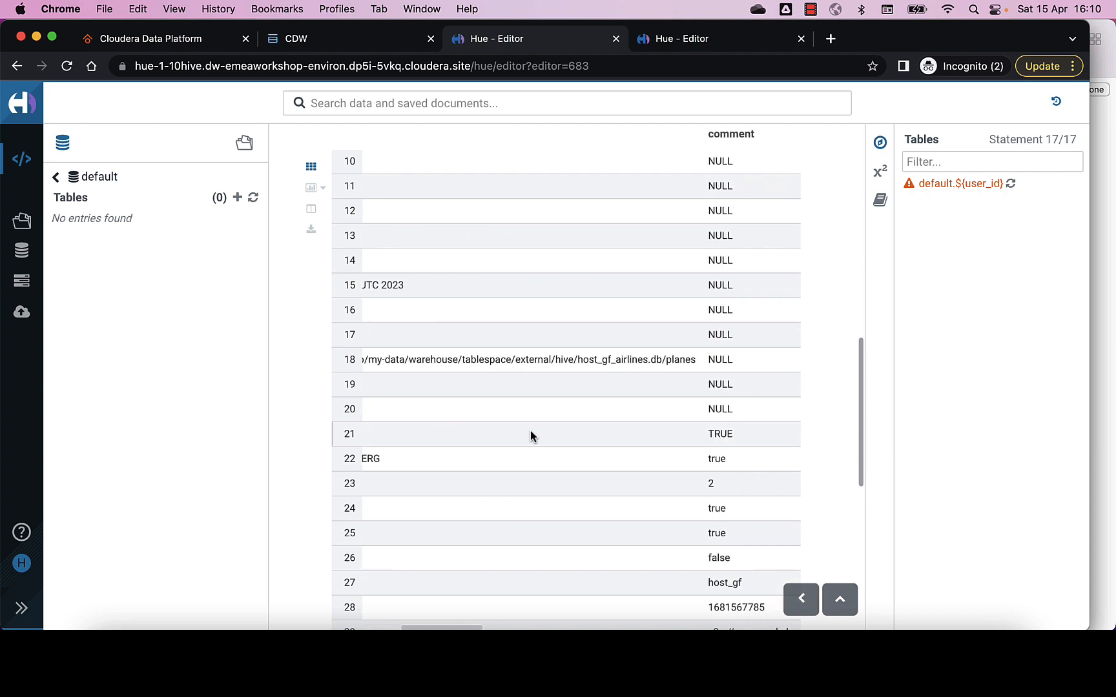
scroll(530, 436, left, 7)
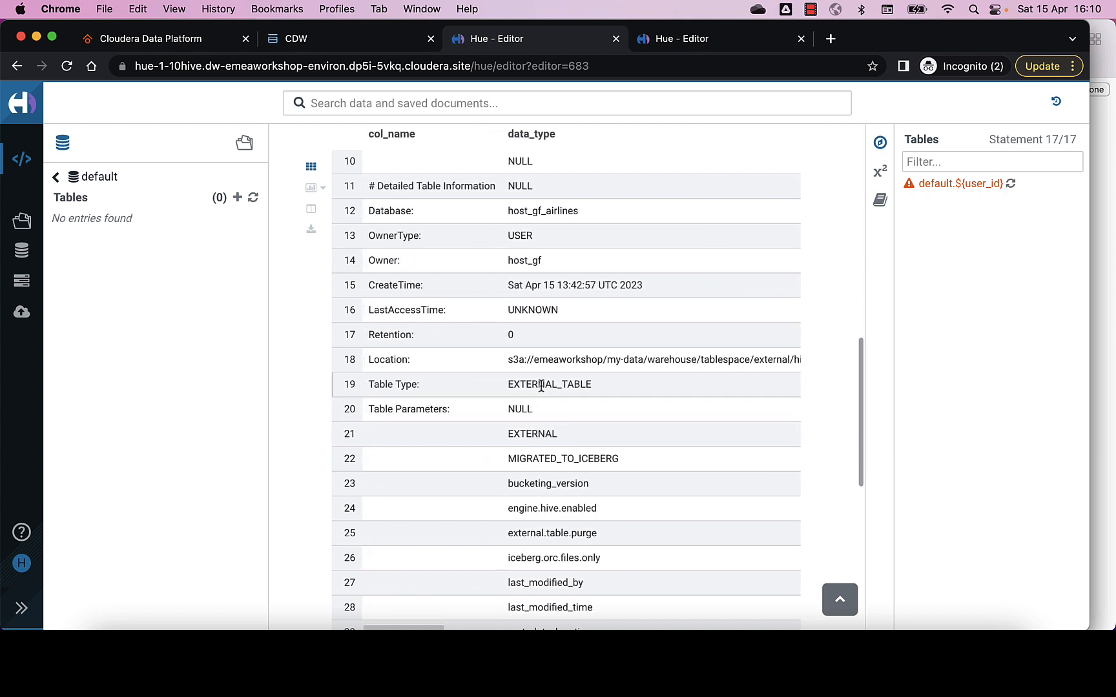
scroll(542, 385, down, 3)
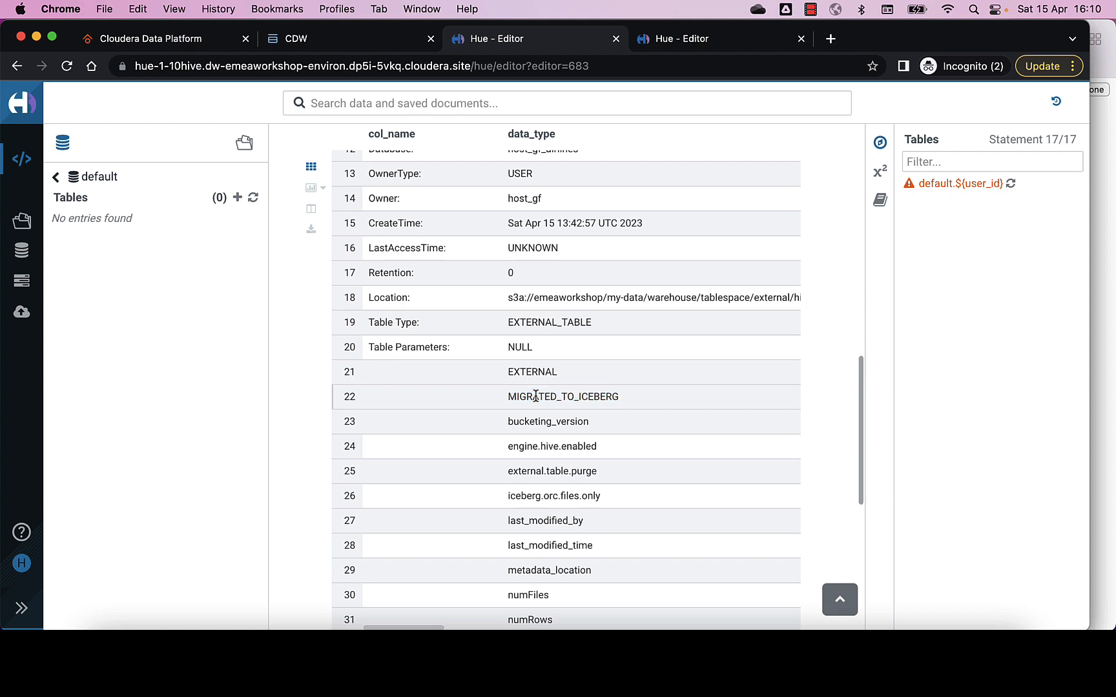
scroll(536, 396, down, 1)
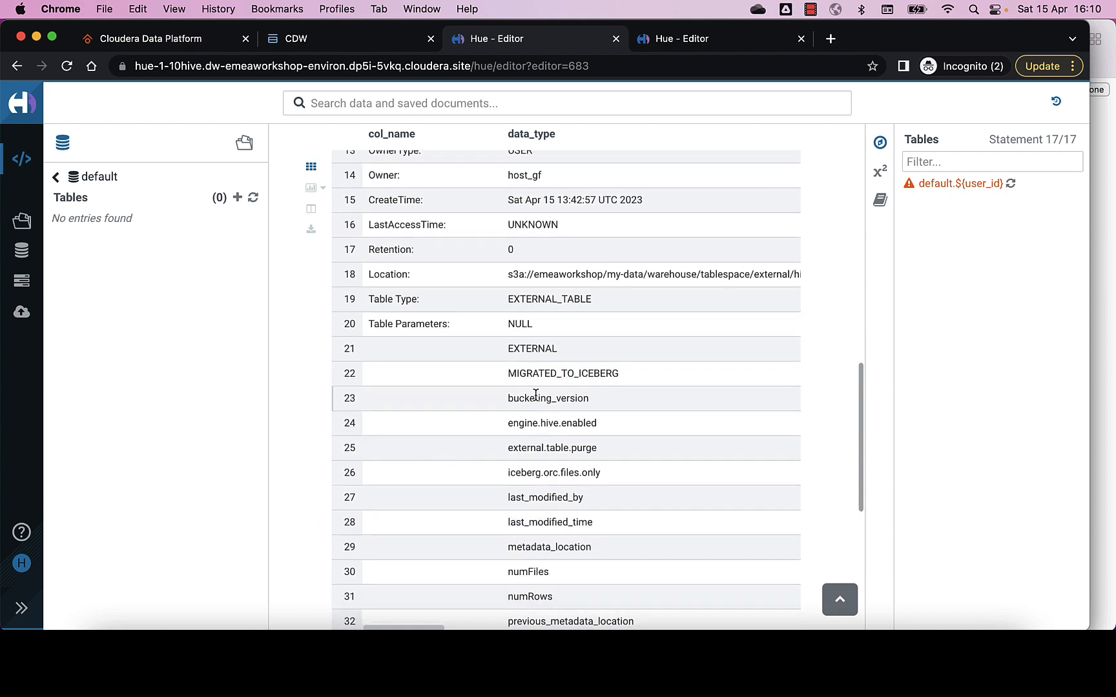
scroll(536, 394, down, 2)
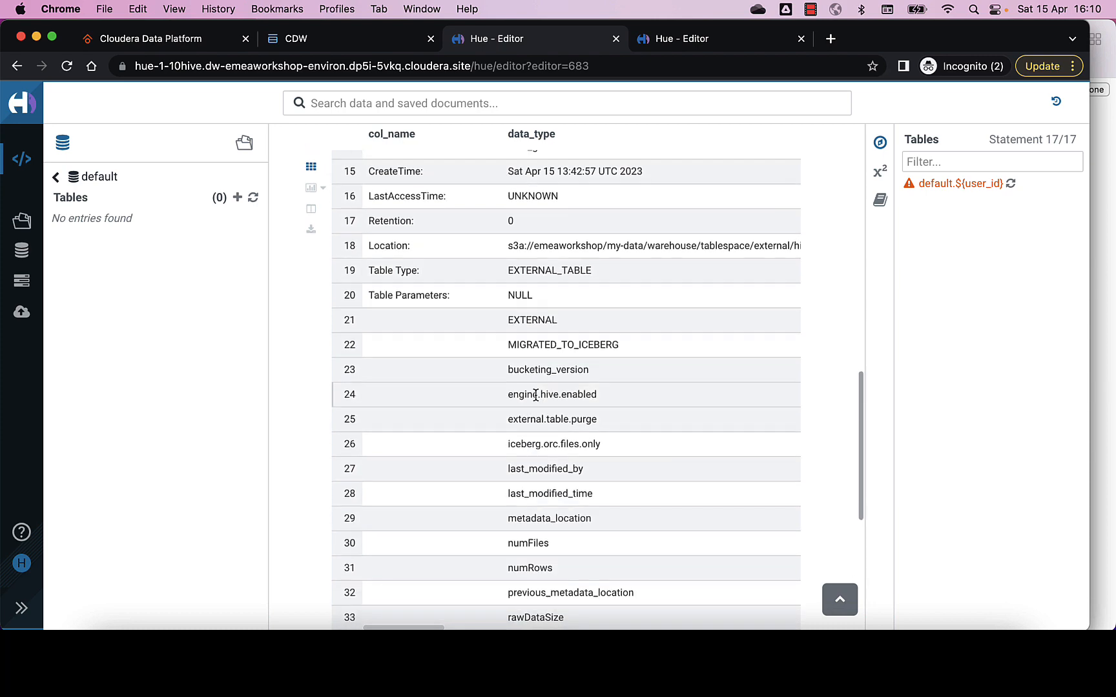
scroll(535, 396, down, 3)
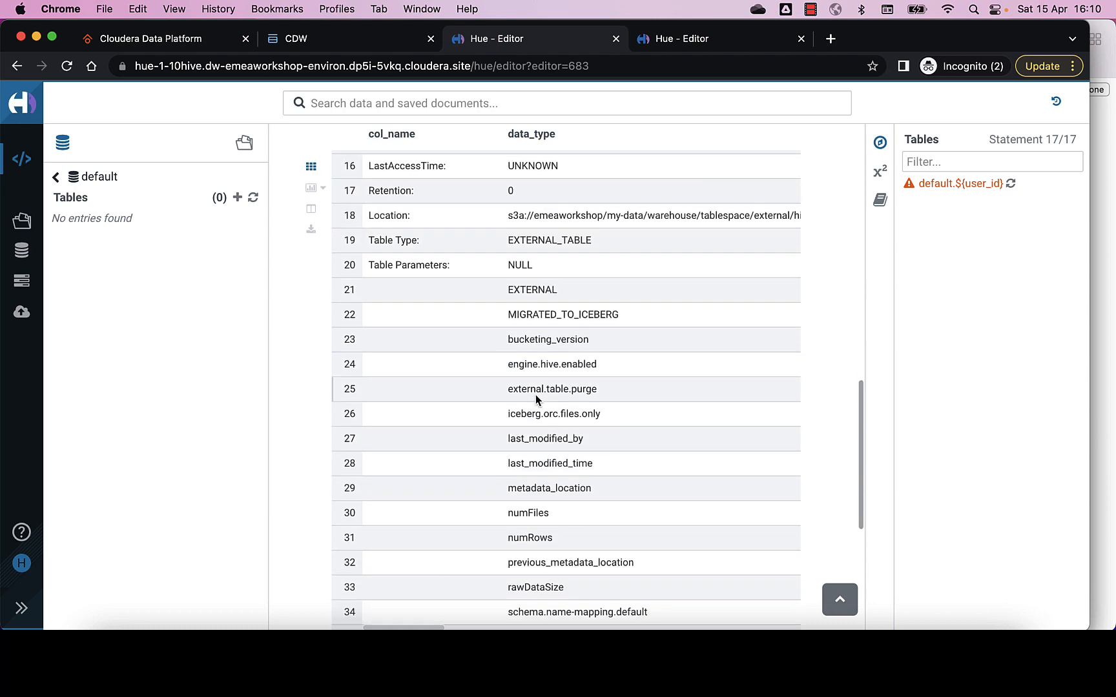
scroll(536, 399, down, 5)
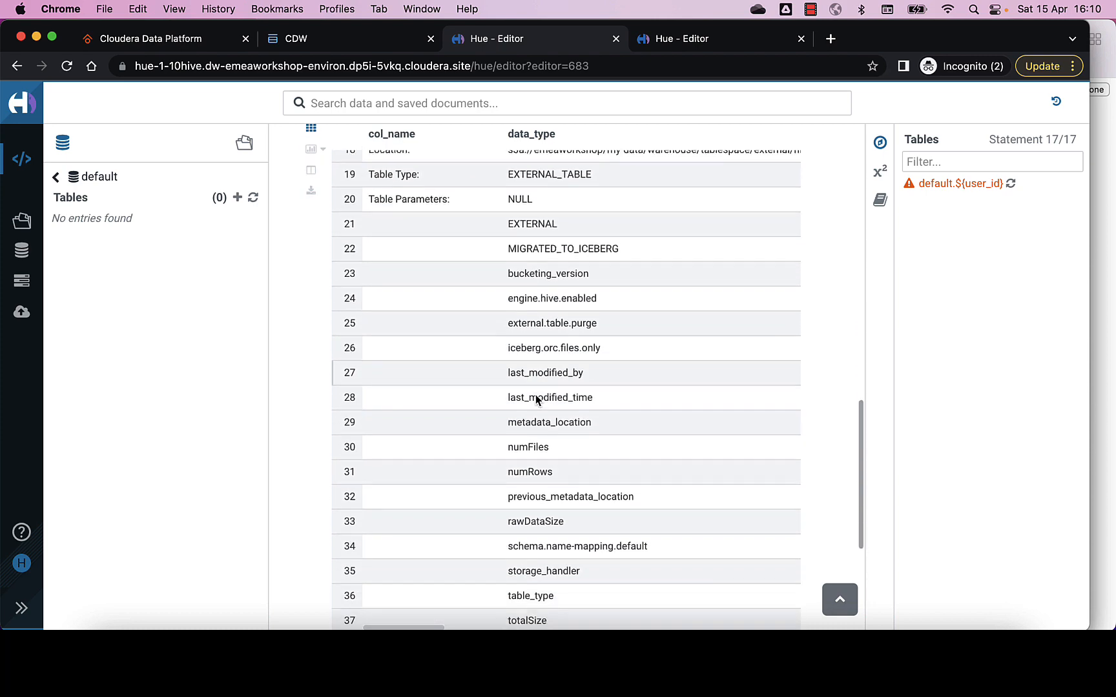
scroll(533, 400, right, 10)
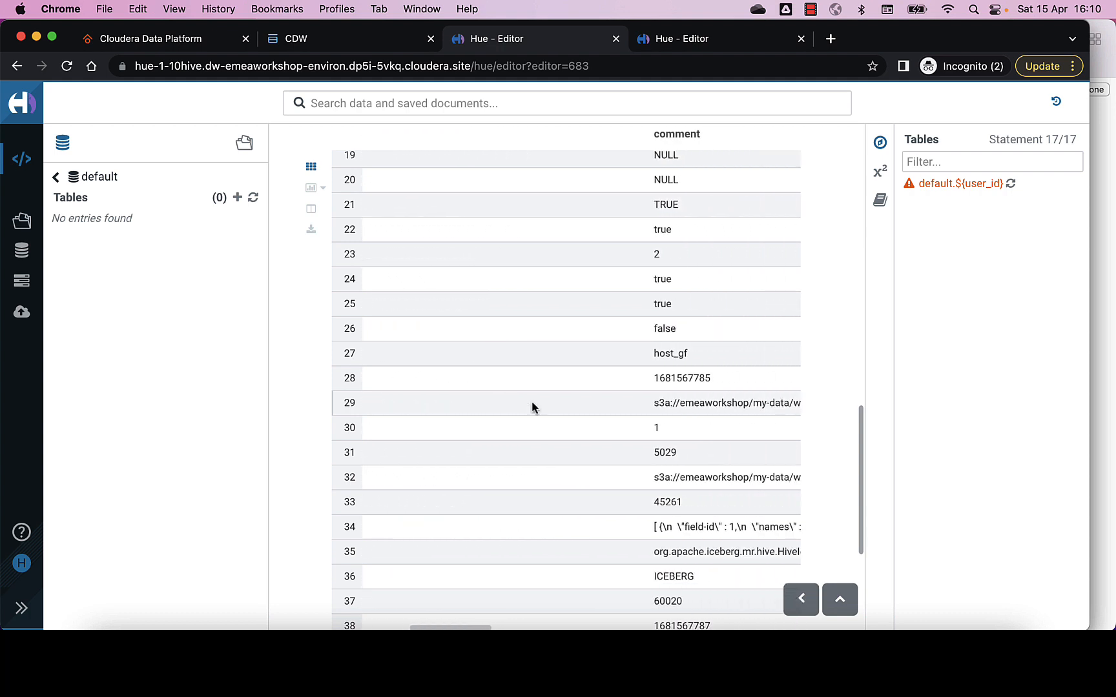
scroll(533, 403, right, 8)
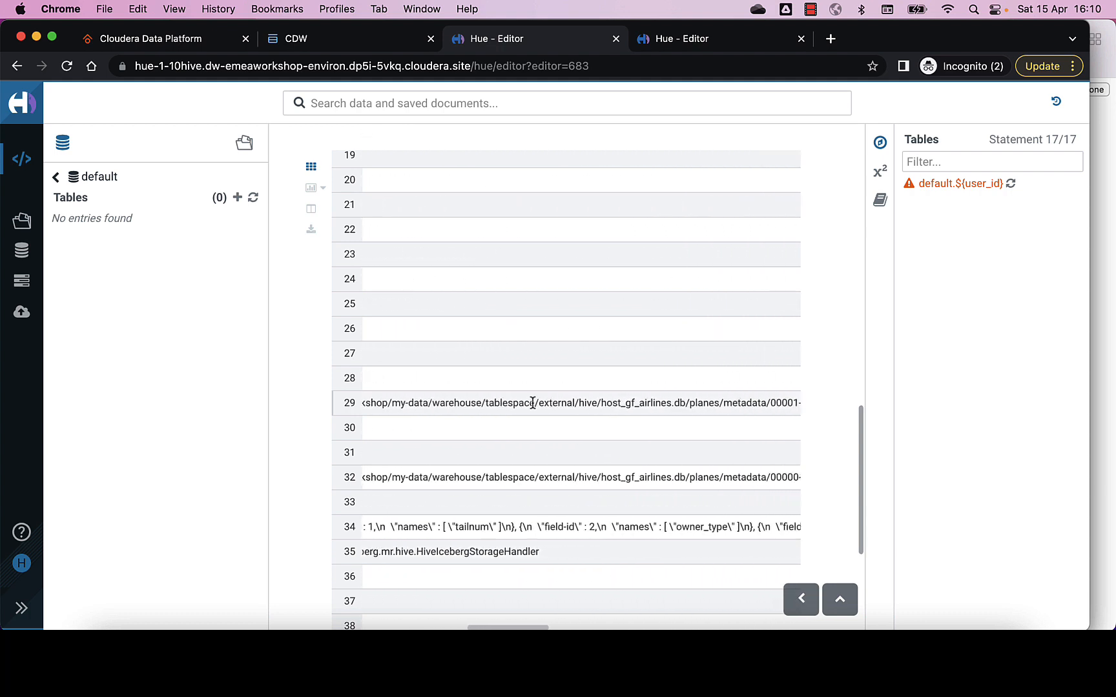
scroll(533, 403, right, 8)
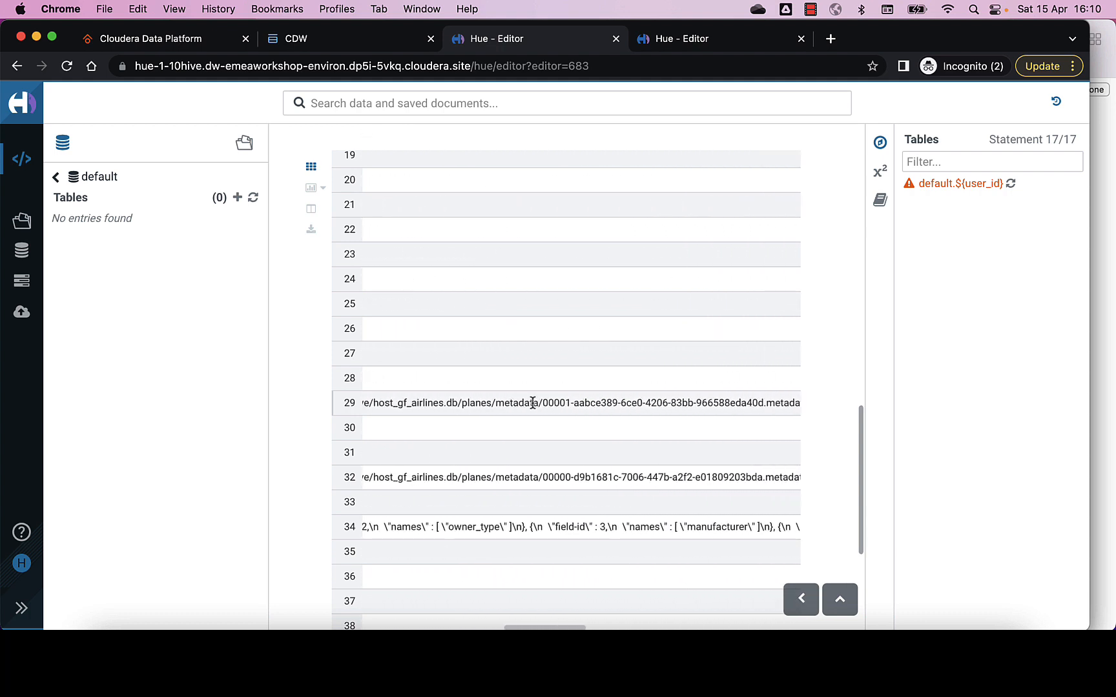
scroll(532, 403, left, 10)
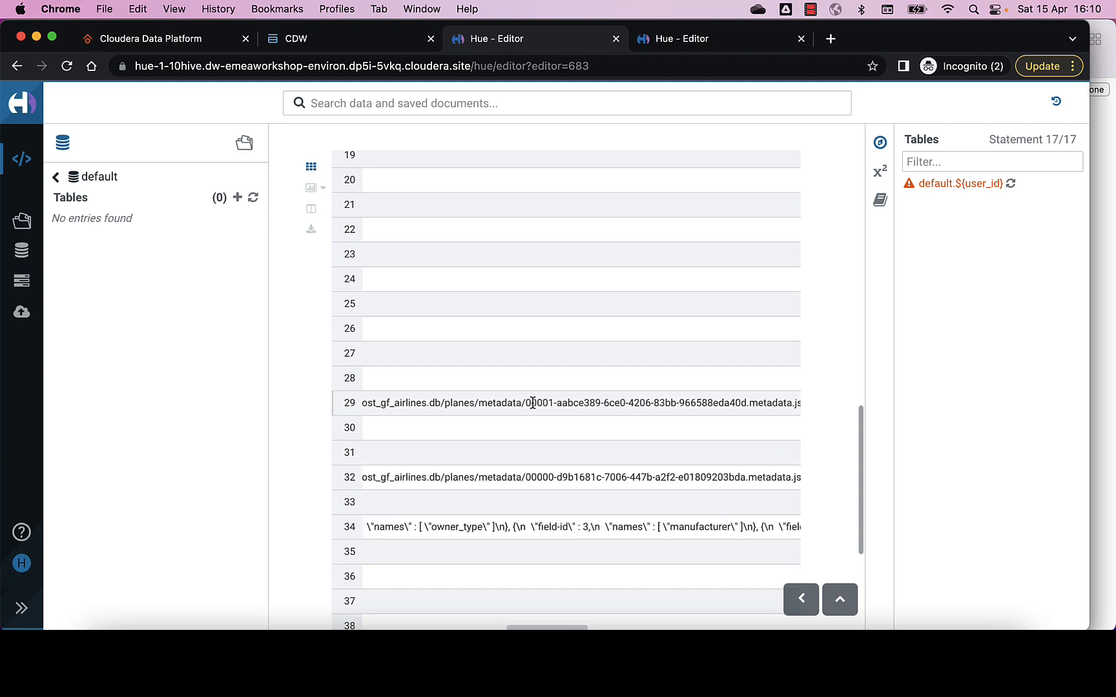
Examine the table parameter names and their values in the planes description, including the current and previous metadata_location paths, storage_handler and table_type
scroll(532, 404, left, 5)
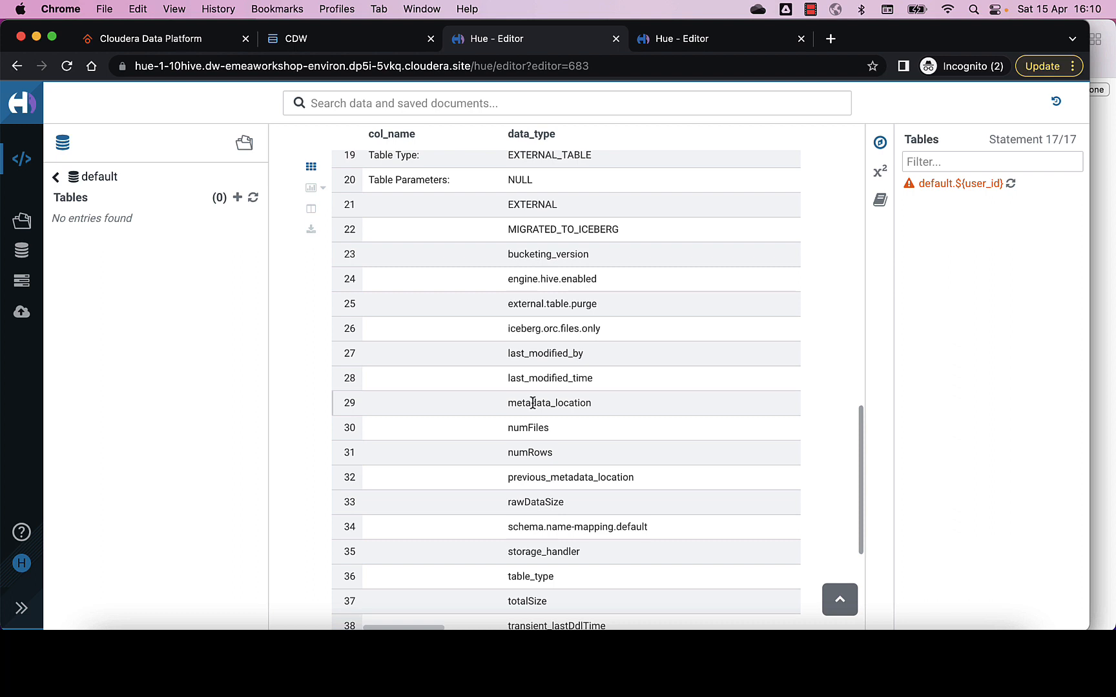
scroll(533, 403, right, 3)
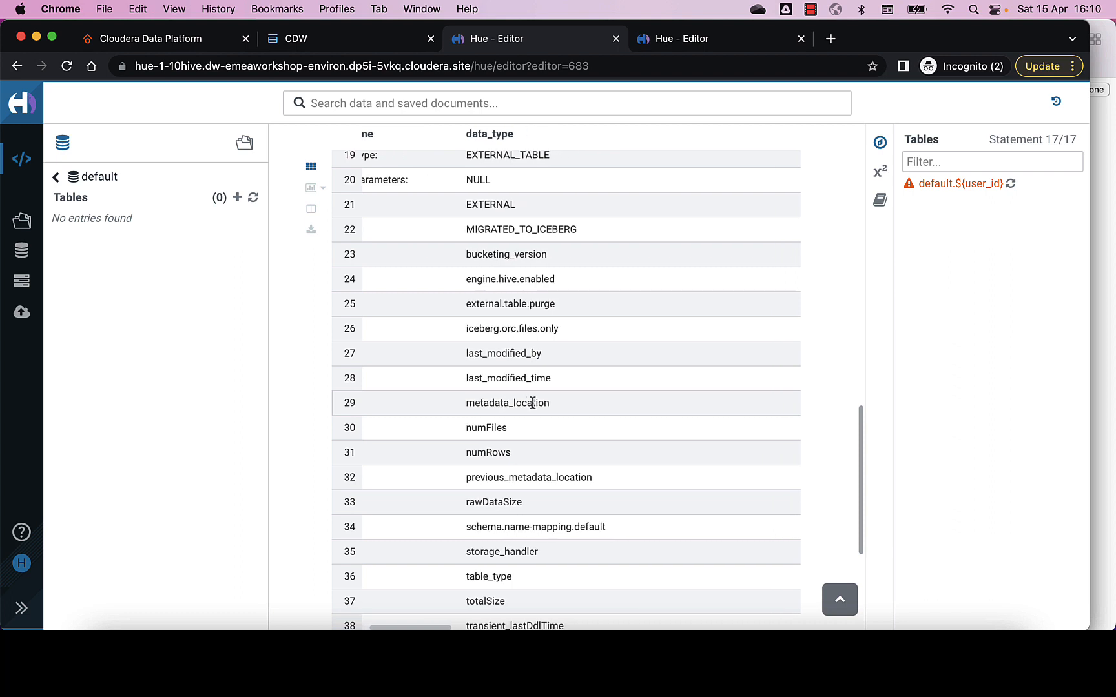
scroll(532, 403, right, 5)
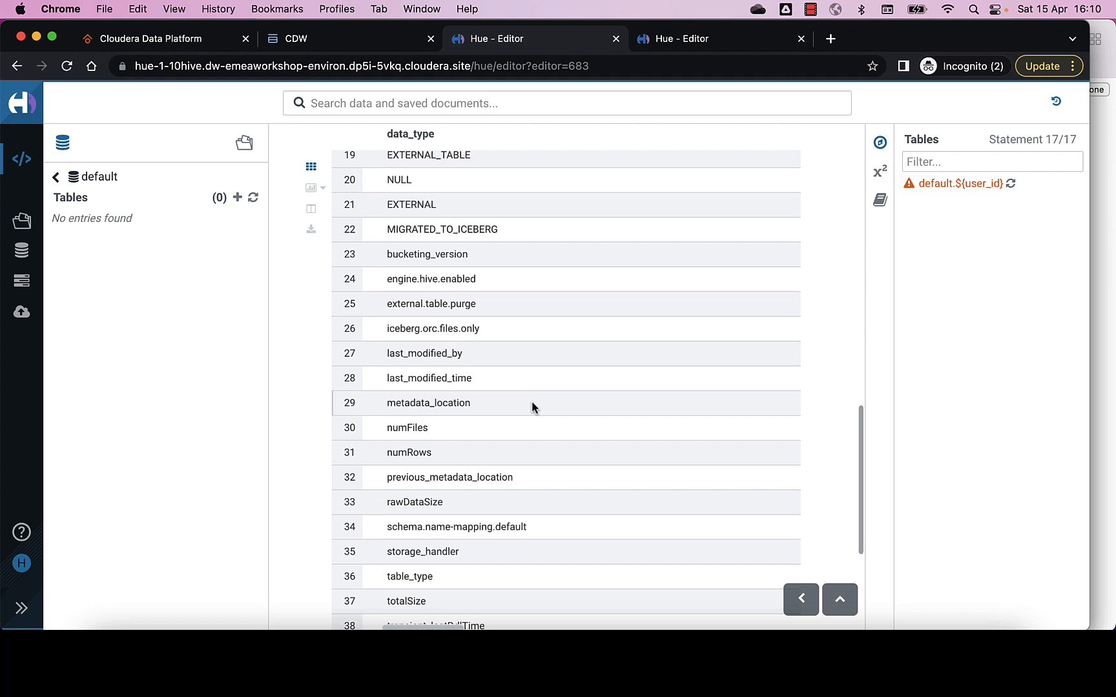
scroll(532, 407, right, 5)
scroll(532, 406, right, 5)
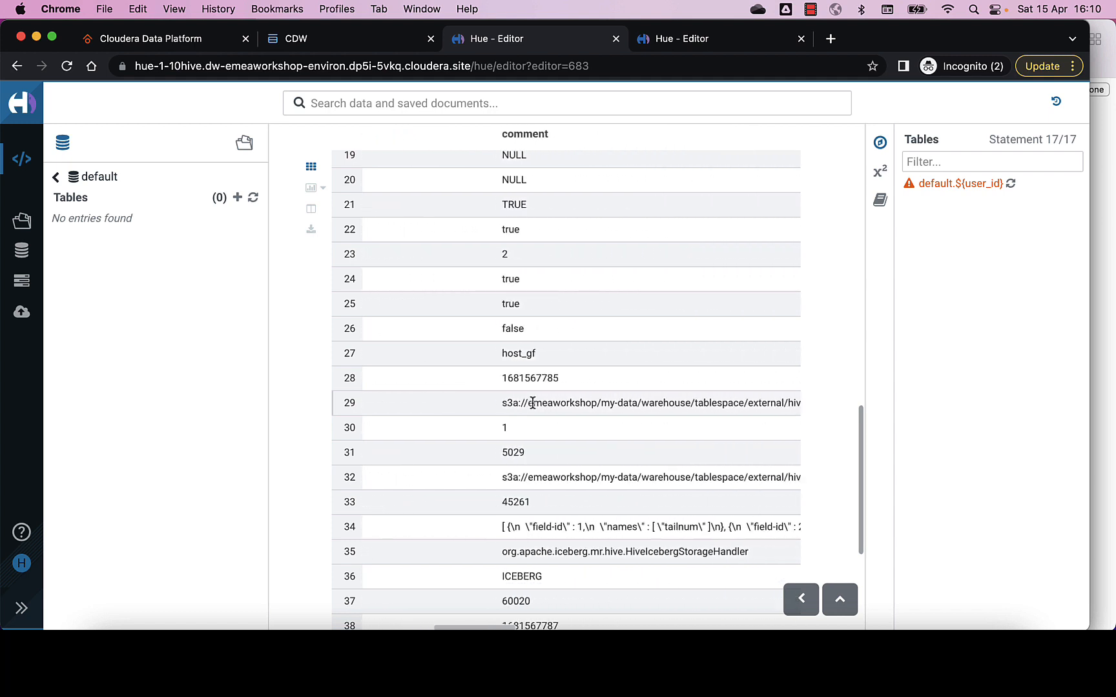
scroll(532, 403, right, 2)
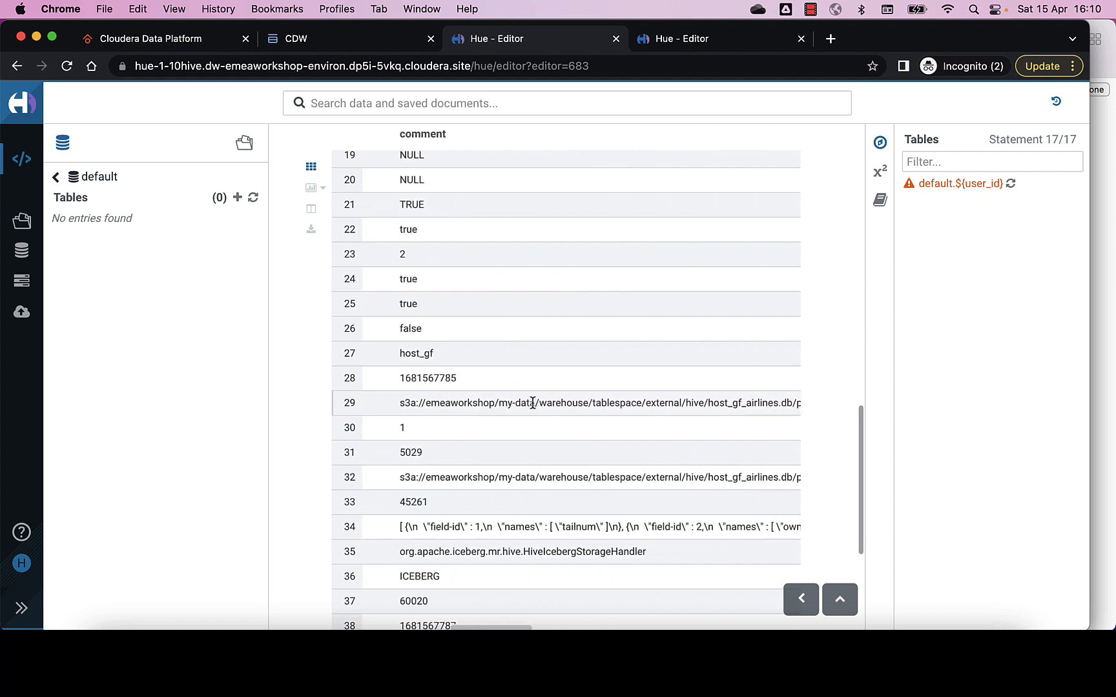
scroll(532, 403, right, 1)
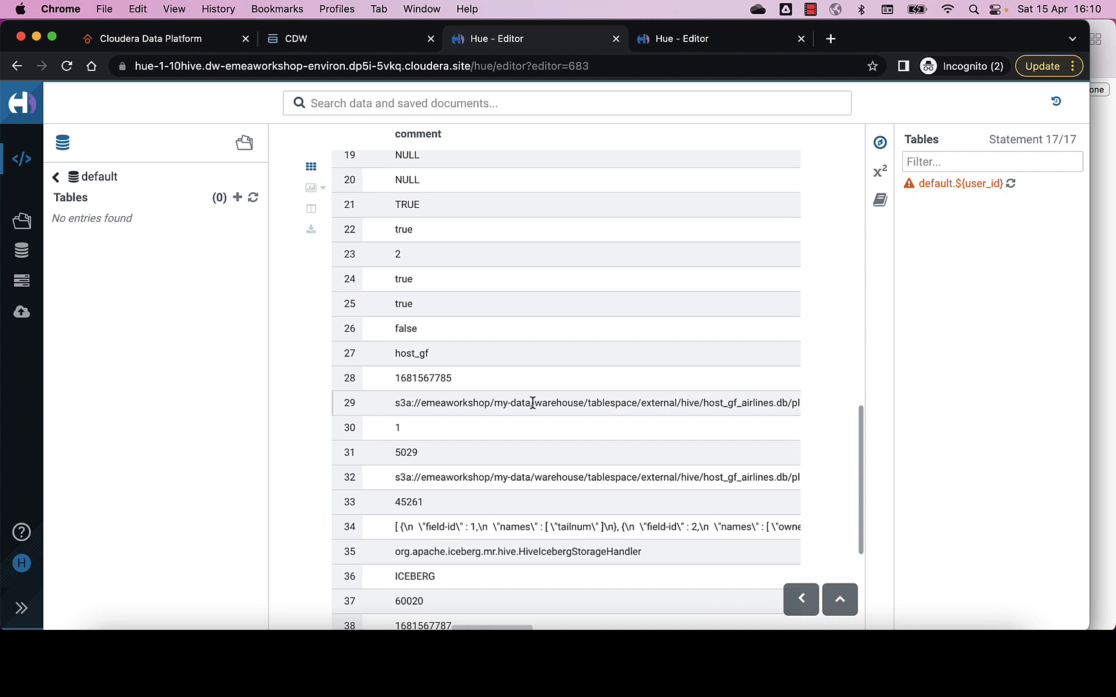
scroll(532, 402, left, 10)
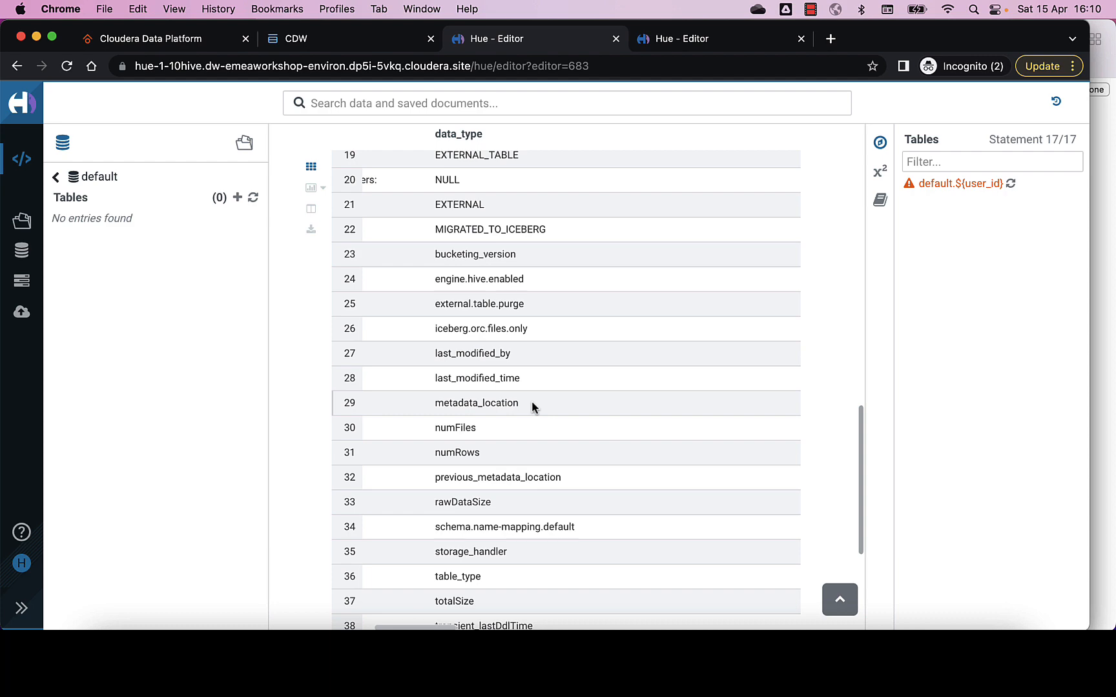
Examine the Storage Information section of the planes description, checking the SerDe Library, InputFormat and OutputFormat classes
scroll(532, 405, down, 2)
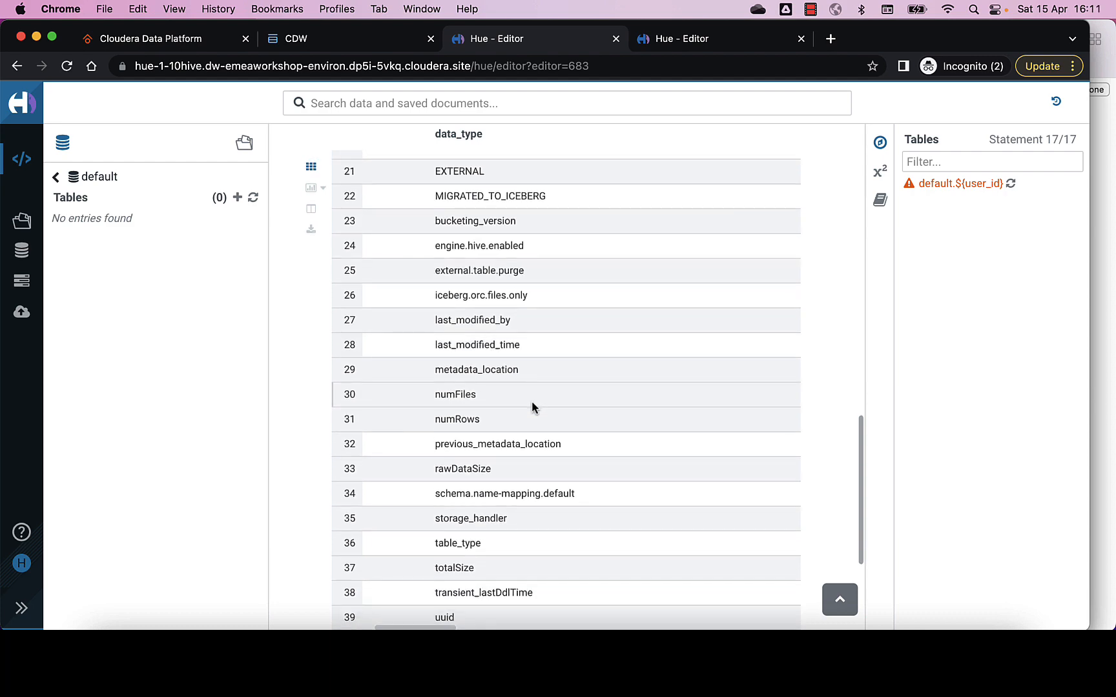
scroll(533, 406, down, 2)
scroll(532, 403, left, 2)
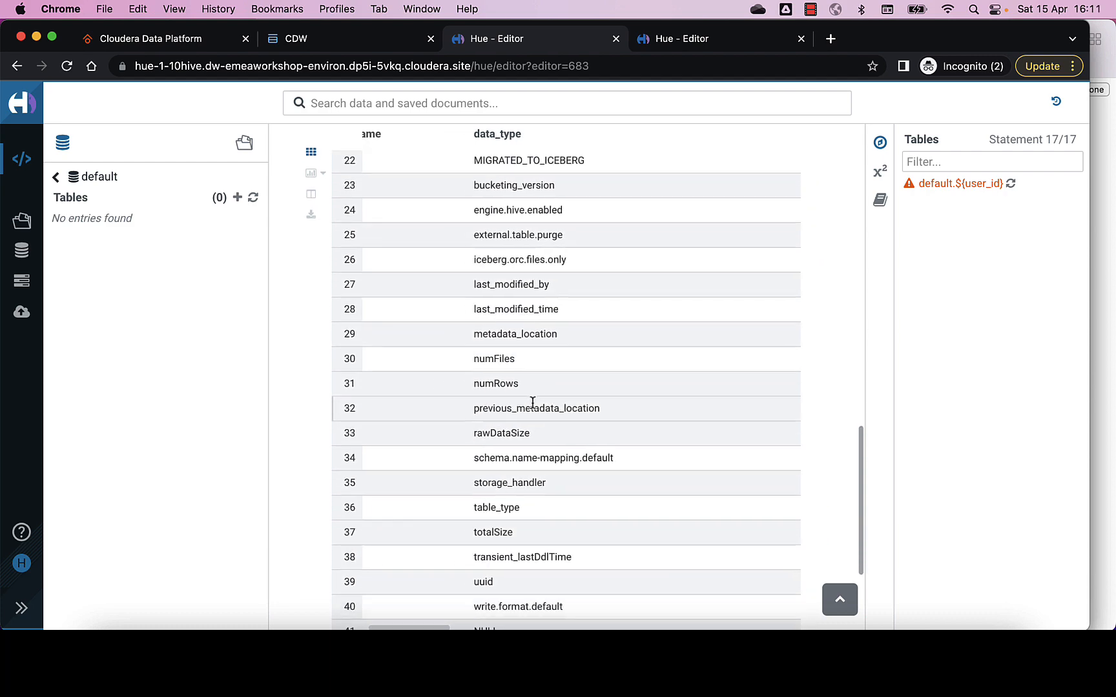
scroll(532, 403, left, 2)
scroll(532, 402, down, 3)
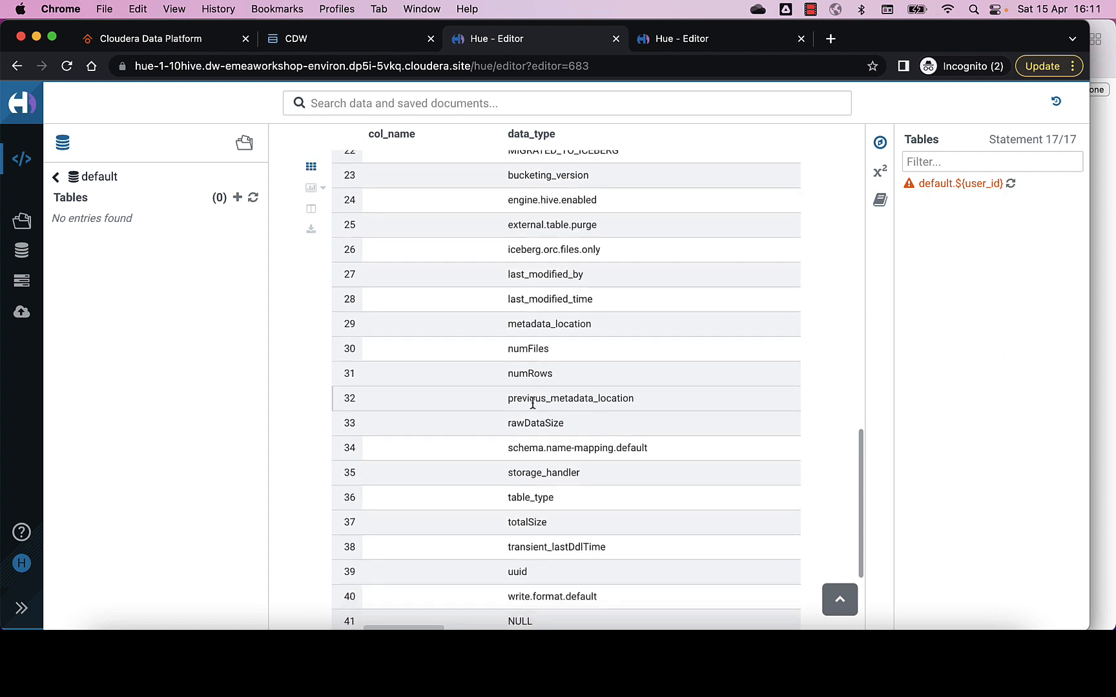
scroll(533, 406, down, 3)
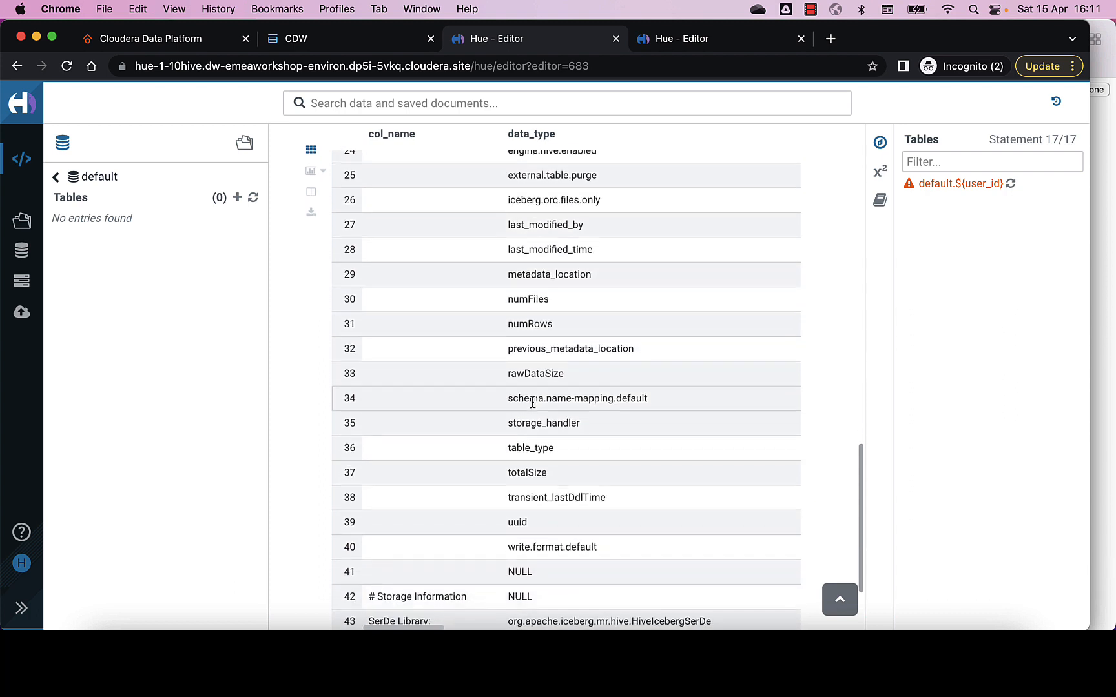
scroll(532, 402, down, 5)
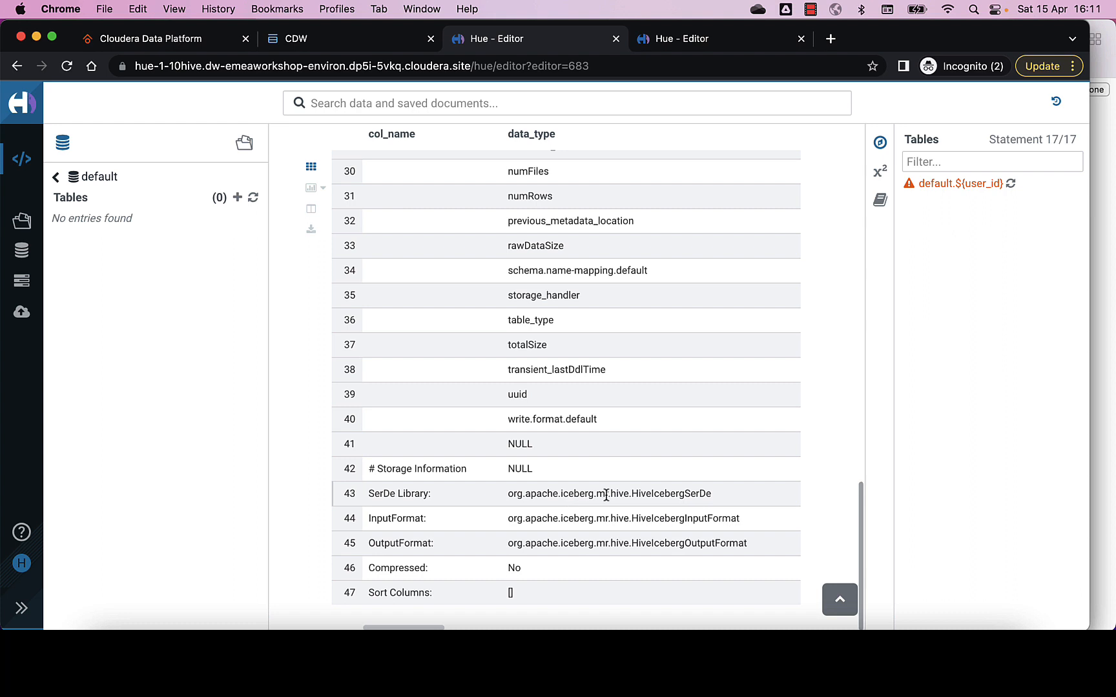
drag(638, 519, 734, 522)
drag(646, 494, 712, 494)
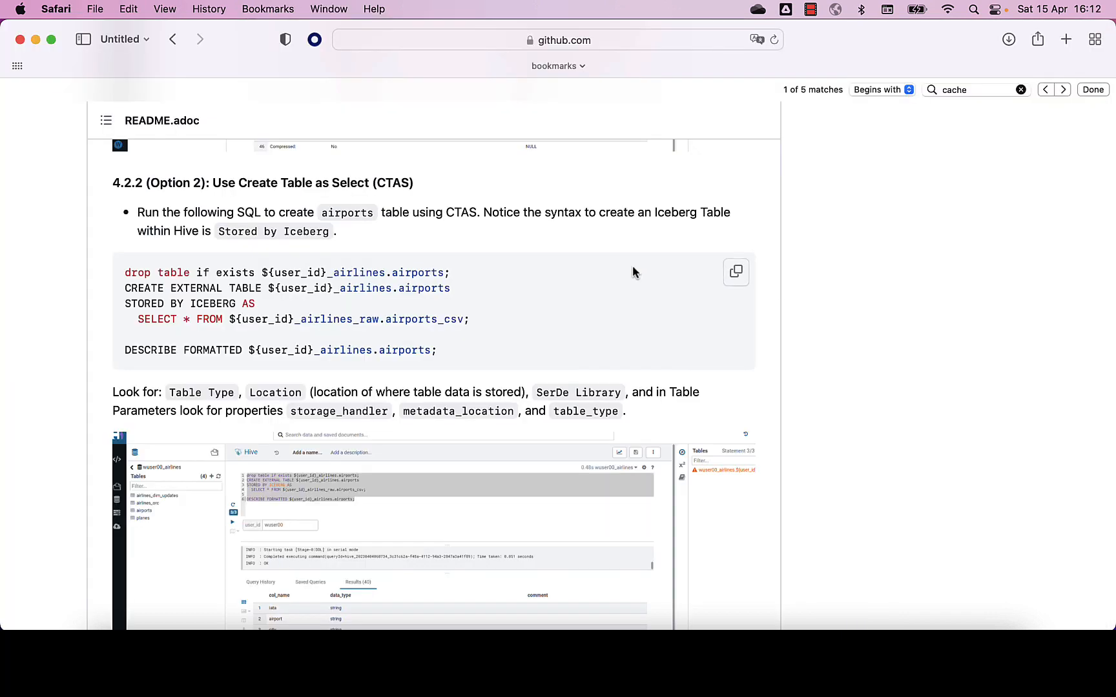
In the README in Safari, review section 4.2.2's CTAS code for the airports table, including the STORED BY ICEBERG clause
scroll(633, 267, up, 1)
scroll(632, 267, down, 1)
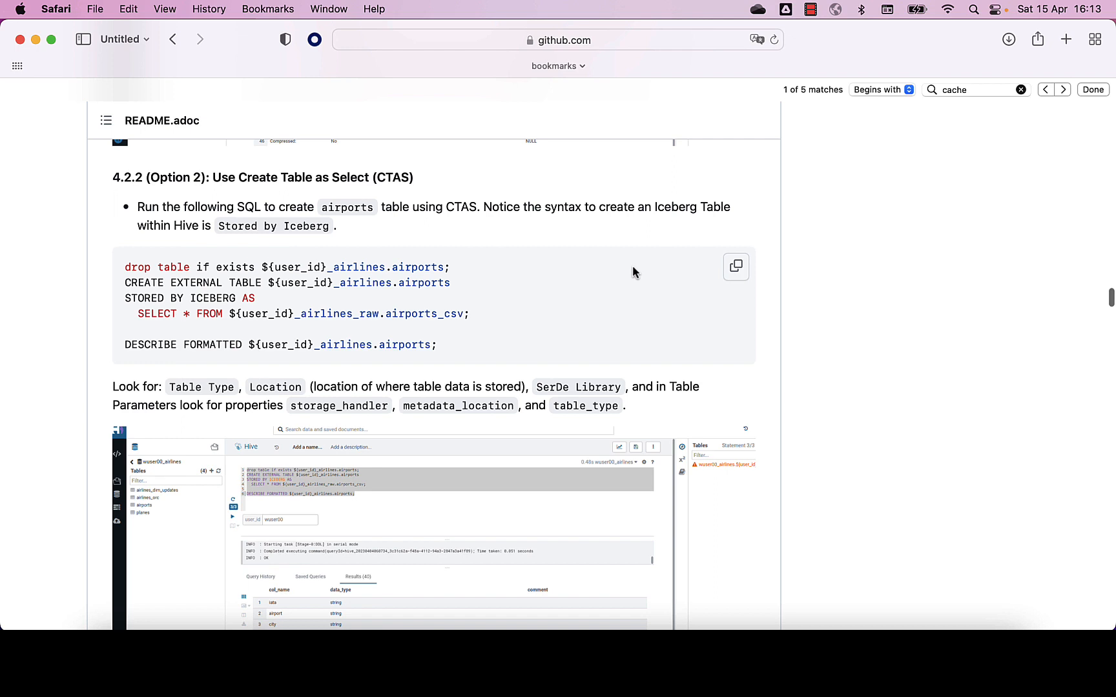
double_click(420, 268)
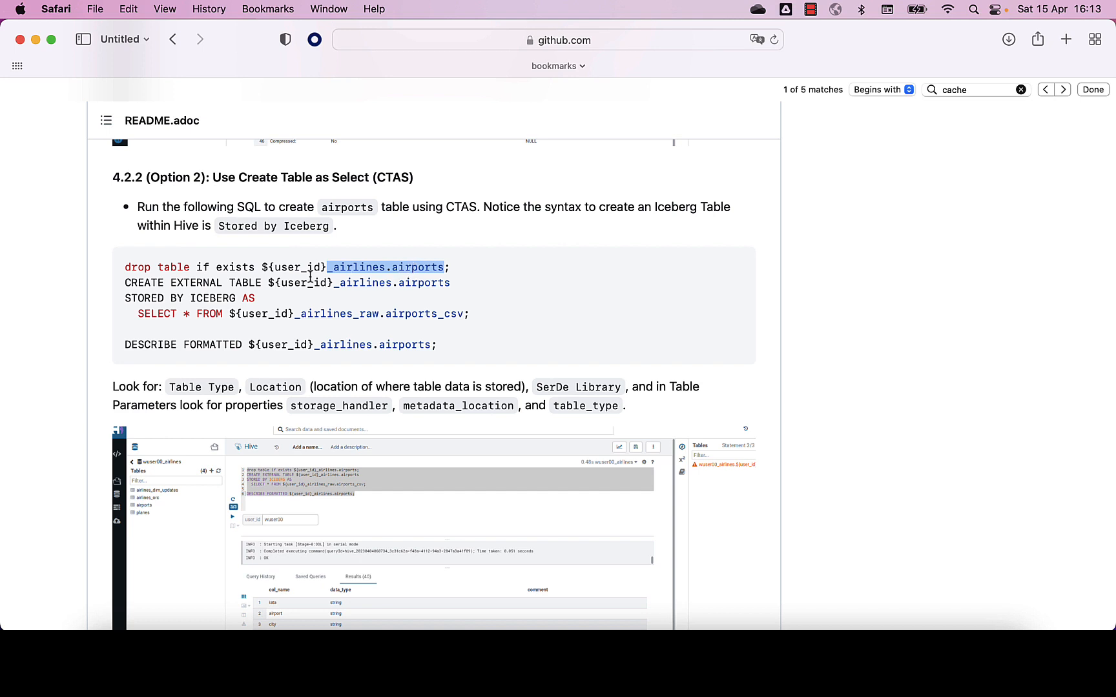
click(128, 268)
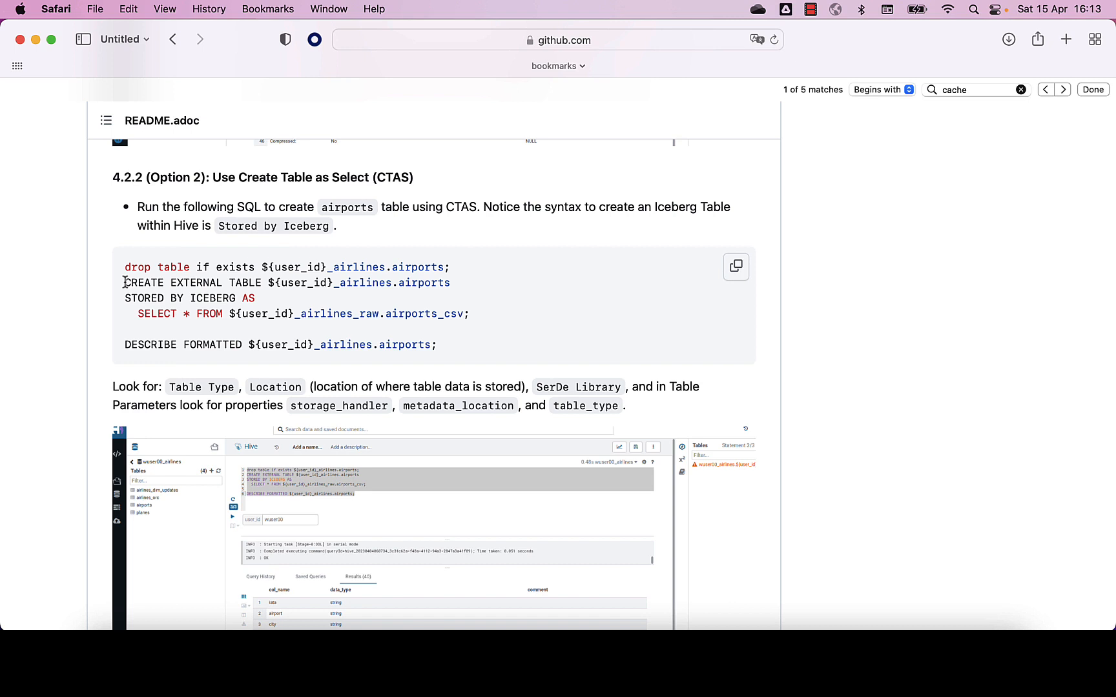
double_click(198, 298)
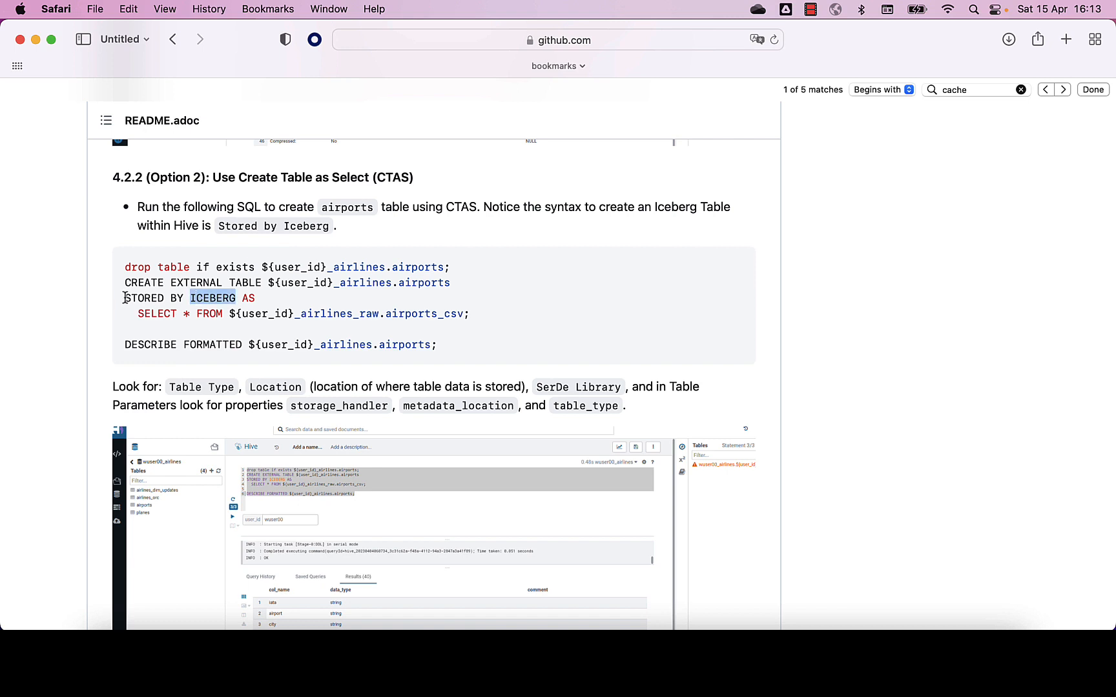
drag(126, 298, 192, 299)
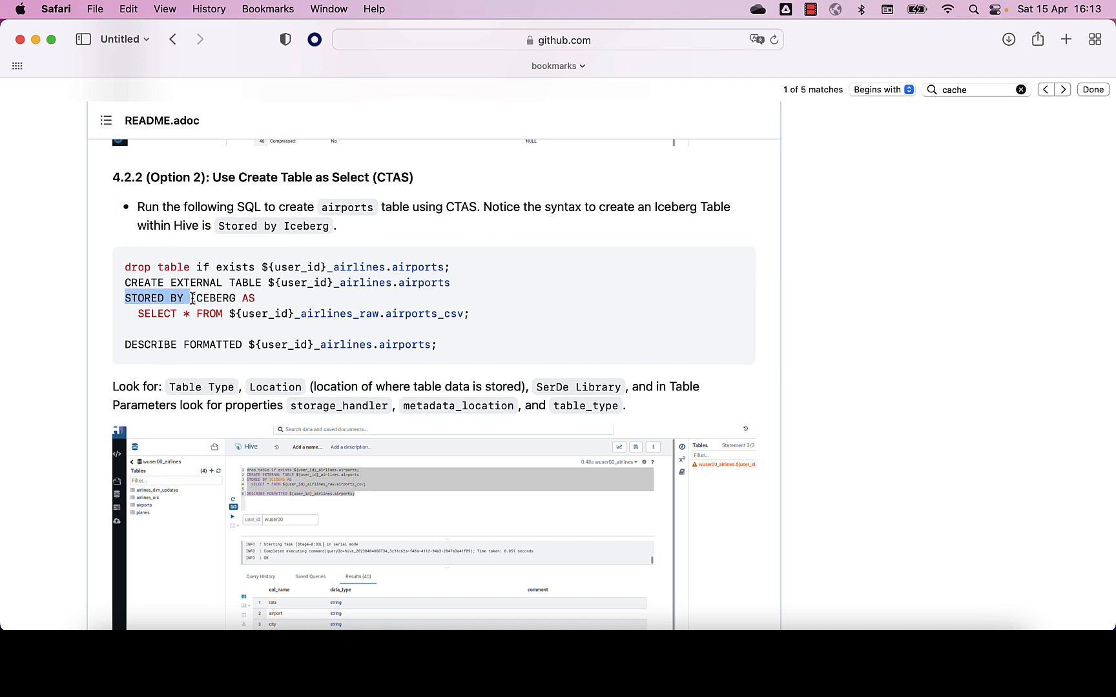
click(162, 315)
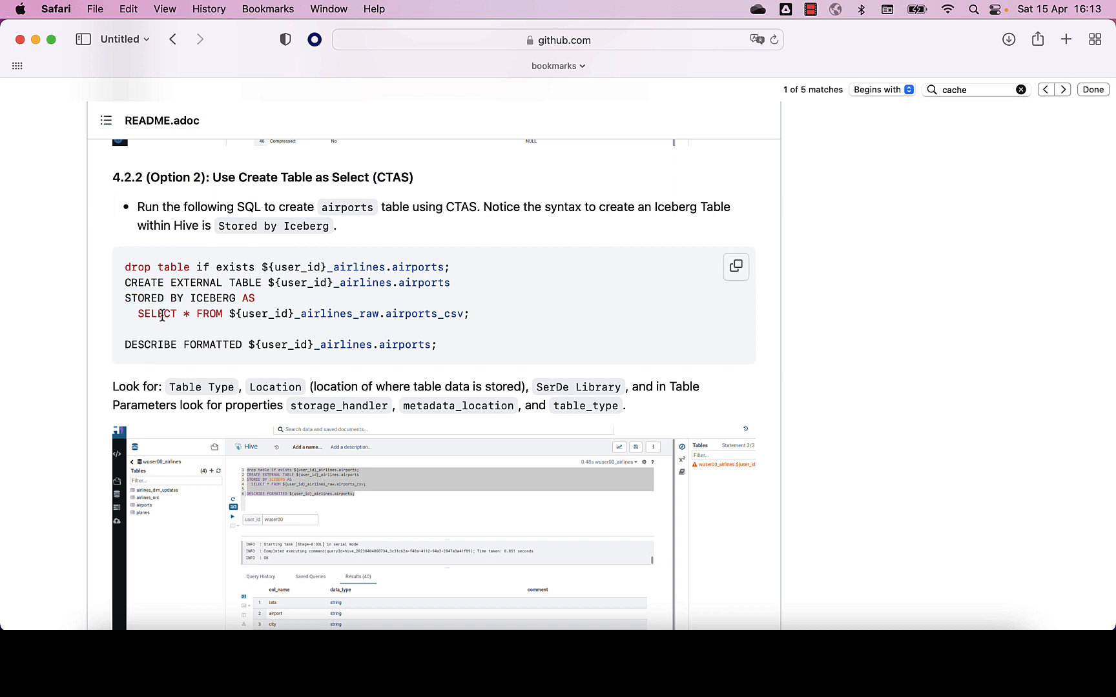
drag(128, 269, 473, 319)
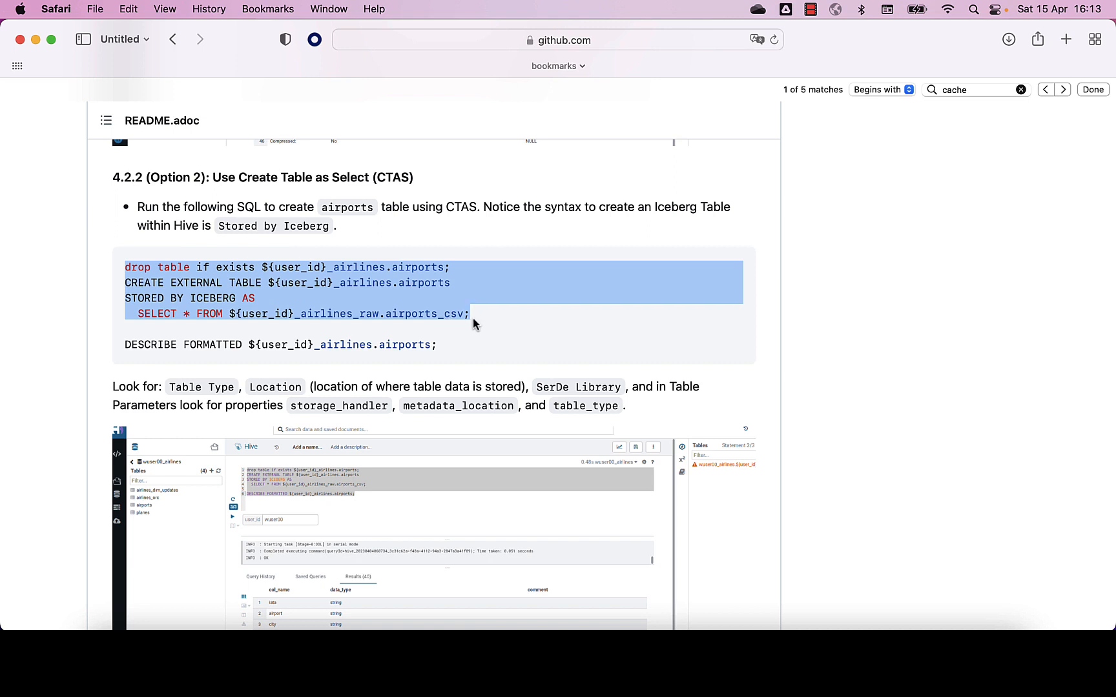
click(472, 317)
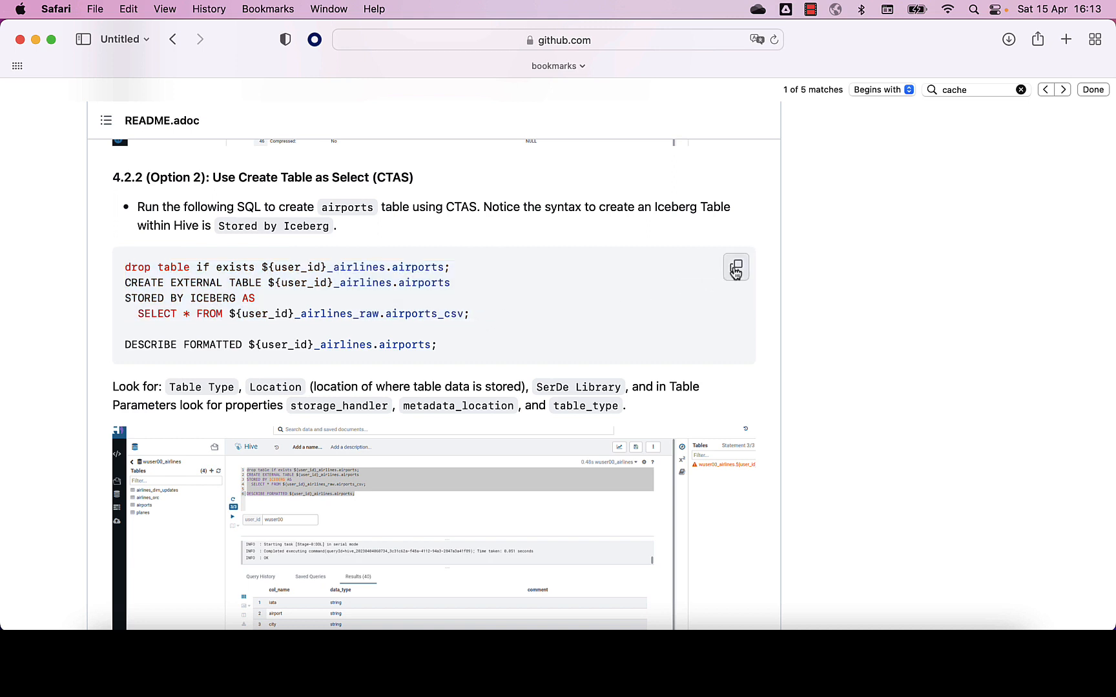
Copy the README's airports CTAS code block and add it below the planes DESCRIBE FORMATTED statement in Hue's Hive editor in Chrome
click(734, 270)
key(super+Tab)
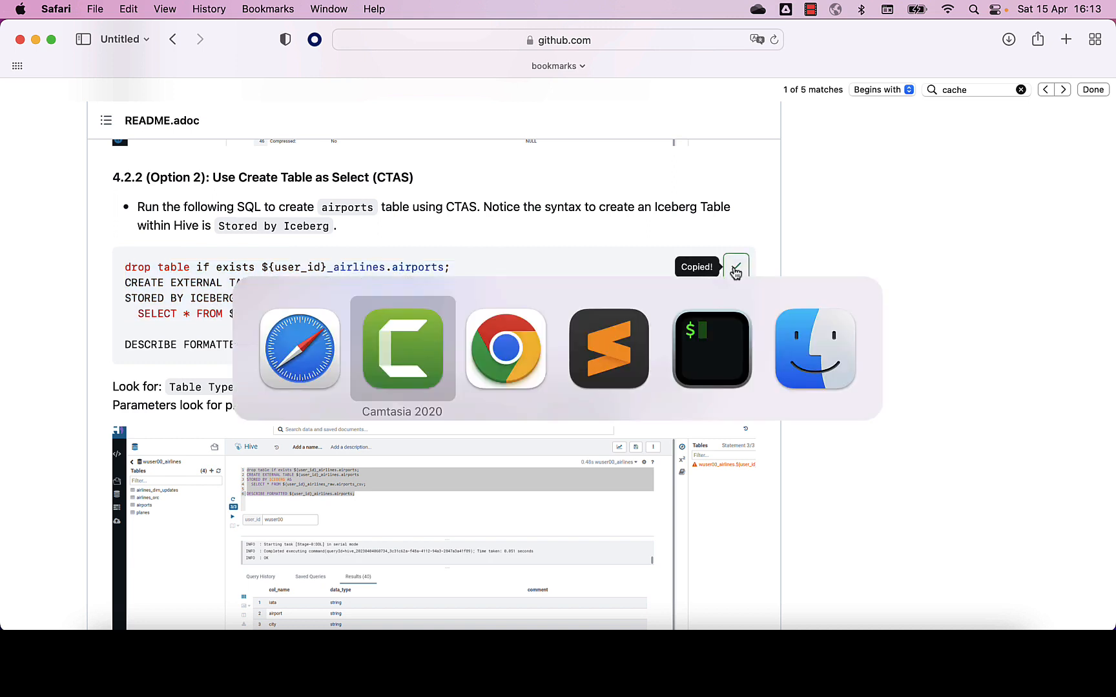
key(super+Tab)
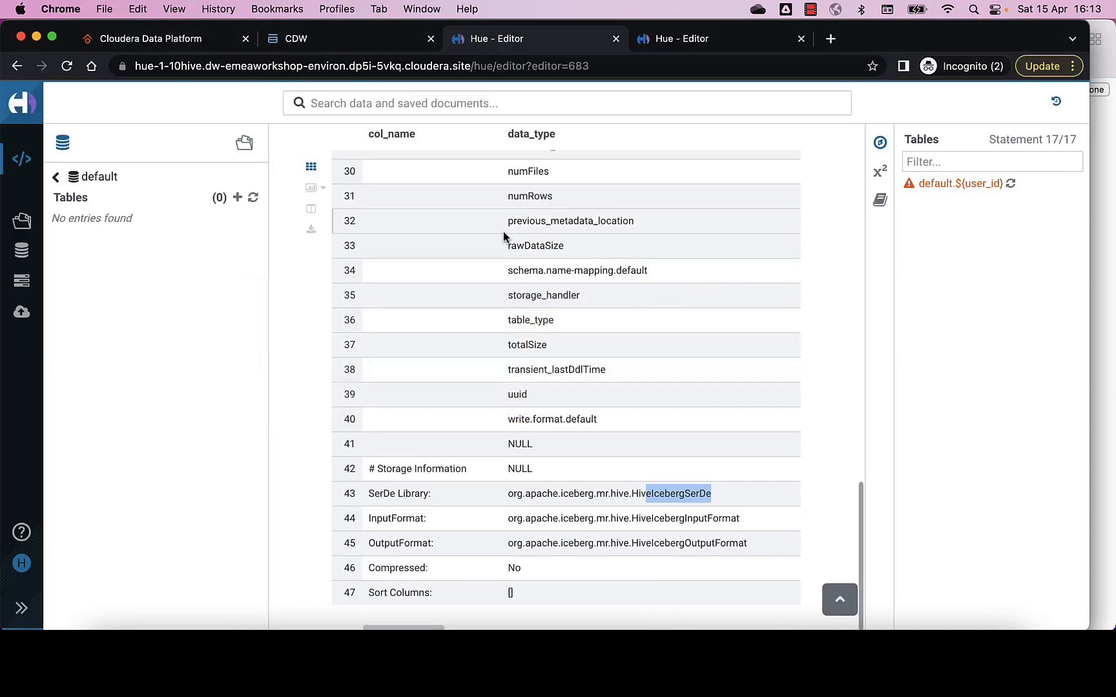
scroll(503, 231, up, 15)
scroll(489, 277, down, 5)
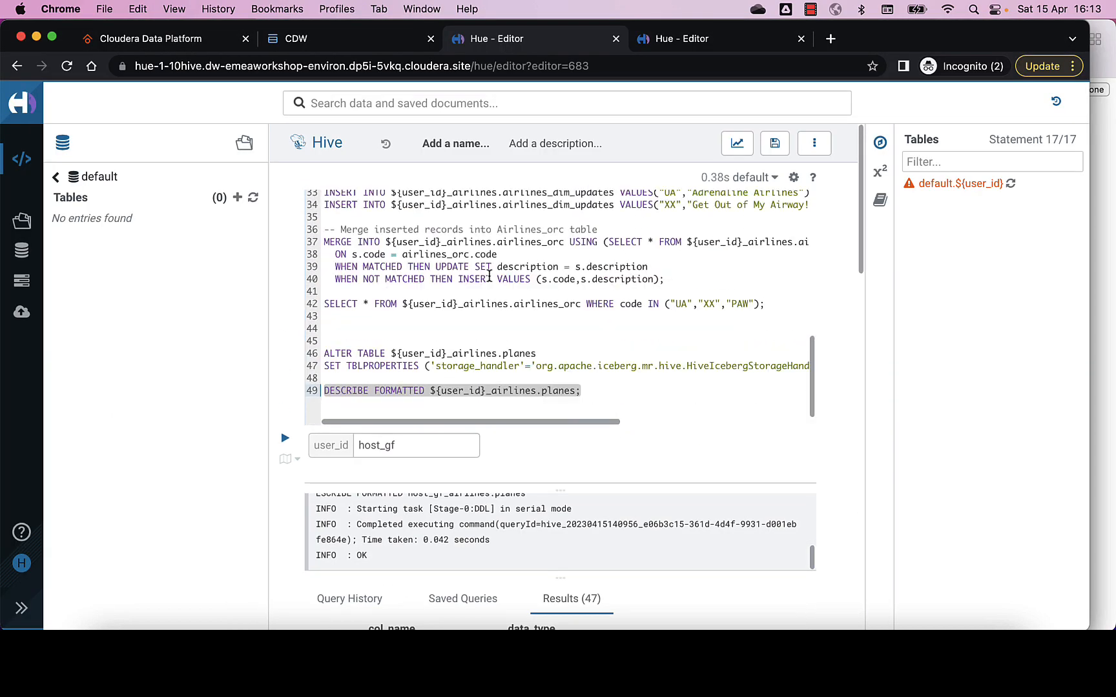
click(600, 391)
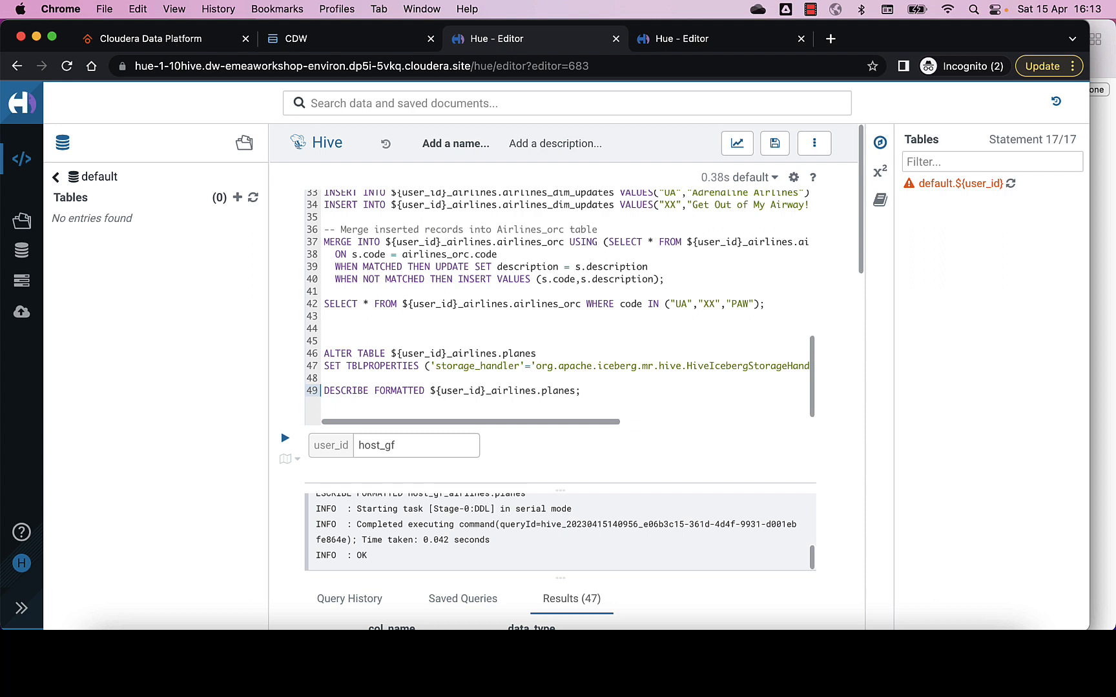
key(Return)
key(Return)
key(Return)
key(super+v)
Run only the drop table and CREATE EXTERNAL TABLE statements that build ${user_id}_airlines.airports, stored by Iceberg, from ${user_id}_airlines_raw.airports_csv
key(Up)
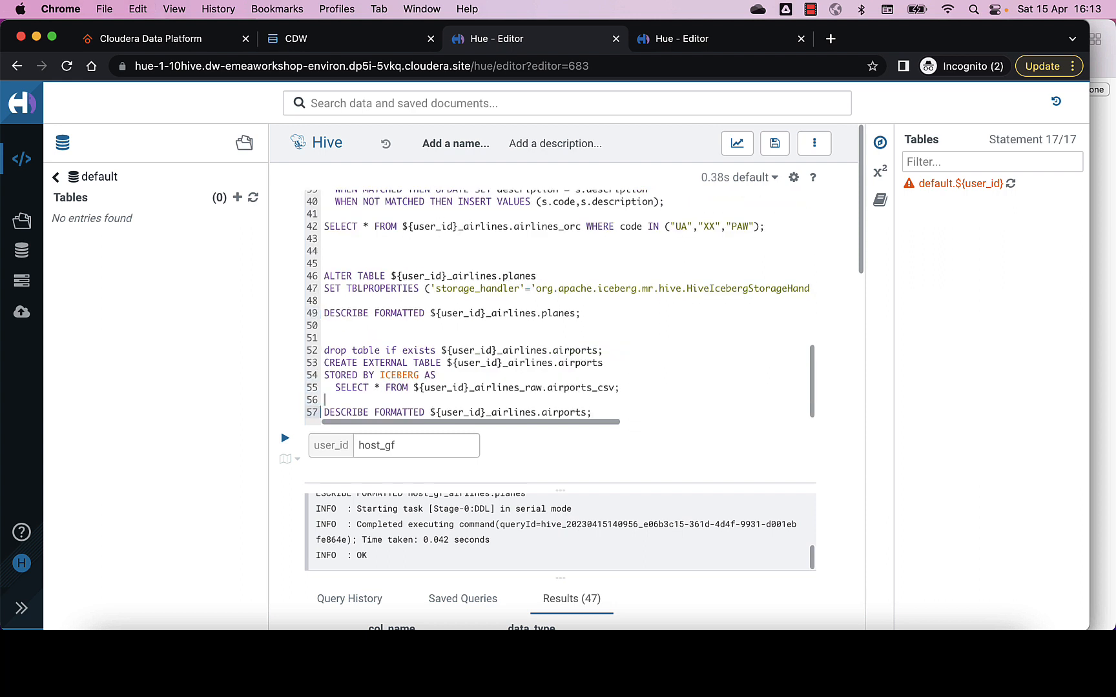
key(Up)
key(Up)
key(Up)
key(Up)
key(Up)
key(Right)
key(shift+Down)
key(shift+Down)
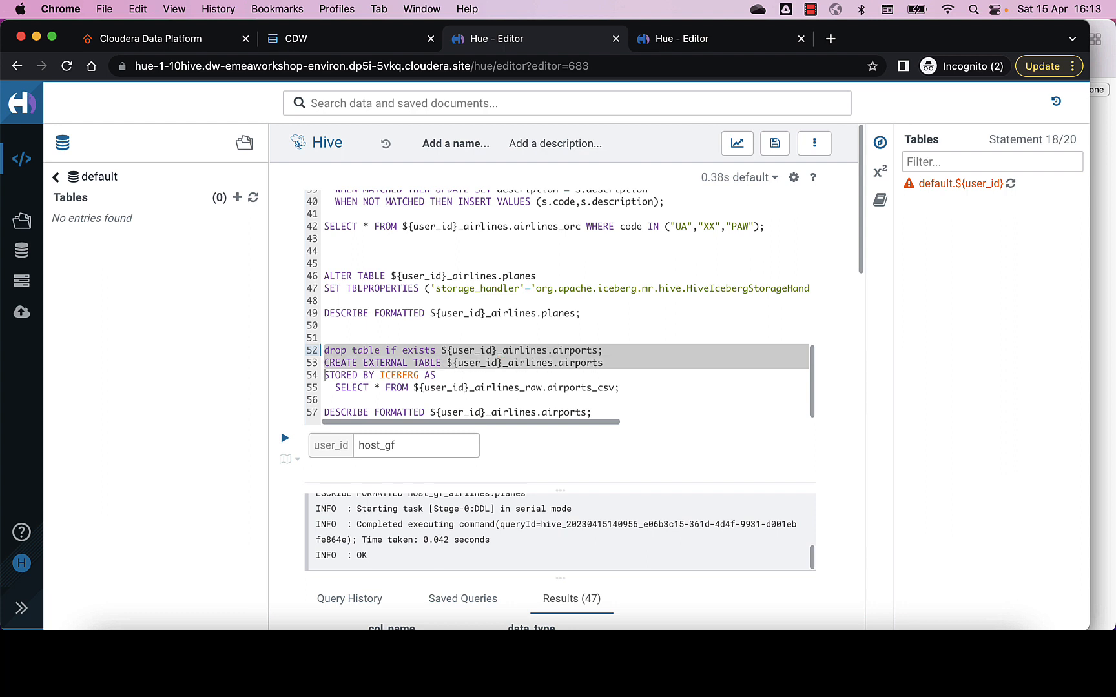
key(shift+Down)
key(shift+Down)
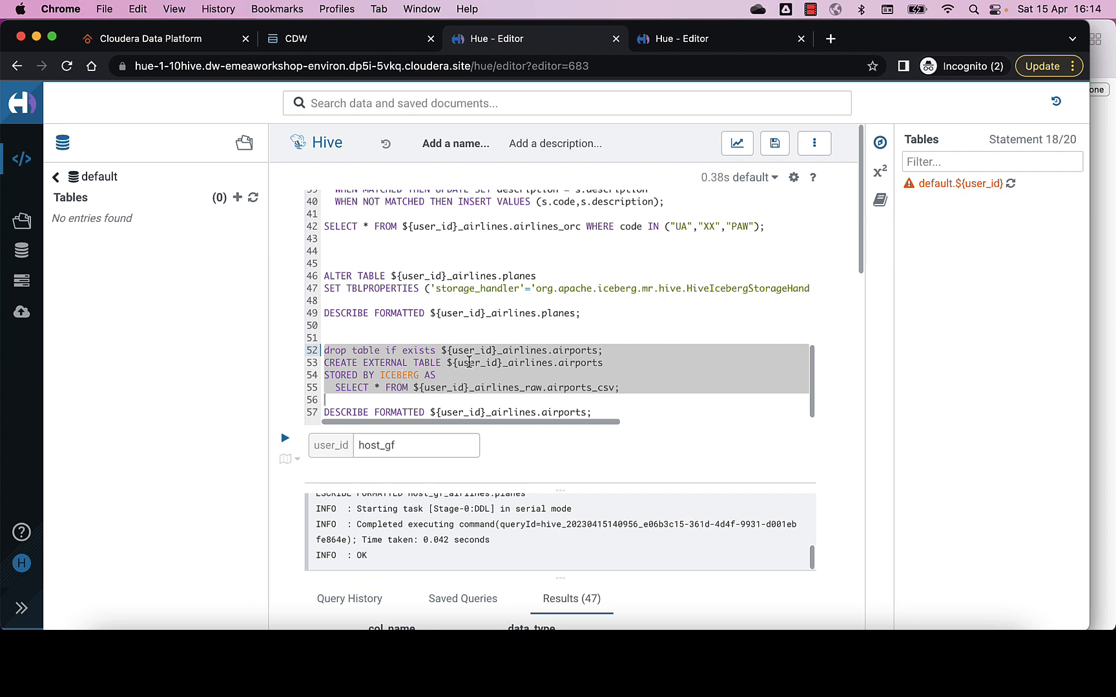
key(super+Return)
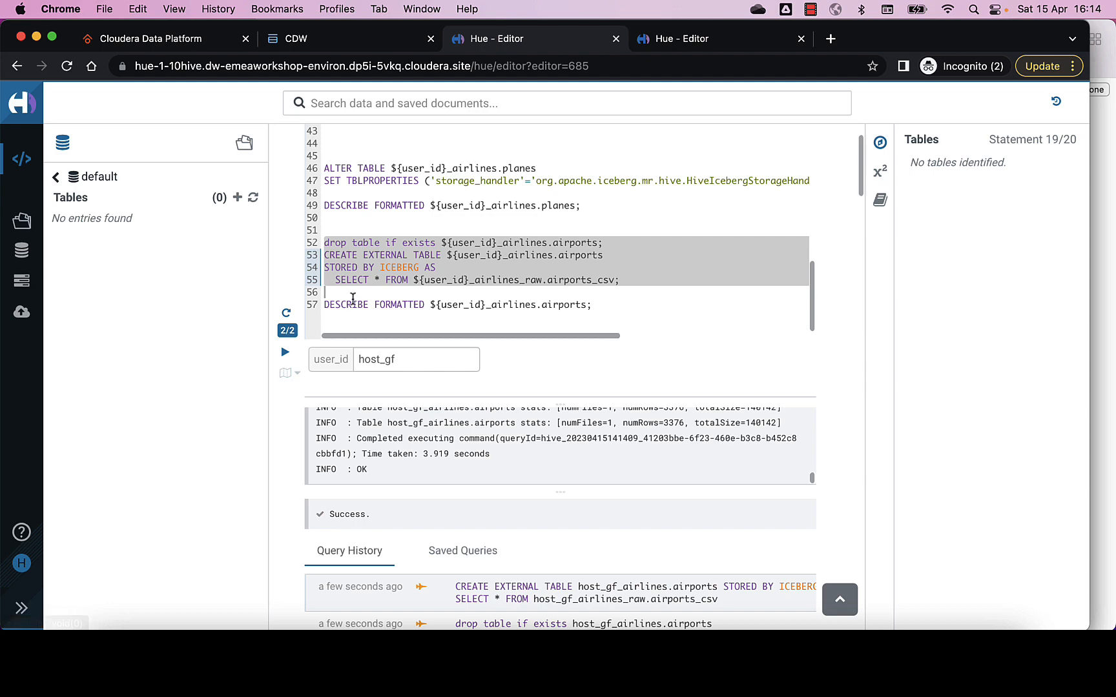
Run only the DESCRIBE FORMATTED statement for ${user_id}_airlines.airports and view the table type and table parameters in its results
click(324, 304)
key(shift+End)
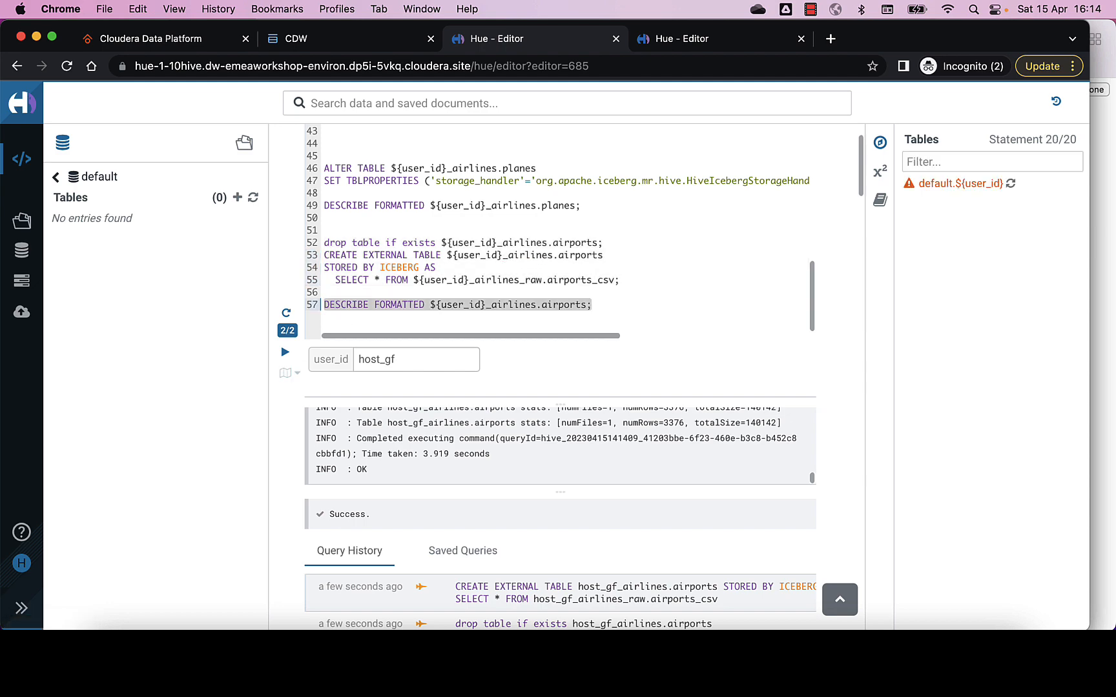
key(ctrl+Return)
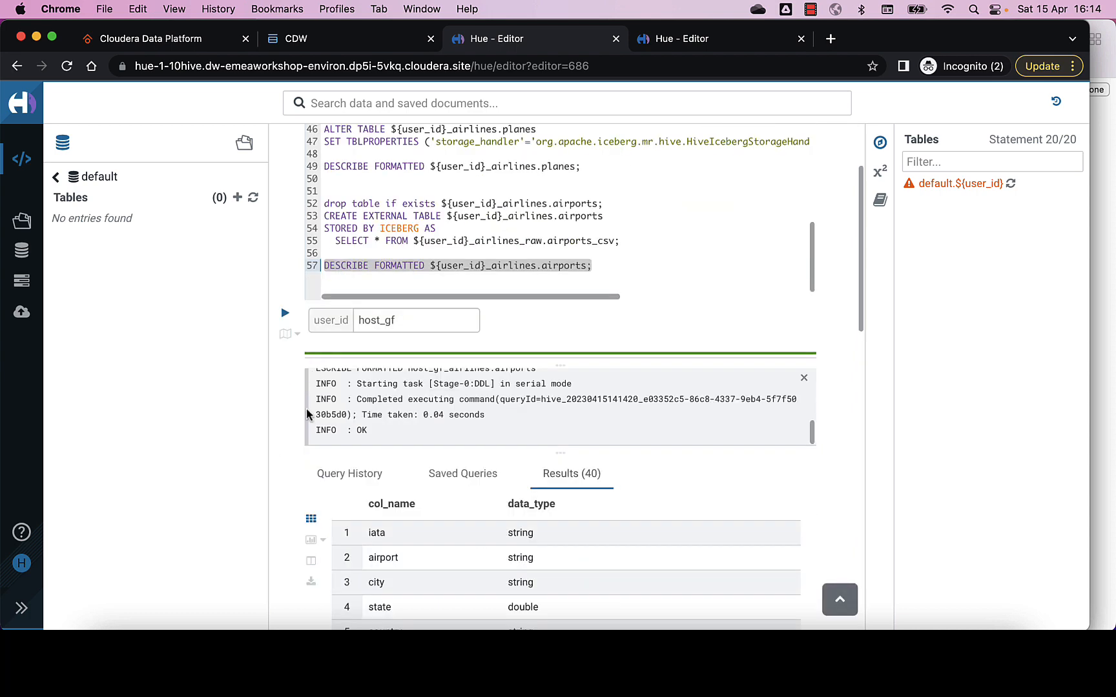
scroll(299, 461, down, 10)
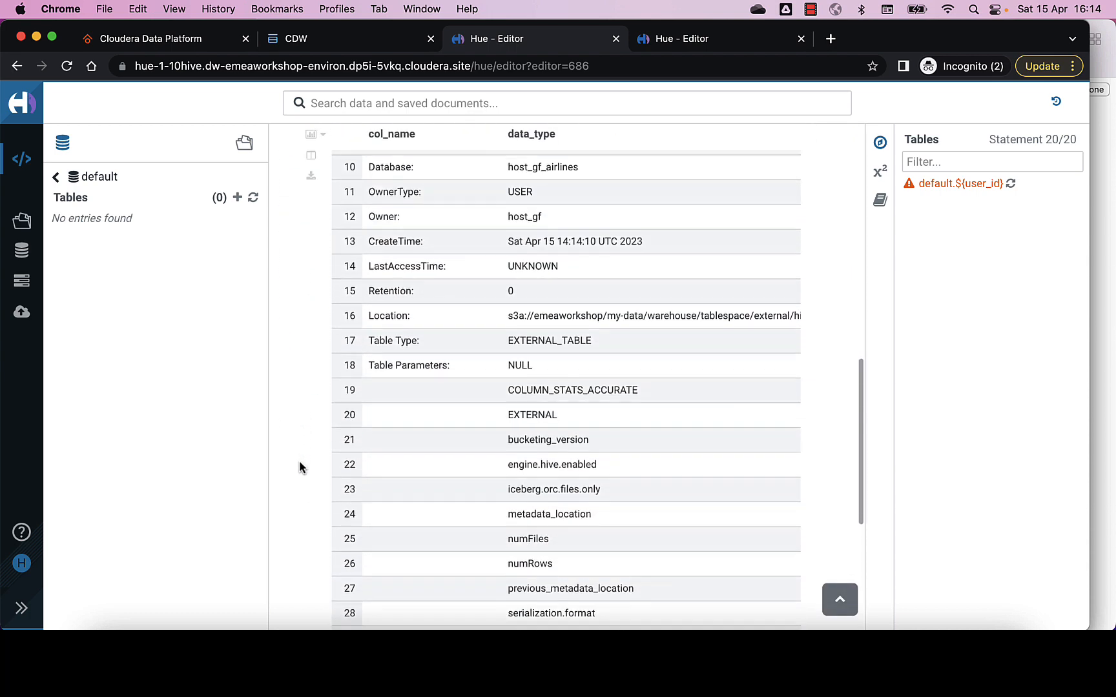
scroll(299, 460, down, 3)
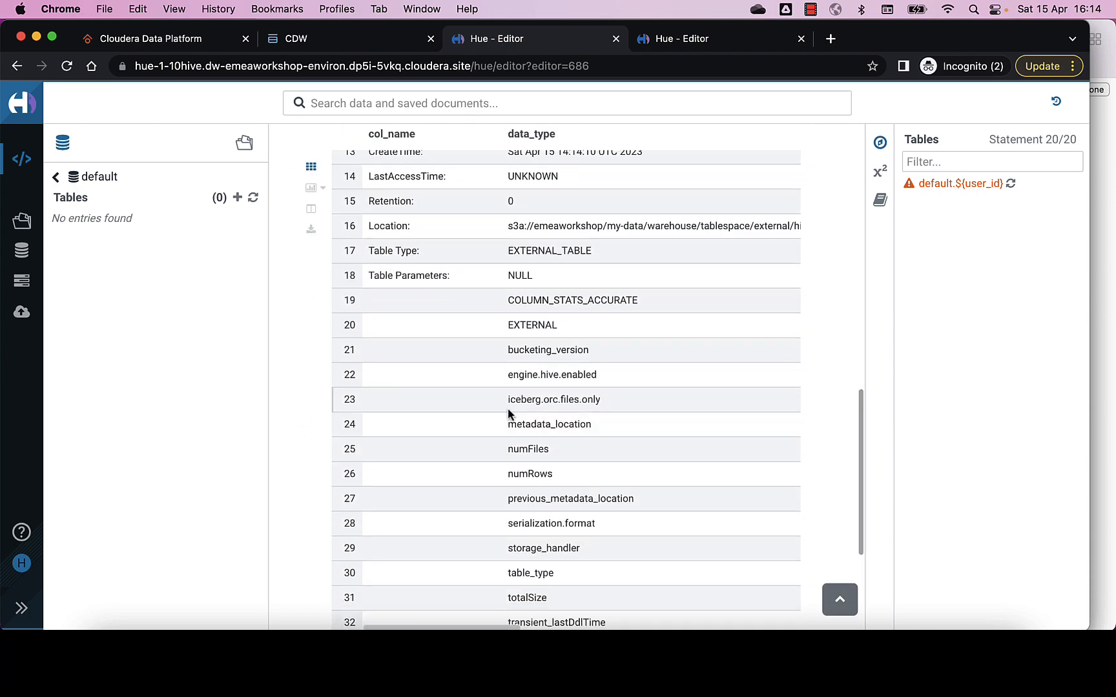
Examine the airports table description, including its location, table type, table parameters and storage information
scroll(509, 413, down, 2)
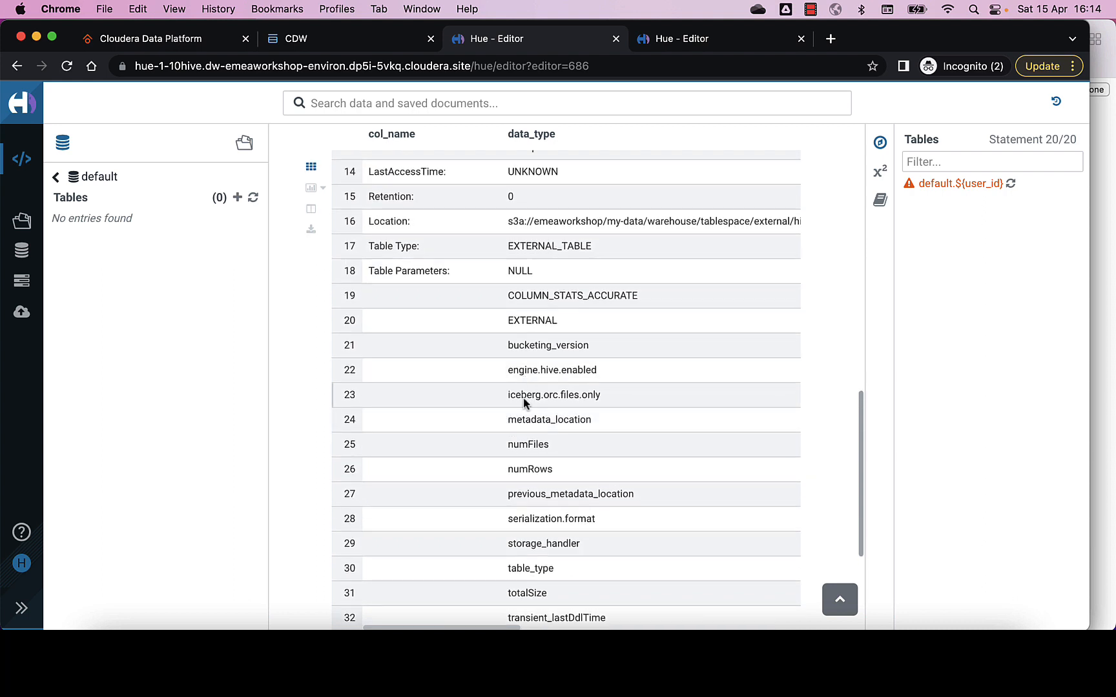
scroll(523, 420, down, 1)
scroll(523, 418, up, 1)
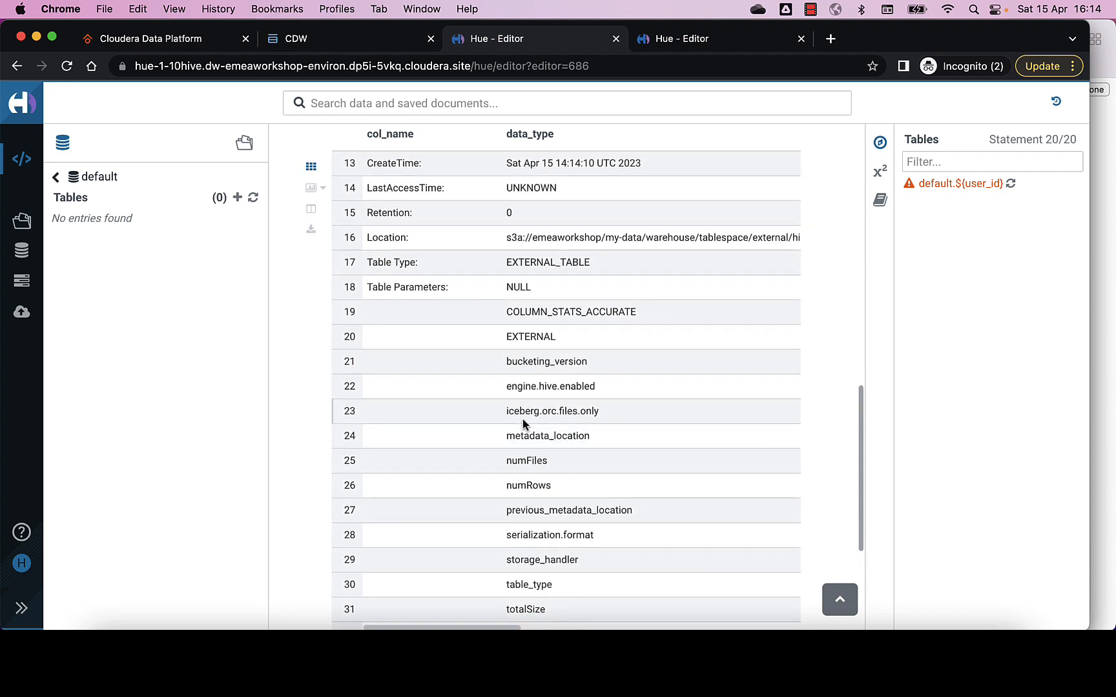
scroll(523, 420, up, 1)
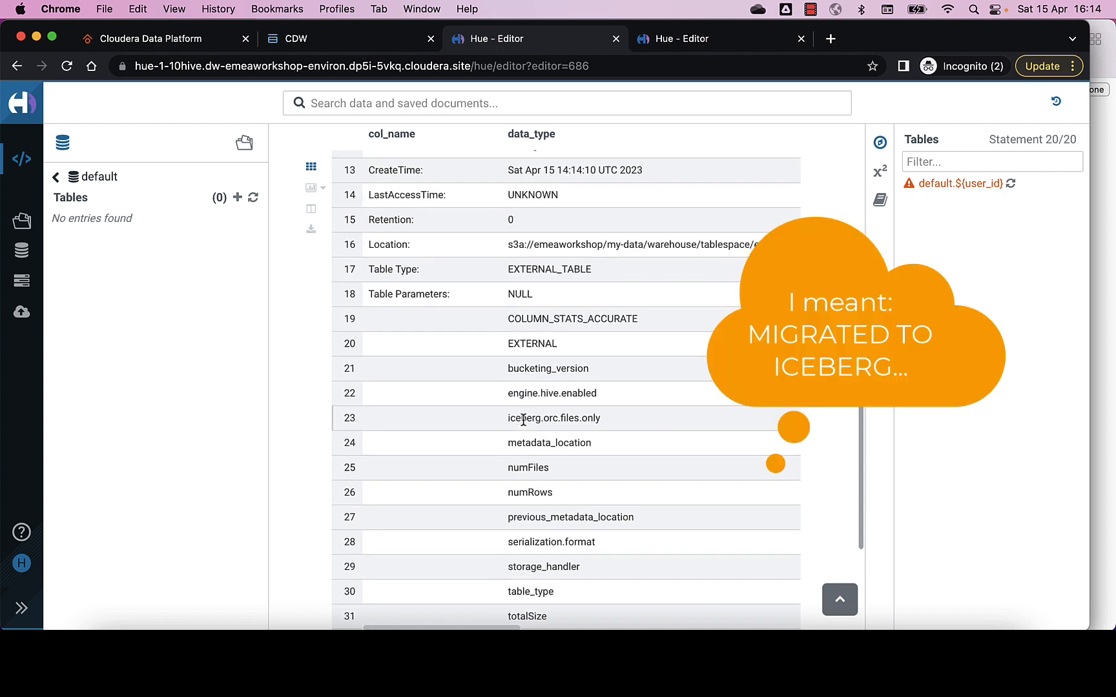
scroll(523, 420, down, 1)
scroll(523, 420, down, 2)
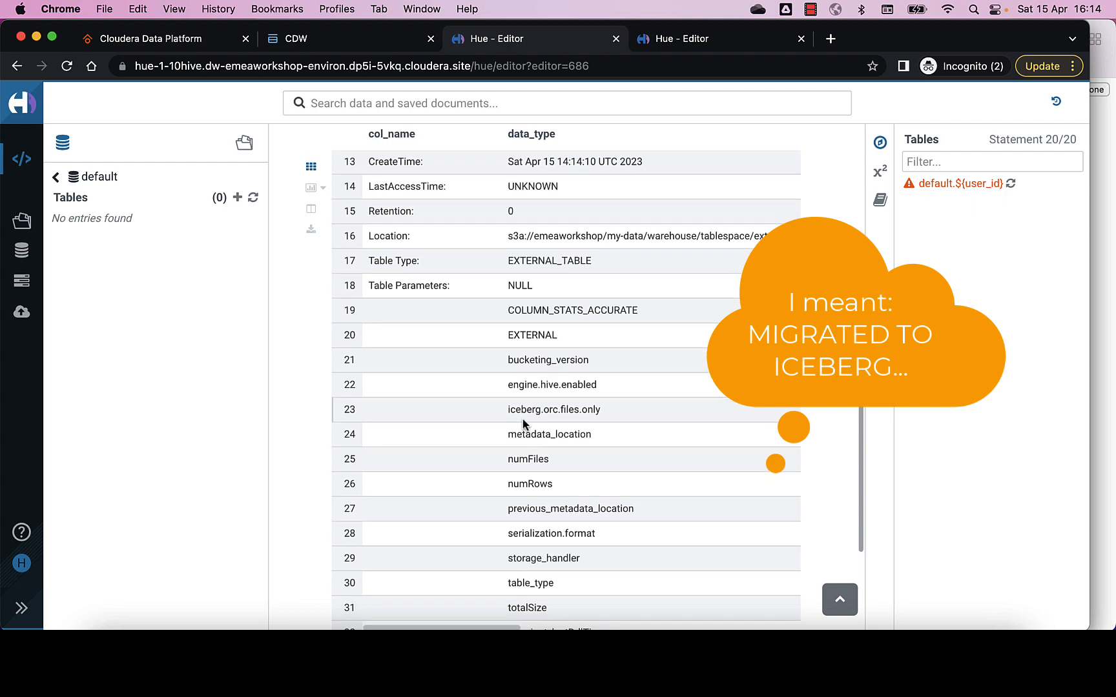
scroll(524, 425, down, 10)
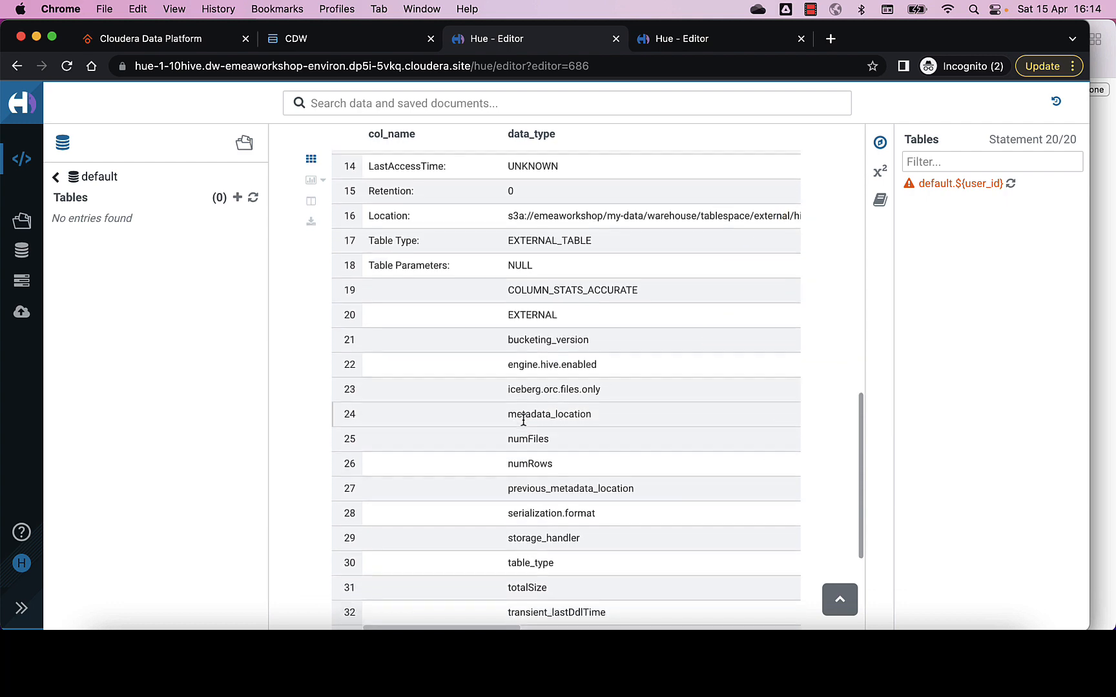
scroll(522, 419, down, 3)
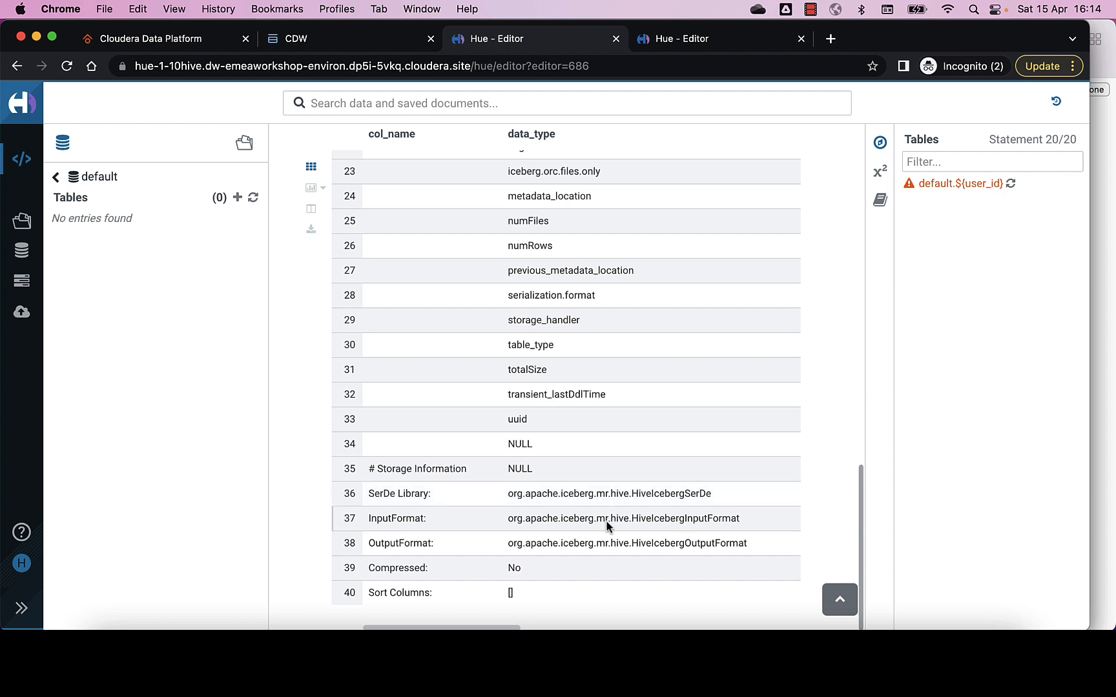
scroll(606, 510, up, 8)
scroll(602, 527, up, 8)
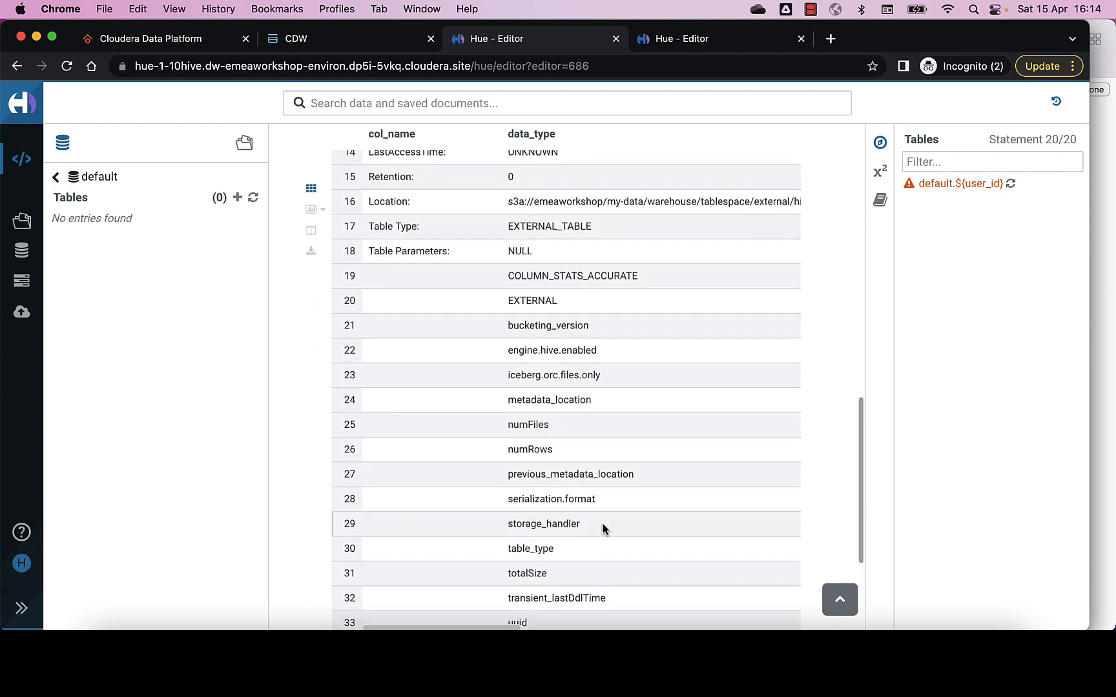
scroll(601, 524, up, 3)
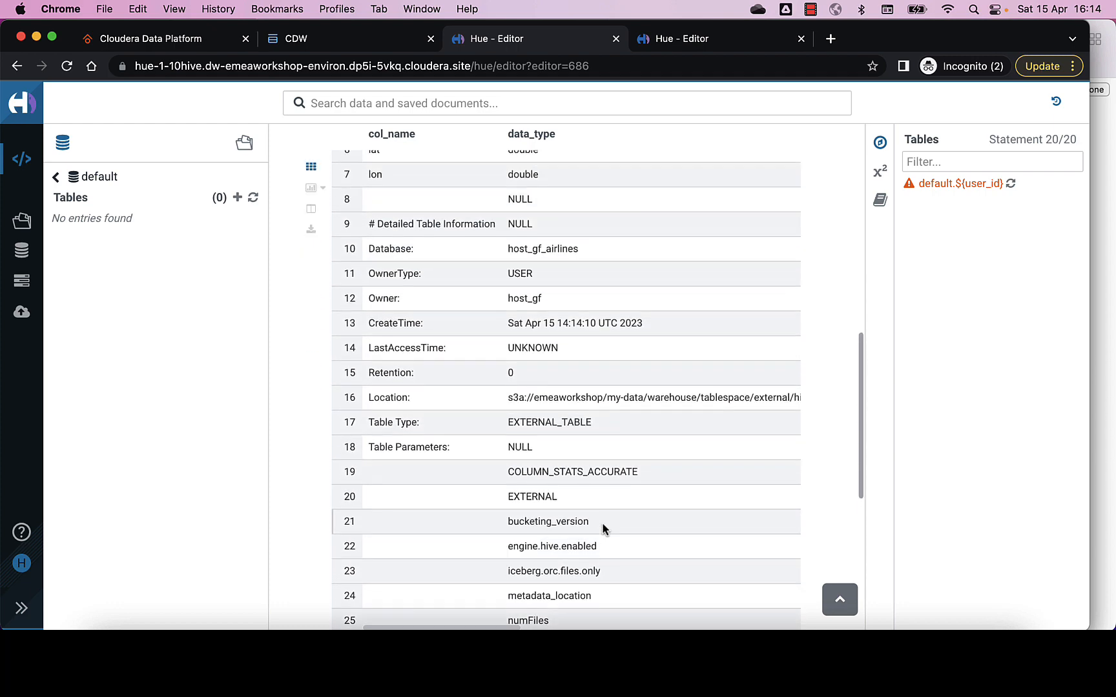
scroll(604, 529, up, 20)
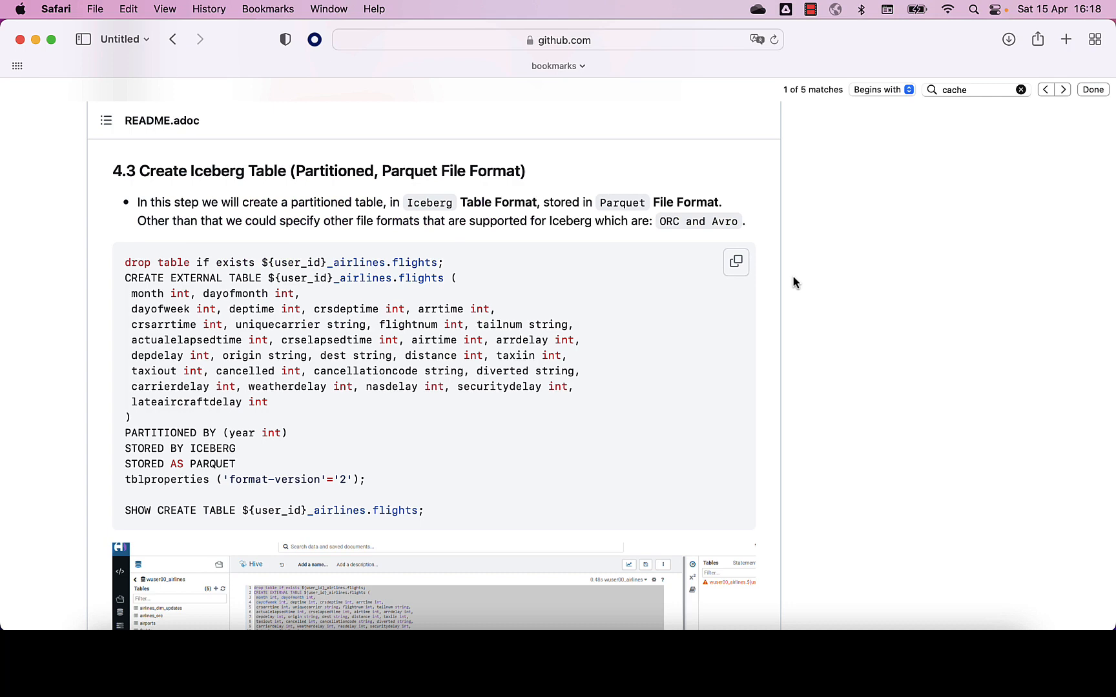
Read the README's section 4.3 script for the flights table, checking the table name, column definitions, EXTERNAL keyword, Iceberg format and Parquet storage
scroll(767, 300, down, 1)
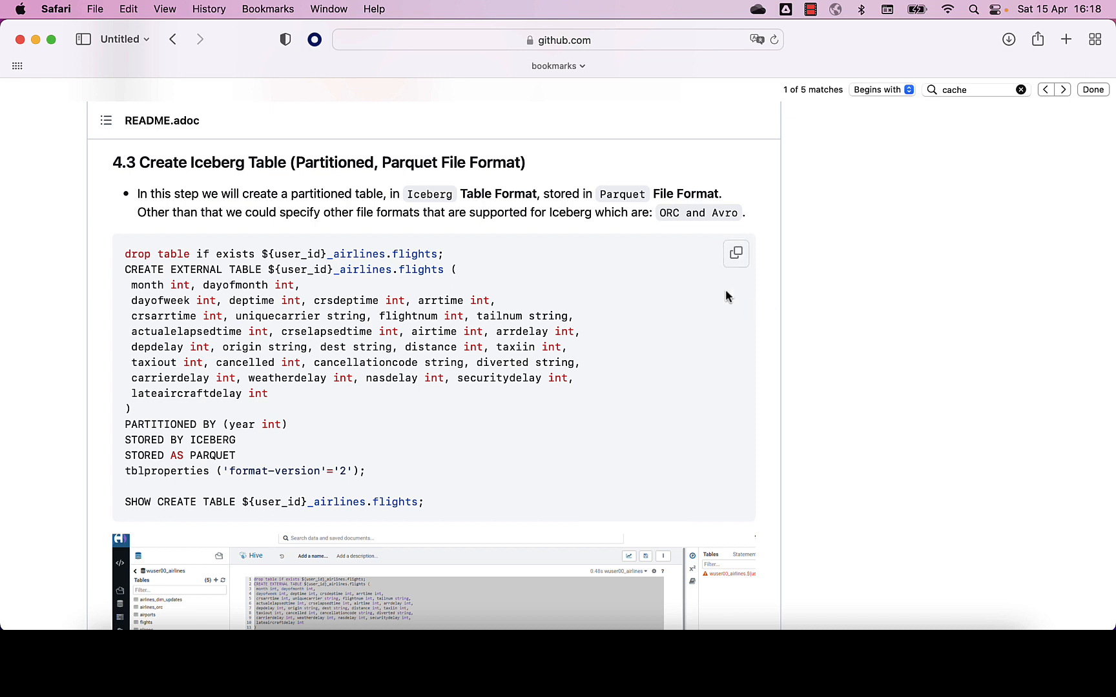
double_click(405, 252)
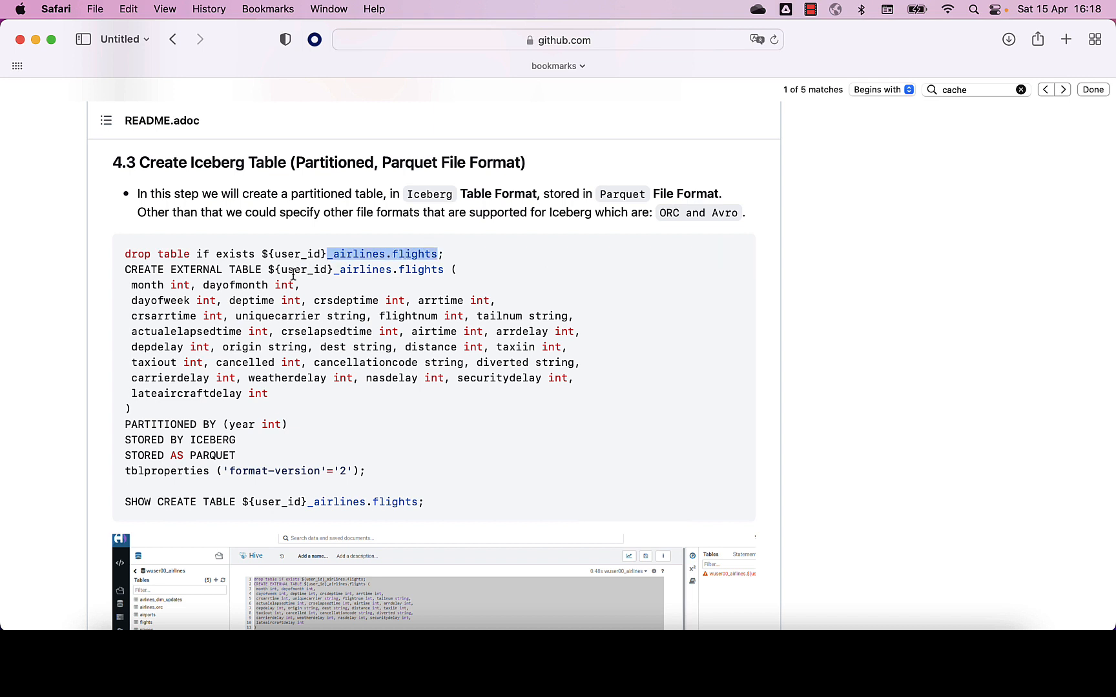
scroll(203, 269, down, 1)
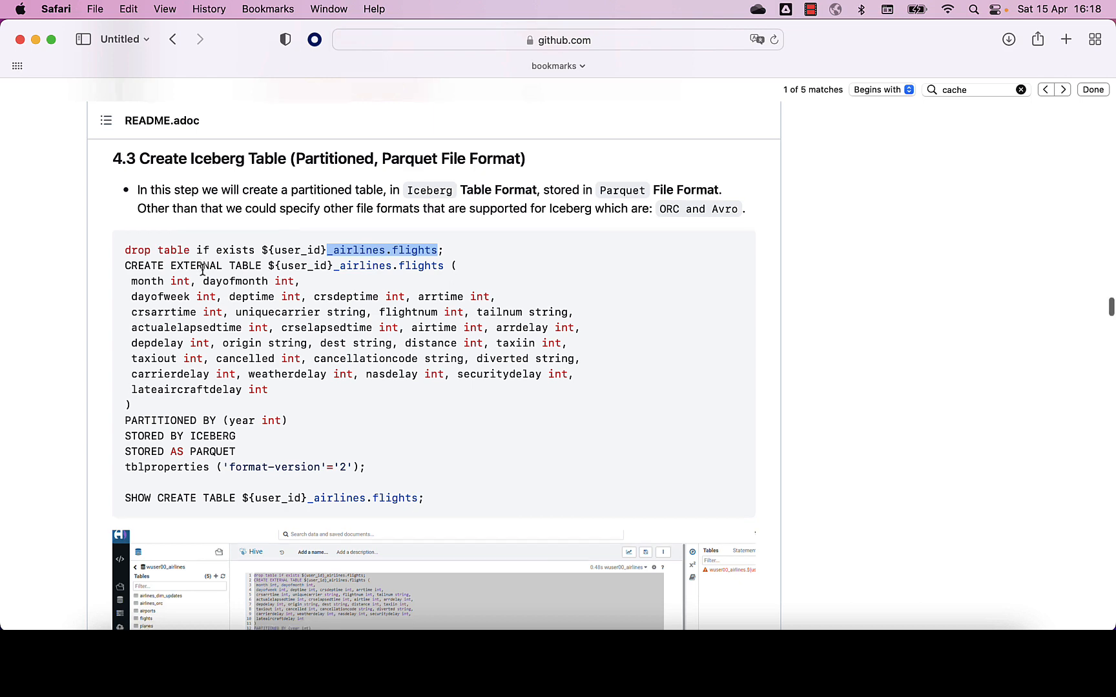
double_click(200, 248)
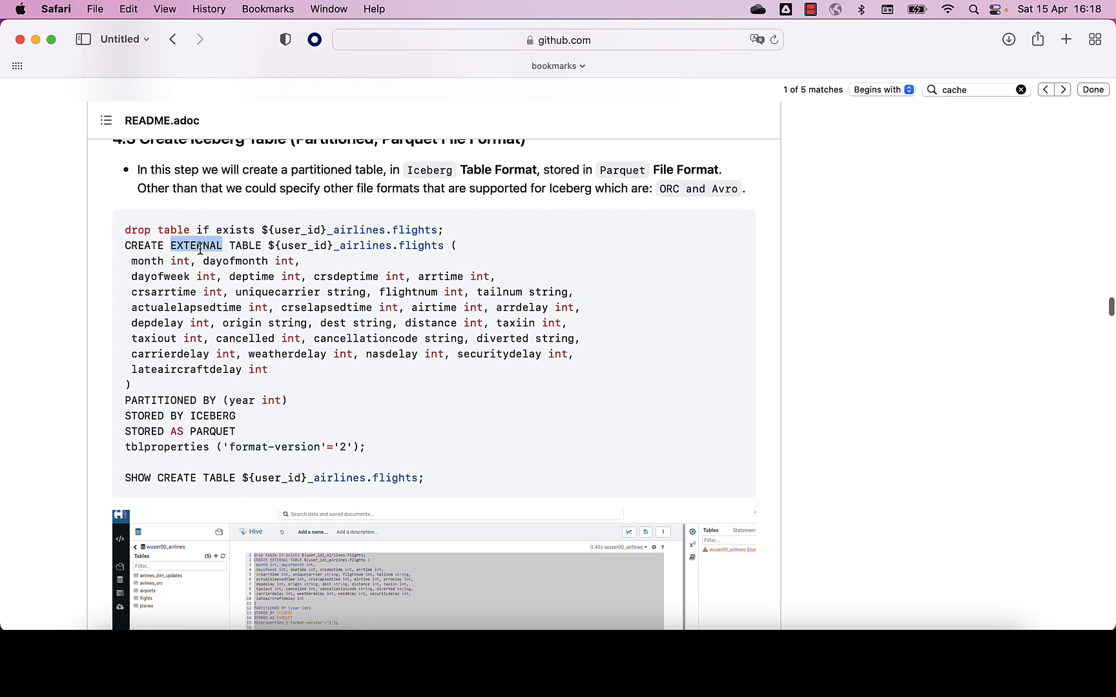
double_click(201, 415)
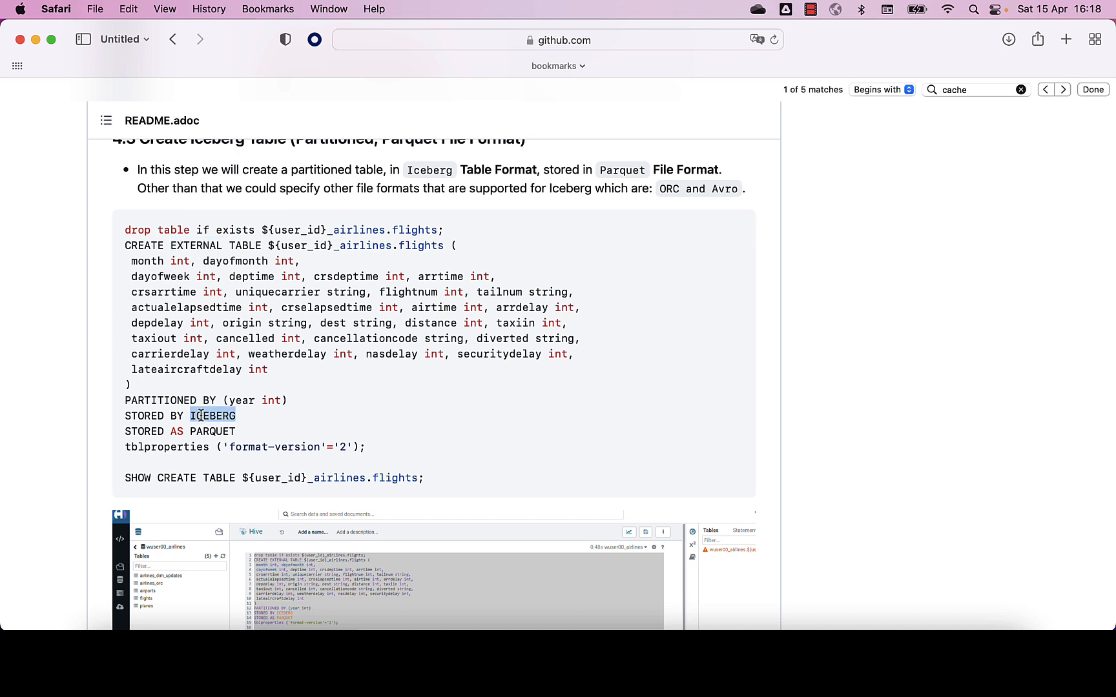
double_click(203, 431)
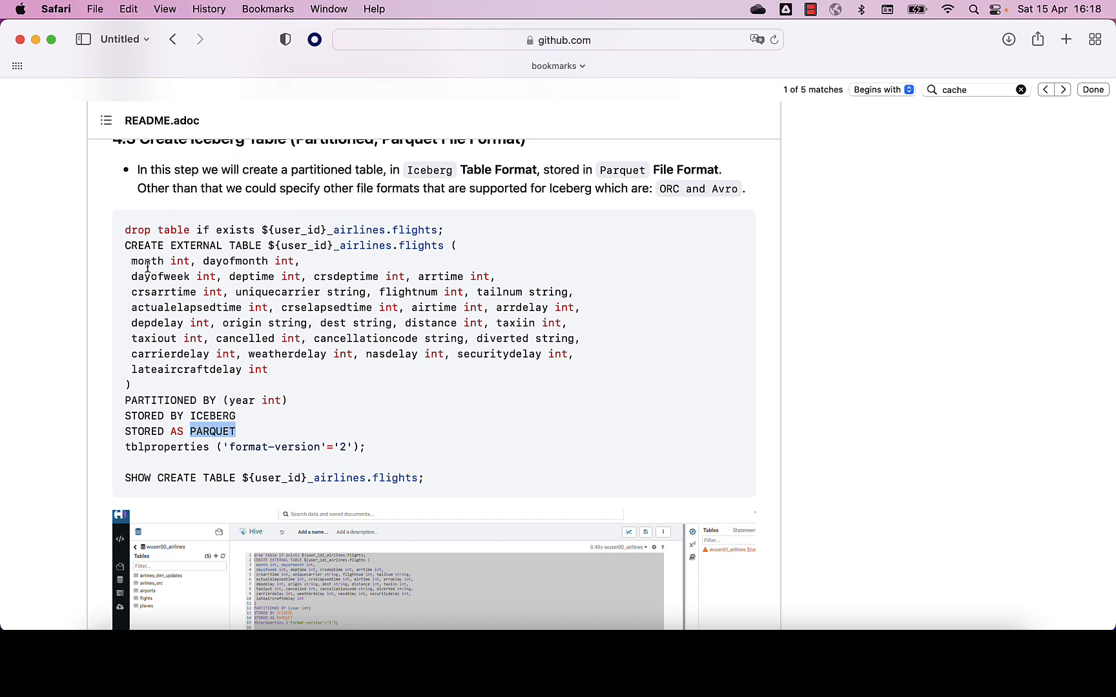
drag(126, 246, 194, 384)
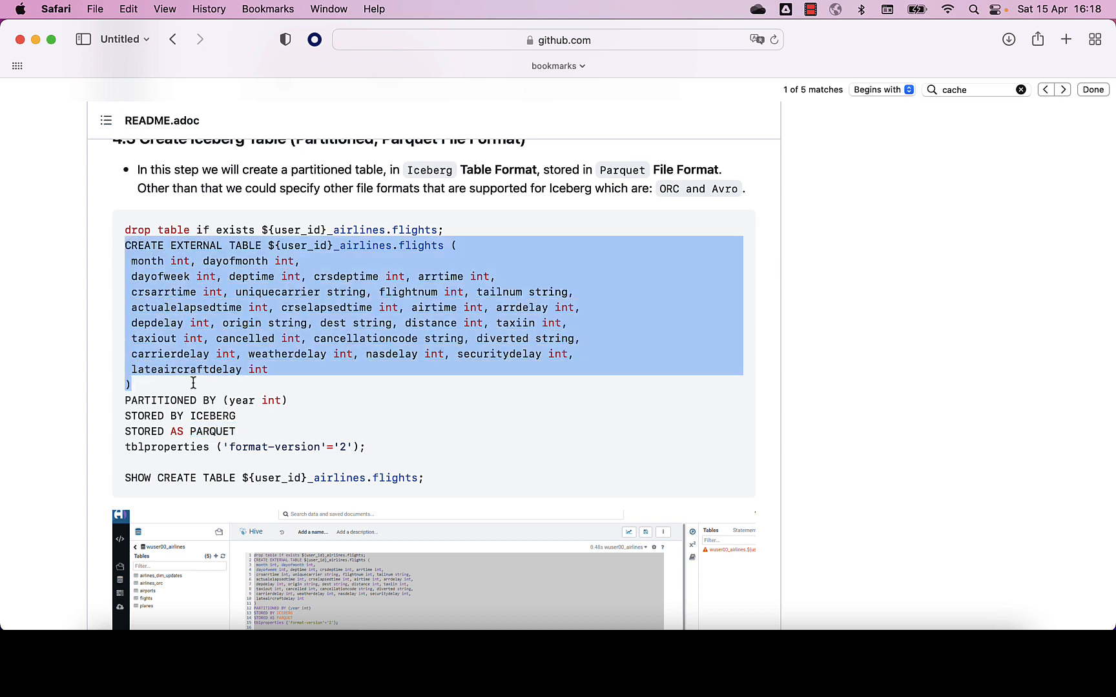
click(193, 383)
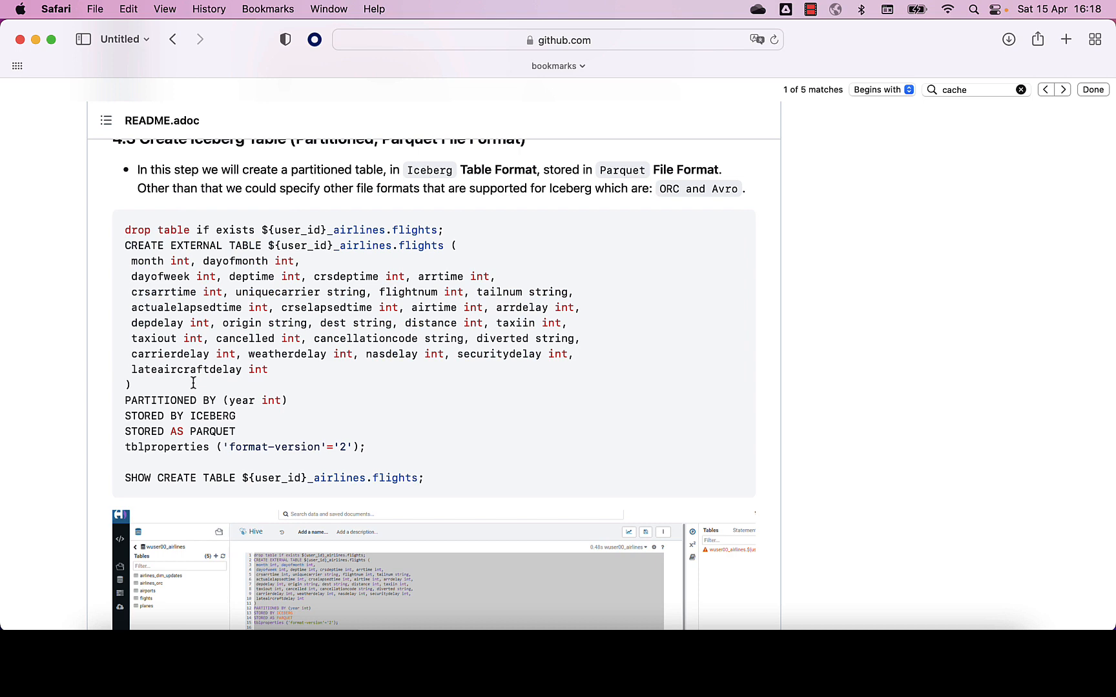
scroll(193, 384, down, 1)
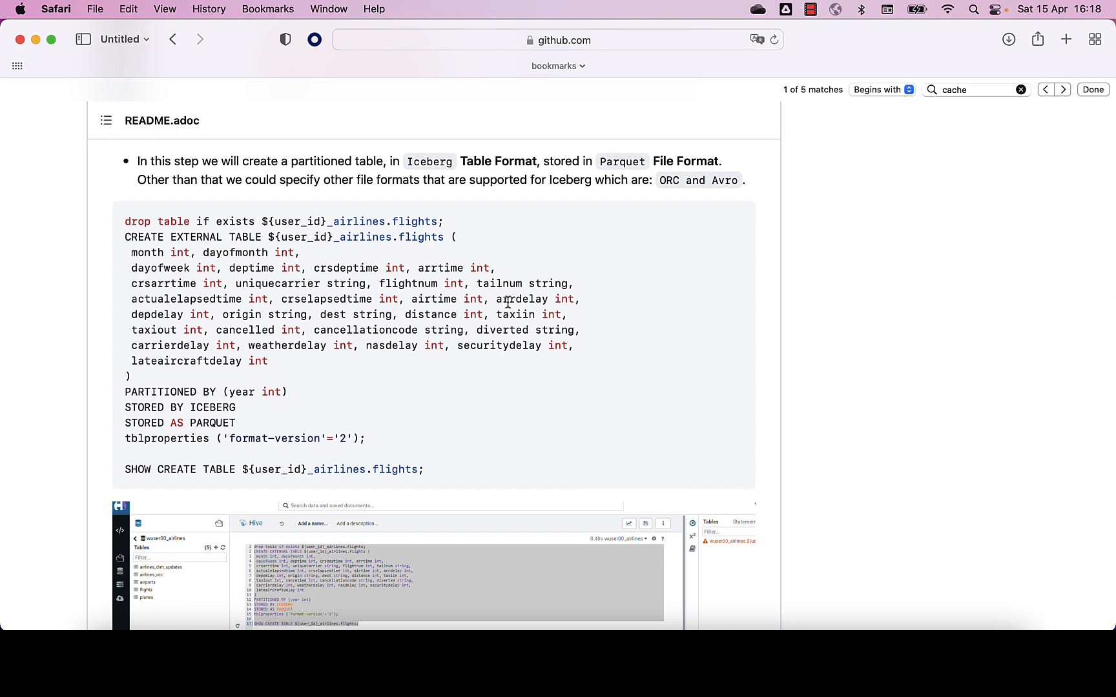
Copy the section 4.3 flights table script from the README and paste it below the last statement in the Hue editor in Chrome
click(733, 231)
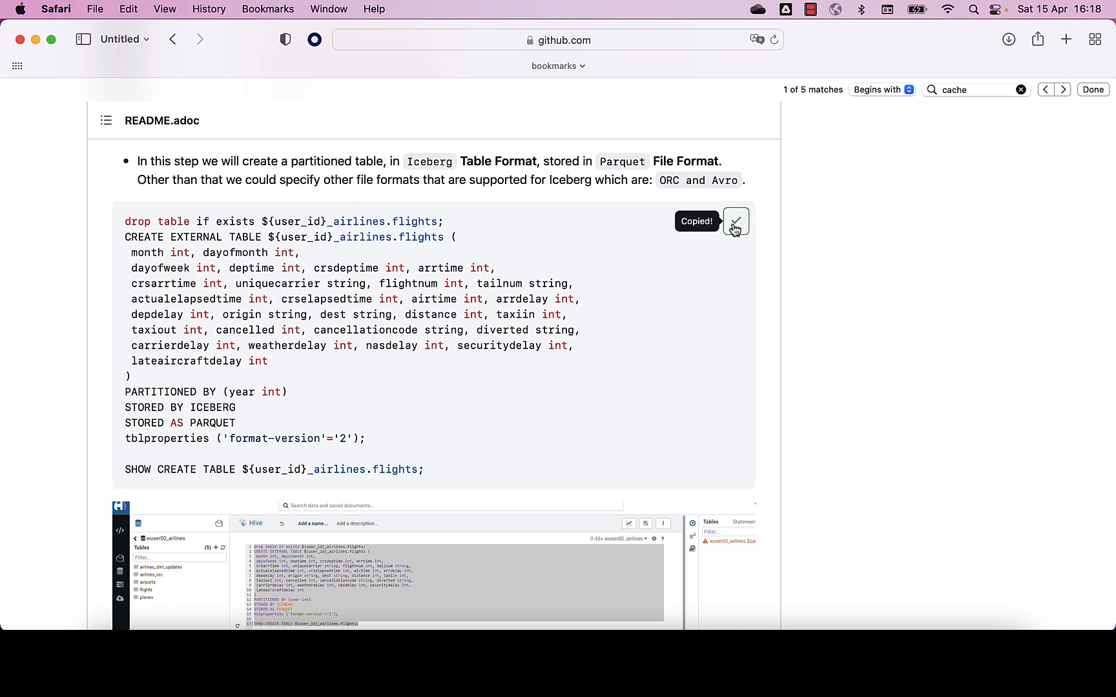
key(super+Tab)
key(super+Tab)
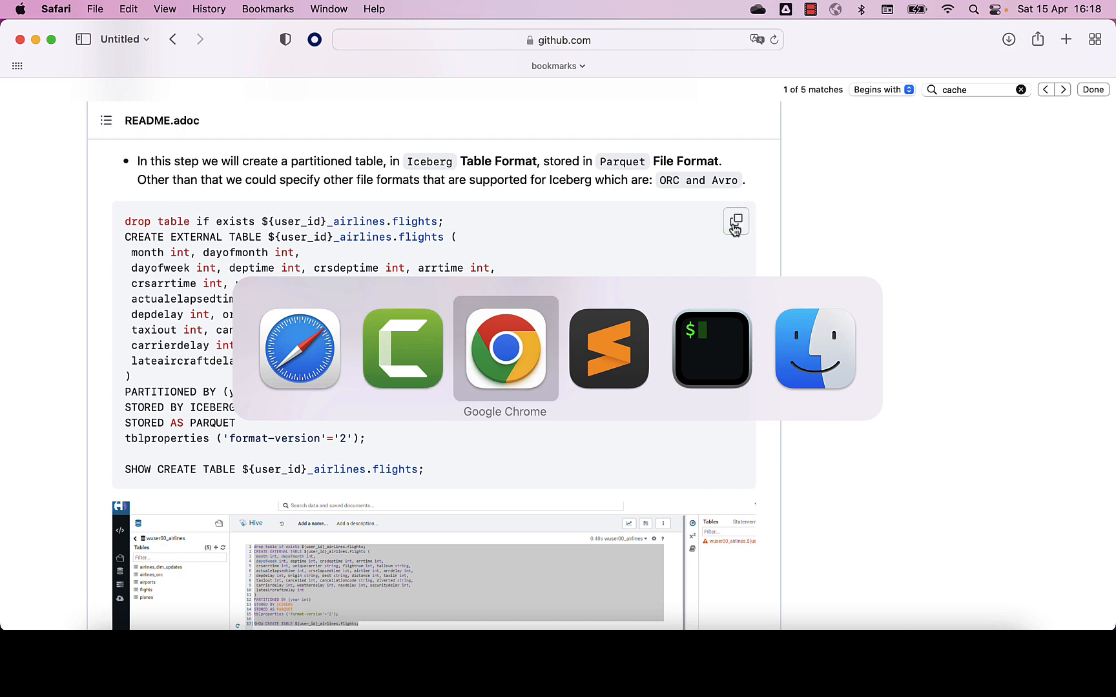
click(476, 313)
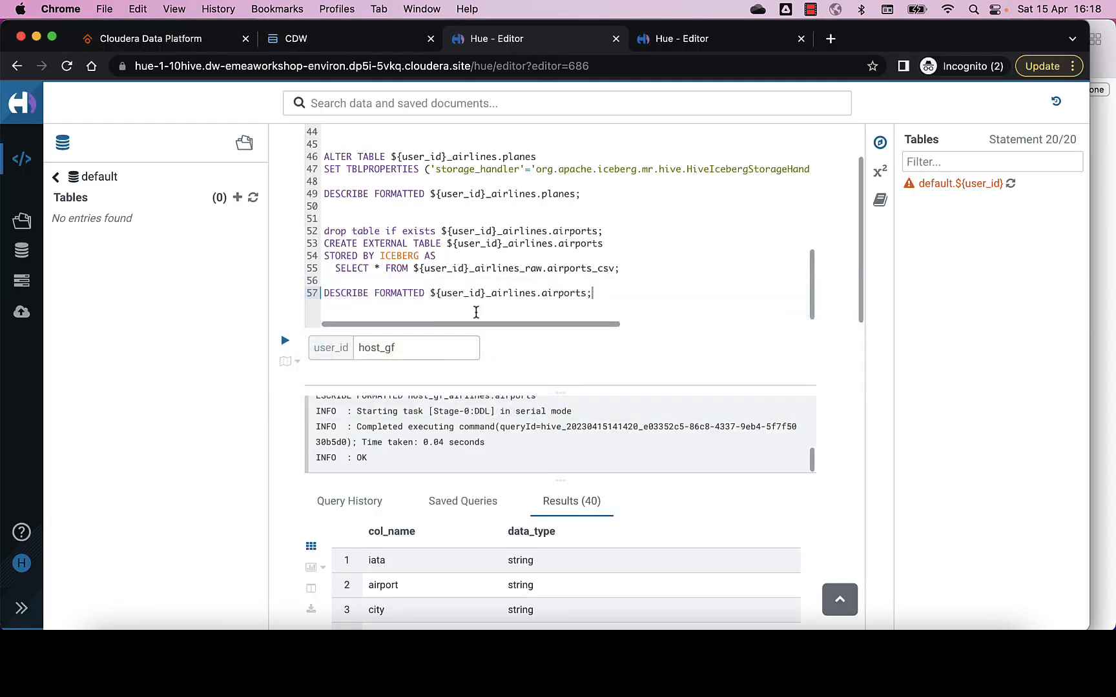
key(Return)
key(Return)
key(Return)
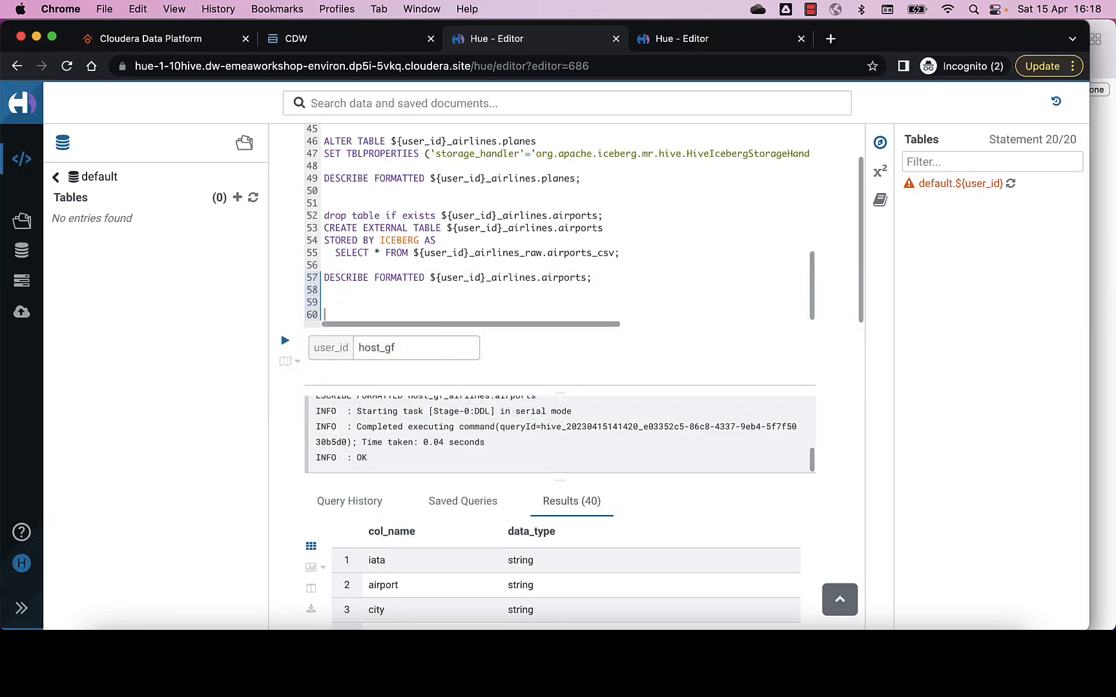
key(super+v)
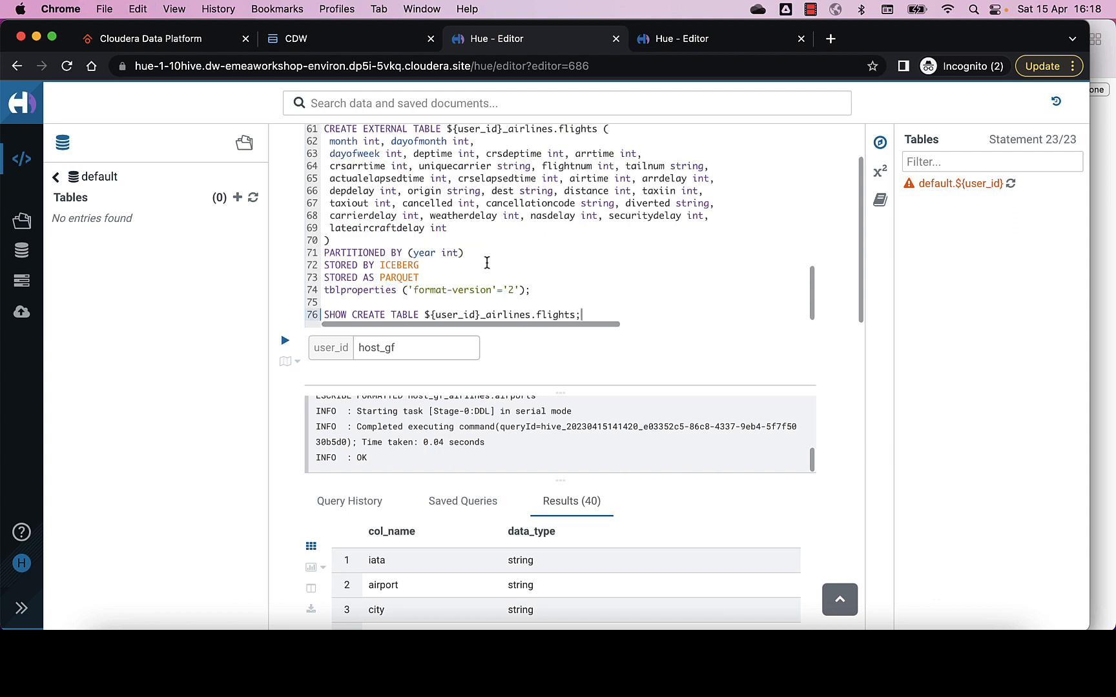
scroll(486, 261, up, 4)
click(323, 209)
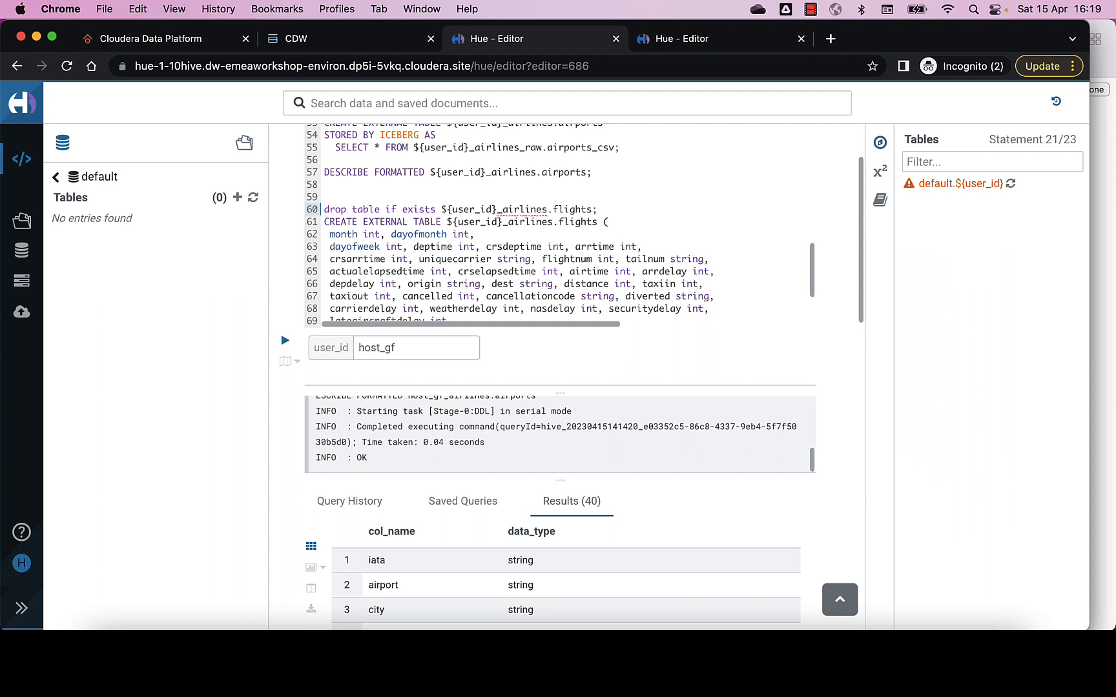
key(shift+Down)
key(shift+Down)
key(shift+Down)
key(shift+Down)
key(shift+Down)
key(shift+Down)
key(shift+Down)
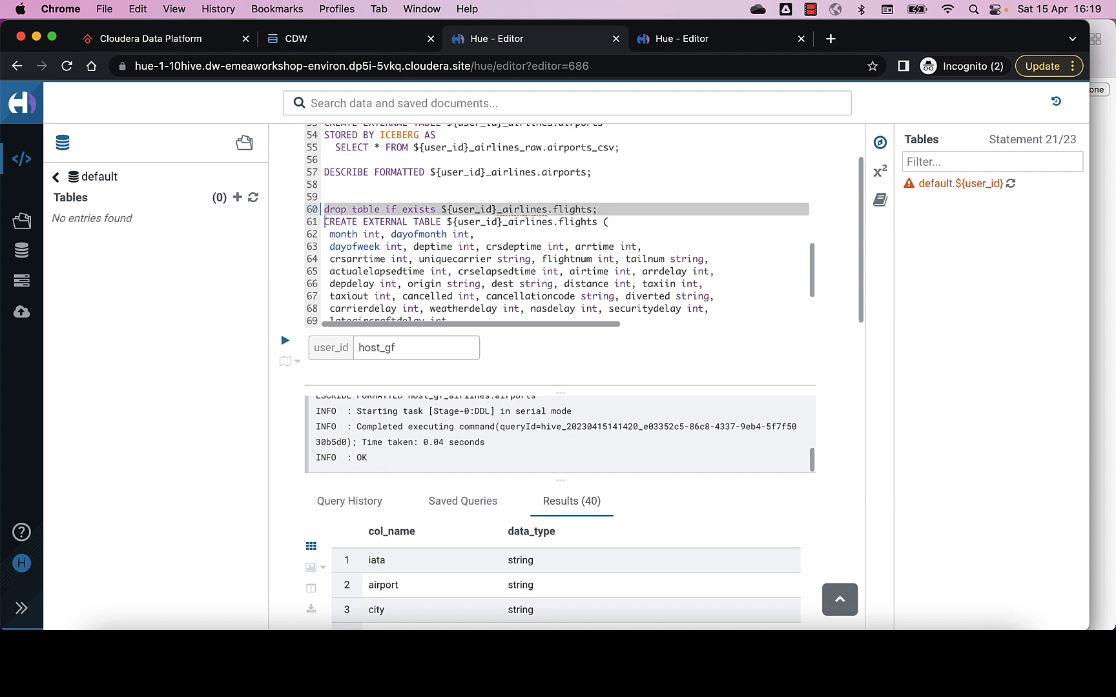
key(shift+Down)
key(shift+Down)
key(shift+Down)
key(shift+Down)
key(shift+Down)
key(shift+Down)
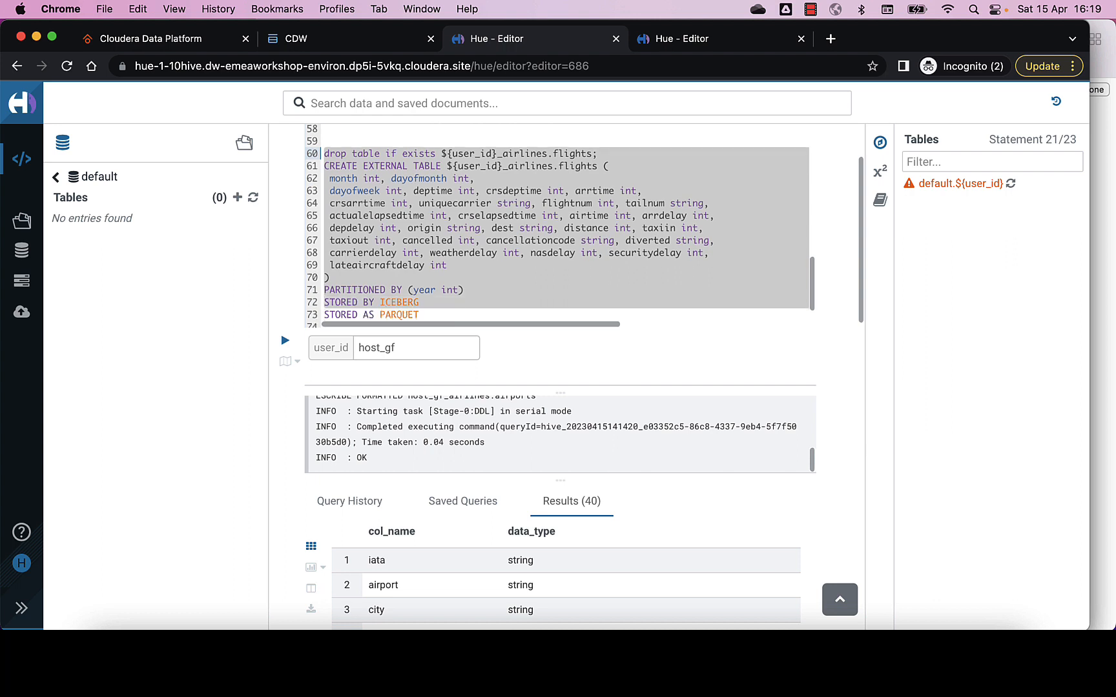
key(shift+Up)
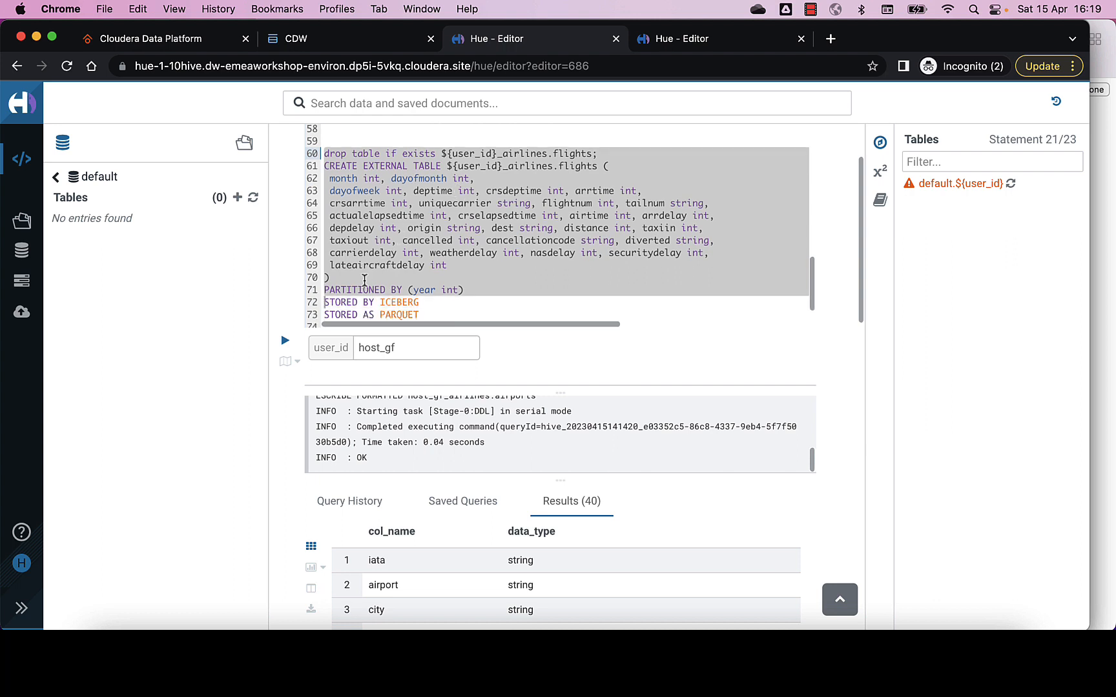
Highlight the PARTITIONED BY (year int) clause in the flights table definition to examine it
click(362, 286)
double_click(361, 286)
key(shift+alt+Right)
key(shift+alt+Right)
key(shift+alt+Right)
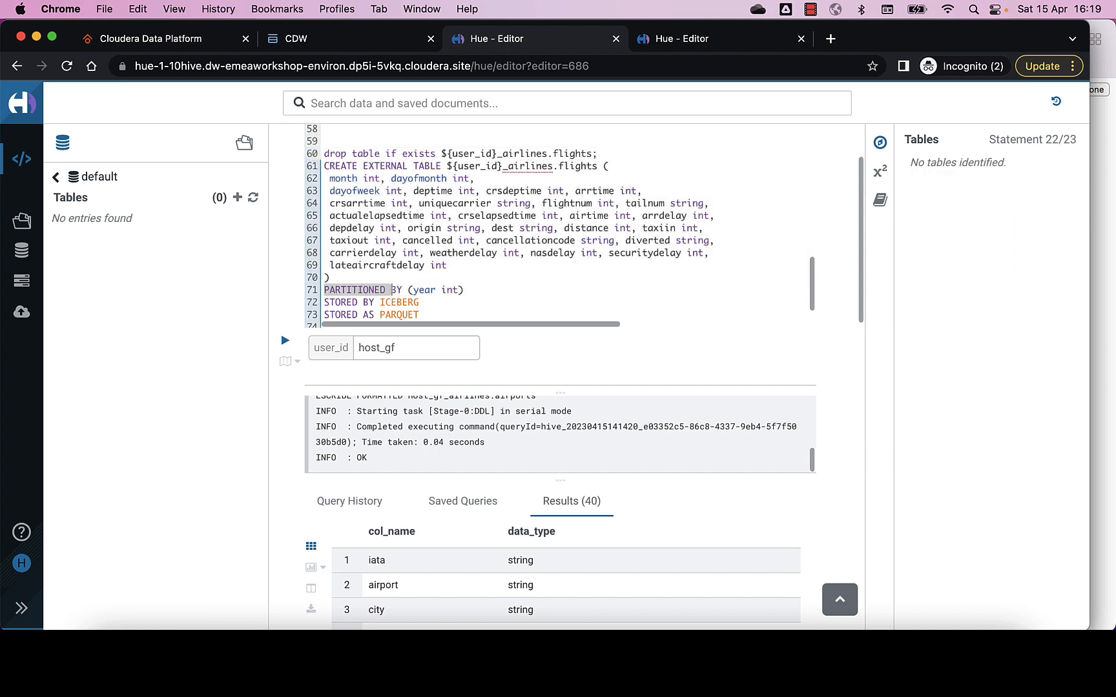
key(shift+alt+Right)
key(shift+alt+Right)
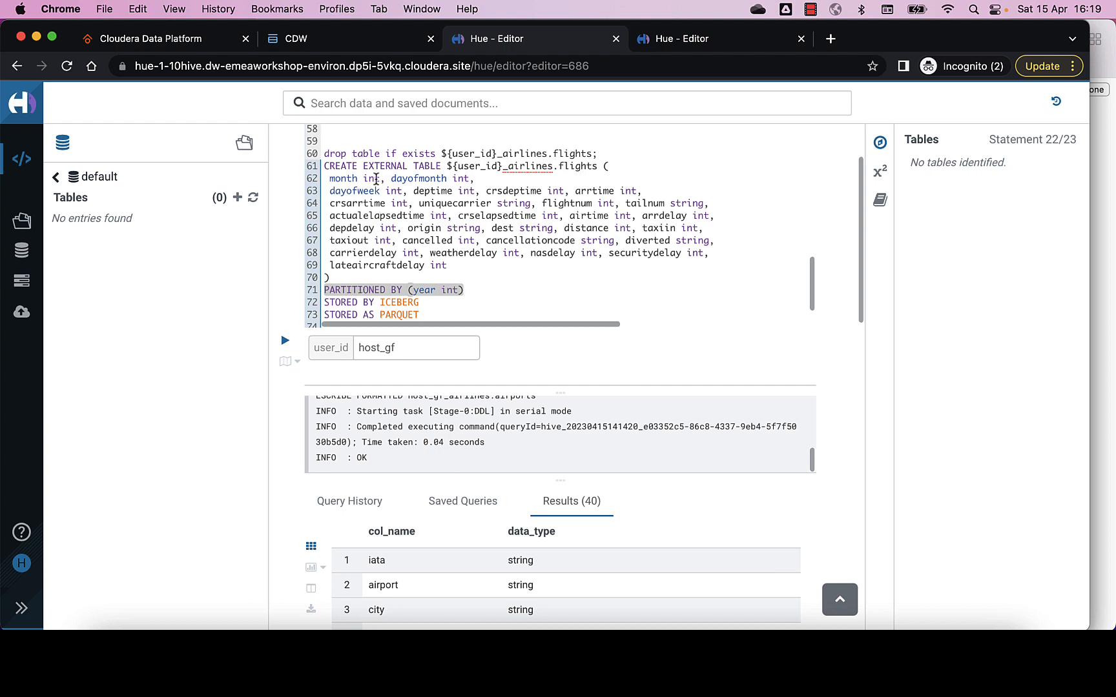
Run only the drop-if-exists and CREATE EXTERNAL TABLE statements for the flights table, through the format-version 2 table properties
click(325, 154)
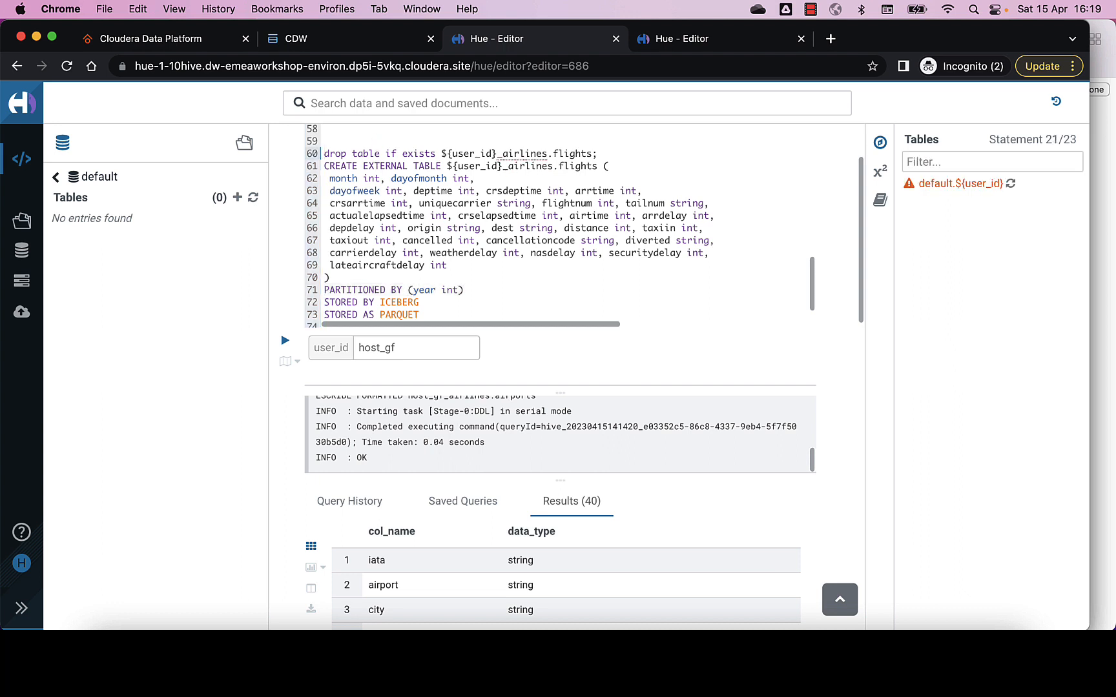
key(shift+Down)
key(shift+Down)
key(shift+Down)
key(shift+Down)
key(shift+Down)
key(shift+Down)
key(shift+Down)
key(shift+Down)
key(shift+Down)
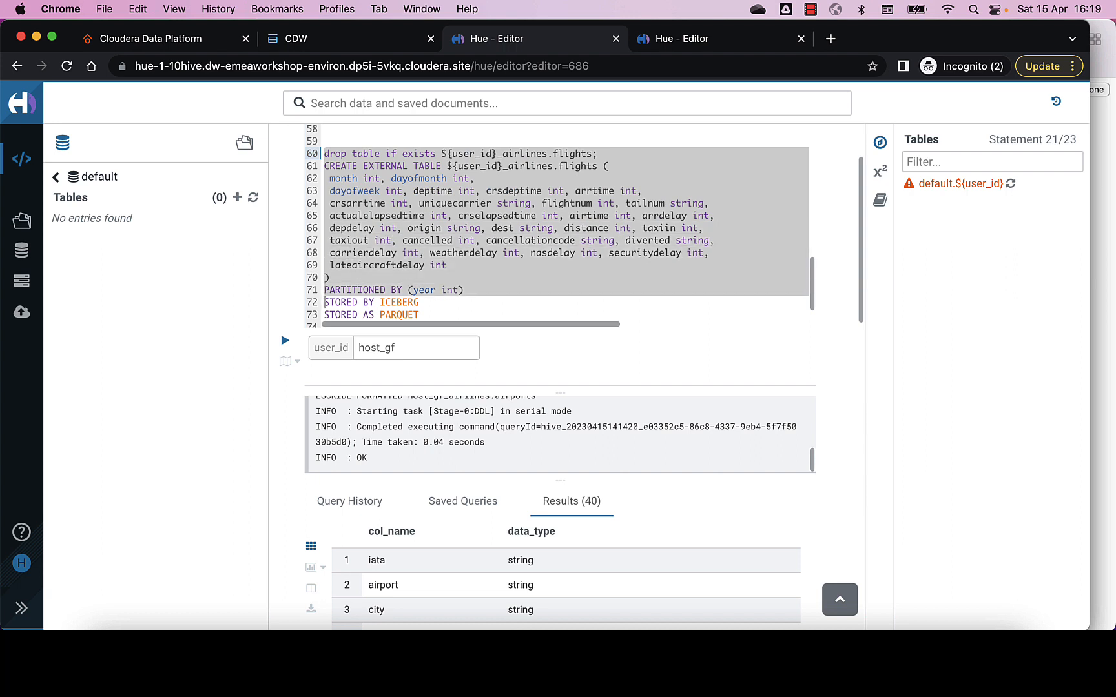
key(shift+Down)
key(shift+Down)
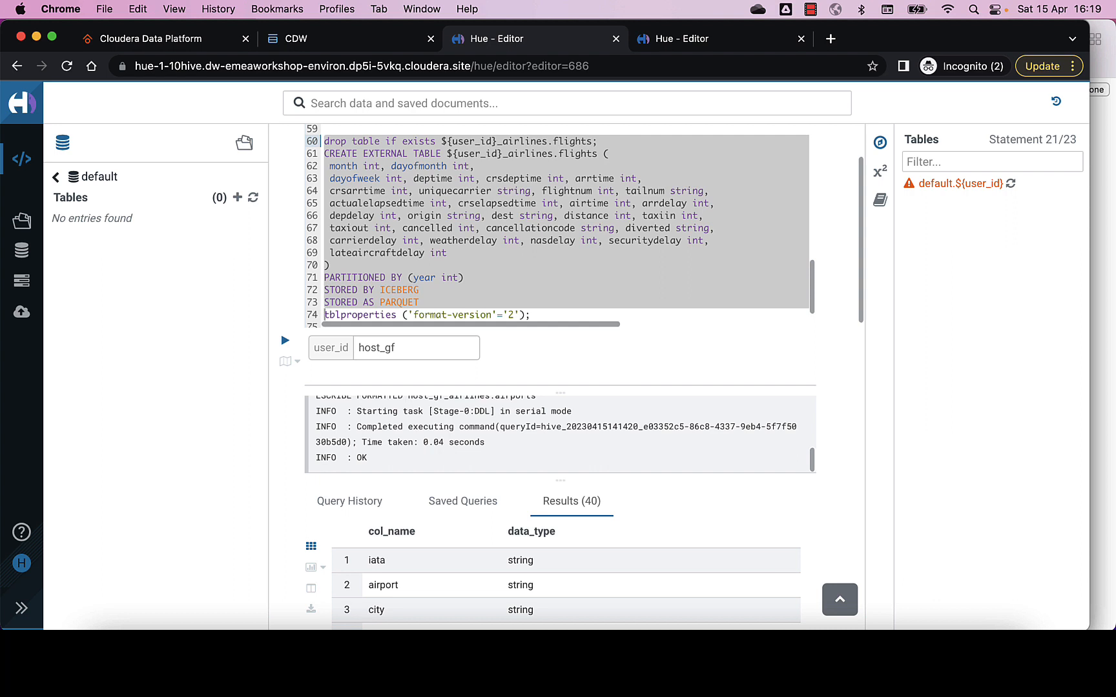
key(shift+Down)
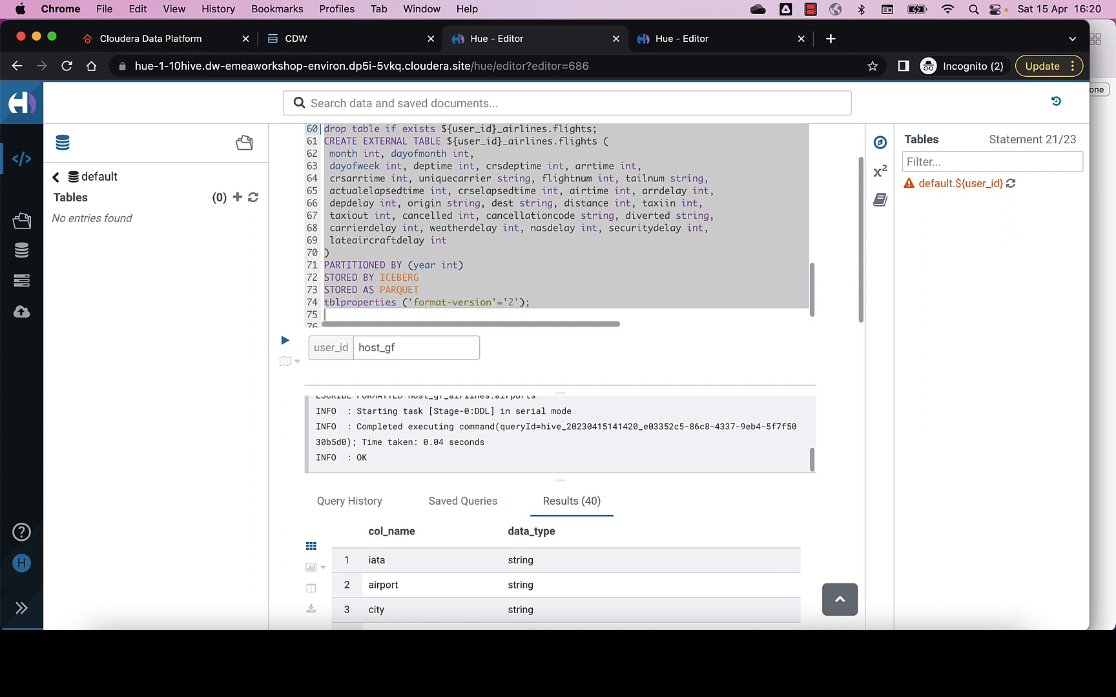
key(shift+Down)
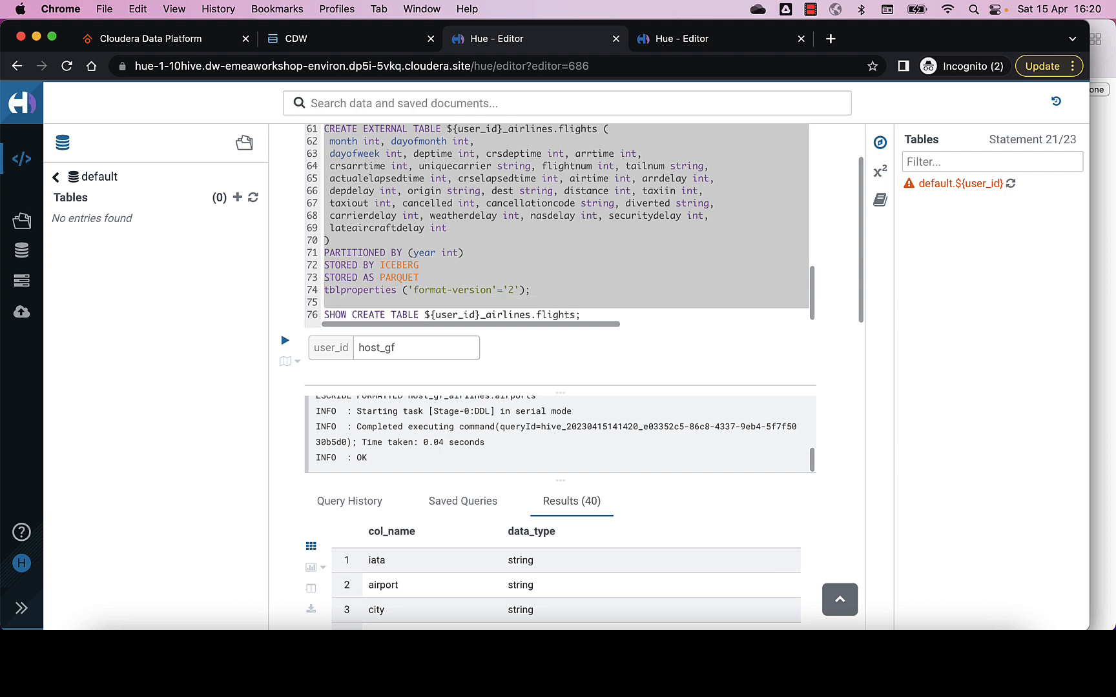
key(shift+Up)
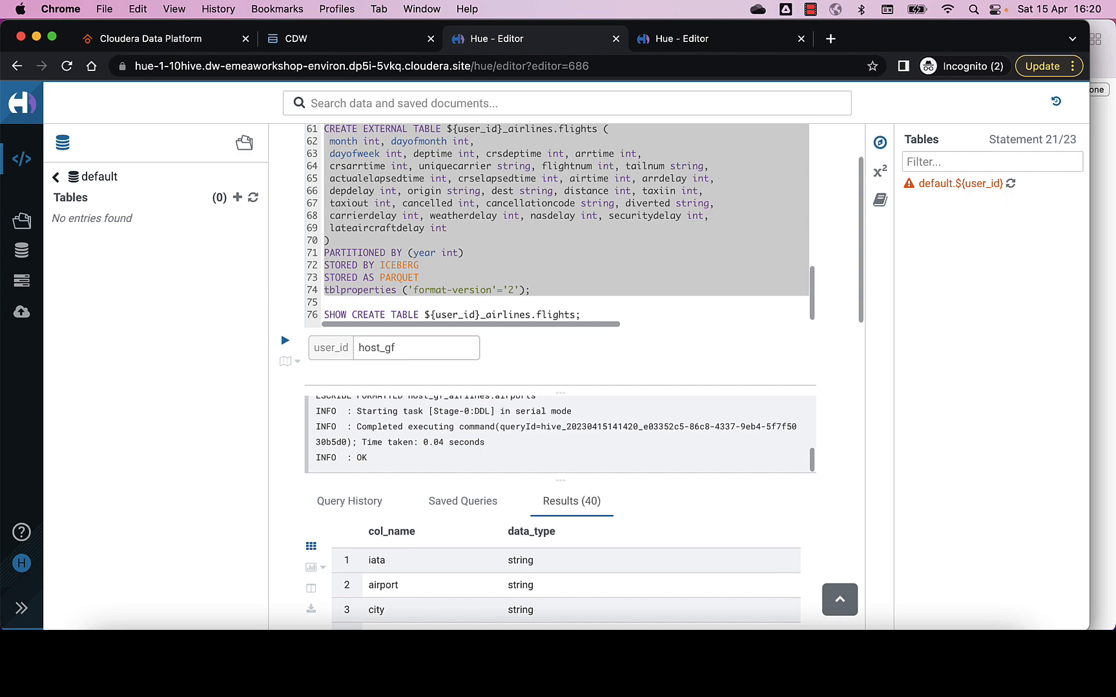
key(ctrl+Return)
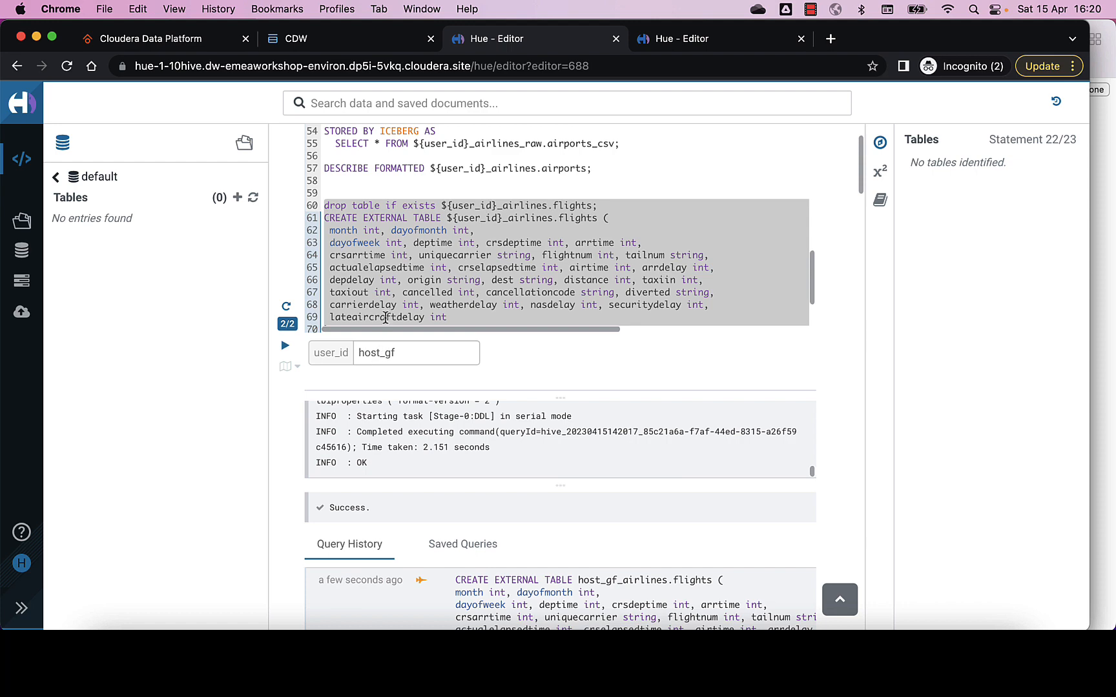
Run only the SHOW CREATE TABLE ${user_id}_airlines.flights statement at the end of the script
click(387, 307)
scroll(387, 310, down, 5)
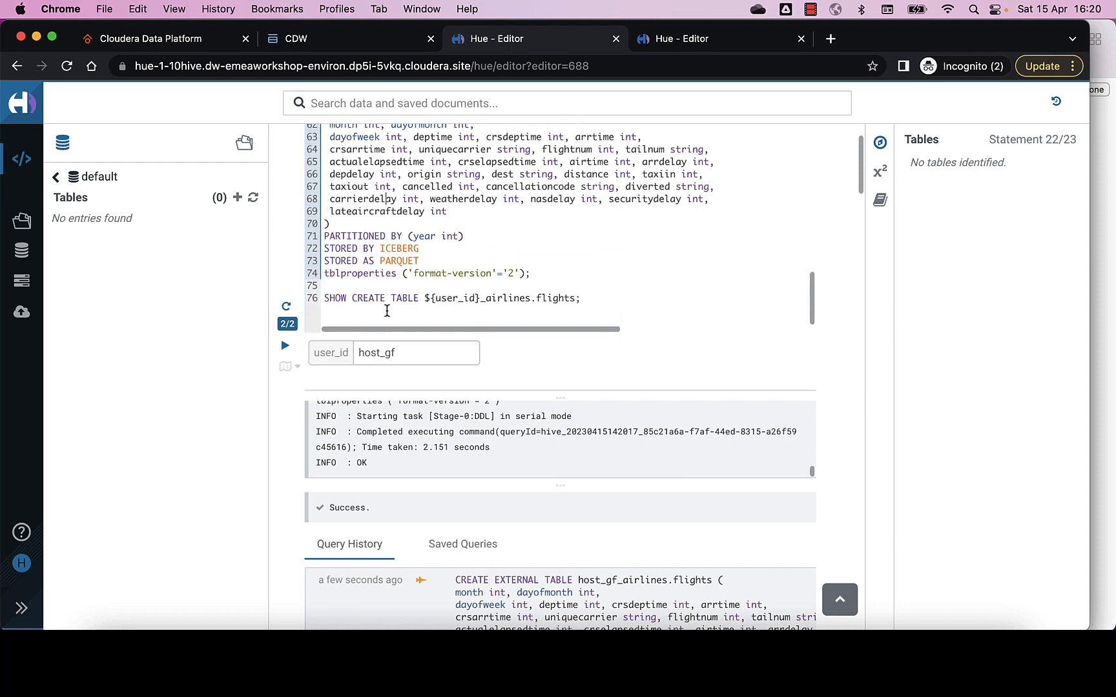
triple_click(379, 300)
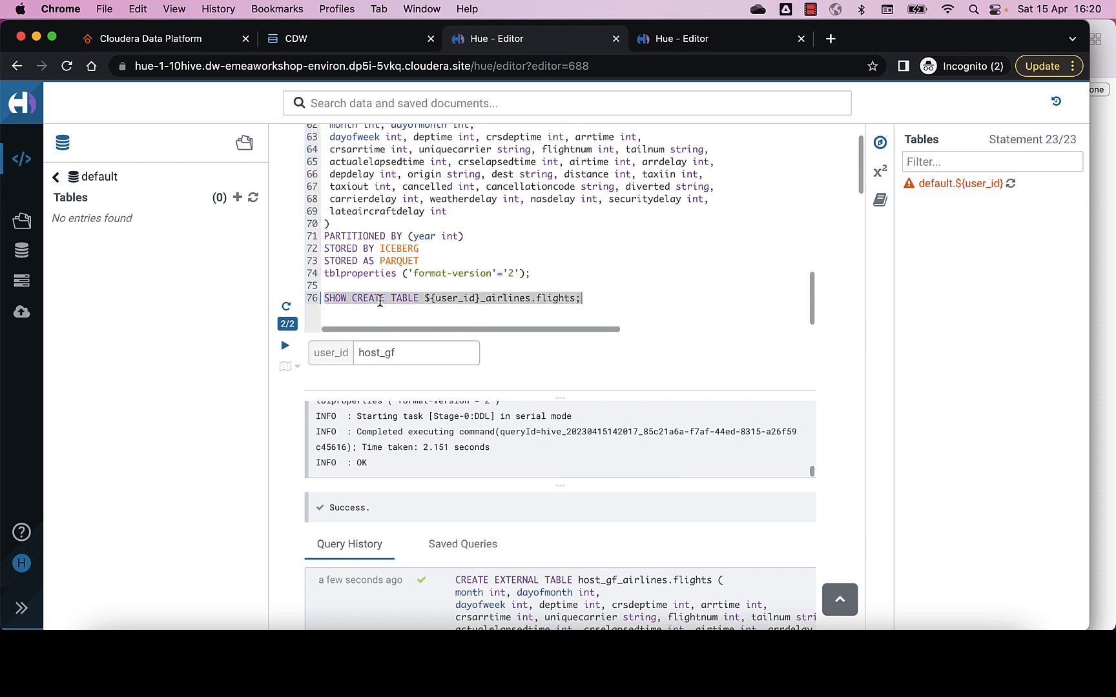
key(ctrl+Return)
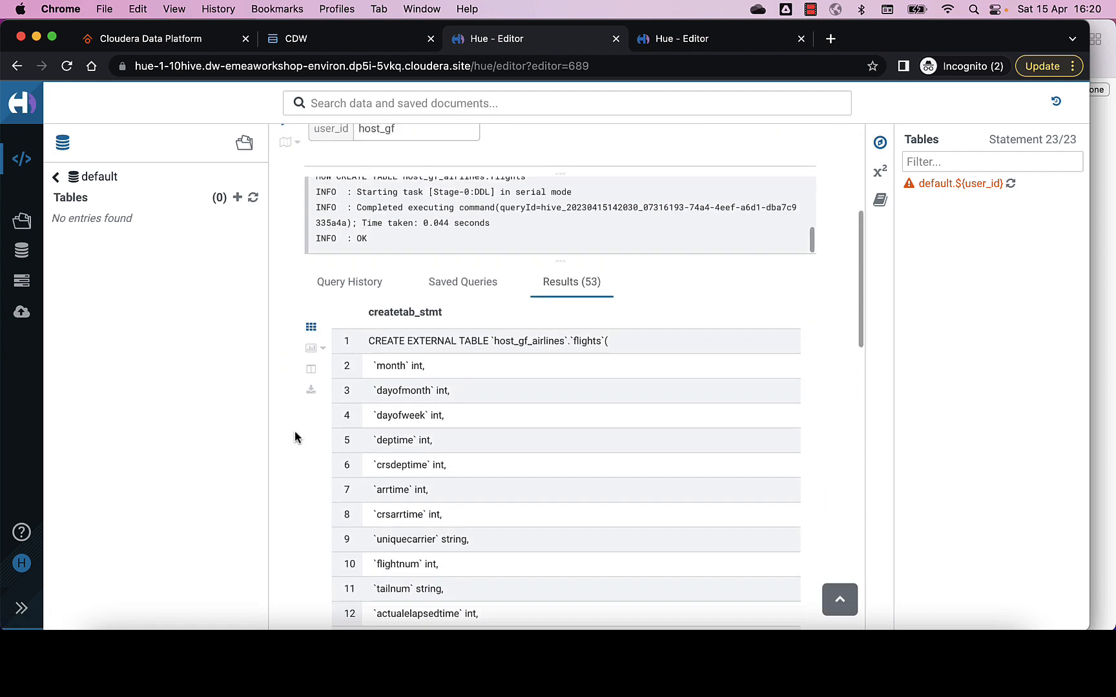
Examine the flights table's create statement, checking the partition spec, SerDe, storage handler, location, table type and default write format
scroll(294, 430, down, 10)
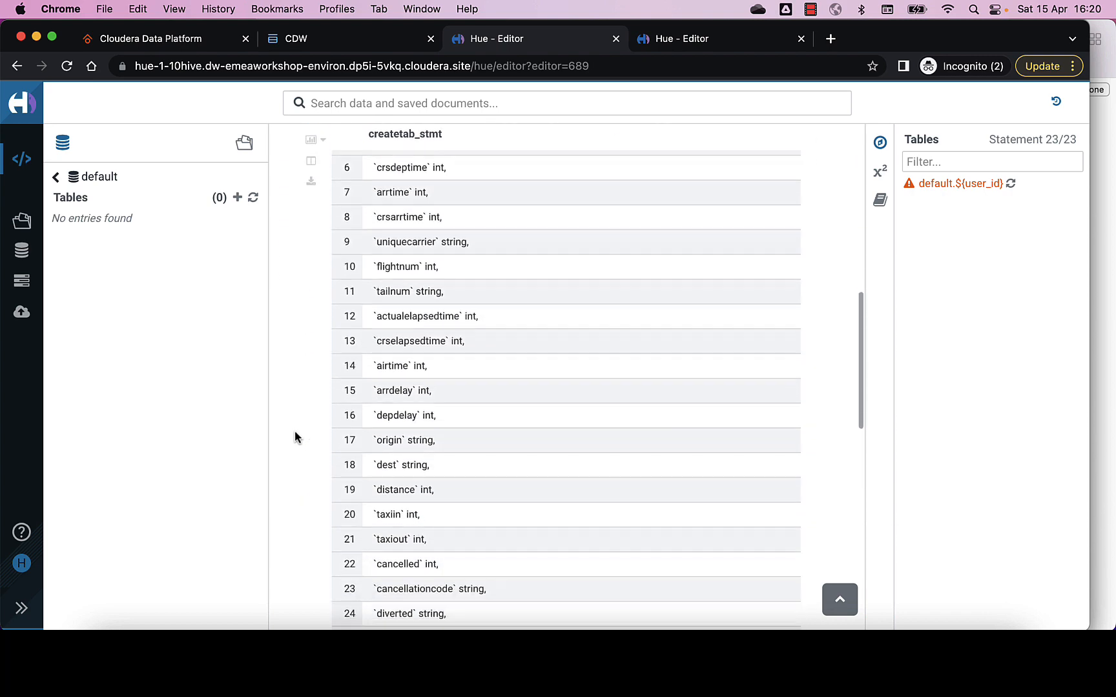
scroll(294, 432, down, 5)
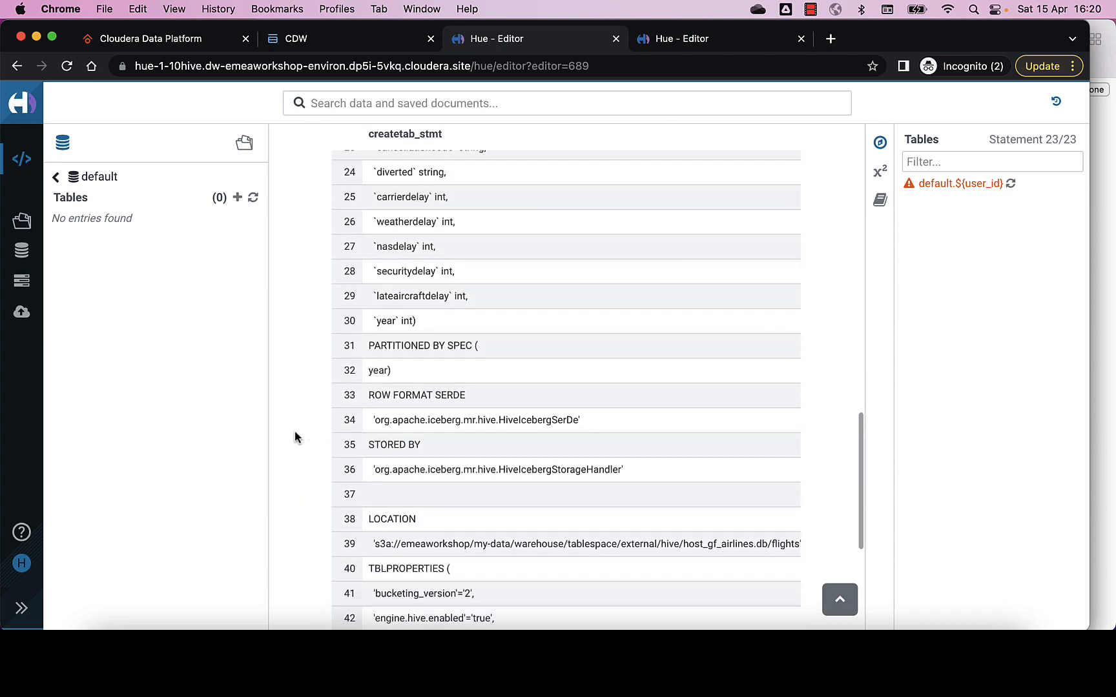
scroll(295, 431, down, 1)
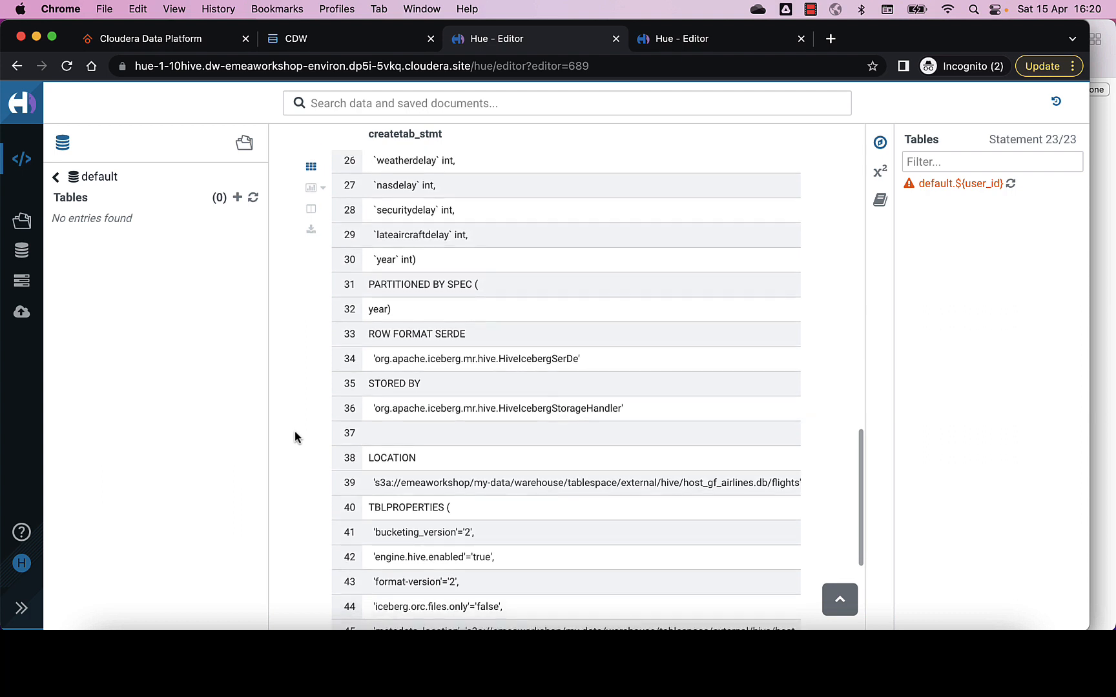
drag(372, 285, 388, 303)
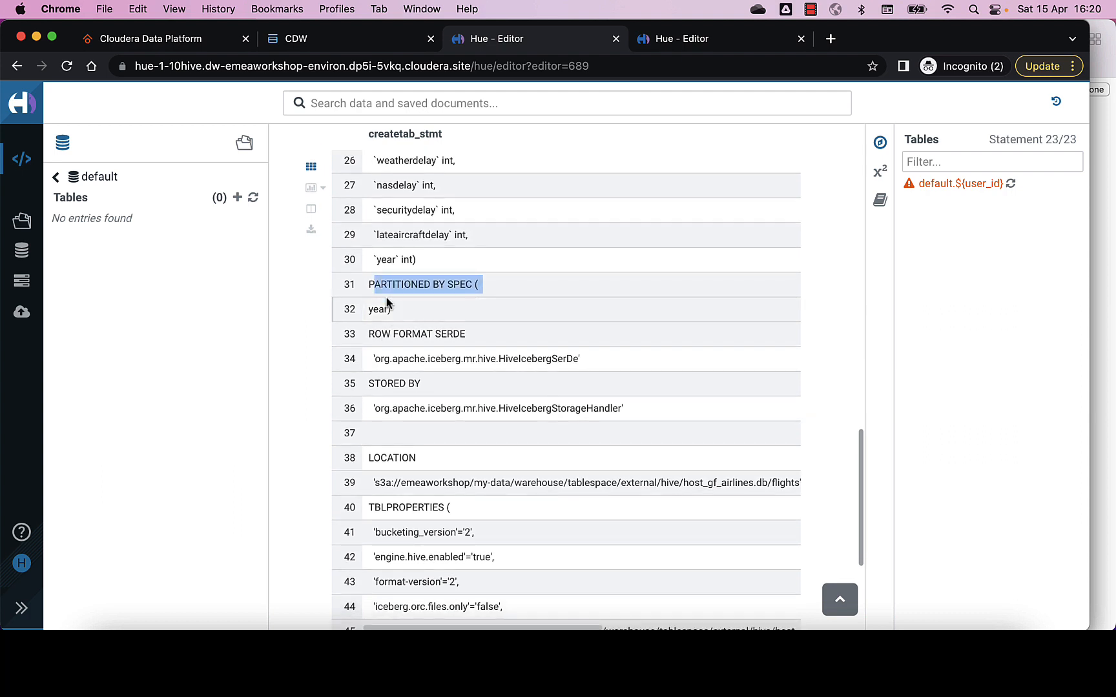
scroll(393, 306, down, 1)
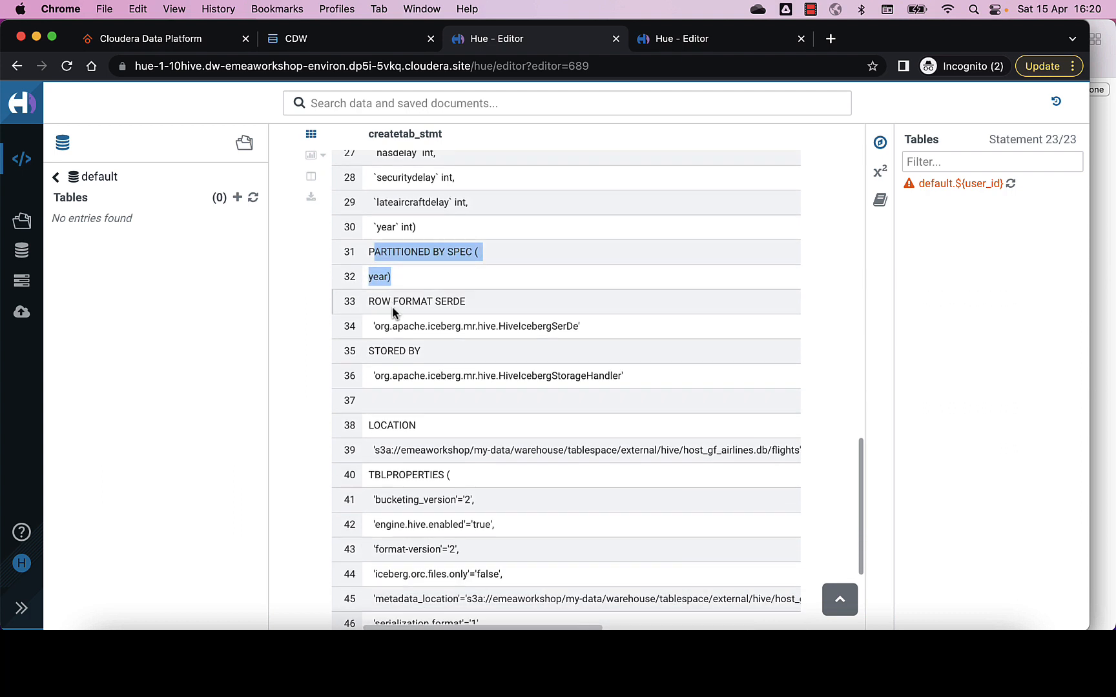
double_click(520, 326)
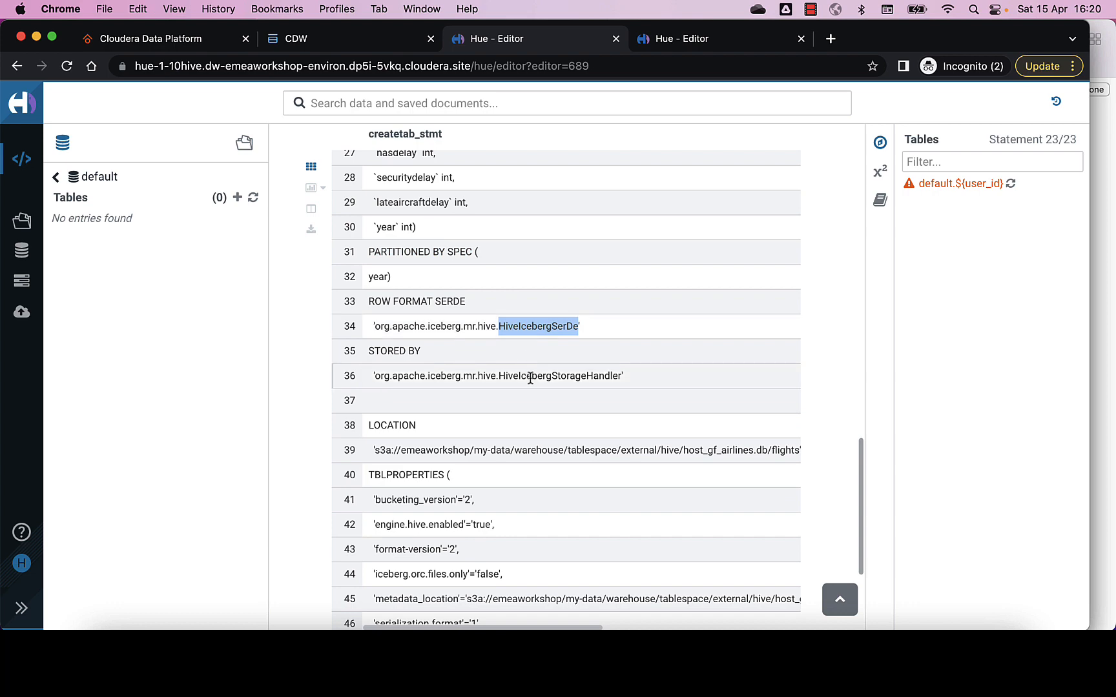
scroll(530, 378, down, 2)
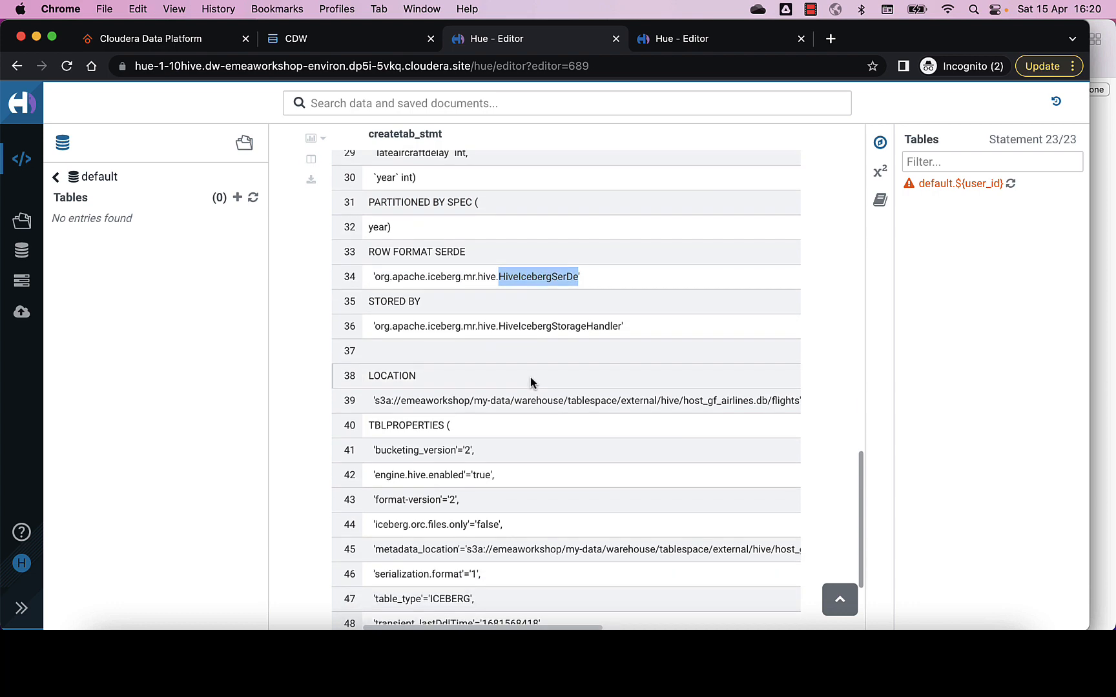
scroll(533, 394, right, 2)
scroll(533, 394, left, 3)
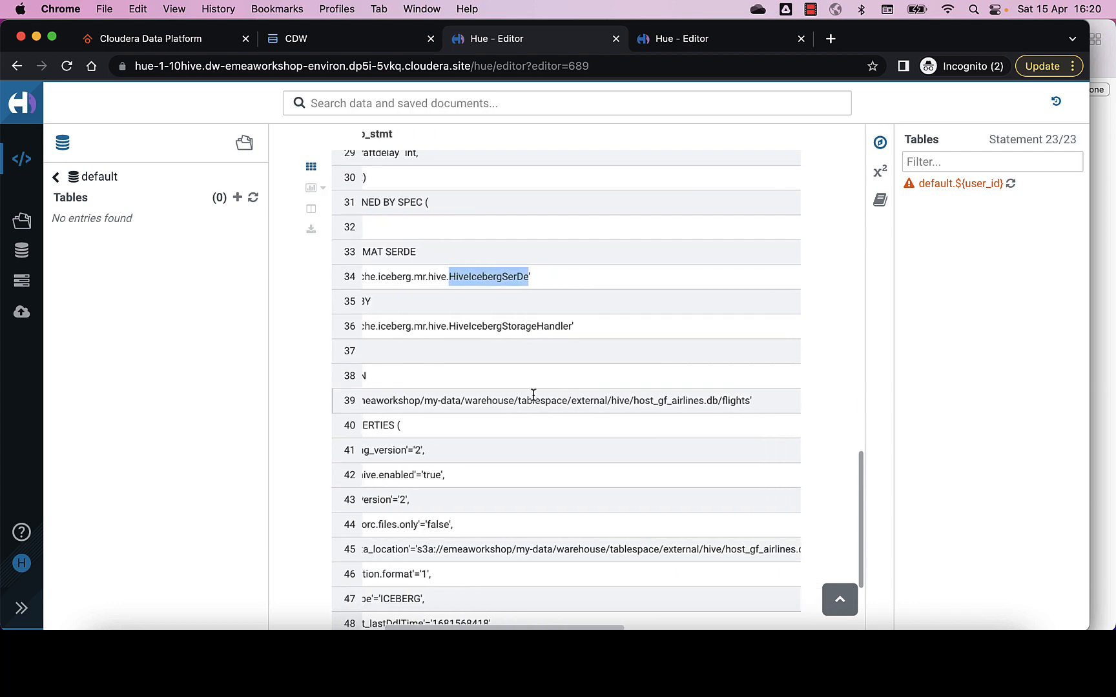
scroll(533, 394, down, 3)
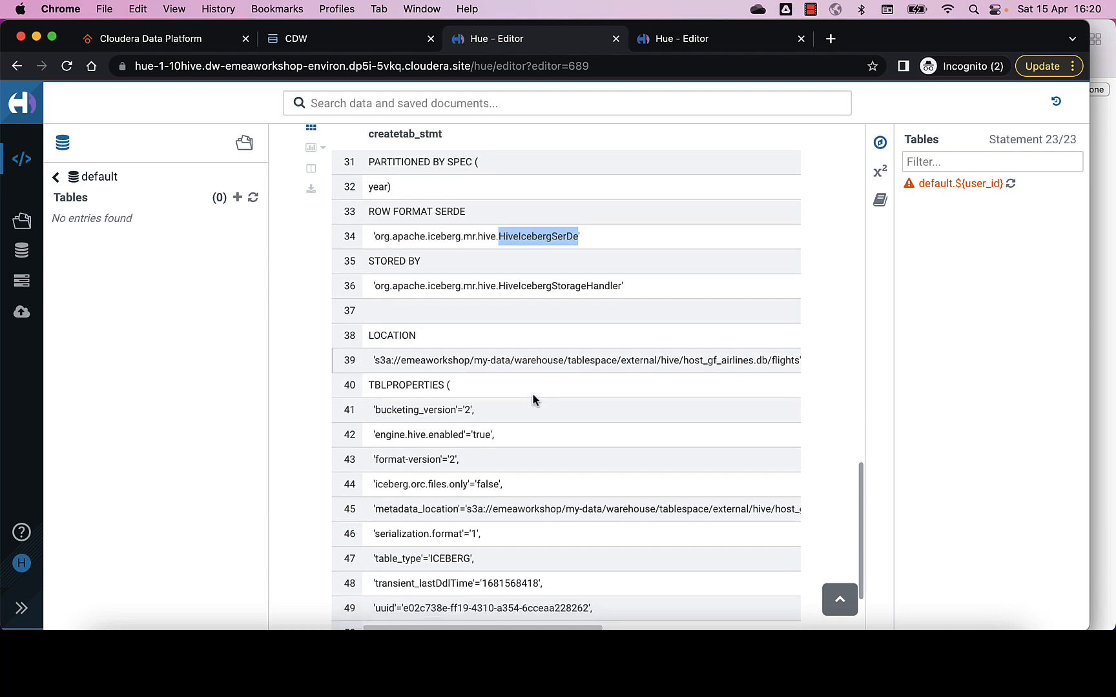
scroll(532, 392, down, 3)
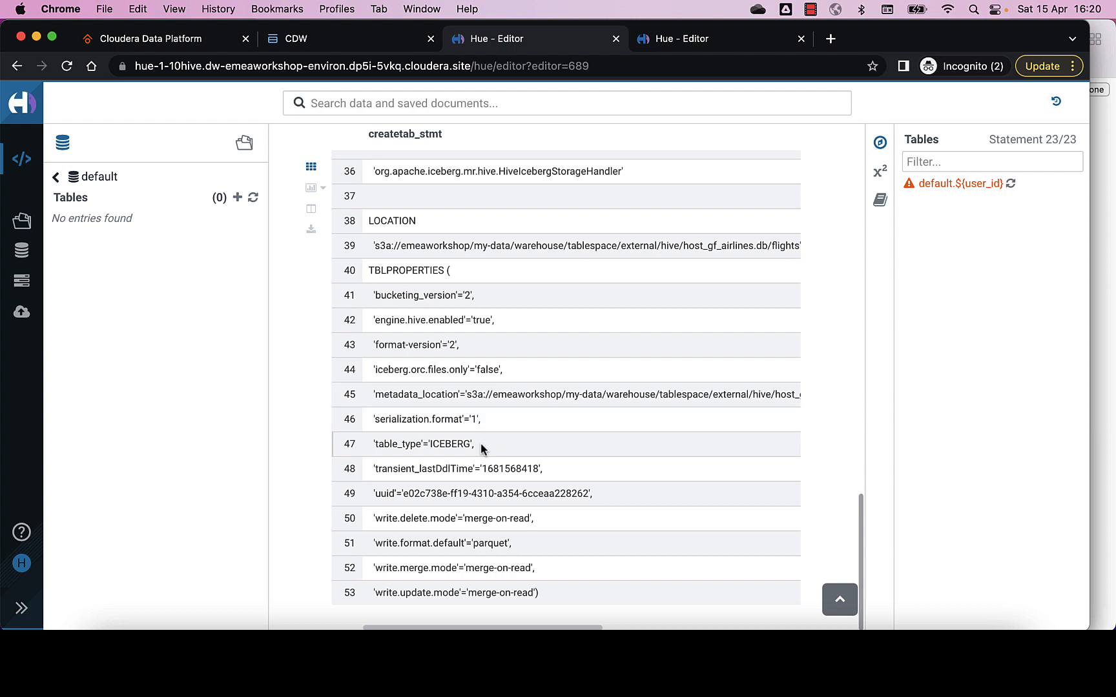
double_click(457, 444)
double_click(488, 545)
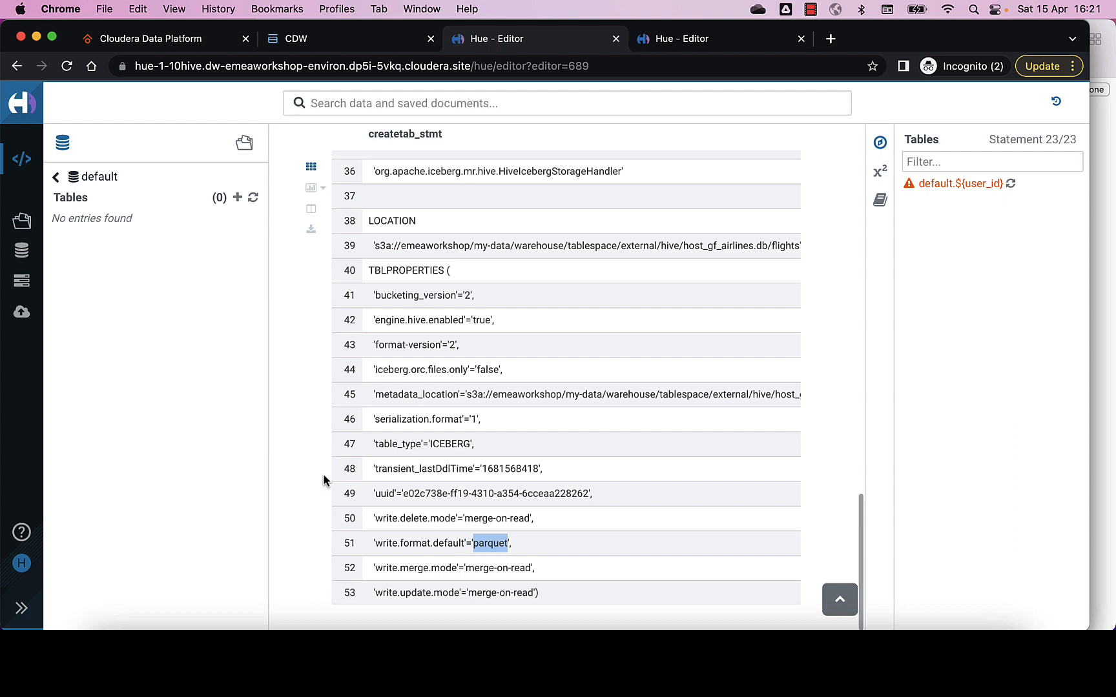
Switch to the README in Safari and copy the INSERT INTO flights statement that selects flights_csv rows where year <= 2006
key(super+Tab)
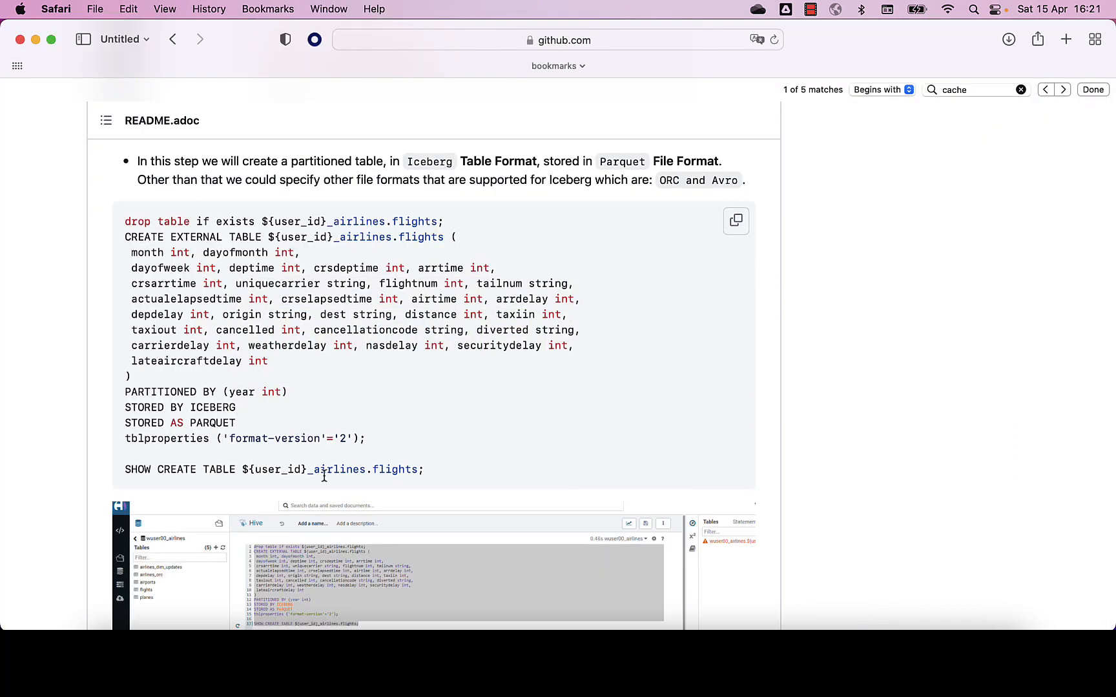
scroll(325, 476, down, 10)
scroll(324, 476, down, 5)
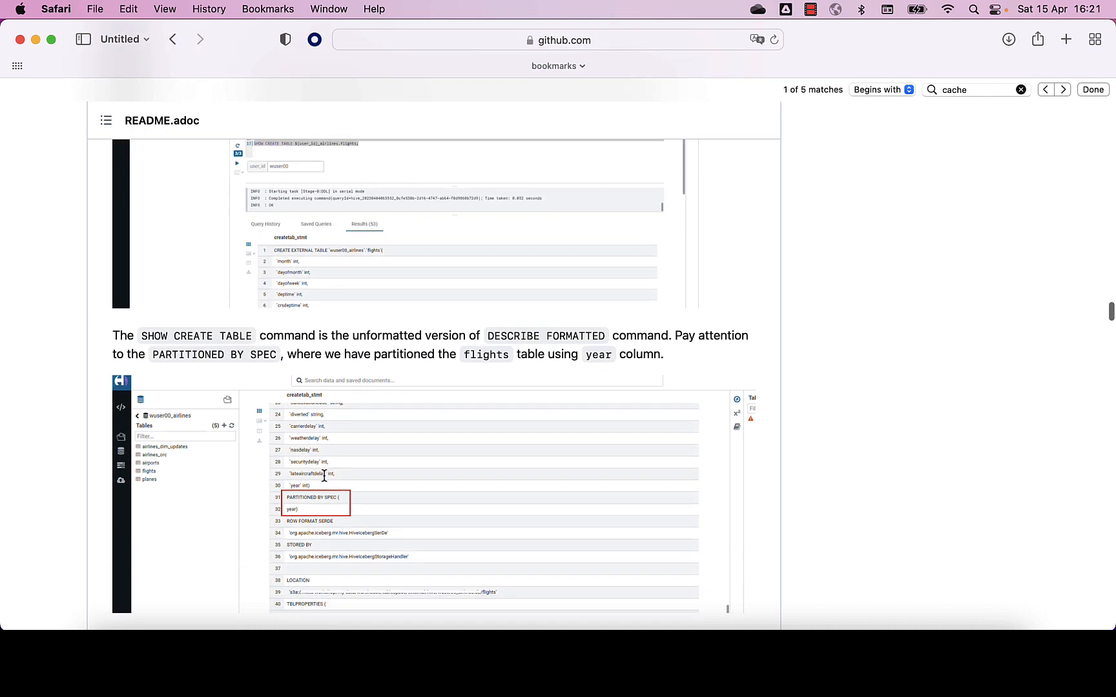
scroll(324, 479, down, 10)
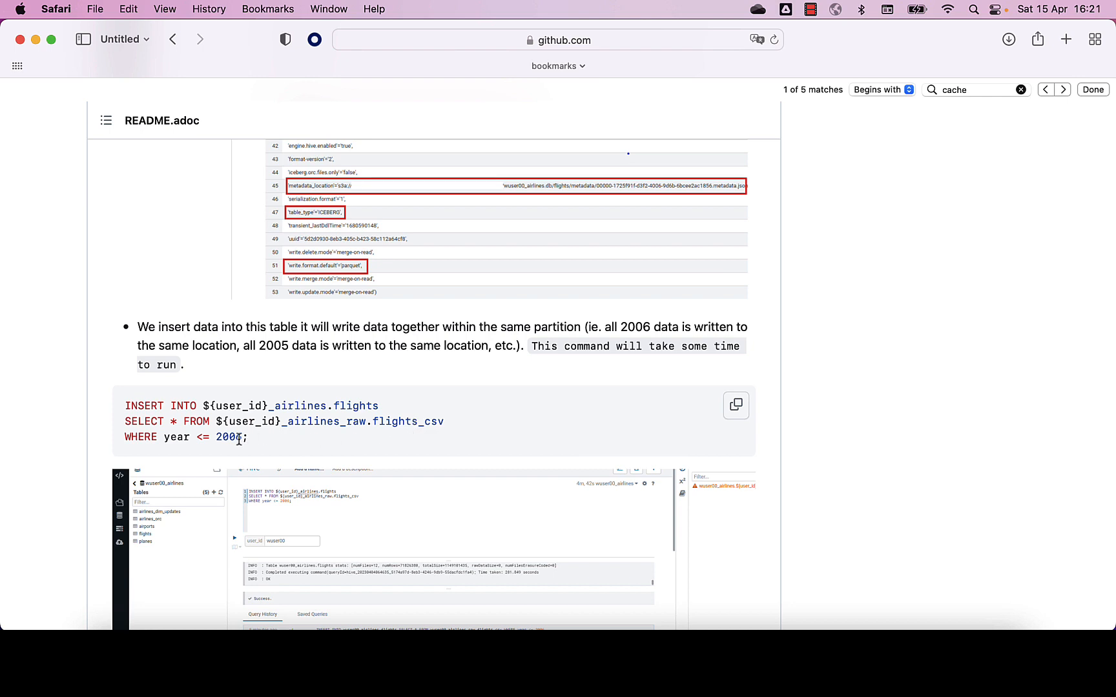
scroll(218, 440, down, 1)
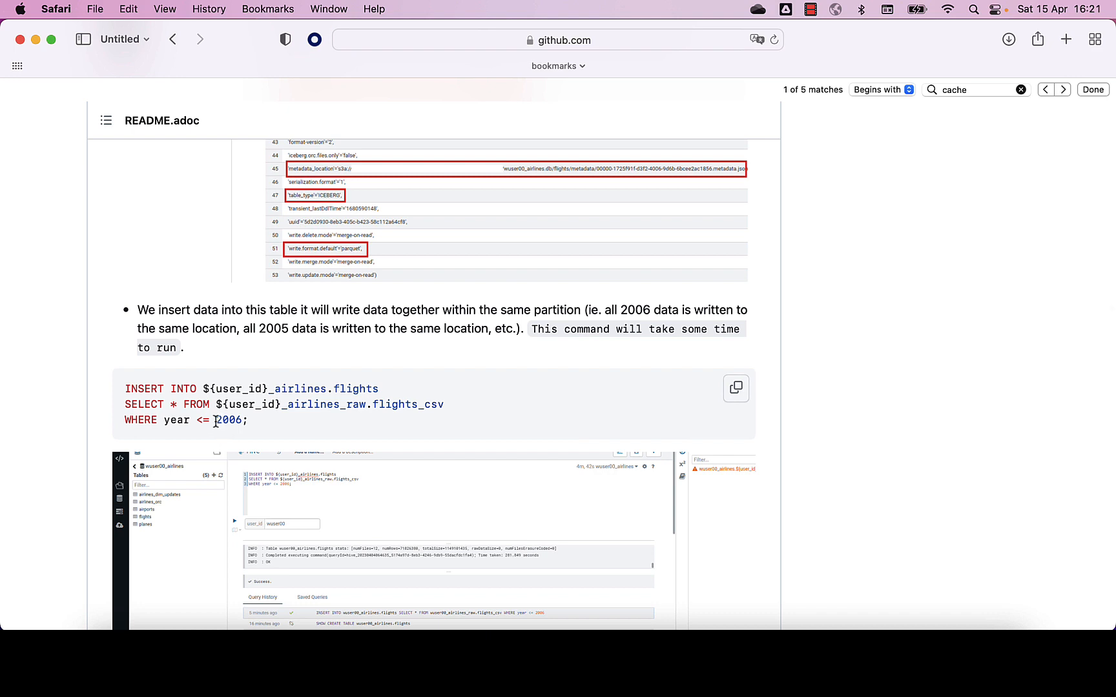
click(736, 390)
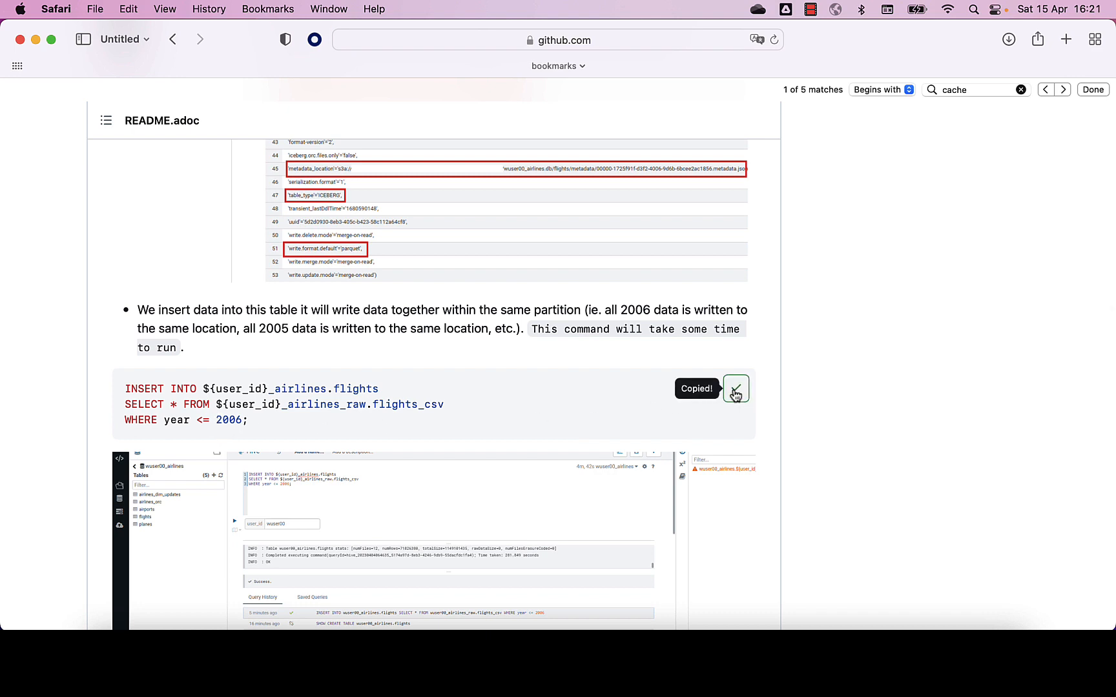
scroll(405, 387, down, 5)
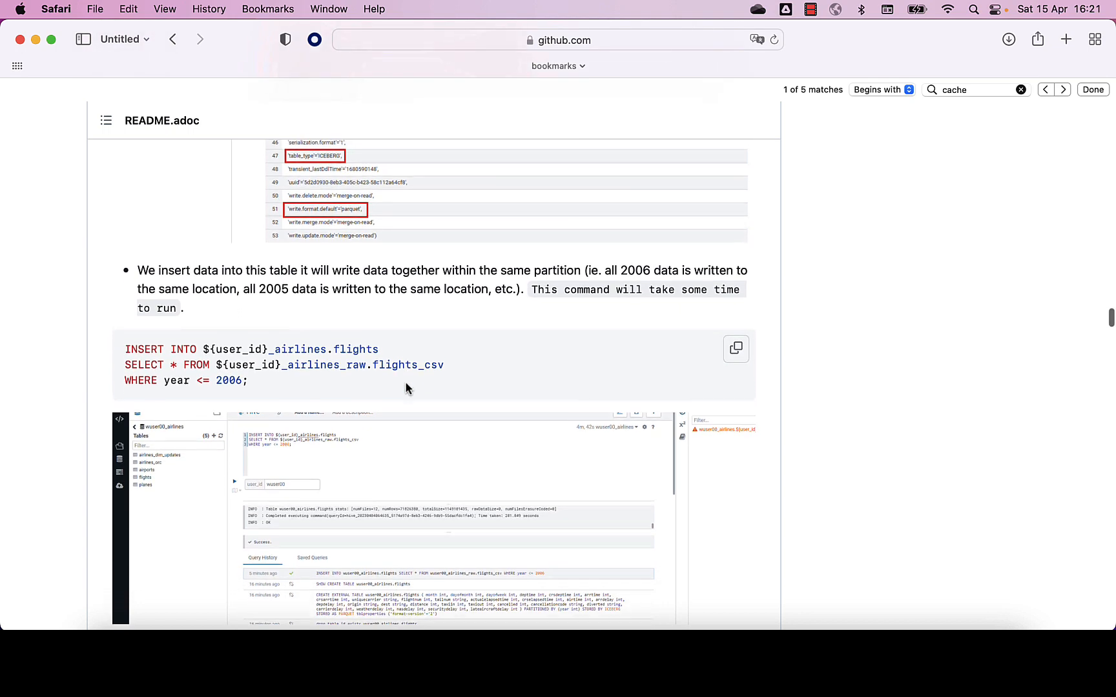
Paste the INSERT INTO flights statement below SHOW CREATE TABLE in the Hue editor in Chrome and run it
key(super+Tab)
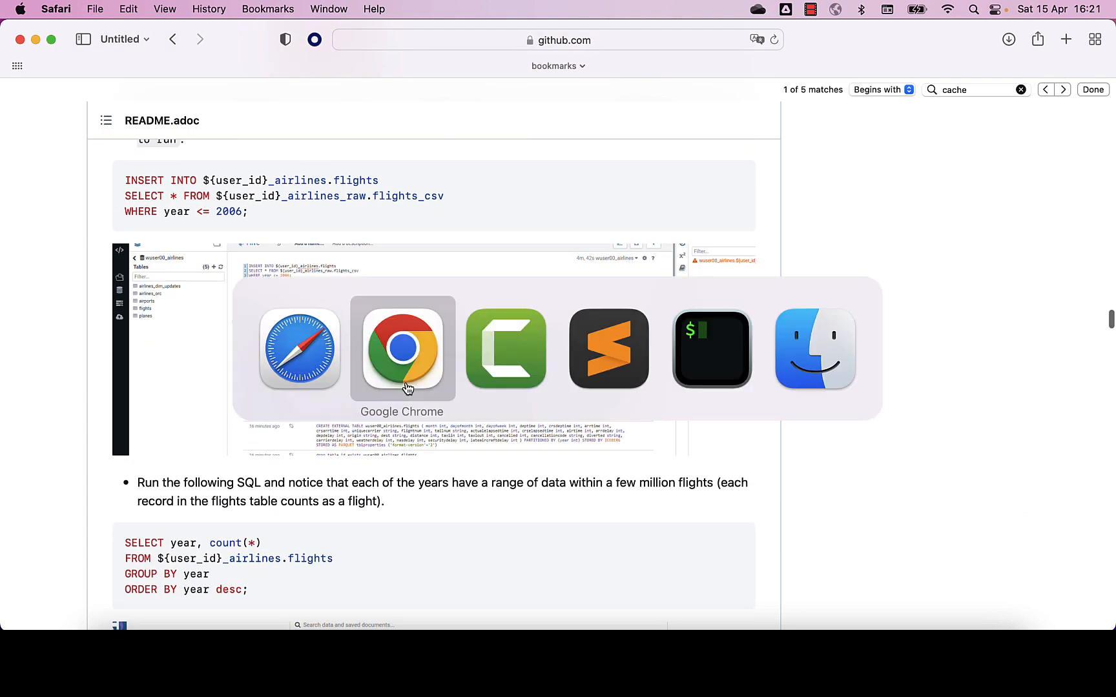
scroll(450, 299, up, 15)
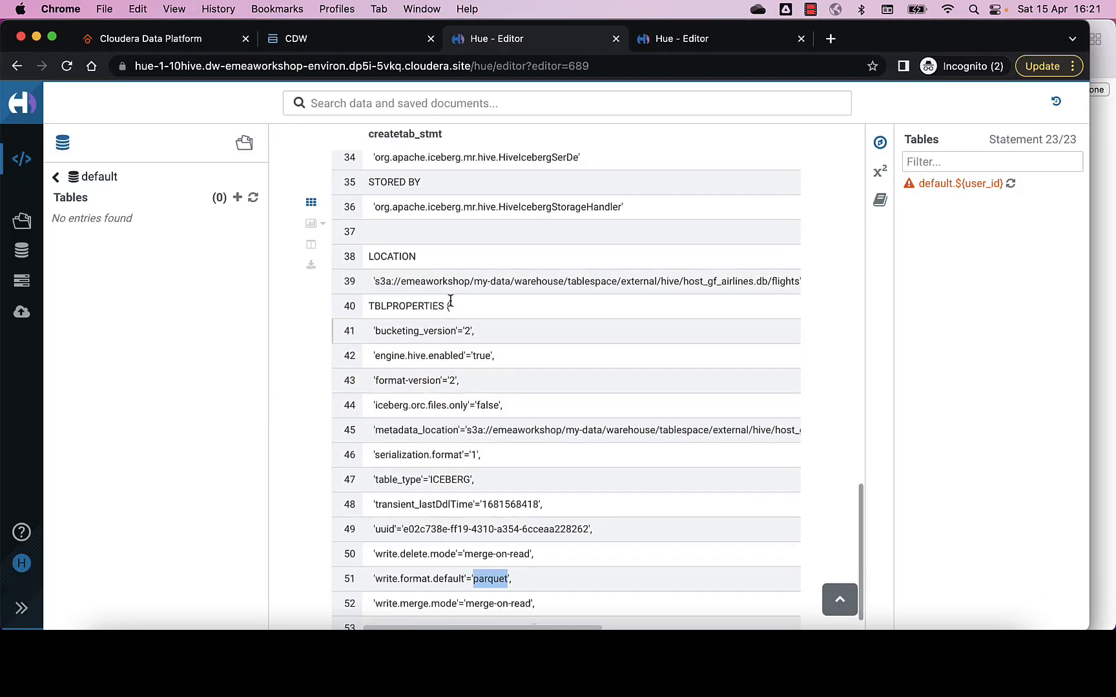
scroll(450, 301, up, 5)
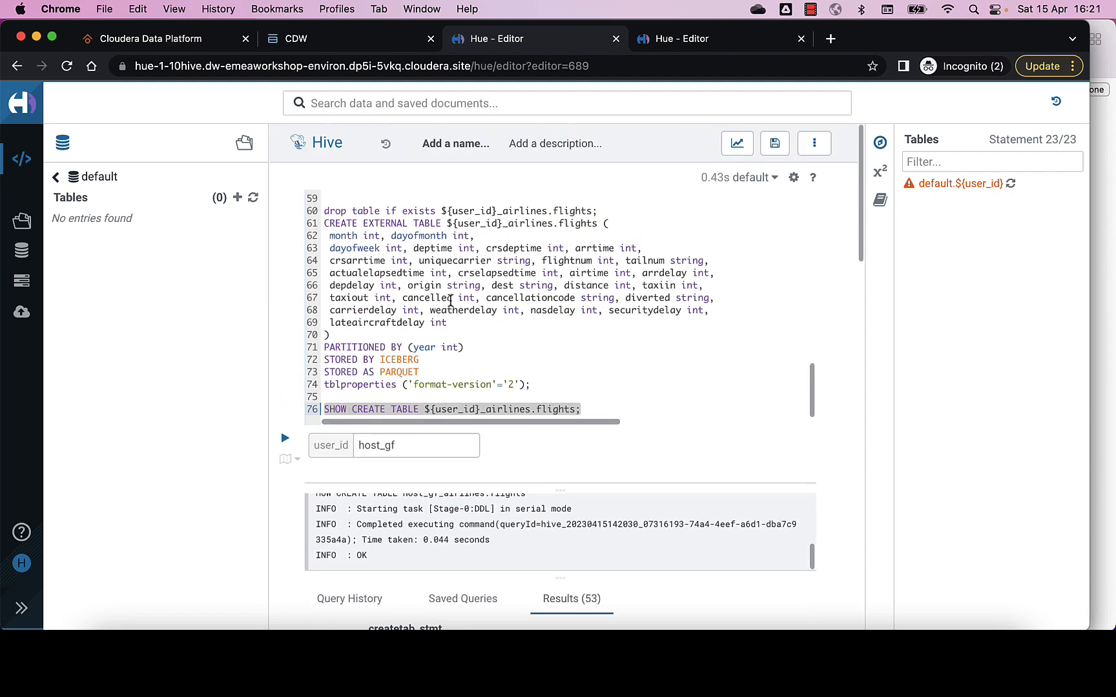
scroll(450, 300, down, 1)
click(595, 390)
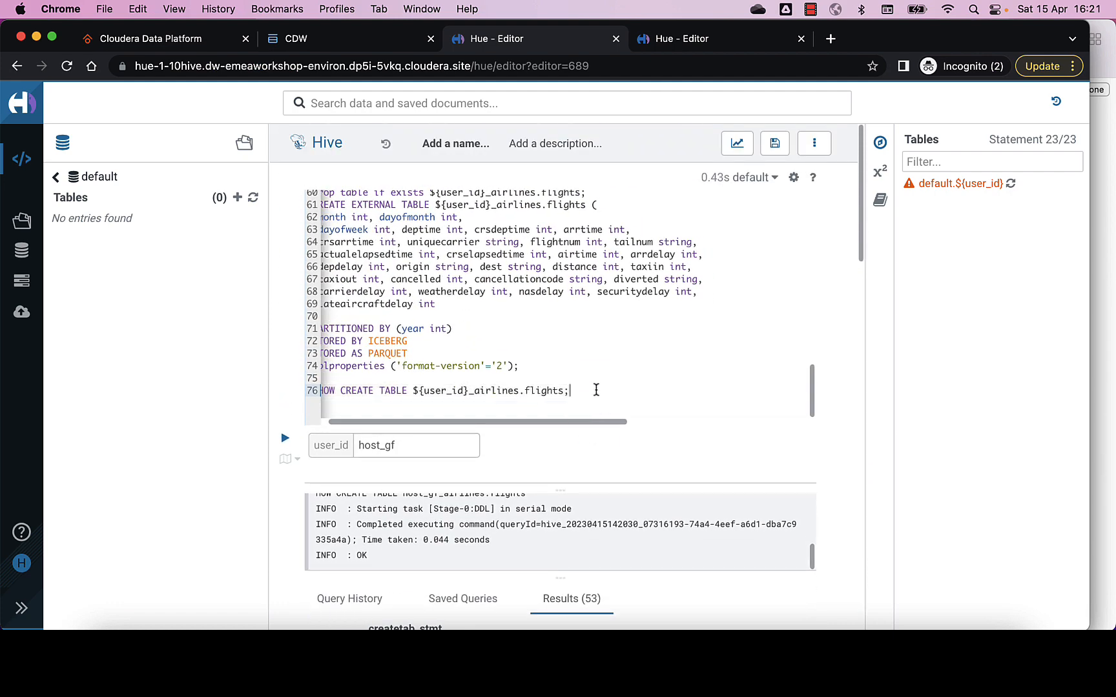
key(Return)
key(Return)
key(Return)
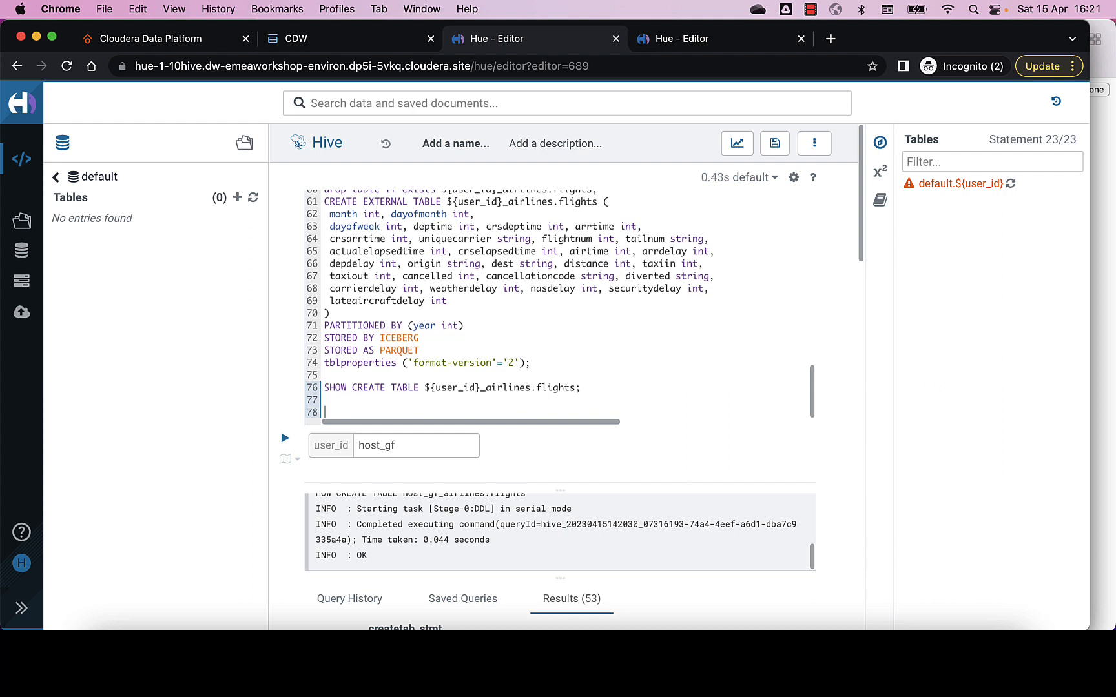
key(super+v)
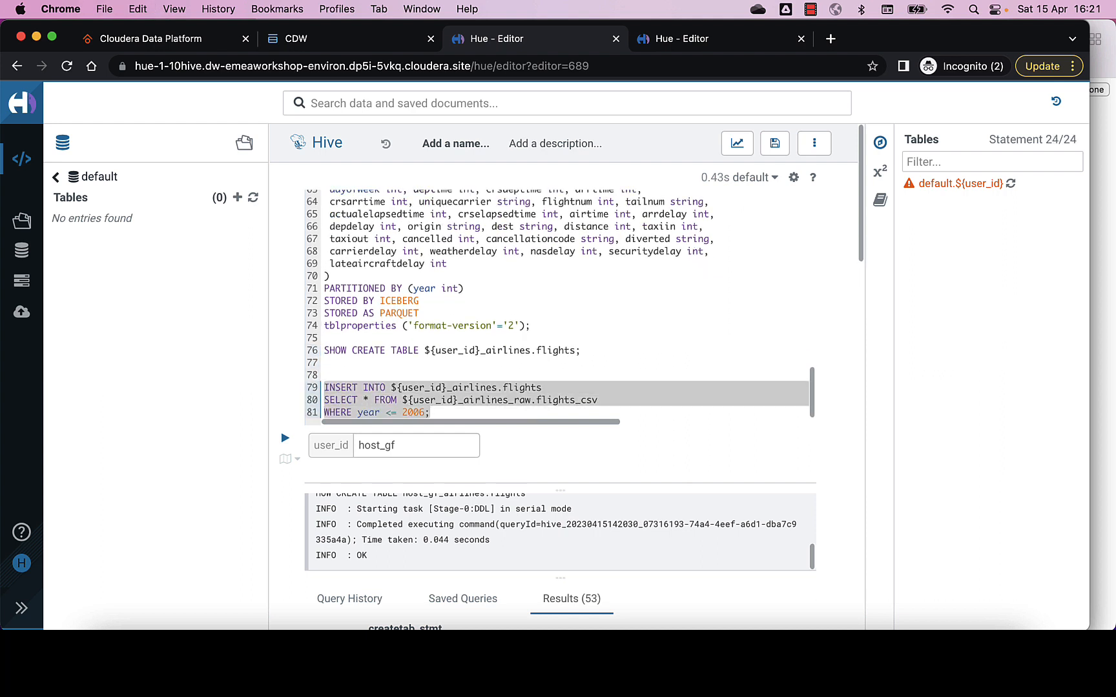
key(super+Return)
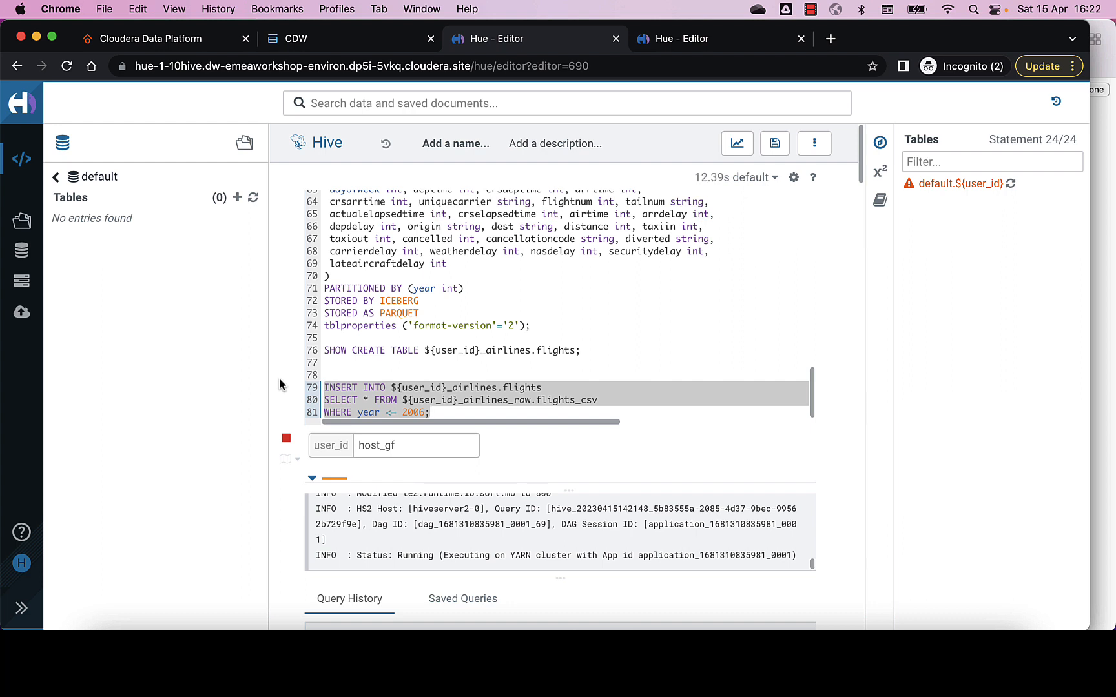
click(375, 366)
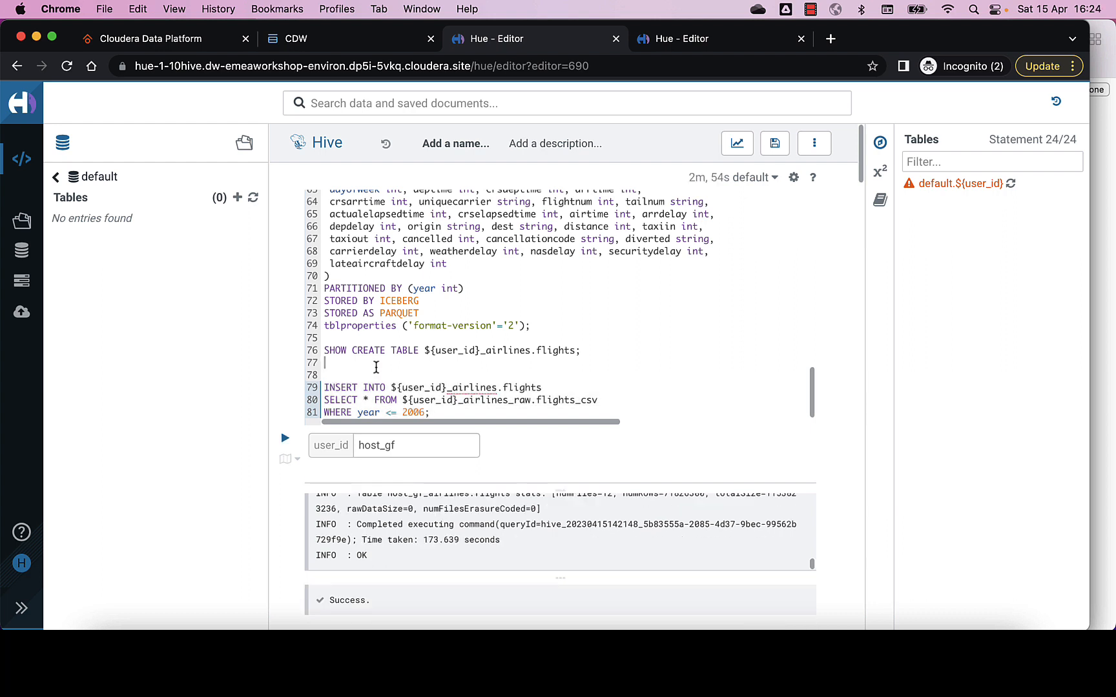
Switch to the README in Safari and copy the query counting flights rows grouped by year in descending order
scroll(376, 367, down, 1)
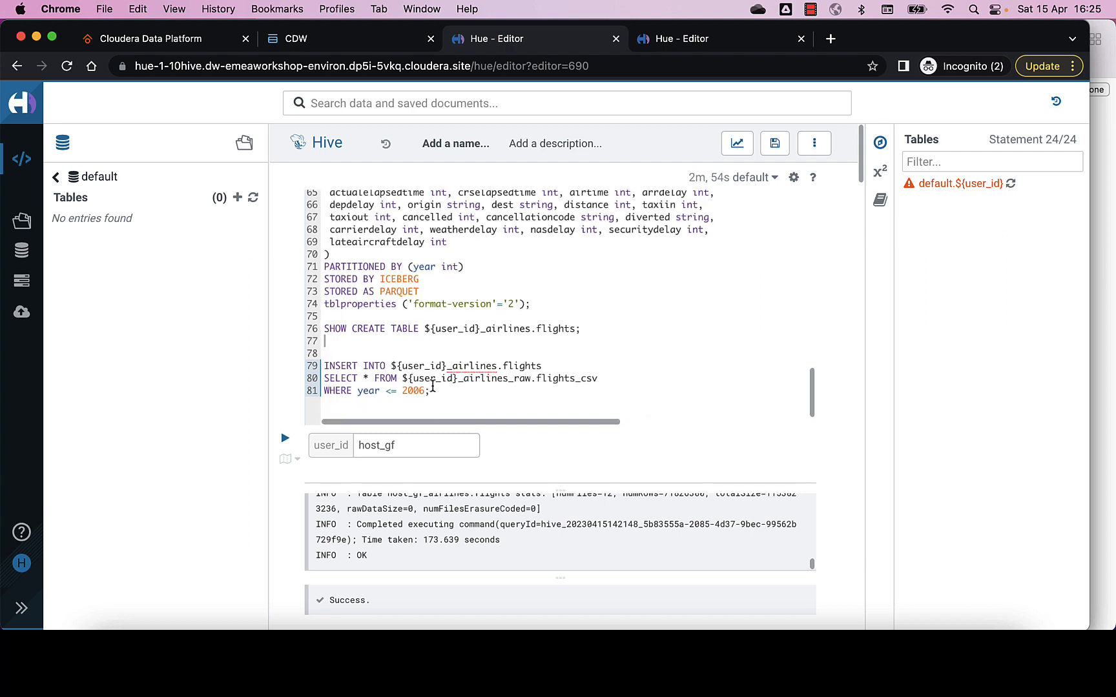
key(super+Tab)
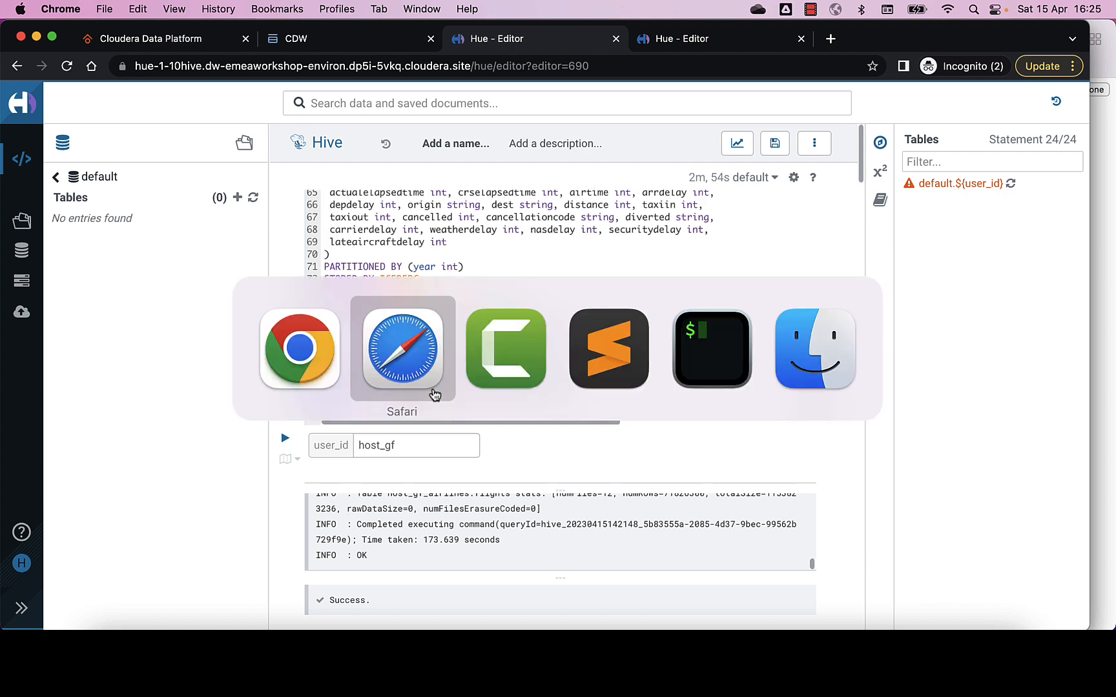
click(435, 395)
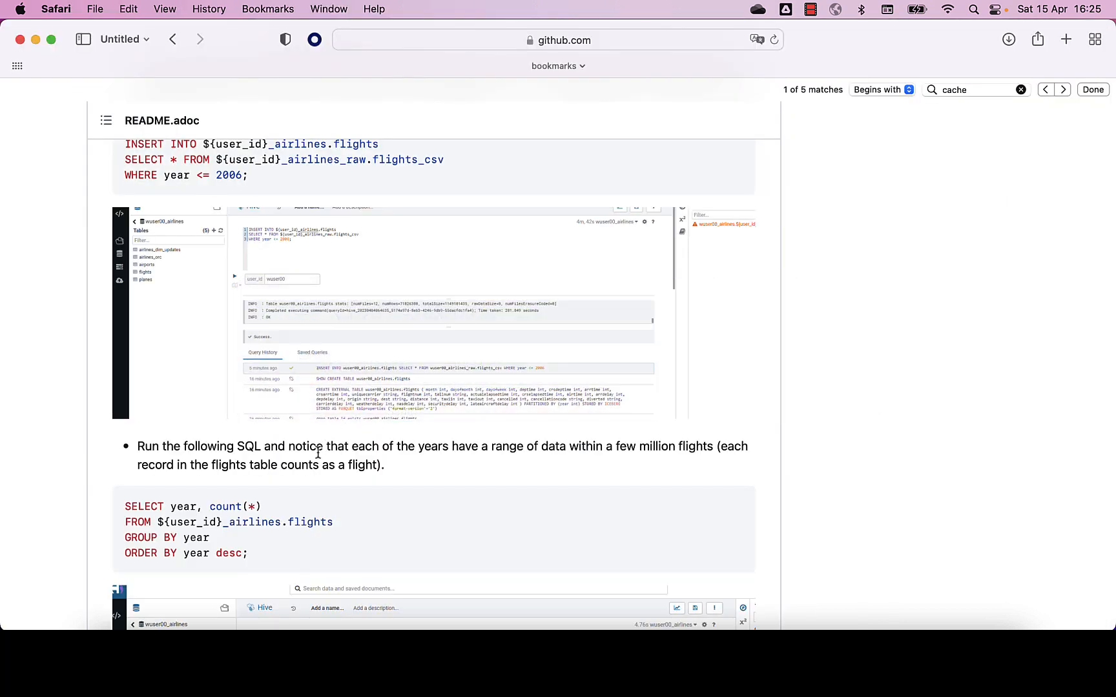
scroll(318, 454, up, 1)
scroll(387, 445, down, 4)
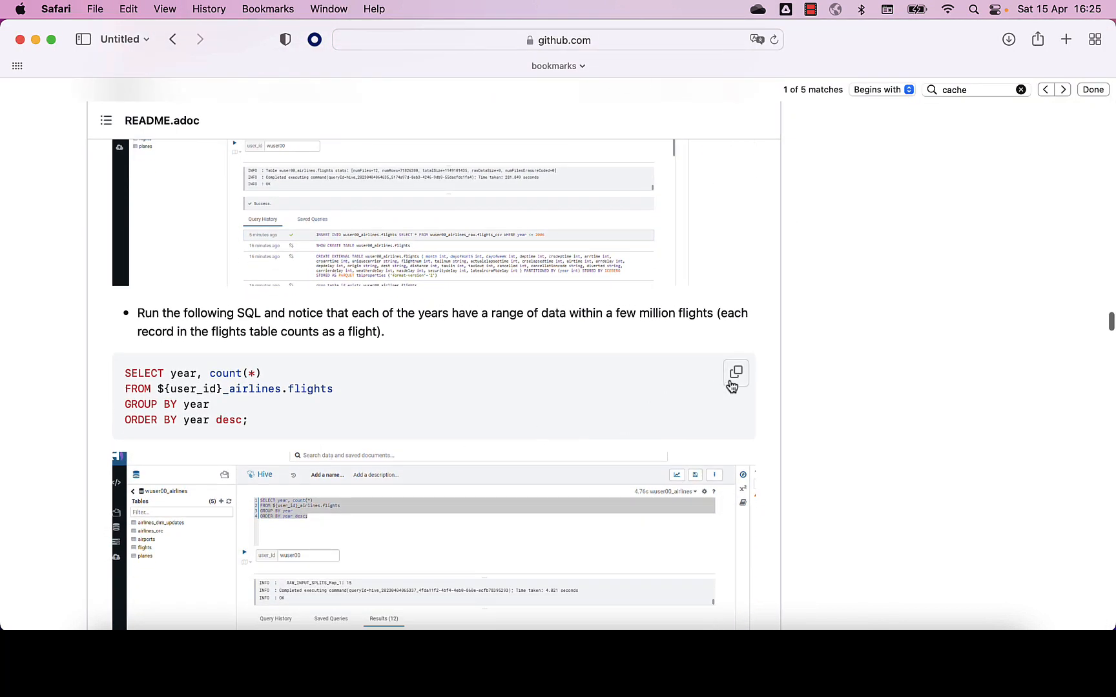
click(732, 381)
Paste the yearly flight count query below the INSERT INTO flights statement in the Hive editor in Chrome
key(super+Tab)
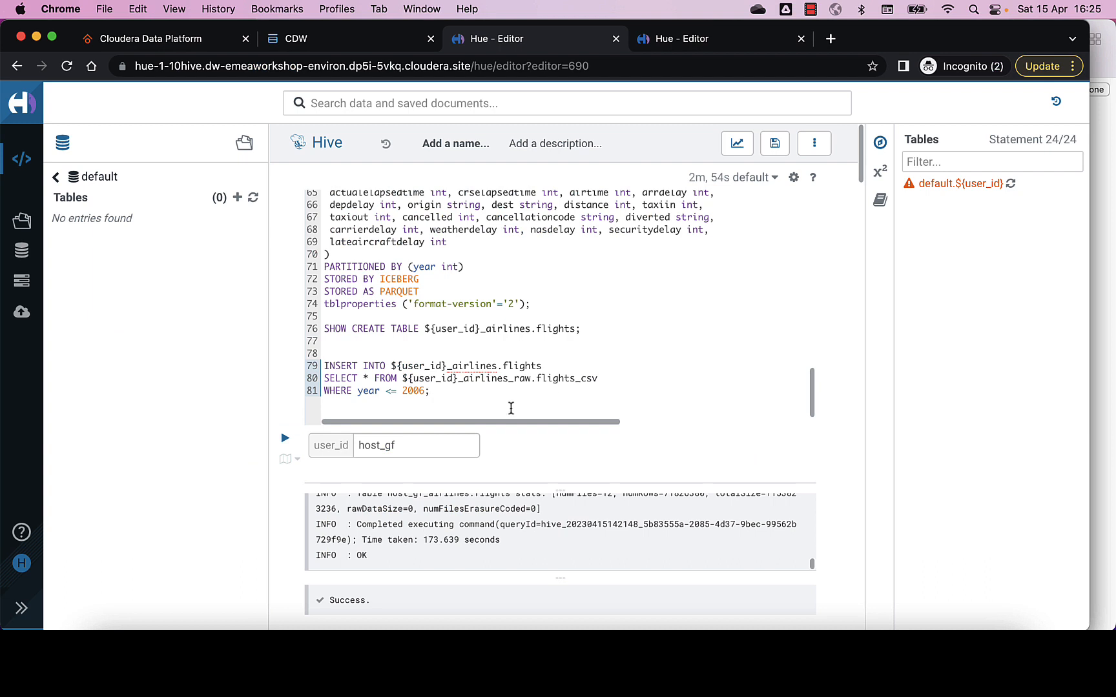
key(Return)
key(Return)
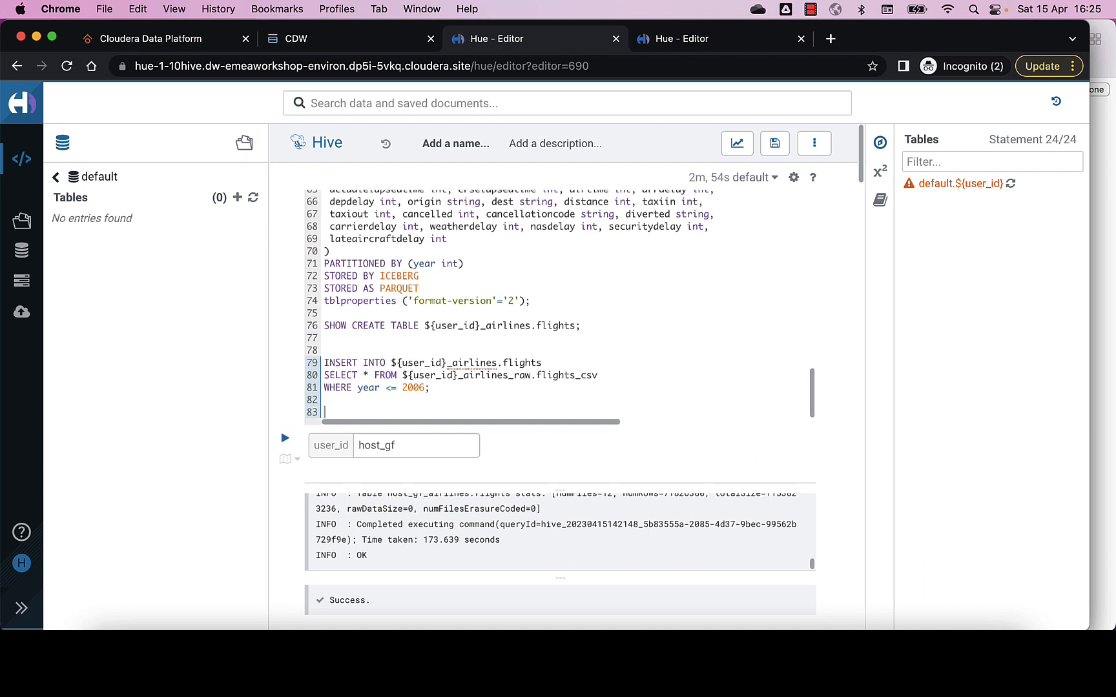
key(super+v)
Run only the SELECT year, count(*) query at the end of the Hive script
key(Up)
key(Up)
key(Up)
key(Up)
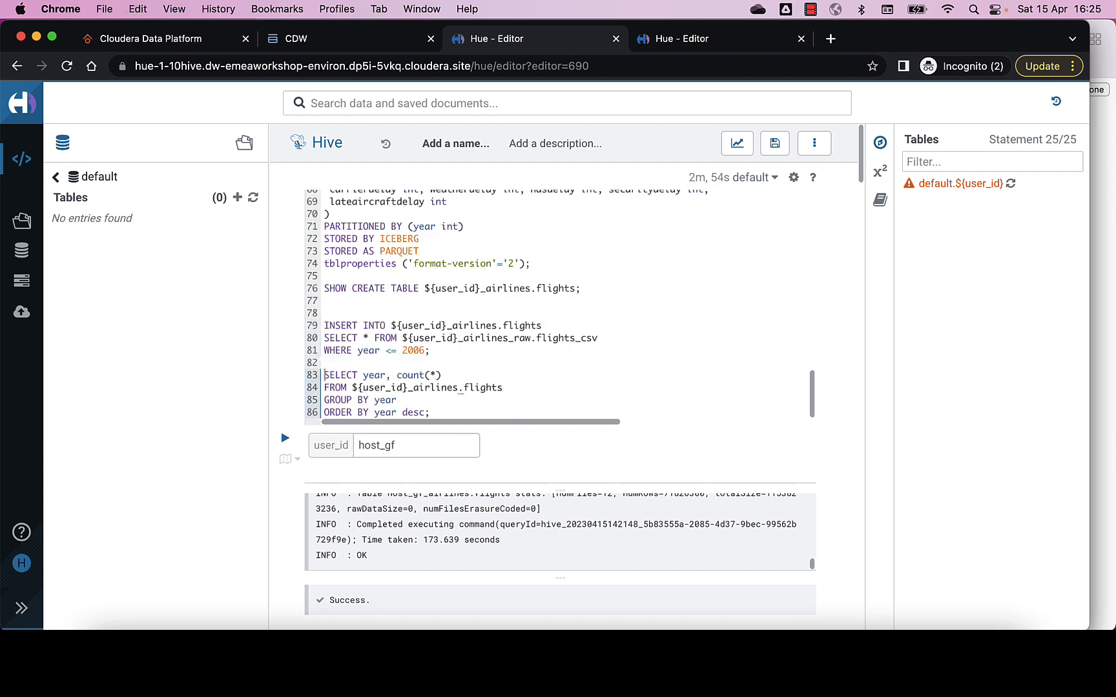
key(shift+Down)
key(shift+Down)
key(shift+Down)
key(shift+End)
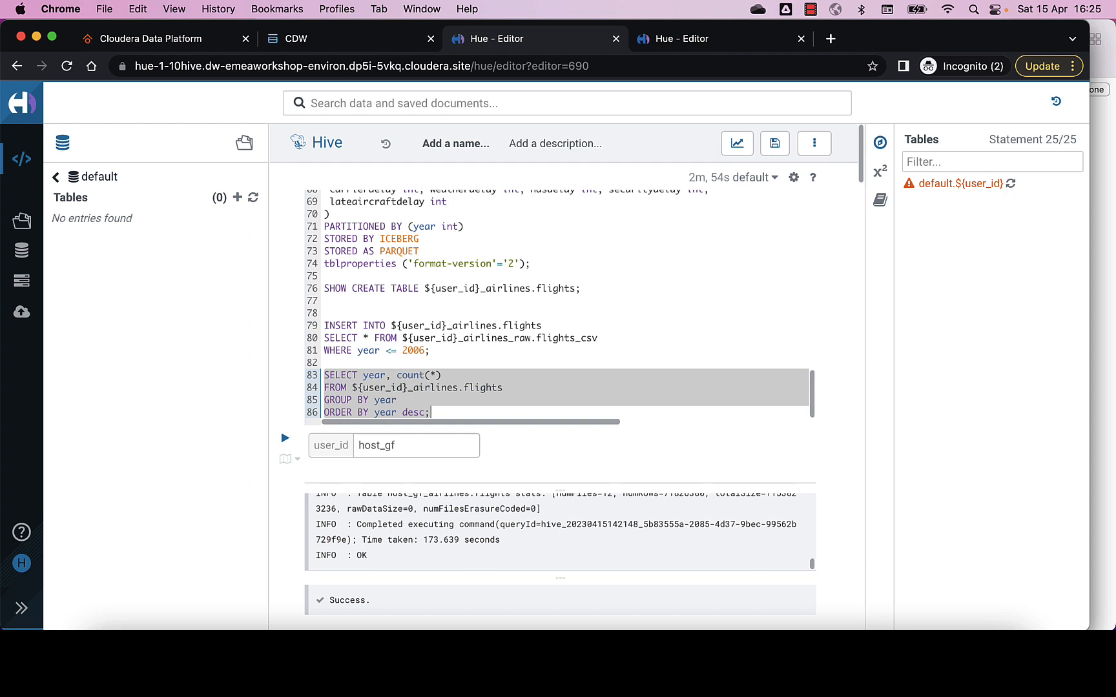
key(super+Return)
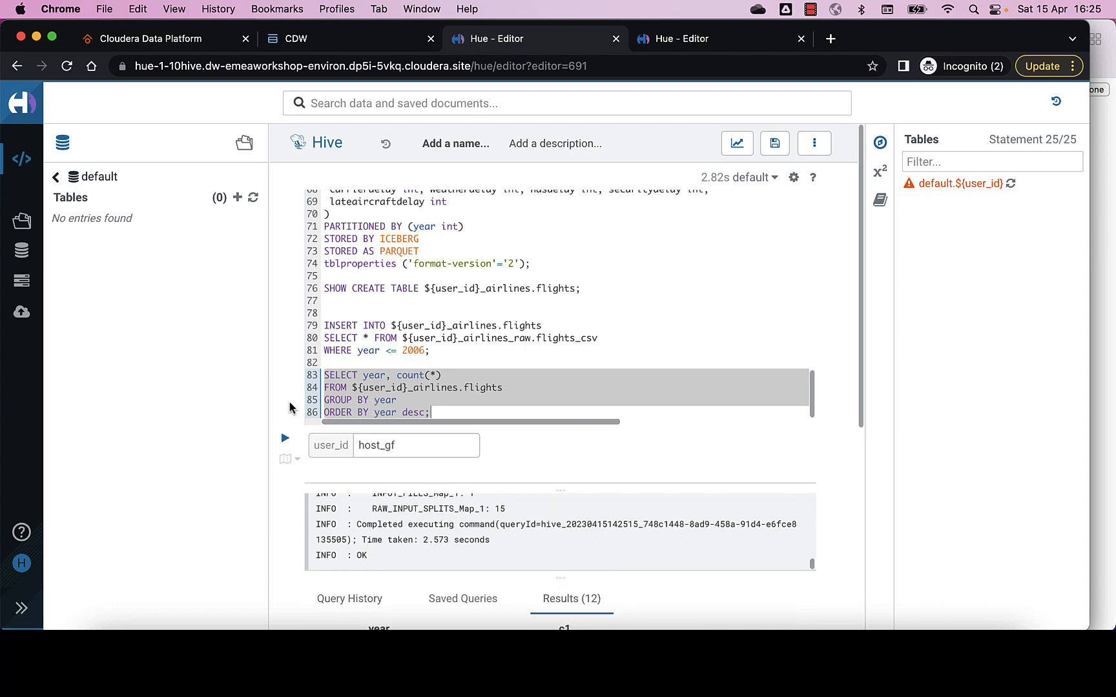
Examine the query results, checking which years are loaded and how many flights each year has
scroll(290, 407, down, 1)
scroll(290, 407, down, 5)
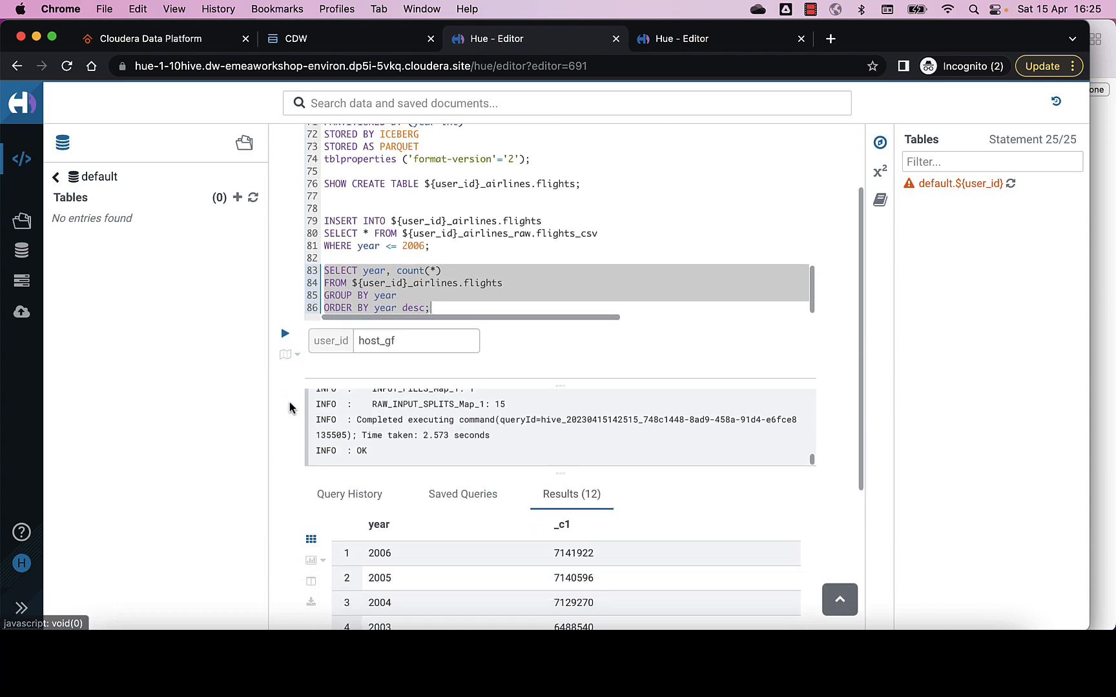
scroll(290, 407, down, 3)
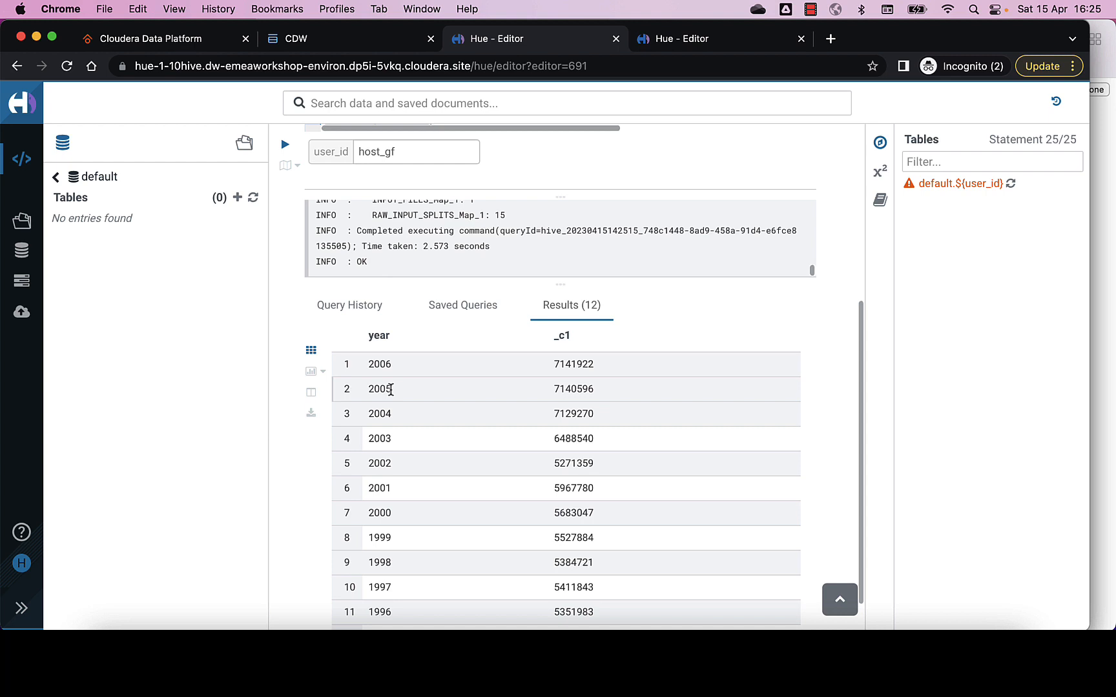
drag(559, 390, 575, 390)
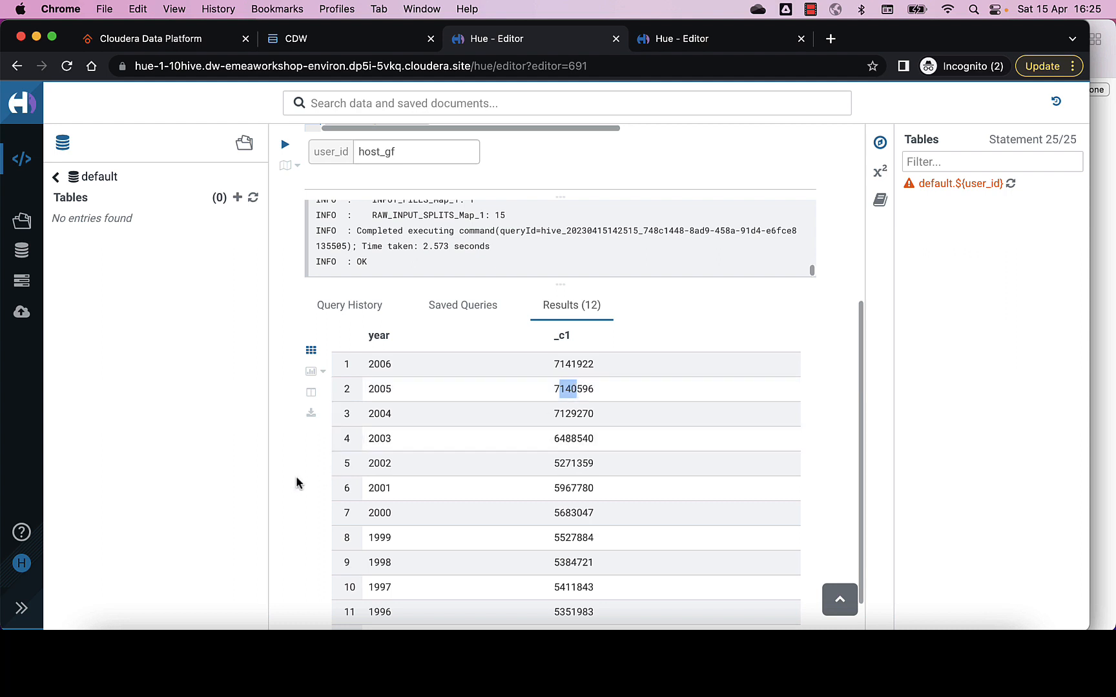
scroll(296, 478, down, 1)
scroll(296, 478, up, 1)
scroll(296, 481, down, 1)
scroll(295, 481, up, 5)
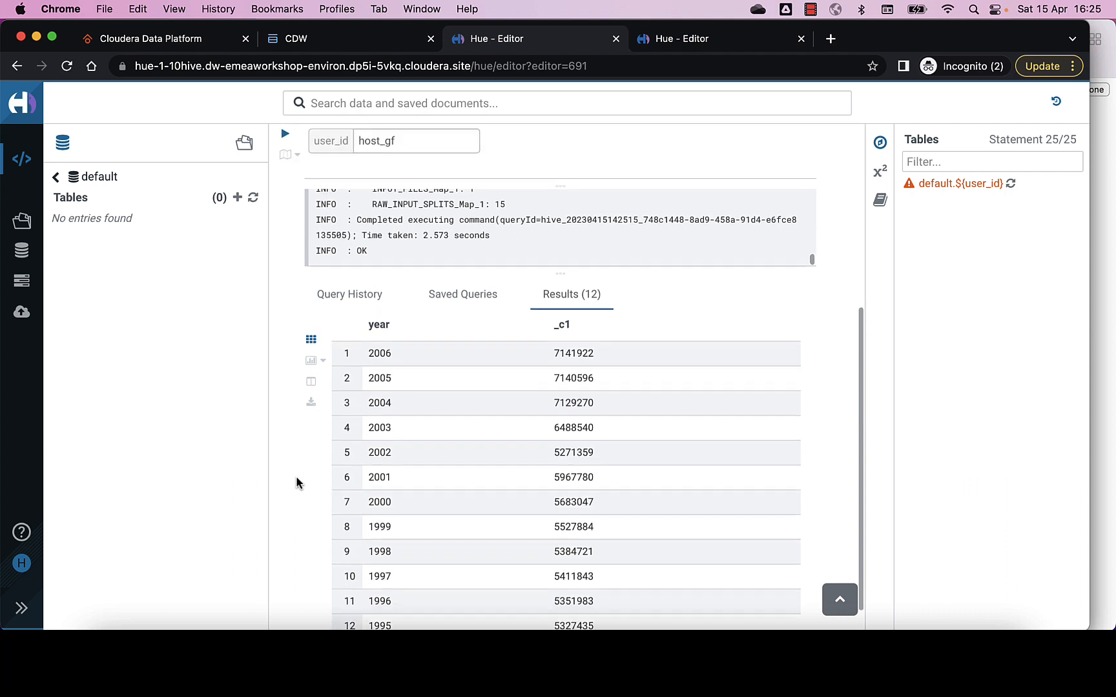
click(444, 405)
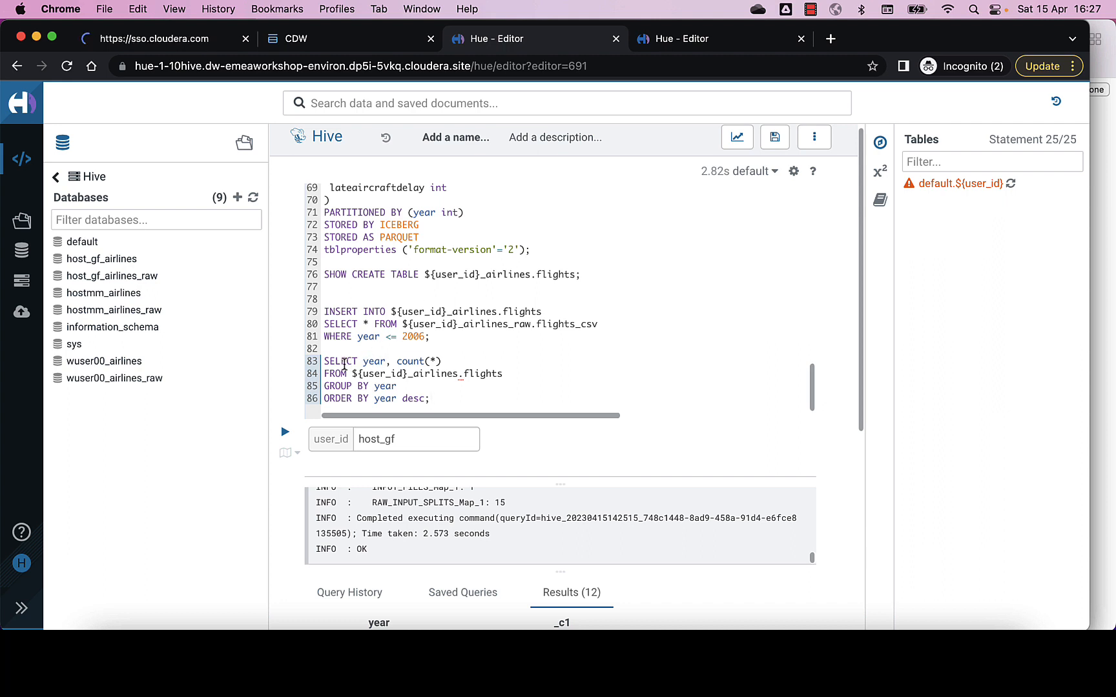
Open the host_gf_airlines database's table list and compare it with the expected tables in the README in Safari
click(113, 259)
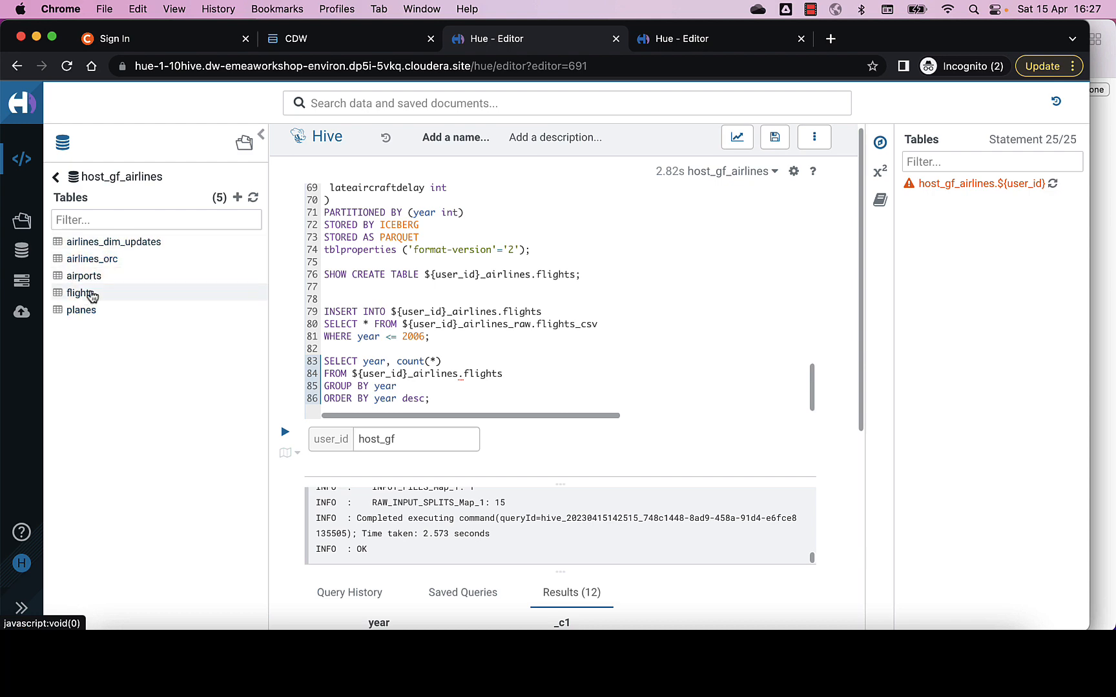
key(super+Tab)
key(super+Tab)
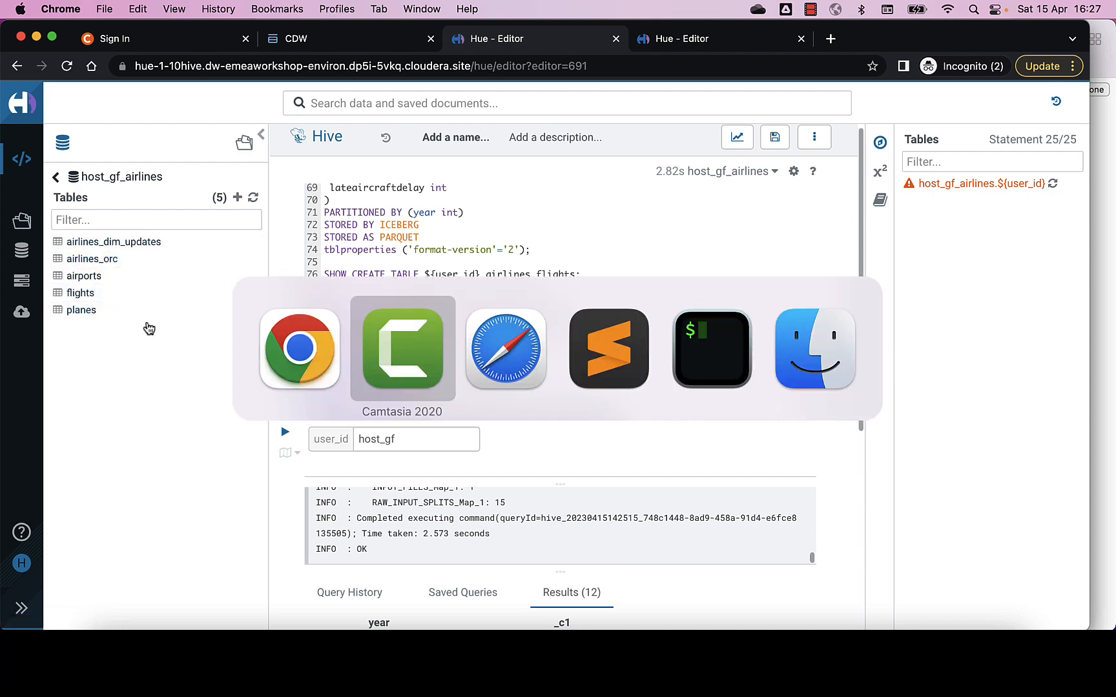
scroll(190, 348, down, 3)
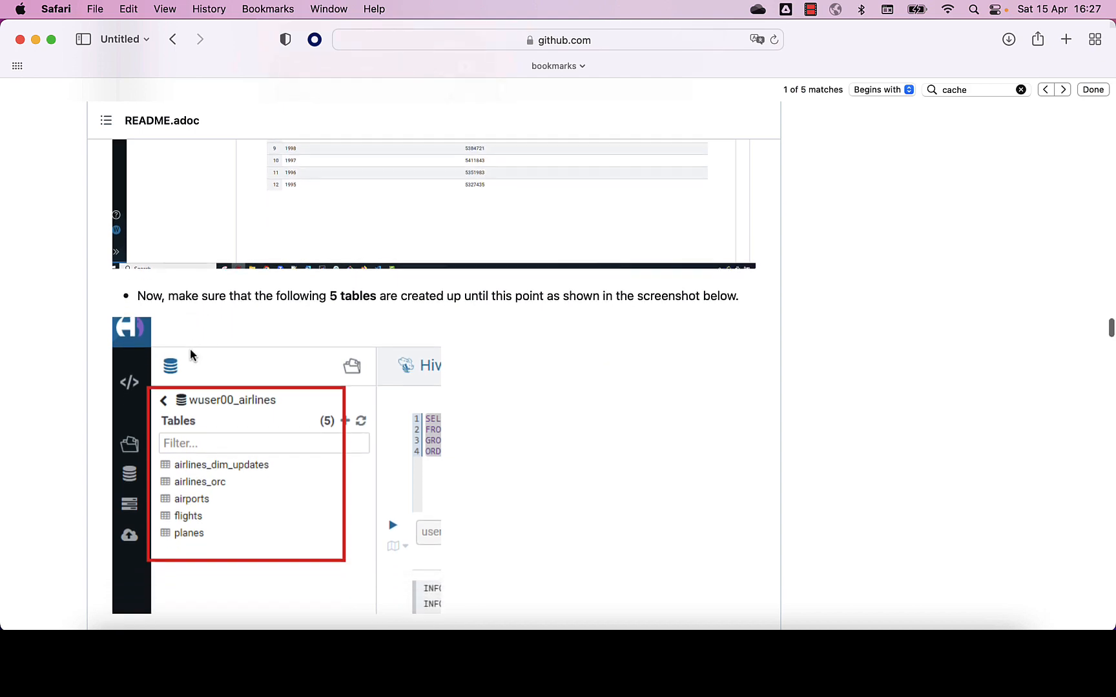
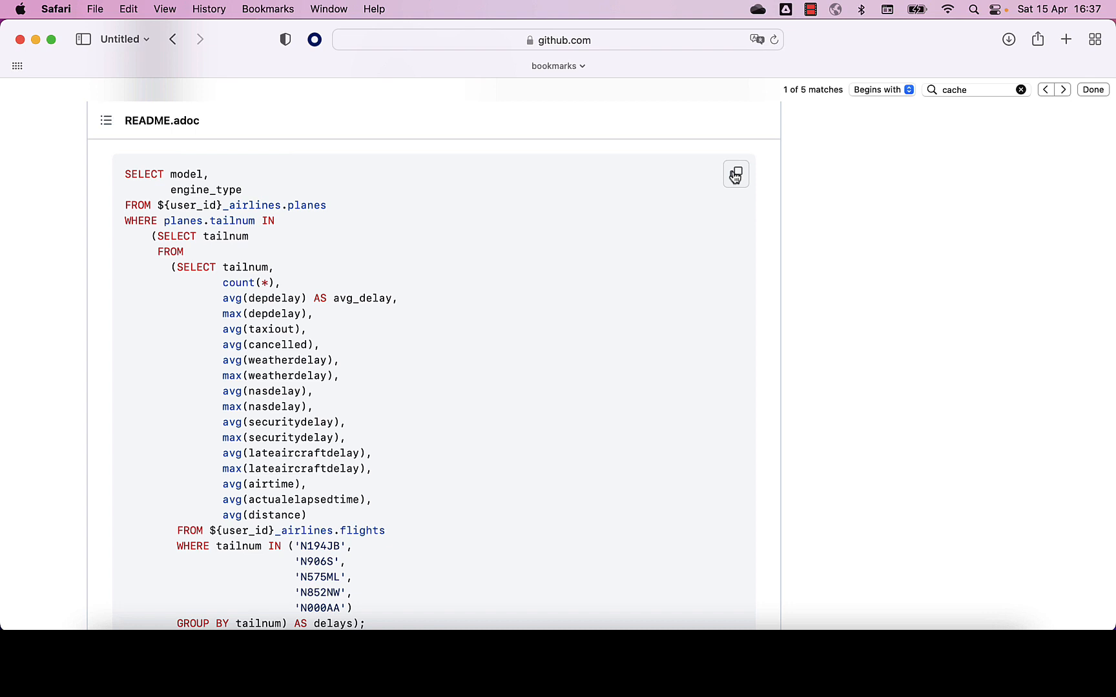
Copy the README query selecting model and engine_type from the airlines planes table and paste it below the existing query in the Impala Hue editor in Chrome
click(735, 176)
key(super+Tab)
key(super+Tab)
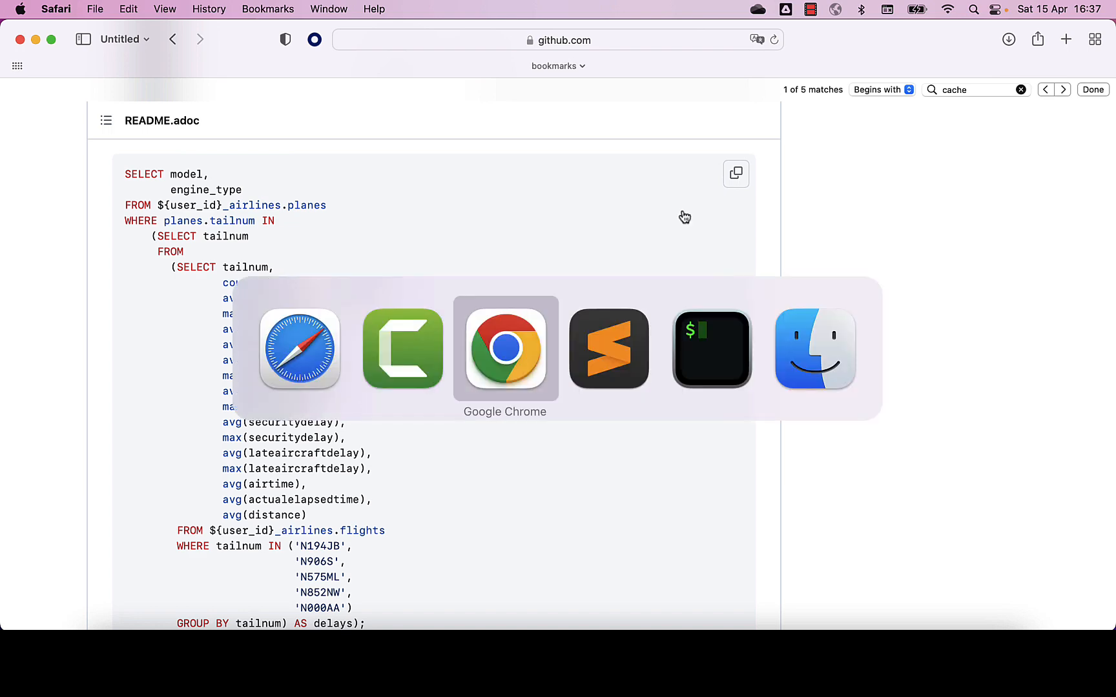
scroll(510, 269, up, 10)
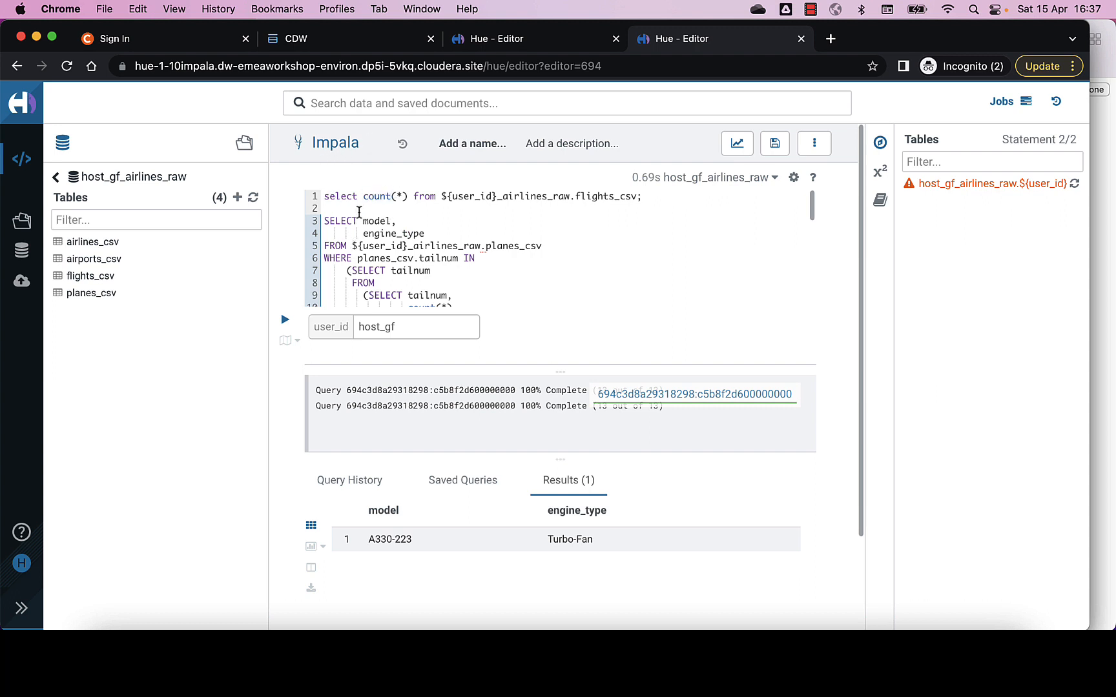
scroll(356, 233, down, 5)
scroll(355, 239, up, 5)
scroll(355, 237, down, 10)
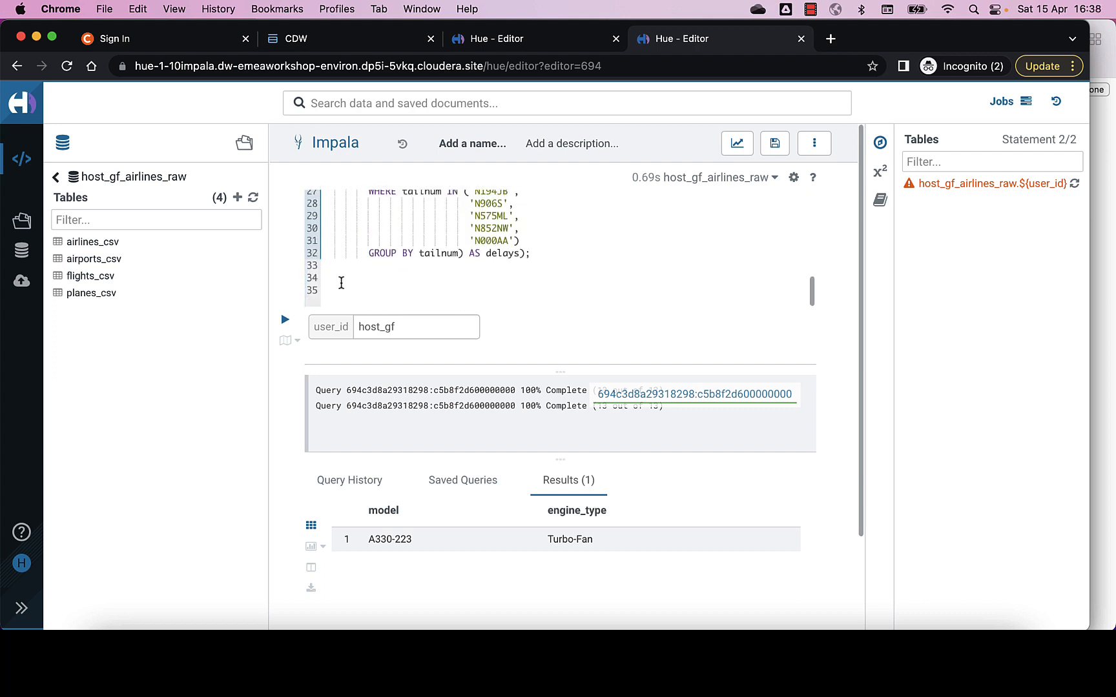
key(super+v)
Run only the newly pasted planes query, from SELECT model through GROUP BY tailnum) AS delays, in the Impala editor
scroll(338, 291, up, 8)
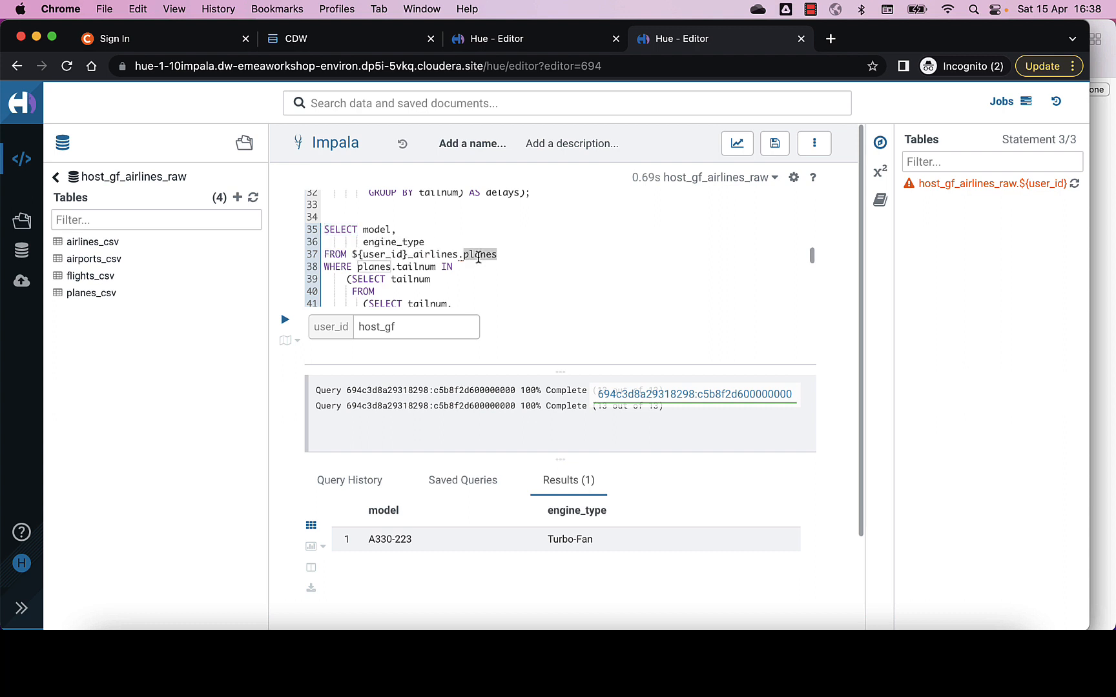
click(373, 222)
key(Down)
key(shift+Down)
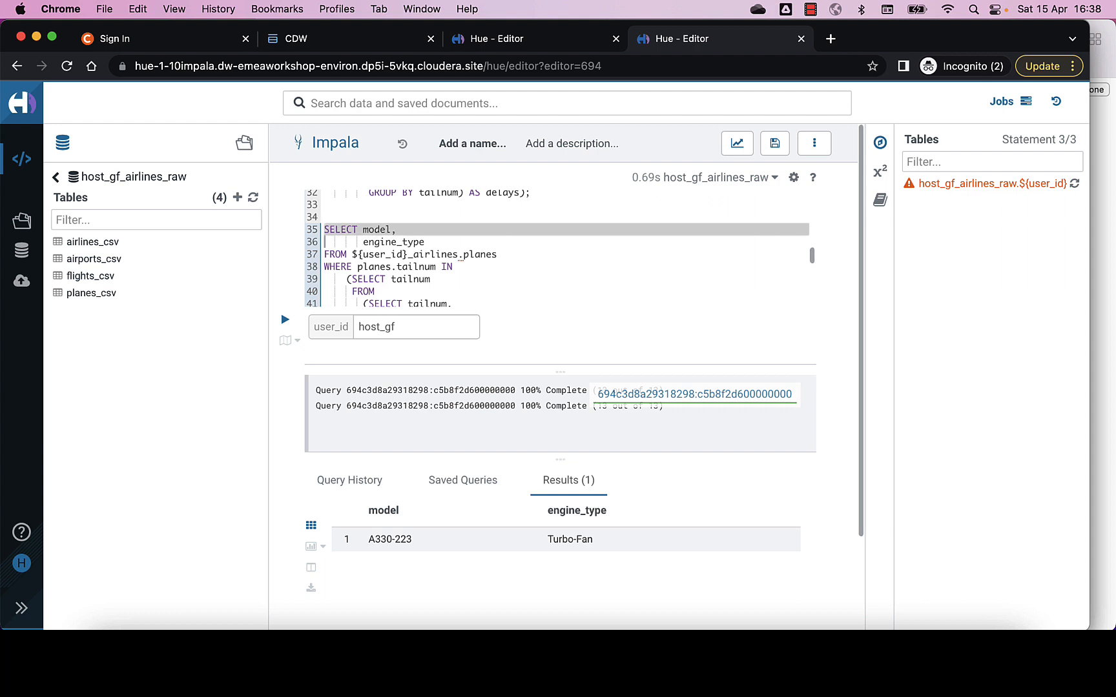
key(shift+Down)
key(shift+Down)
key(shift+Down)
key(shift+Down)
key(shift+Down)
key(shift+Down)
key(shift+Down)
key(shift+Down)
key(shift+Down)
key(shift+Down)
key(shift+Down)
key(shift+Down)
key(shift+Down)
key(shift+Down)
key(shift+Down)
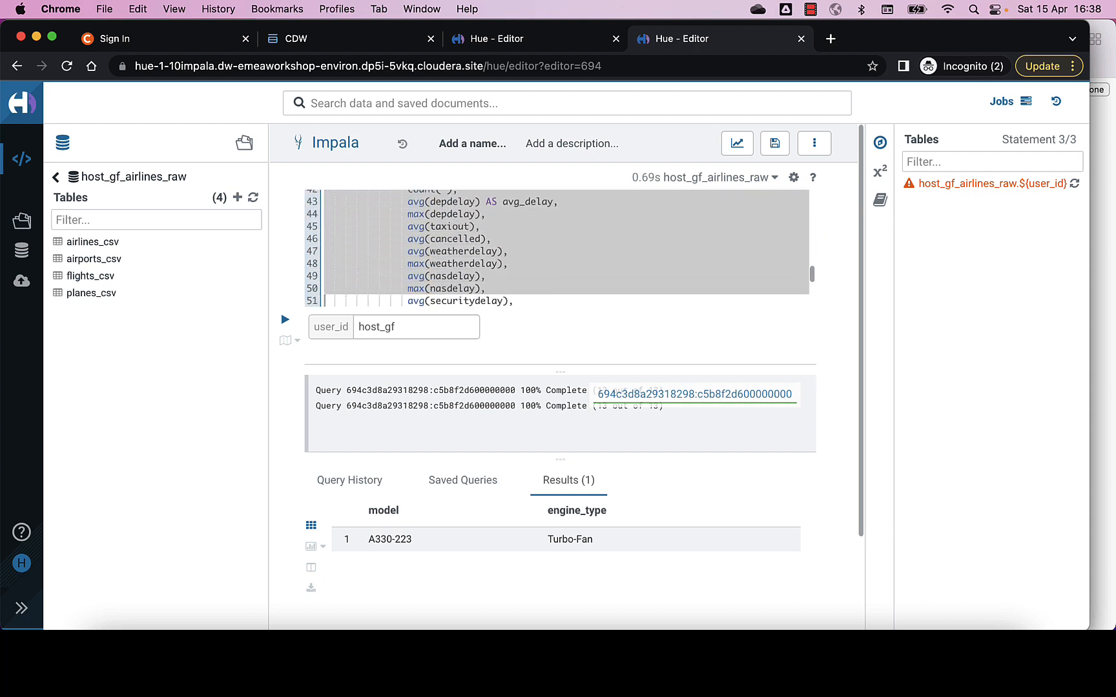
key(shift+Down)
key(shift+Down)
key(shift+Down)
key(shift+Down)
key(shift+Down)
key(shift+Down)
key(shift+Down)
key(shift+Down)
key(shift+Down)
key(shift+Down)
key(shift+Down)
key(shift+Down)
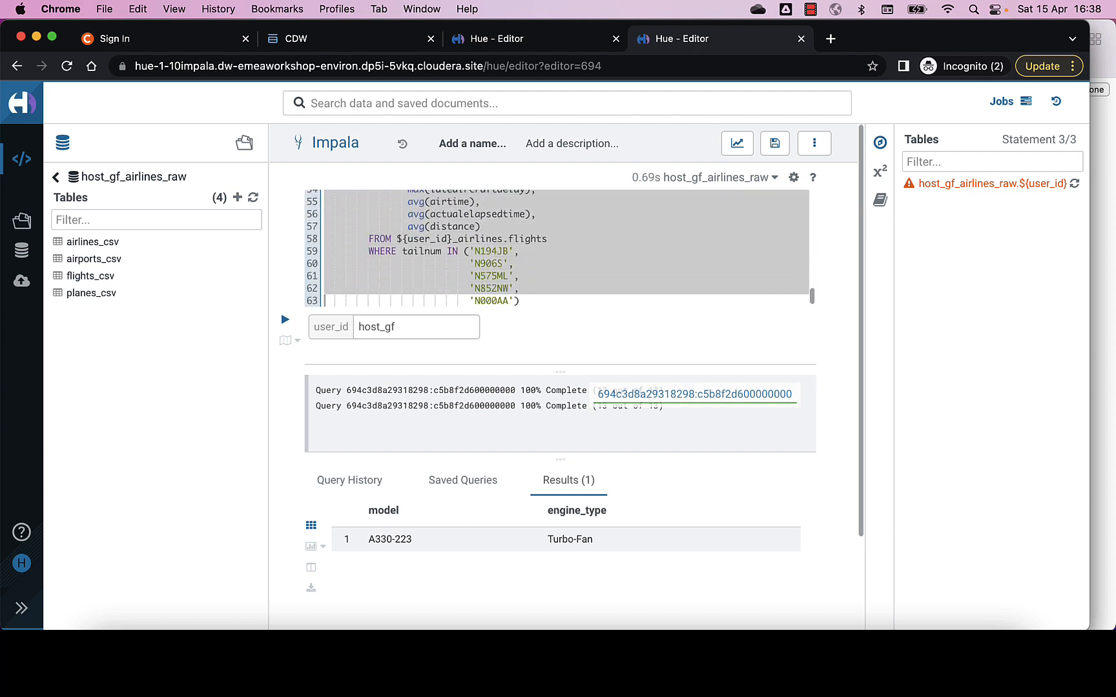
key(shift+Down)
key(shift+Down)
key(ctrl+Return)
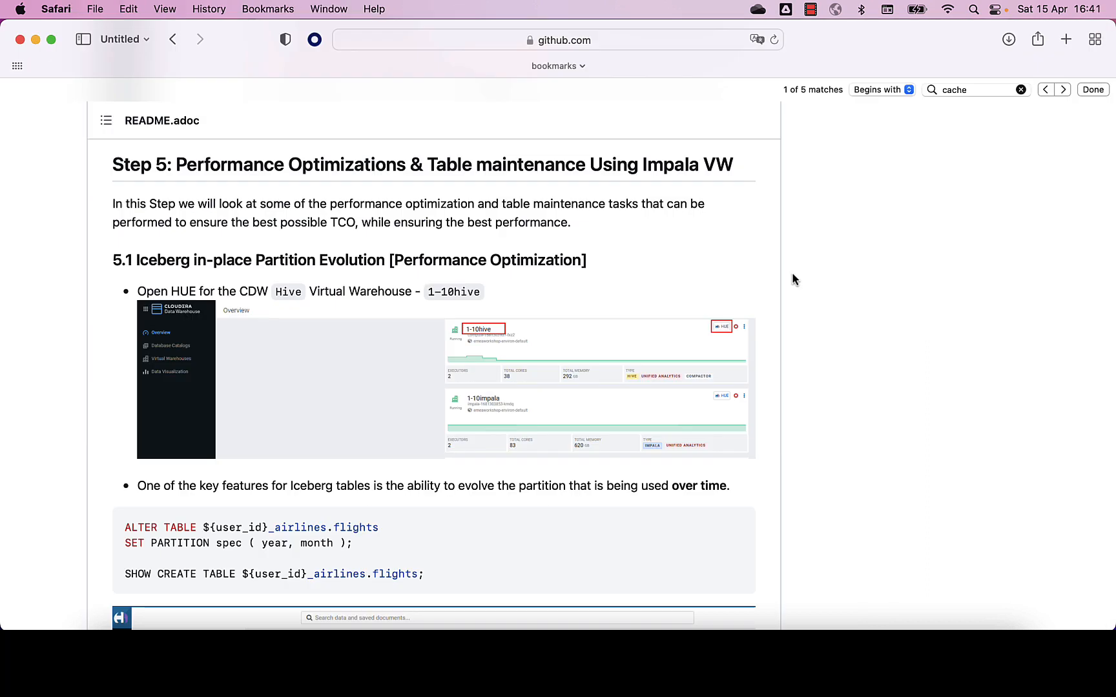
Read README section 5.1 in Safari on Iceberg in-place partition evolution, including its example statements
scroll(793, 277, up, 2)
scroll(793, 276, down, 2)
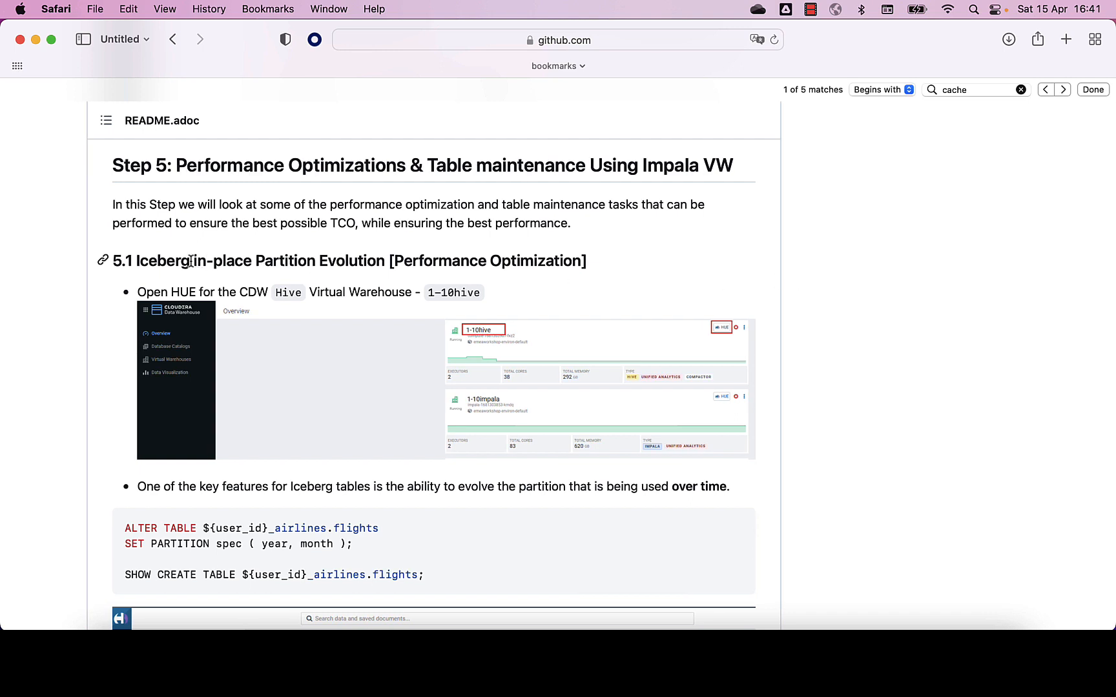
drag(255, 261, 388, 262)
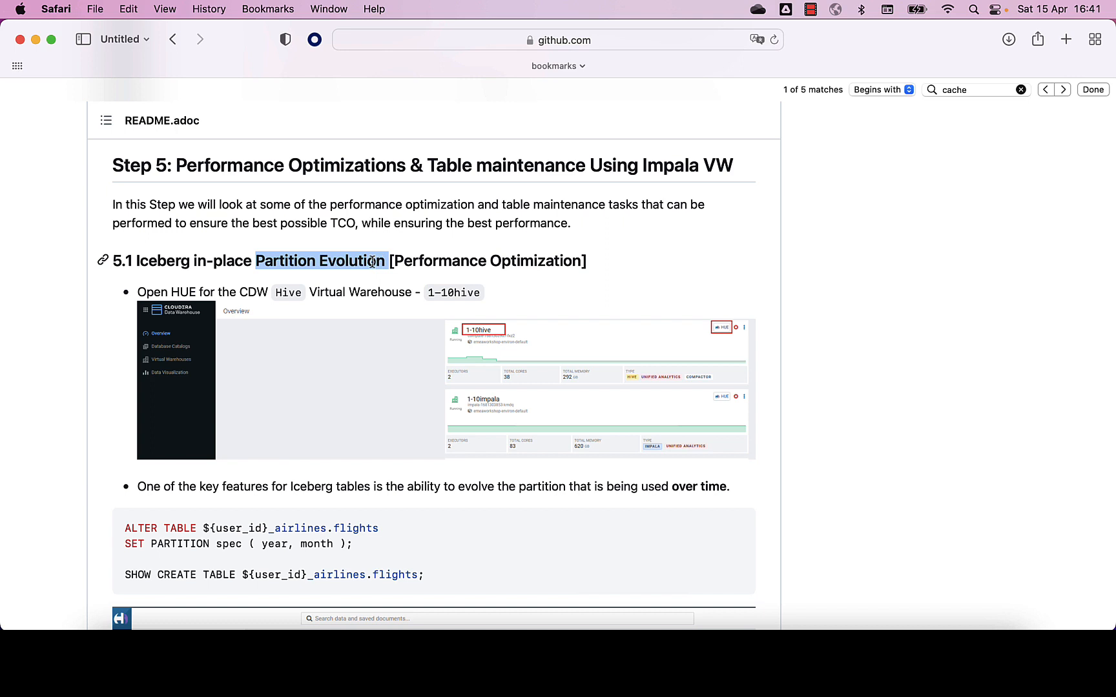
click(329, 263)
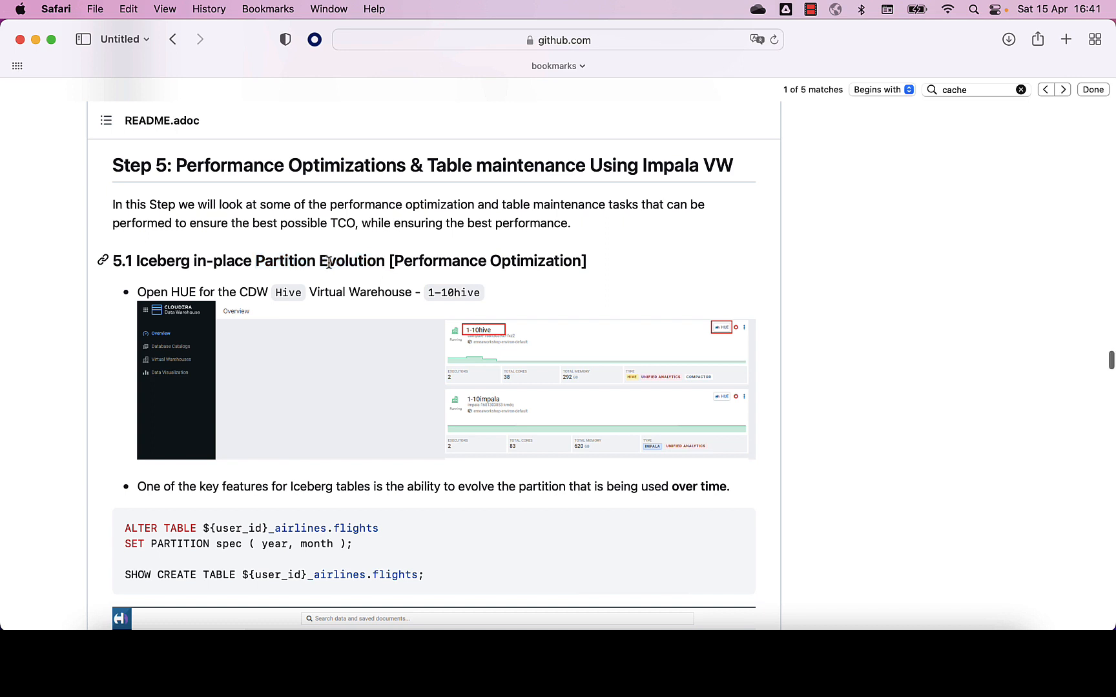
scroll(329, 262, down, 1)
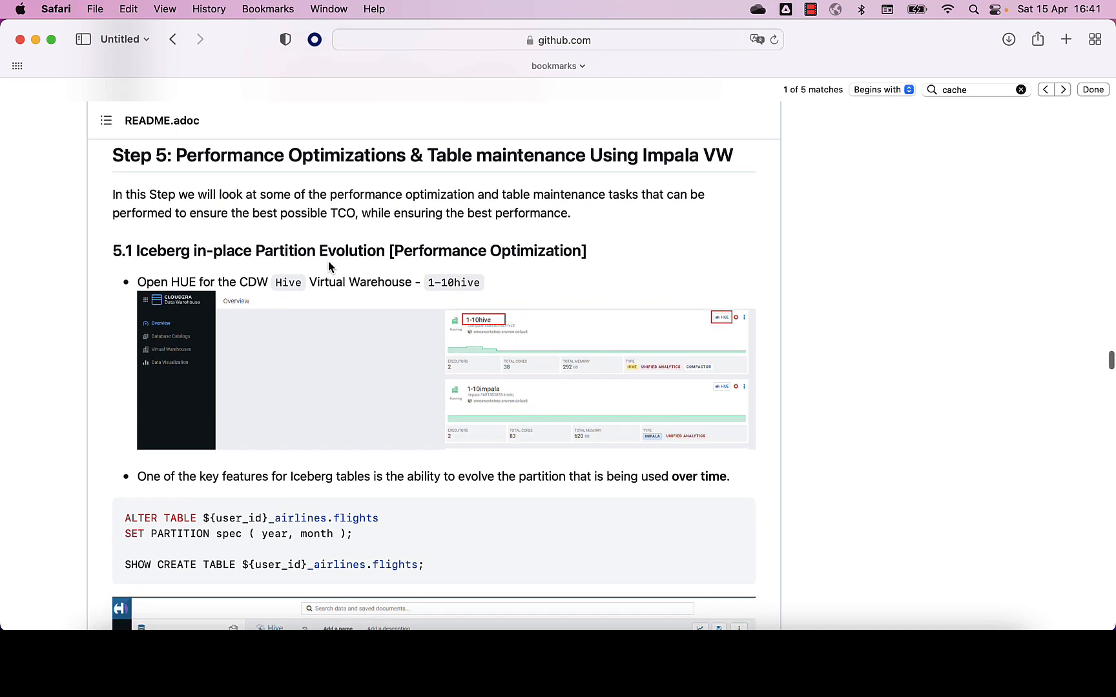
scroll(328, 261, down, 1)
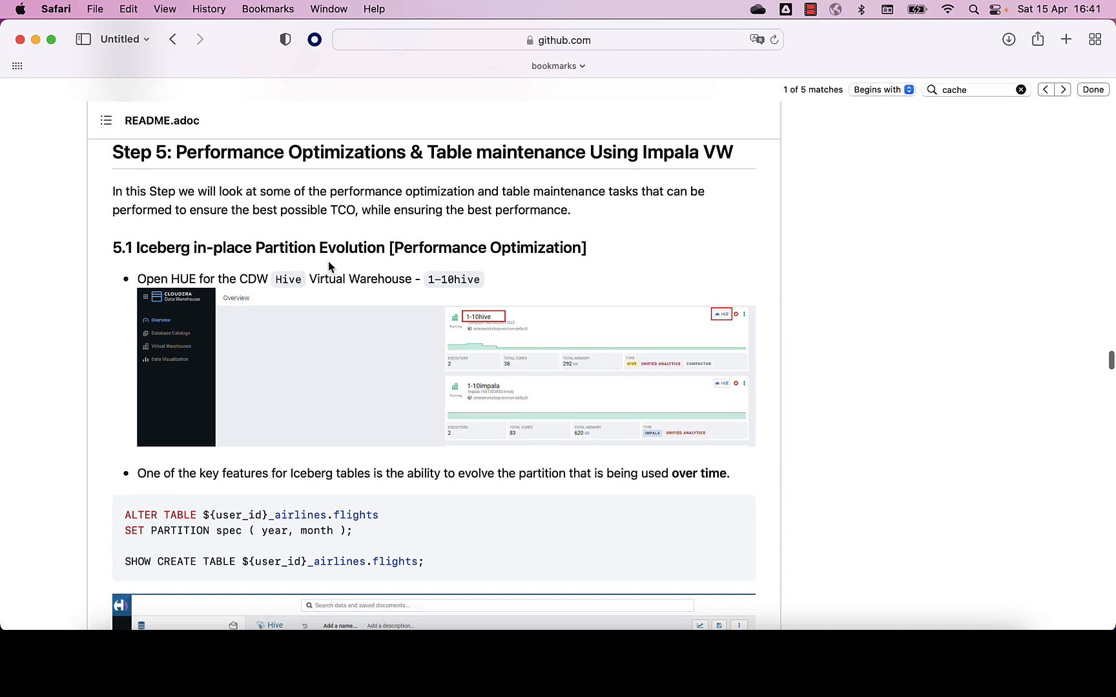
scroll(329, 266, down, 5)
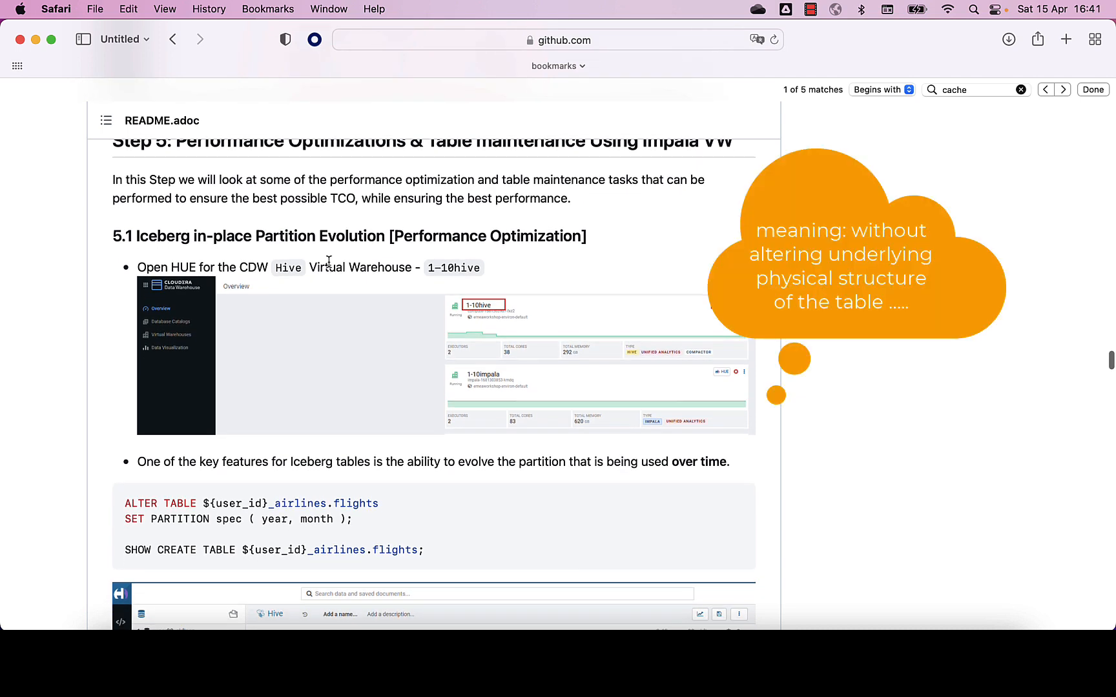
scroll(329, 261, down, 20)
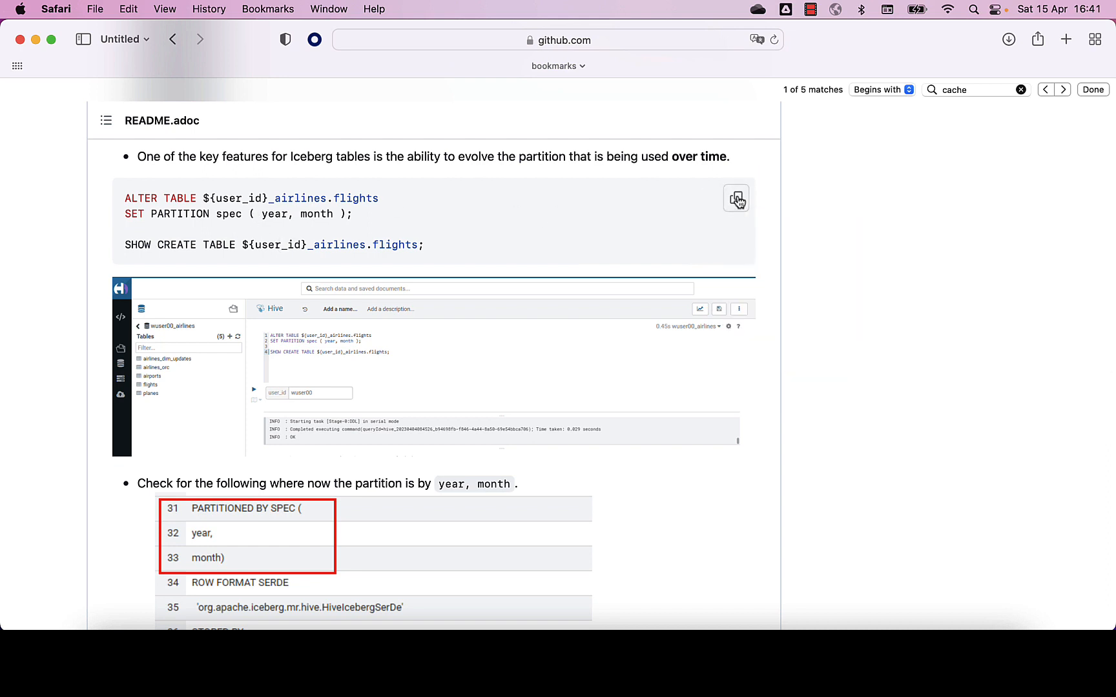
Copy the README statements that set the flights partition spec to year, month and show its create statement, and return to Hue in Chrome
click(738, 201)
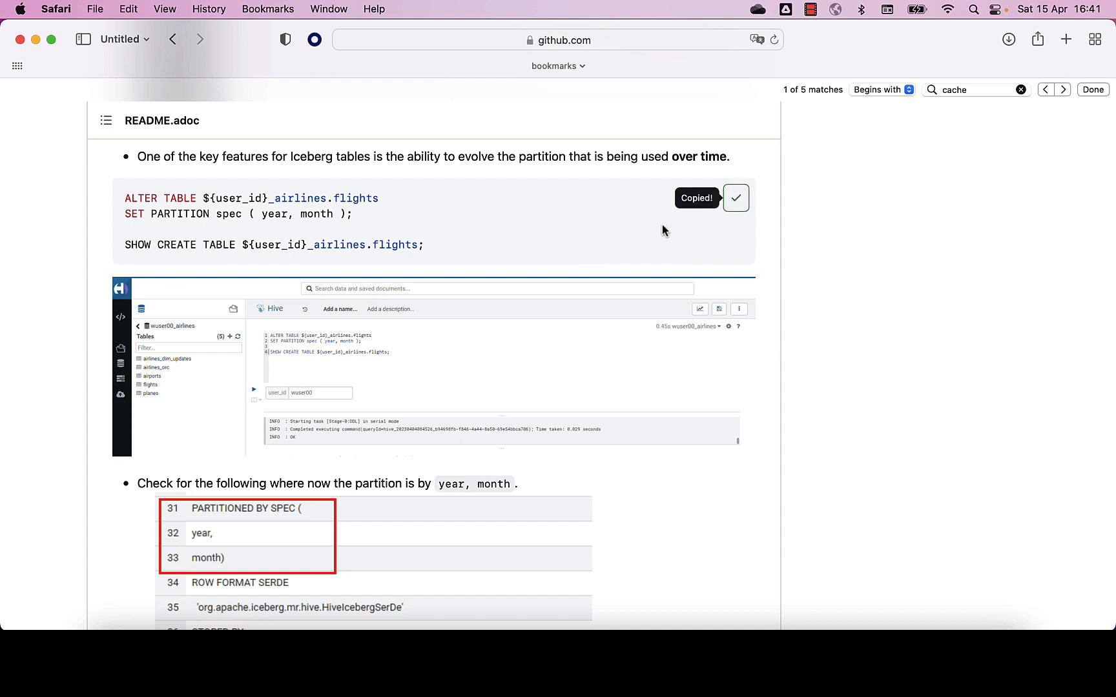
key(super+Tab)
key(super+Tab)
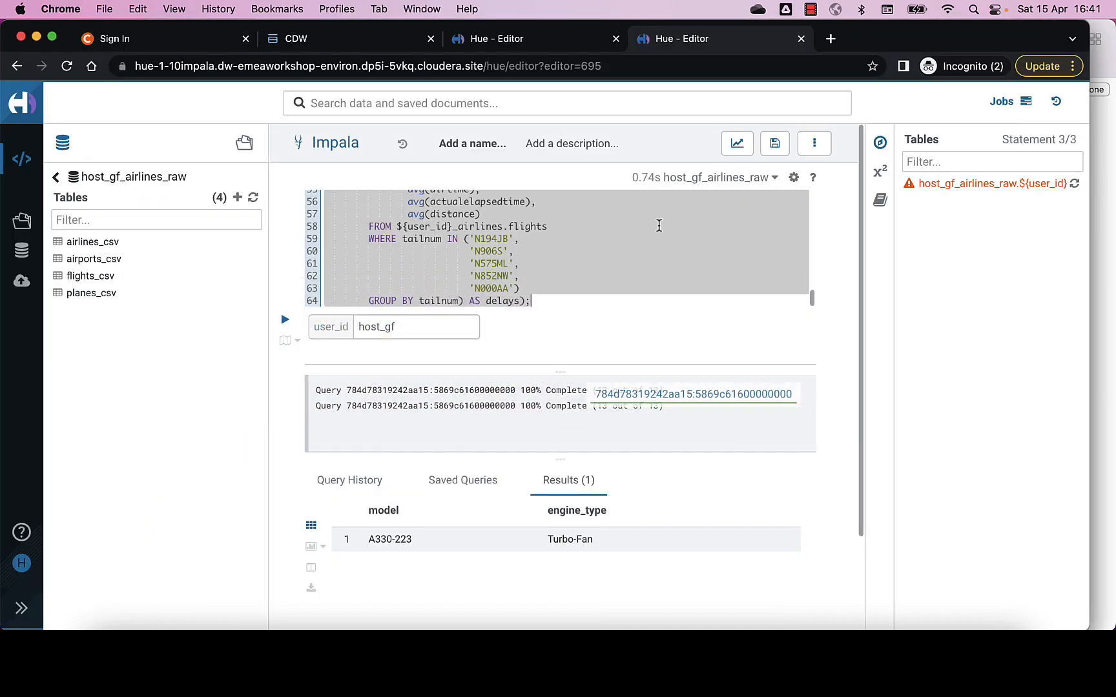
Paste the copied partition-spec and SHOW CREATE TABLE statements below the last query in the Hive editor
click(486, 41)
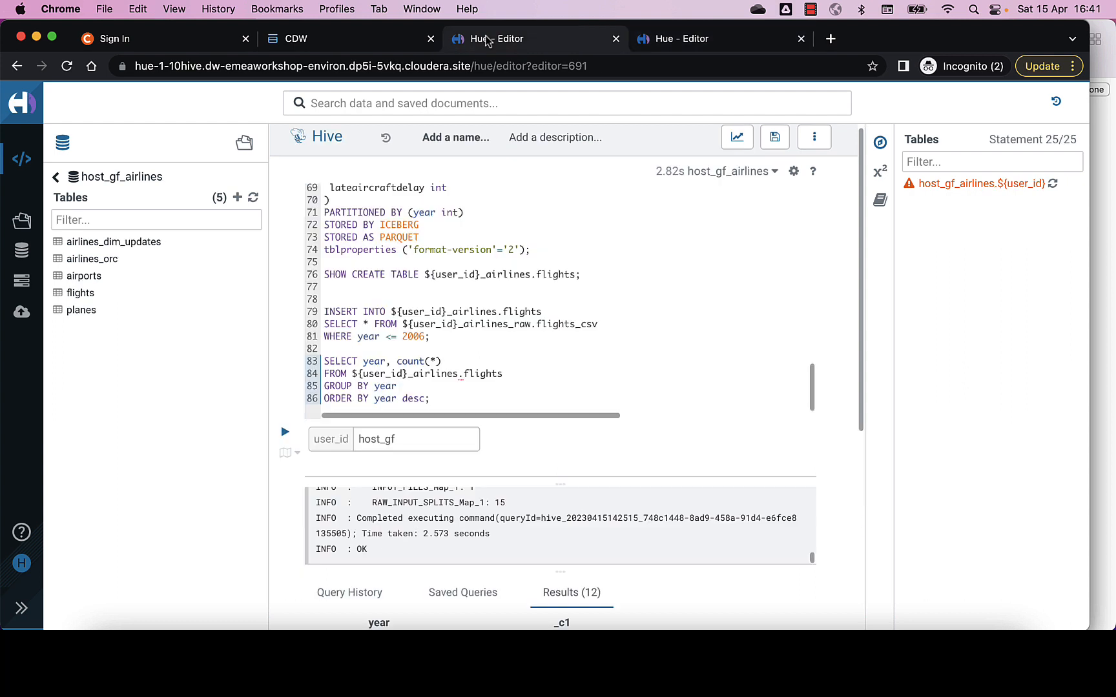
scroll(407, 320, down, 1)
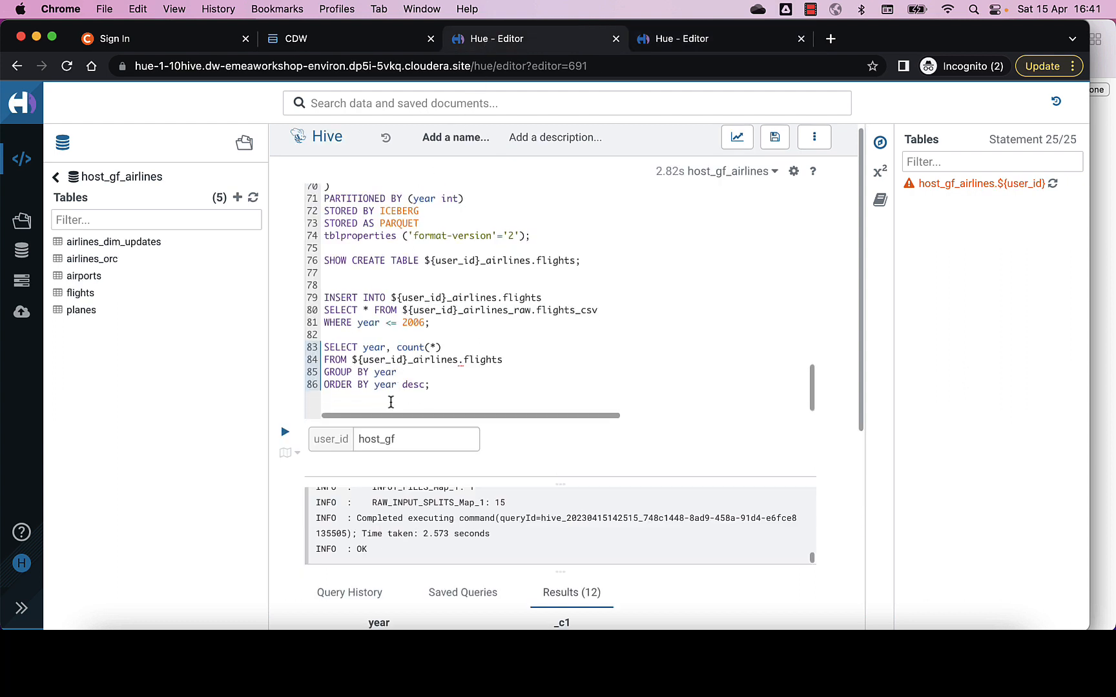
key(Return)
key(Return)
key(super+v)
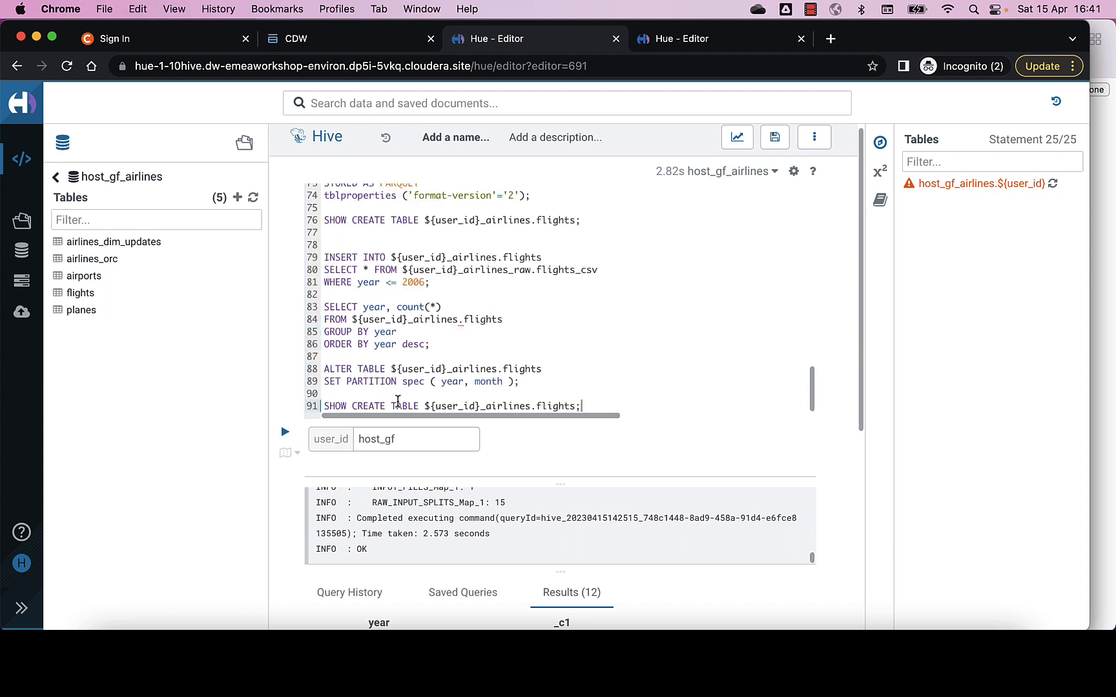
Examine the pasted ALTER TABLE statement, checking its flights table and its year and month partition fields
click(431, 352)
key(Down)
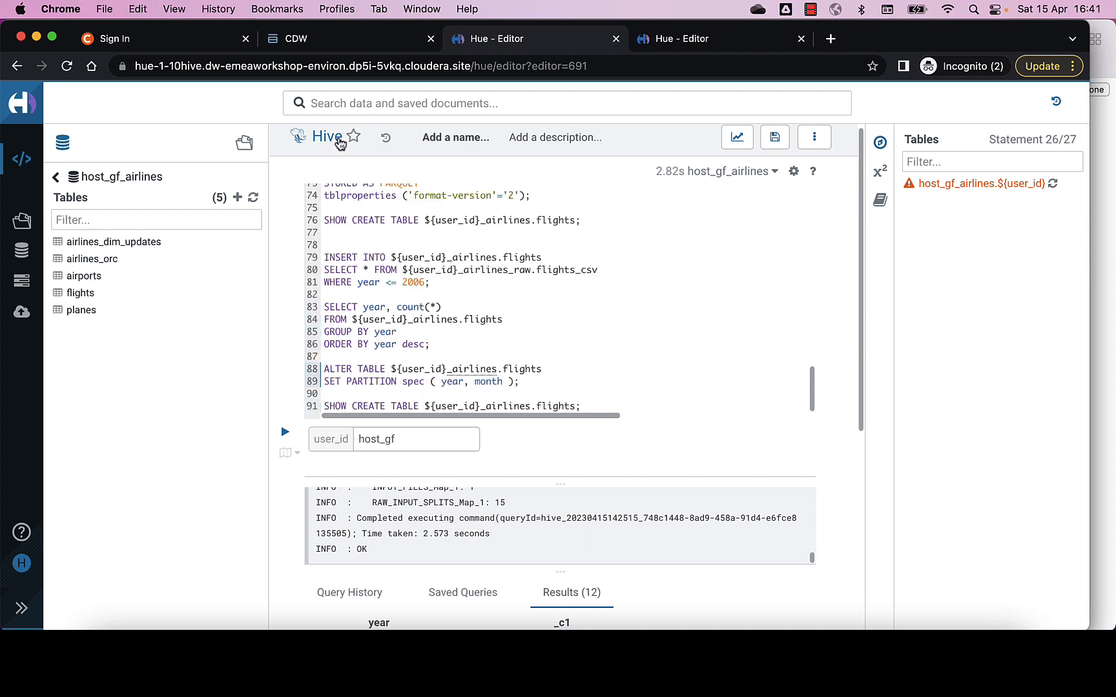
key(shift+Down)
key(shift+Down)
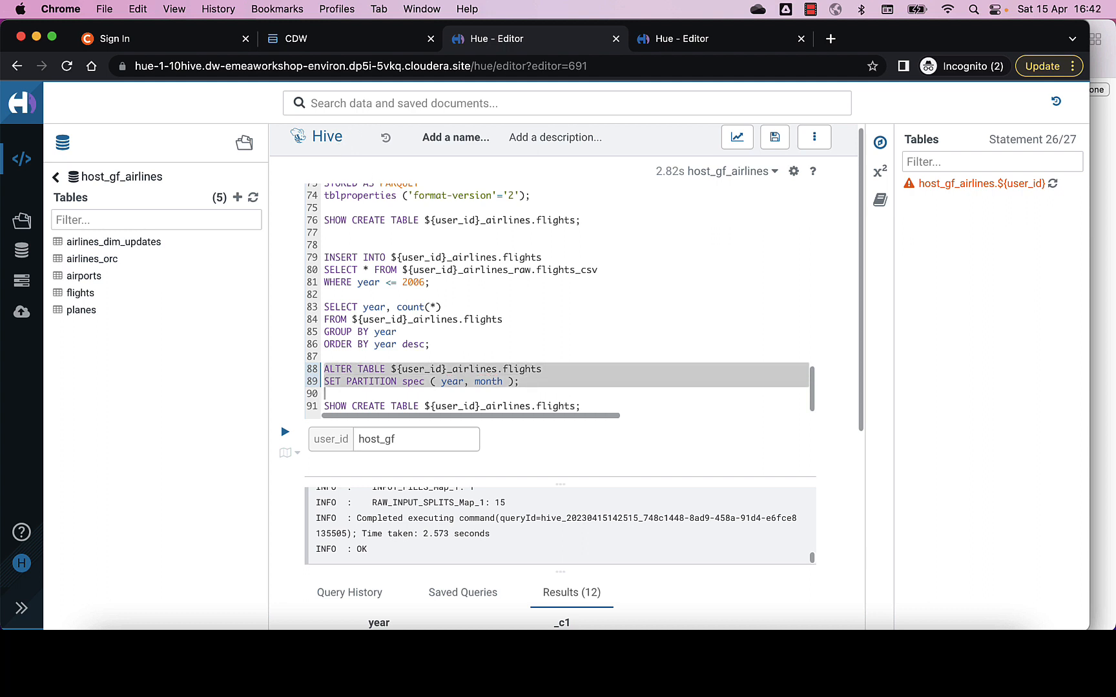
double_click(488, 382)
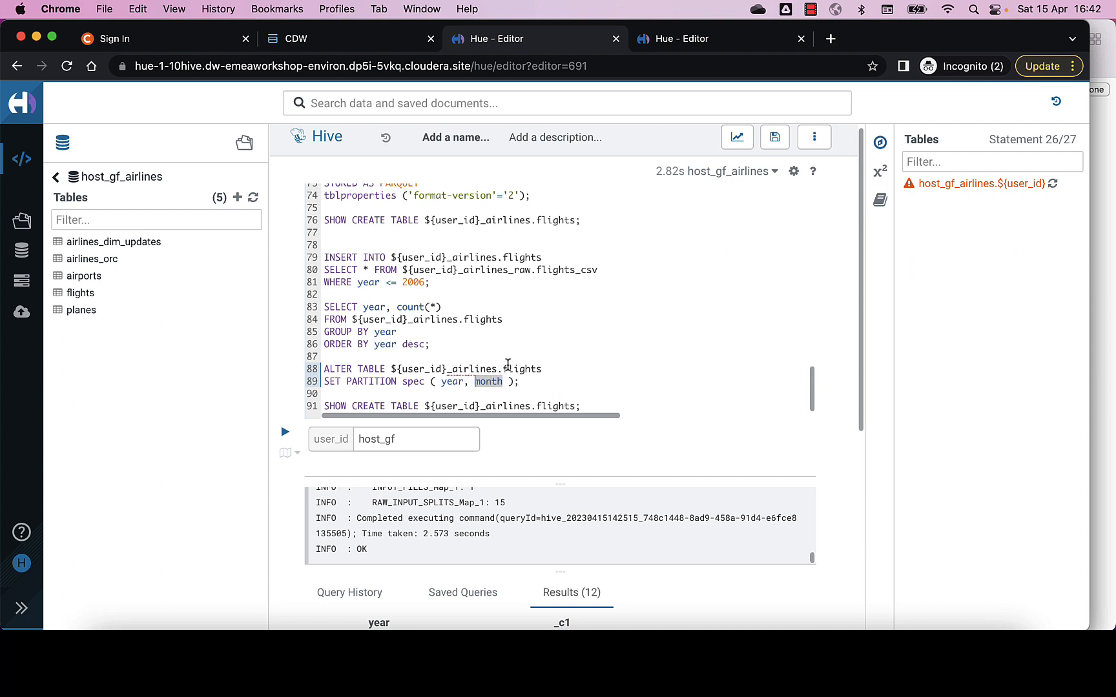
double_click(511, 368)
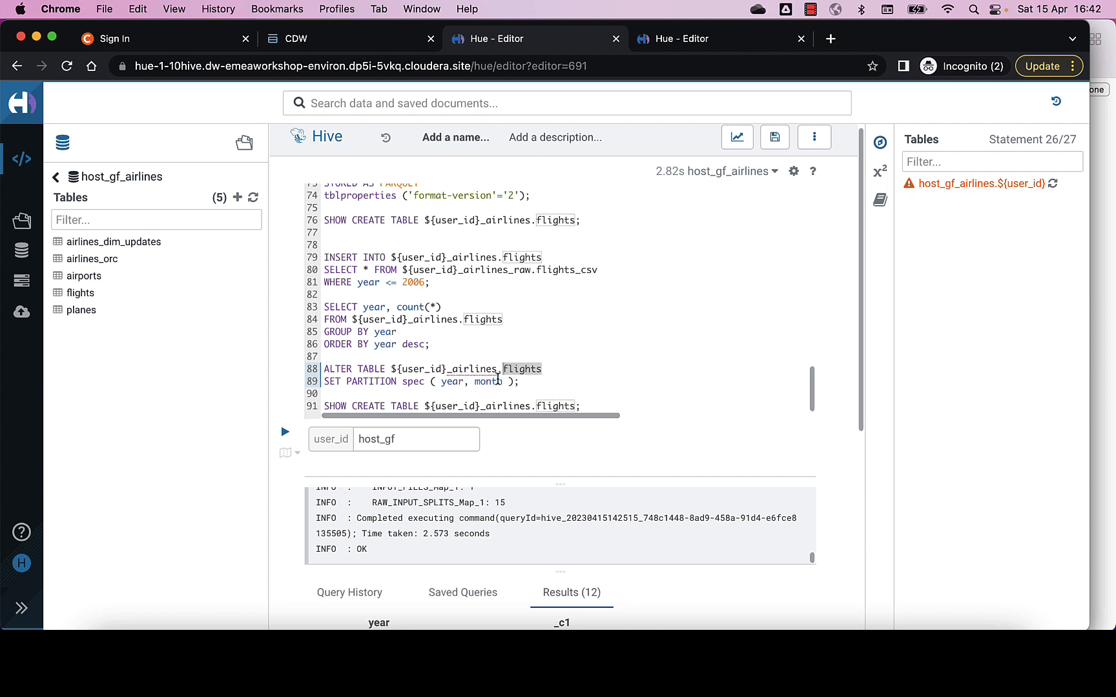
double_click(452, 382)
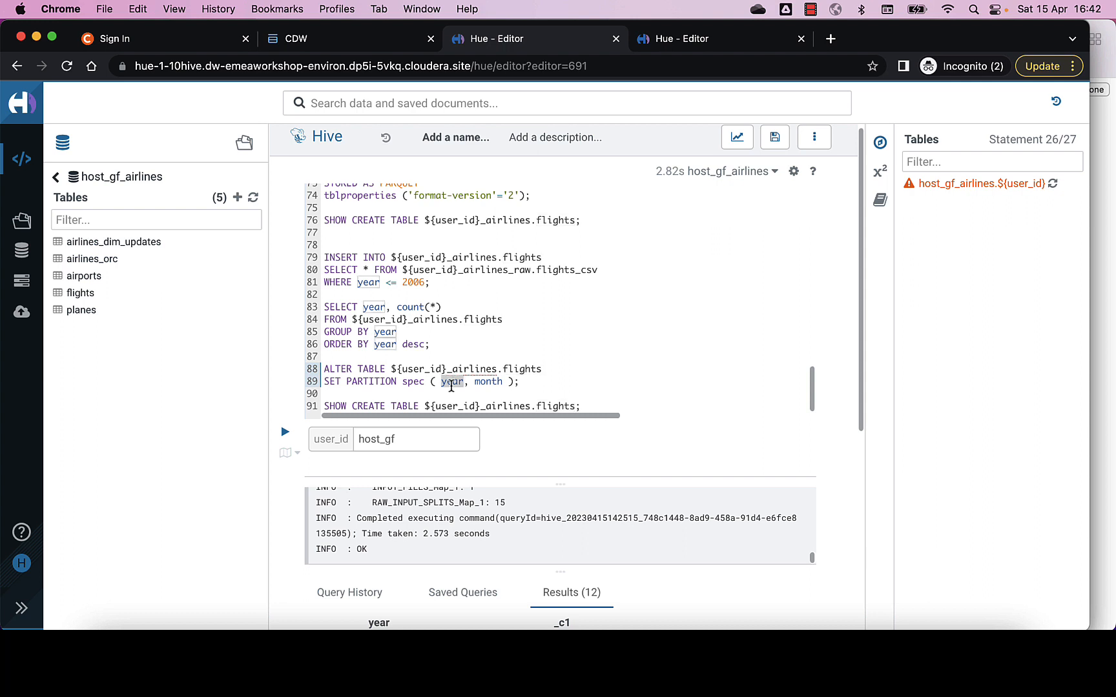
double_click(480, 382)
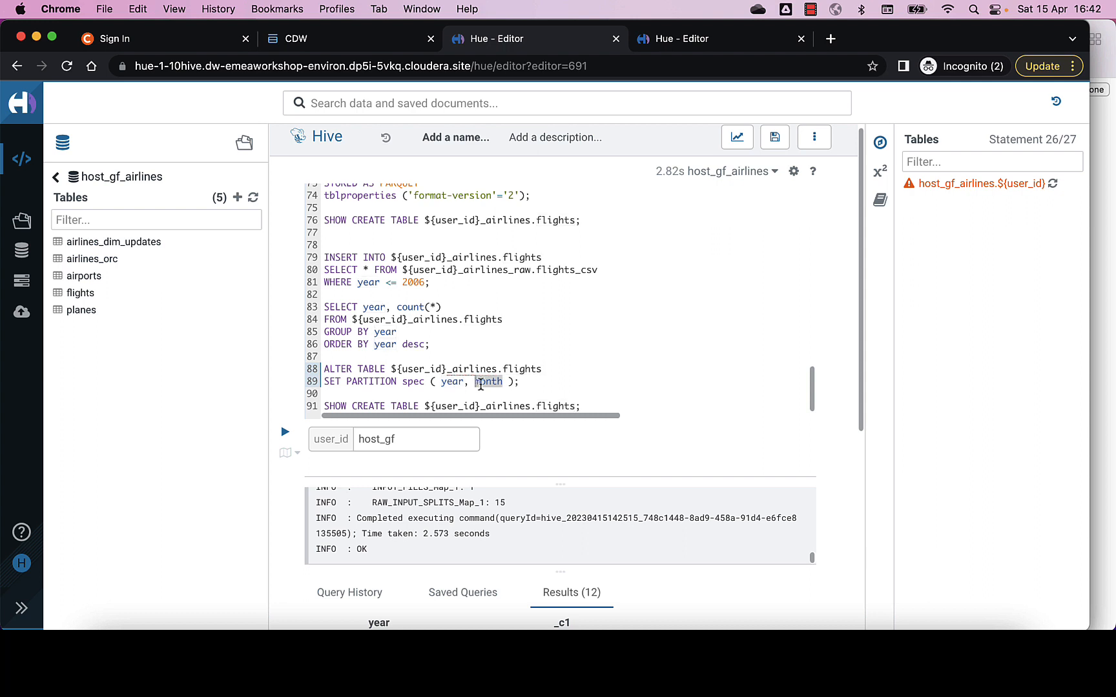
Run only the ALTER TABLE statement that sets the flights table's partition spec to year, month
click(469, 366)
key(Up)
key(Right)
key(shift+Down)
key(shift+Down)
key(ctrl+Return)
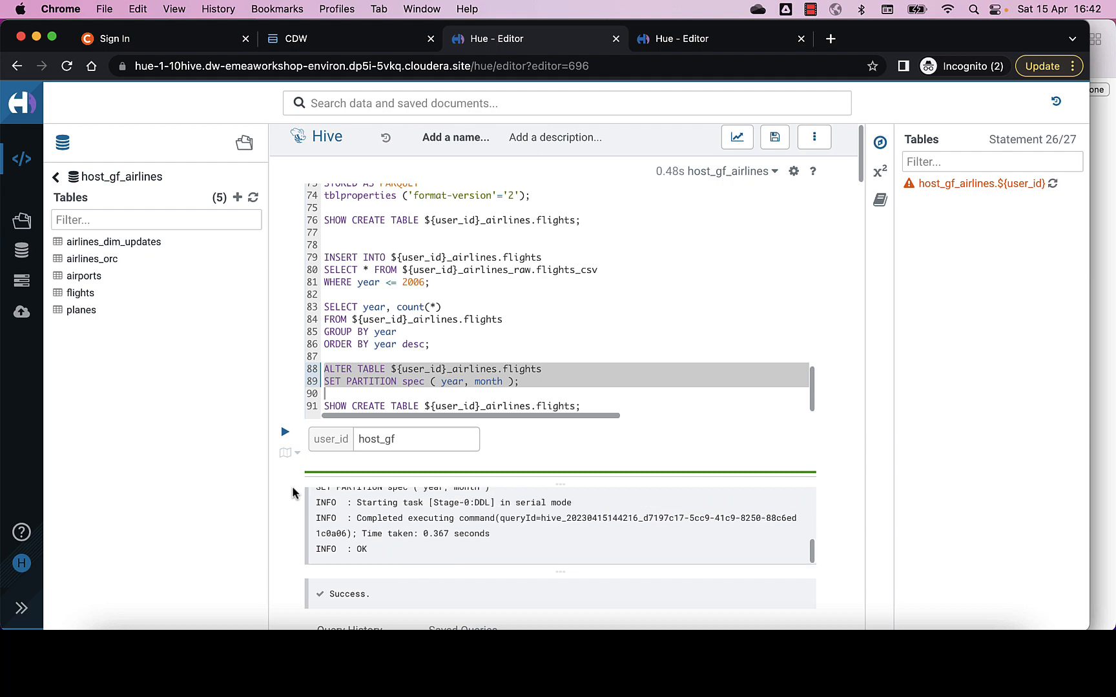
scroll(292, 492, down, 2)
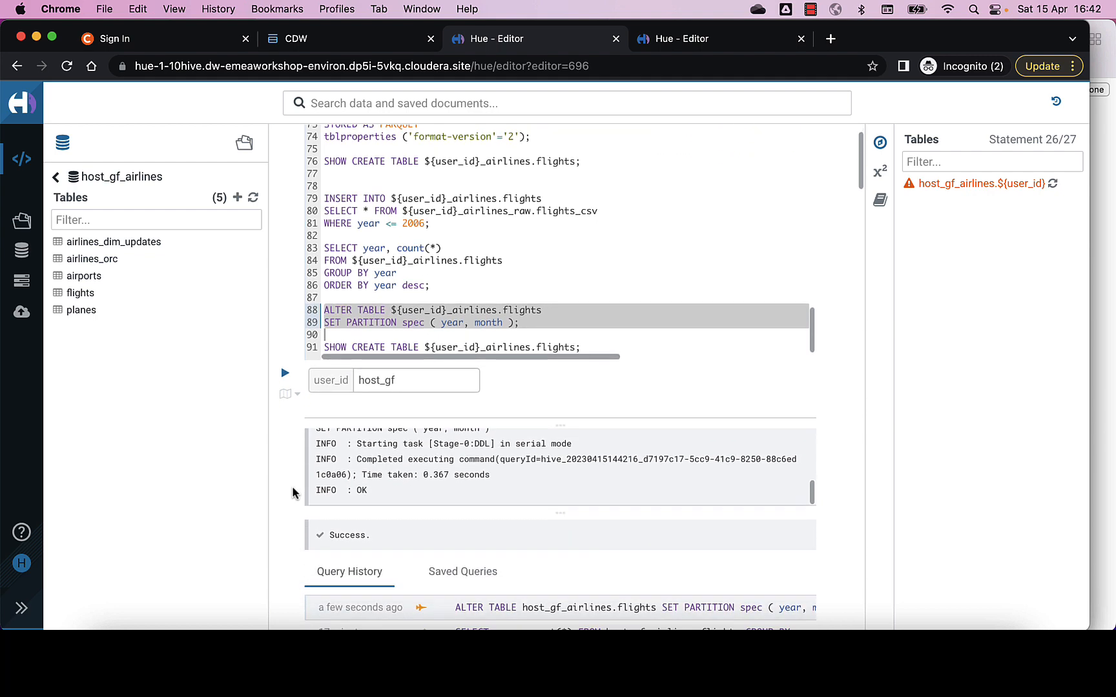
scroll(293, 493, down, 3)
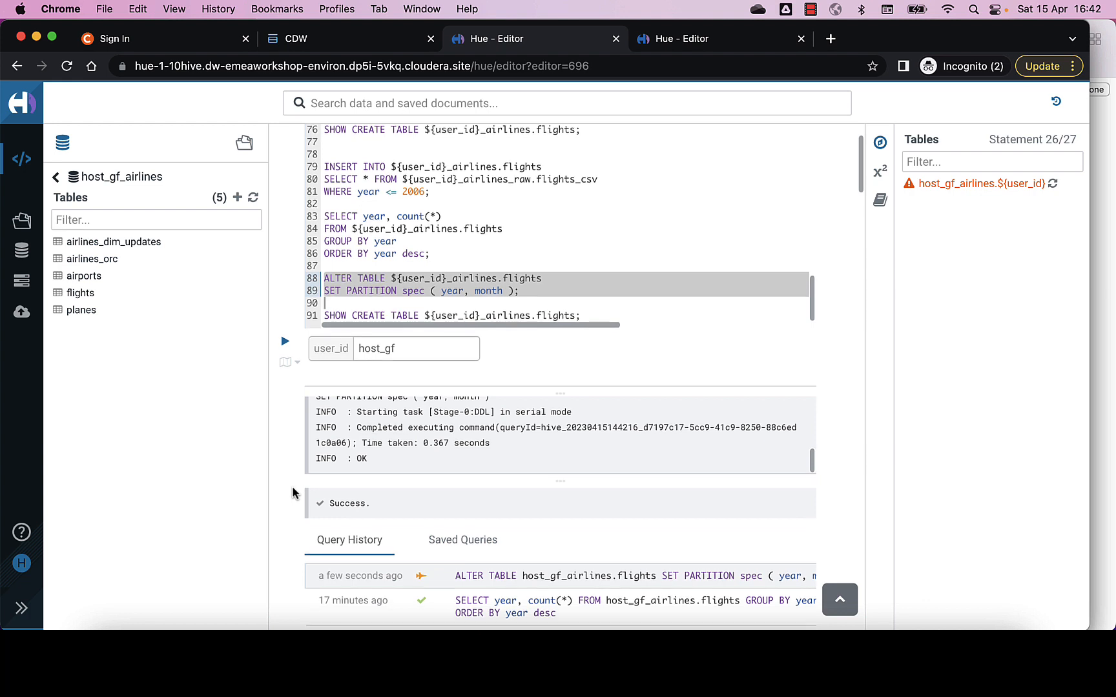
Run only the last SHOW CREATE TABLE statement for flights and check the PARTITIONED BY SPEC section in its results
key(Down)
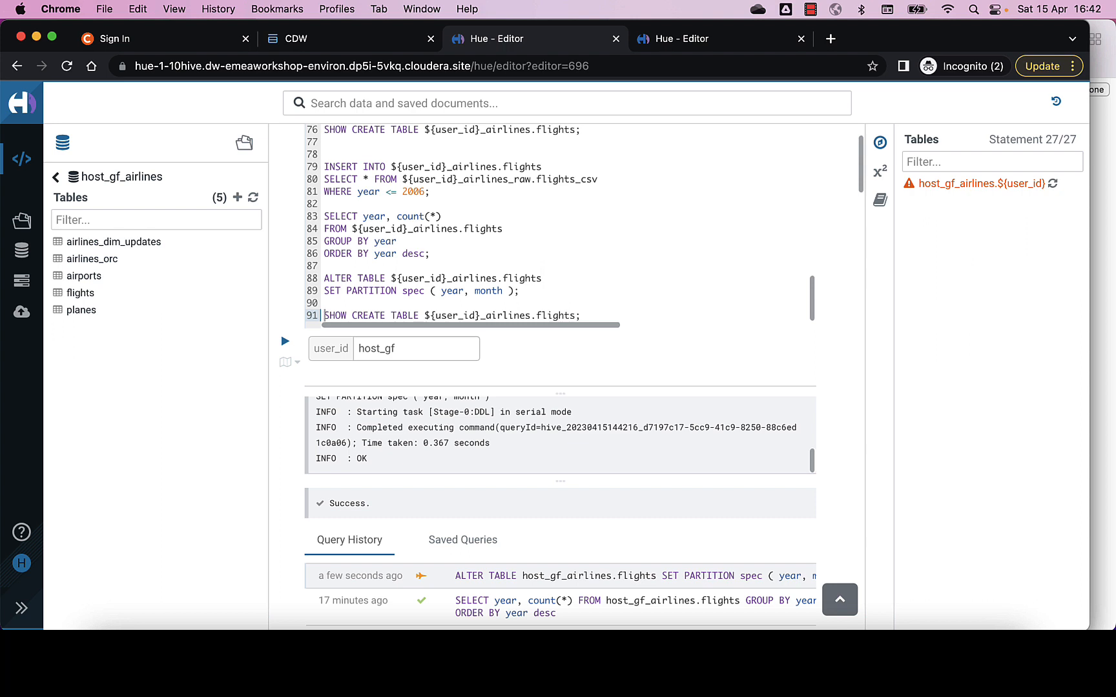
key(shift+End)
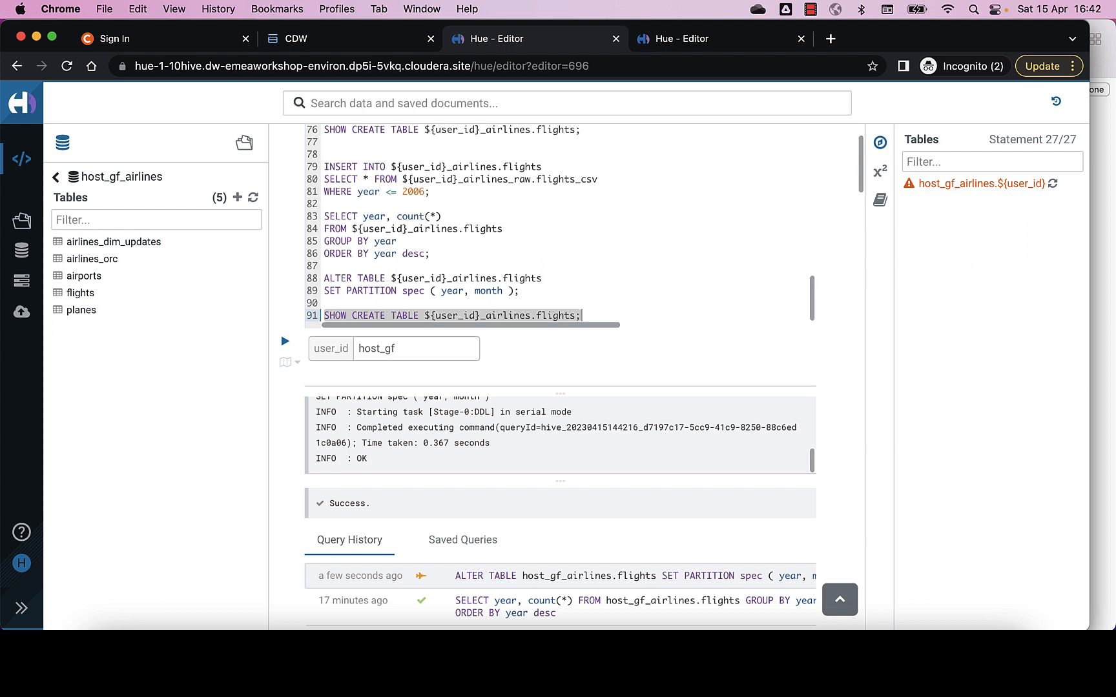
key(ctrl+Return)
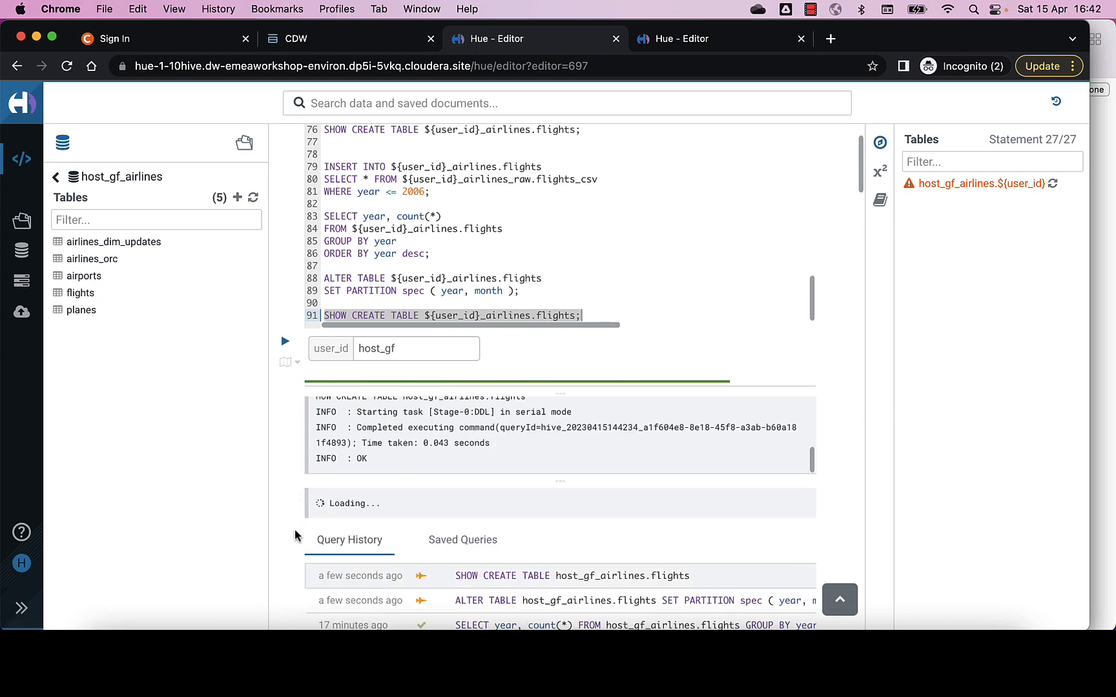
scroll(287, 547, down, 10)
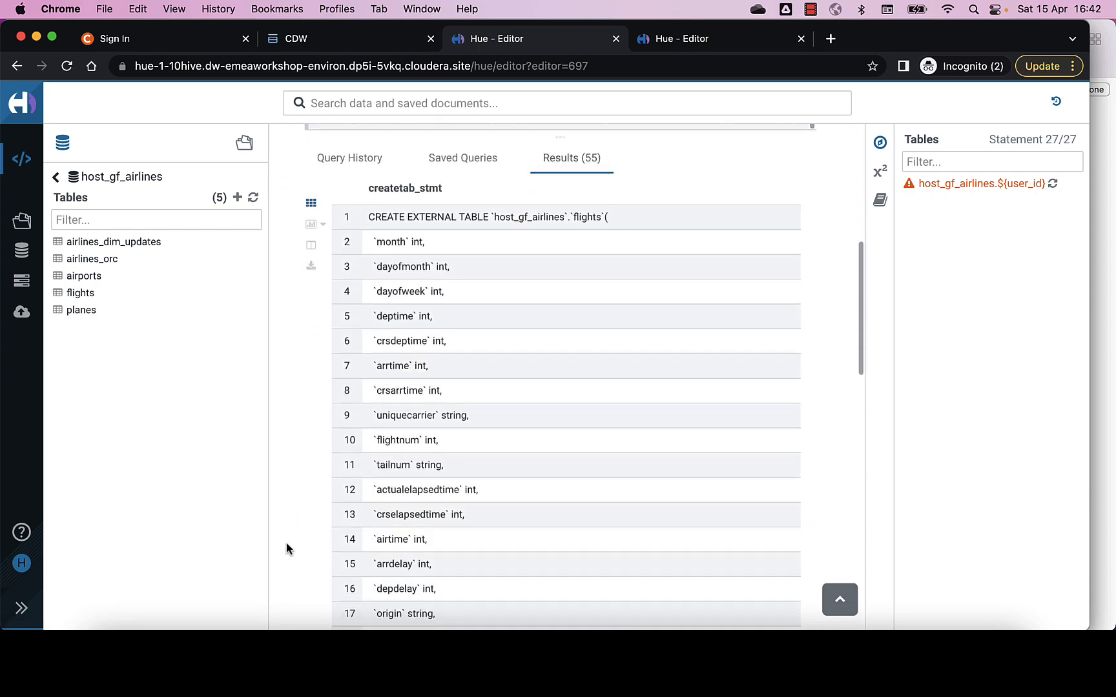
scroll(286, 543, down, 6)
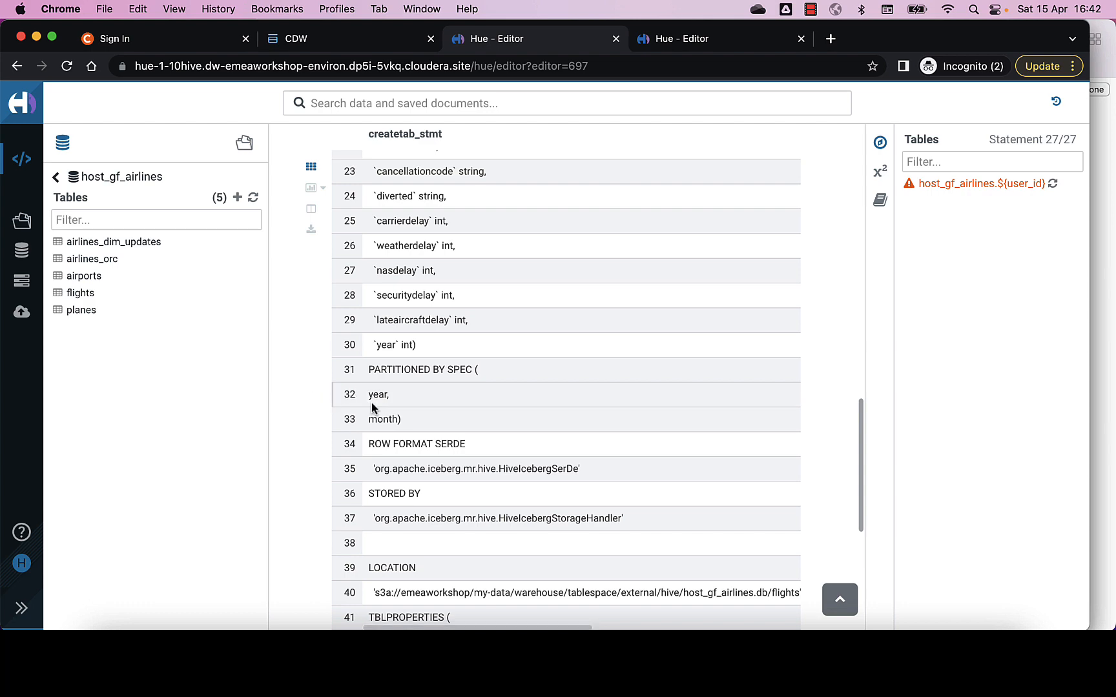
scroll(298, 405, up, 15)
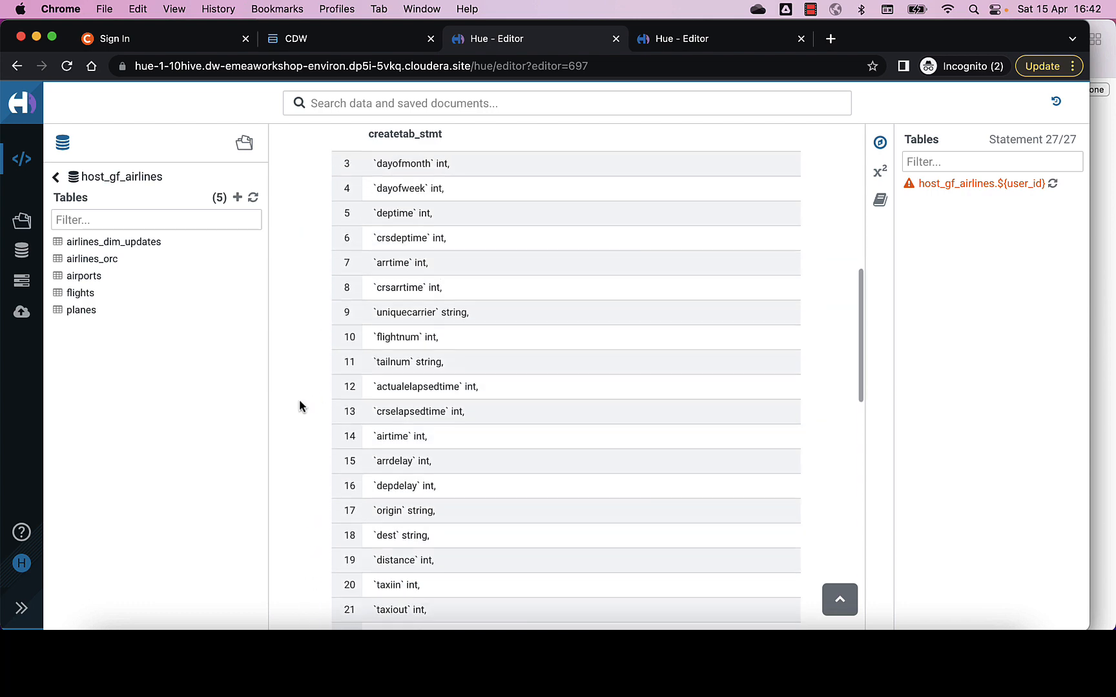
scroll(298, 400, up, 3)
Copy the README statement in Safari that inserts the year = 2007 rows into flights, and return to Hue in Chrome
key(super+Tab)
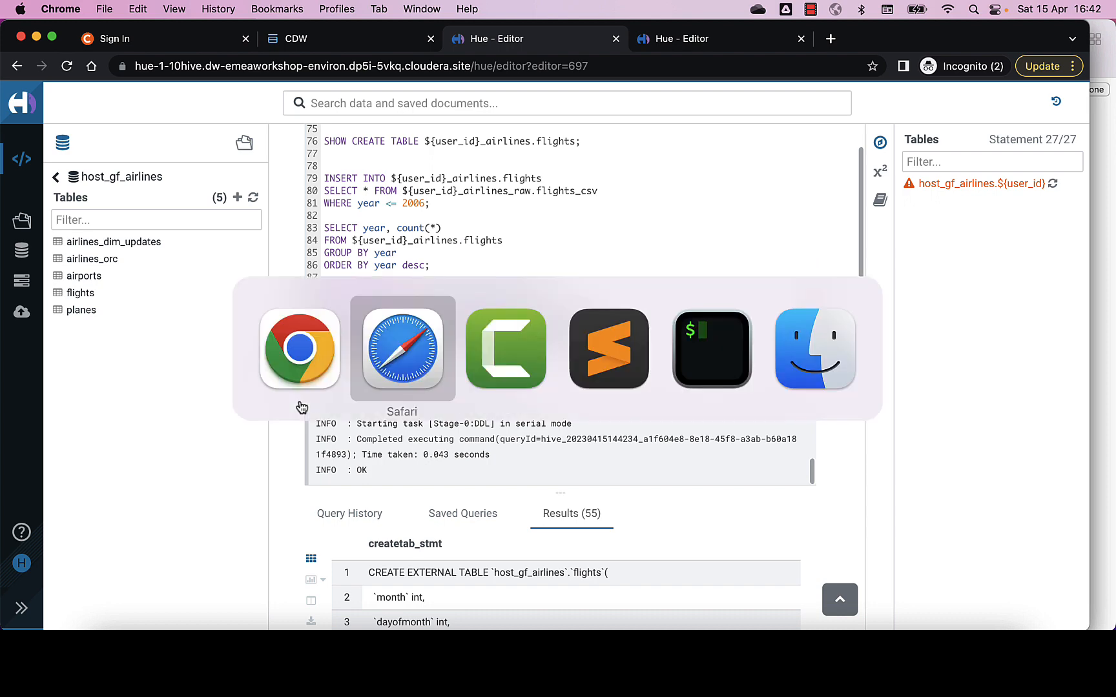
scroll(299, 405, down, 15)
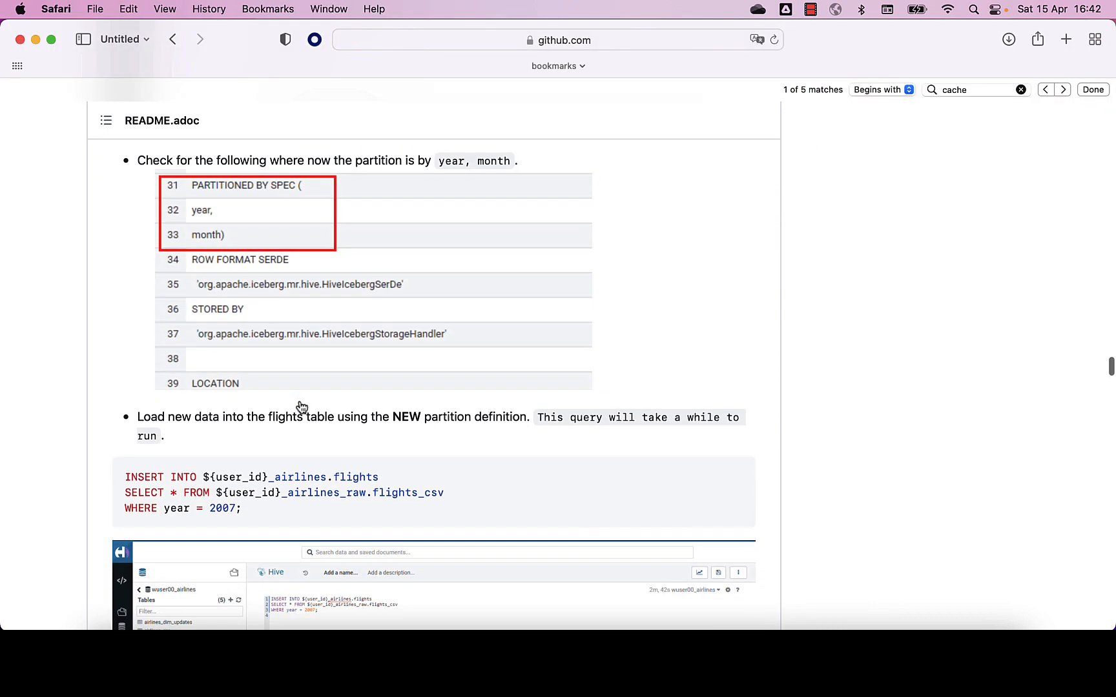
scroll(302, 405, down, 2)
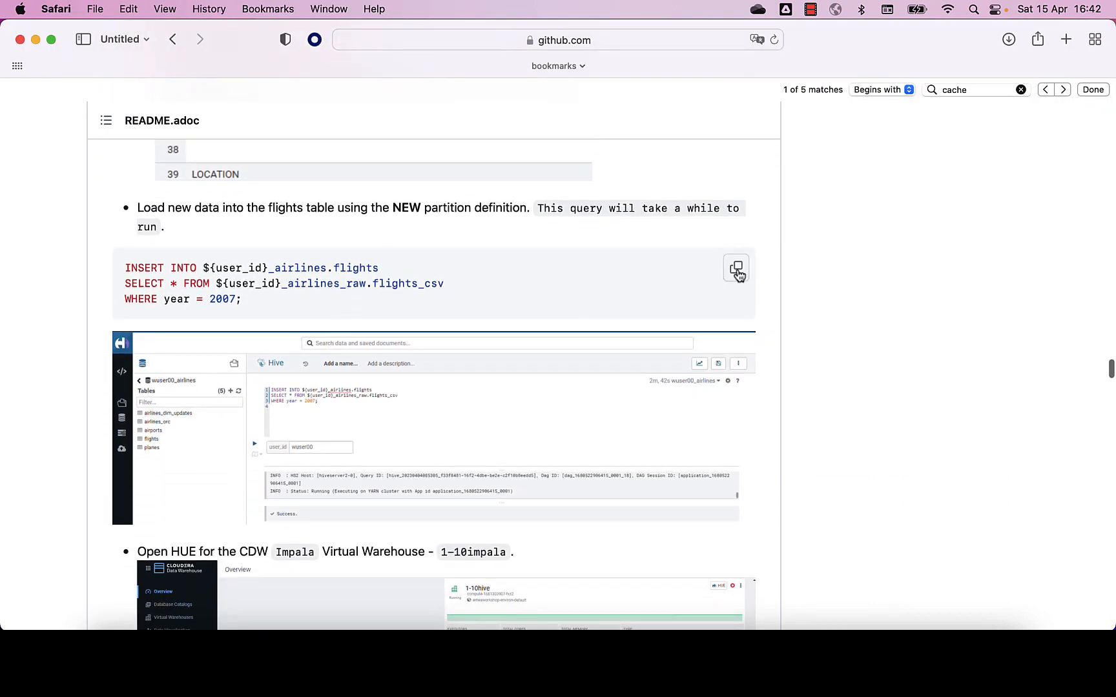
click(737, 269)
key(super+Tab)
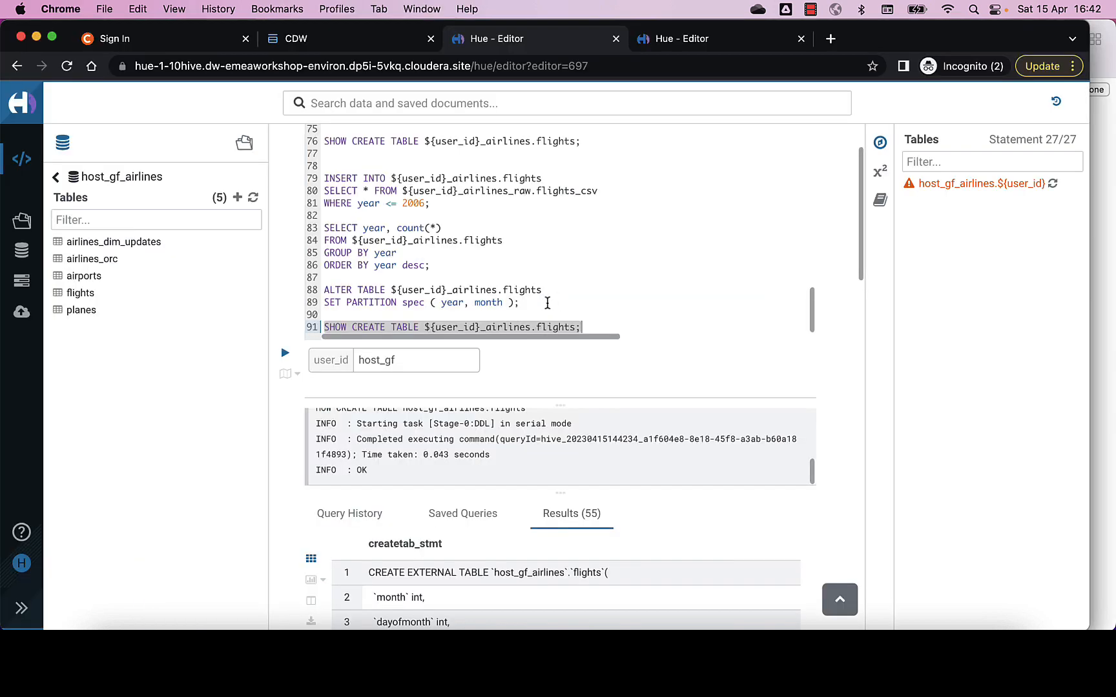
Paste the INSERT INTO flights statement for year = 2007 below the last Hive query and run only that statement
click(598, 326)
key(Return)
key(Return)
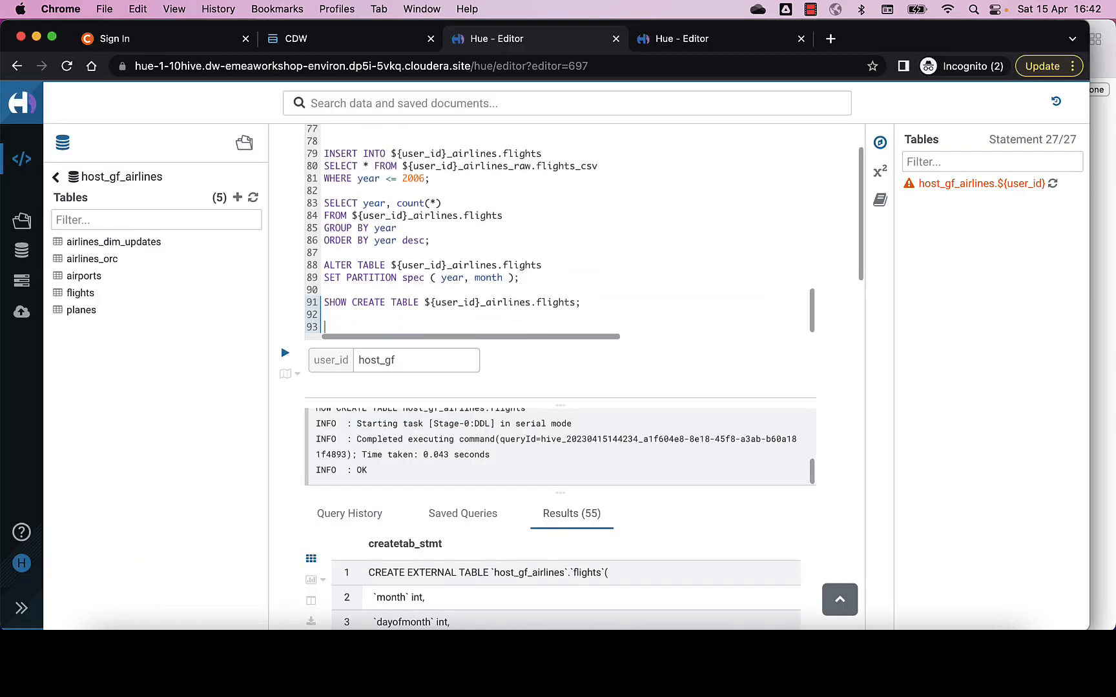
key(super+v)
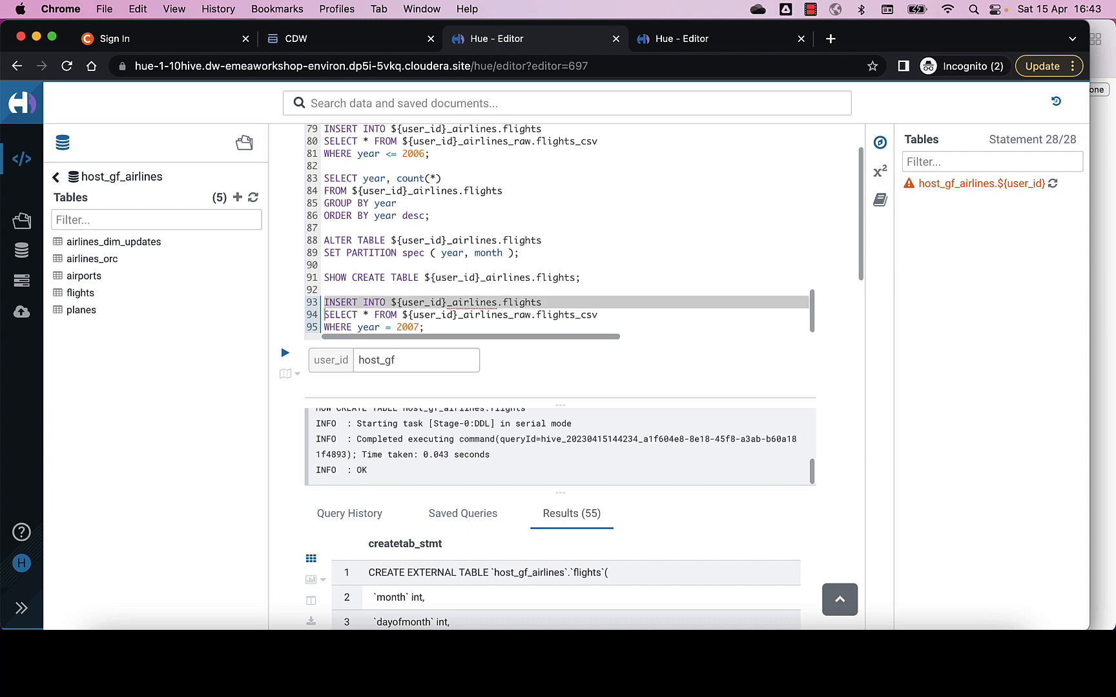
drag(325, 315, 425, 328)
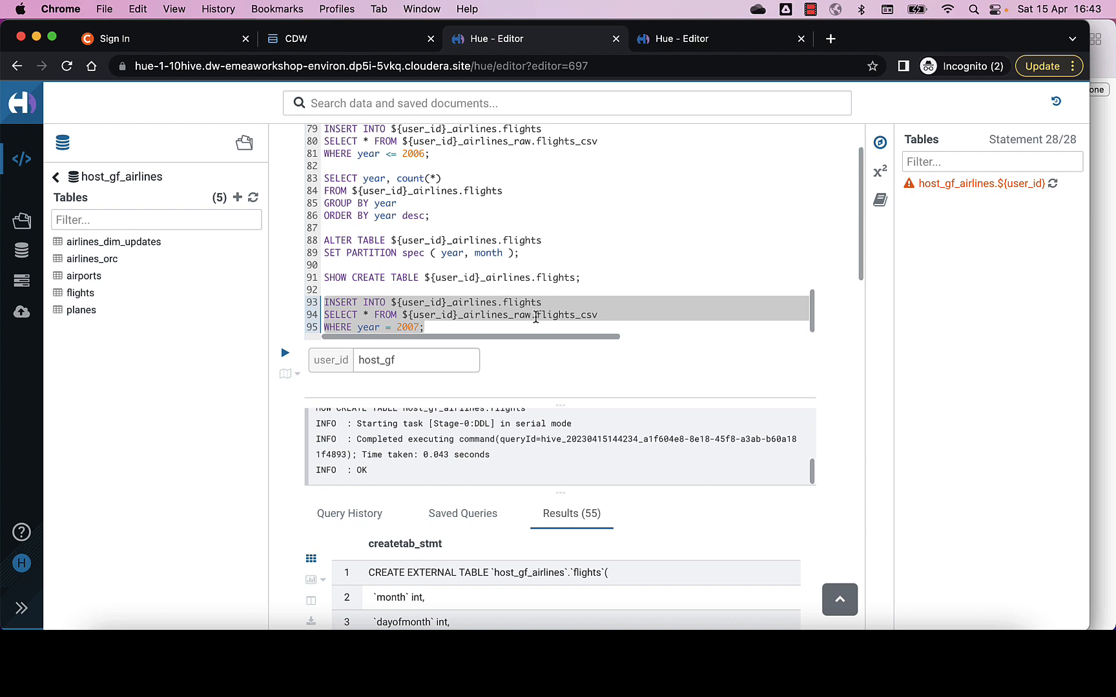
key(super+Return)
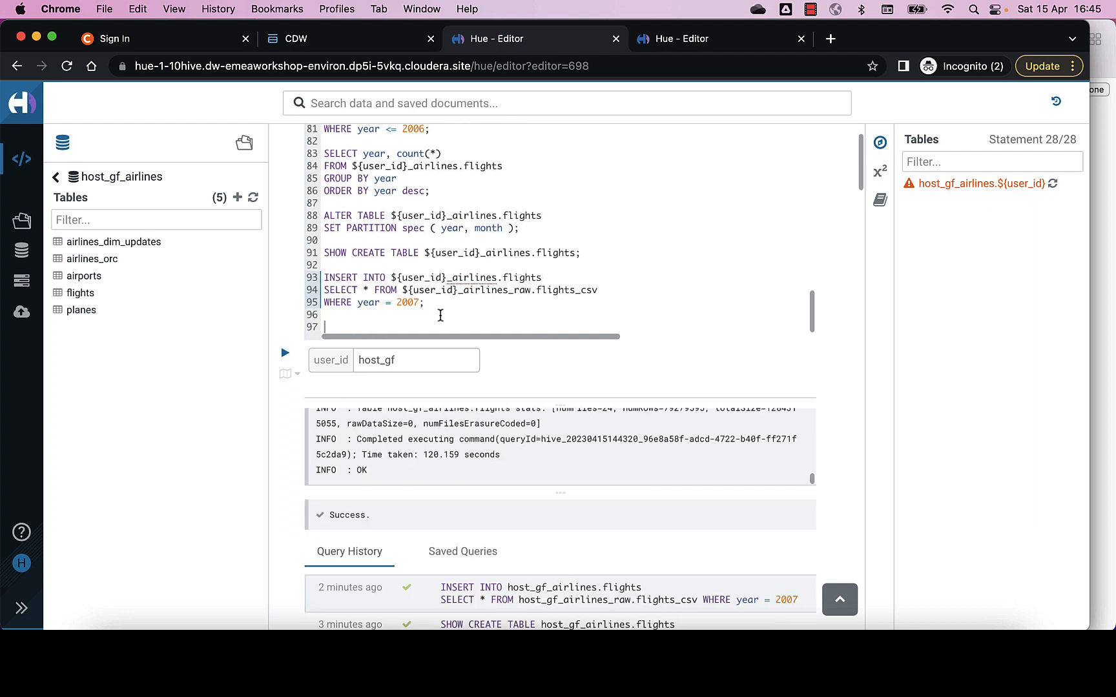
In the Safari README, copy the flights count query for year = 2006 AND month = 12, and return to Chrome
key(super+Tab)
key(super+Tab)
scroll(438, 319, down, 3)
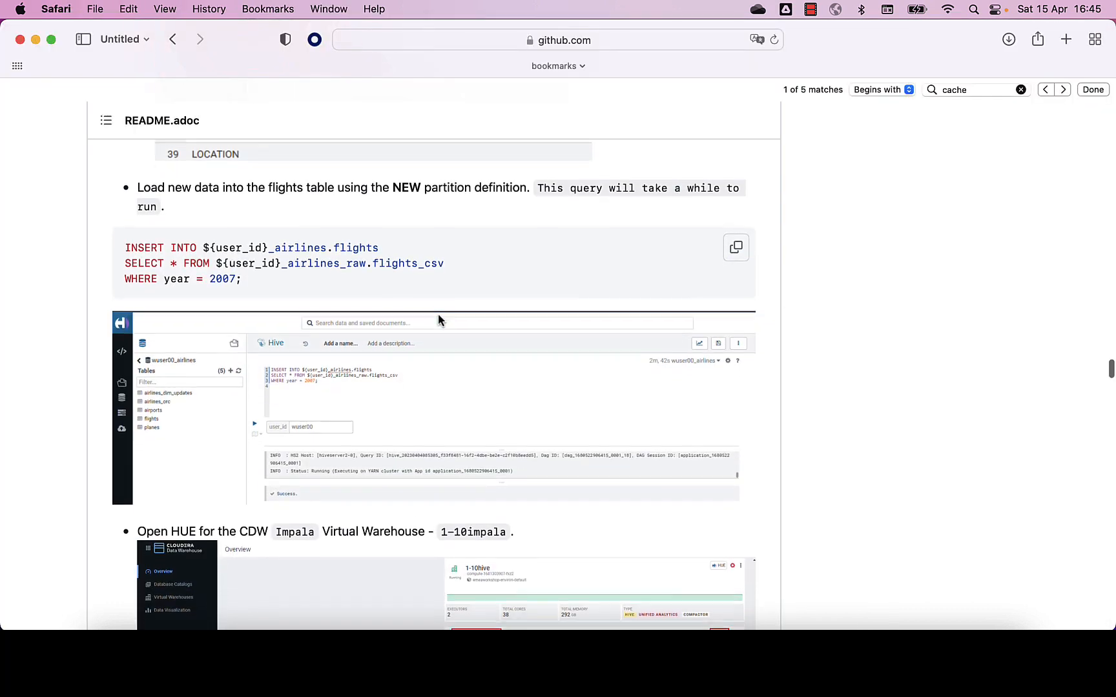
scroll(438, 319, down, 10)
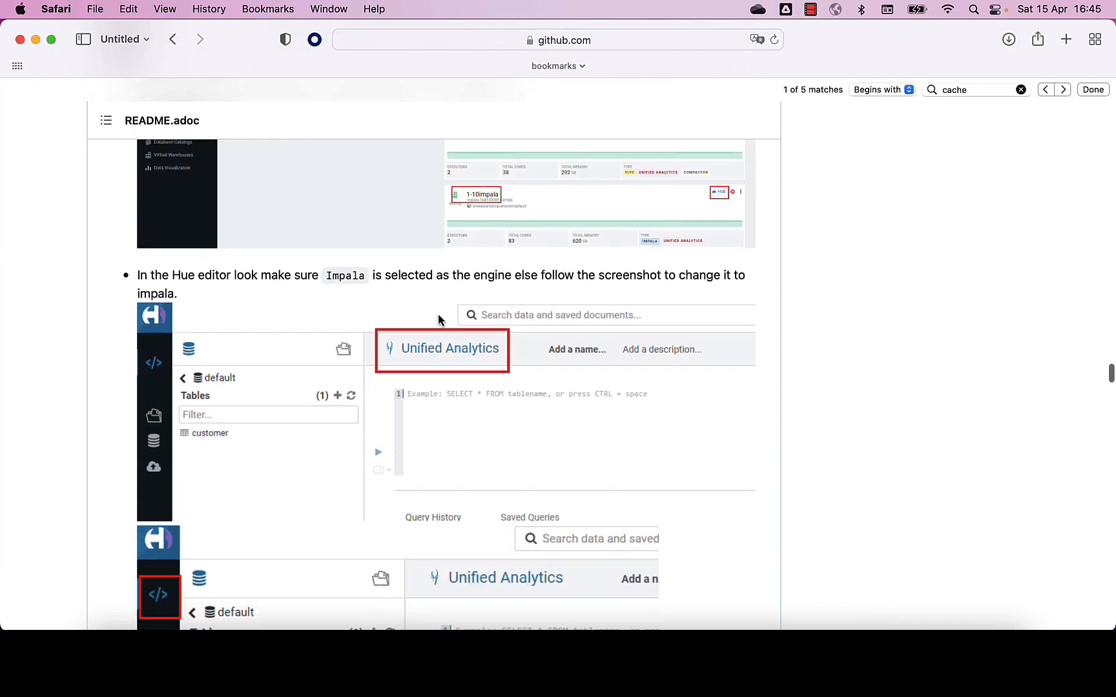
scroll(438, 319, down, 7)
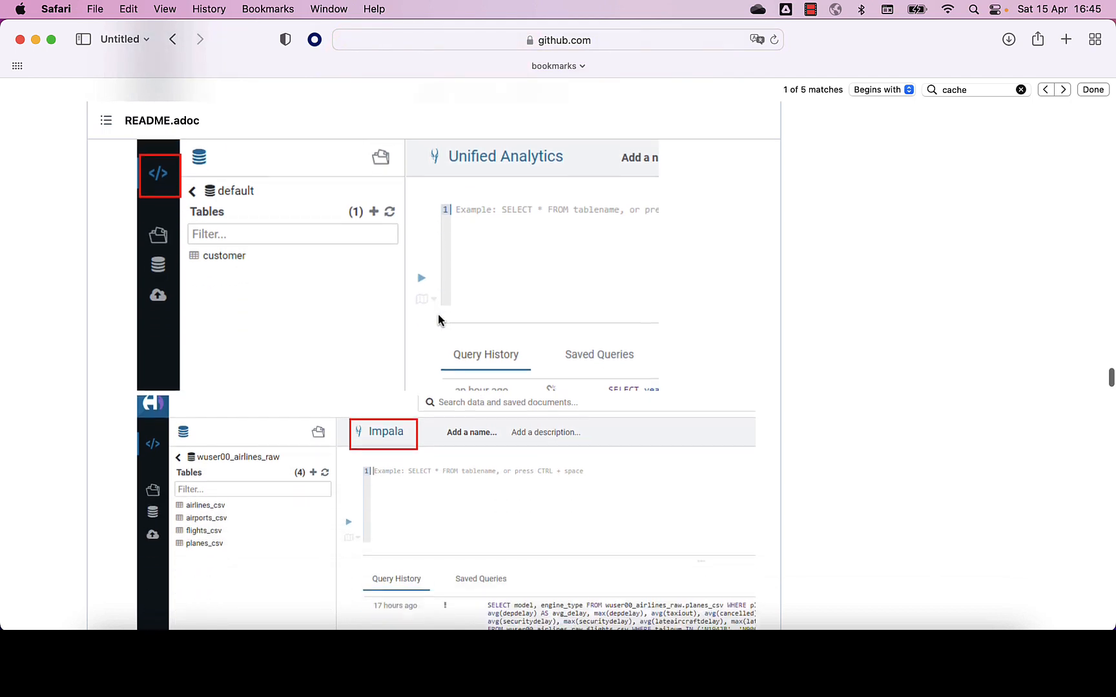
scroll(348, 360, down, 3)
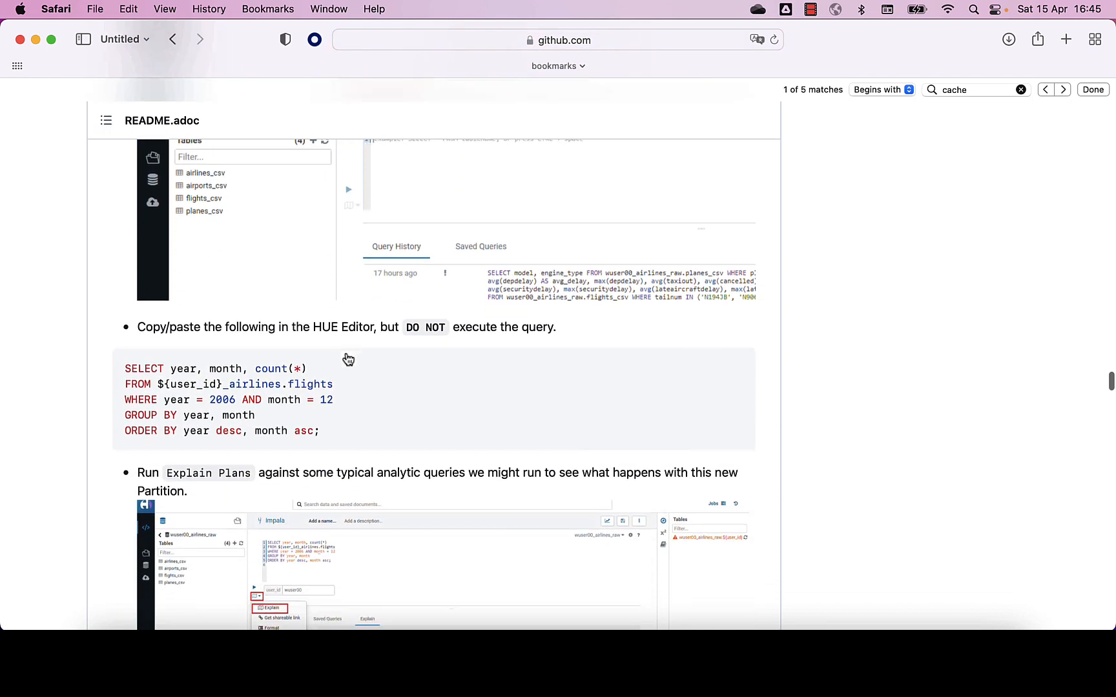
mouse_move(380, 336)
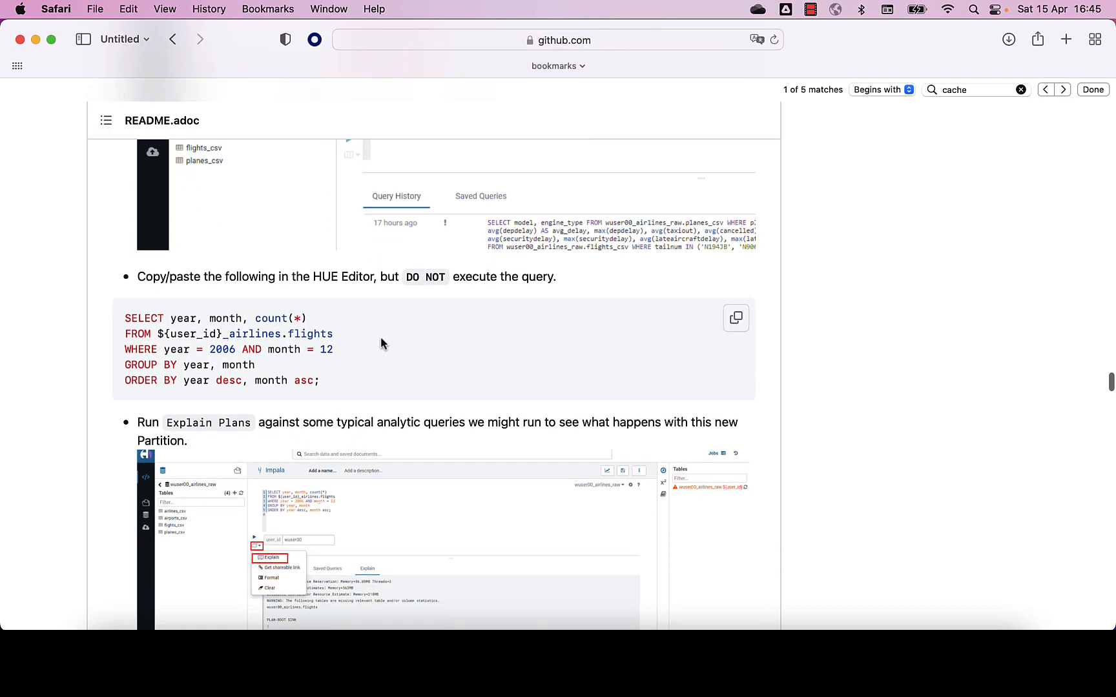
click(735, 327)
key(super+Tab)
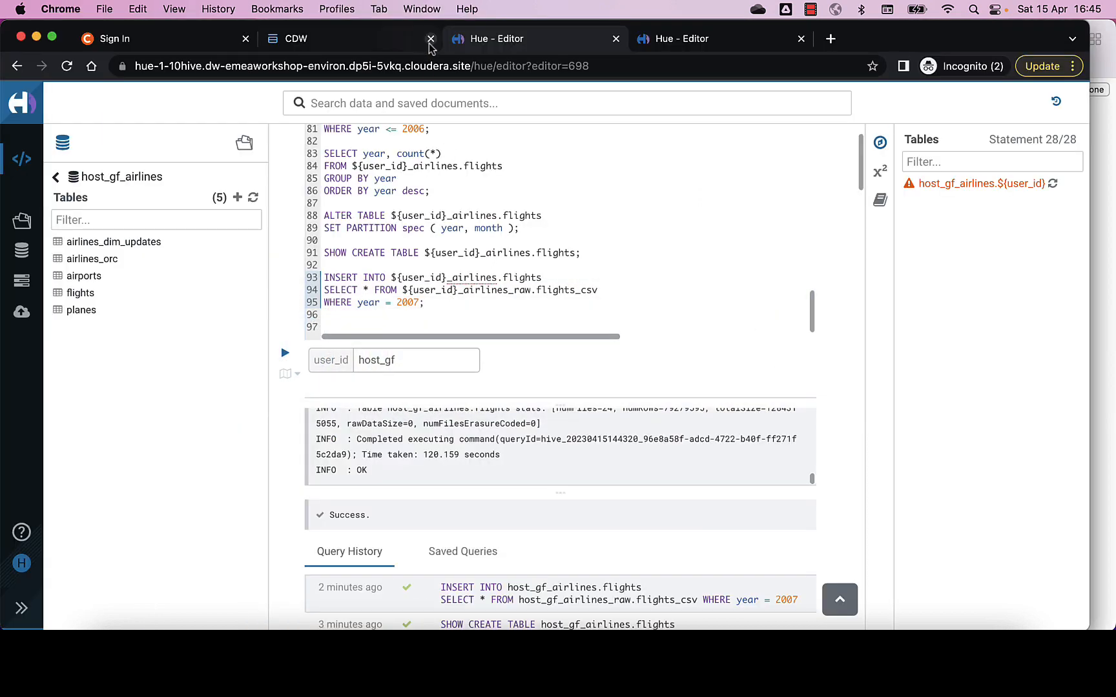
Paste the copied year and month count query below the existing queries in the Impala editor
click(669, 41)
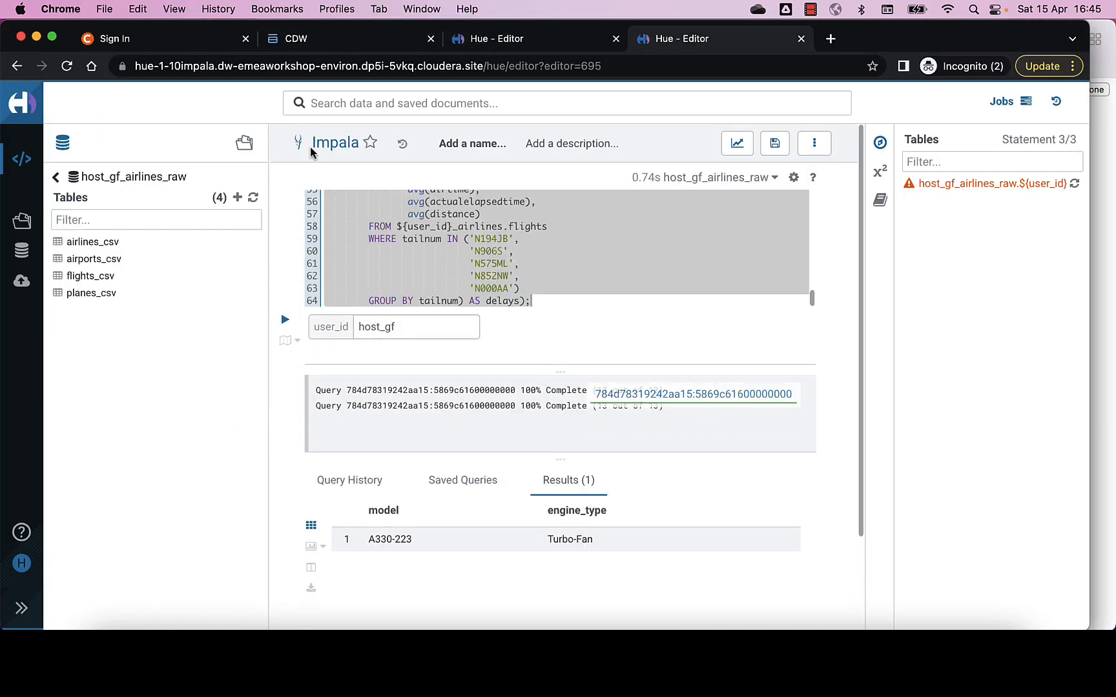
click(553, 301)
key(Return)
key(Return)
key(Return)
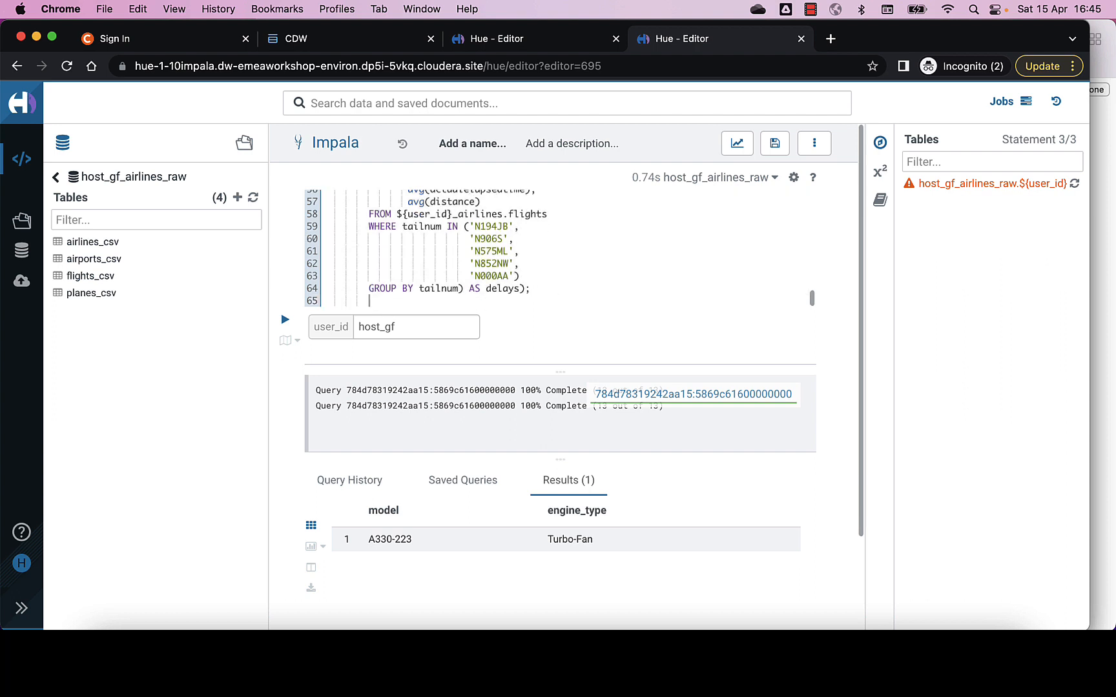
key(super+v)
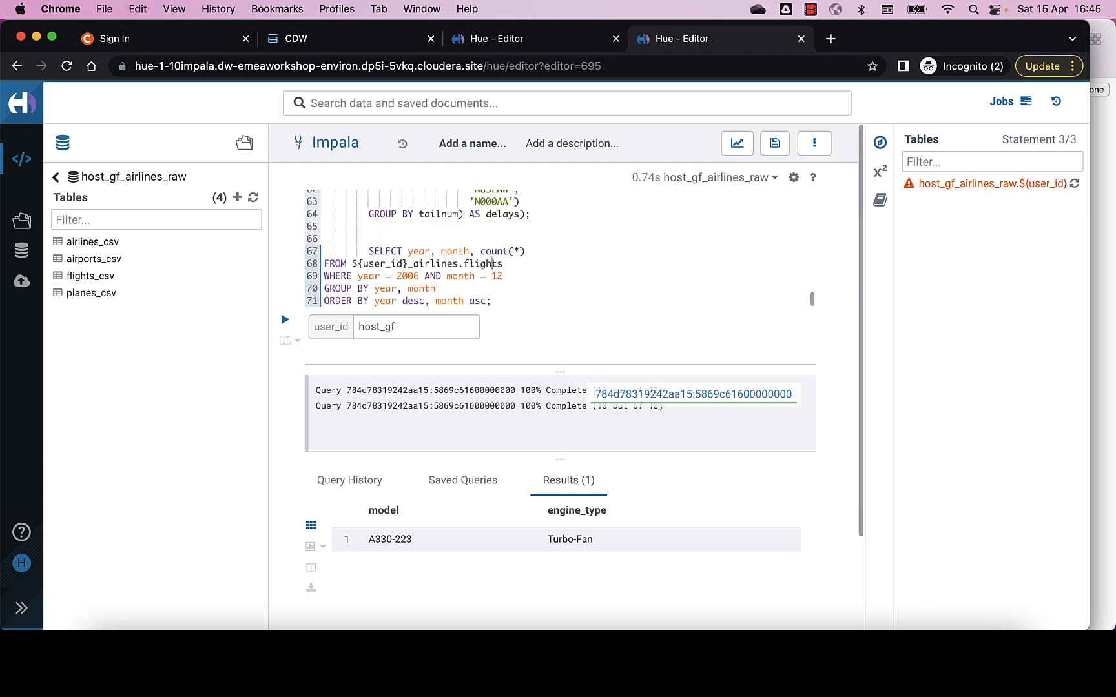
Remove the indentation before SELECT in the pasted count query for year = 2006 AND month = 12
key(Right)
key(Right)
key(Right)
key(BackSpace)
key(BackSpace)
key(BackSpace)
key(BackSpace)
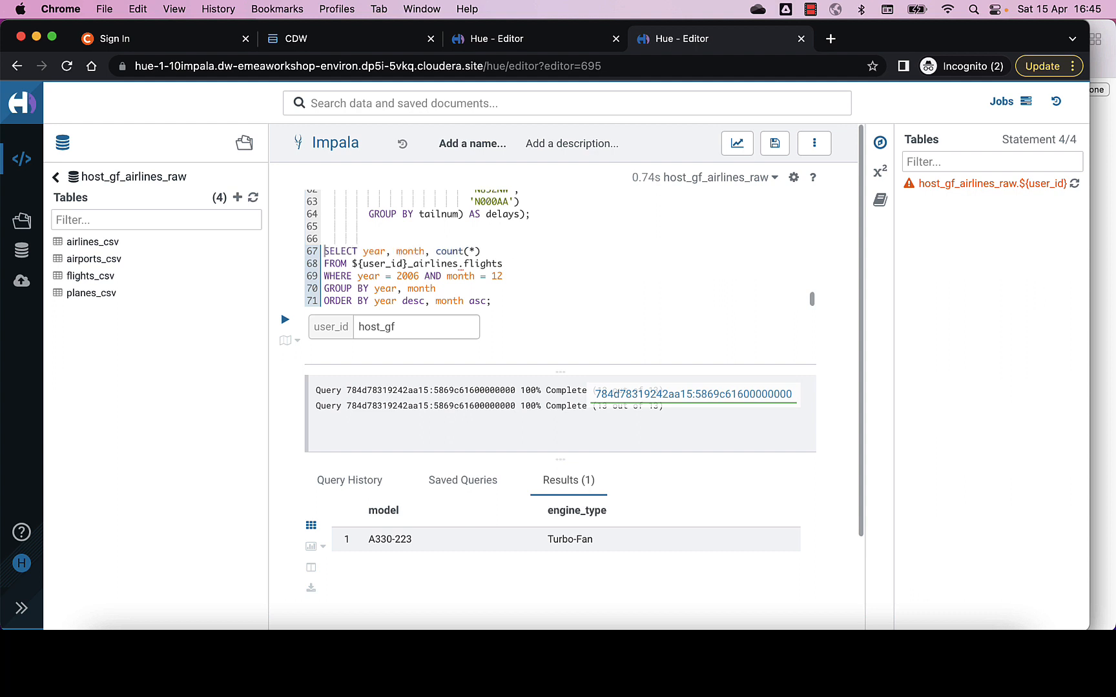
Copy the complete year = 2006 AND month = 12 count query and generate an Explain plan for only that statement
key(Down)
key(Down)
key(shift+Down)
key(shift+Down)
key(shift+Down)
key(shift+Down)
key(shift+End)
key(super+c)
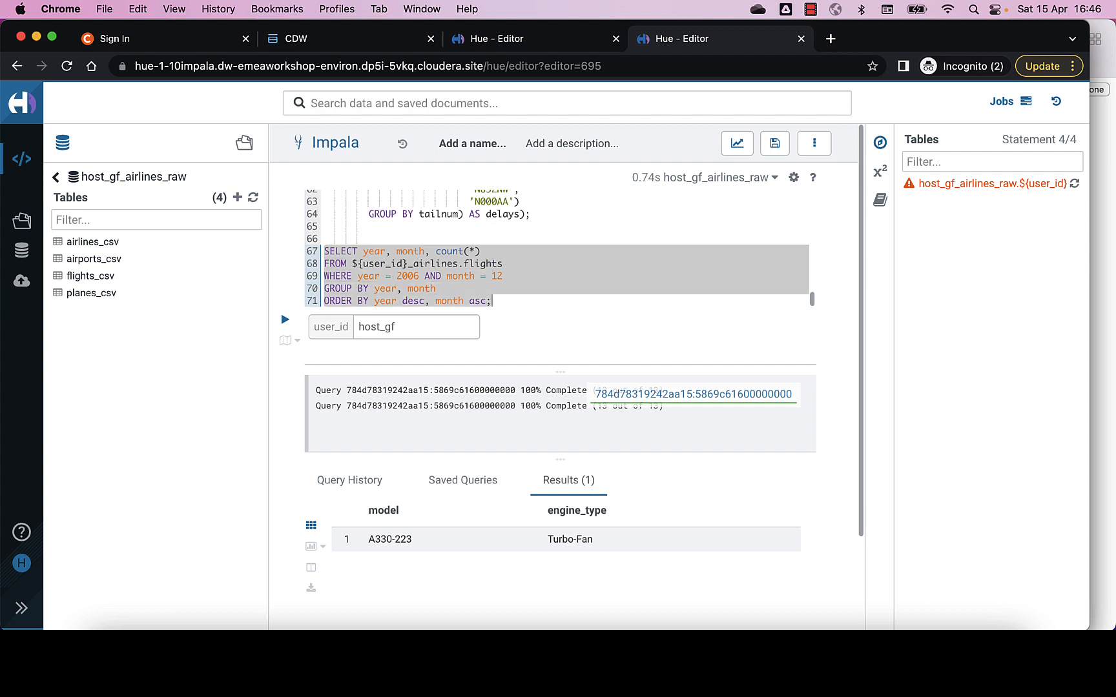
click(298, 343)
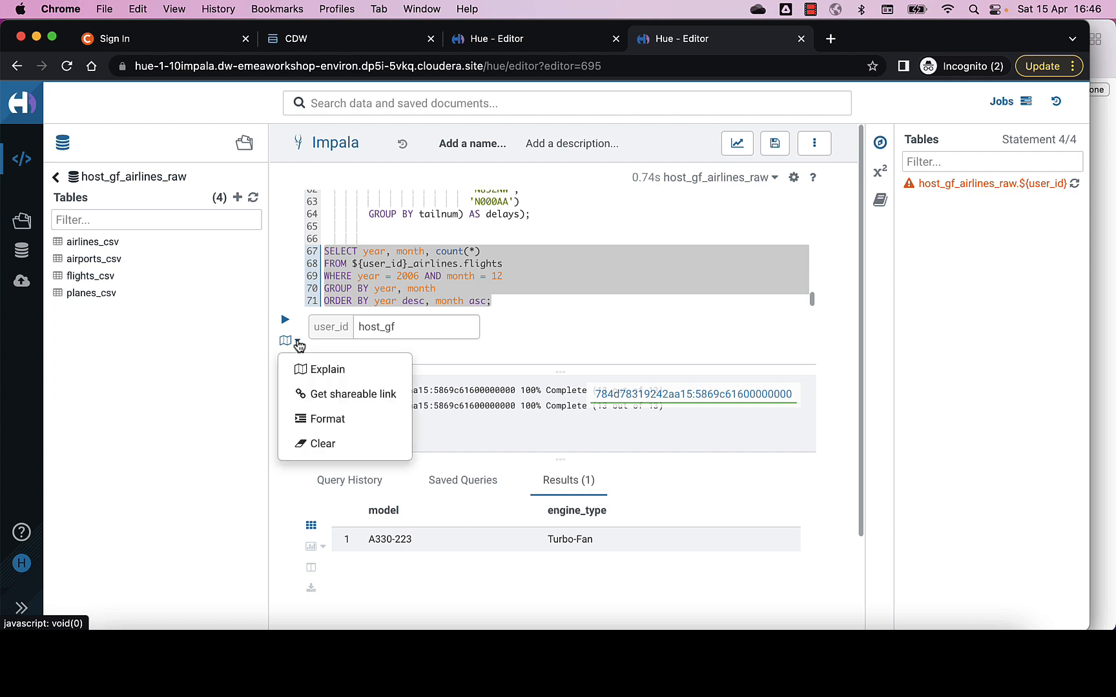
click(313, 372)
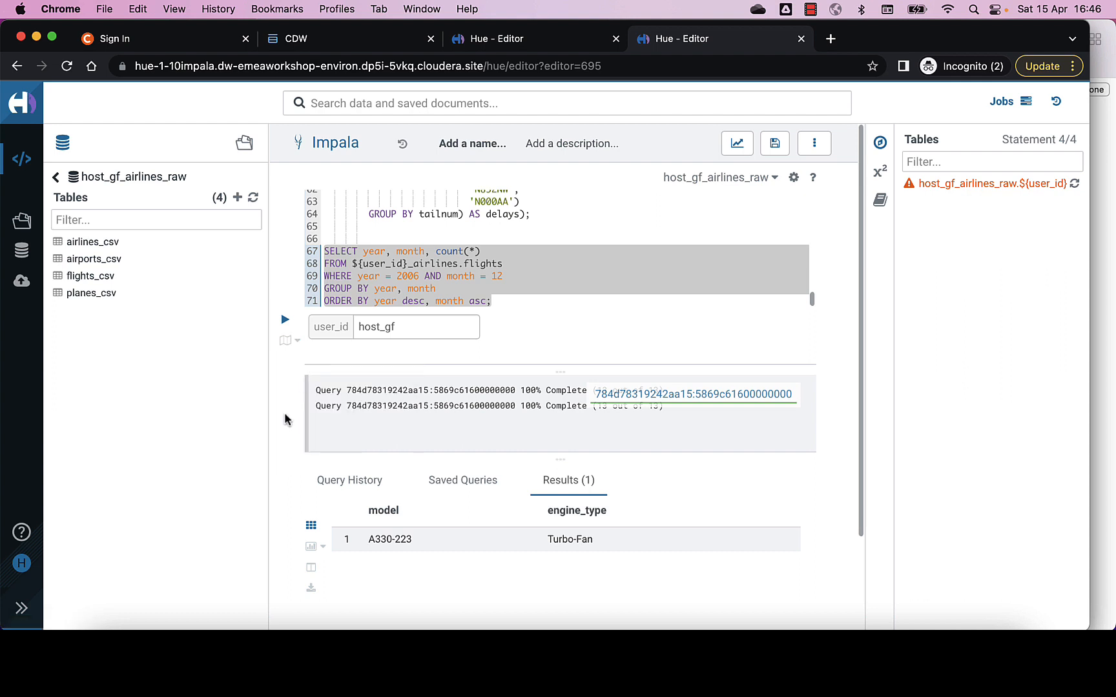
Examine the Explain plan of the year 2006 query, especially the partitions, files and size of its flights scan
scroll(284, 422, down, 8)
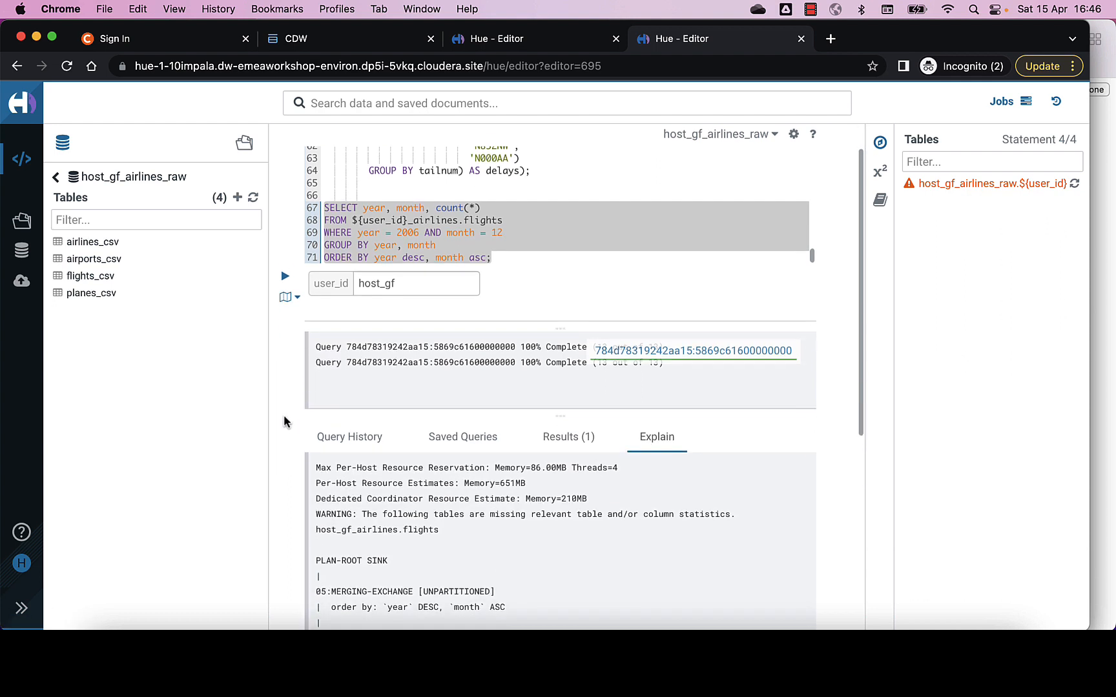
scroll(284, 415, down, 4)
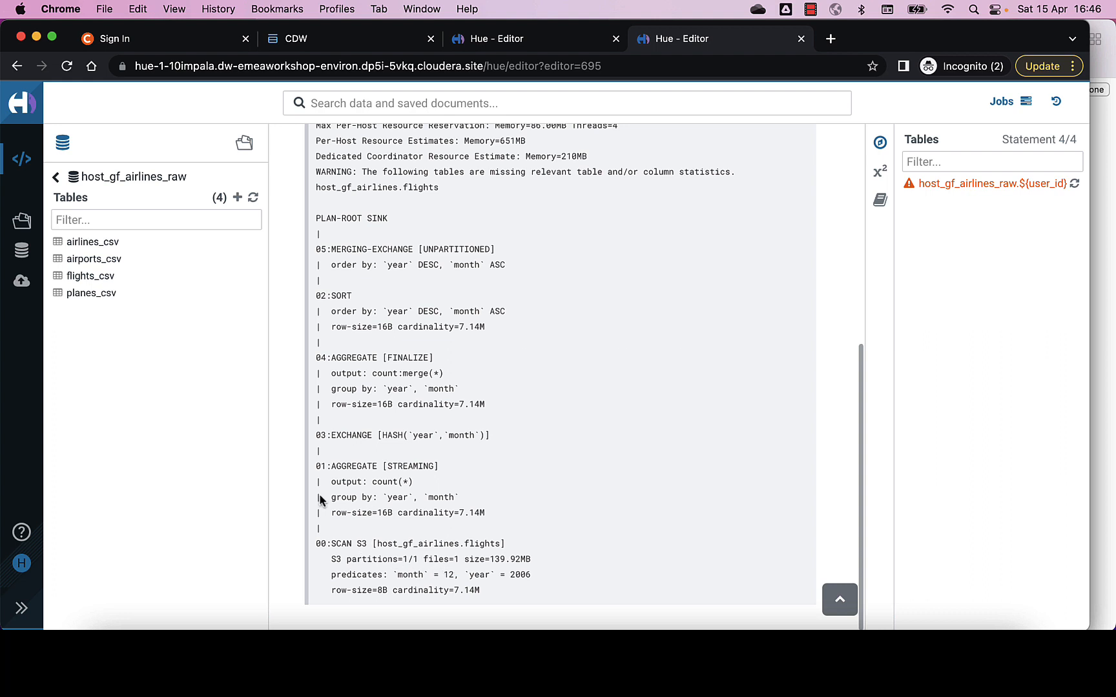
scroll(296, 479, up, 6)
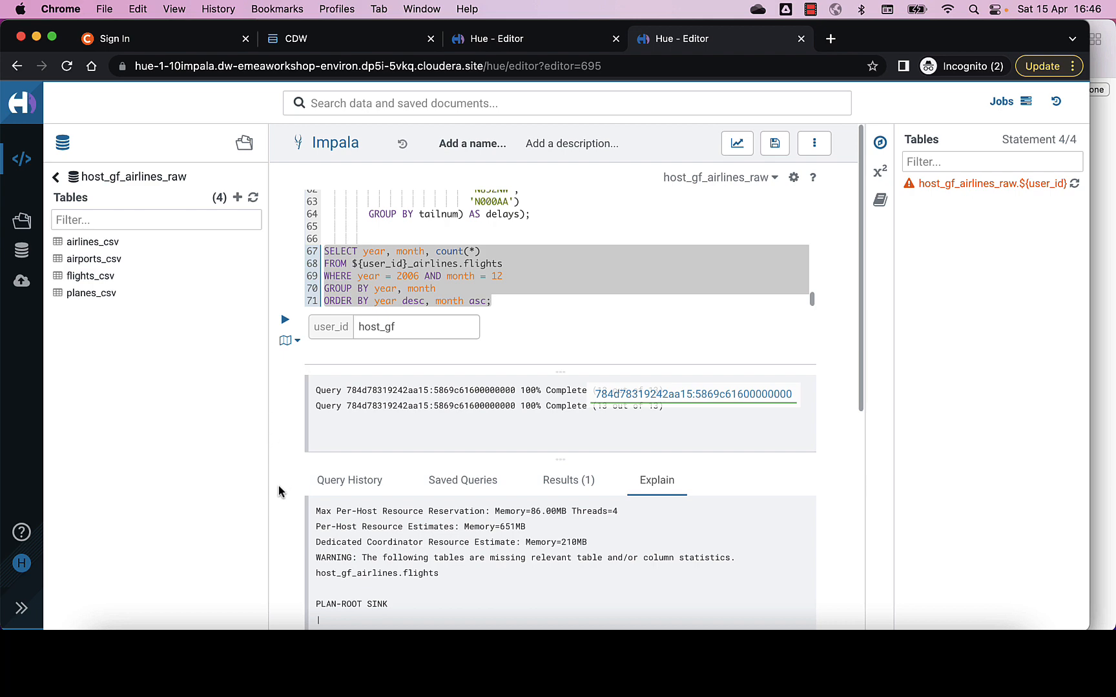
scroll(278, 492, down, 1)
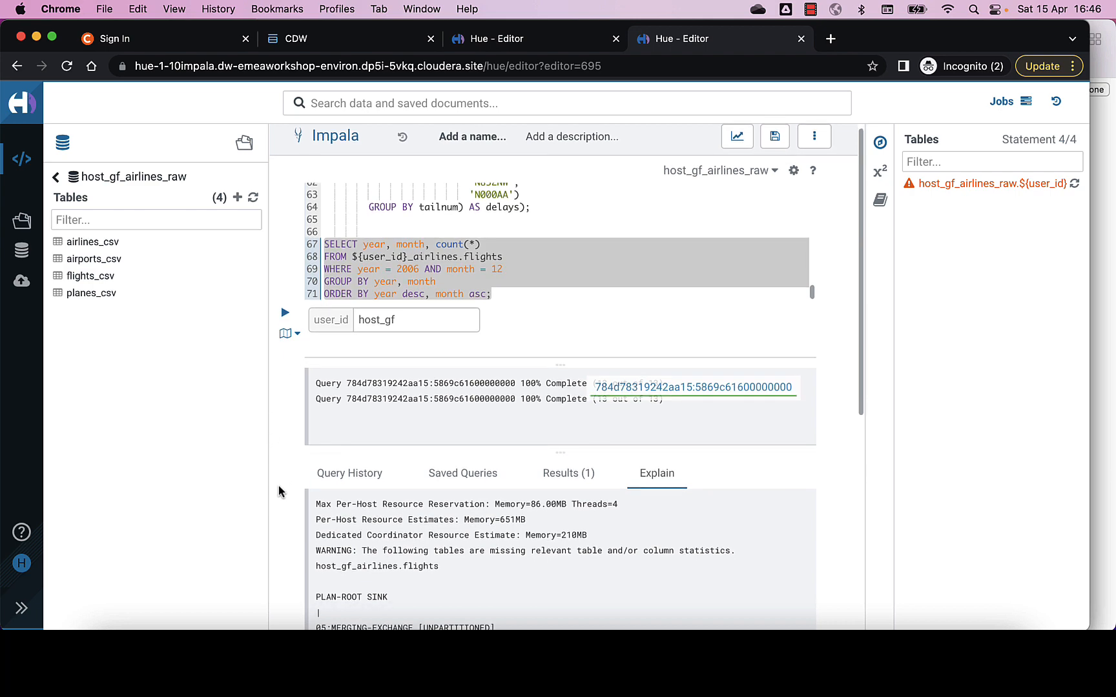
scroll(278, 492, down, 10)
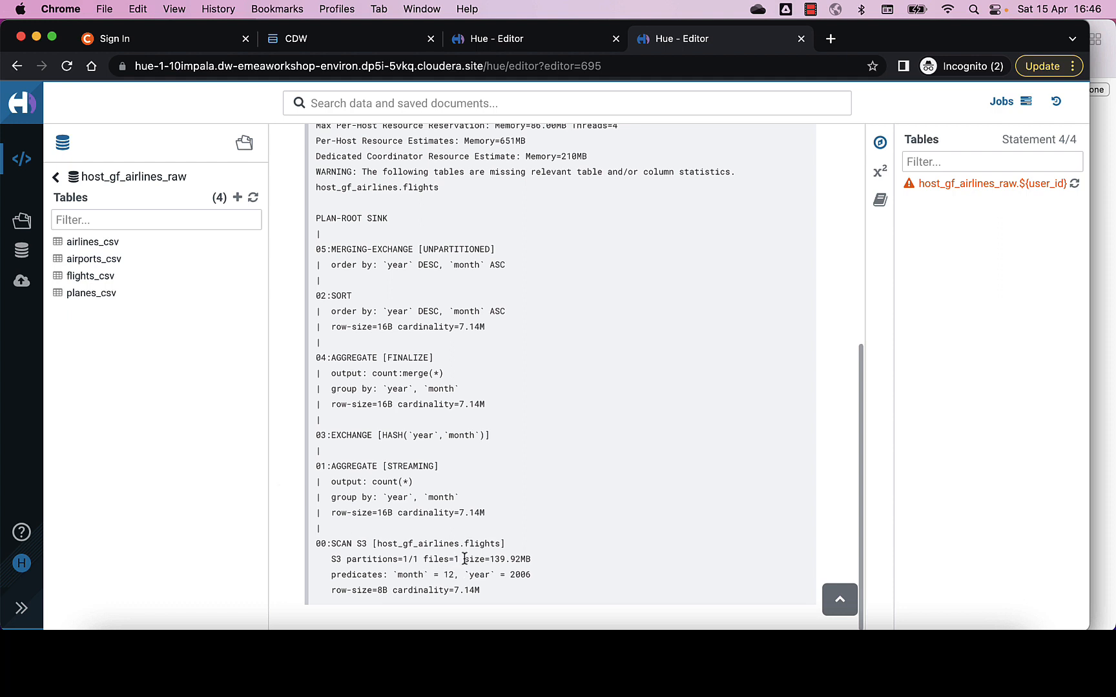
drag(464, 559, 530, 560)
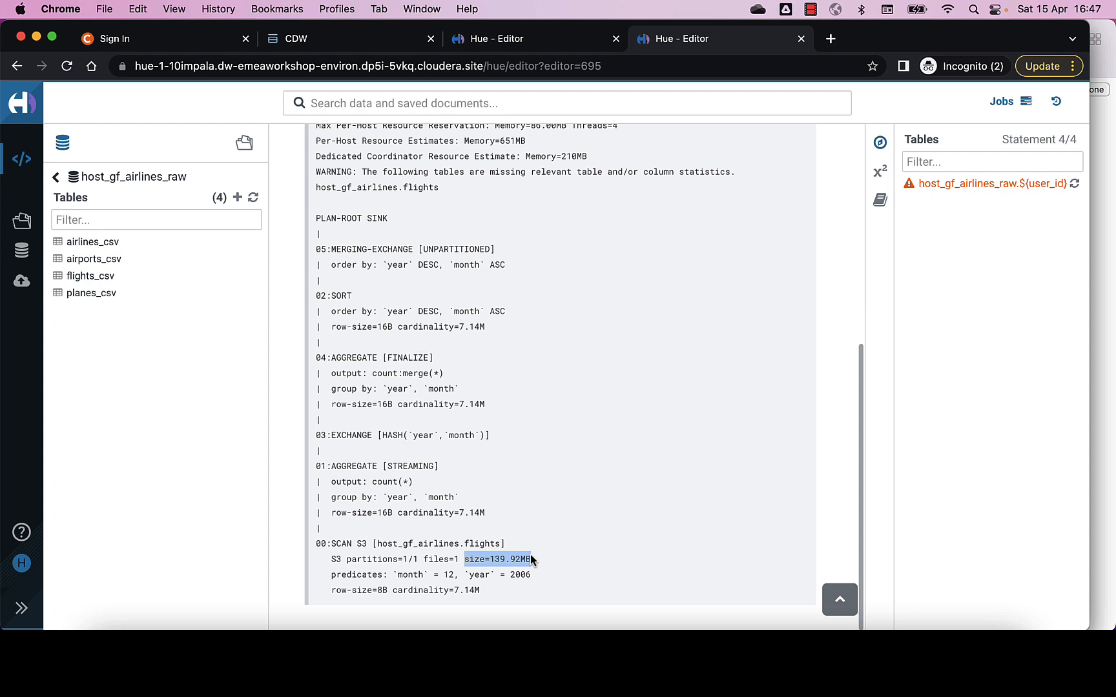
click(285, 460)
scroll(285, 460, up, 5)
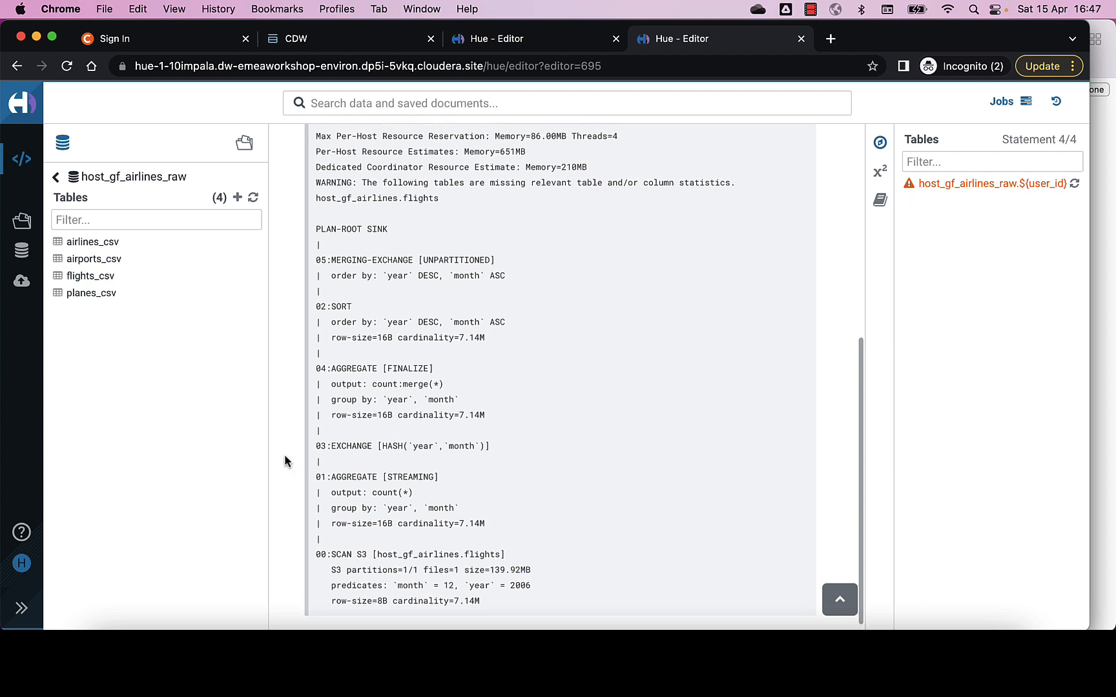
scroll(287, 460, up, 3)
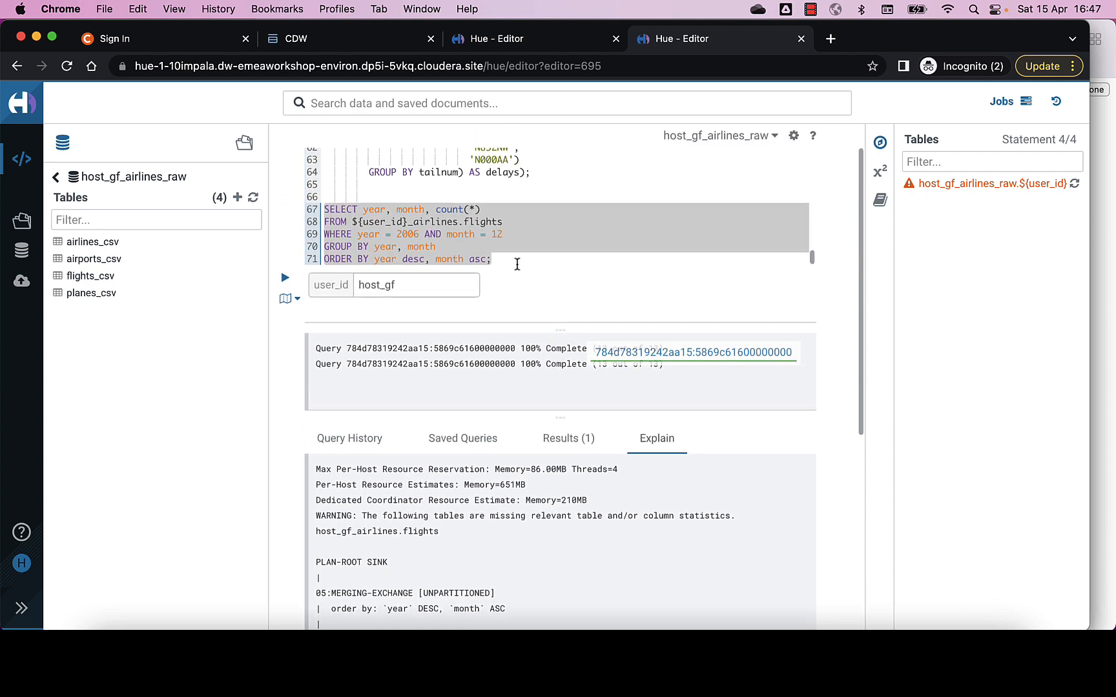
Paste a second copy of the count query below the first and set its year condition to 2007
click(519, 260)
key(Return)
key(Return)
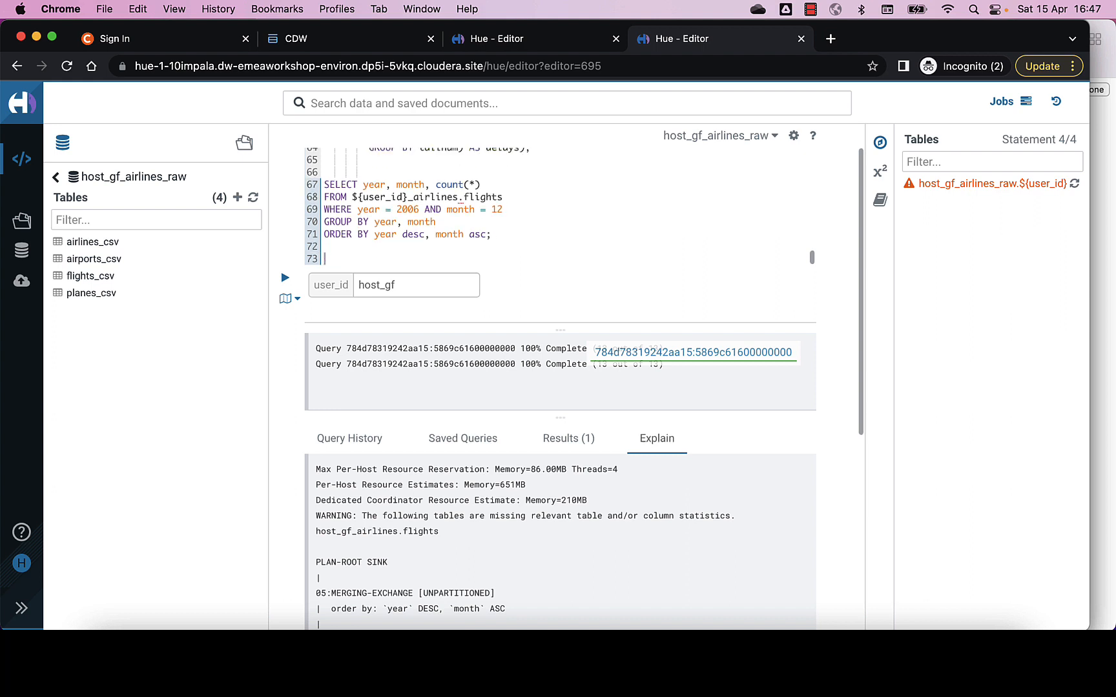
key(super+v)
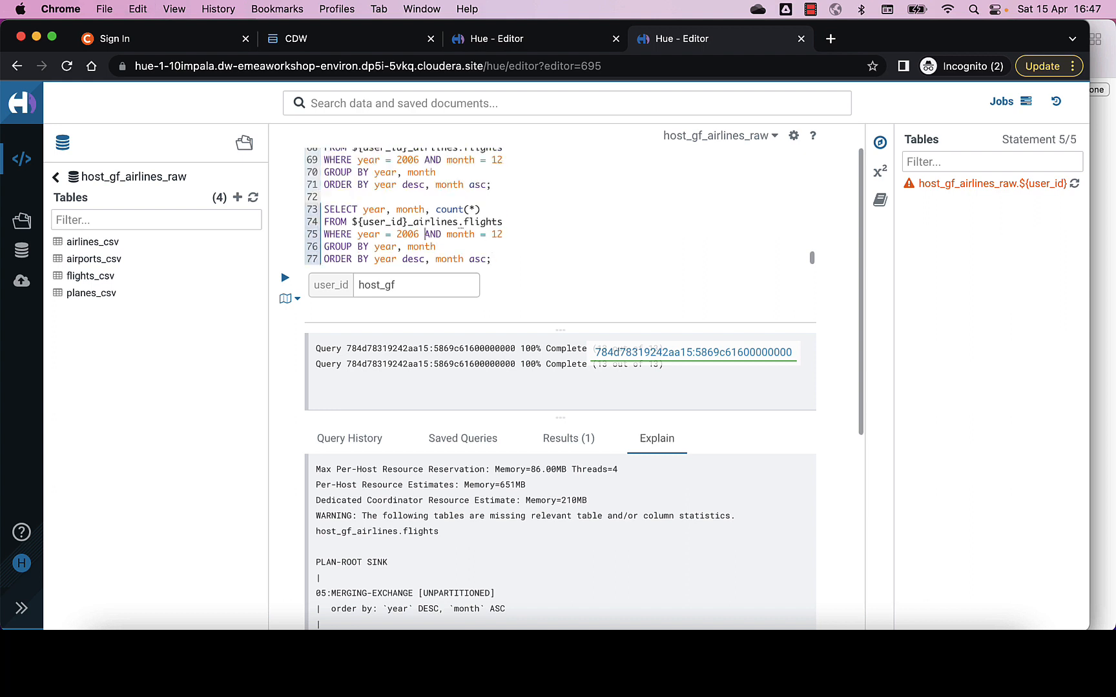
key(BackSpace)
text(7)
Generate an Explain plan for only the year = 2007 AND month = 12 count query
key(Up)
key(Up)
key(Up)
key(Down)
key(shift+Down)
key(shift+Down)
key(shift+Down)
key(shift+Down)
key(shift+Down)
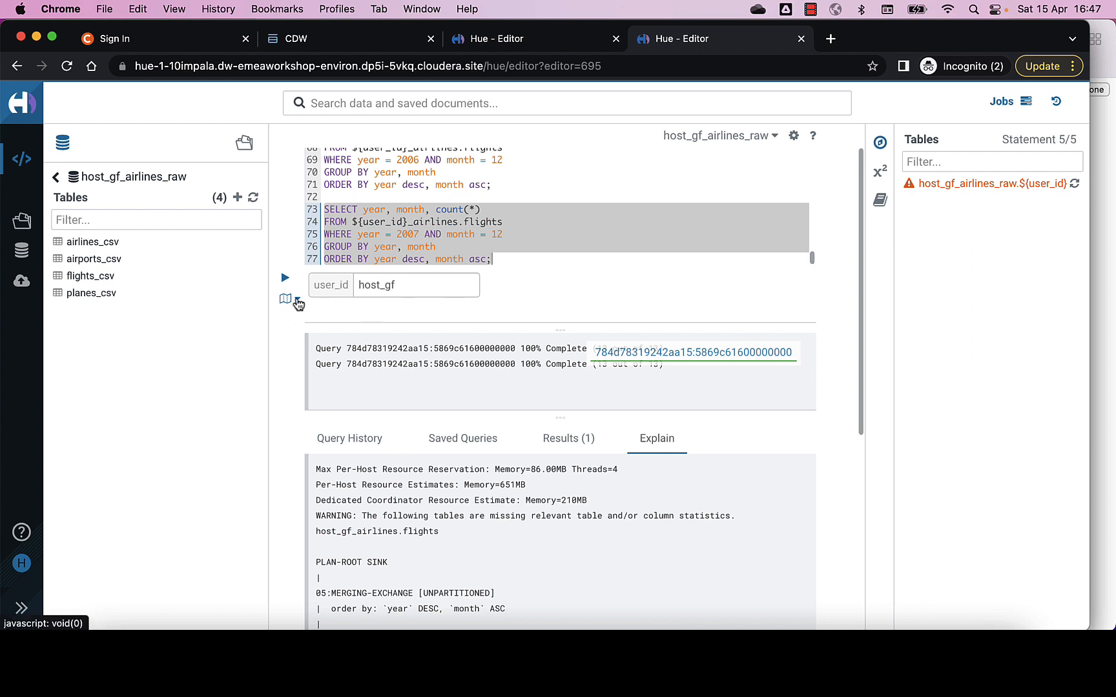
click(298, 300)
click(303, 326)
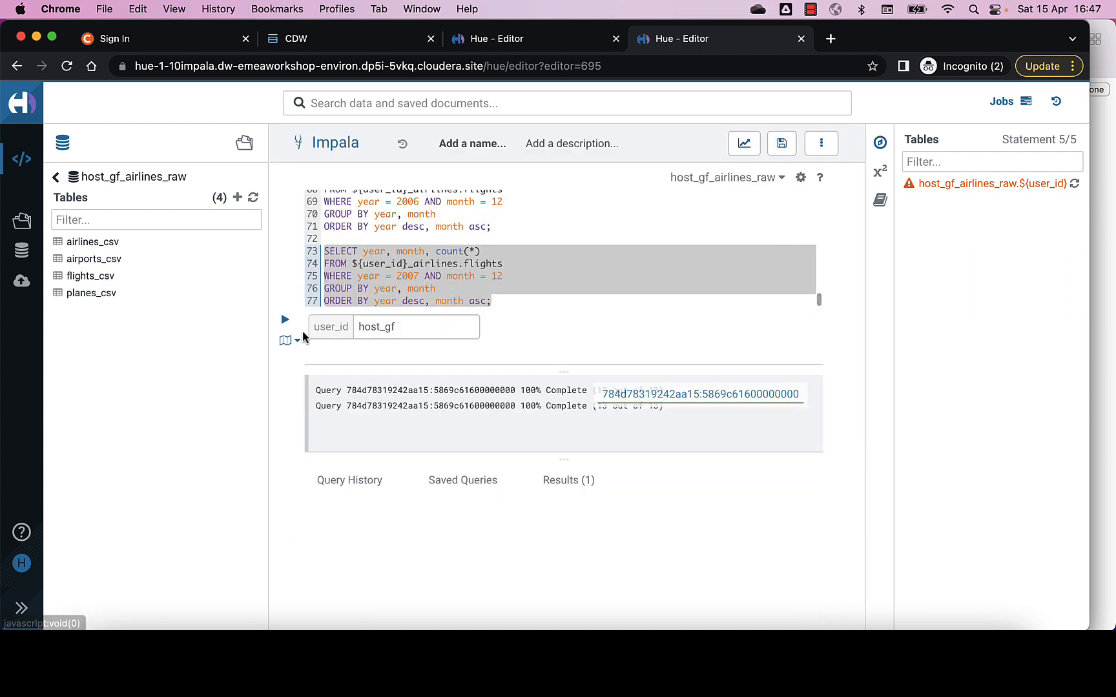
Examine the Explain plan of the year 2007 query, comparing its flights scan files and size with the 2006 plan
scroll(287, 410, down, 6)
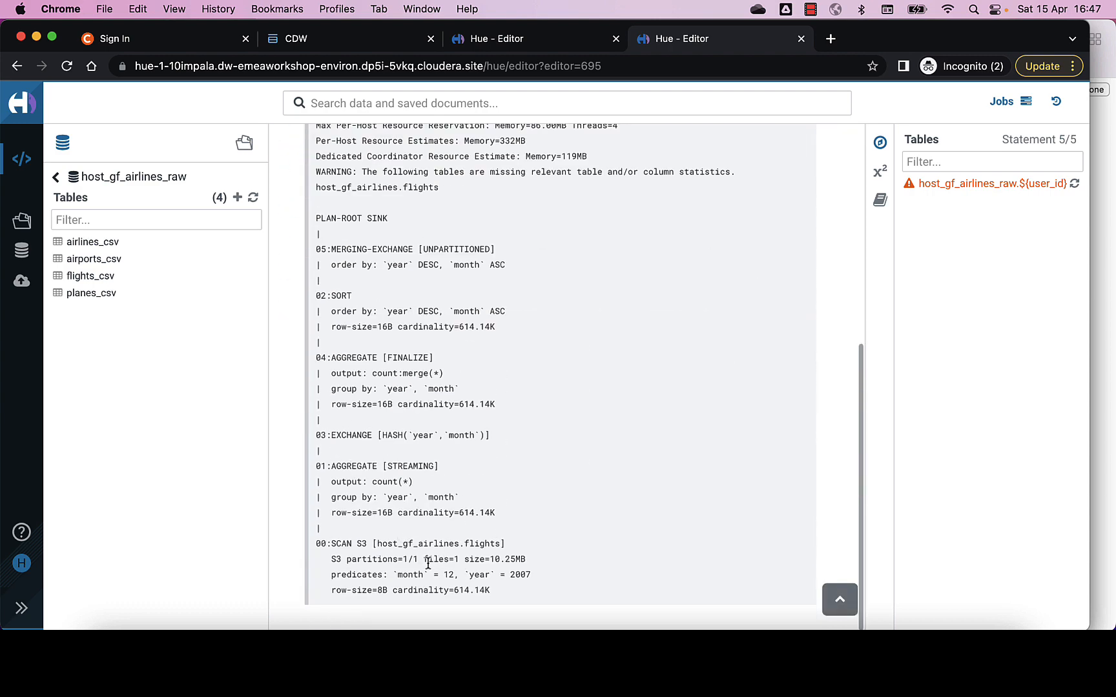
drag(424, 561, 466, 561)
click(466, 560)
drag(526, 559, 466, 559)
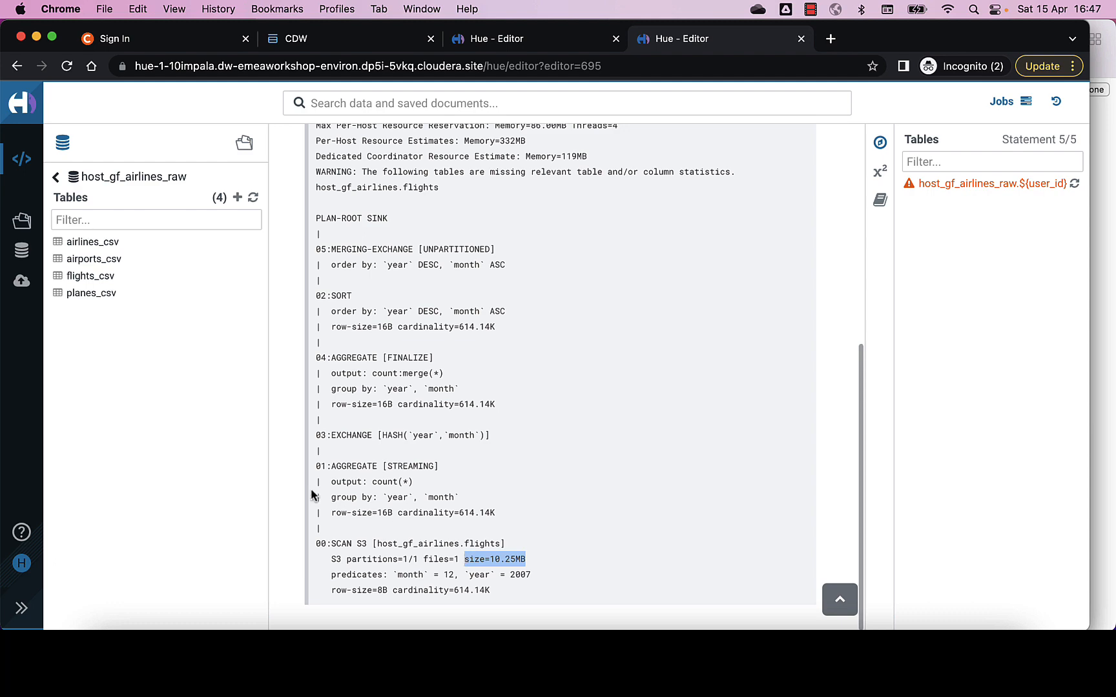
scroll(289, 485, up, 5)
scroll(288, 485, up, 2)
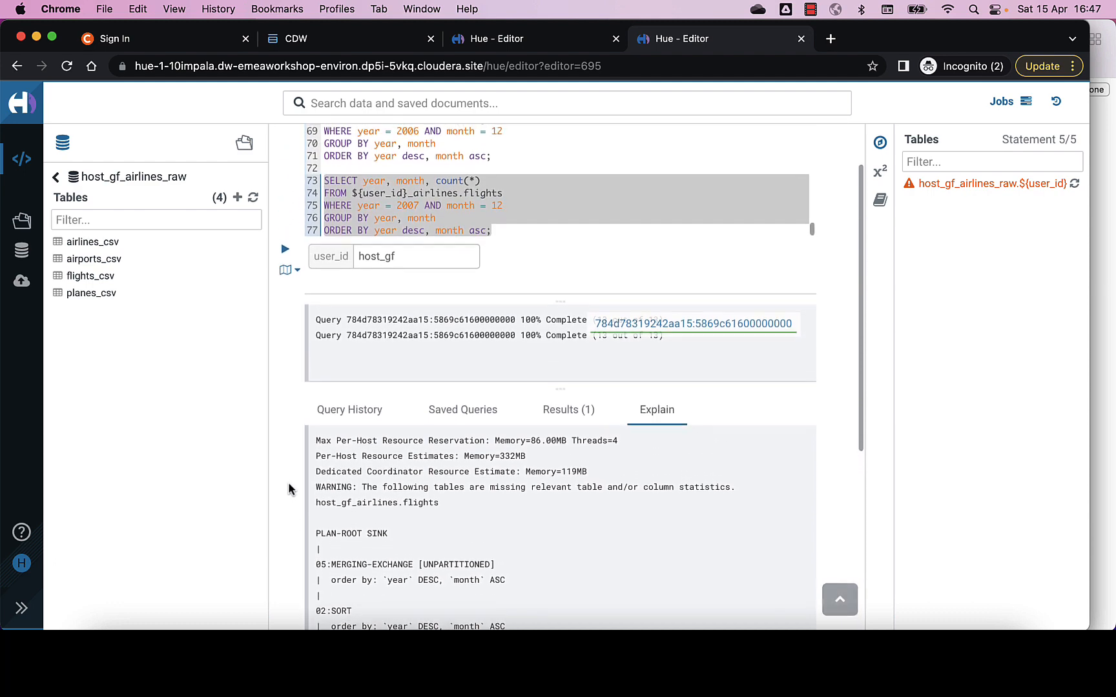
scroll(294, 391, down, 10)
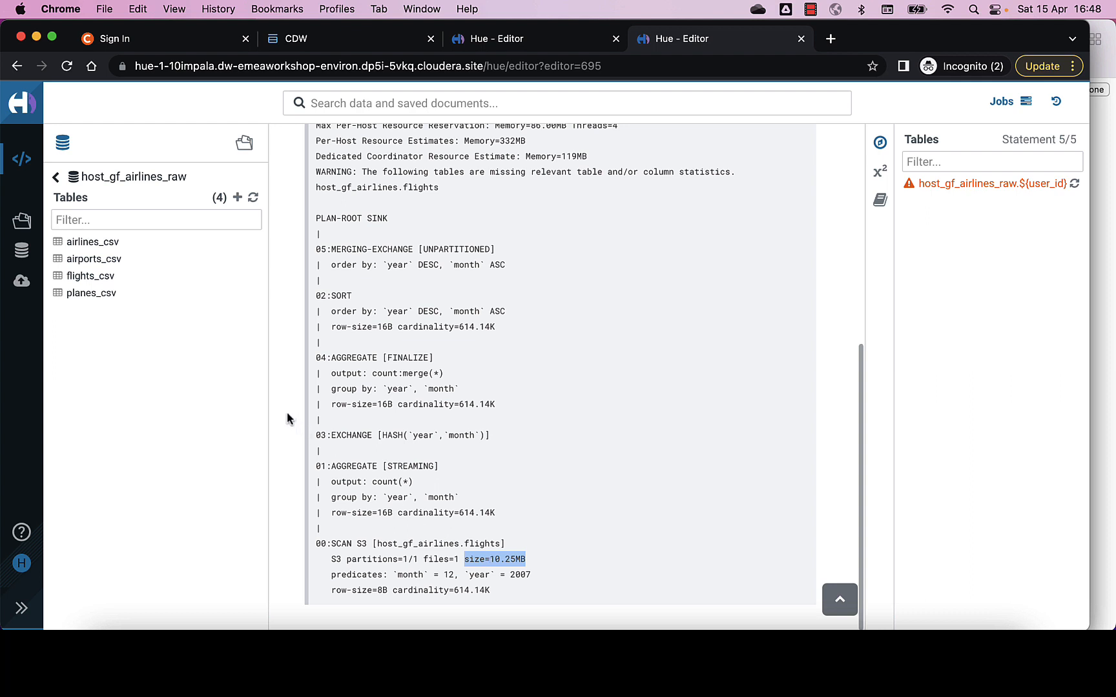
scroll(287, 413, up, 3)
scroll(287, 412, up, 3)
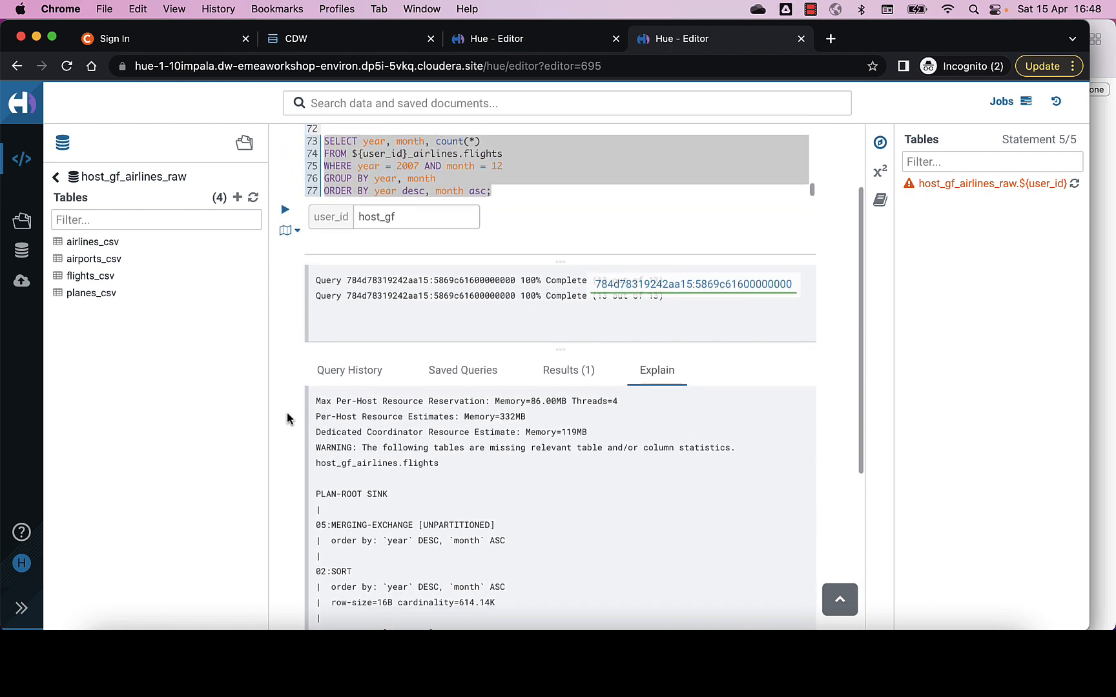
scroll(286, 413, up, 1)
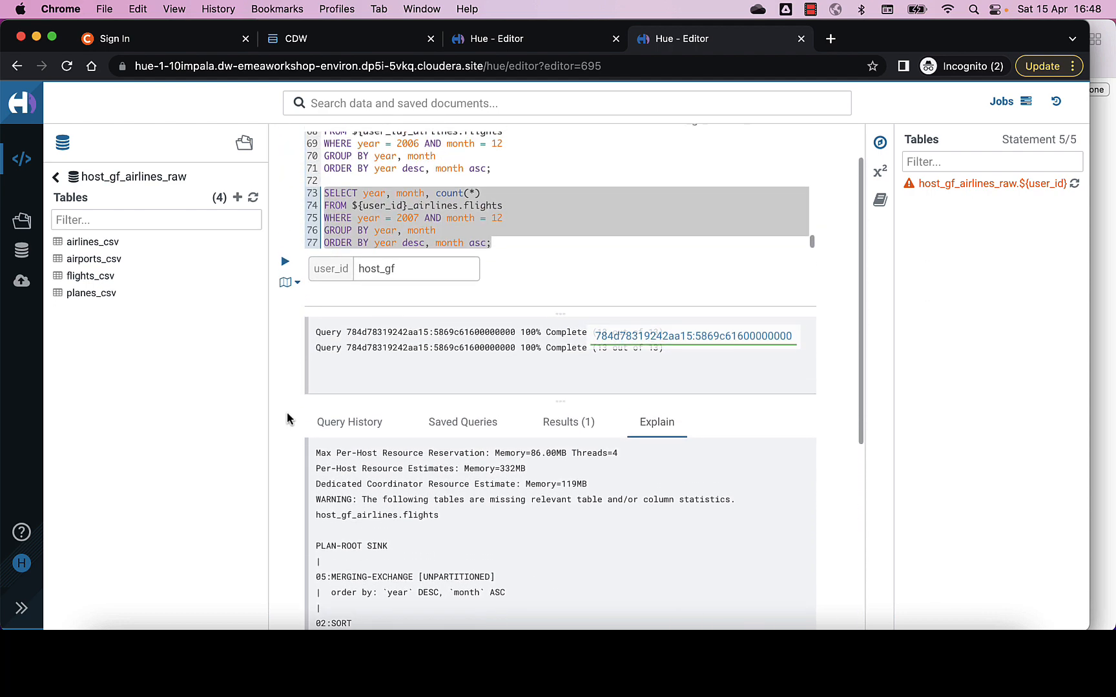
scroll(286, 412, up, 1)
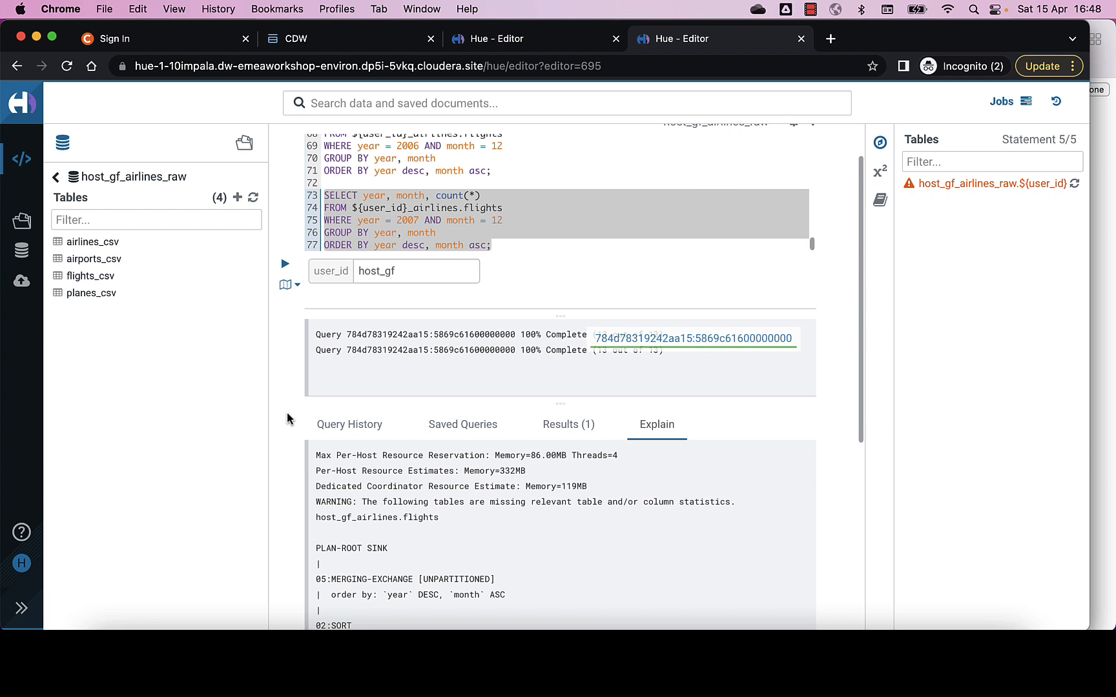
scroll(286, 413, up, 1)
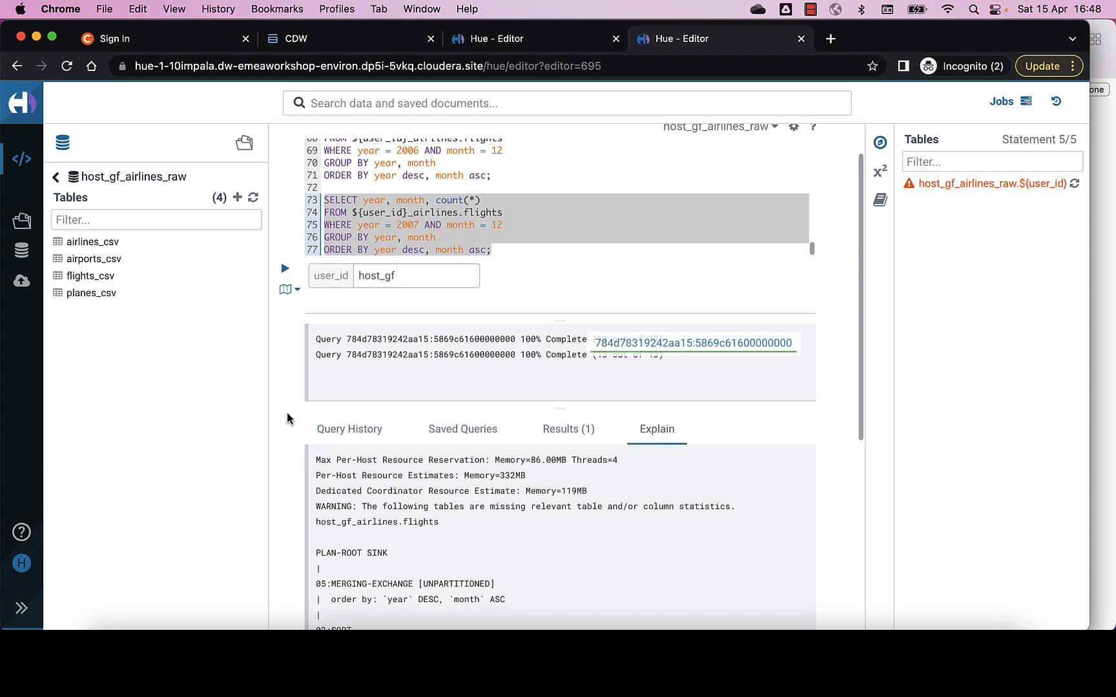
scroll(288, 419, up, 1)
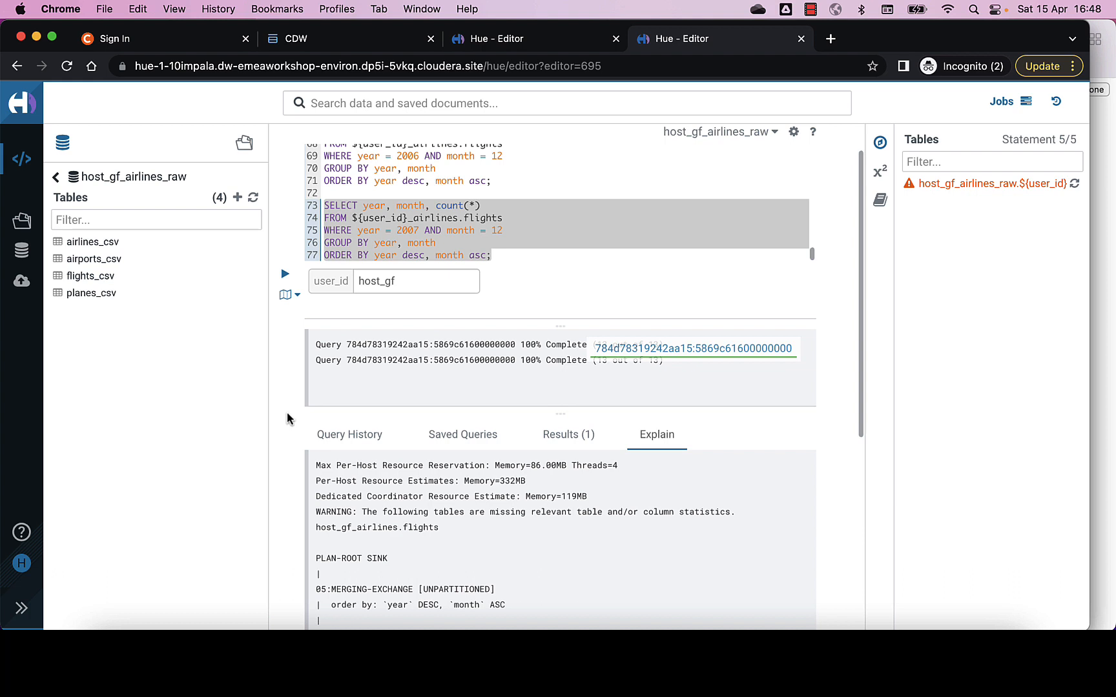
Add two blank lines after the year = 2007 count query in the Impala editor
click(499, 257)
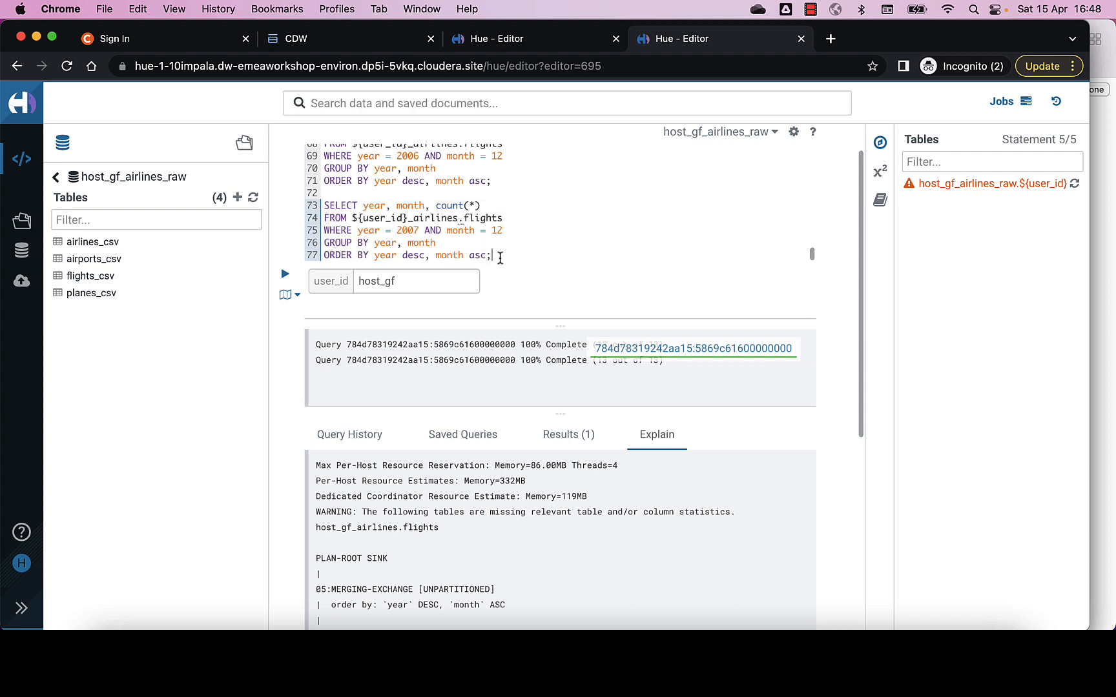
key(Return)
key(Return)
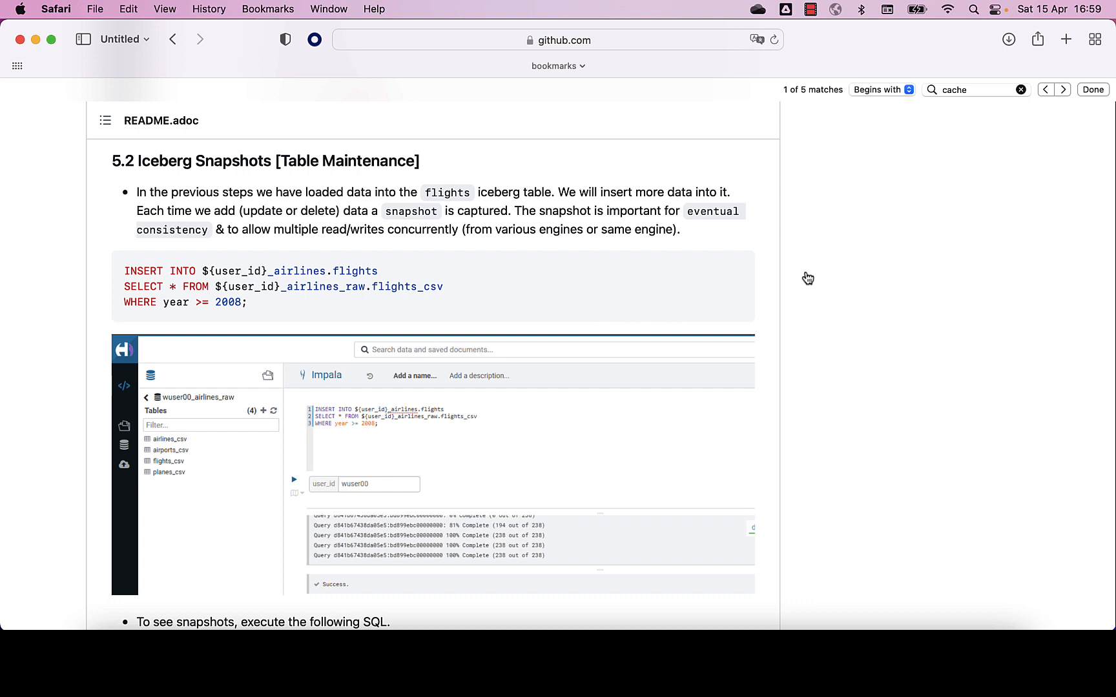
Copy the README statement in Safari that inserts the year >= 2008 rows into flights, and return to Hue in Chrome
scroll(807, 278, up, 1)
scroll(807, 278, down, 1)
scroll(807, 278, left, 1)
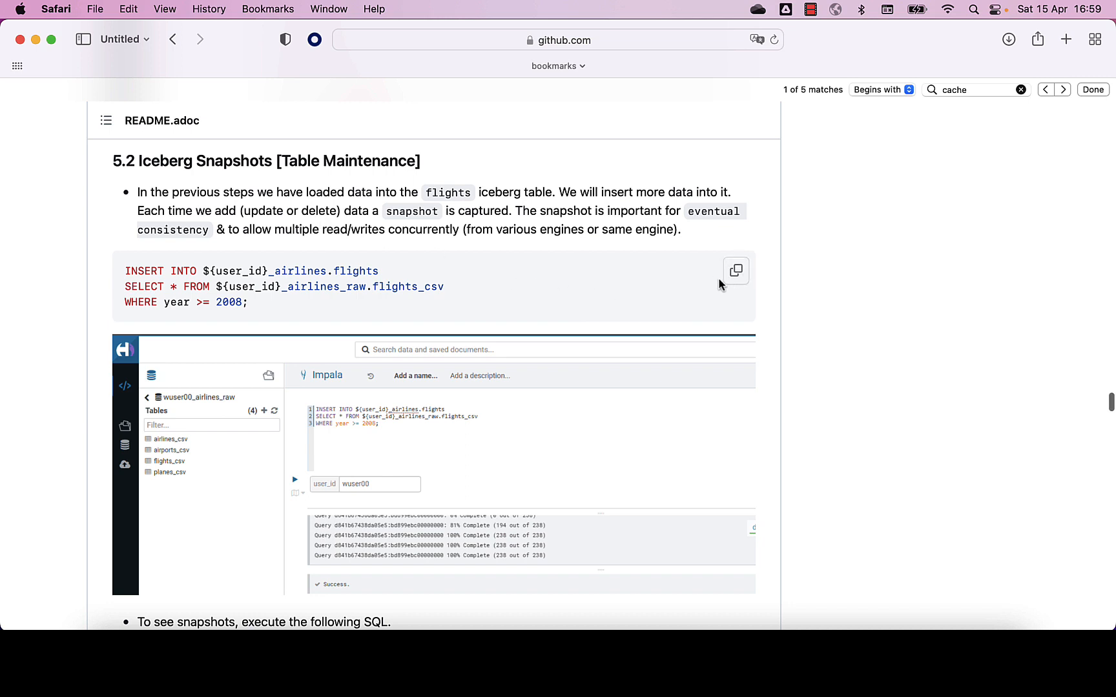
click(737, 275)
key(super+Tab)
key(super+Tab)
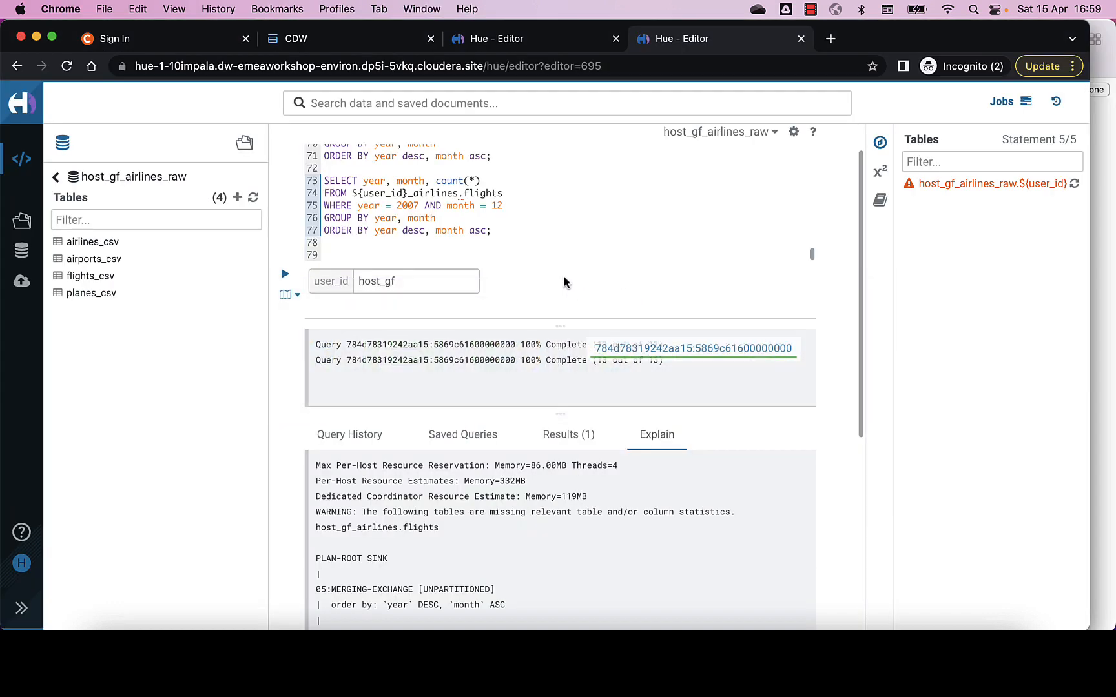
Paste the INSERT INTO flights statement for year >= 2008 below the last query in the Hive editor and run only that statement
click(494, 40)
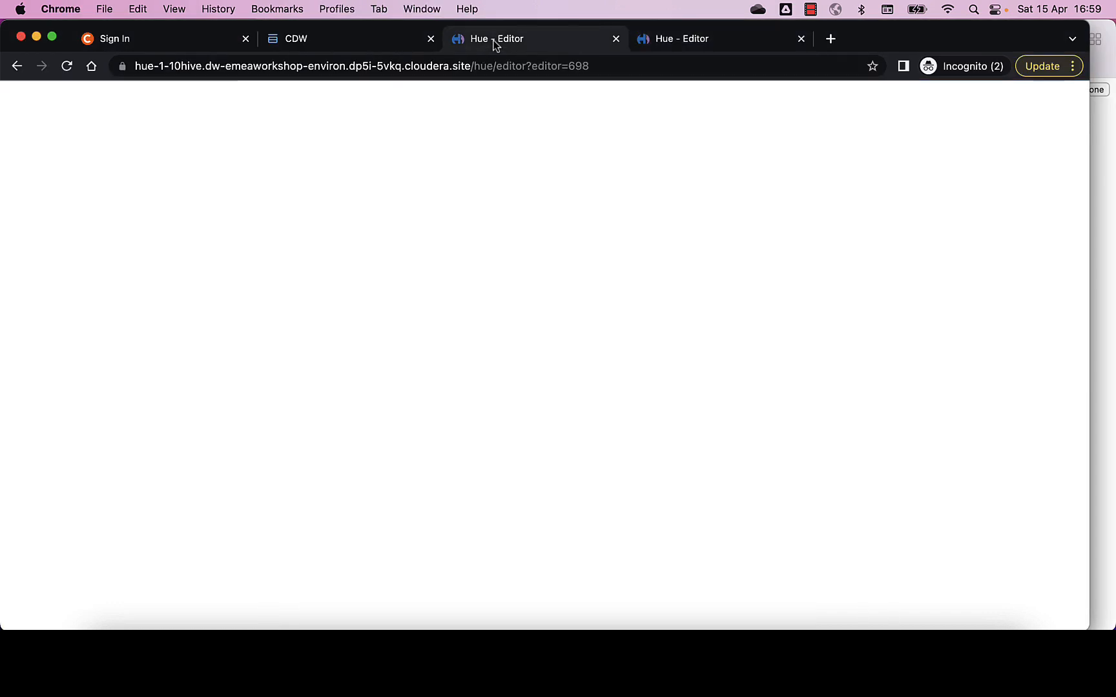
click(381, 317)
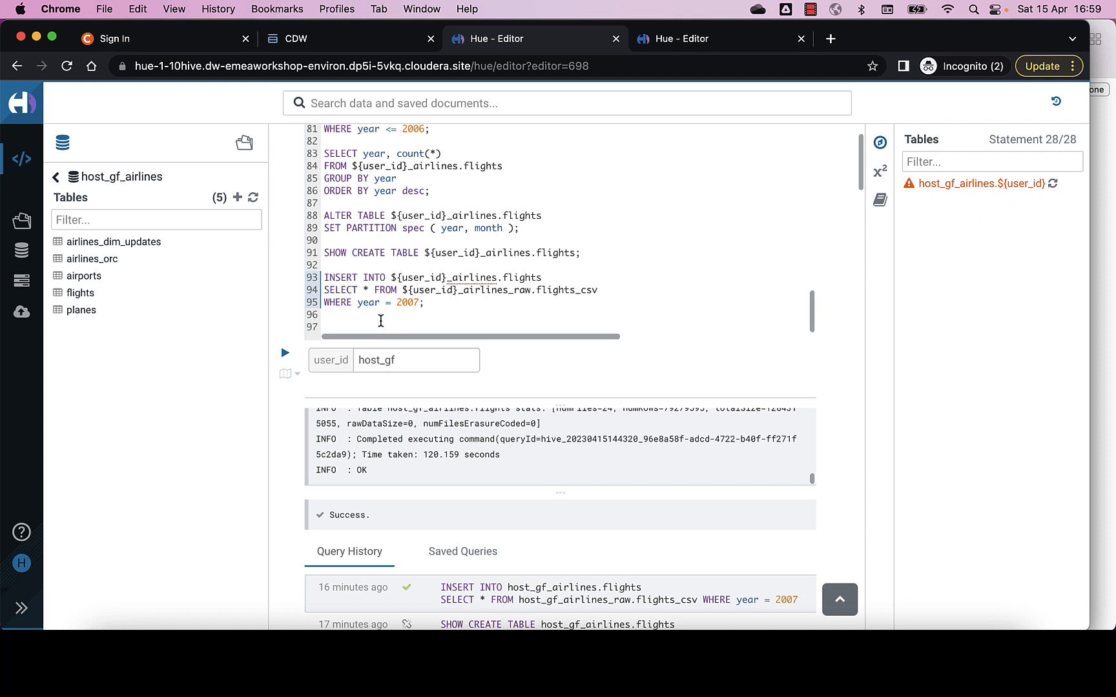
key(Return)
key(super+v)
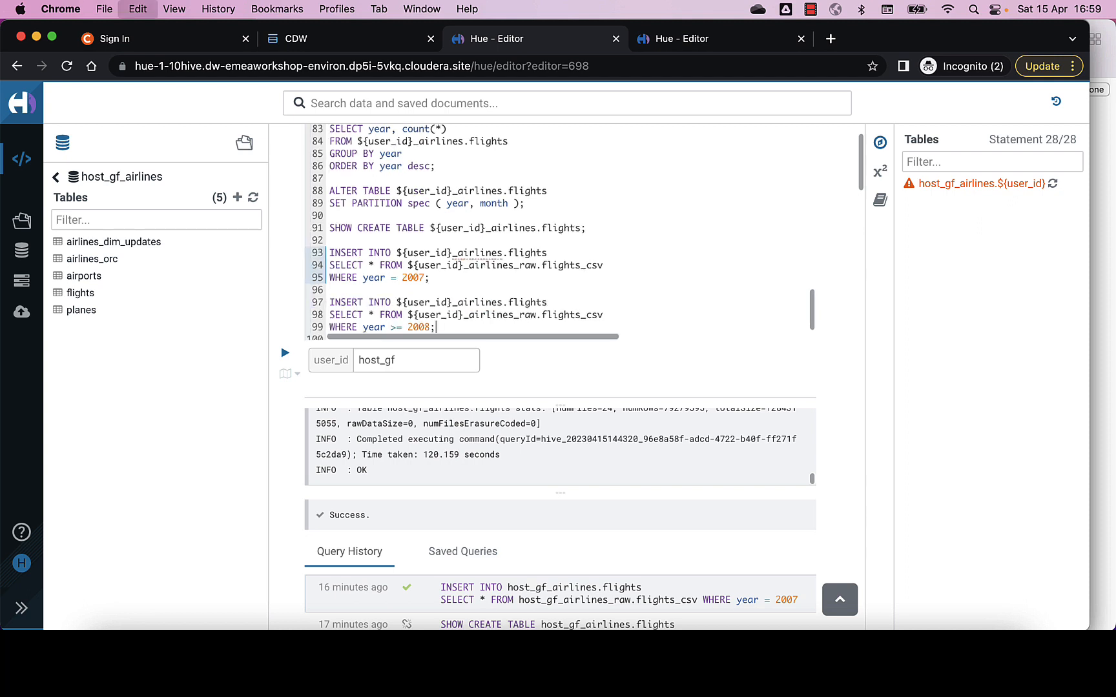
key(shift+Down)
key(shift+Down)
key(shift+Down)
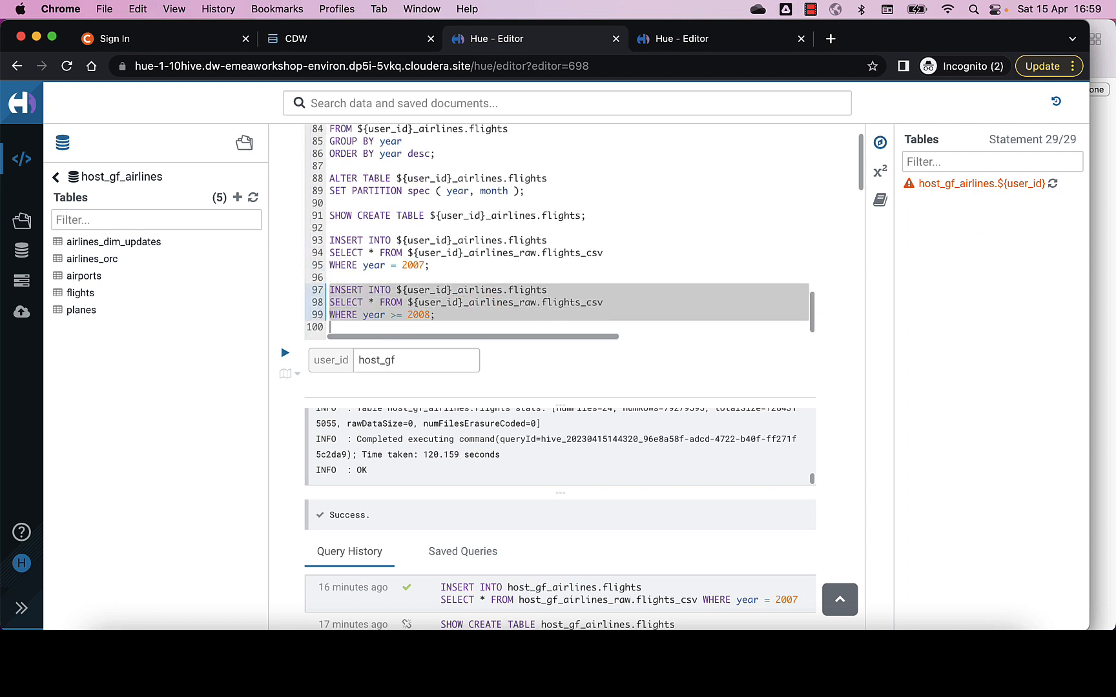
key(super+Return)
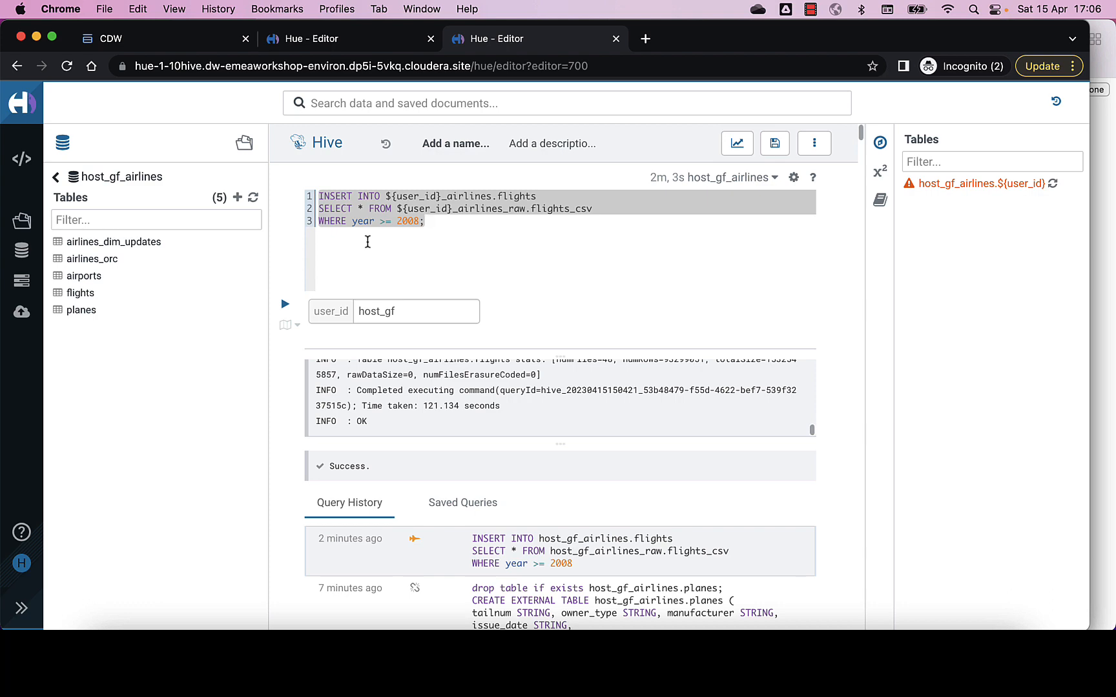
Switch to the README in Safari and copy the DESCRIBE HISTORY statement for the flights table
key(super+Tab)
key(super+Tab)
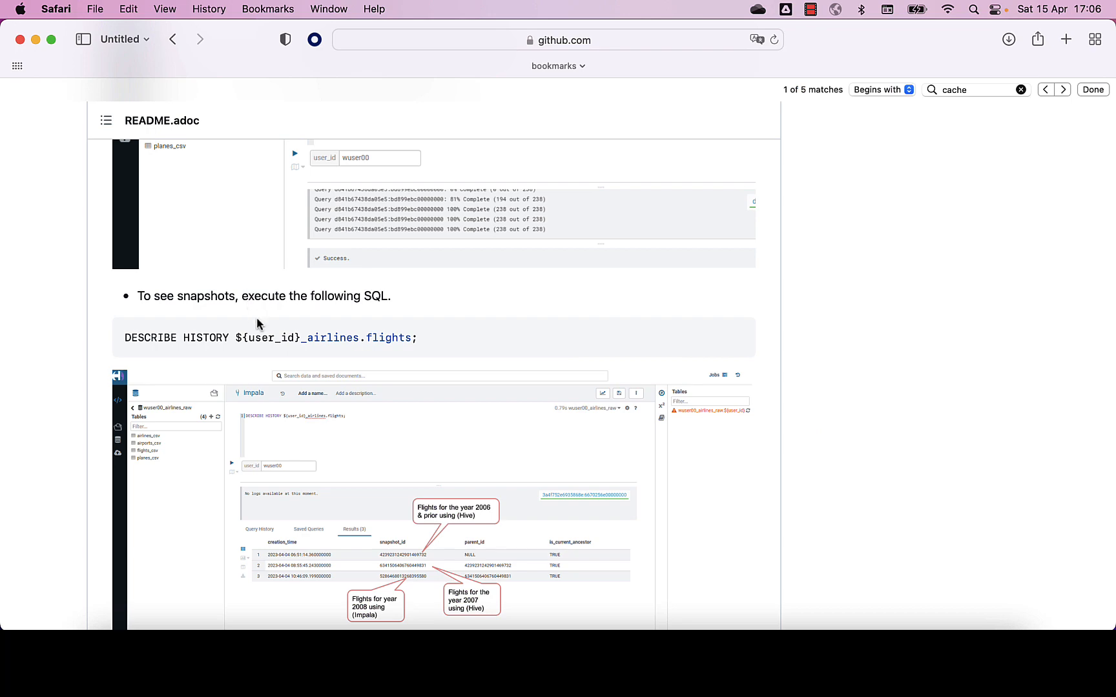
mouse_move(702, 336)
click(736, 337)
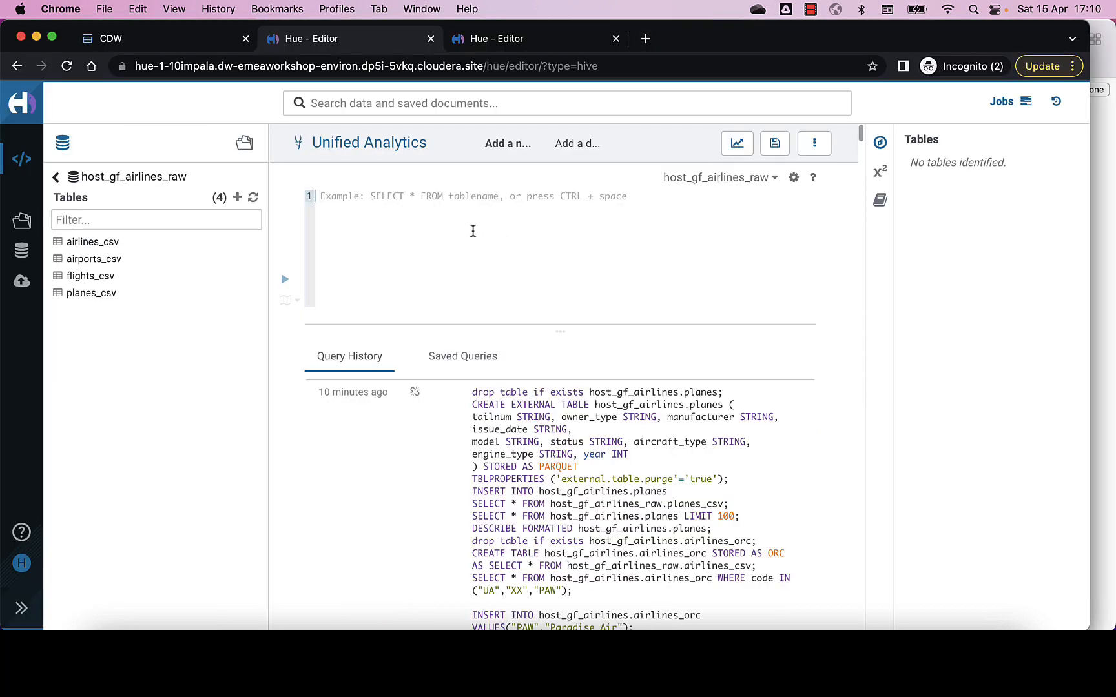
Put the copied DESCRIBE HISTORY statement into the empty Impala editor in Hue, with user_id set to host_gf, and run it
key(super+v)
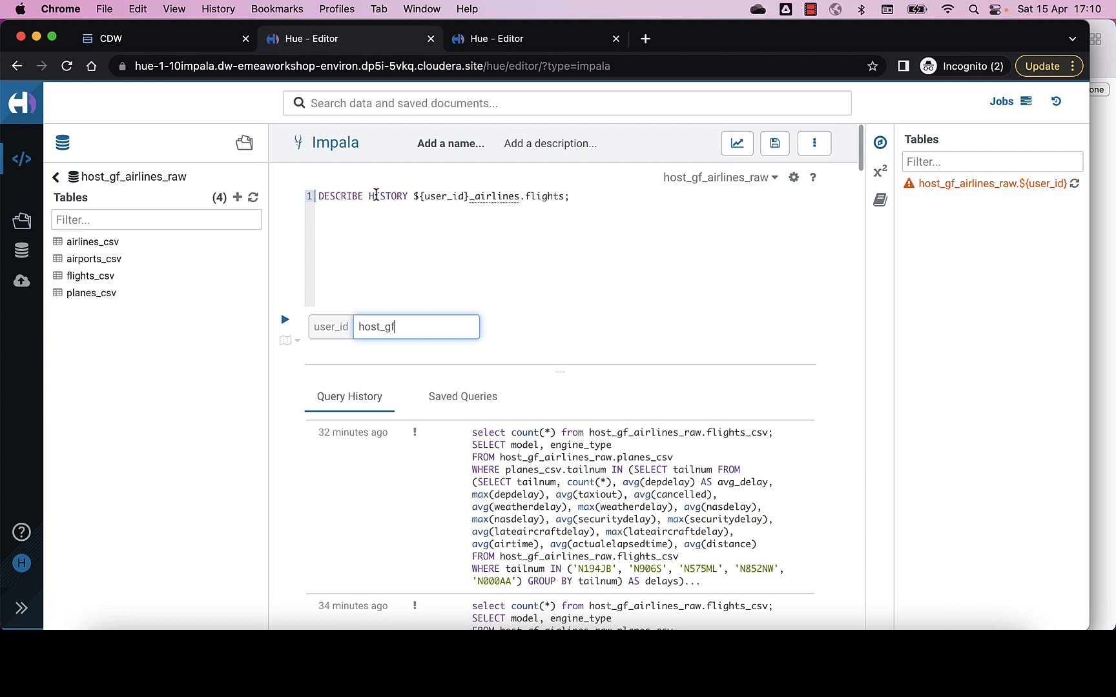
triple_click(376, 195)
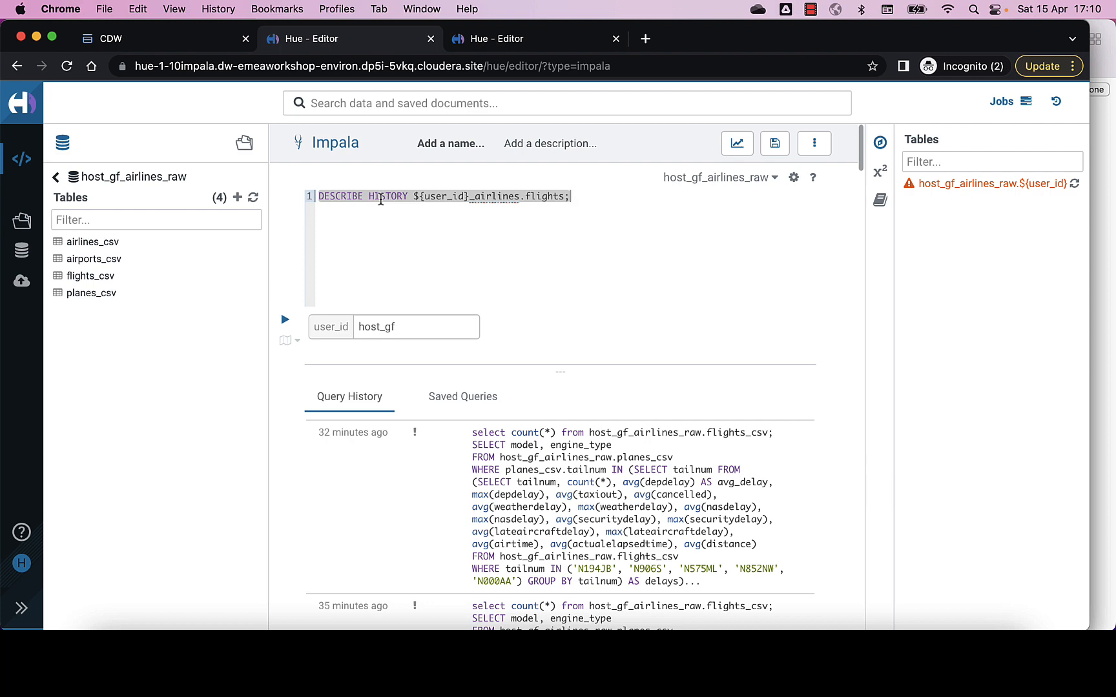
key(ctrl+Return)
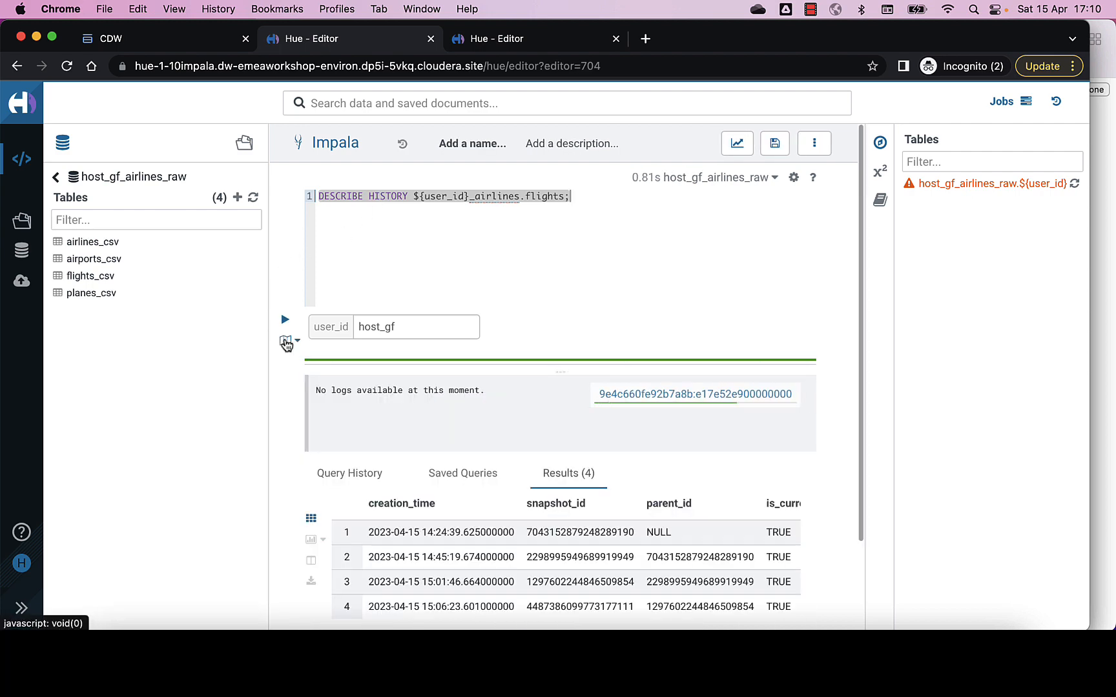
Examine the snapshot history of flights, going through each row's snapshot_id from the oldest to the newest
scroll(284, 341, down, 2)
scroll(284, 338, down, 2)
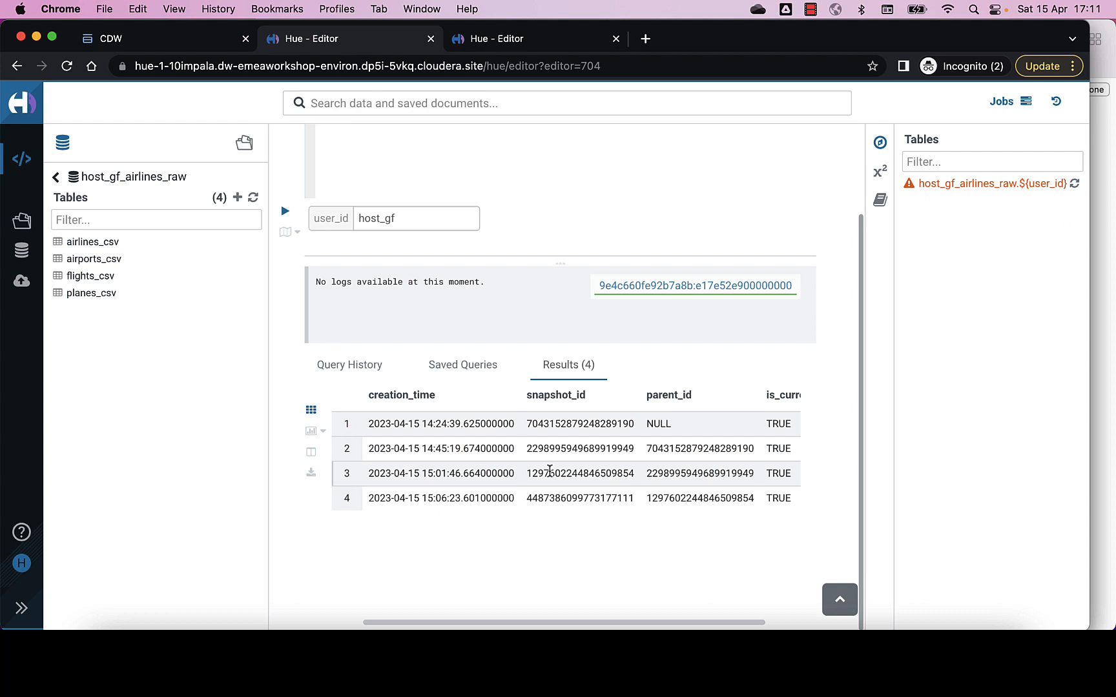
double_click(576, 426)
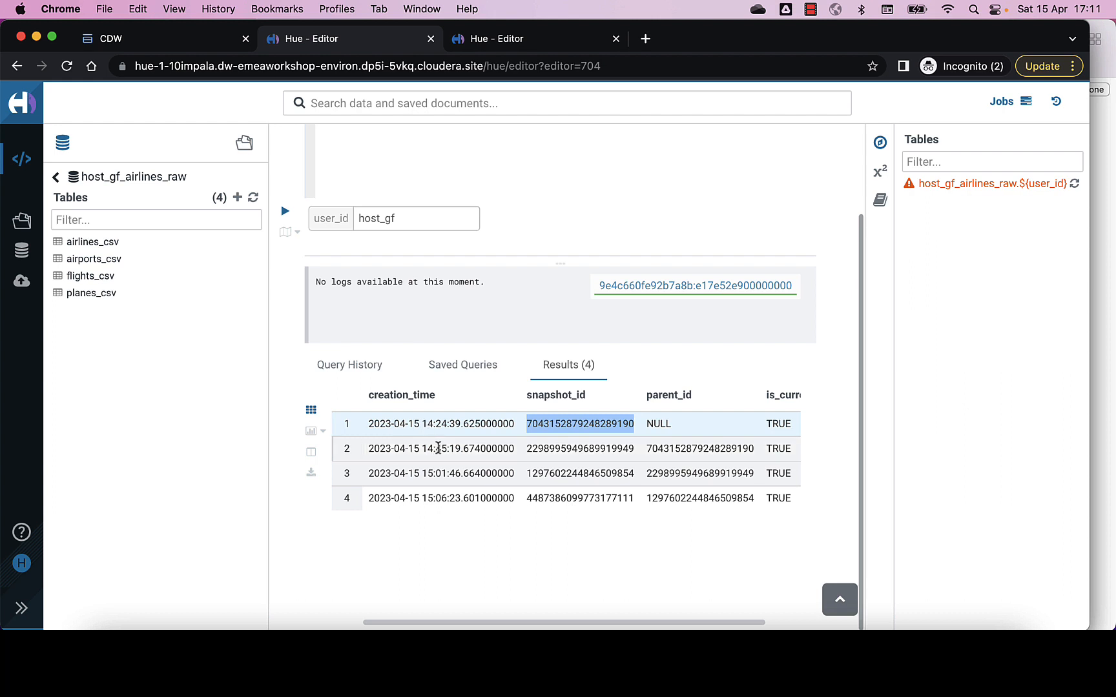
double_click(535, 447)
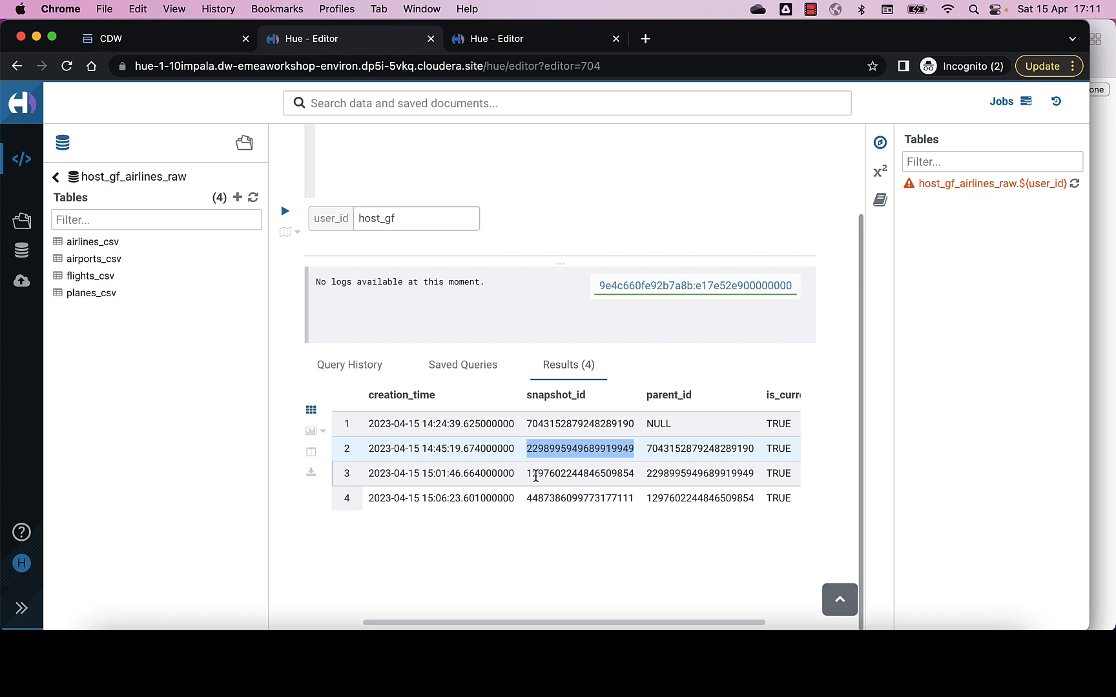
double_click(535, 474)
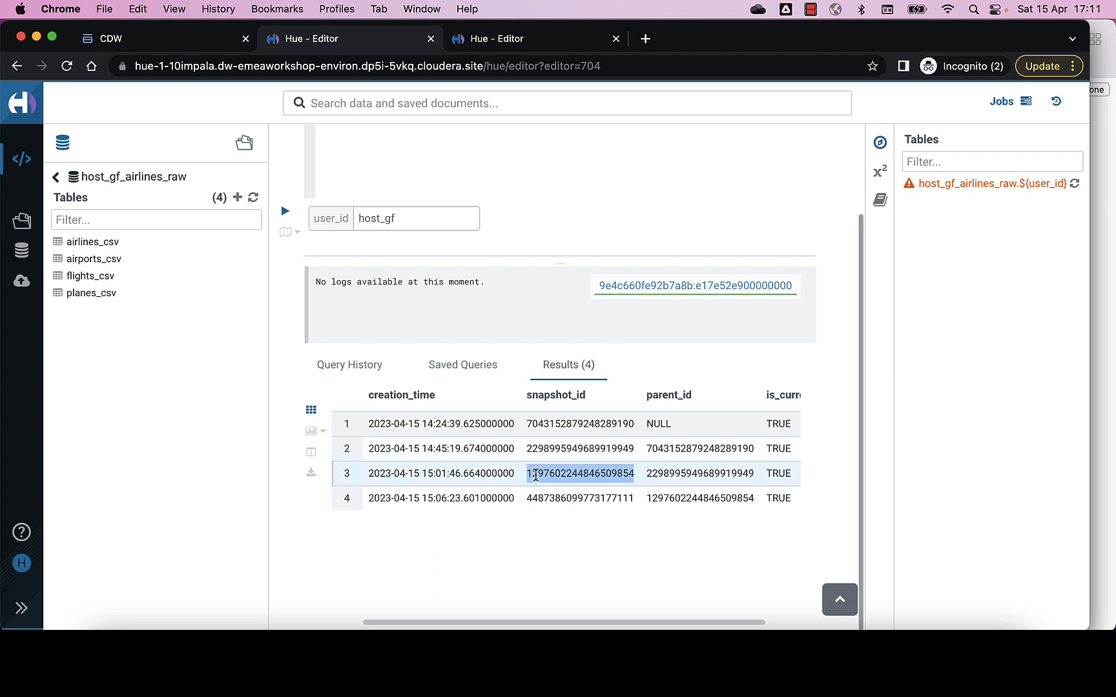
double_click(541, 499)
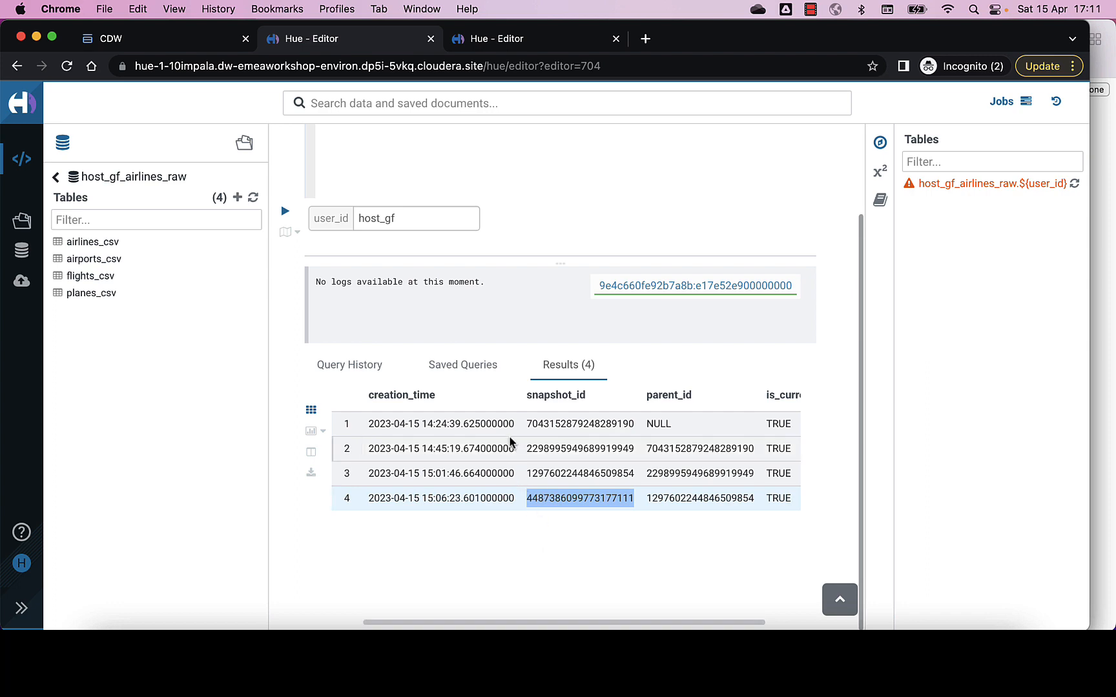
Return to the README in Safari and copy the two time travel queries from section 5.3 Iceberg Time Travel
key(super+Tab)
key(super+Tab)
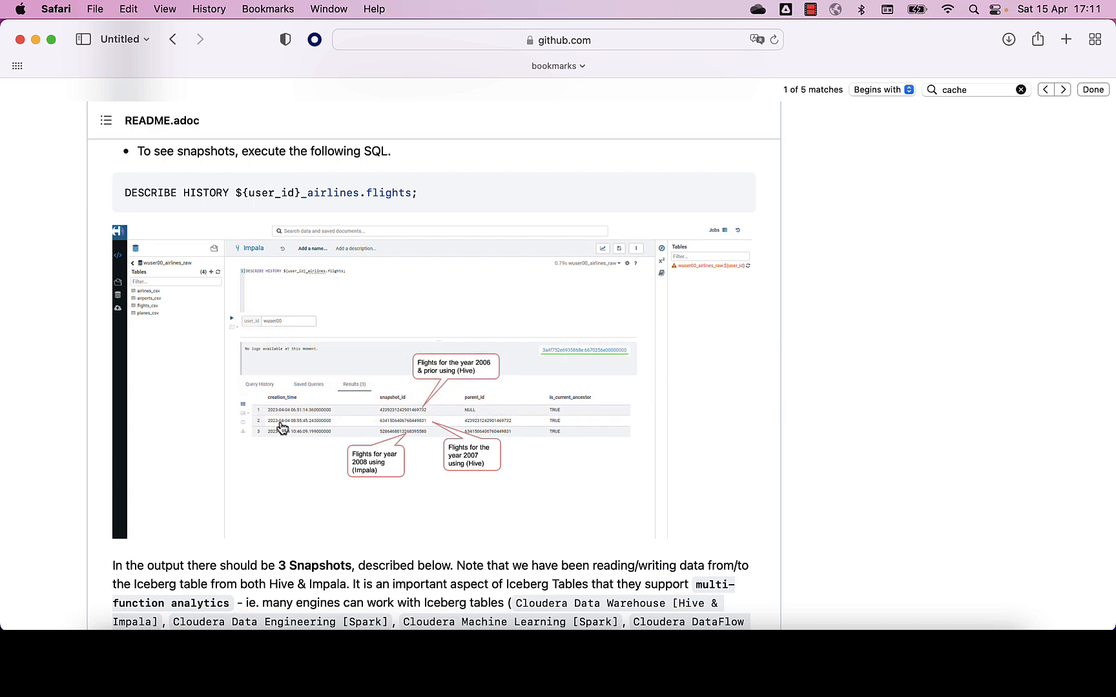
scroll(262, 424, down, 10)
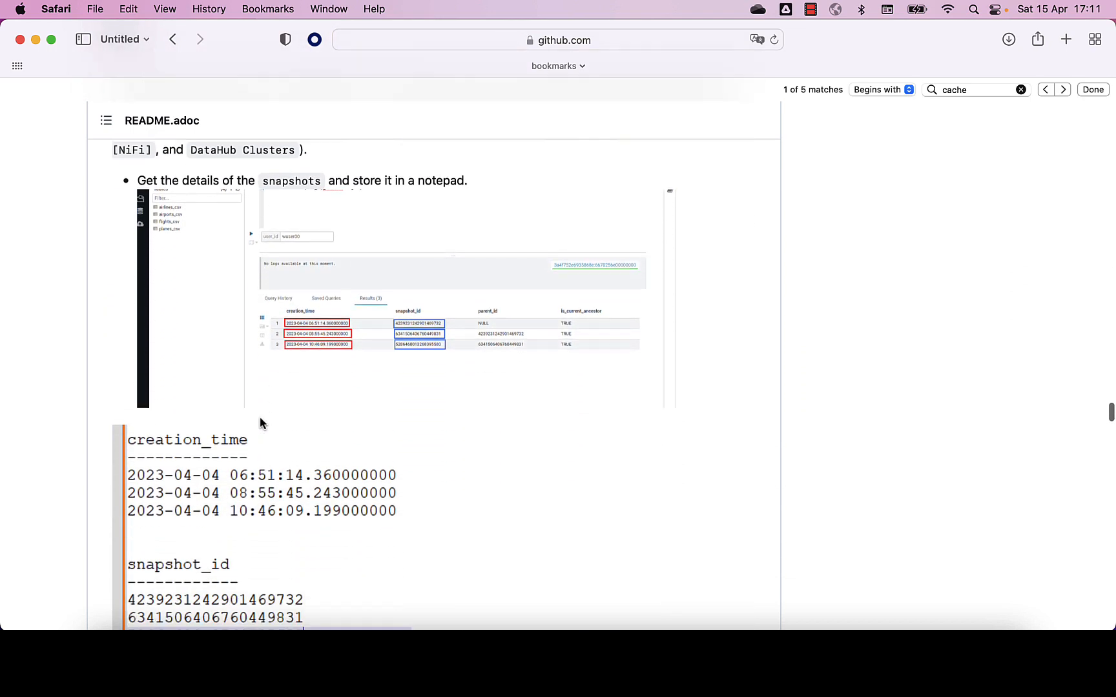
scroll(260, 418, down, 4)
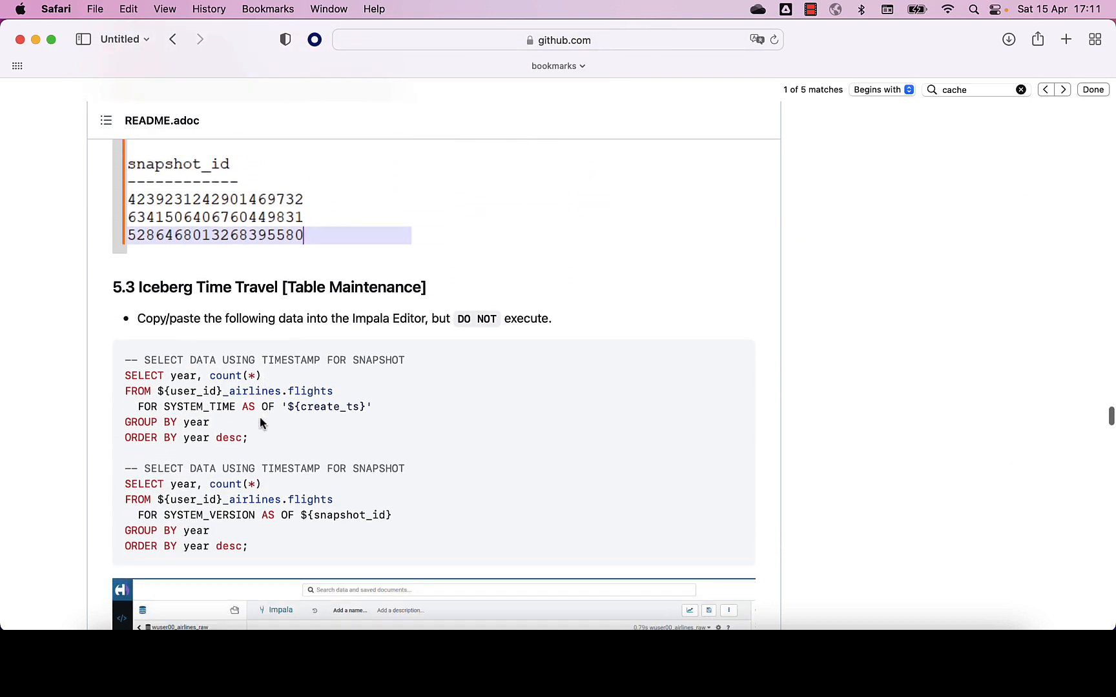
click(740, 364)
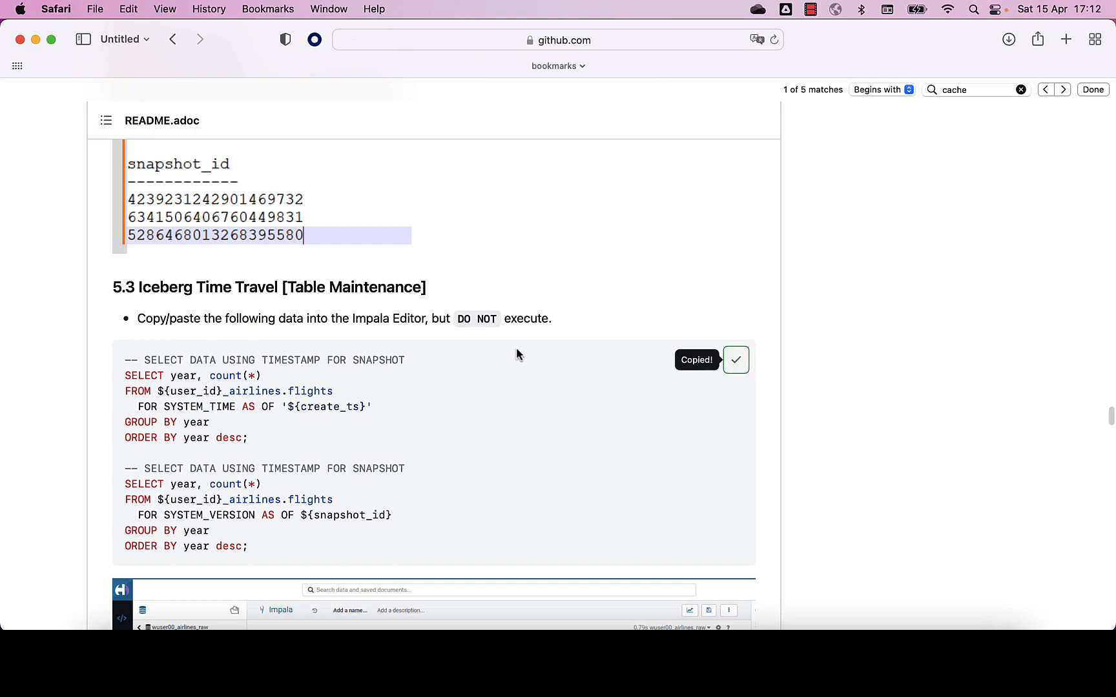
Back in Hue in Chrome, paste the two time travel queries below the DESCRIBE HISTORY statement in the Impala editor, separated by a blank line
key(super+Tab)
scroll(439, 188, up, 3)
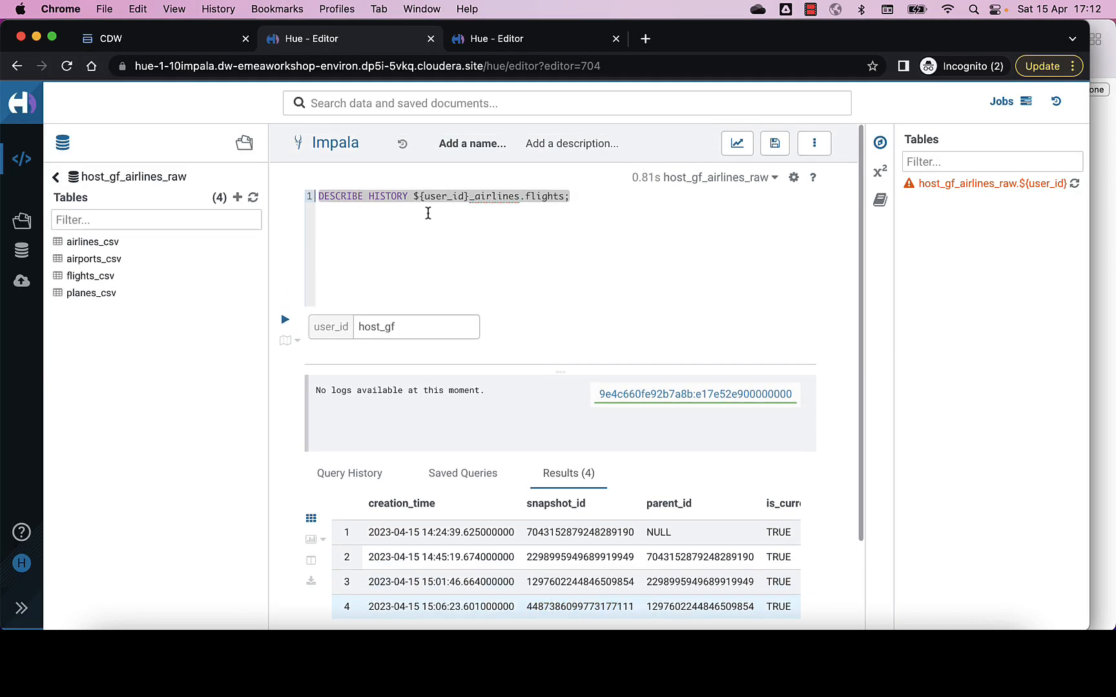
click(414, 238)
key(Return)
key(Return)
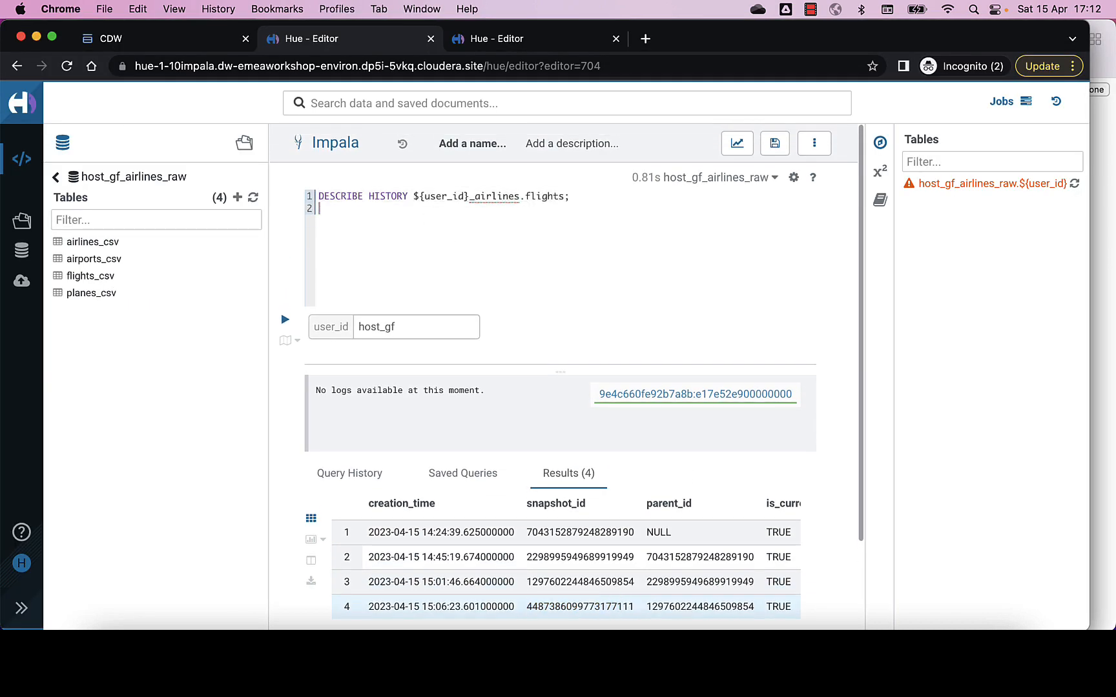
key(super+v)
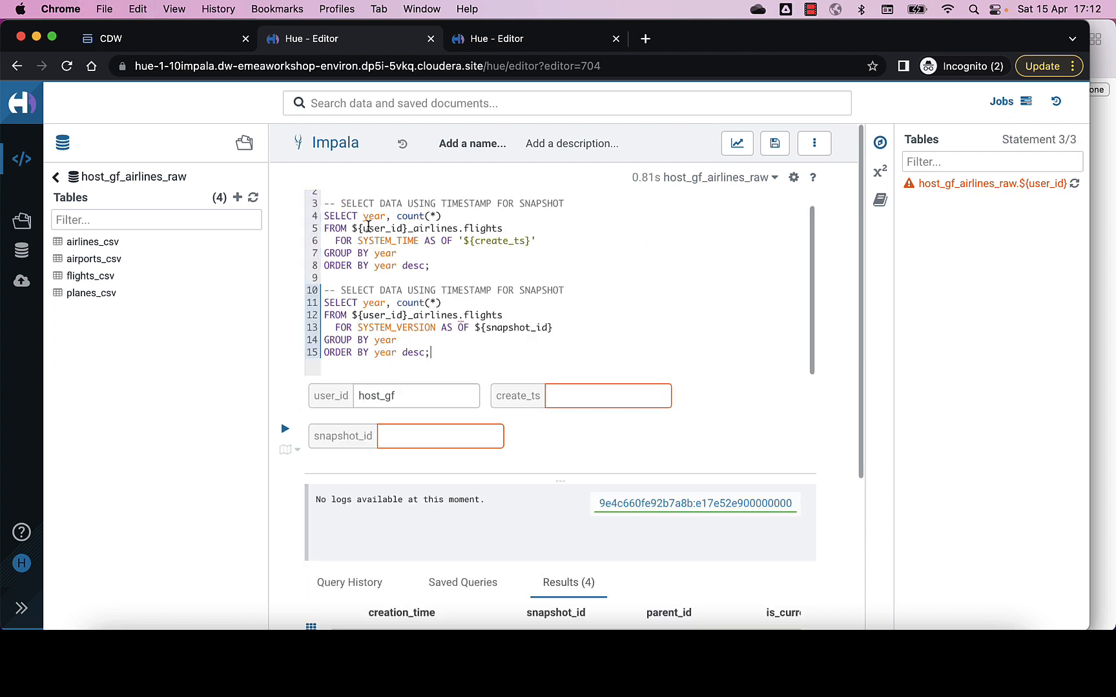
scroll(367, 229, up, 1)
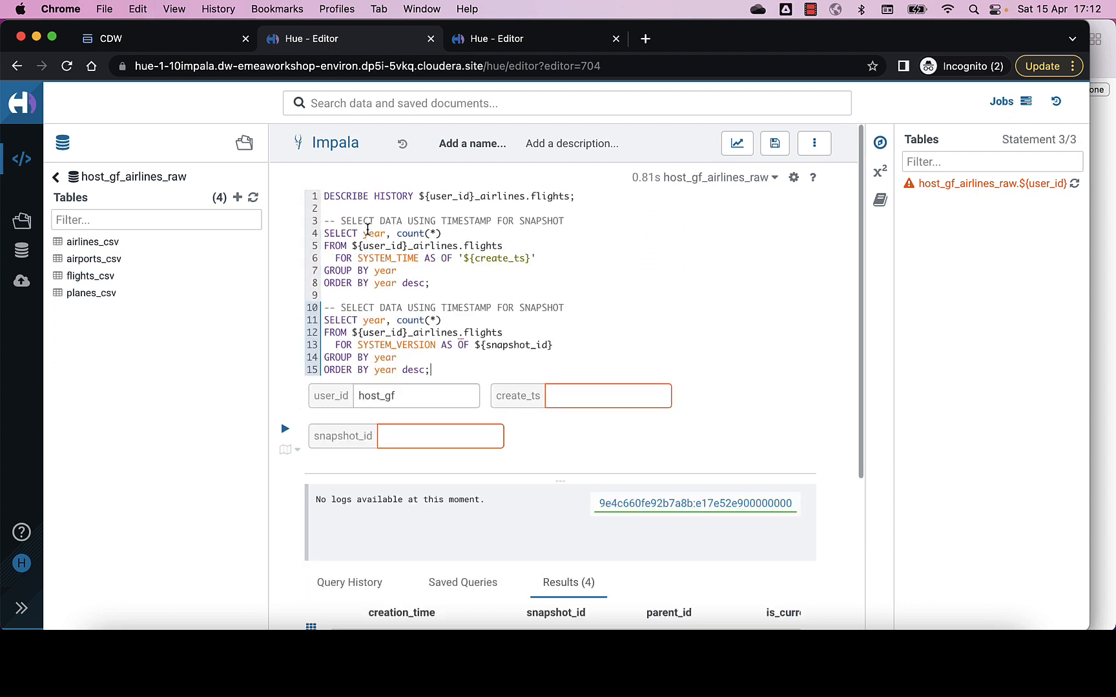
Highlight the FOR SYSTEM_TIME AS OF '${create_ts}' clause in the first time travel query to review it
click(343, 260)
drag(343, 260, 537, 258)
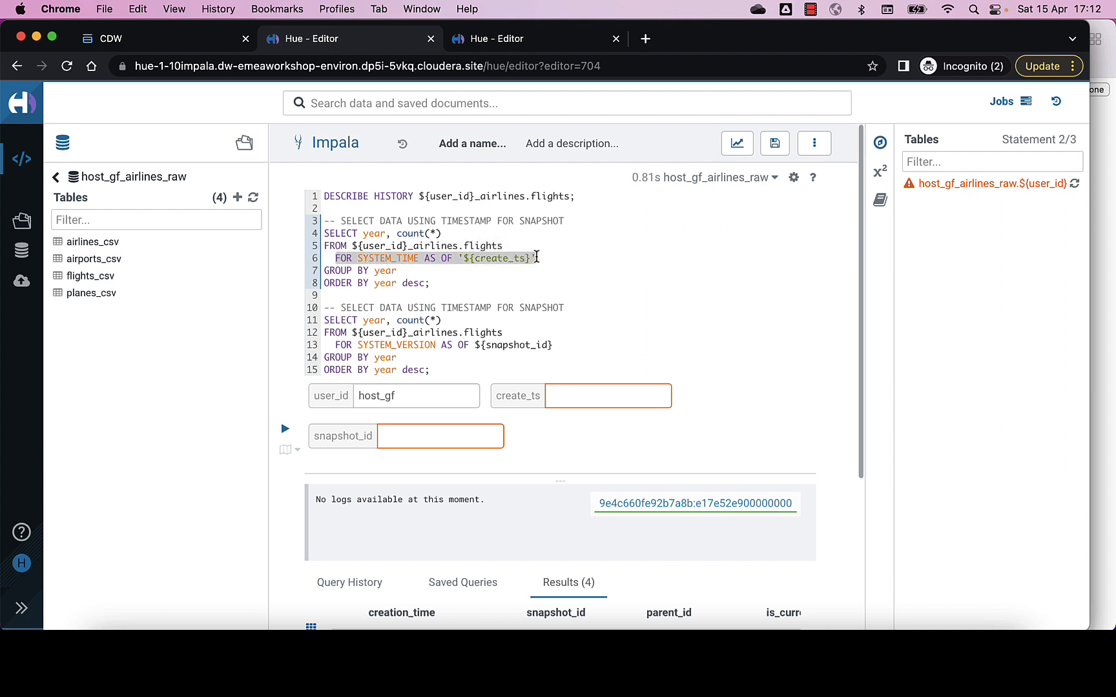
click(484, 262)
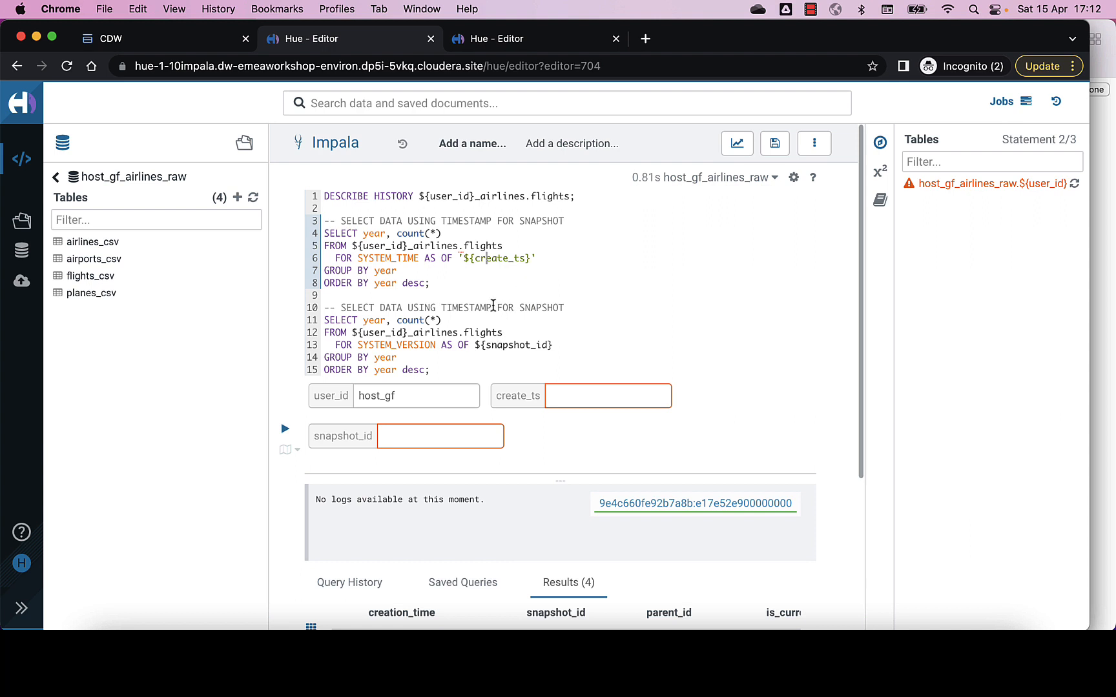
Run only the DESCRIBE HISTORY statement again to list the snapshots of the flights table
click(398, 198)
key(super+Return)
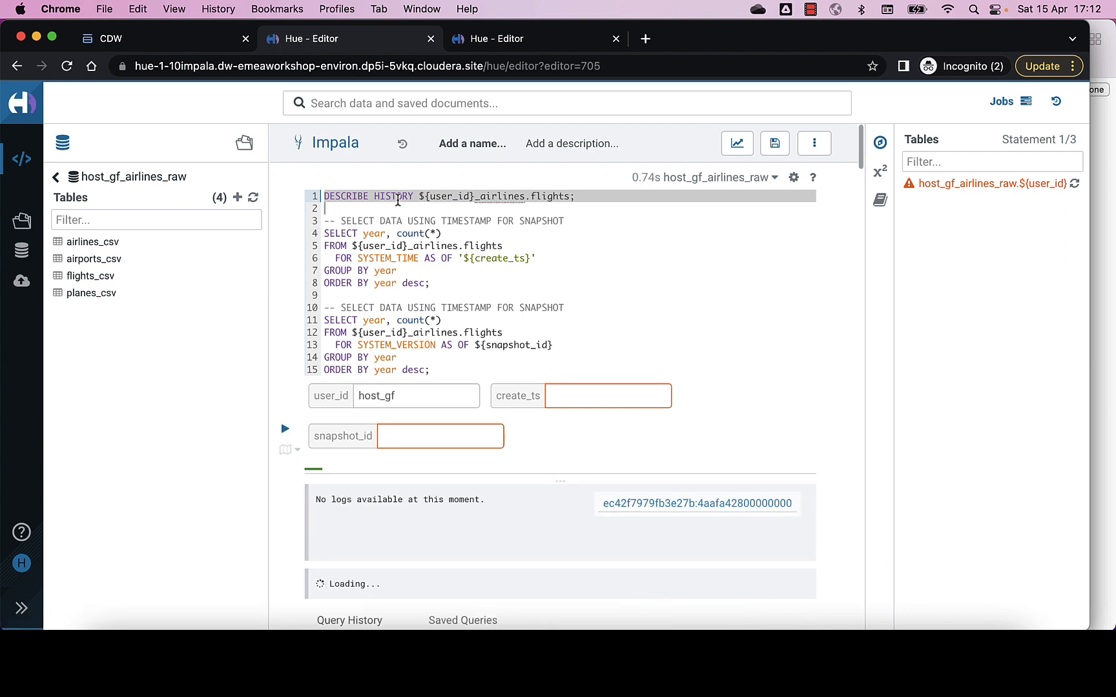
scroll(316, 448, down, 1)
scroll(316, 448, down, 3)
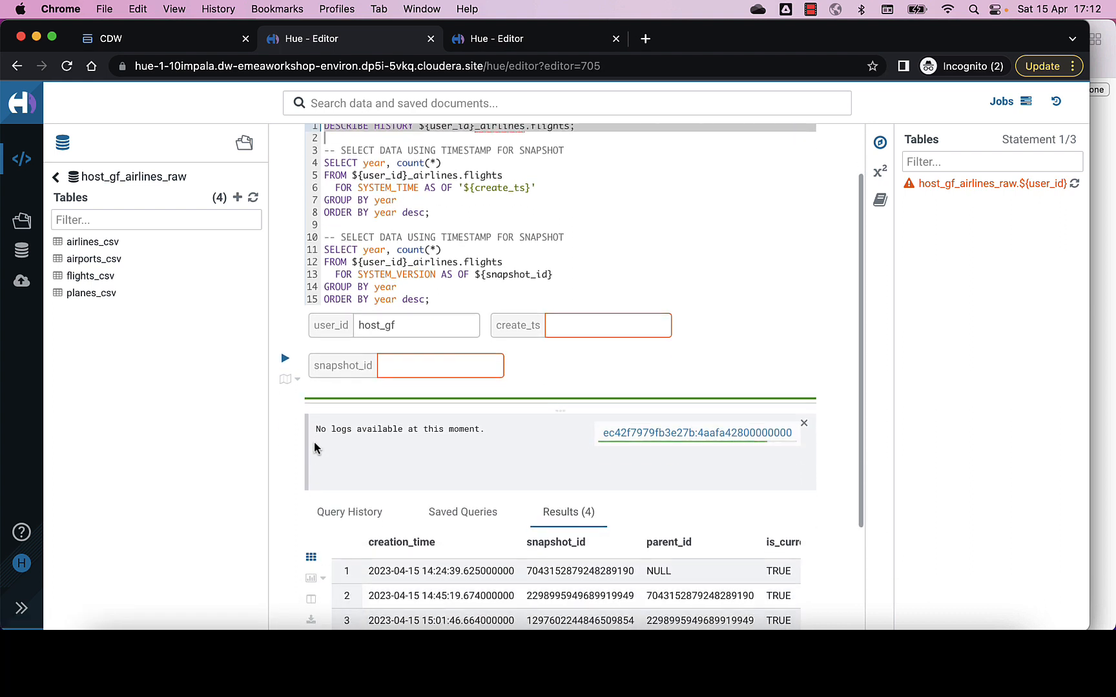
double_click(568, 571)
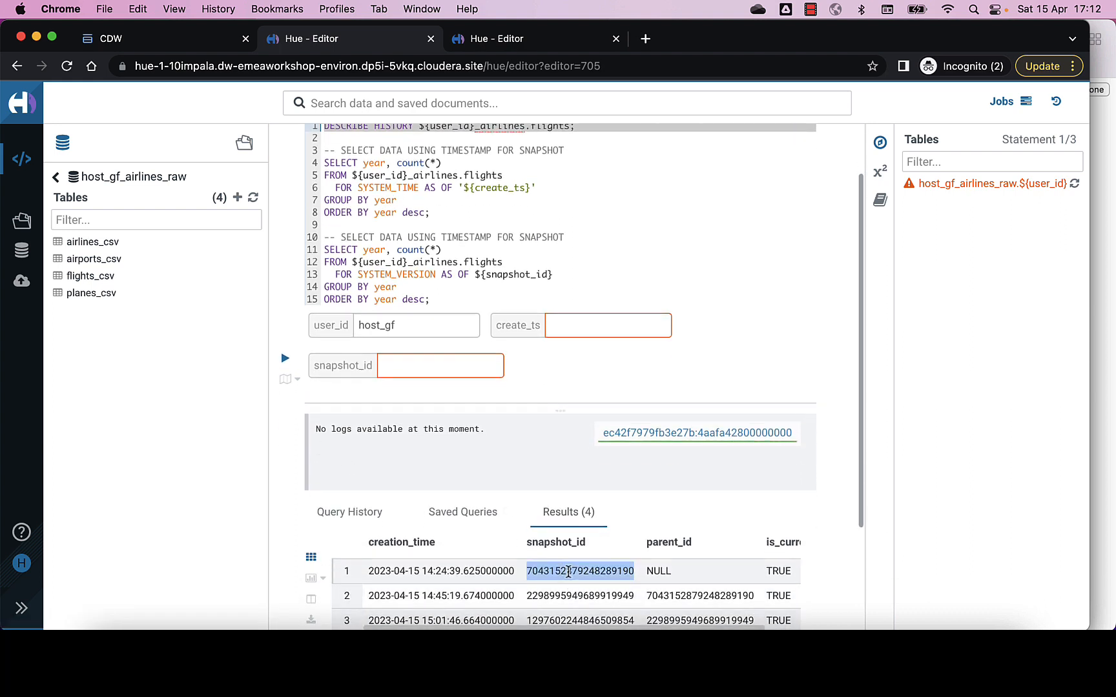
click(418, 369)
key(super+v)
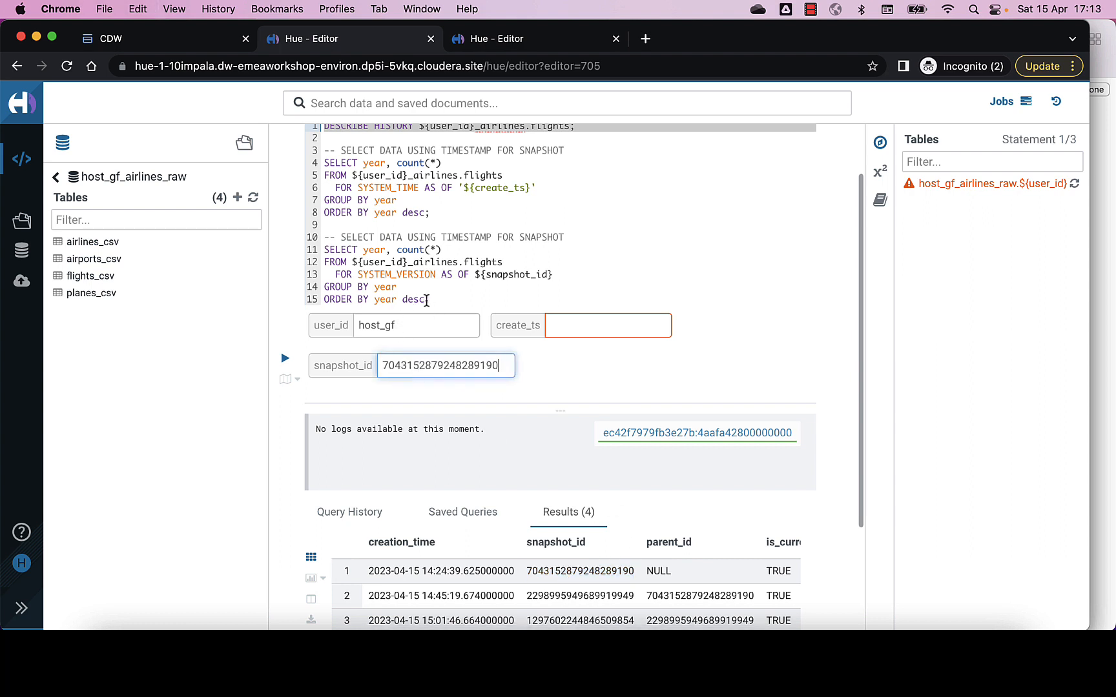
drag(427, 301, 314, 239)
key(super+Return)
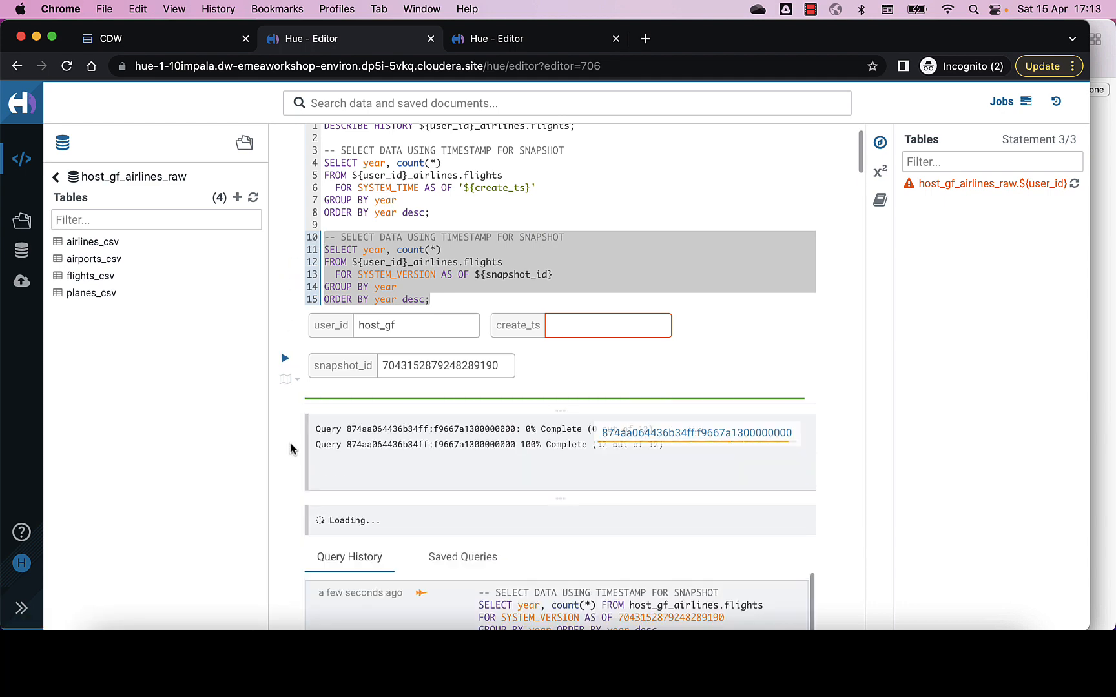
scroll(292, 449, down, 2)
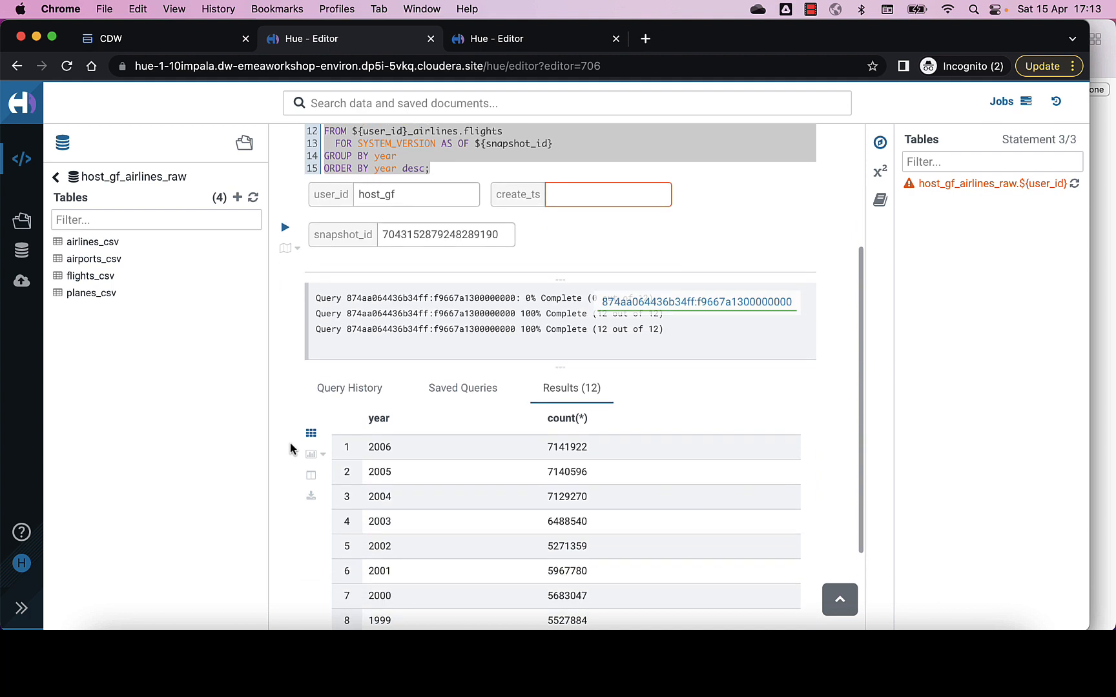
Rerun the DESCRIBE HISTORY statement alone to bring the snapshot list back in place of the yearly counts
scroll(288, 384, up, 3)
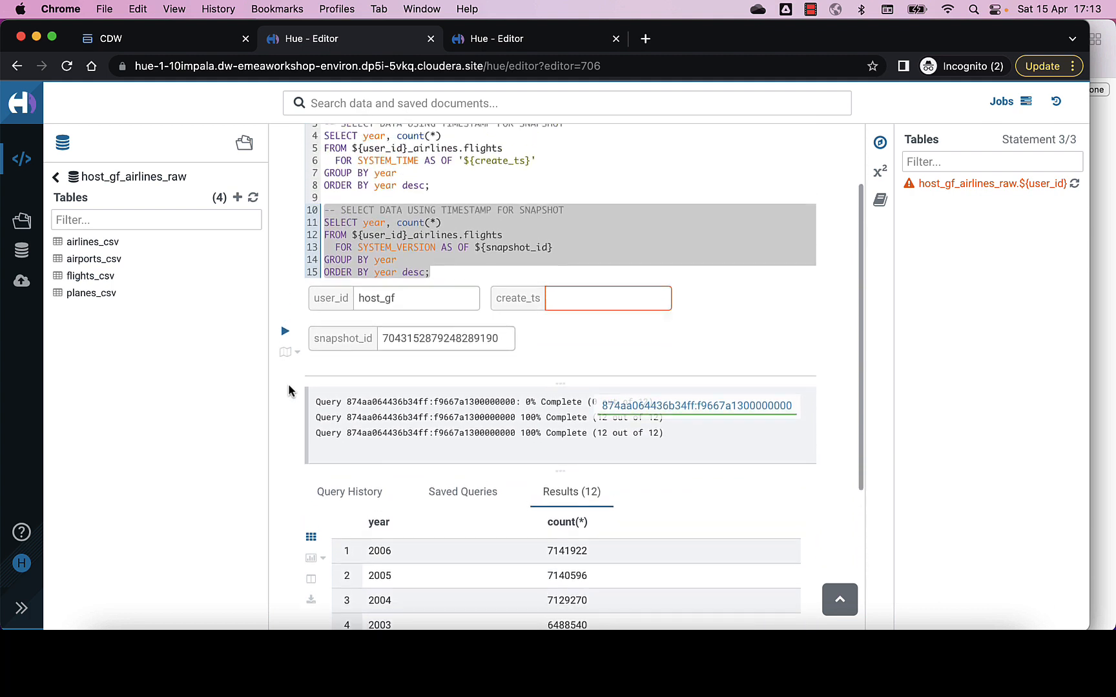
scroll(288, 391, up, 1)
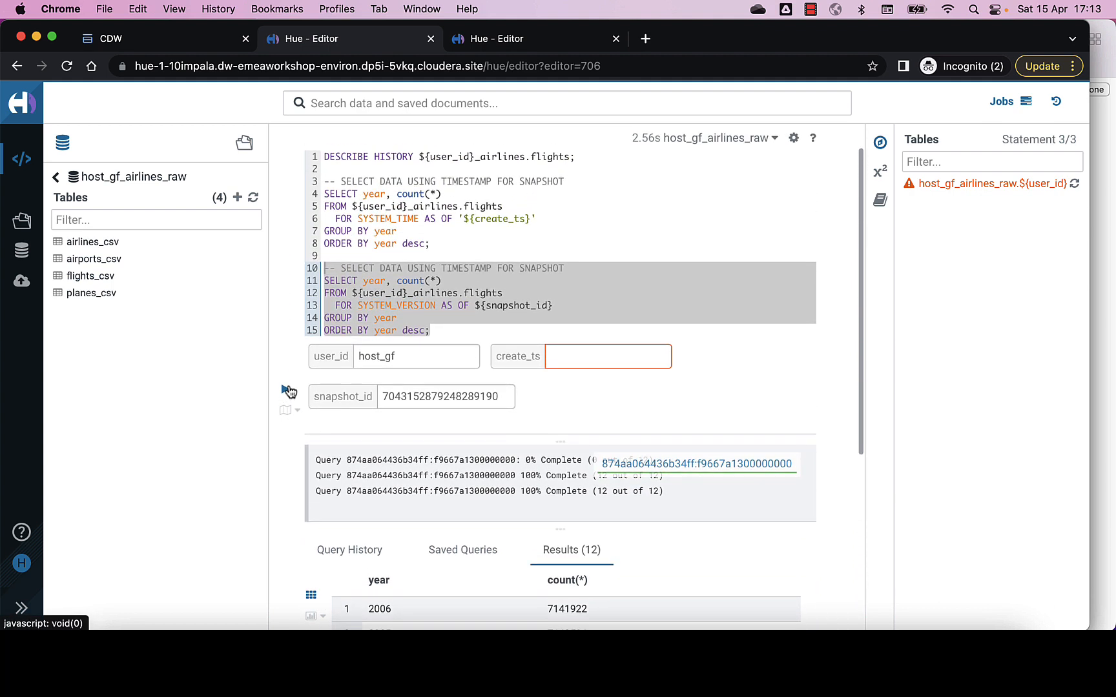
click(399, 157)
key(super+Return)
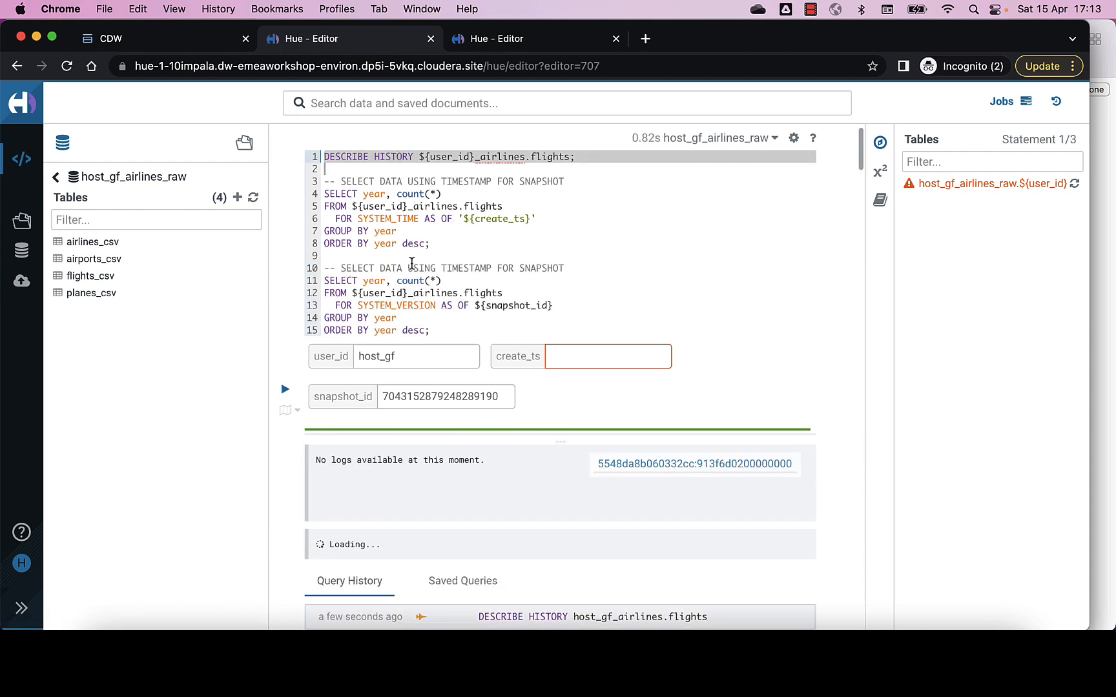
scroll(376, 474, down, 2)
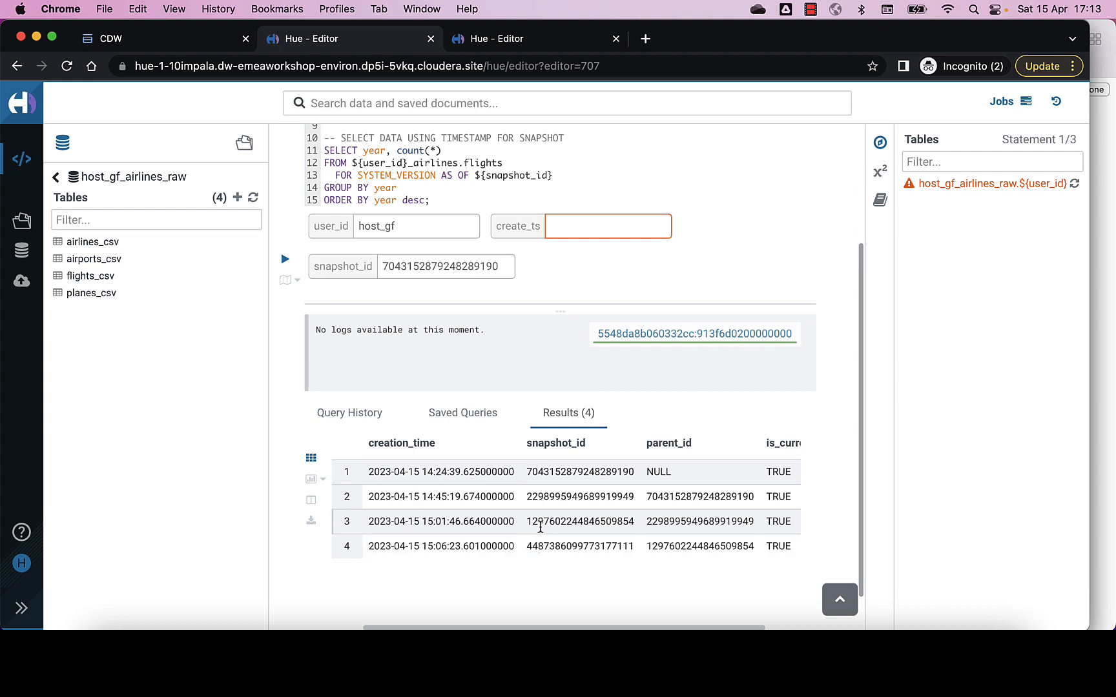
double_click(546, 519)
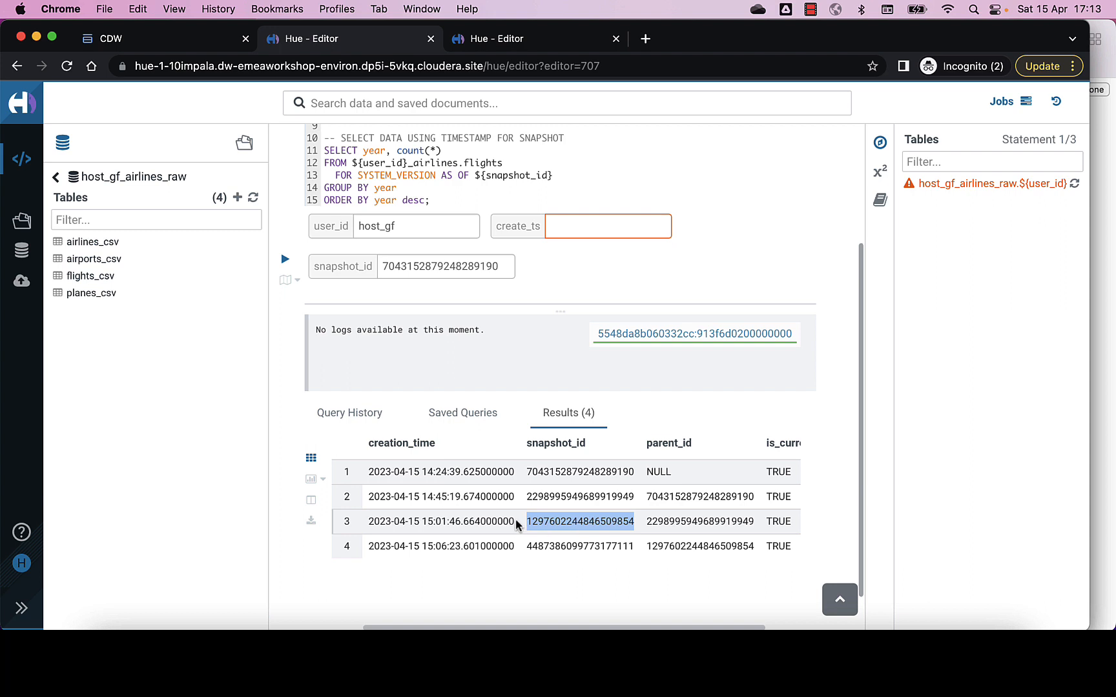
drag(516, 520, 368, 516)
key(super+c)
scroll(414, 490, up, 4)
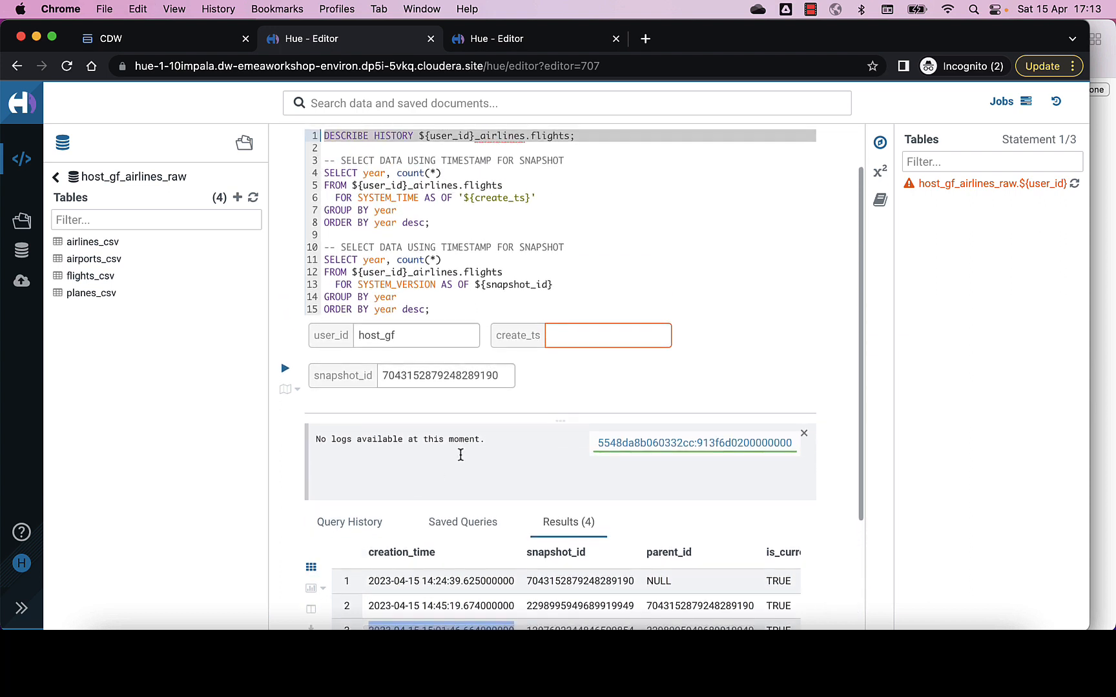
click(568, 334)
key(super+v)
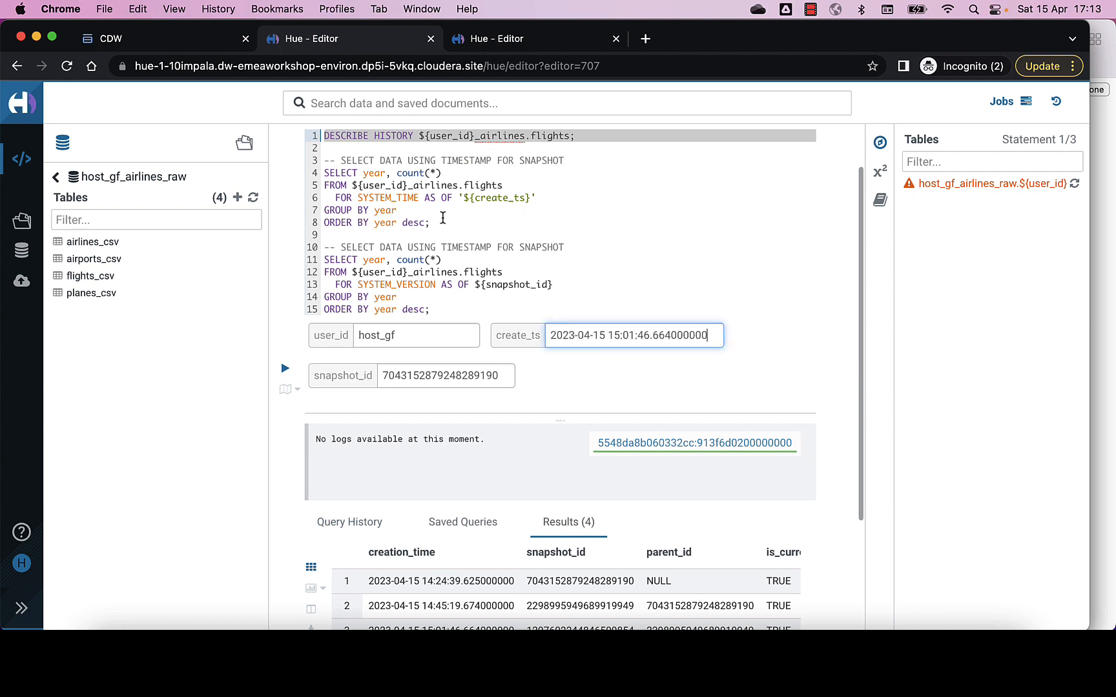
drag(442, 222, 315, 161)
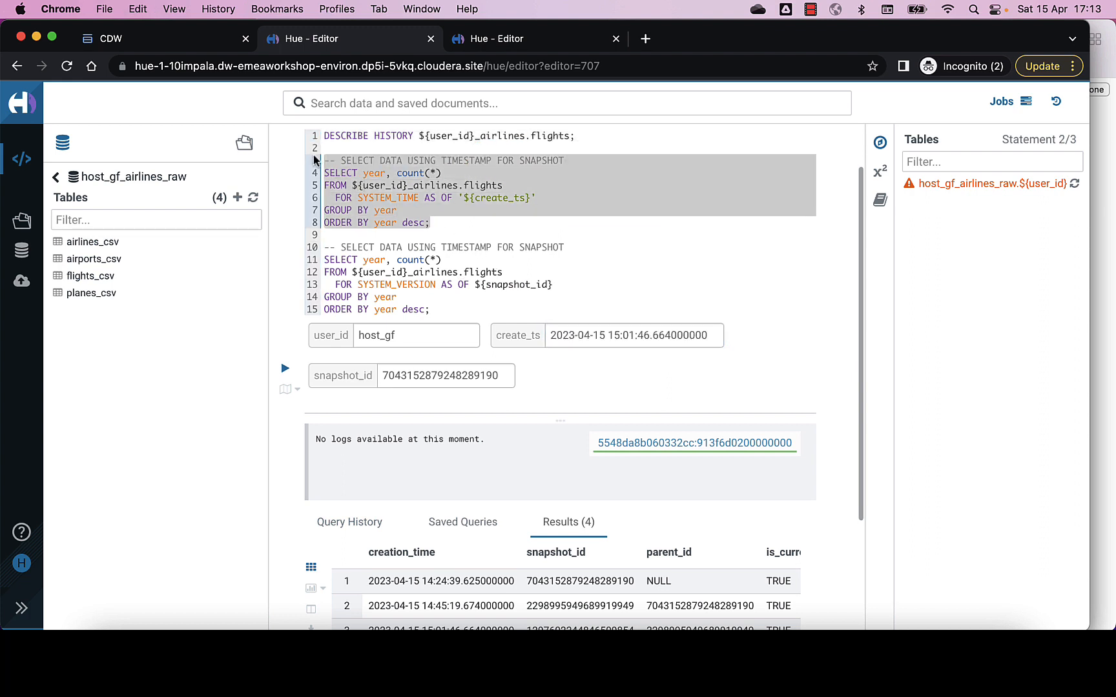
key(super+Return)
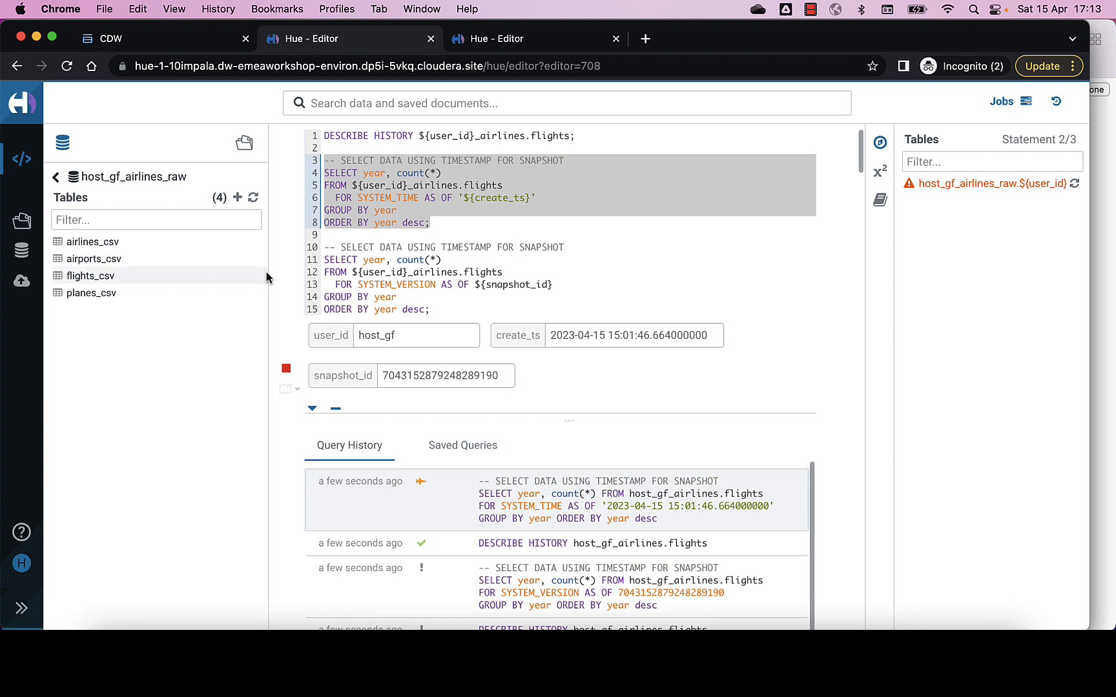
Comment out the FOR SYSTEM_TIME AS OF '${create_ts}' line in the first yearly count query
scroll(292, 402, down, 2)
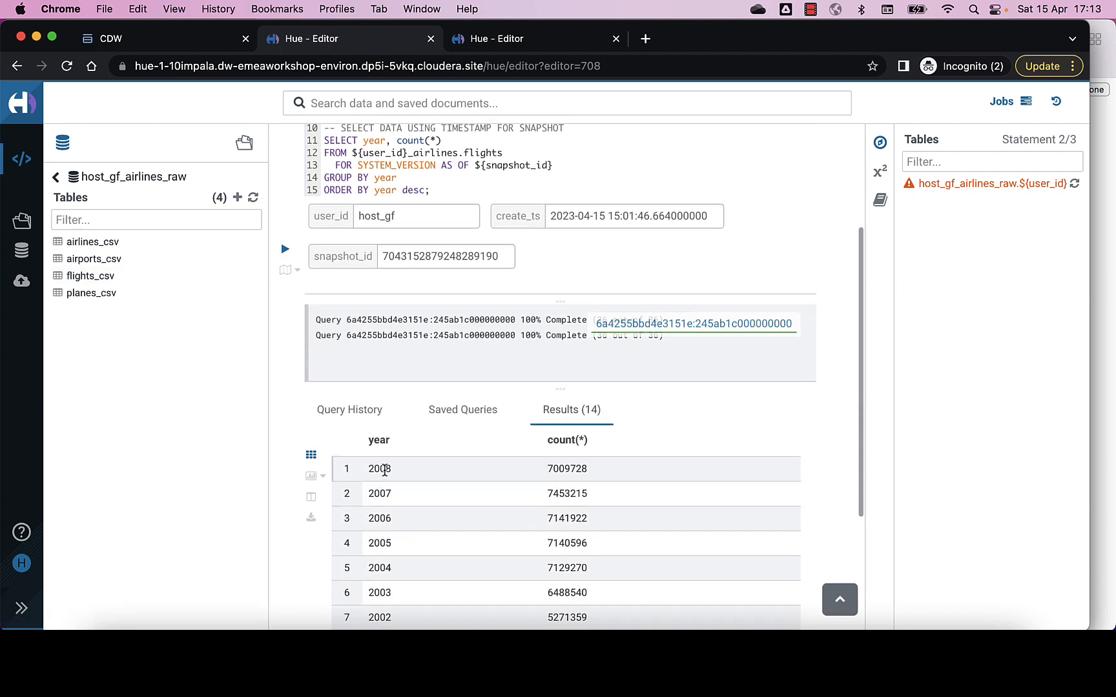
scroll(382, 473, down, 3)
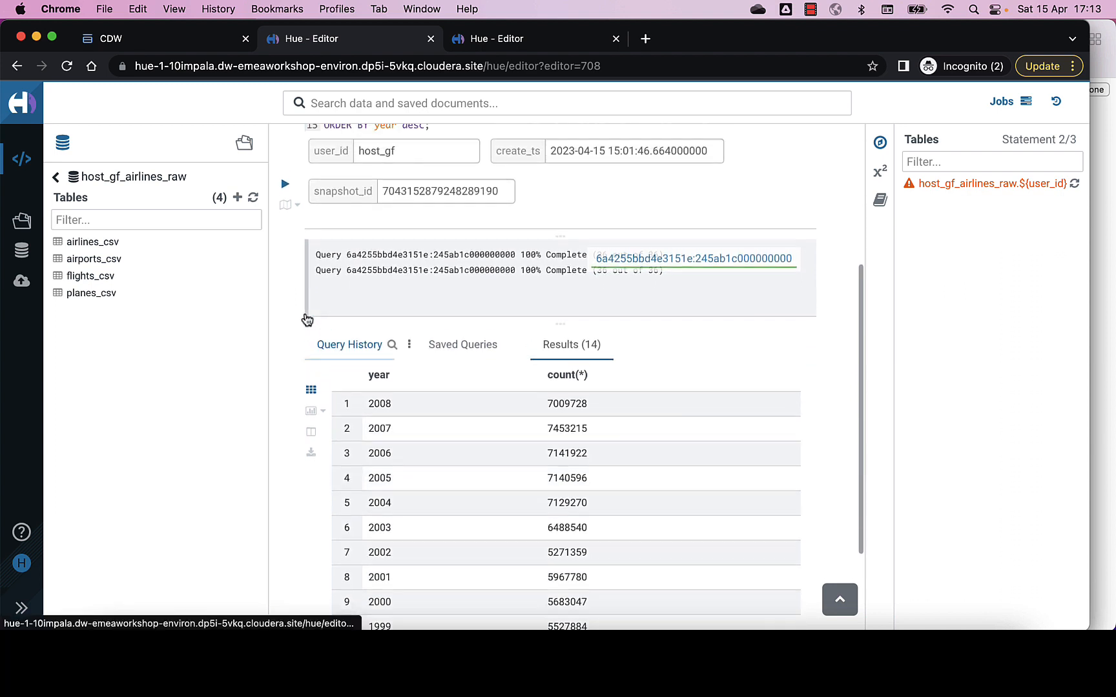
scroll(305, 318, up, 5)
scroll(305, 318, up, 3)
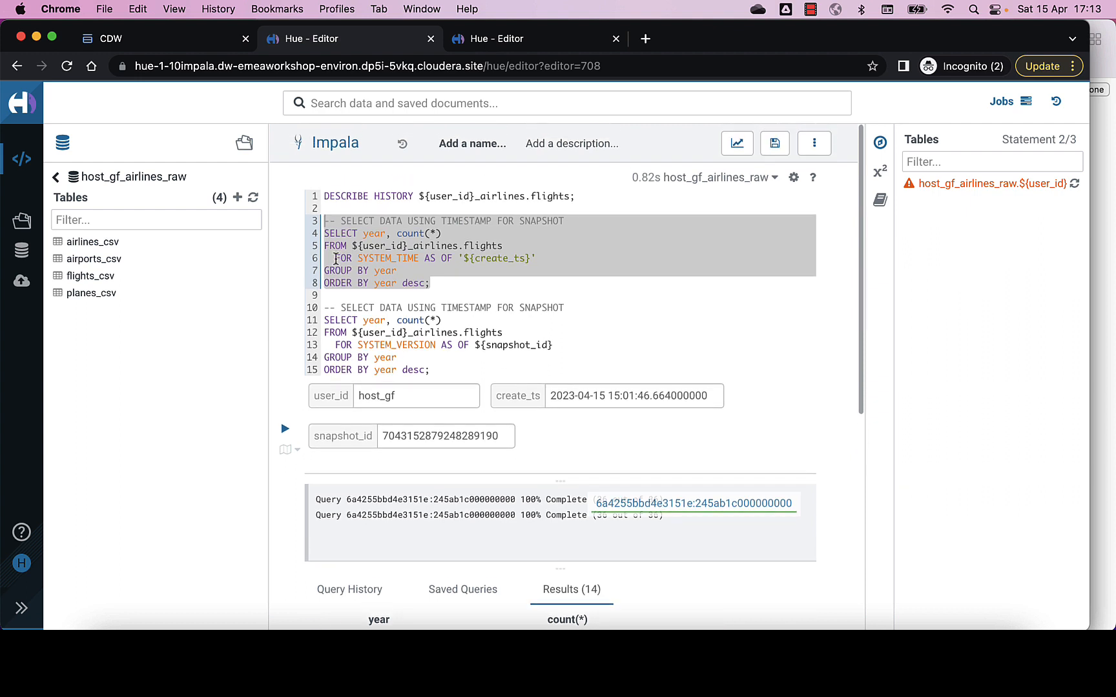
click(335, 258)
text(--)
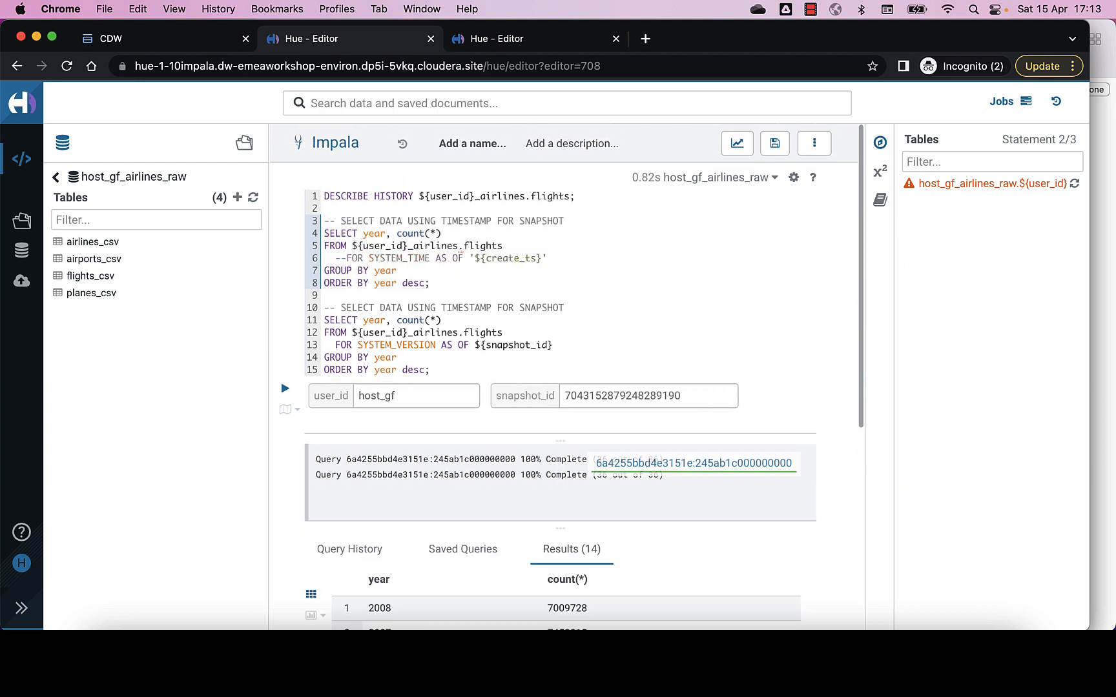
Run only the first yearly count query, from its SELECT line to ORDER BY, against the current flights table
key(Up)
key(Up)
key(Left)
key(Left)
key(Left)
key(Left)
key(shift+Down)
key(shift+Down)
key(shift+Down)
key(shift+Down)
key(shift+Down)
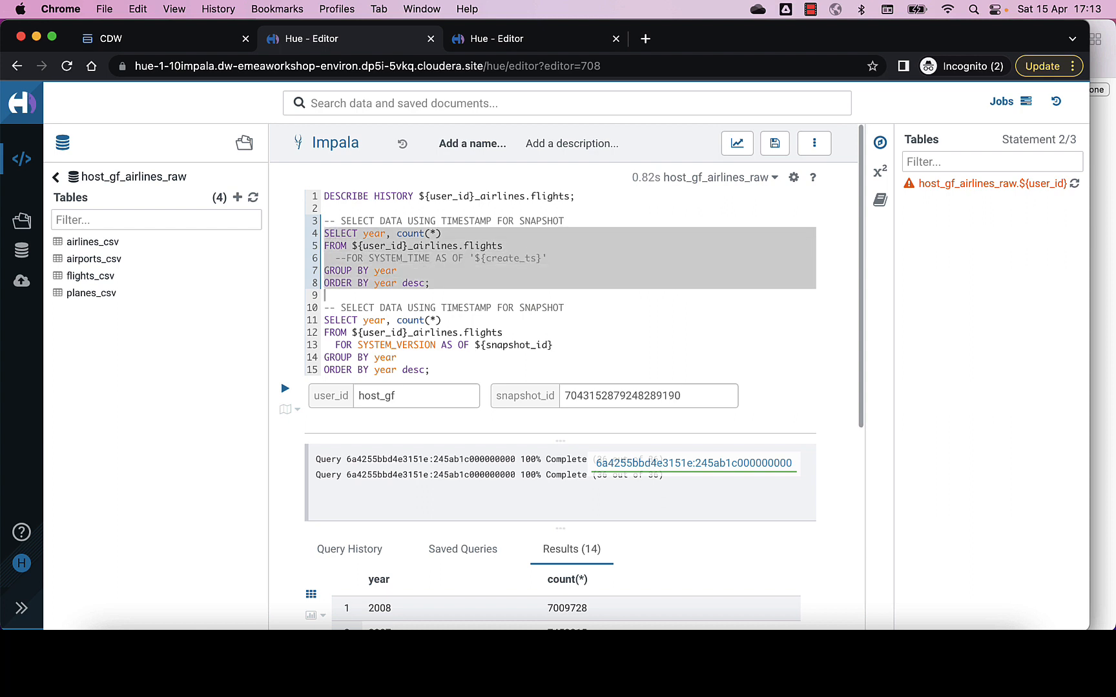
key(super+Return)
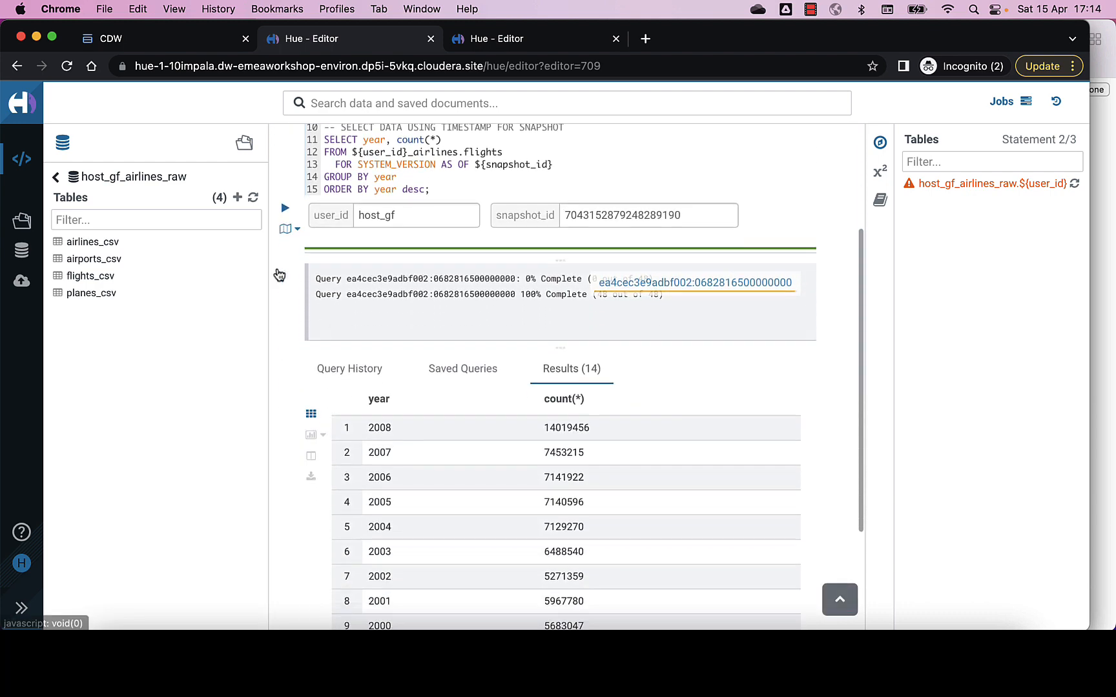
scroll(279, 275, down, 1)
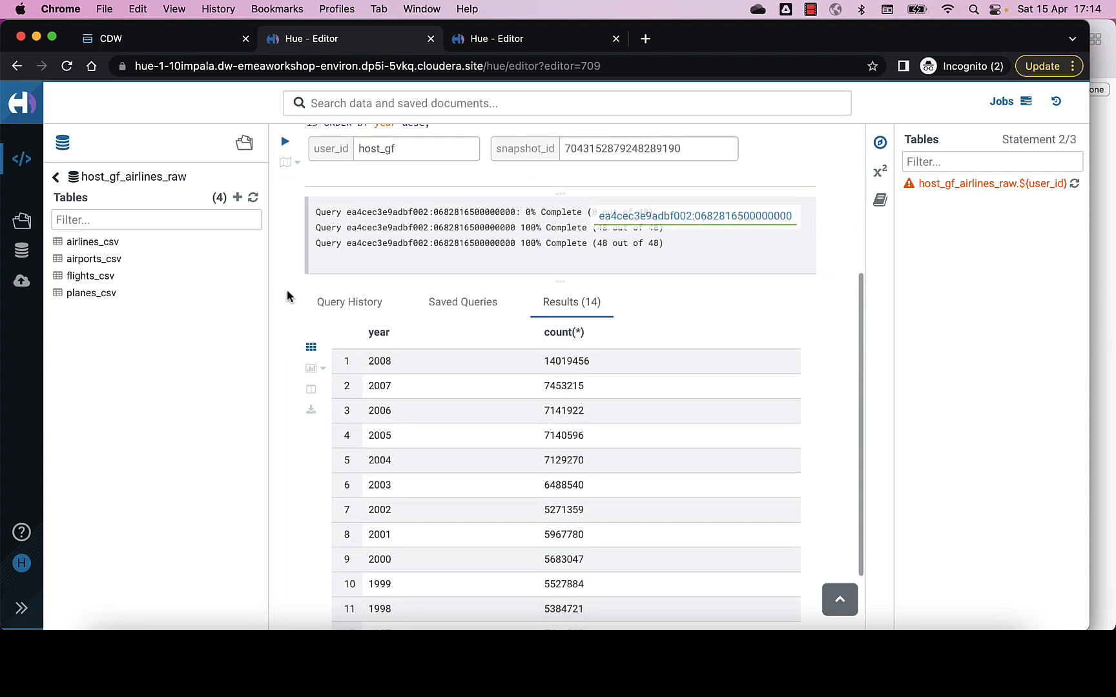
Run only the DESCRIBE HISTORY statement to list the flights table's snapshots below the editor
scroll(286, 290, up, 4)
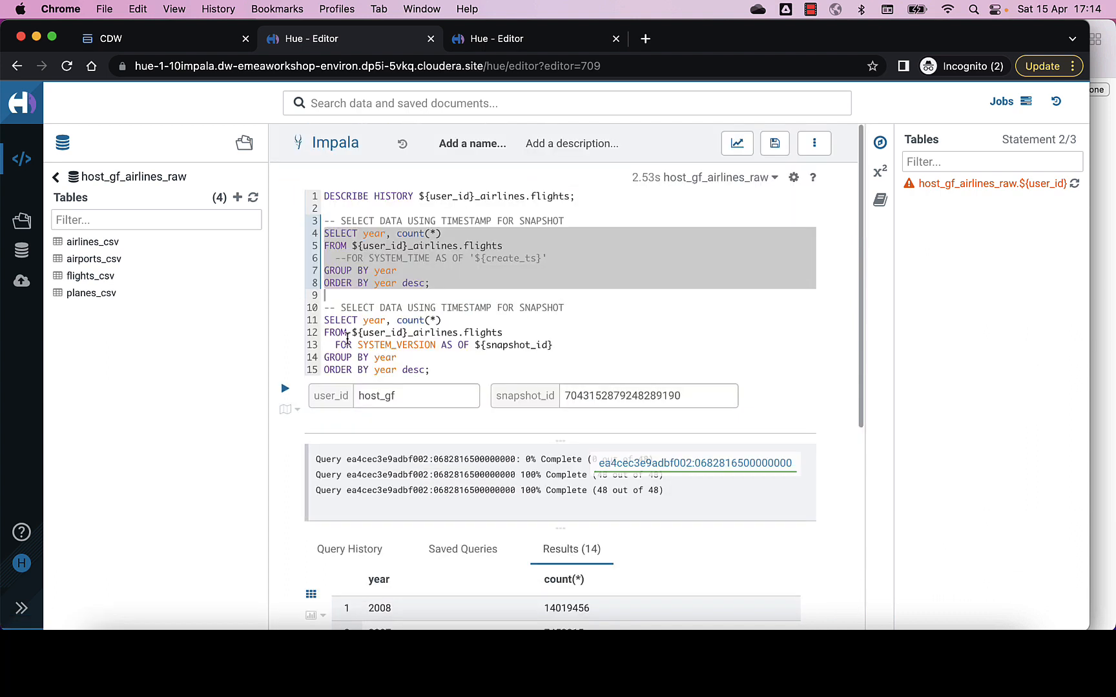
click(345, 195)
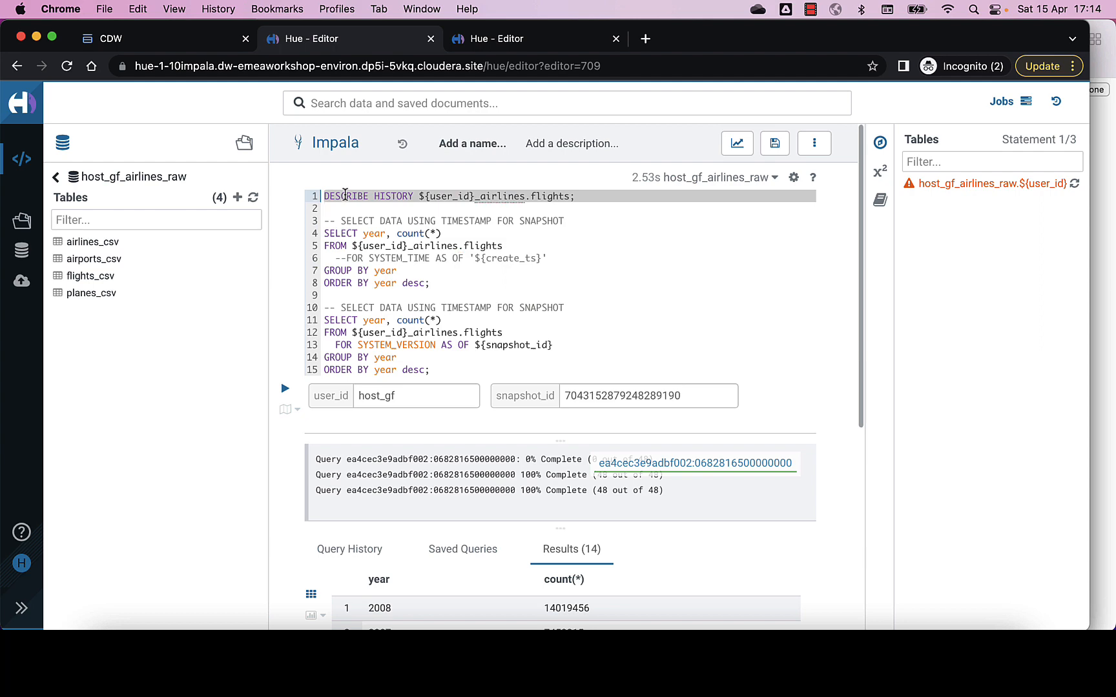
key(ctrl+Return)
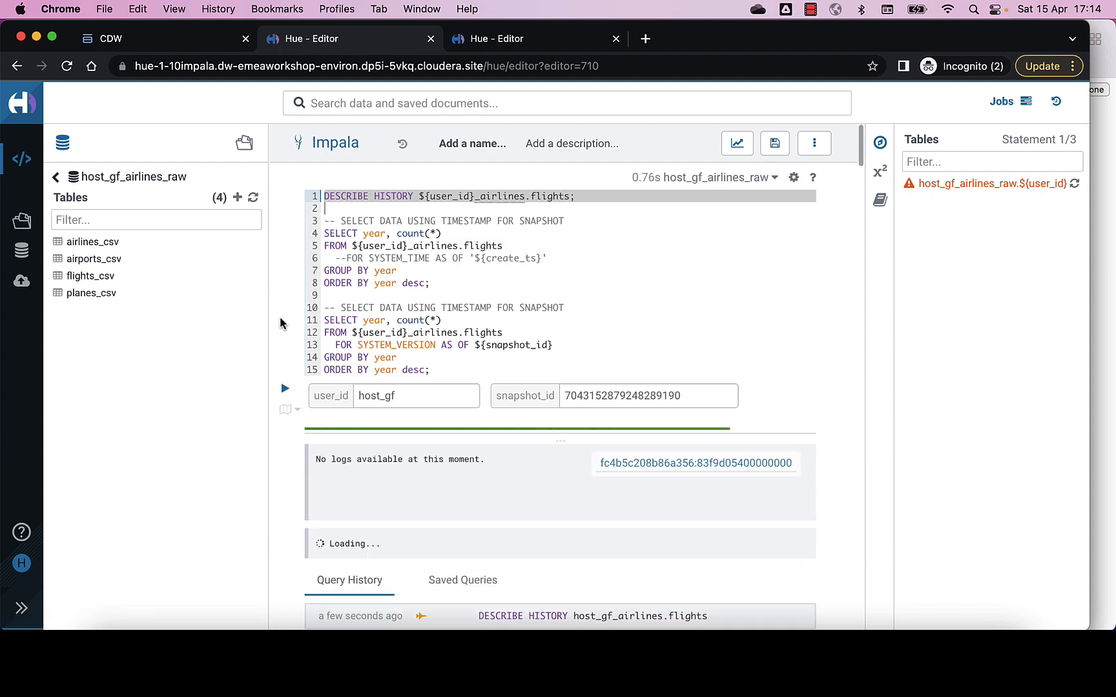
scroll(282, 349, down, 2)
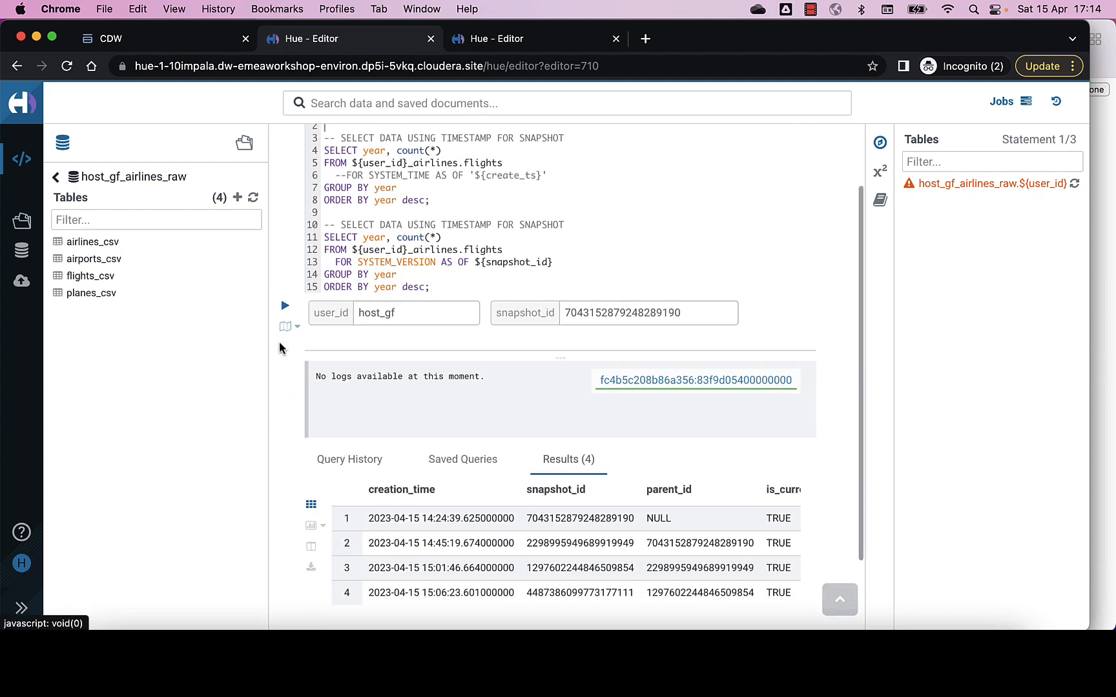
scroll(279, 342, down, 1)
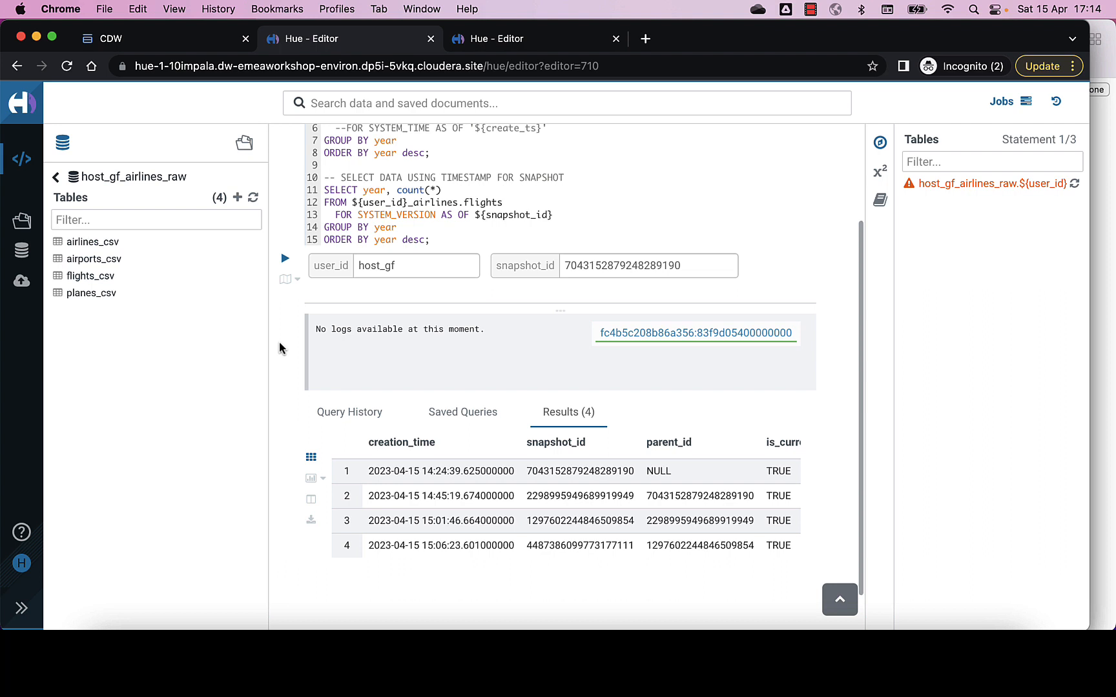
Switch to the README in Safari and examine the section 5.4 rollback command, including its snapshot_id parameter and target table
key(super+Tab)
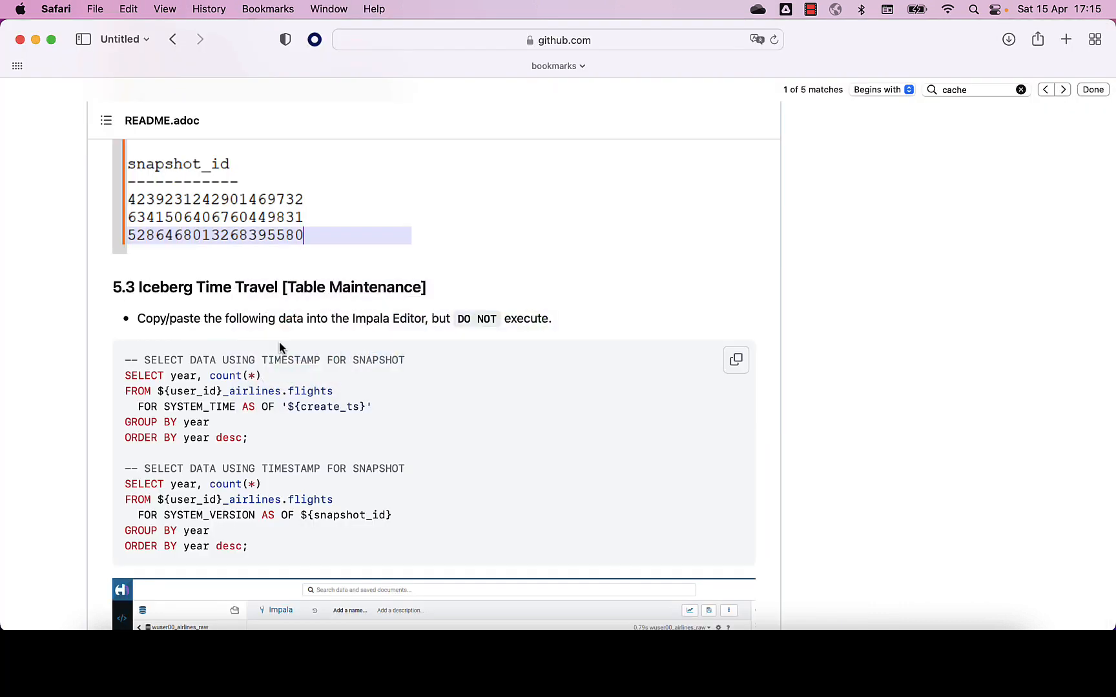
scroll(280, 348, down, 3)
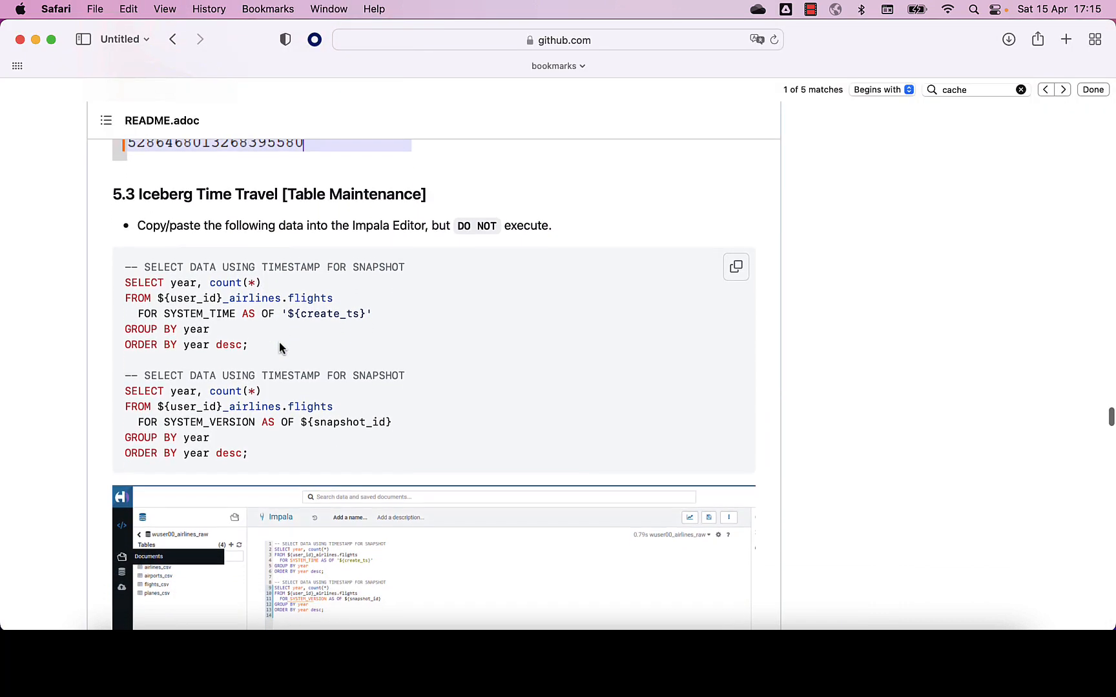
scroll(279, 348, down, 15)
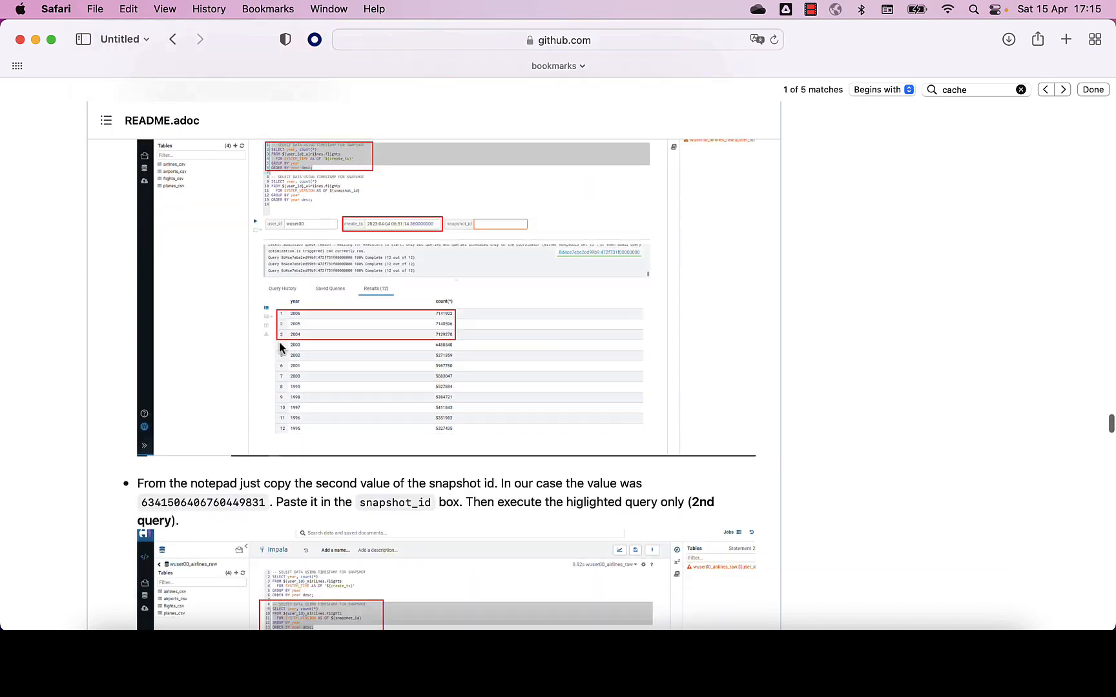
scroll(279, 347, down, 20)
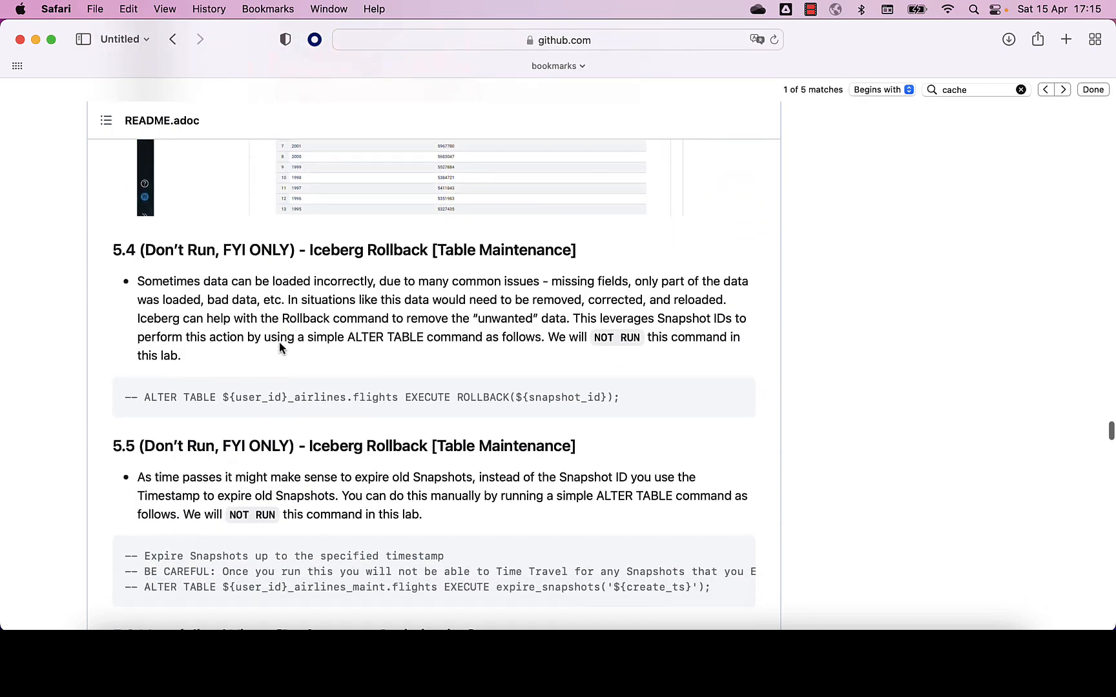
scroll(278, 347, down, 2)
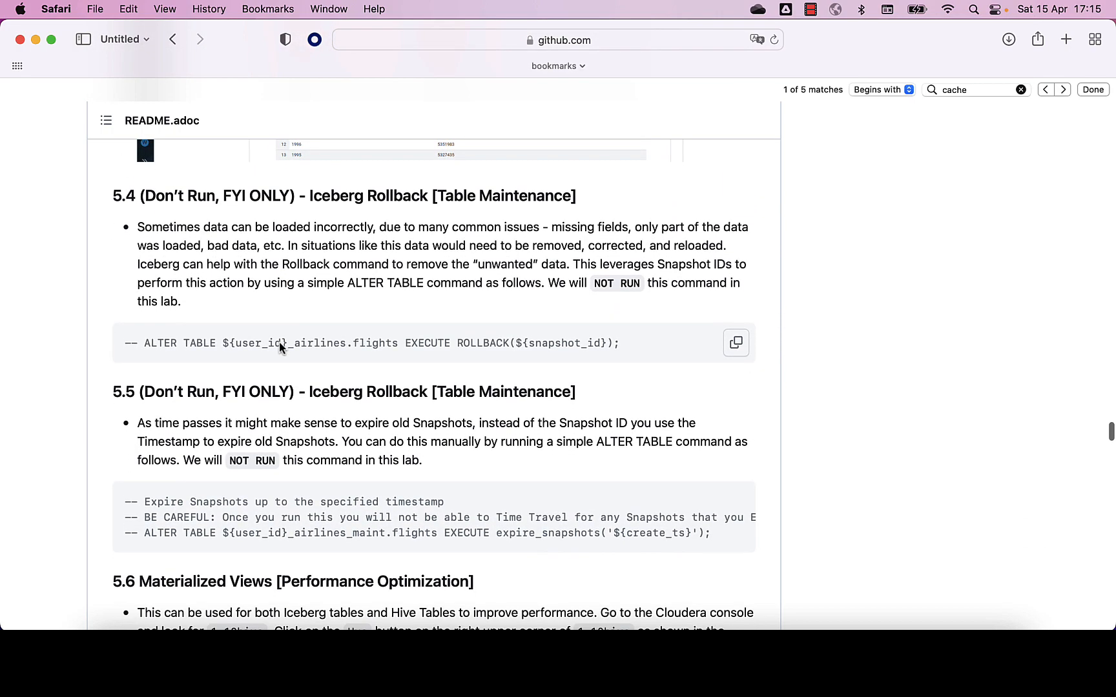
scroll(279, 341, down, 2)
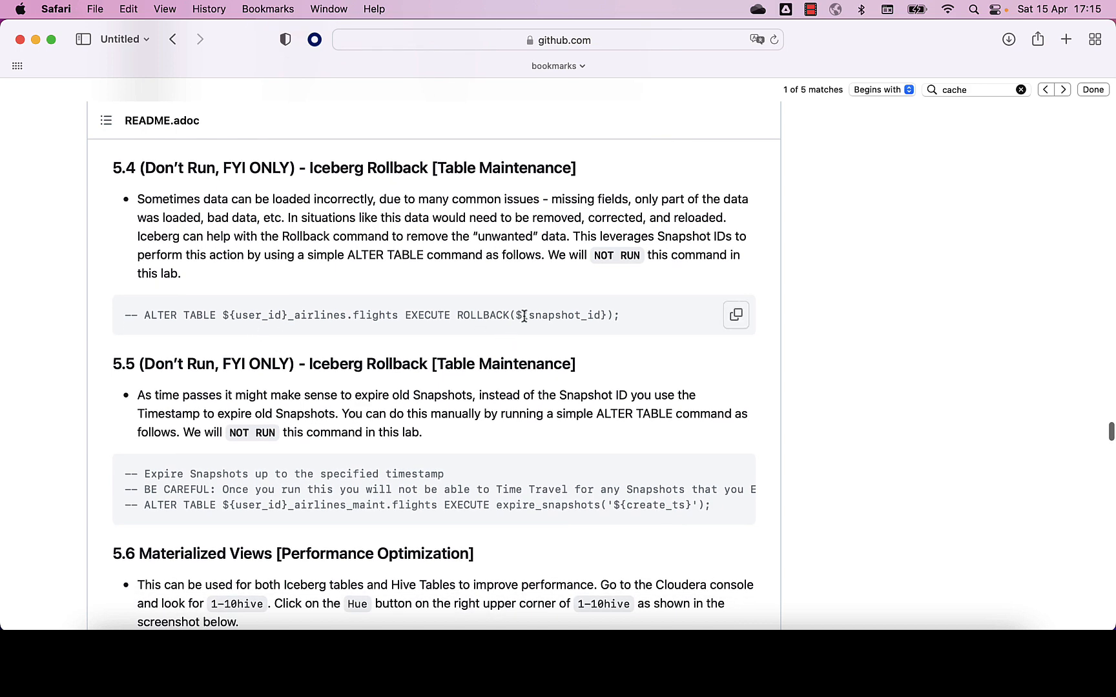
drag(525, 316, 601, 318)
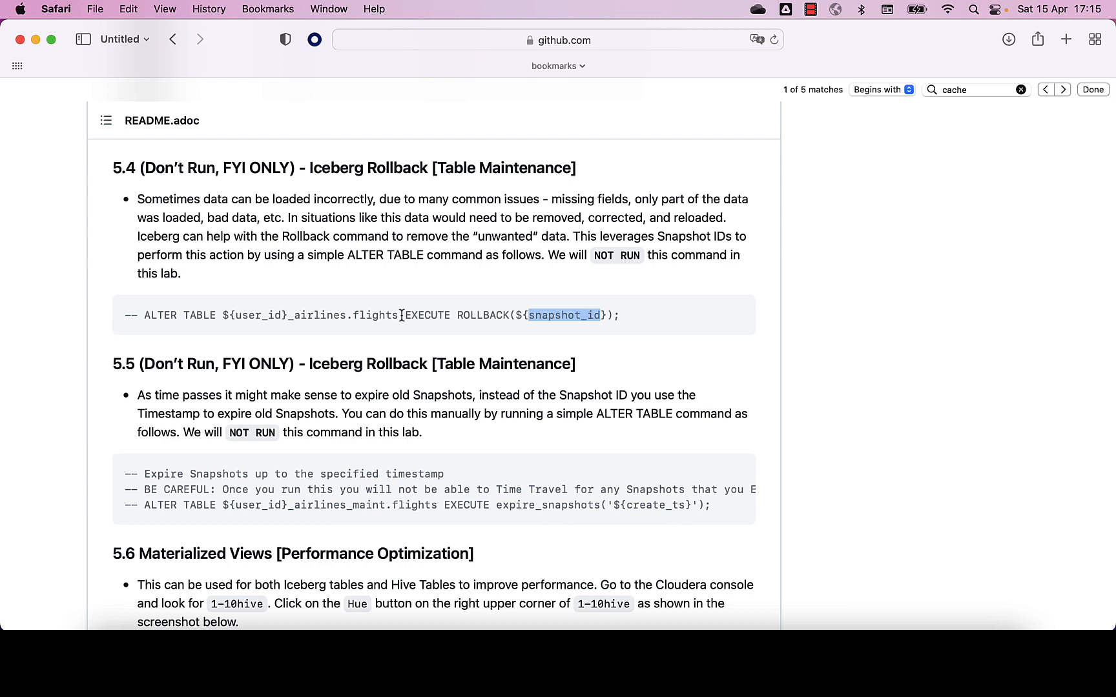
drag(398, 317, 509, 316)
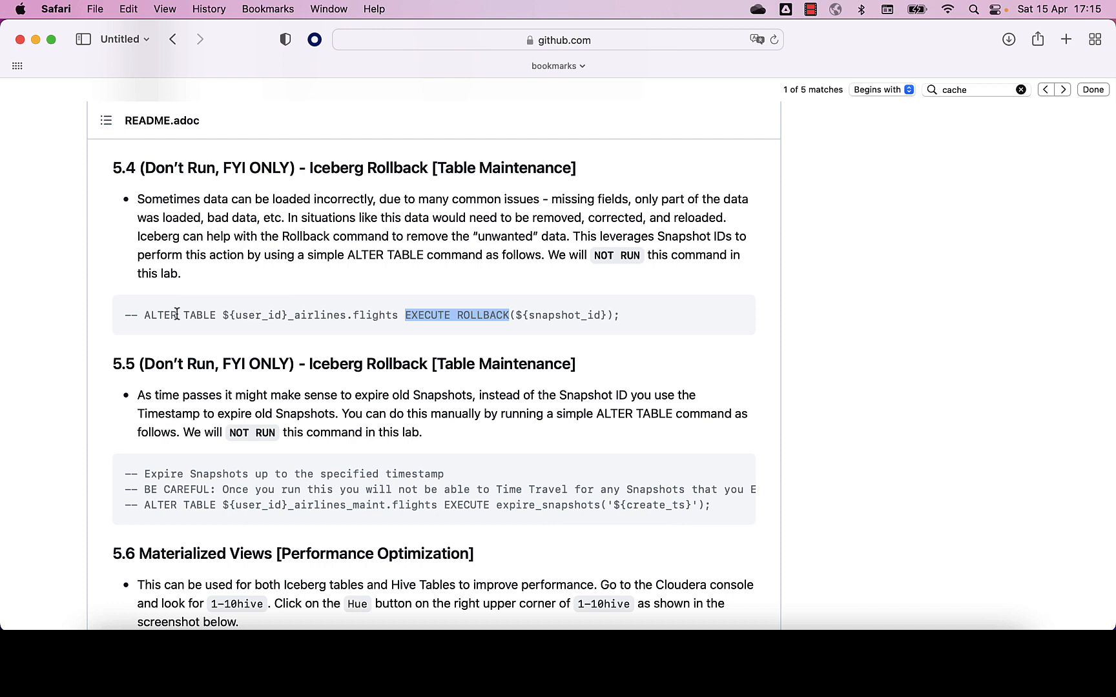
double_click(369, 317)
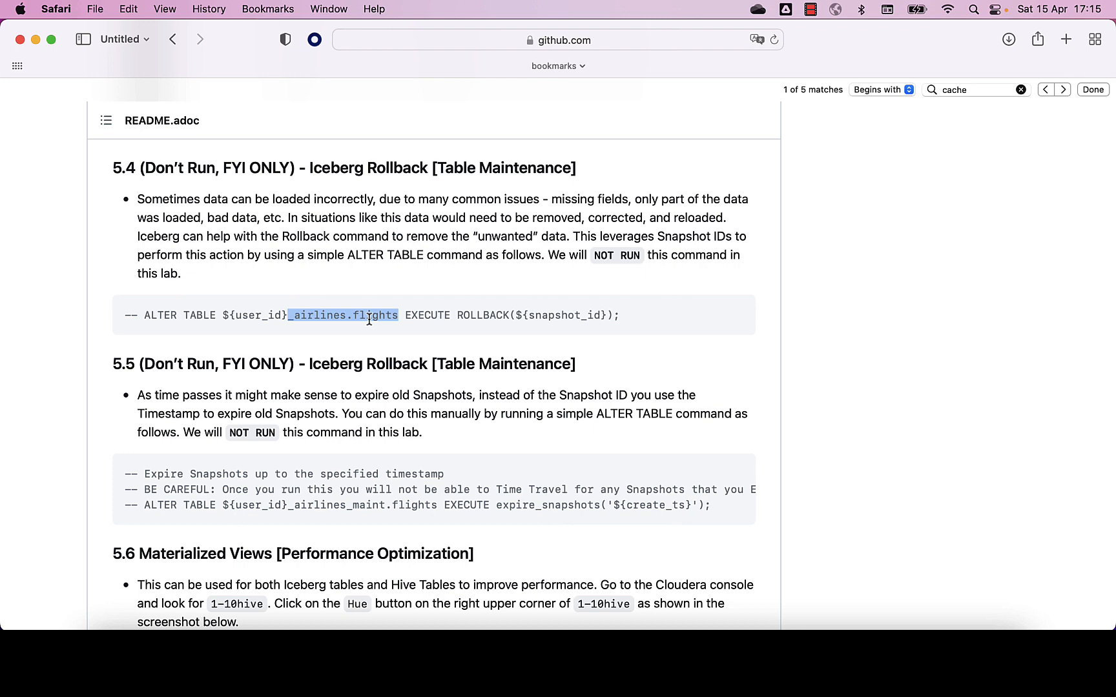
Copy the README's section 5.6 SQL block that creates, loads and queries the airlines table for the materialized views exercise
scroll(369, 321, down, 1)
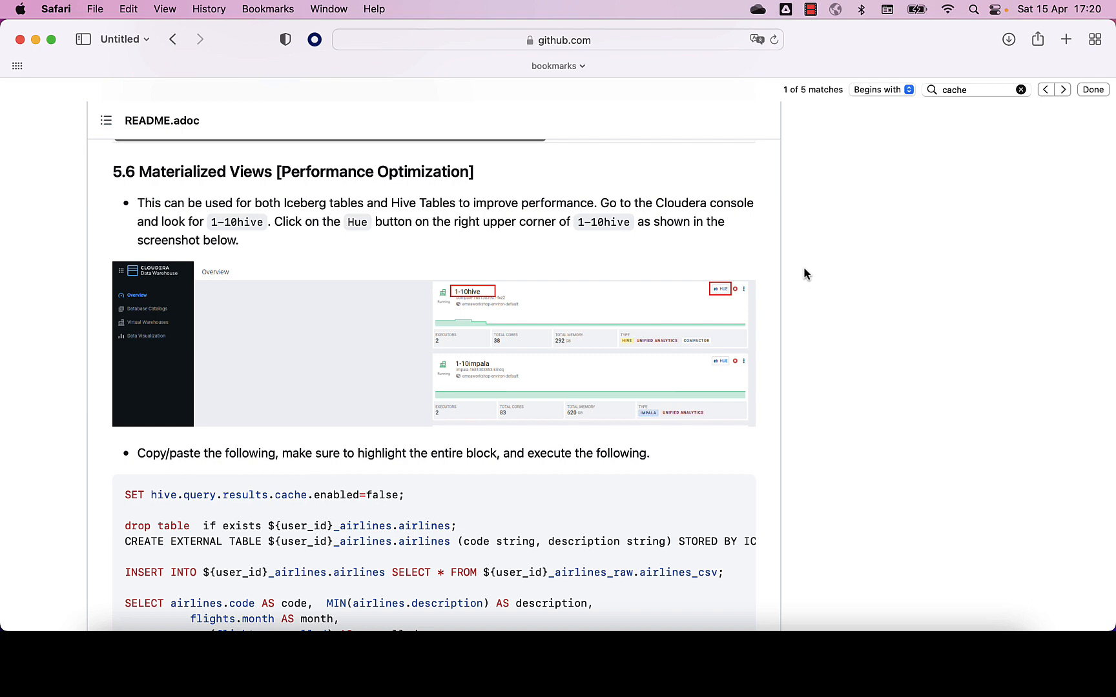
scroll(804, 273, up, 2)
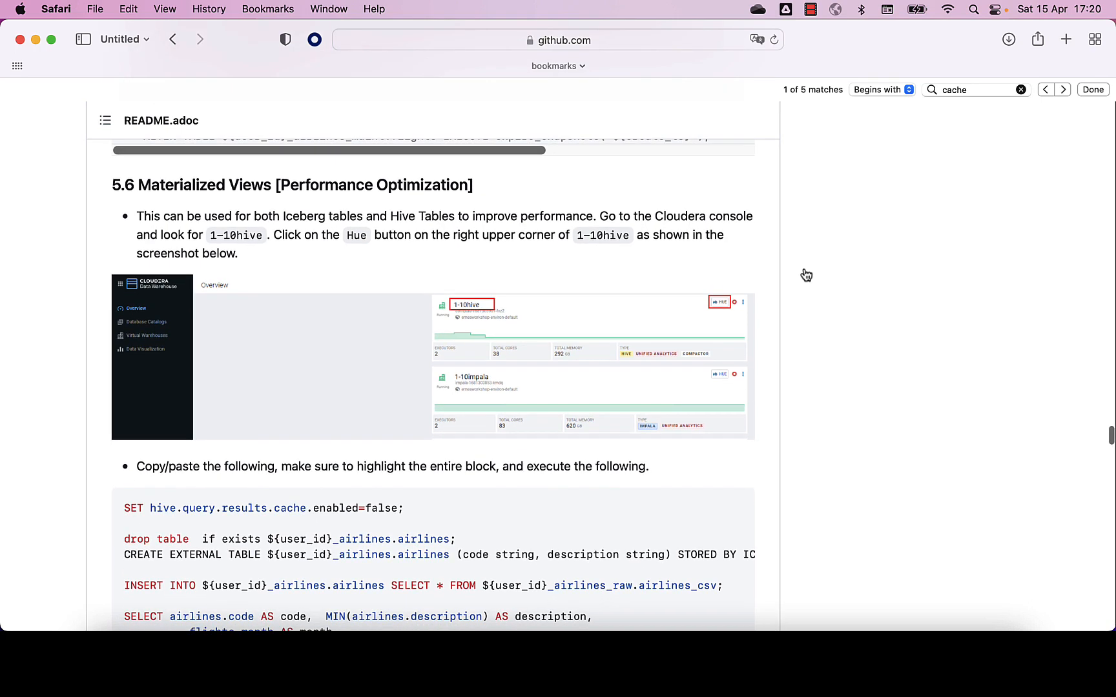
scroll(806, 275, down, 1)
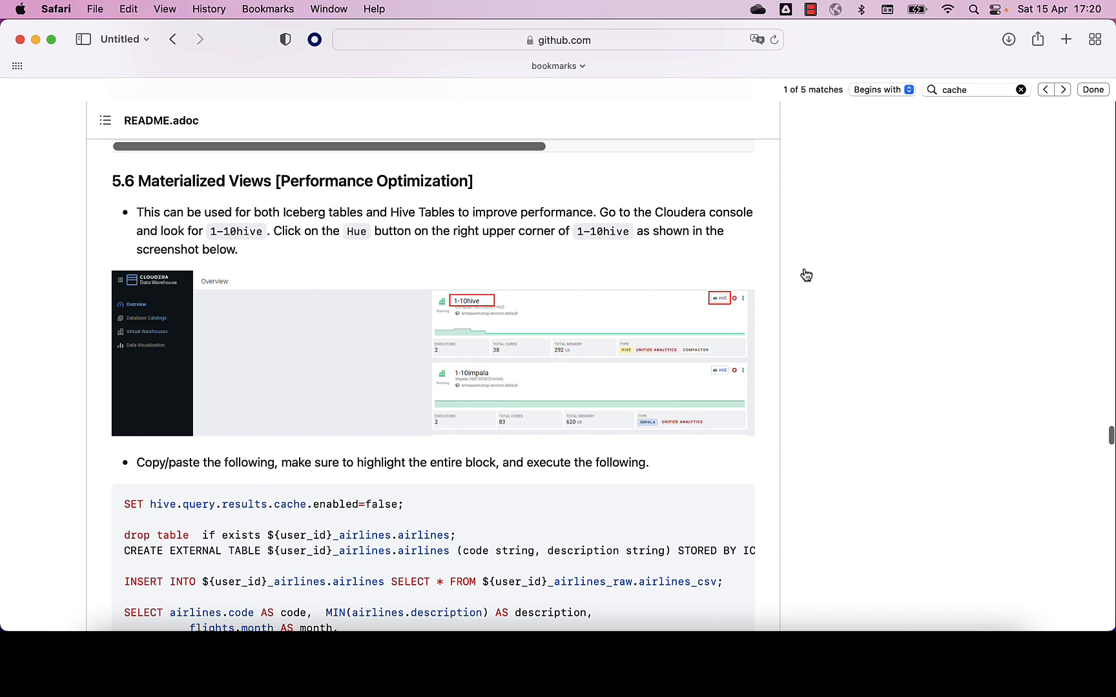
scroll(806, 275, down, 1)
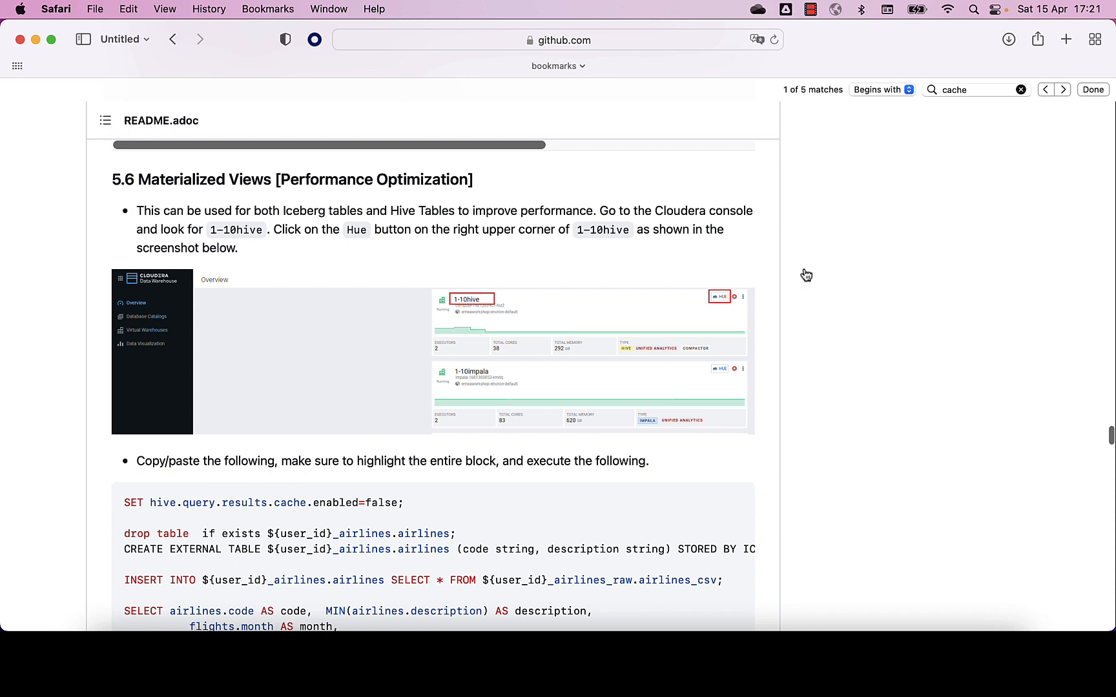
scroll(806, 275, down, 1)
scroll(806, 275, down, 1)
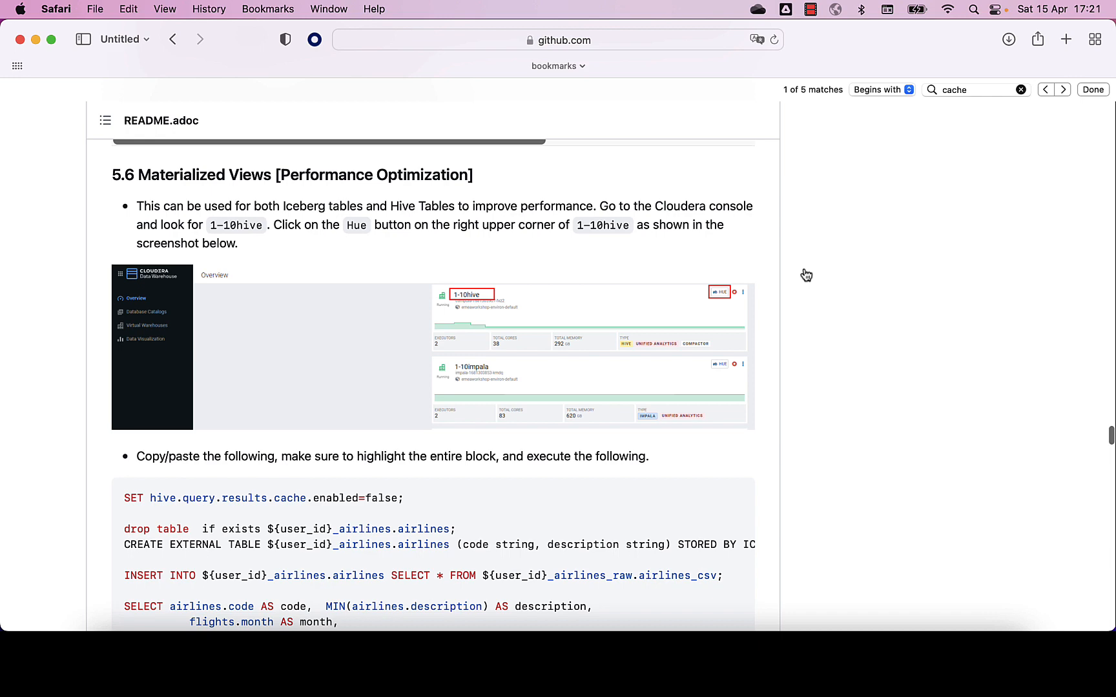
scroll(806, 275, down, 5)
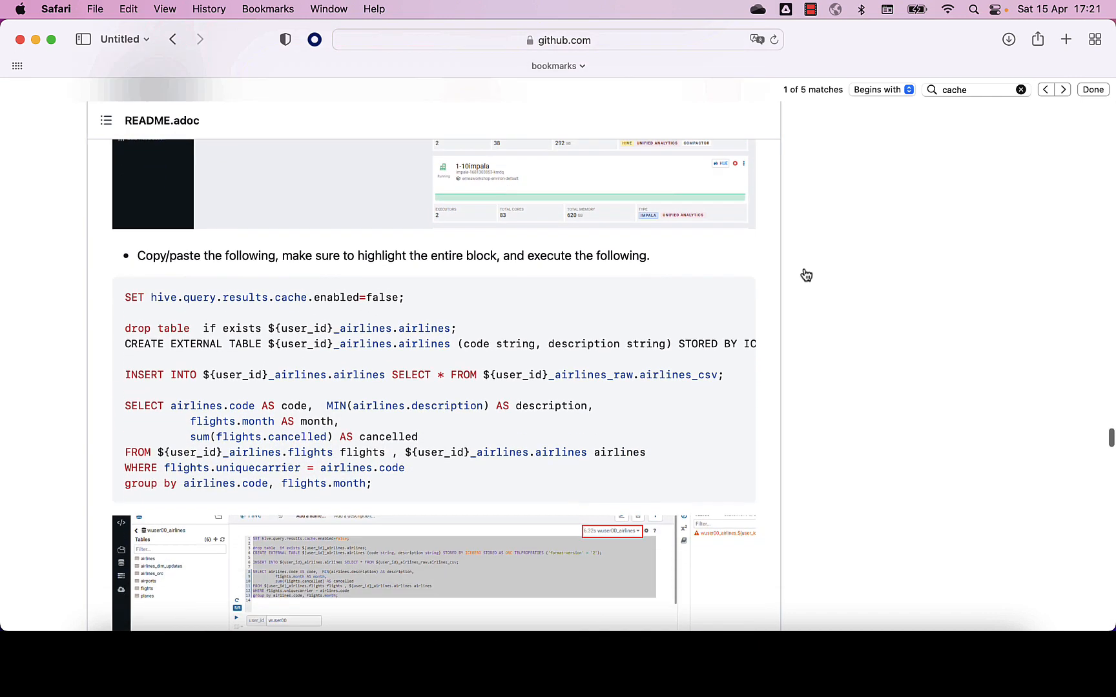
scroll(805, 275, down, 2)
mouse_move(737, 220)
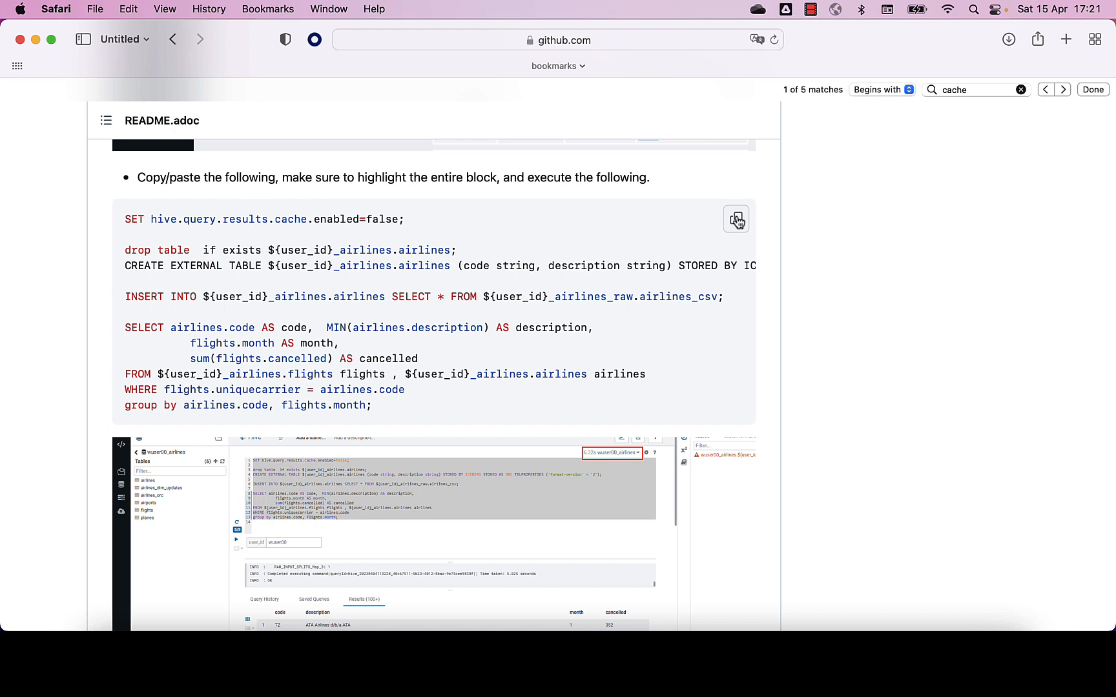
click(737, 220)
Switch to Chrome and paste the copied SQL block into the empty Hive editor in Hue
key(super+Tab)
key(super+Tab)
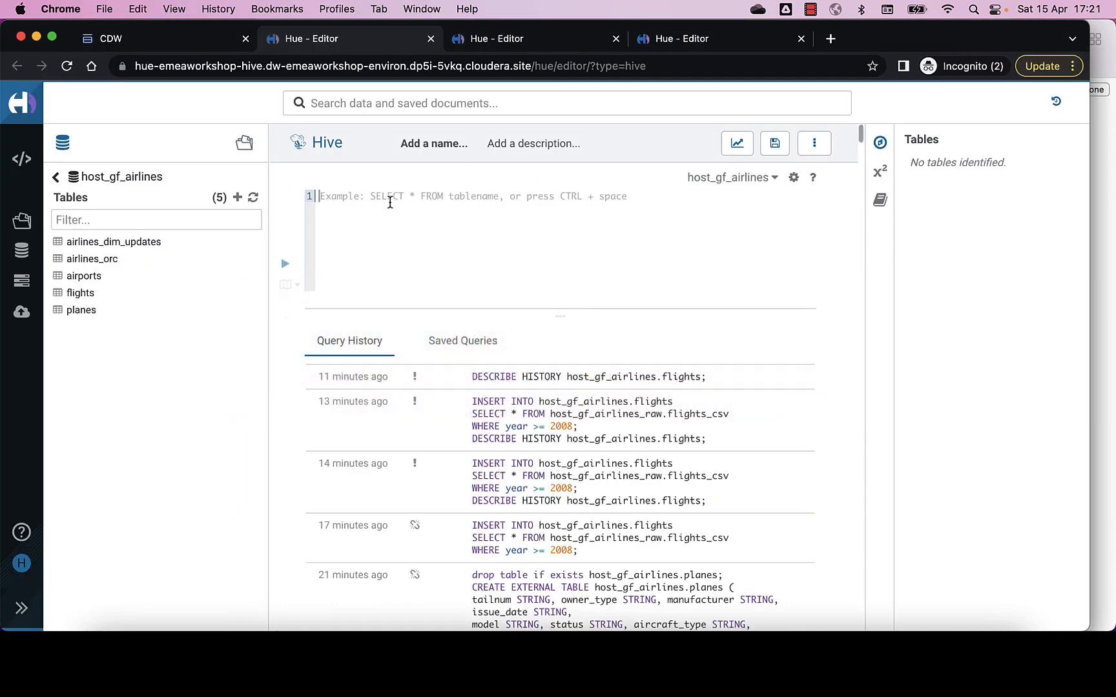
click(388, 197)
key(super+v)
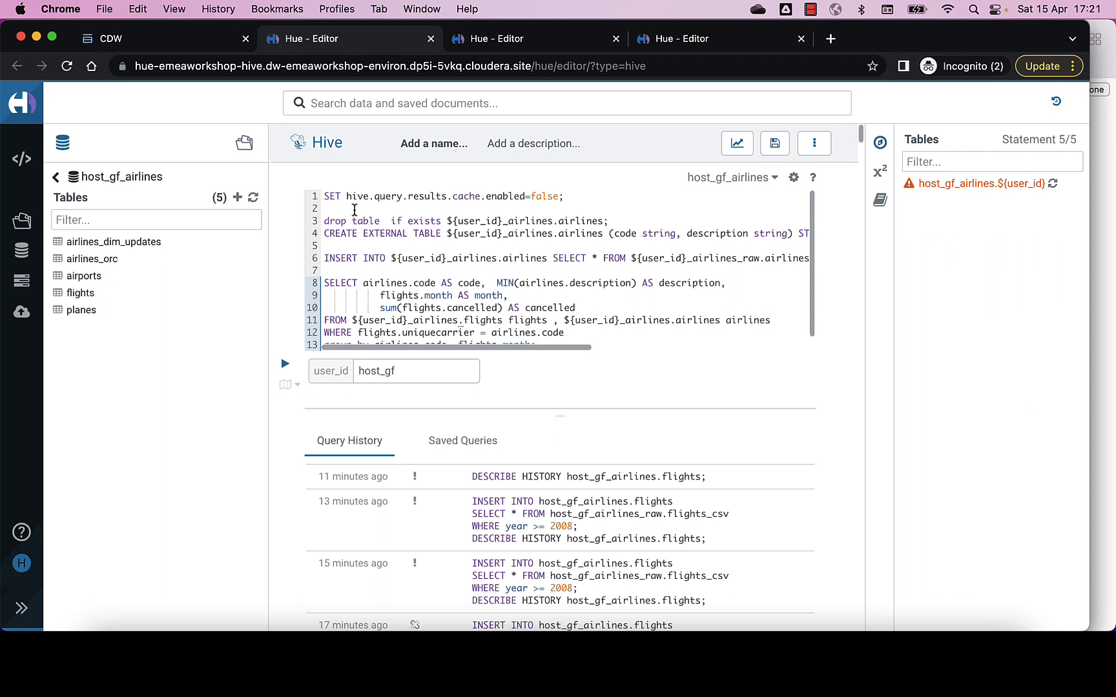
Examine the pasted drop table and CREATE EXTERNAL TABLE statements, including the Iceberg, ORC and format-version settings at the line's end
click(354, 211)
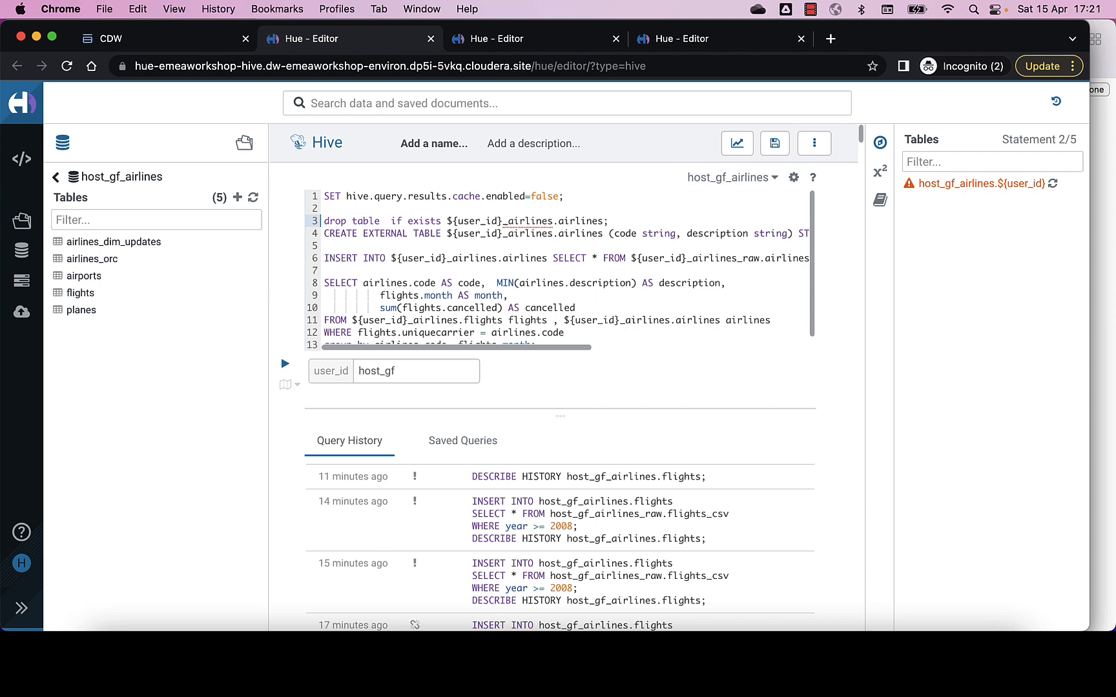
key(shift+Down)
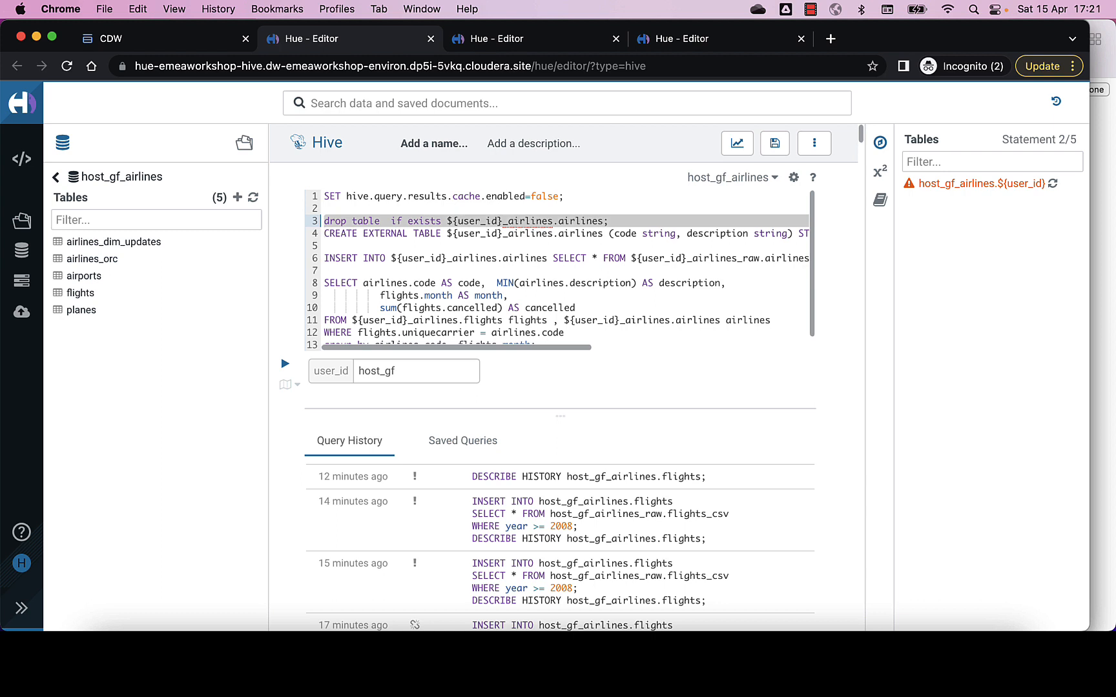
key(Down)
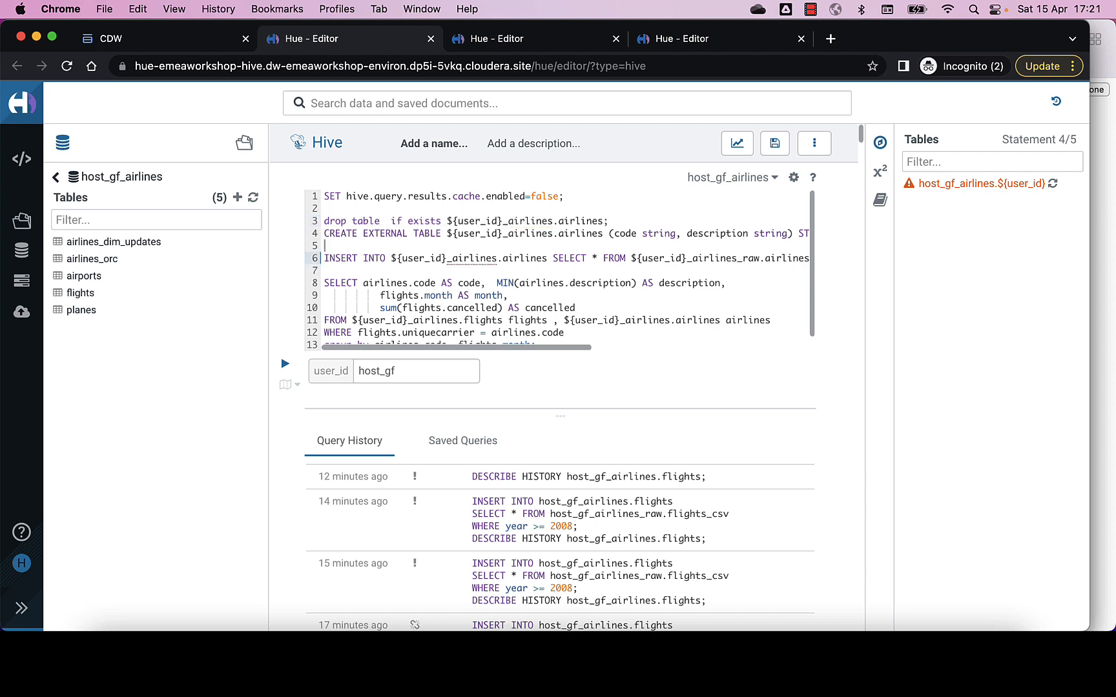
key(Up)
key(End)
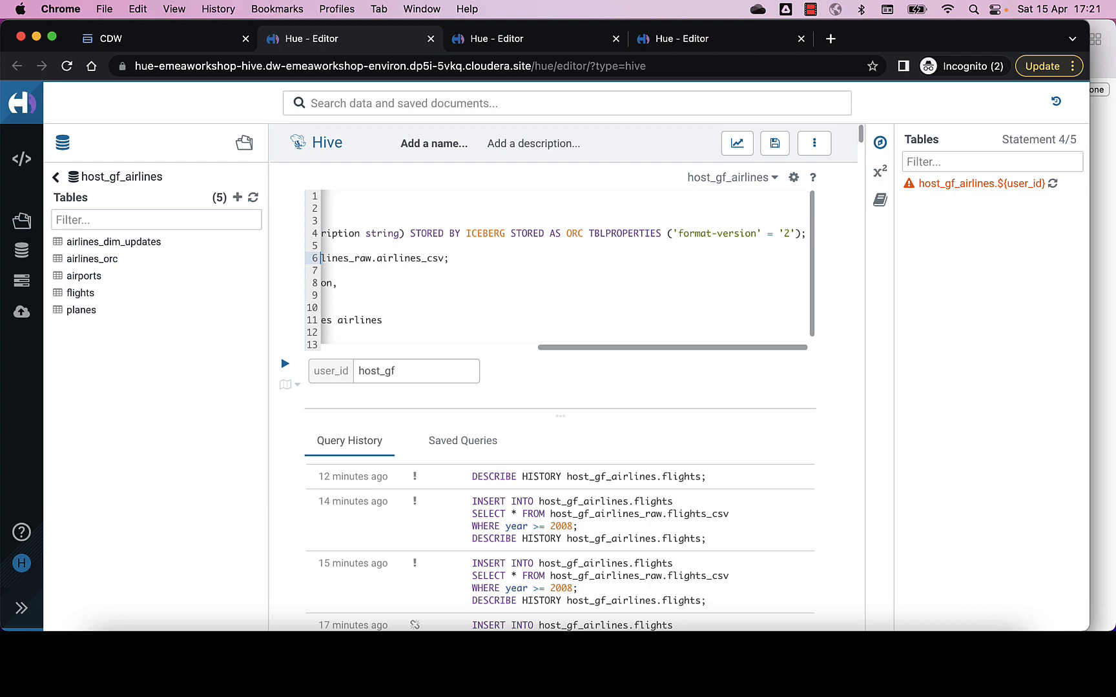
key(Up)
key(Up)
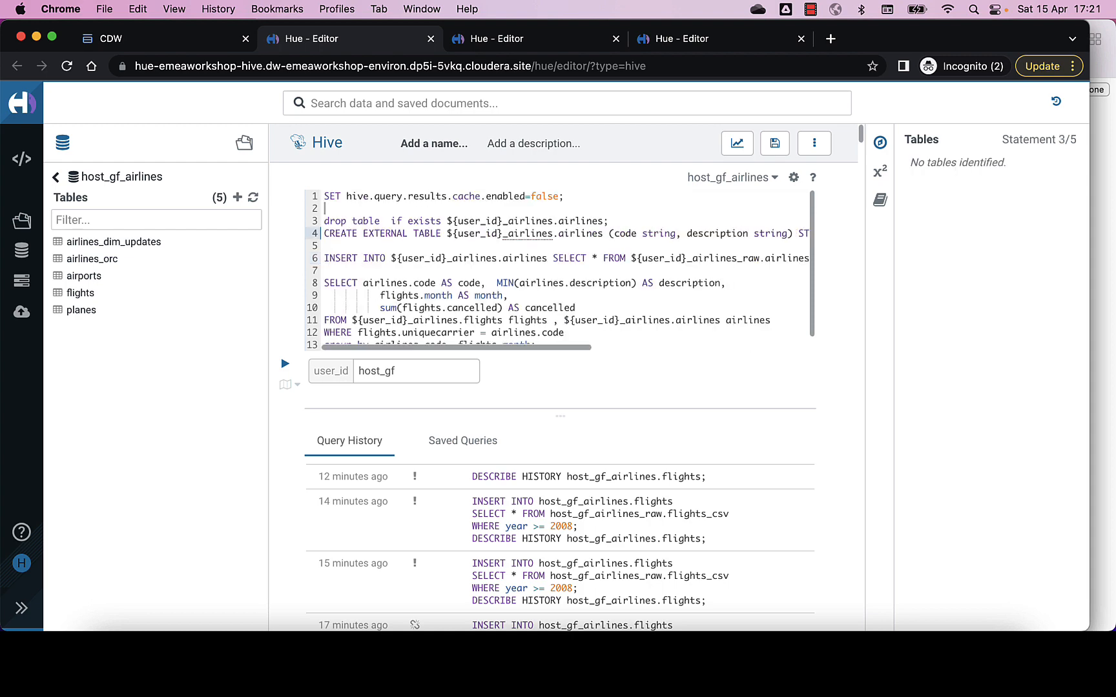
Examine the INSERT INTO airlines statement and the SELECT query joining flights and airlines, grouped by airline code and month
key(Down)
key(Down)
key(Down)
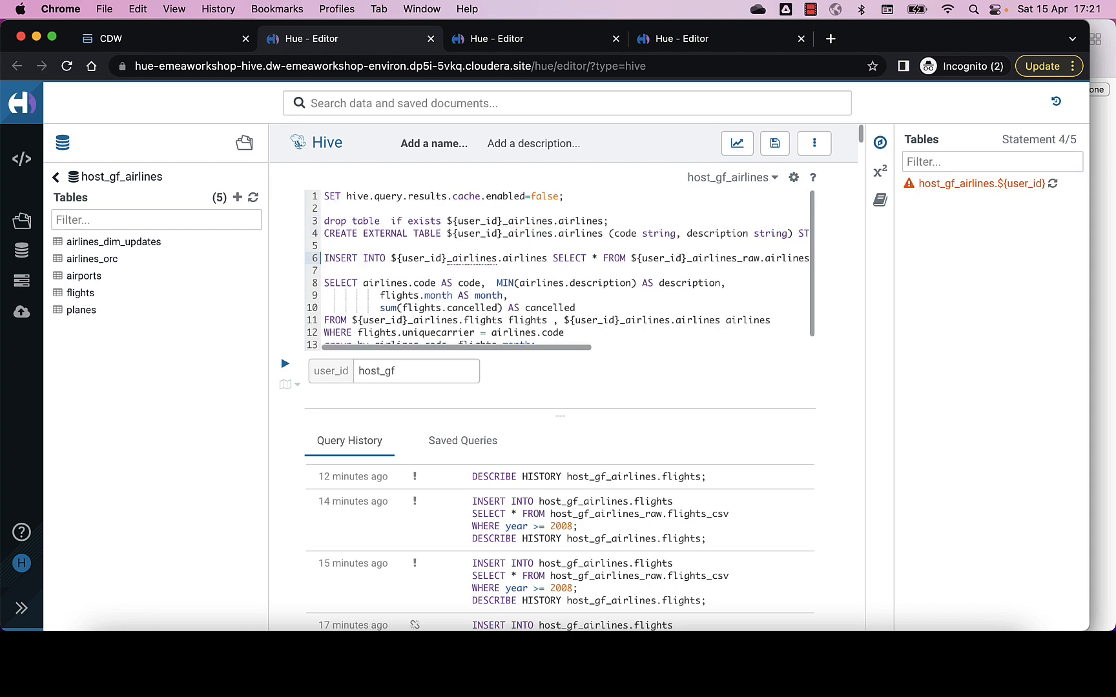
key(Down)
key(Down)
key(Down)
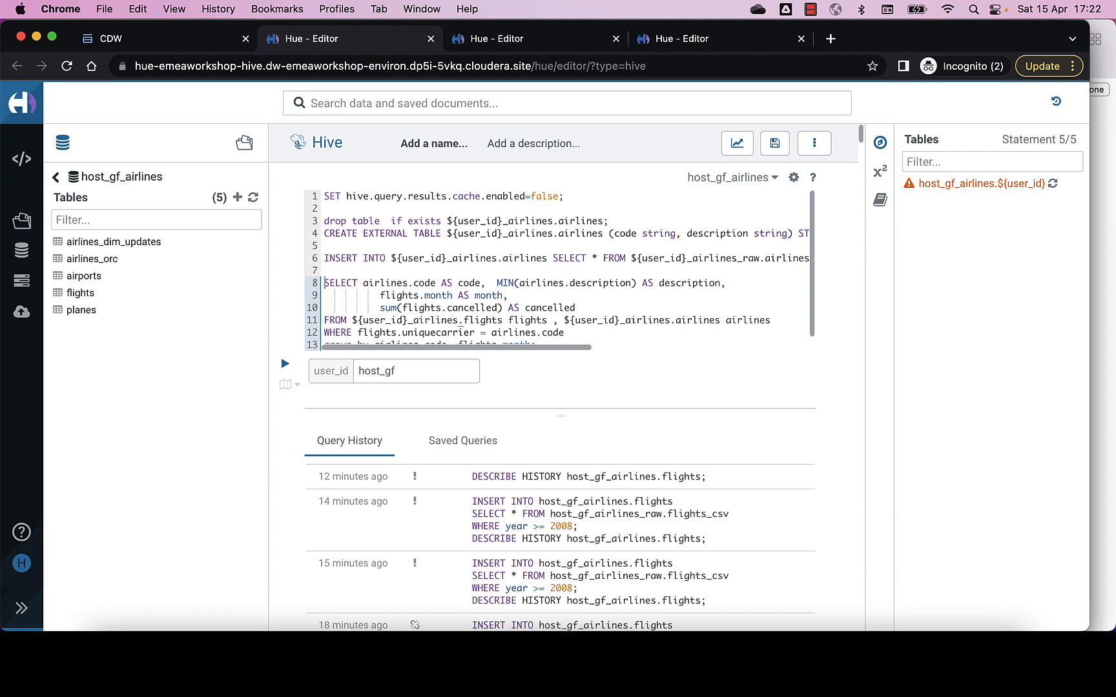
scroll(367, 255, down, 1)
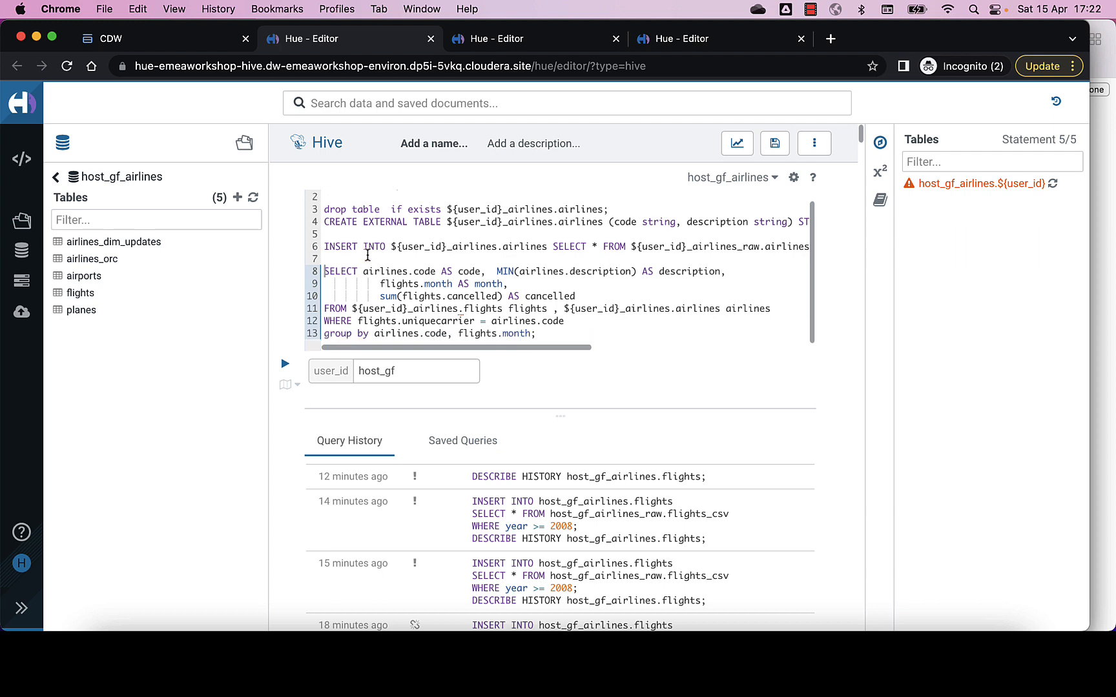
key(shift+Down)
key(shift+Down)
key(shift+Down)
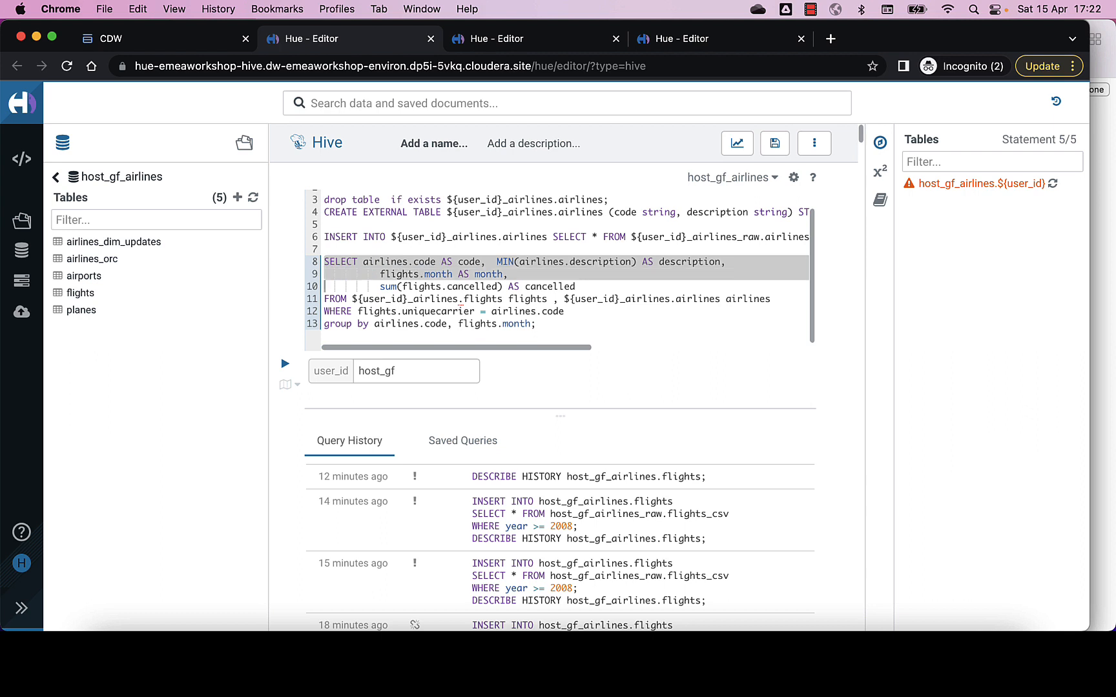
key(shift+Down)
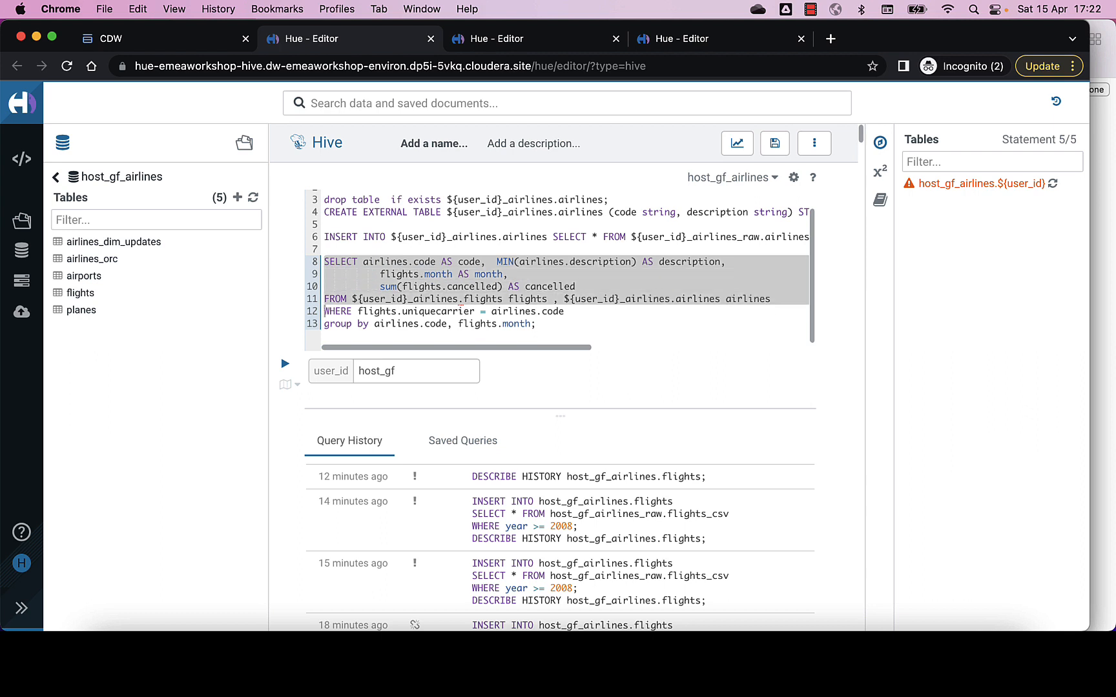
key(shift+Down)
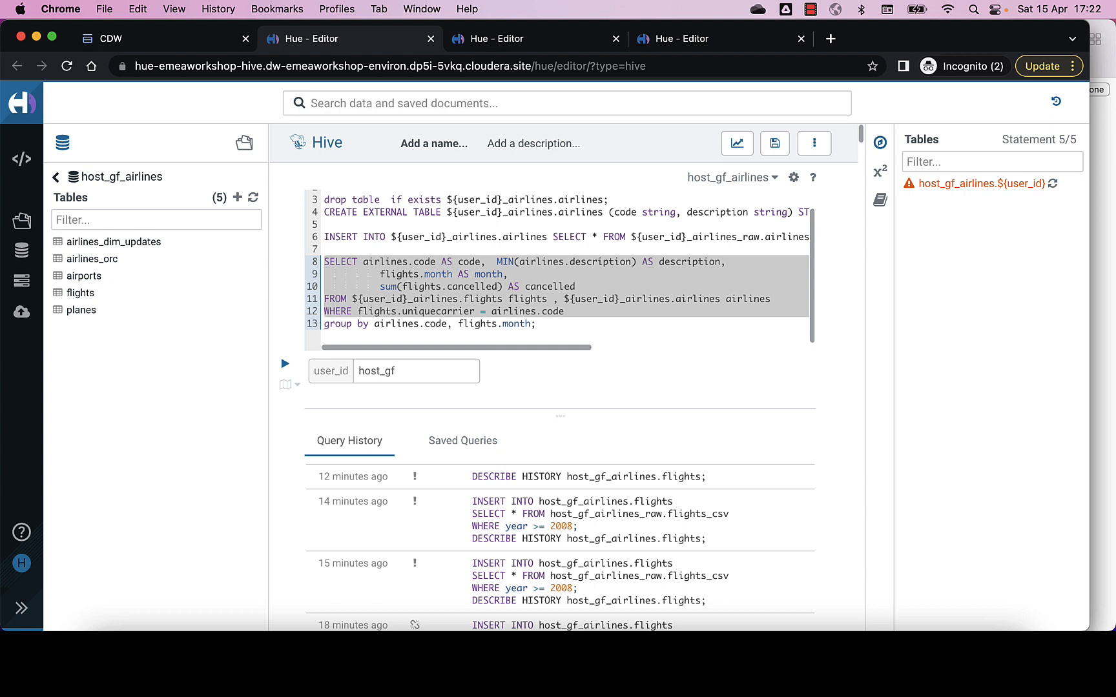
click(536, 324)
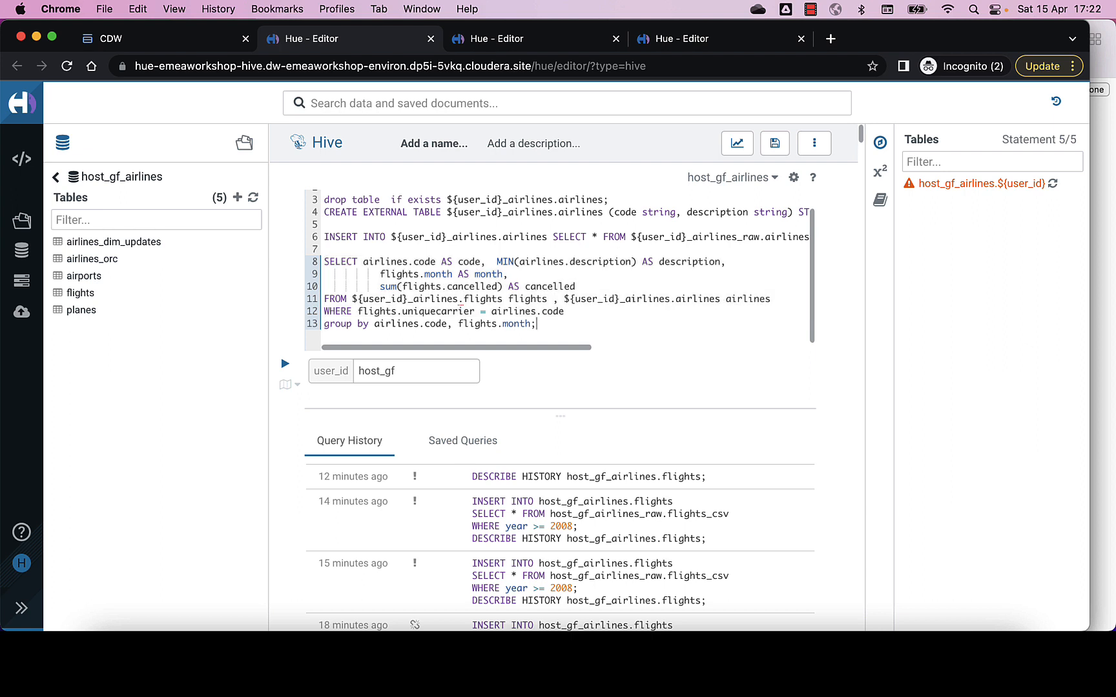
Select the whole SQL block from the SET statement through the group by line and execute it
key(Up)
key(Up)
key(Up)
key(Up)
key(Up)
key(Up)
key(Up)
key(Up)
key(Up)
key(Up)
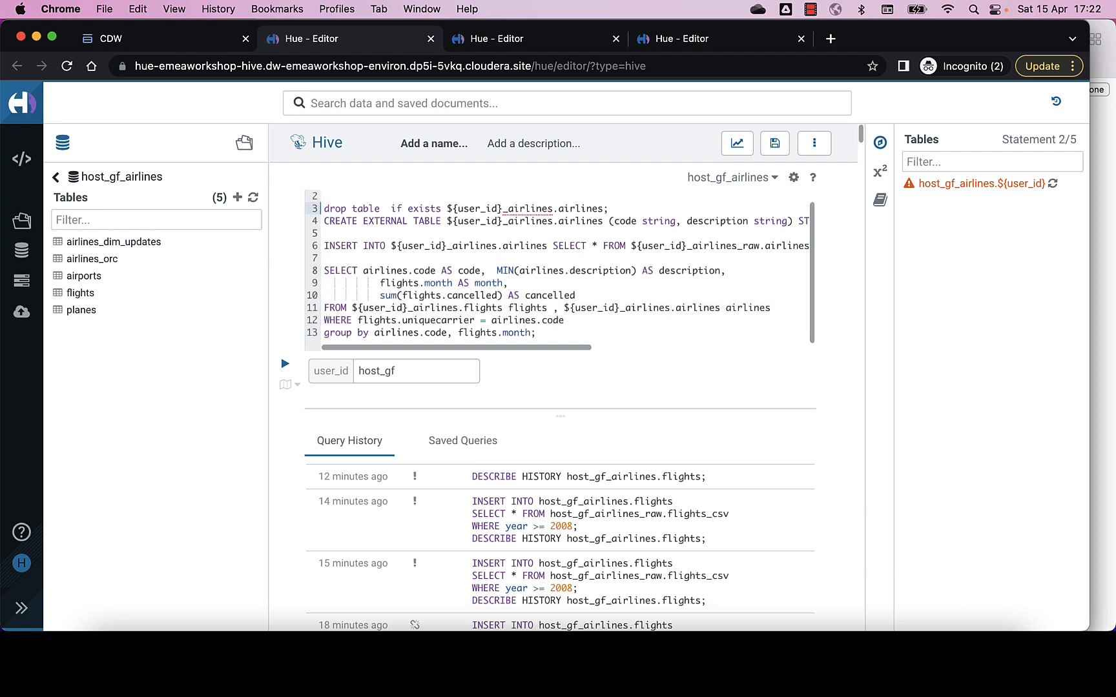
key(Up)
key(Up)
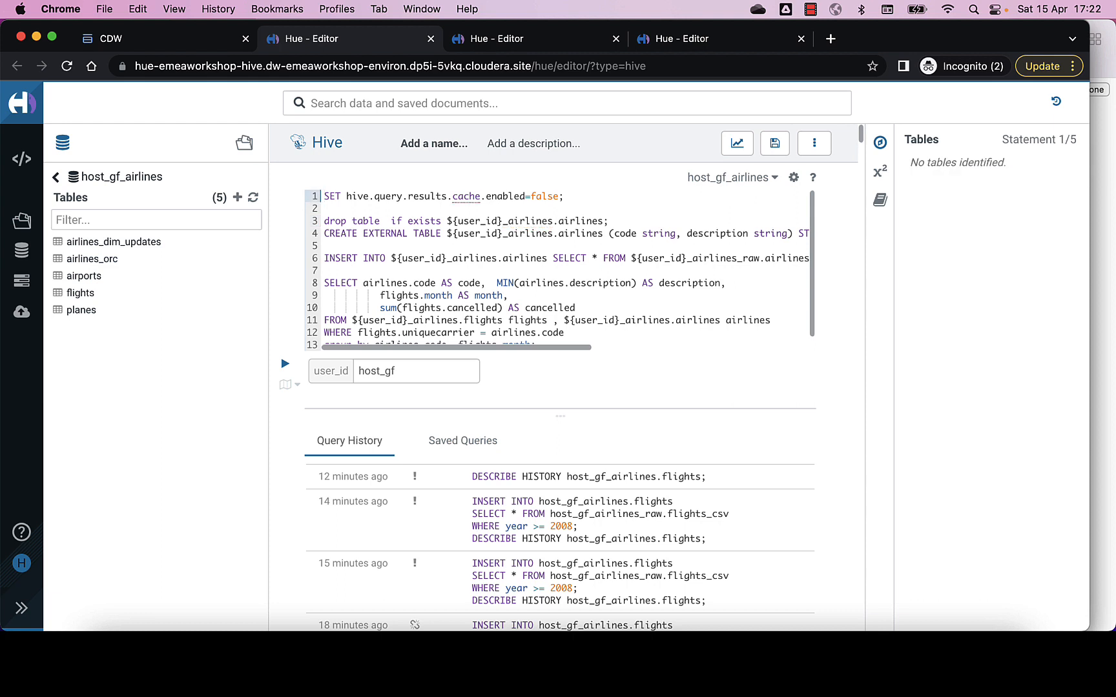
key(shift+Down)
key(shift+Down)
key(shift+Down)
key(shift+Down)
key(shift+Down)
key(shift+Down)
key(shift+Down)
key(shift+Down)
key(shift+Down)
key(shift+Down)
key(shift+Down)
key(shift+Down)
key(shift+Down)
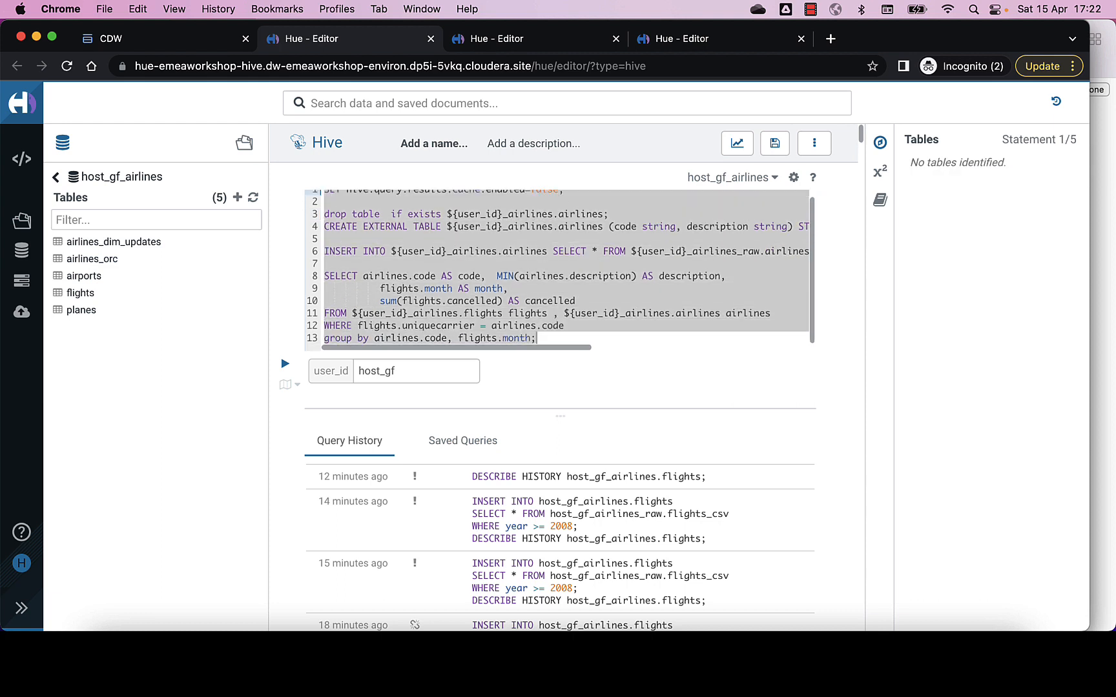
key(super+Return)
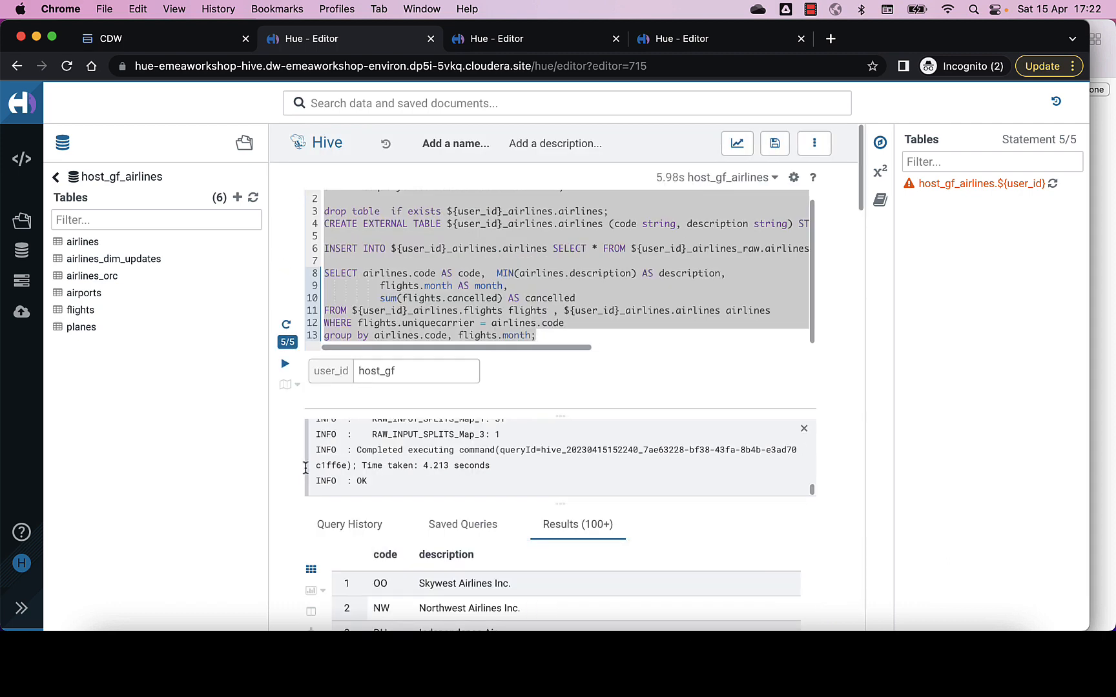
Examine the query results across the code, description, month and cancelled columns
scroll(341, 523, down, 4)
scroll(428, 528, right, 5)
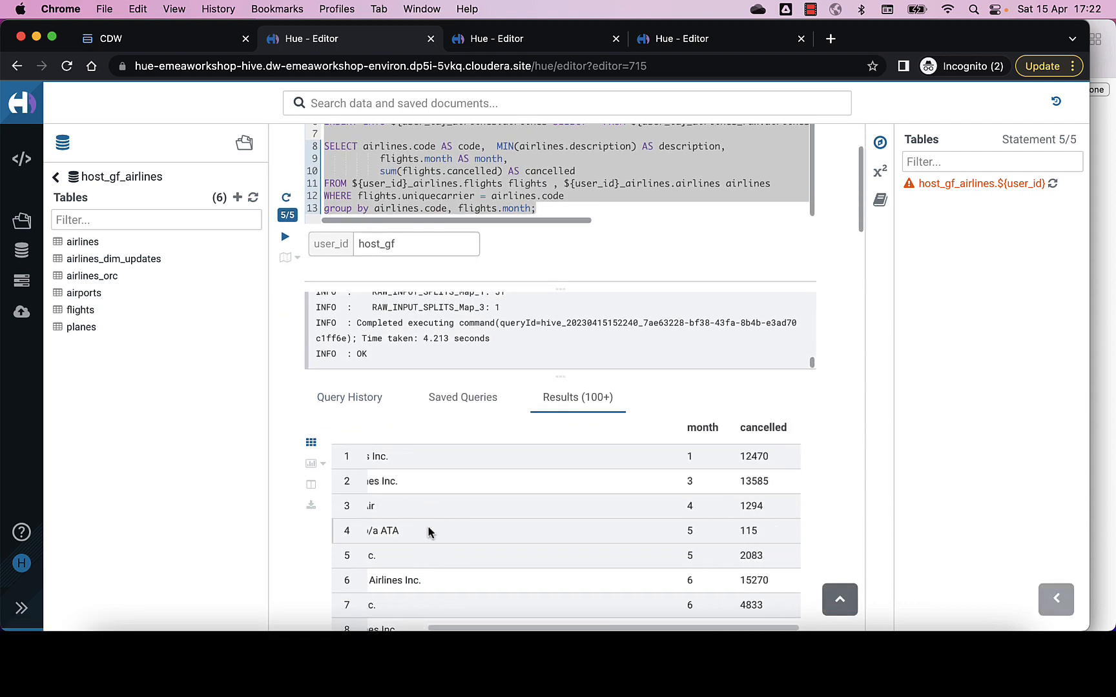
scroll(428, 530, left, 5)
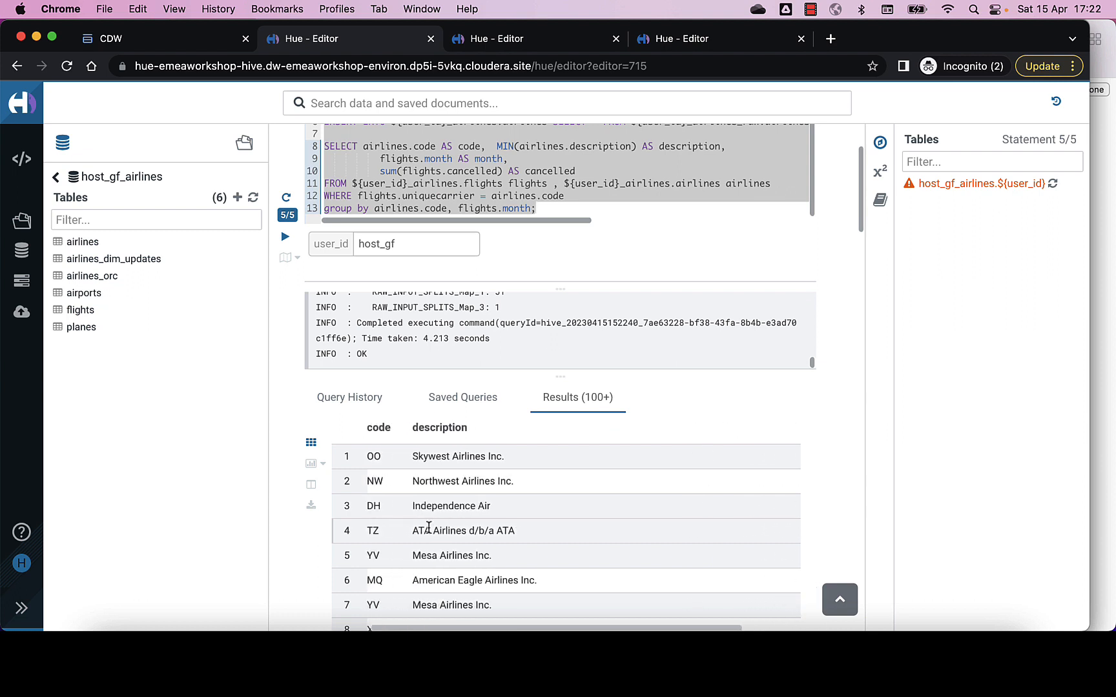
scroll(429, 528, right, 5)
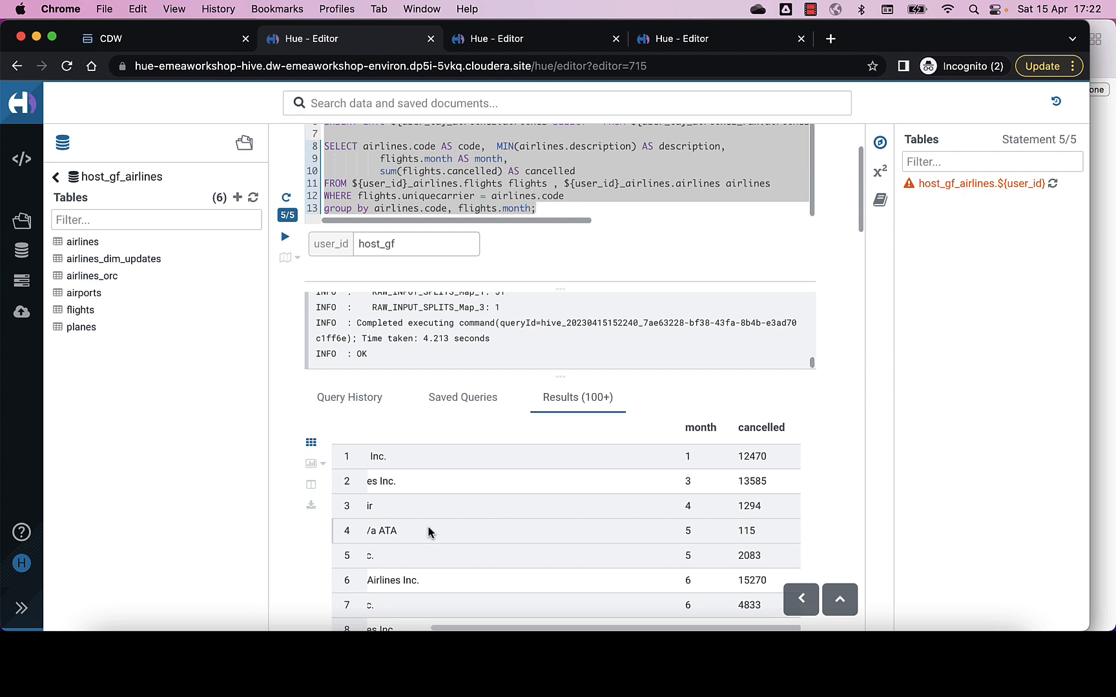
scroll(429, 529, left, 5)
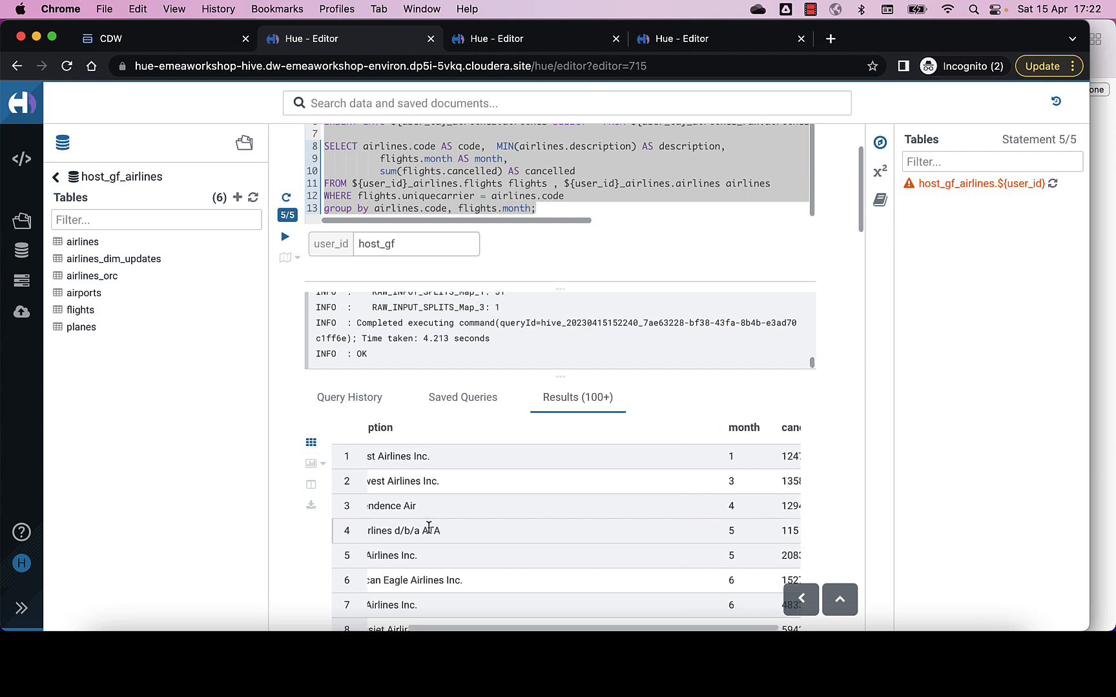
scroll(428, 528, left, 1)
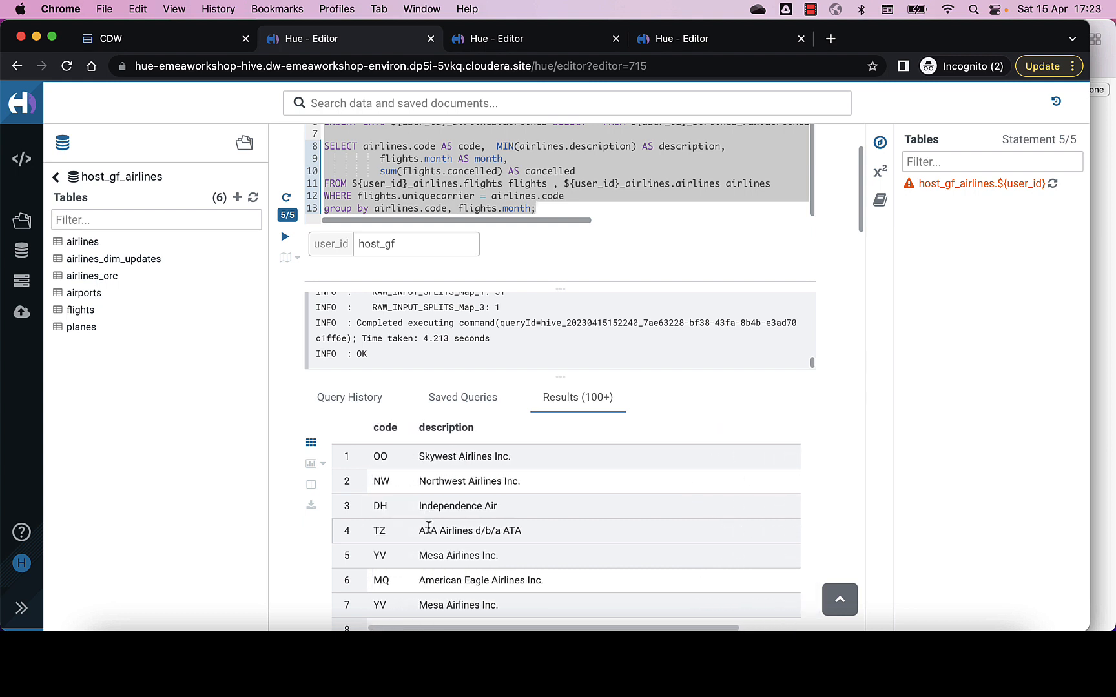
scroll(429, 528, right, 5)
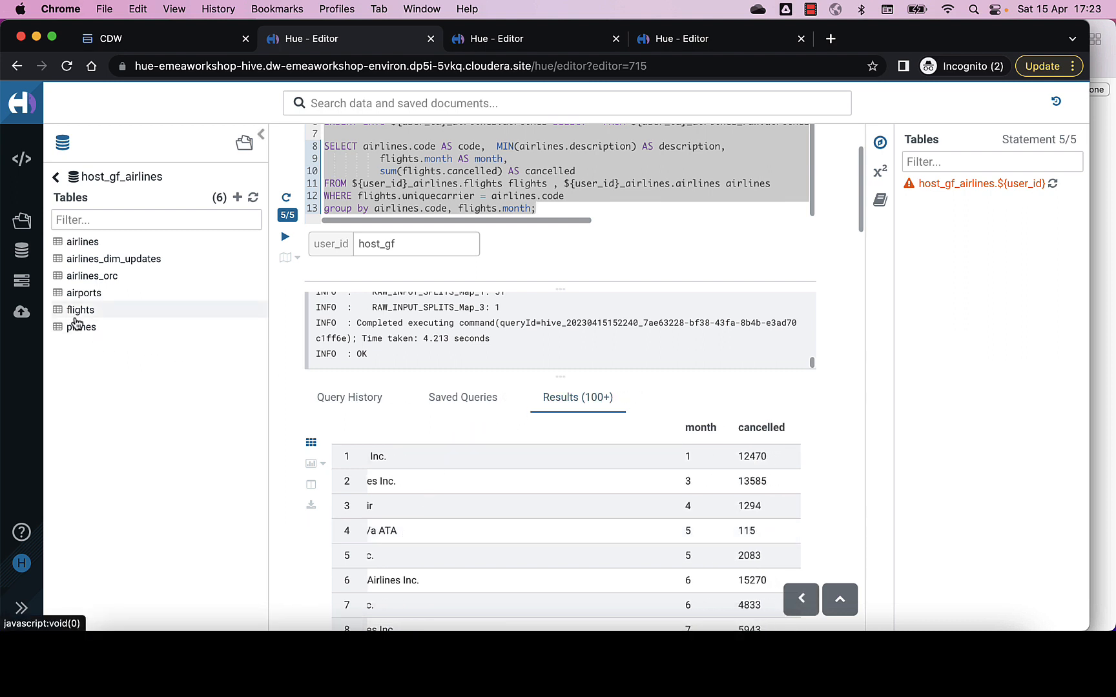
Open the latest airlines SELECT query from the Job Browser's query list and show its Visual Explain plan
click(25, 284)
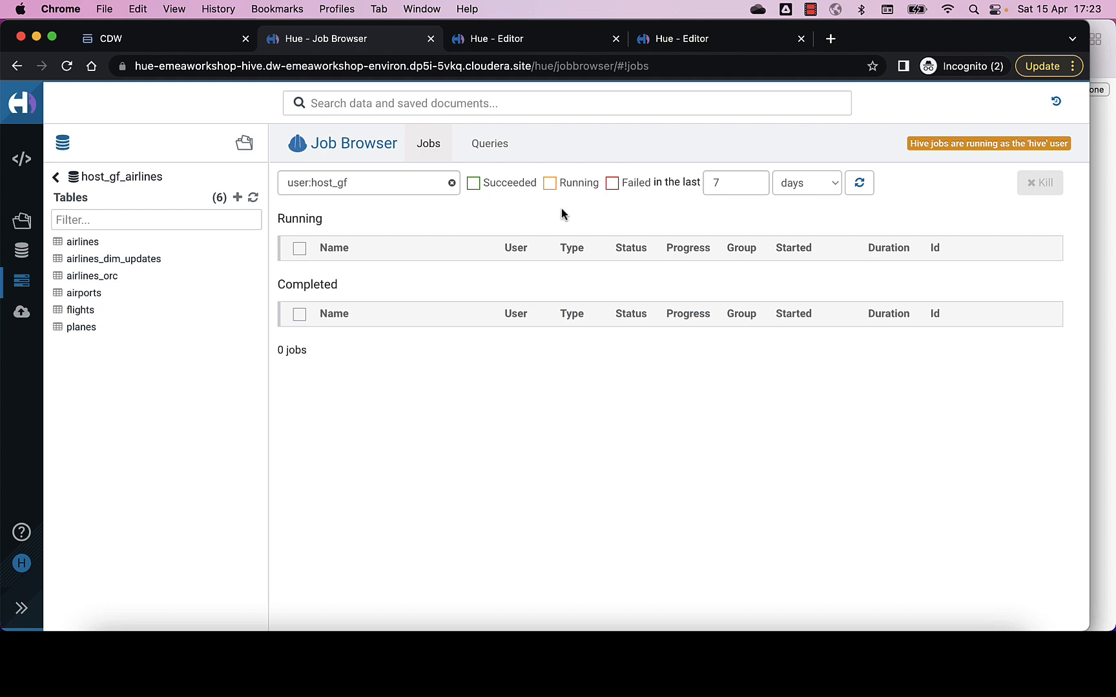
click(497, 145)
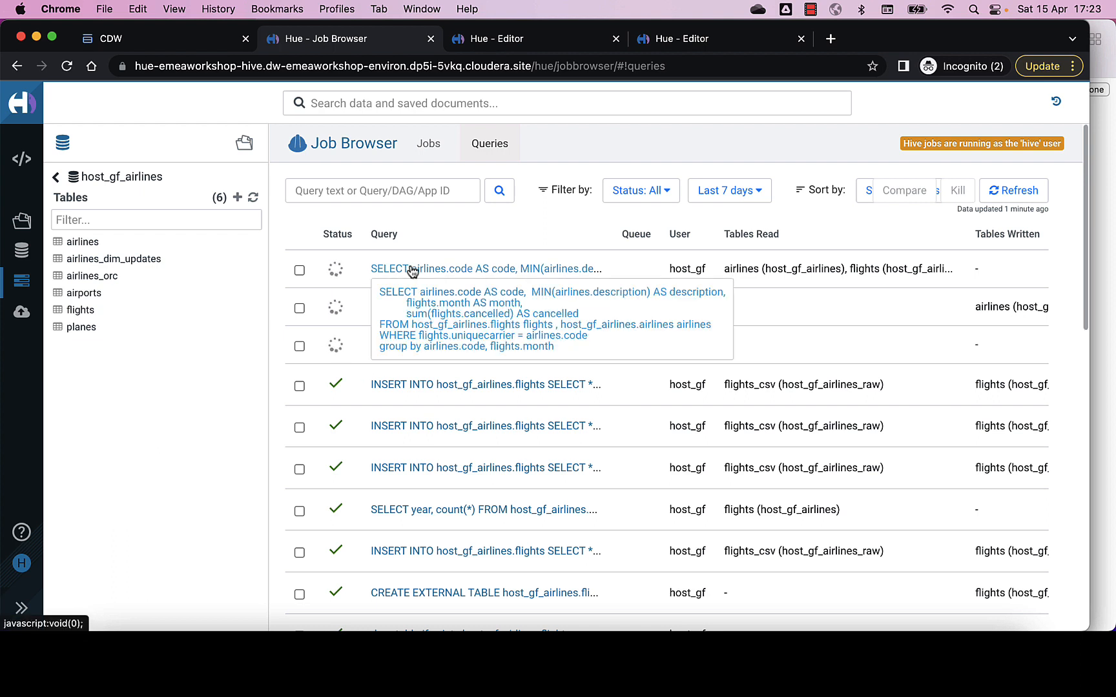
click(411, 269)
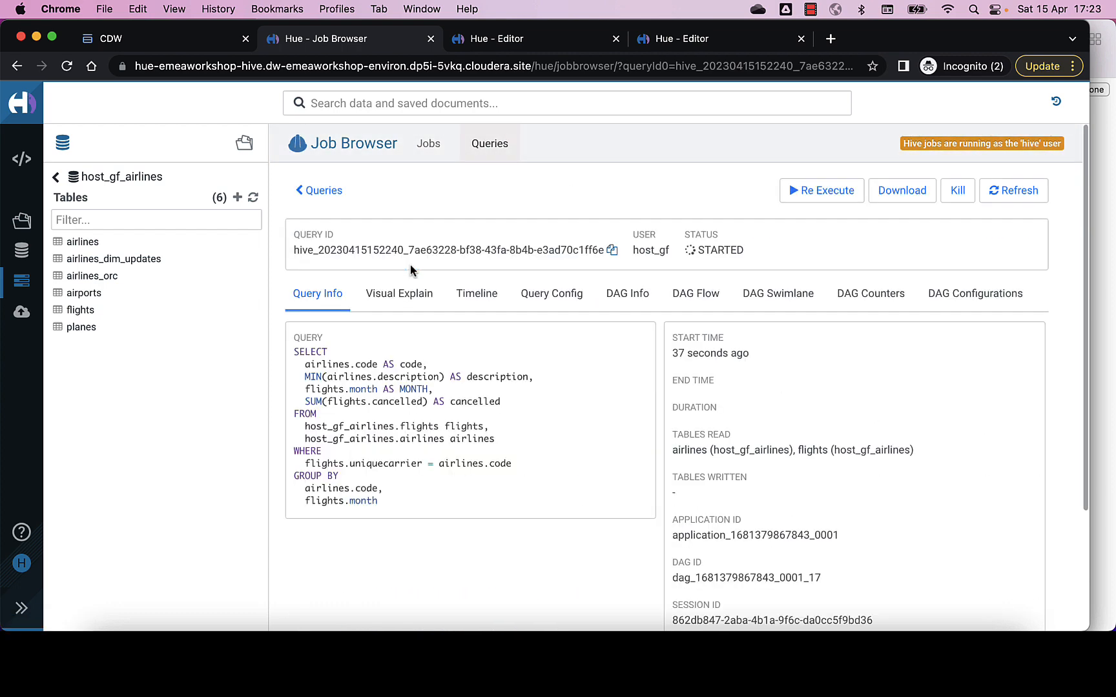
click(395, 296)
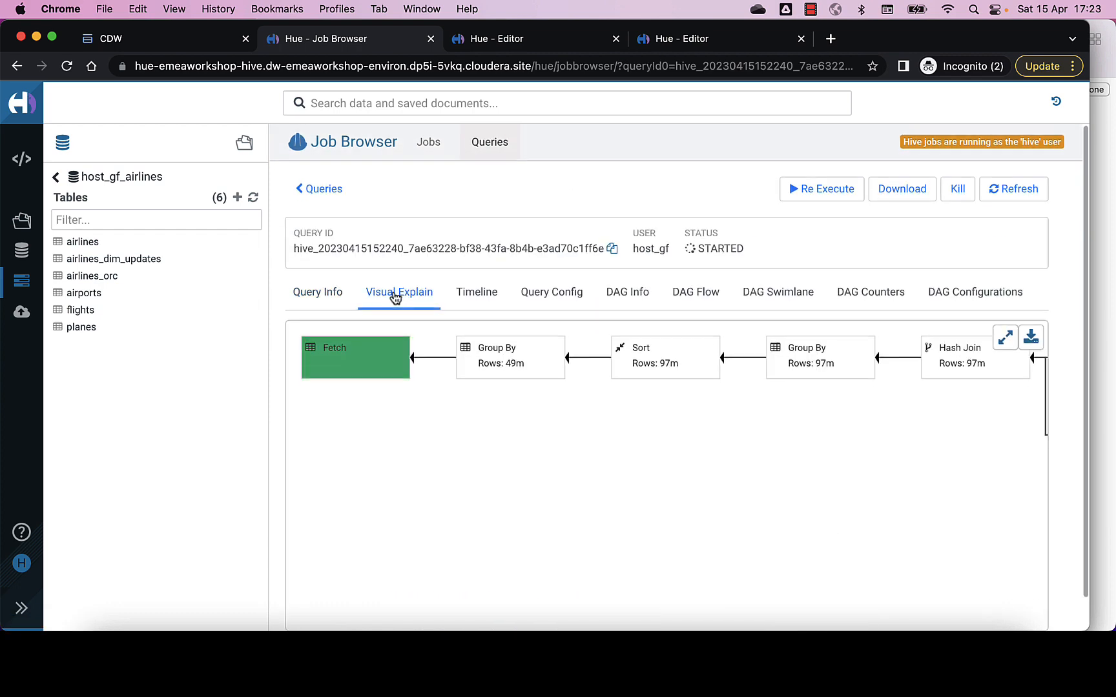
Examine the execution plan from the flights and airlines table reads through join, grouping and sort to Fetch
scroll(395, 297, down, 1)
drag(567, 416, 257, 436)
drag(645, 509, 481, 505)
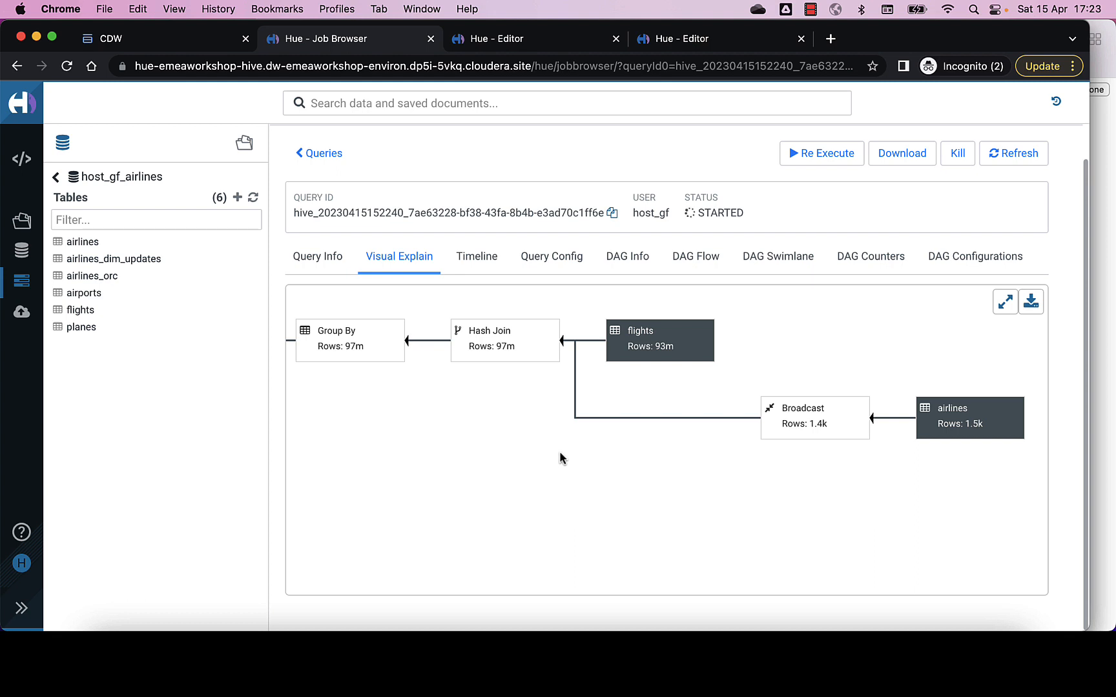
drag(558, 451, 712, 478)
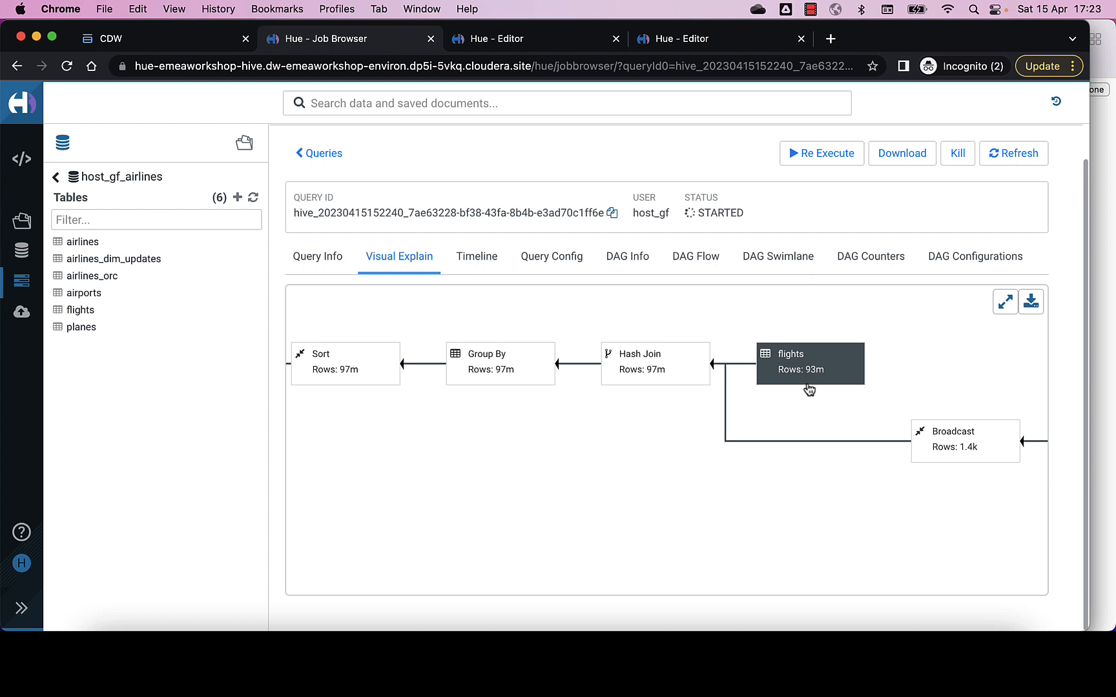
drag(660, 447, 827, 472)
drag(530, 468, 690, 466)
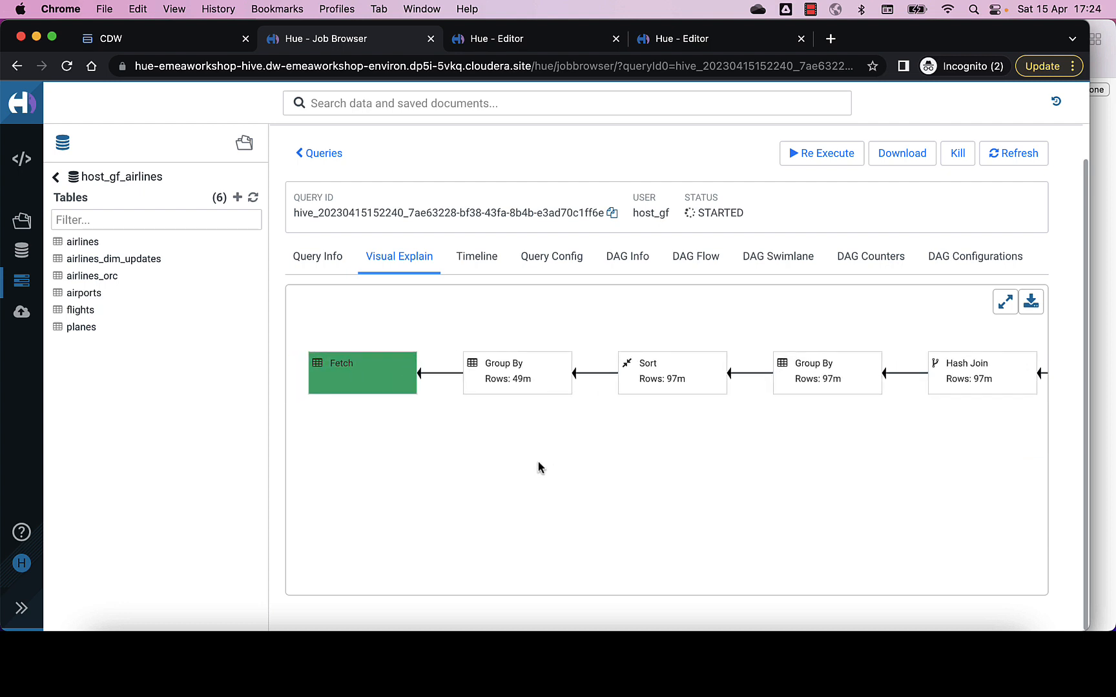
drag(538, 467, 567, 467)
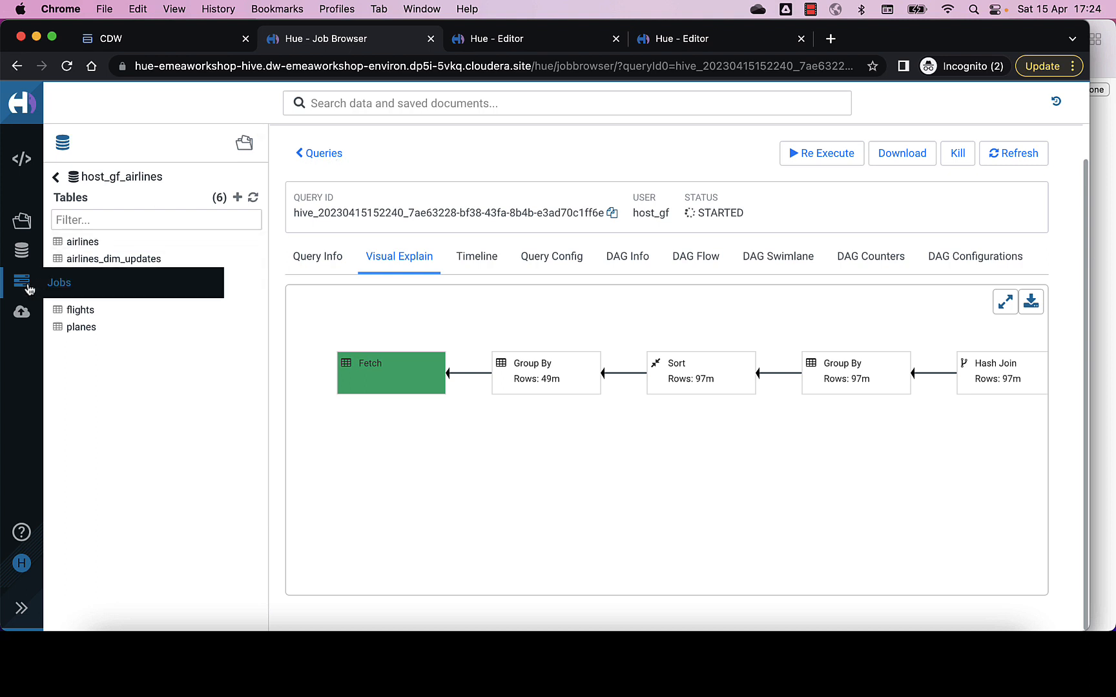
Return to the Hive editor and add two new lines after the final group by statement
click(24, 160)
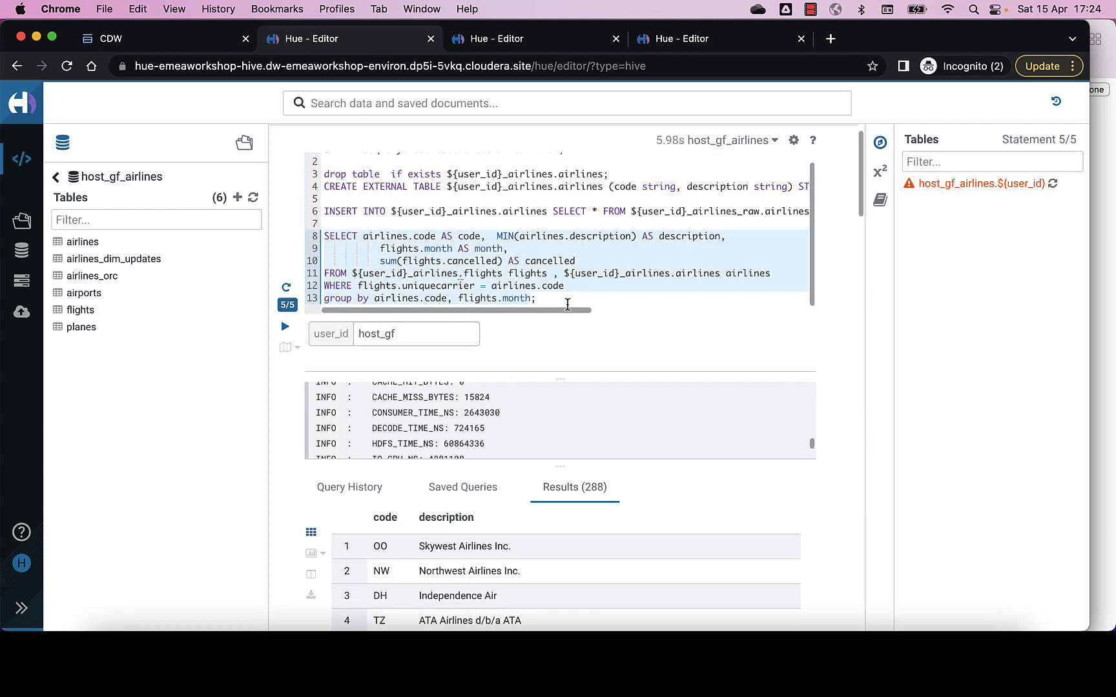
click(565, 300)
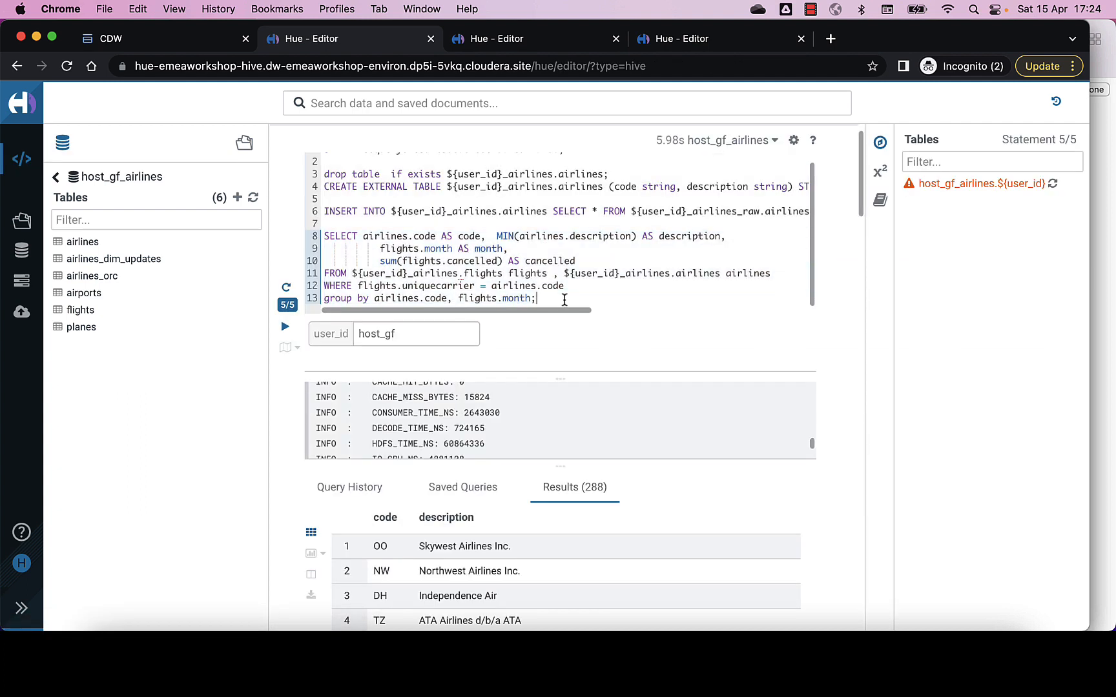
key(Return)
key(Return)
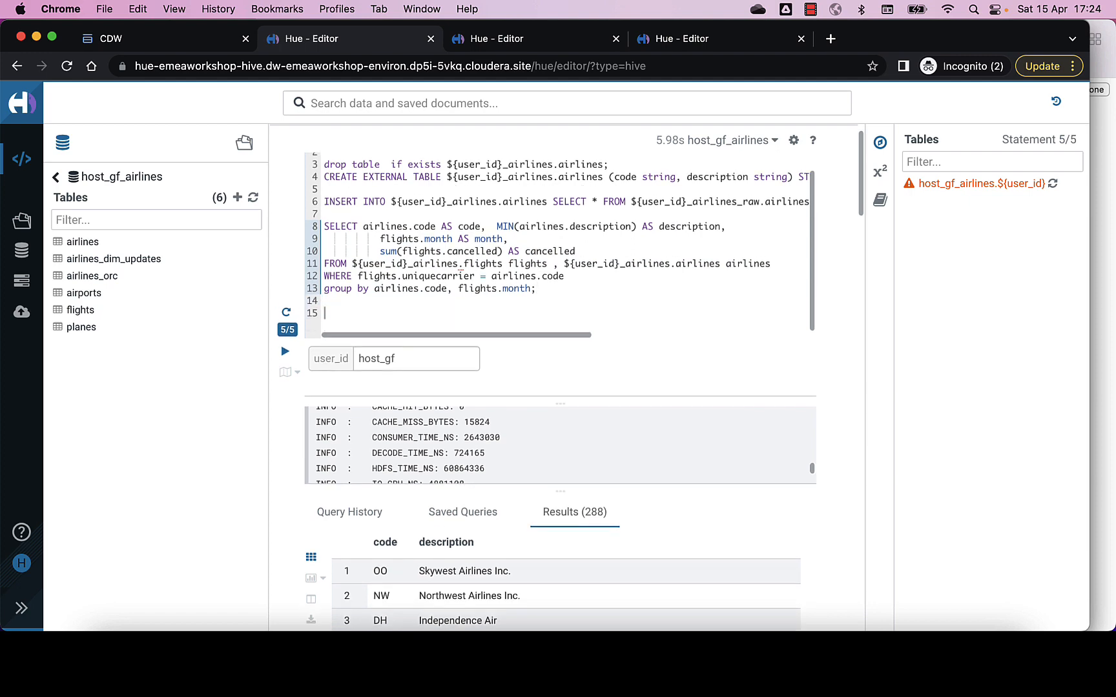
Copy the Create Materialized View SQL block for traffic_cancel_airlines from the README in Safari and switch back to Chrome
key(super+Tab)
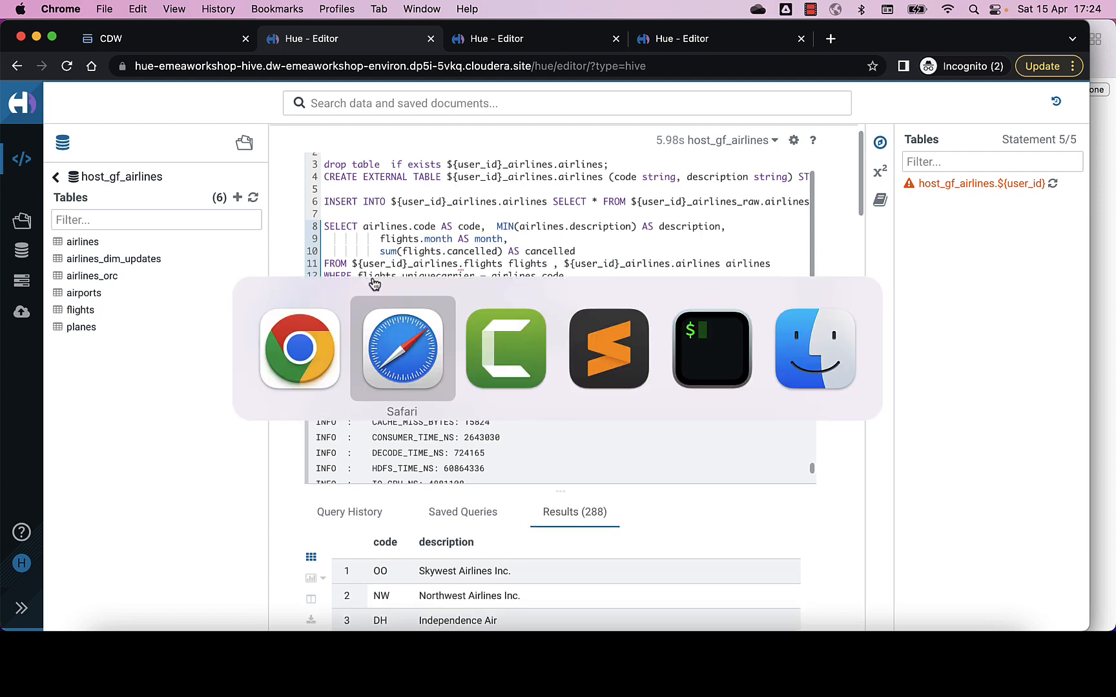
scroll(323, 325, down, 5)
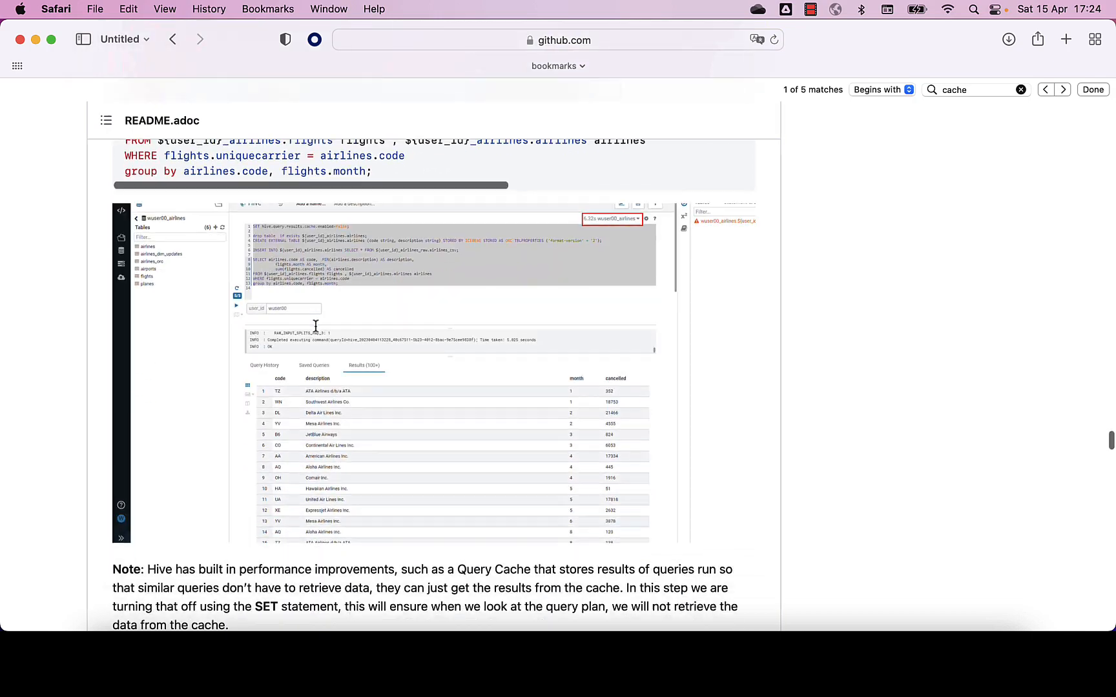
scroll(315, 326, down, 10)
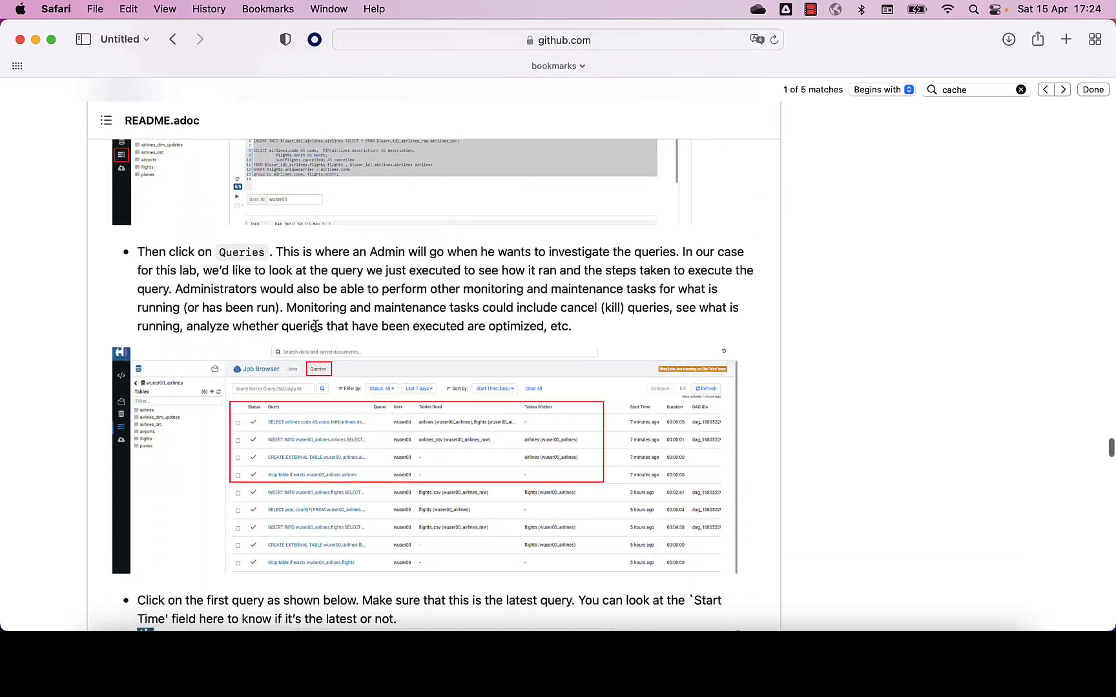
scroll(315, 326, down, 10)
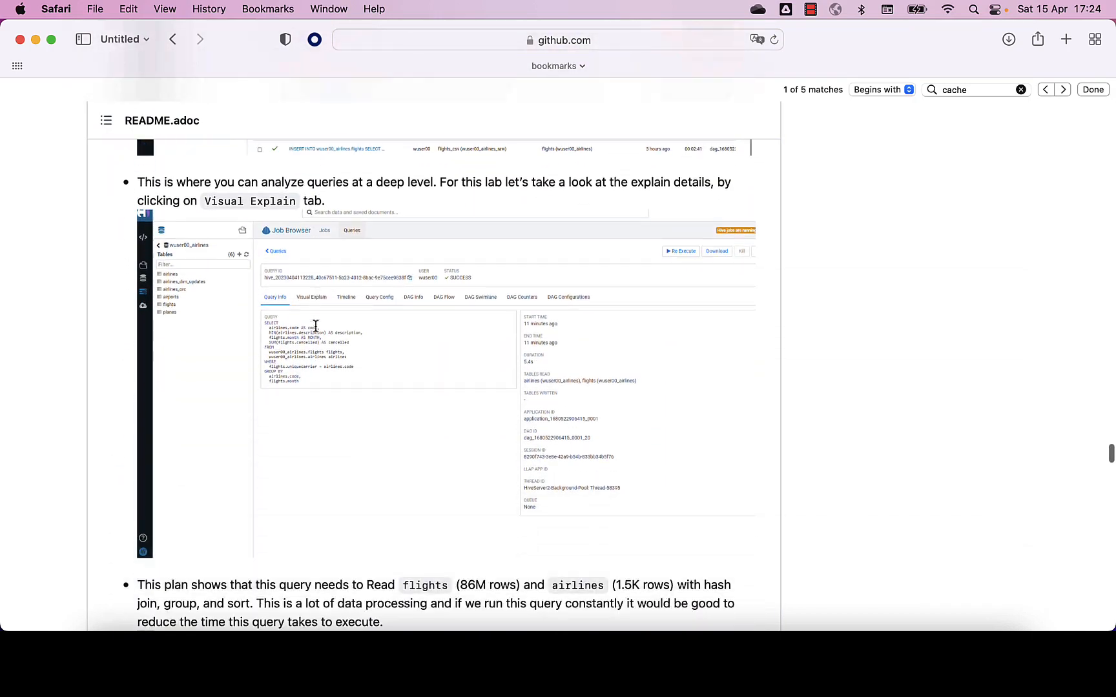
scroll(316, 325, down, 15)
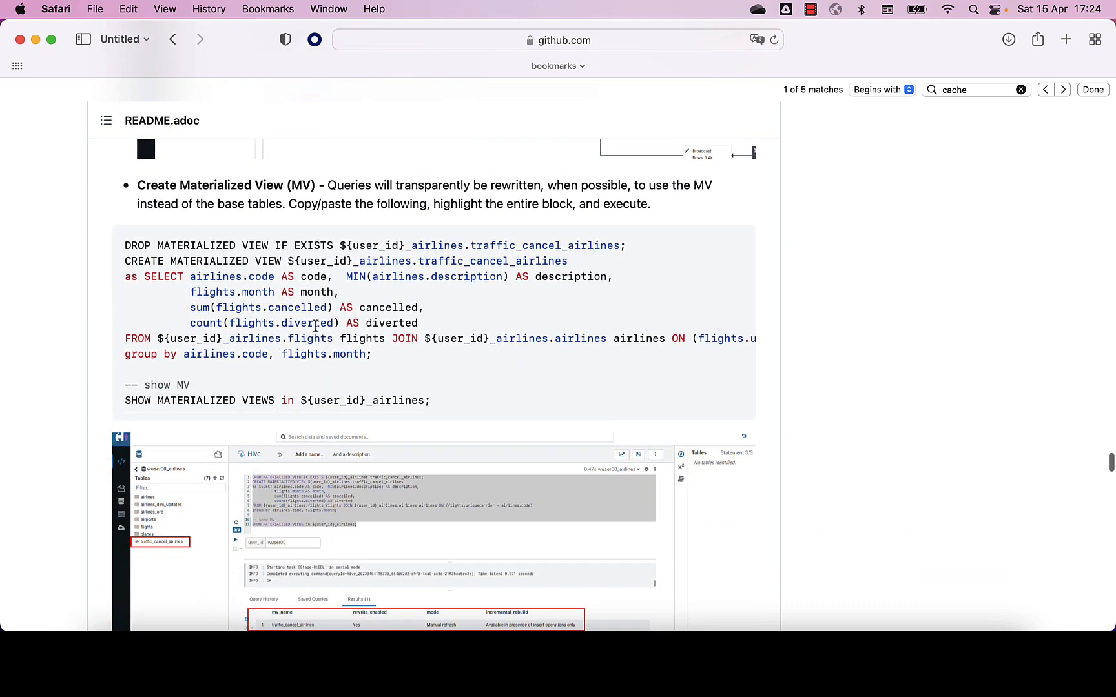
scroll(316, 326, down, 2)
click(736, 221)
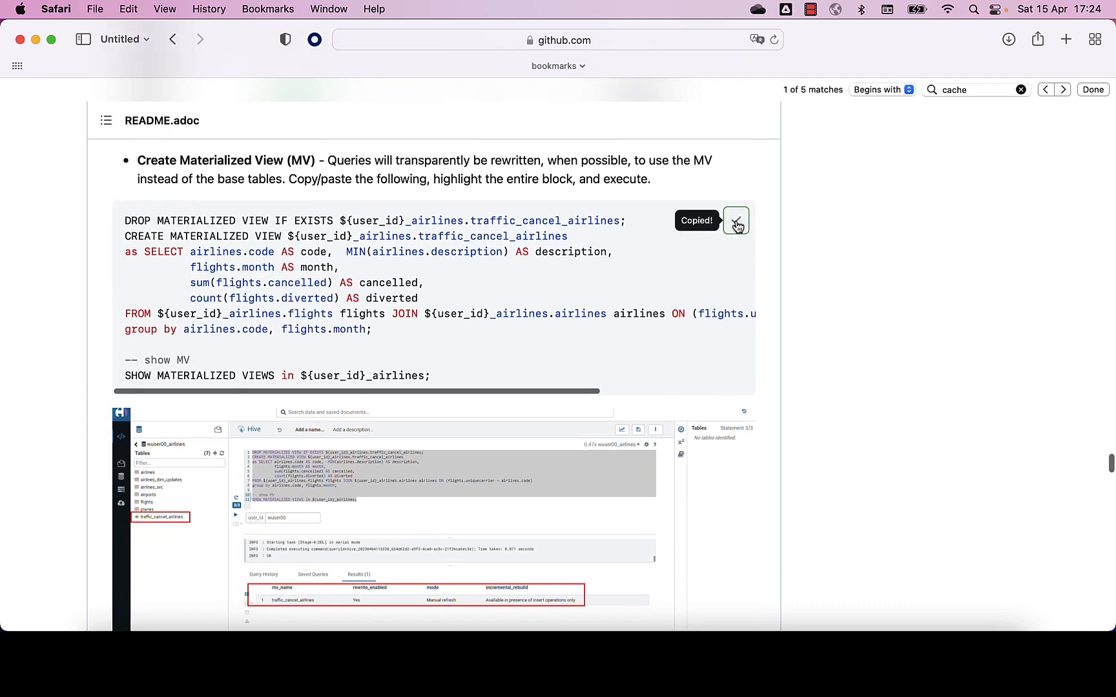
key(super+Tab)
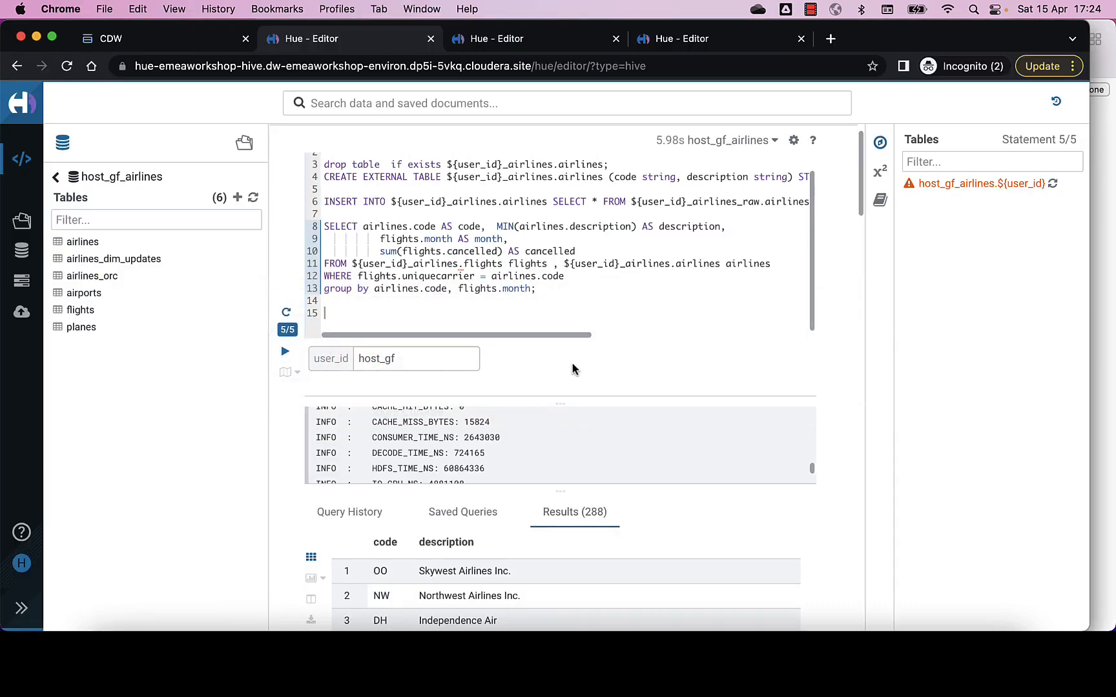
Paste the copied traffic_cancel_airlines materialized view SQL block on line 15 of the Hive editor
key(super+v)
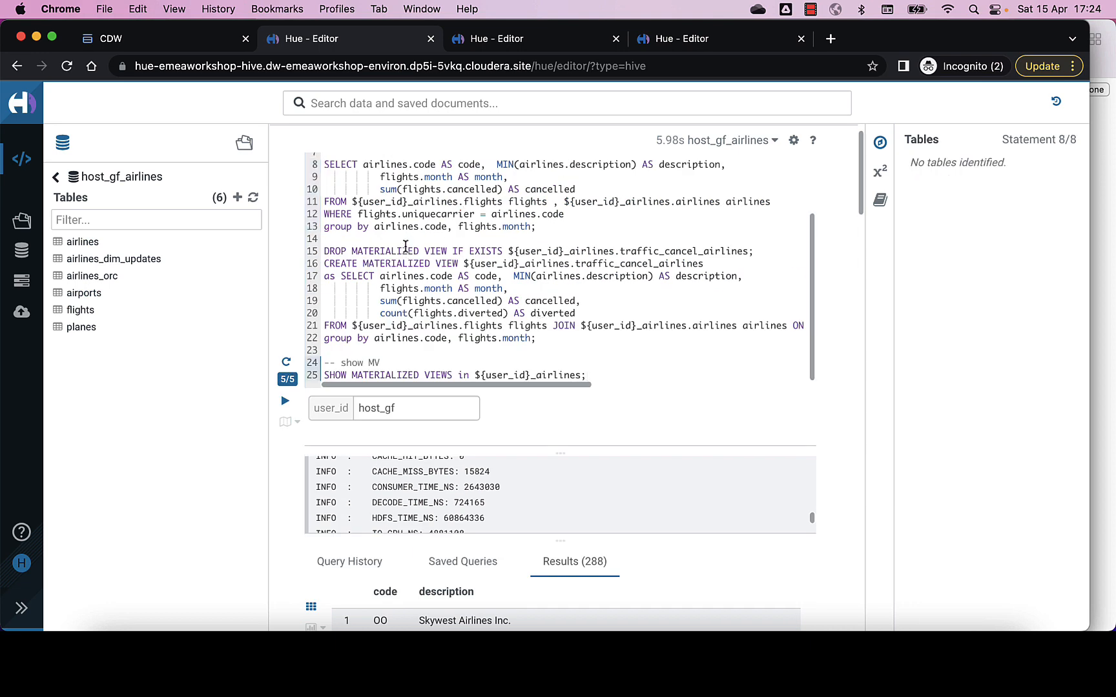
click(408, 241)
key(Down)
key(Down)
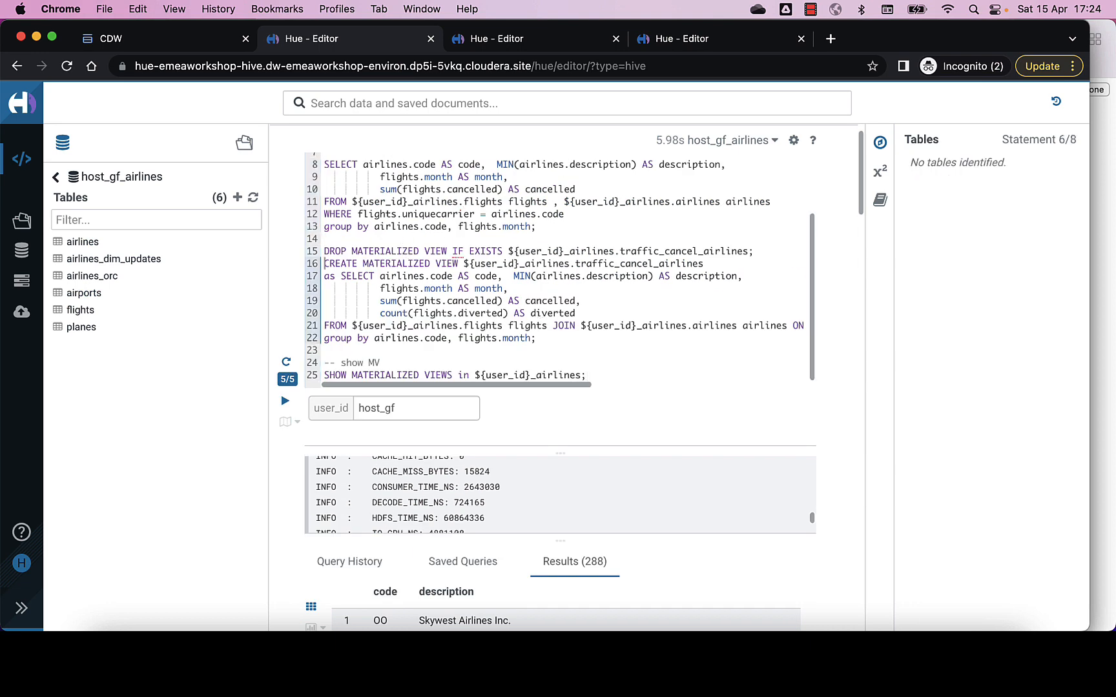
key(Down)
key(shift+Down)
key(shift+Down)
key(shift+Down)
key(shift+Down)
key(shift+Down)
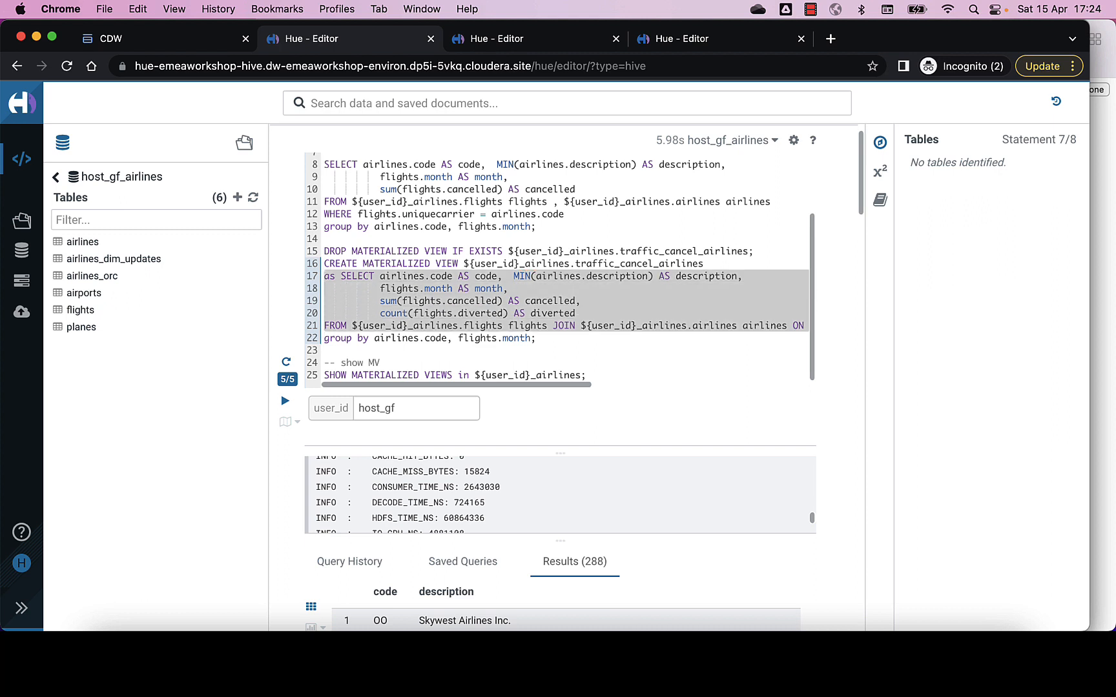
key(Down)
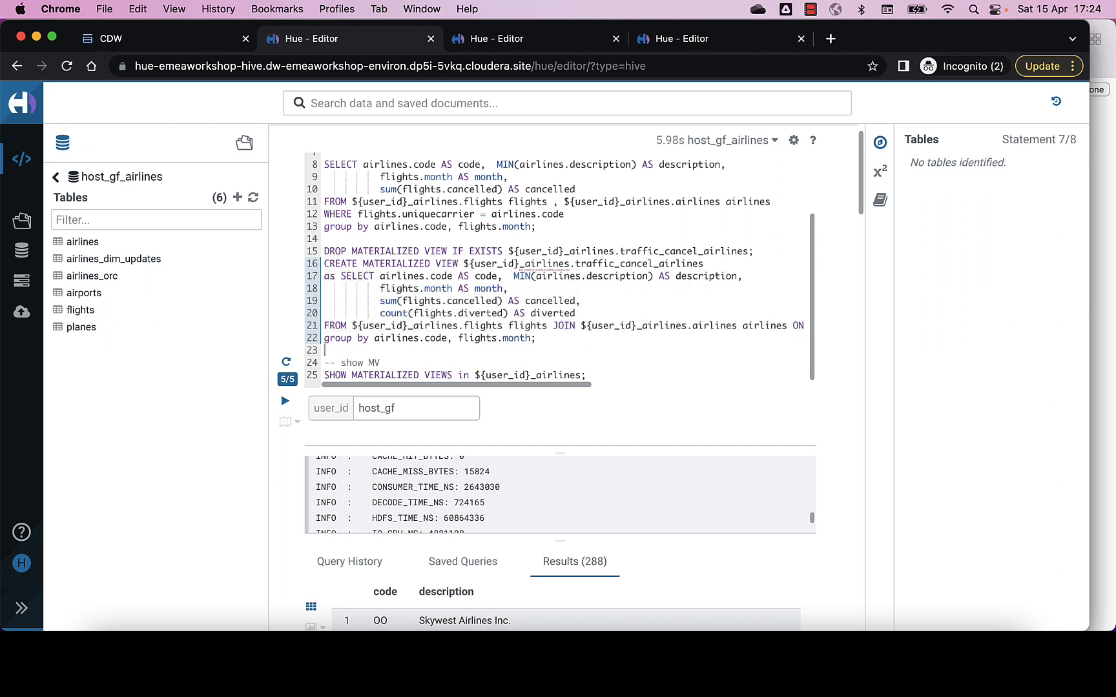
Select the DROP and CREATE MATERIALIZED VIEW statements for traffic_cancel_airlines on lines 15 to 22 and execute them
key(Up)
key(Up)
key(Up)
key(Up)
key(shift+Down)
key(shift+Down)
key(shift+Down)
key(shift+Down)
key(shift+Down)
key(shift+Down)
key(shift+Down)
key(shift+Down)
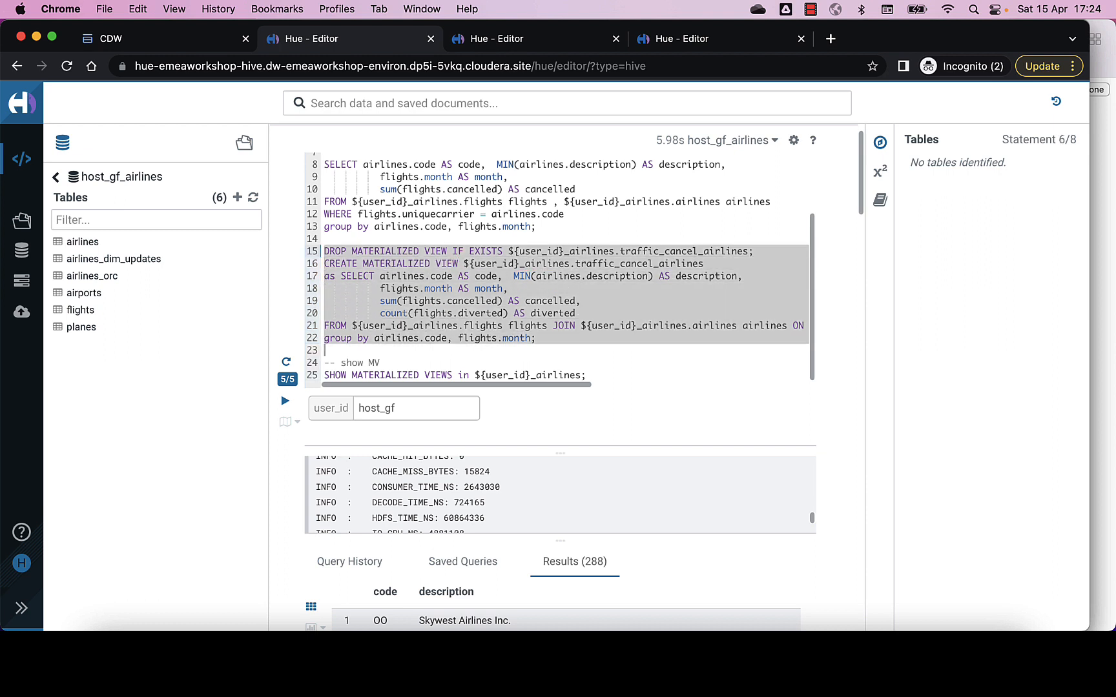
key(super+Return)
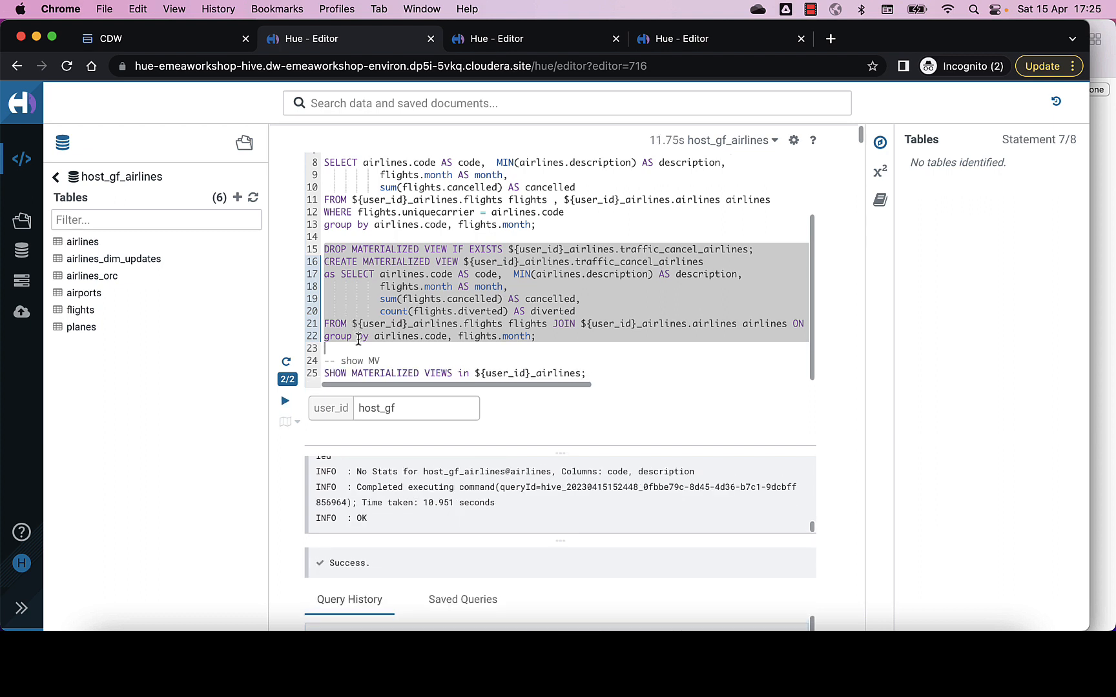
Run only the SHOW MATERIALIZED VIEWS in ${user_id}_airlines statement and view its result
scroll(358, 339, down, 1)
triple_click(359, 353)
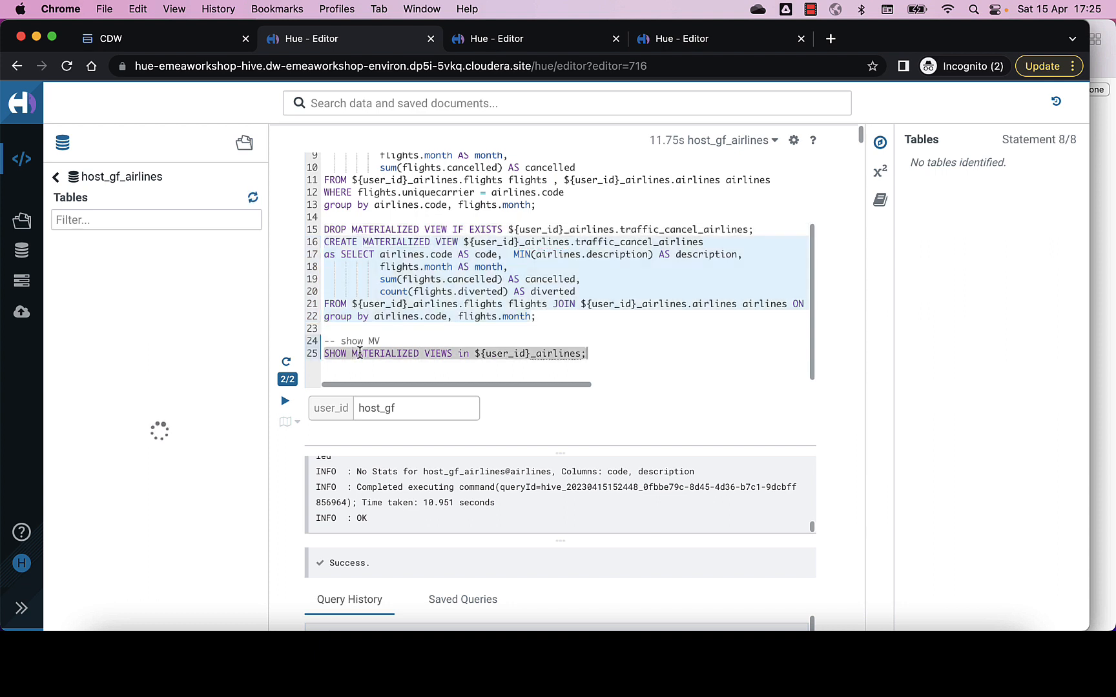
key(ctrl+Return)
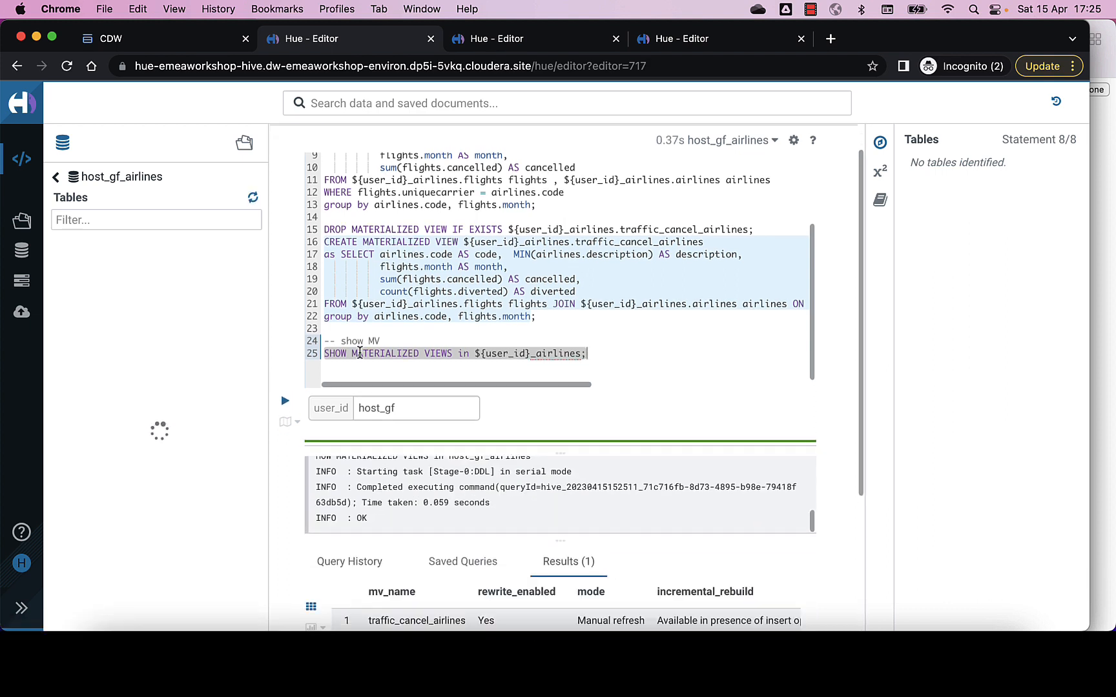
scroll(300, 478, down, 2)
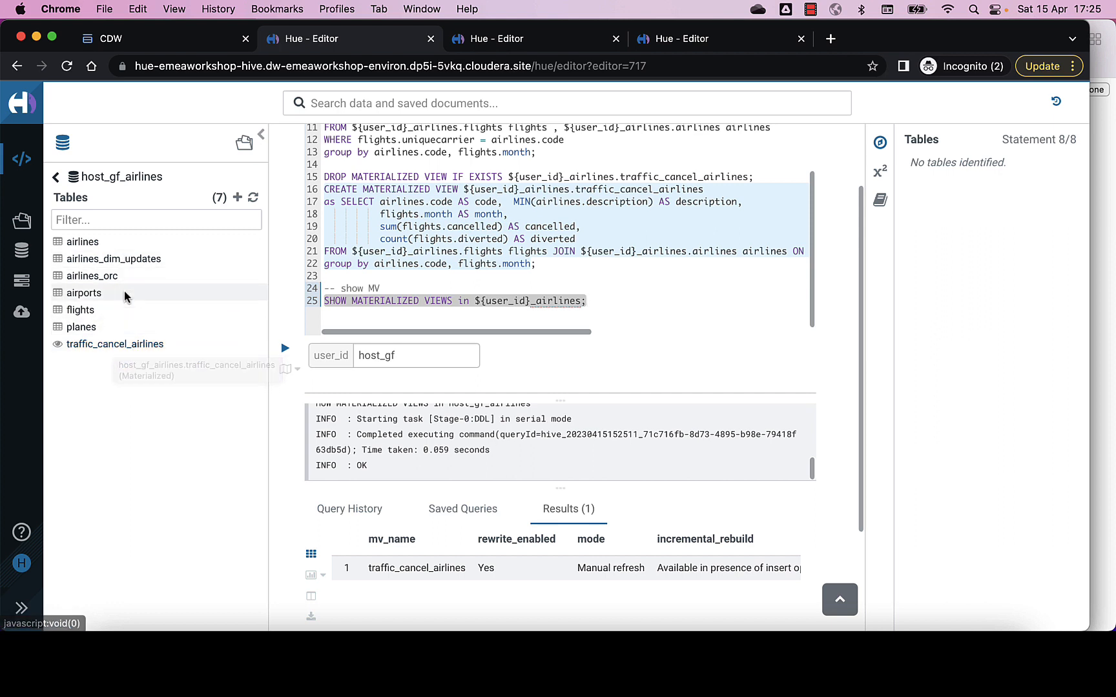
Copy the README's Dashboard Query block with the results cache disabled and order by airlines.code from Safari, and return to the end of the Hive script in Chrome
click(452, 315)
key(super+Tab)
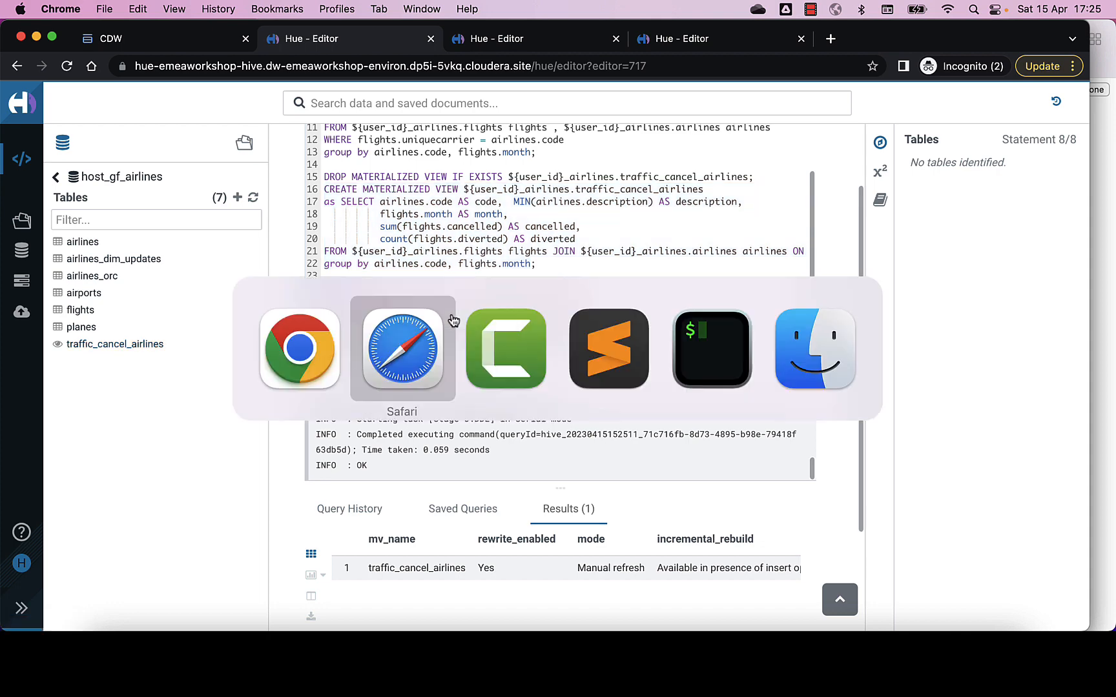
scroll(452, 314, down, 2)
scroll(452, 315, down, 10)
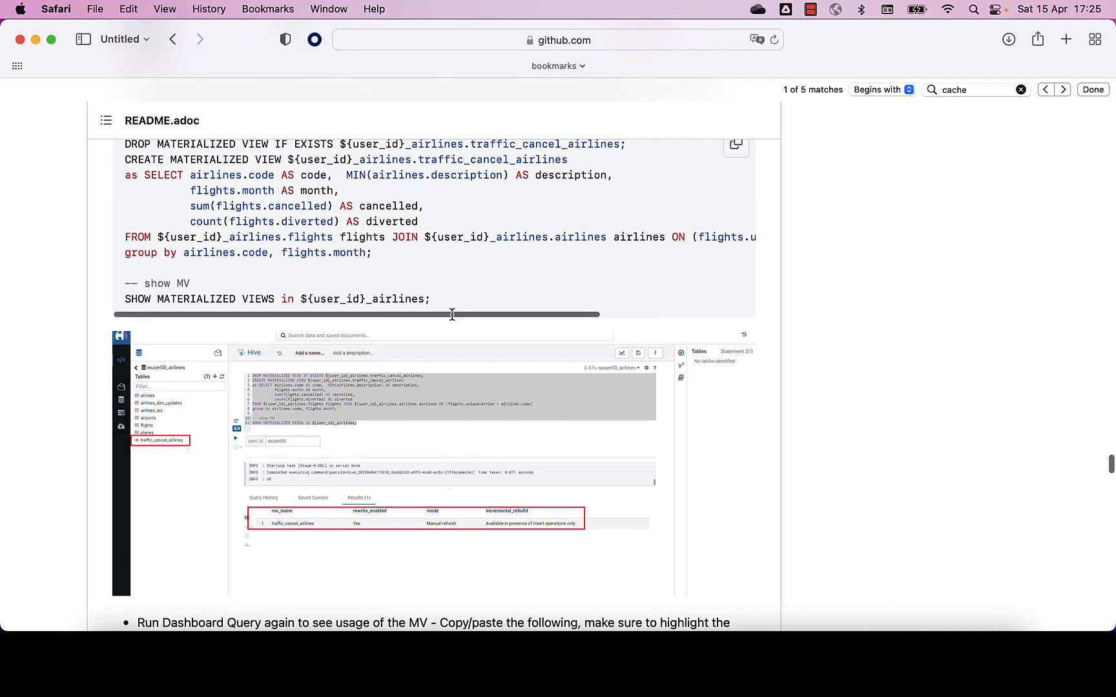
scroll(452, 314, down, 2)
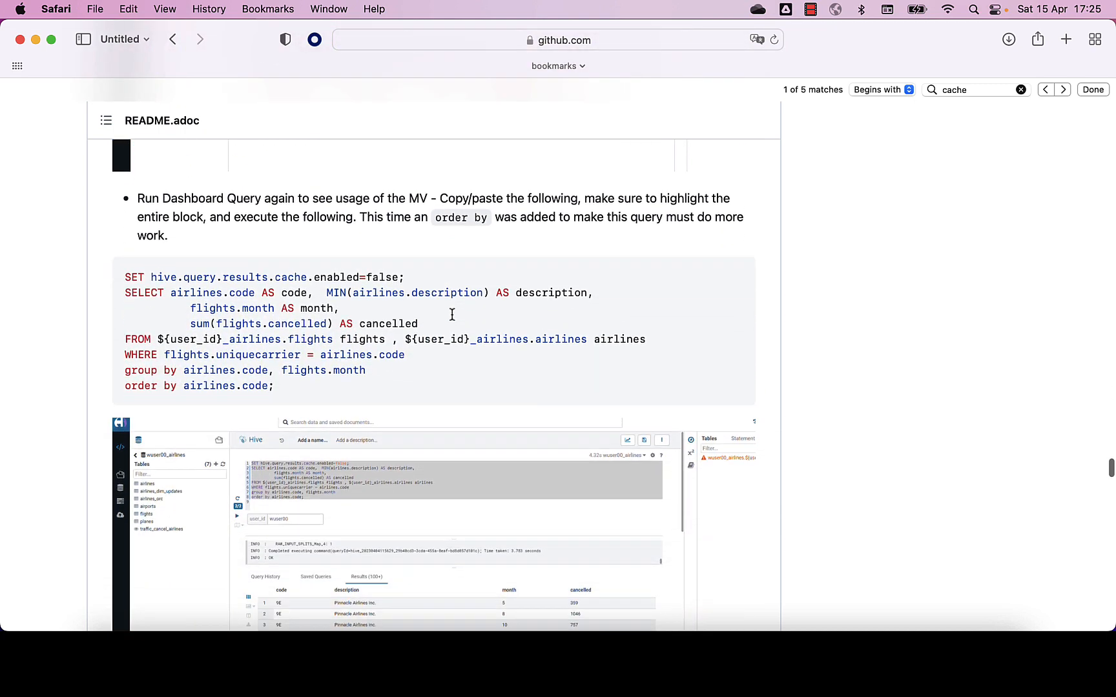
click(737, 281)
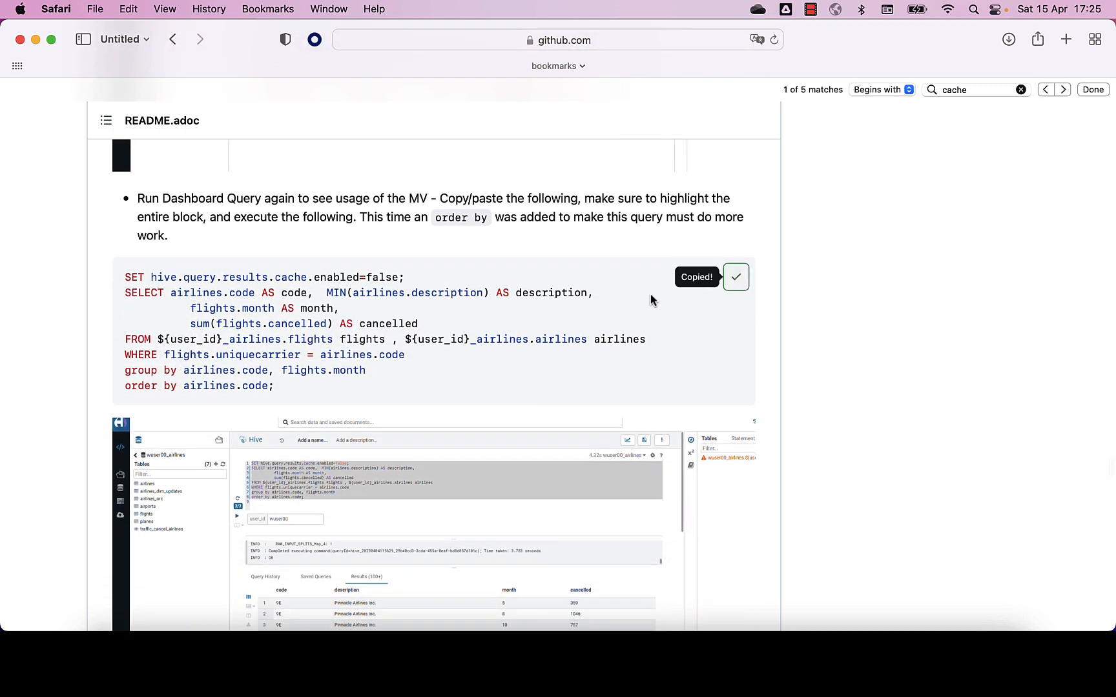
key(super+Tab)
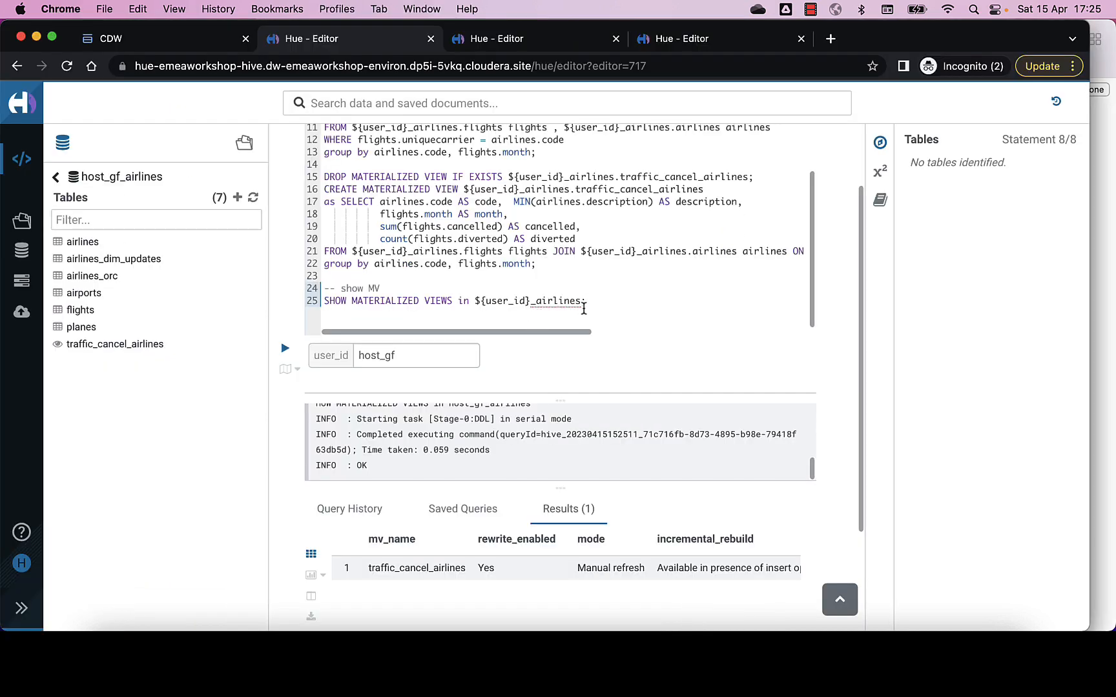
Paste the copied Dashboard Query block on line 27, leaving a blank line after the SHOW MATERIALIZED VIEWS statement
key(Return)
key(Return)
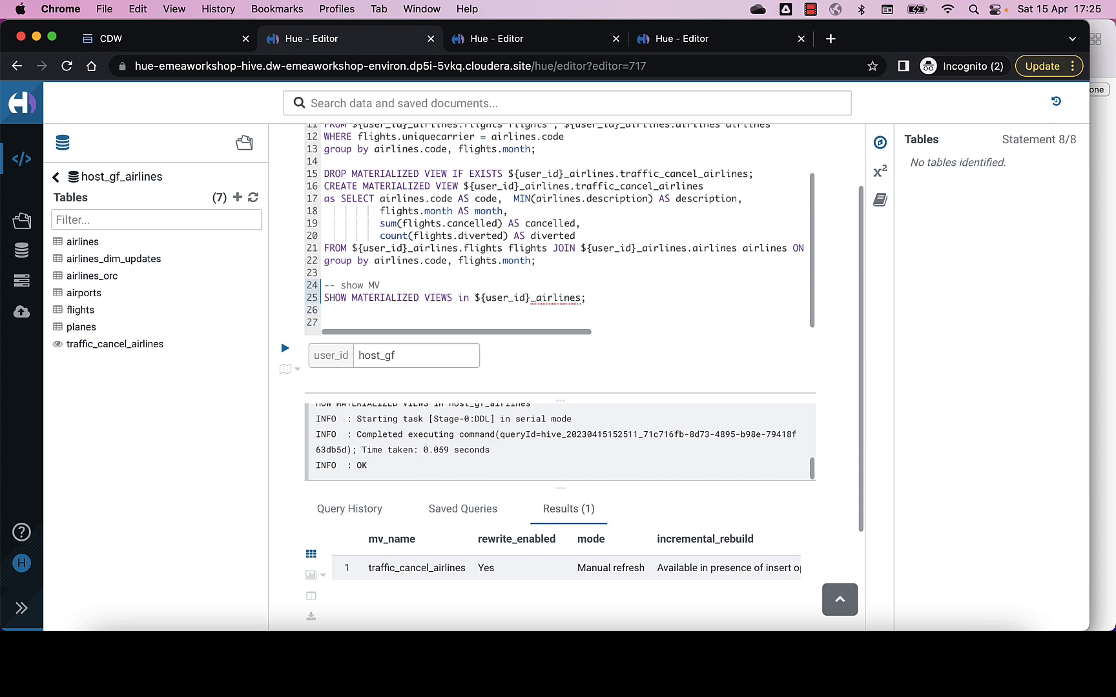
key(super+v)
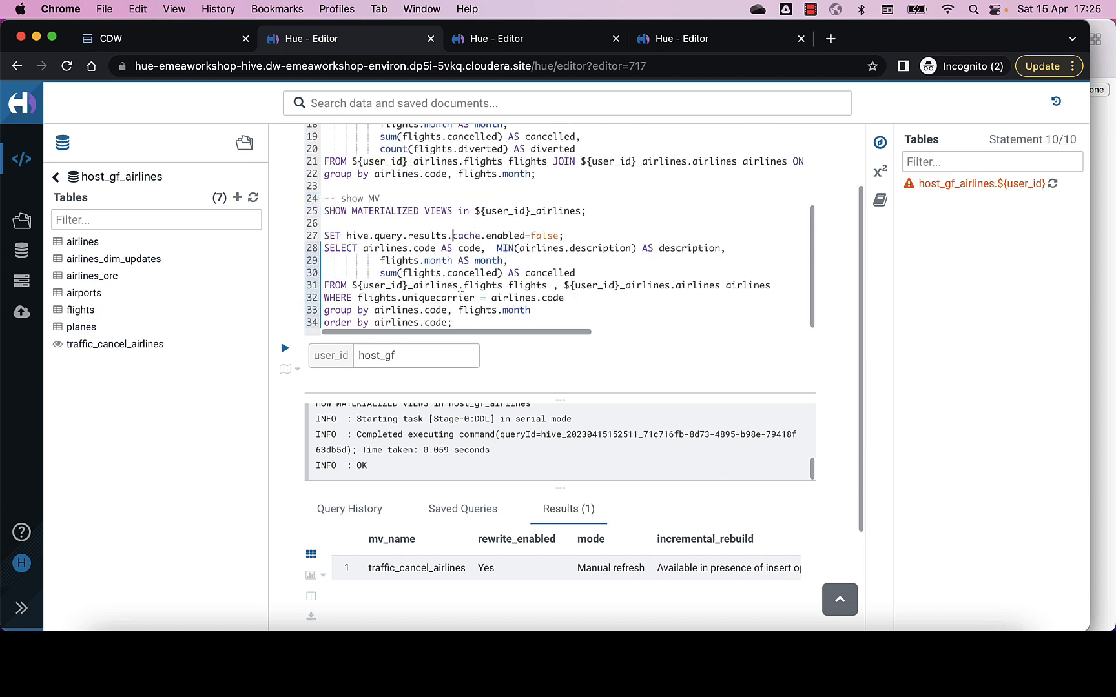
Select the whole block from SET hive.query.results.cache.enabled=false to order by airlines.code, execute it and view the results
key(Down)
key(shift+Down)
key(shift+Down)
key(shift+Down)
key(shift+Down)
key(shift+Down)
key(shift+Down)
key(shift+Down)
key(shift+Down)
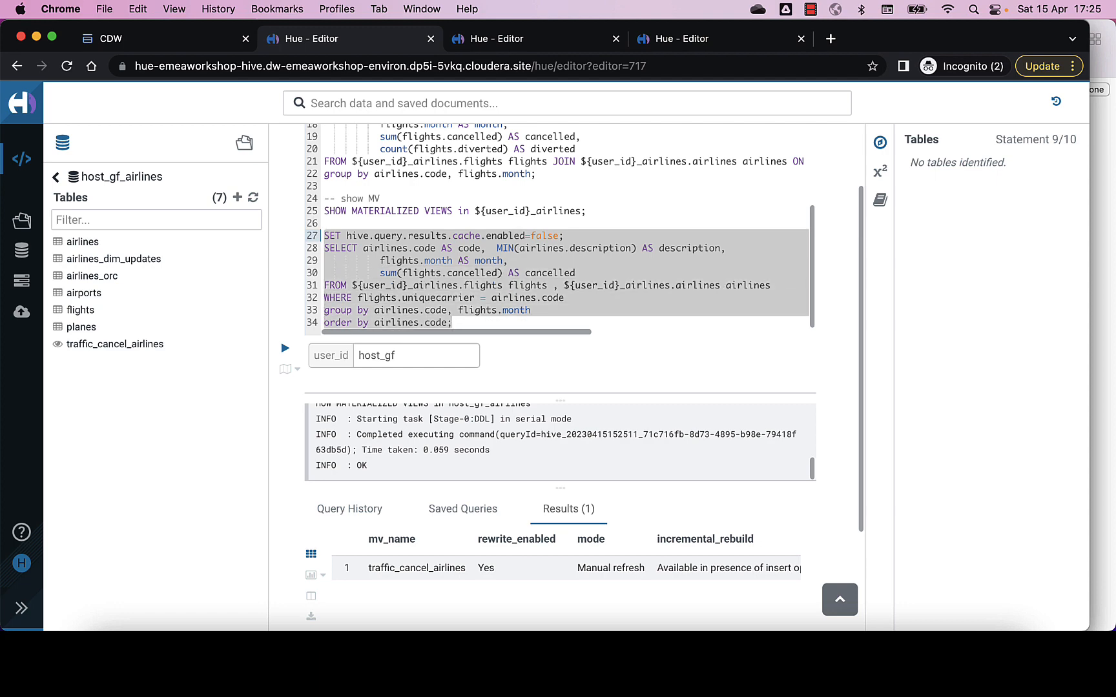
key(super+Return)
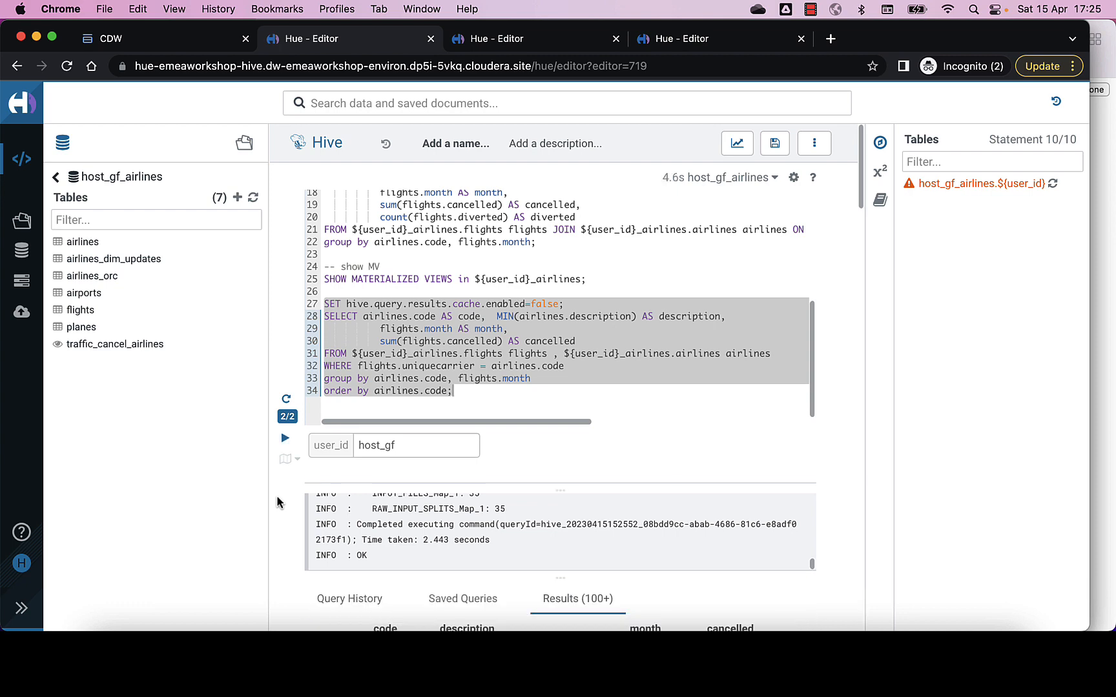
scroll(276, 495, down, 3)
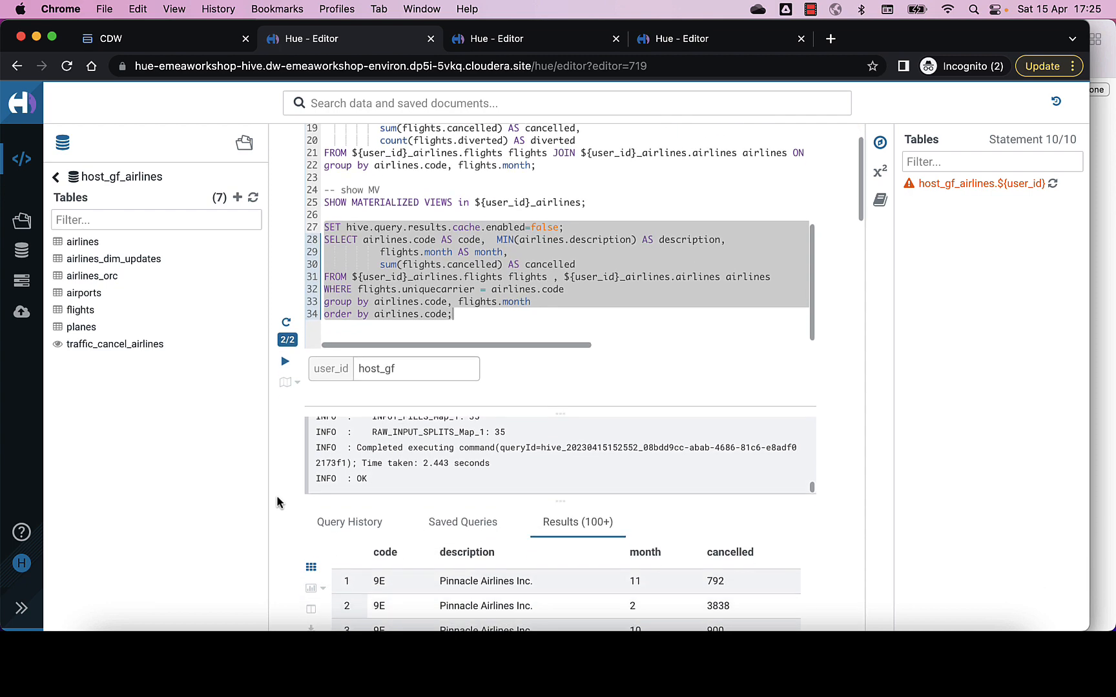
scroll(276, 495, up, 2)
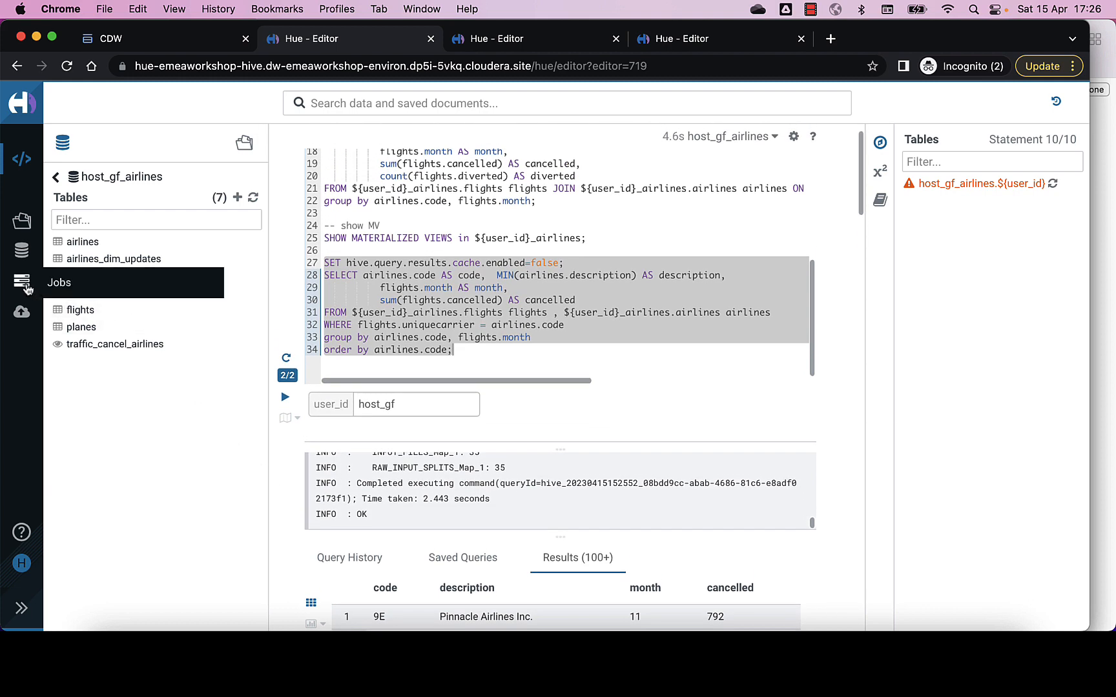
Open the topmost airlines SELECT query in the Job Browser's queries and show its Visual Explain
click(26, 286)
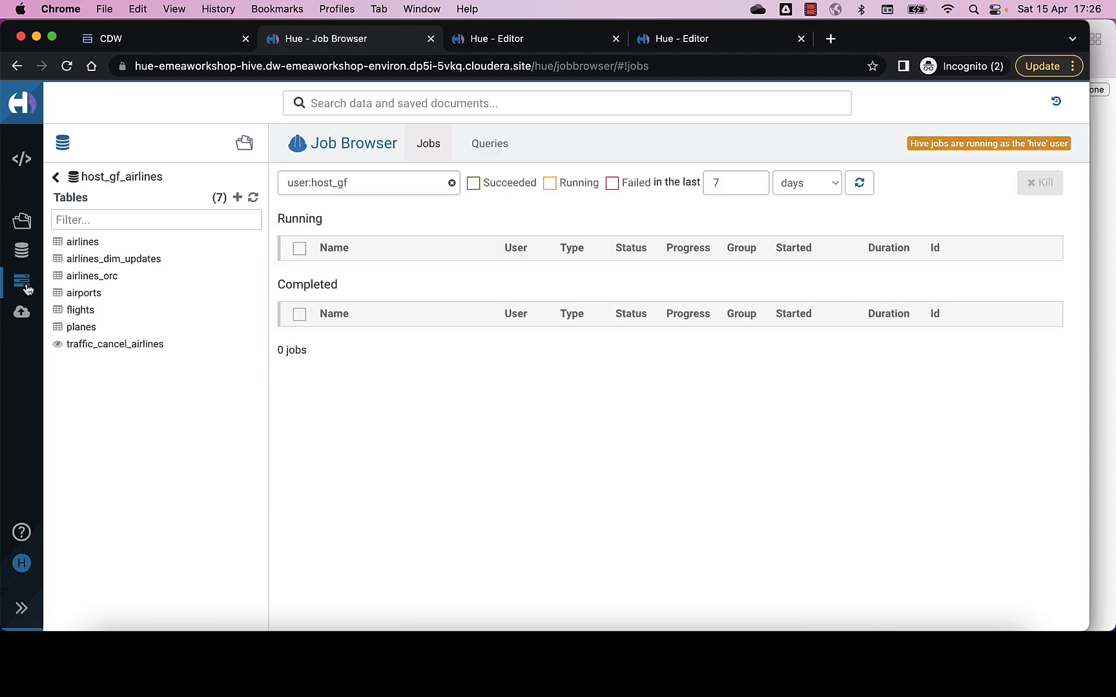
click(488, 146)
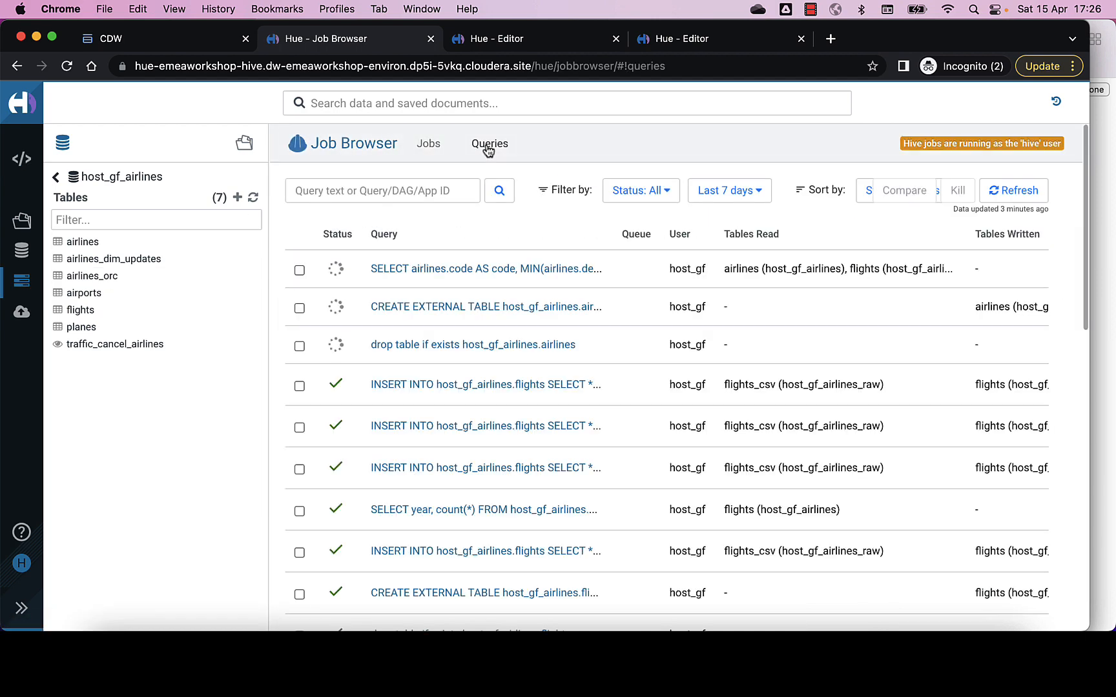
click(400, 271)
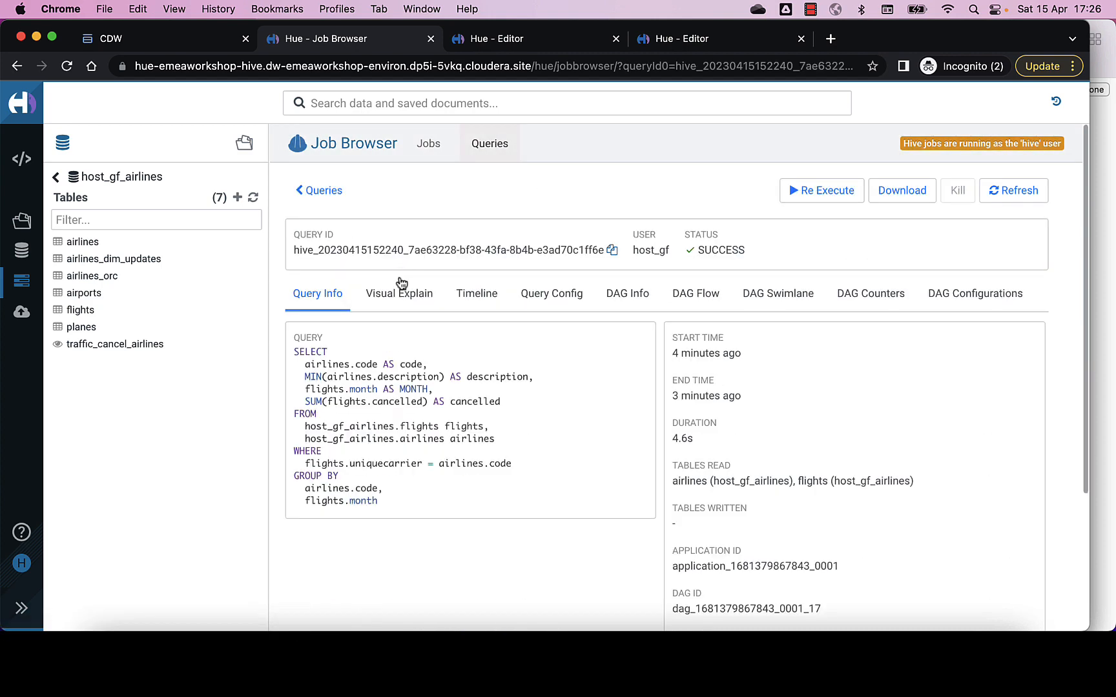
click(398, 296)
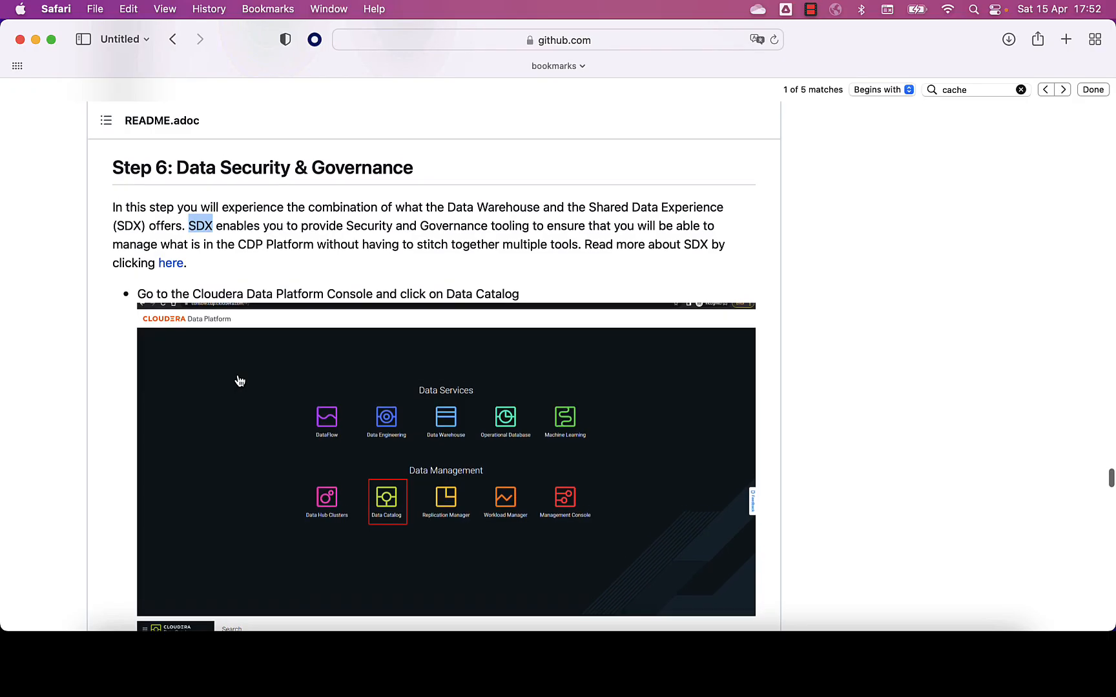
Read the introduction to Step 6: Data Security & Governance in the README, highlighting the term SDX
scroll(240, 382, down, 1)
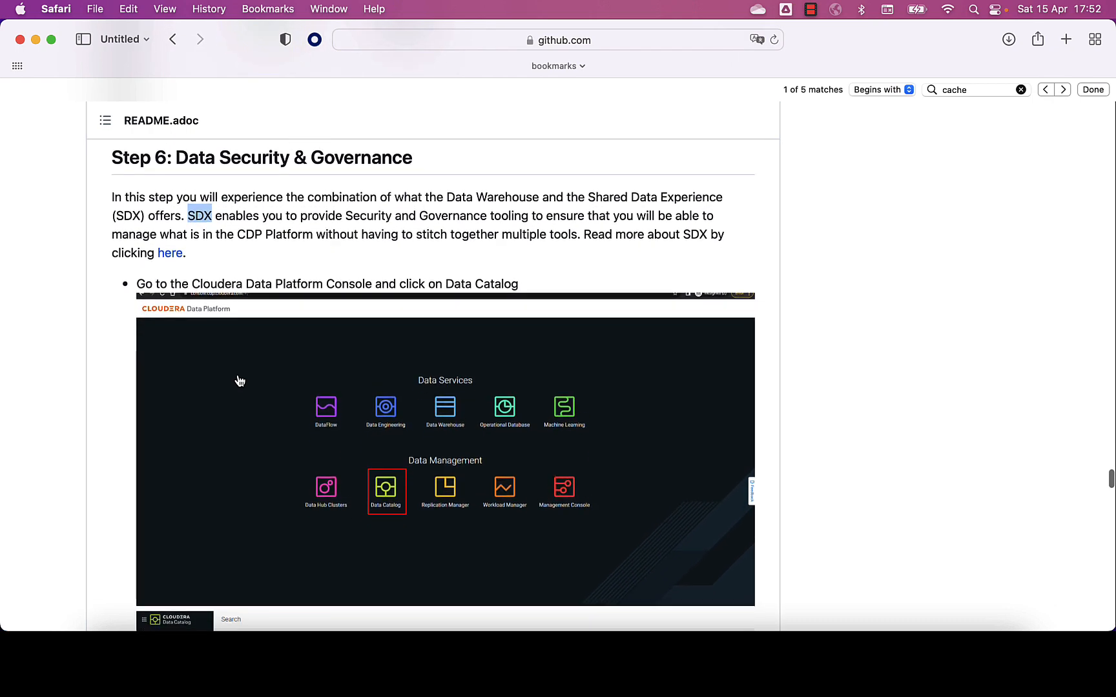
scroll(239, 381, up, 1)
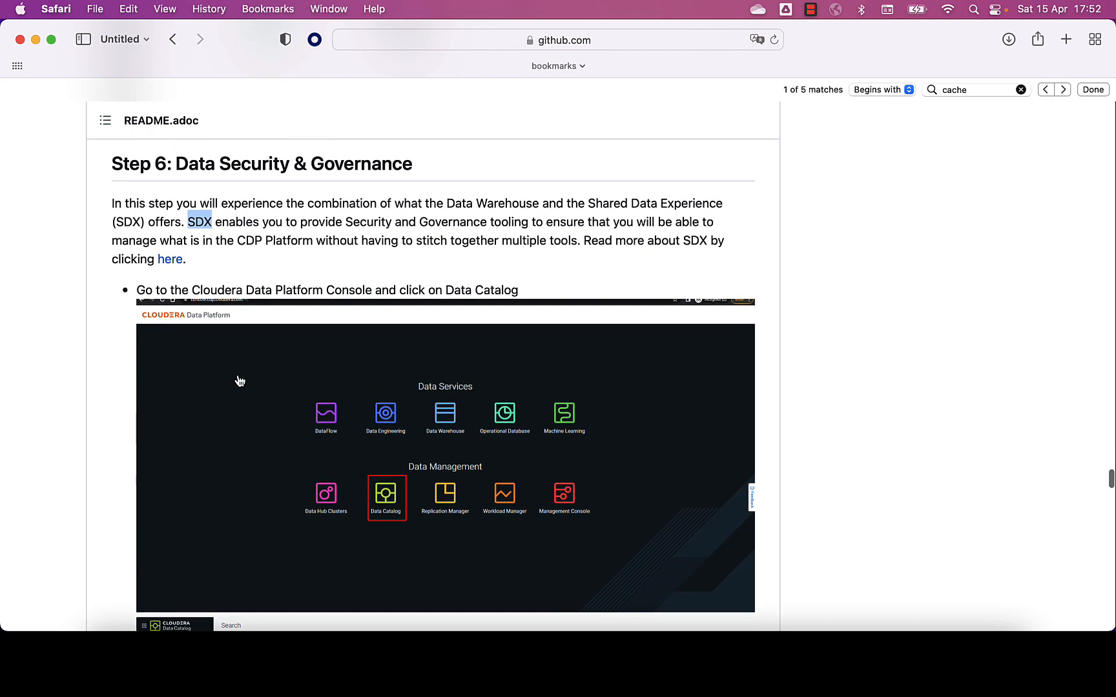
scroll(240, 382, up, 1)
scroll(240, 381, down, 2)
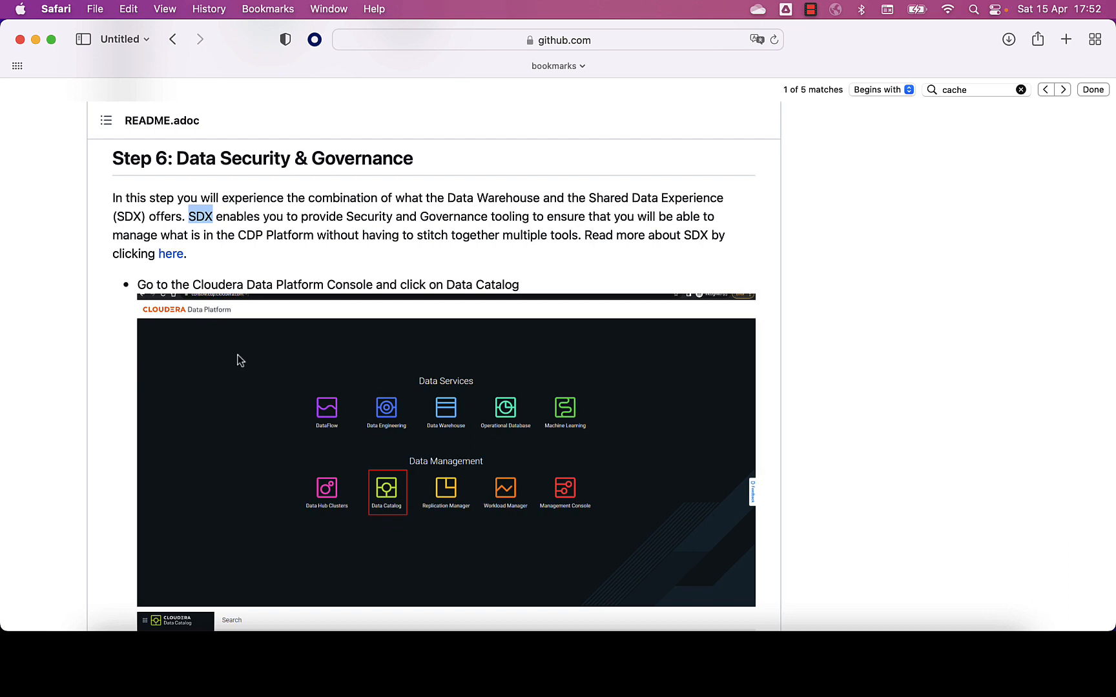
click(214, 162)
double_click(127, 218)
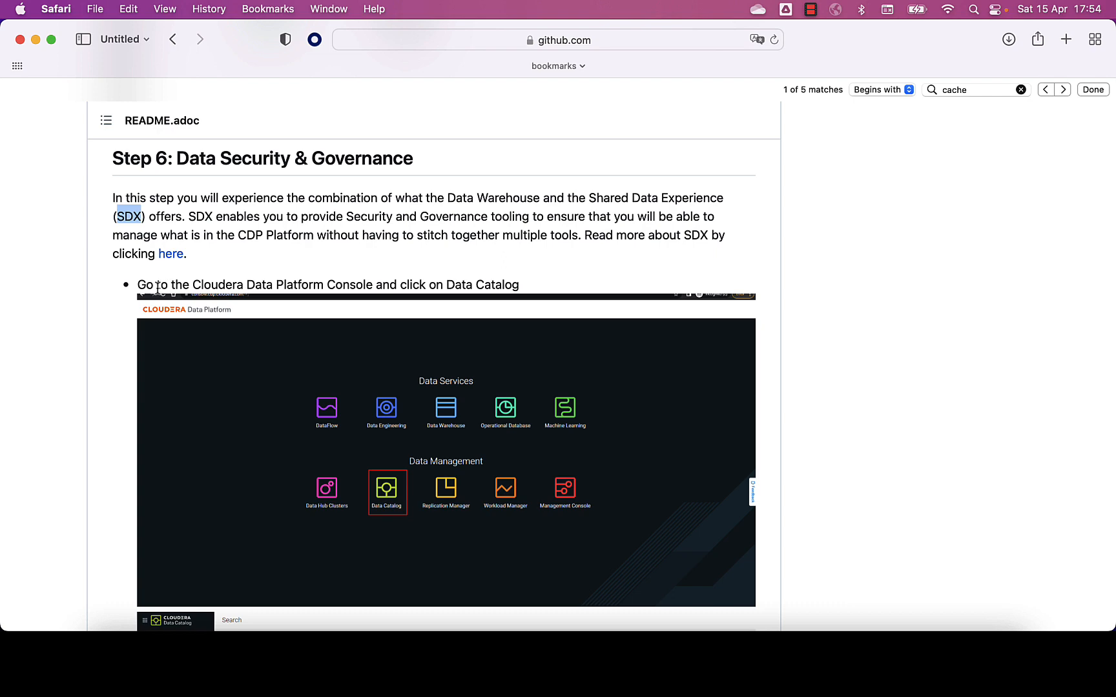
Switch back to the Cloudera Data Warehouse console in Chrome and open the Cloudera Data Platform service list
key(super+Tab)
key(super+Tab)
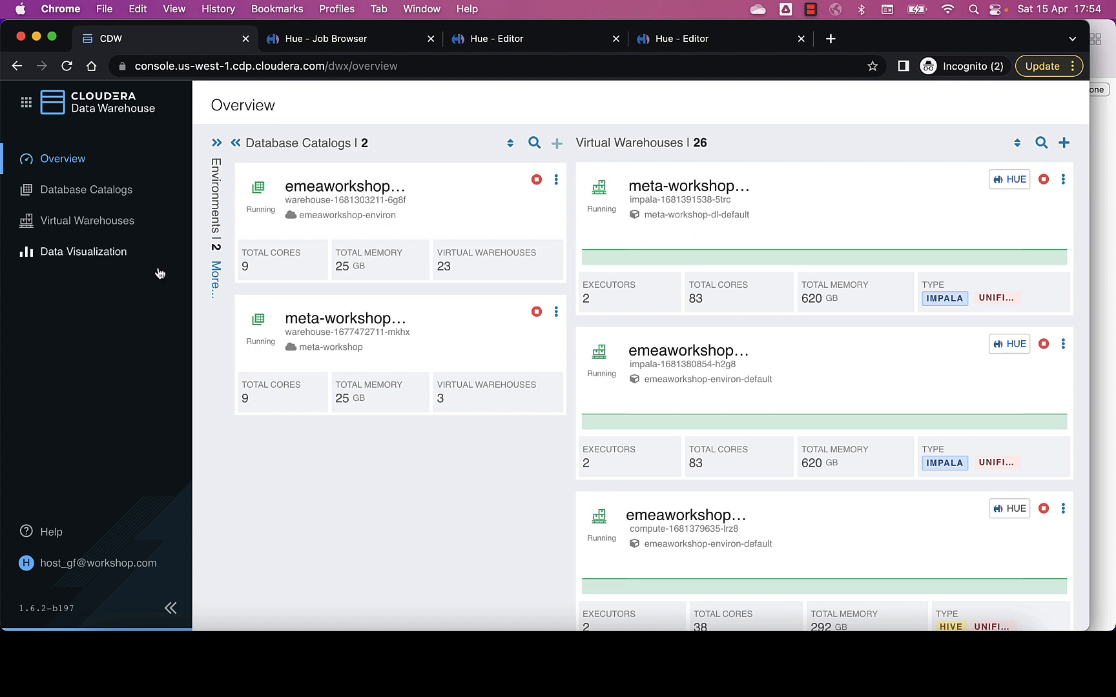
click(26, 107)
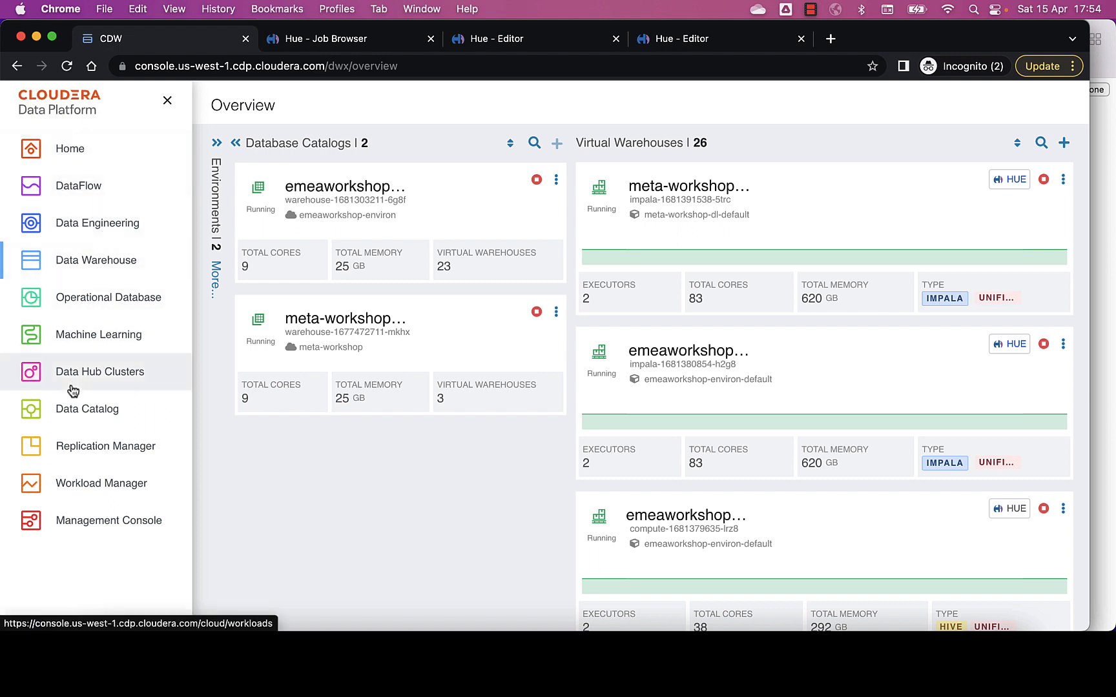
Open the Data Catalog and filter the emeaworkshop-environ data lake assets by the Hive Table type
click(73, 418)
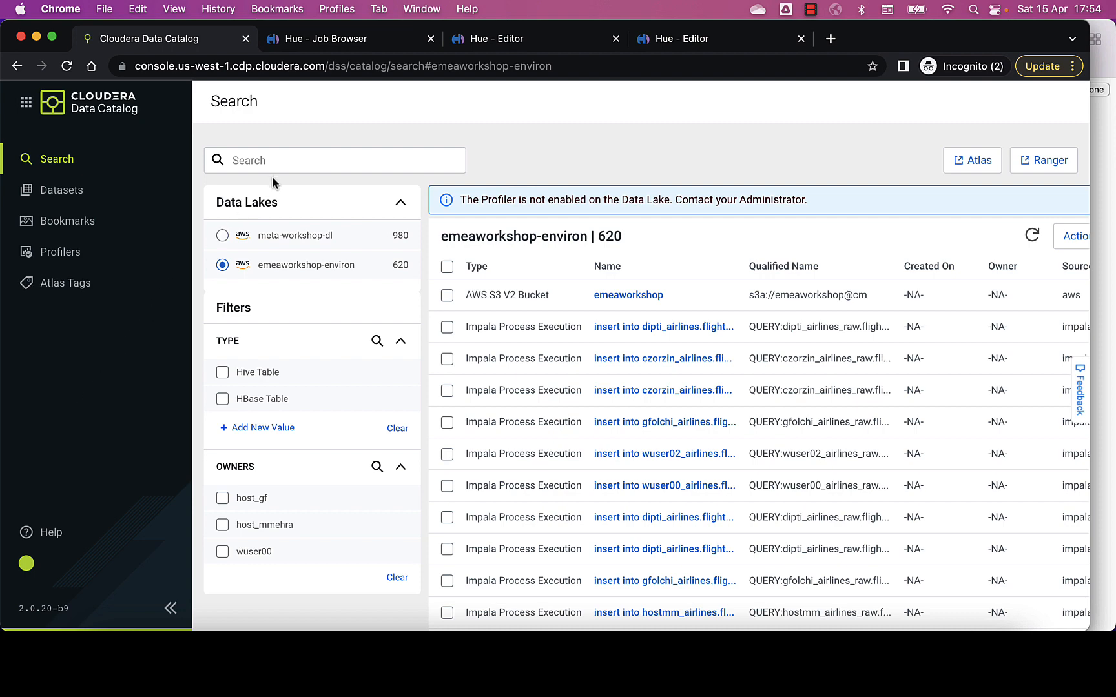
scroll(272, 182, down, 1)
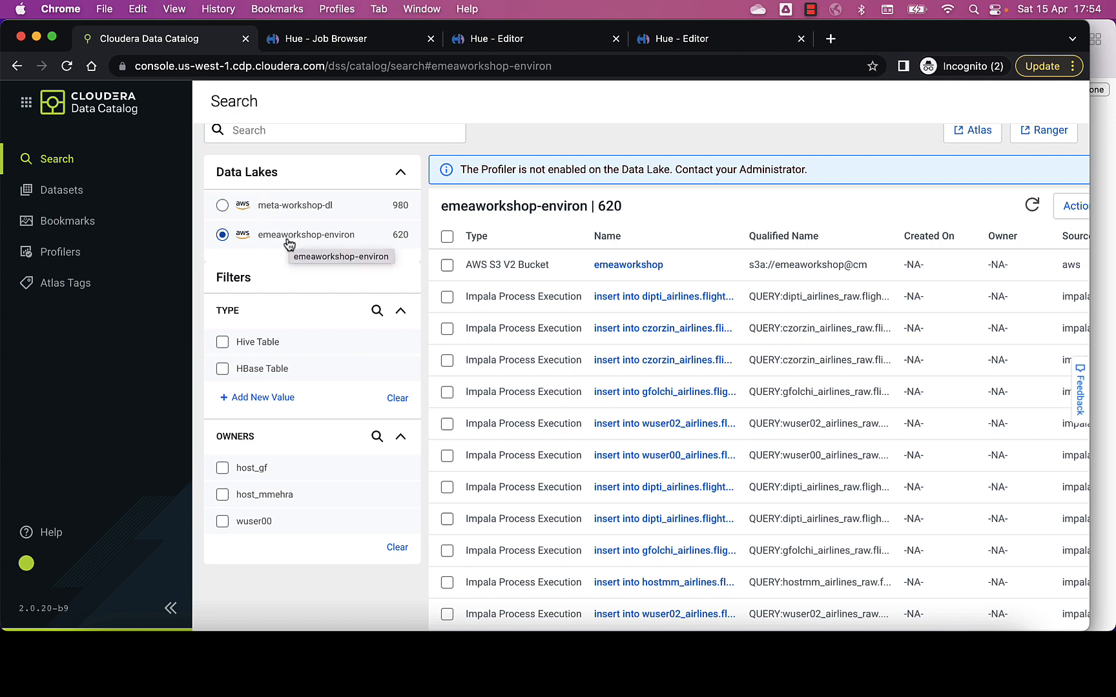
scroll(282, 253, down, 2)
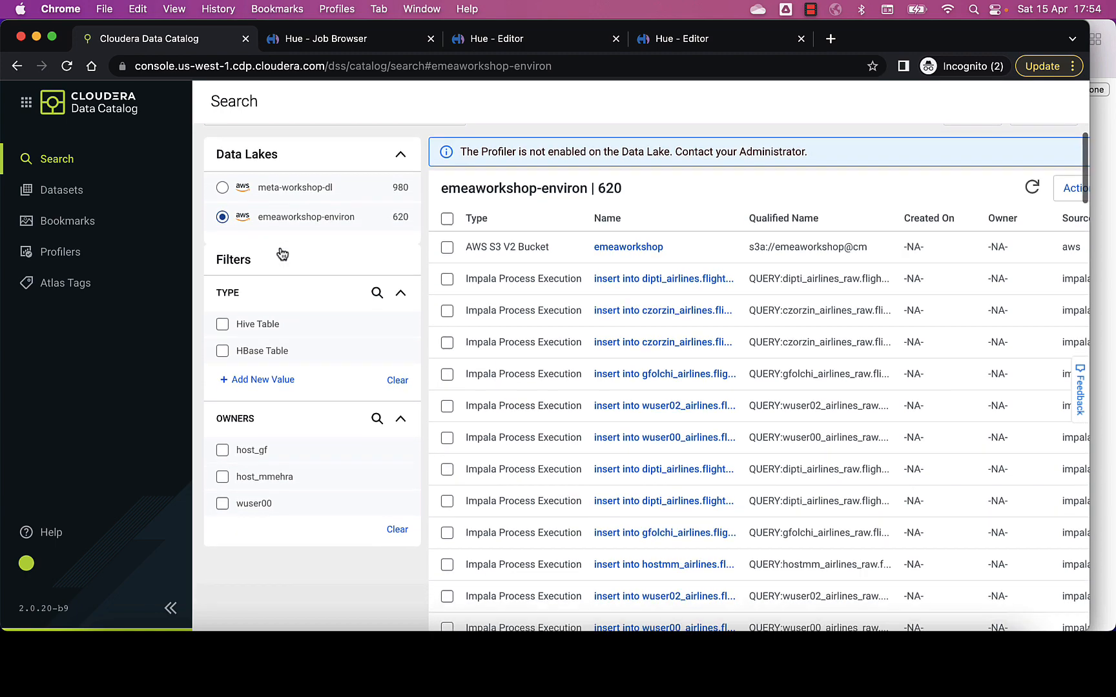
scroll(283, 253, down, 3)
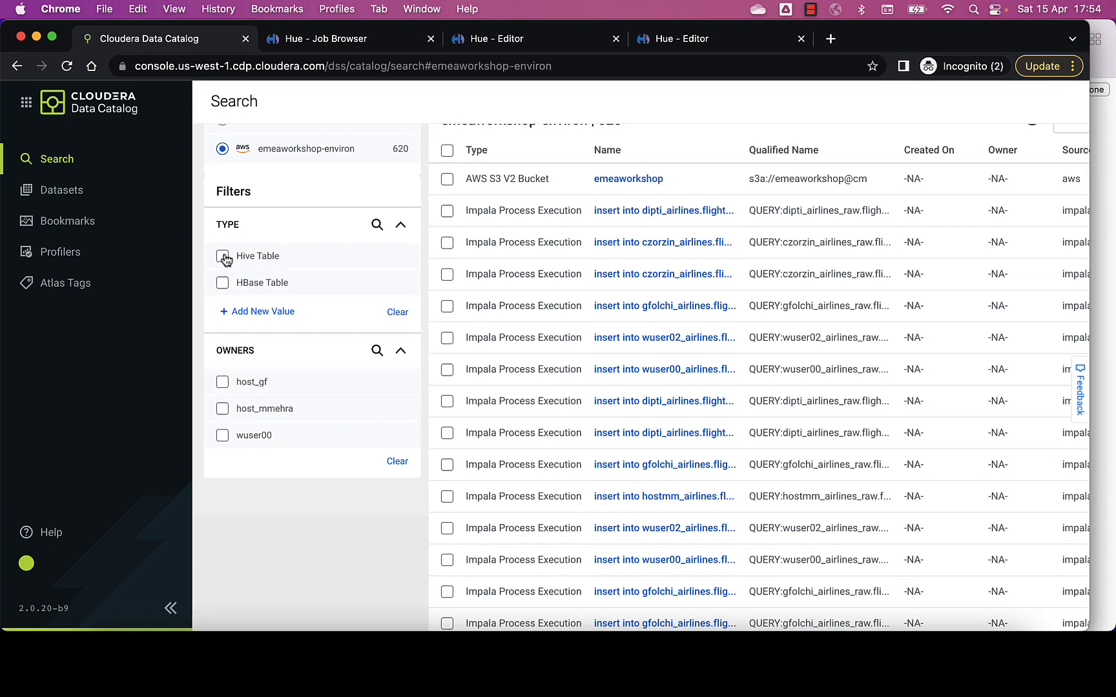
click(224, 257)
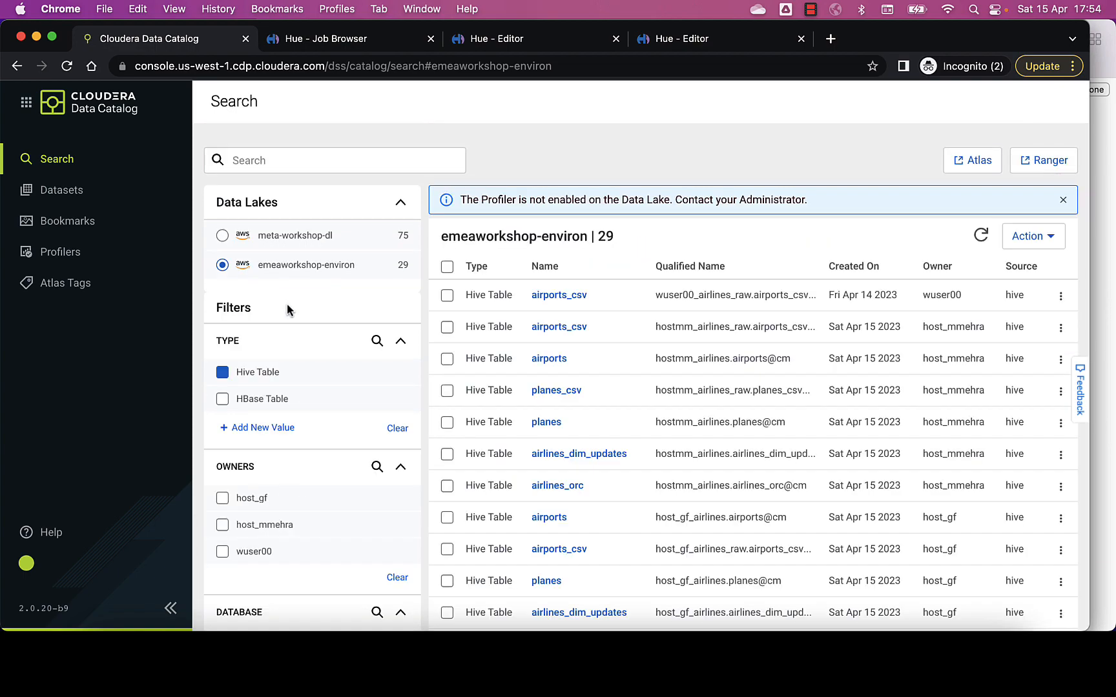
Narrow the Hive table list to assets owned by host_gf
scroll(287, 303, down, 2)
scroll(287, 305, down, 4)
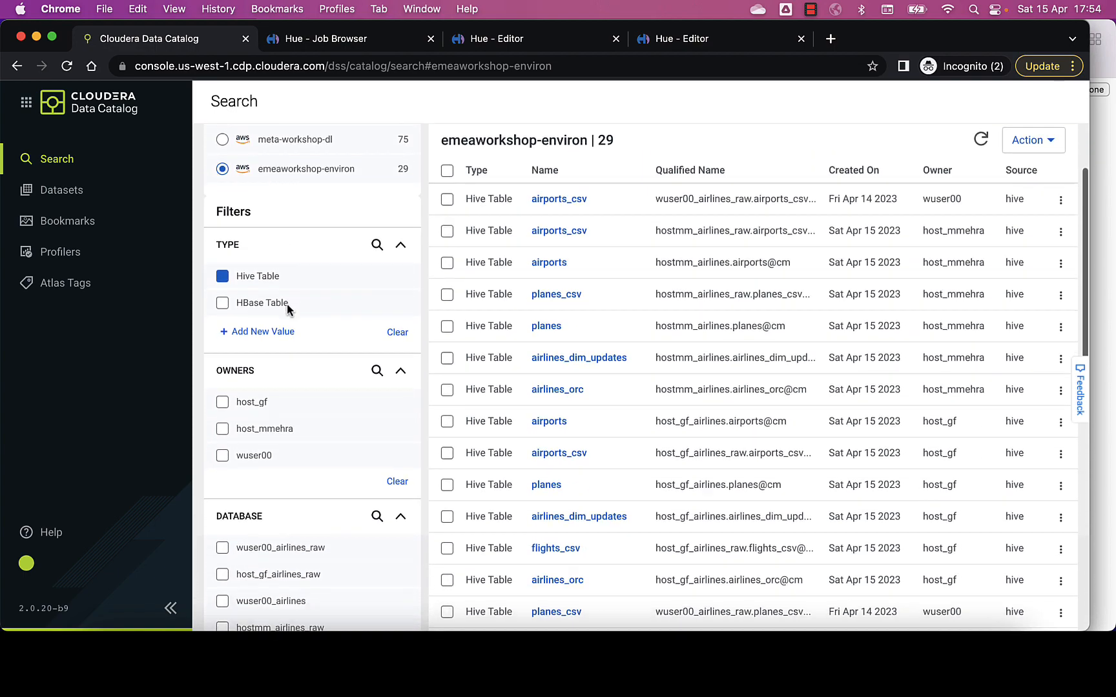
scroll(286, 304, down, 1)
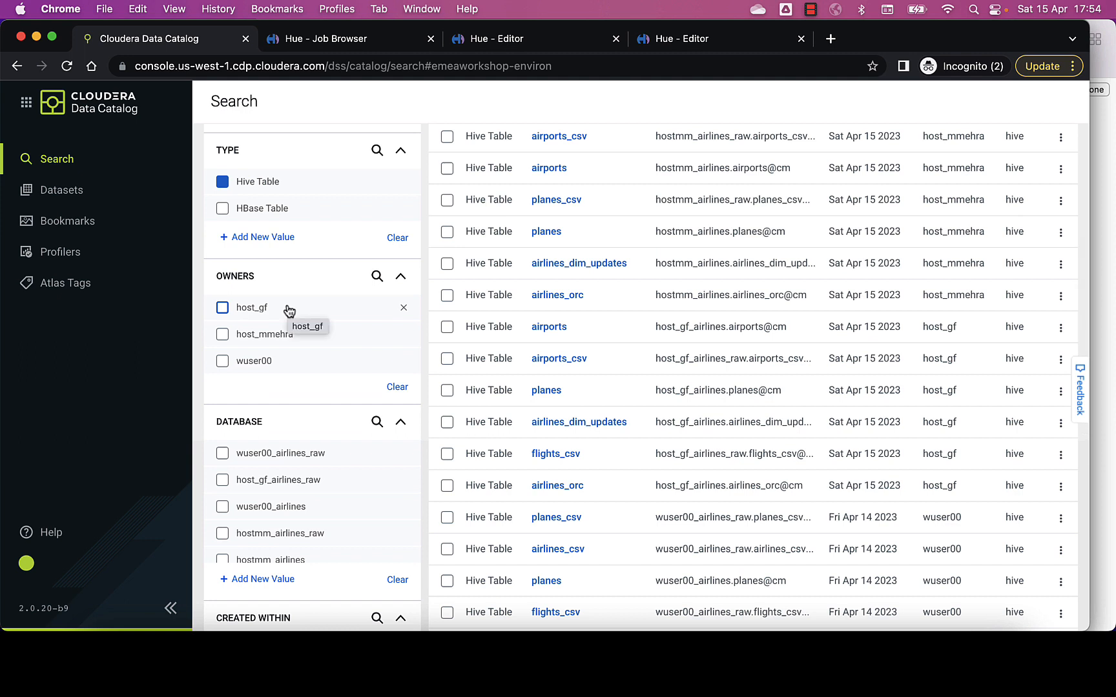
click(223, 308)
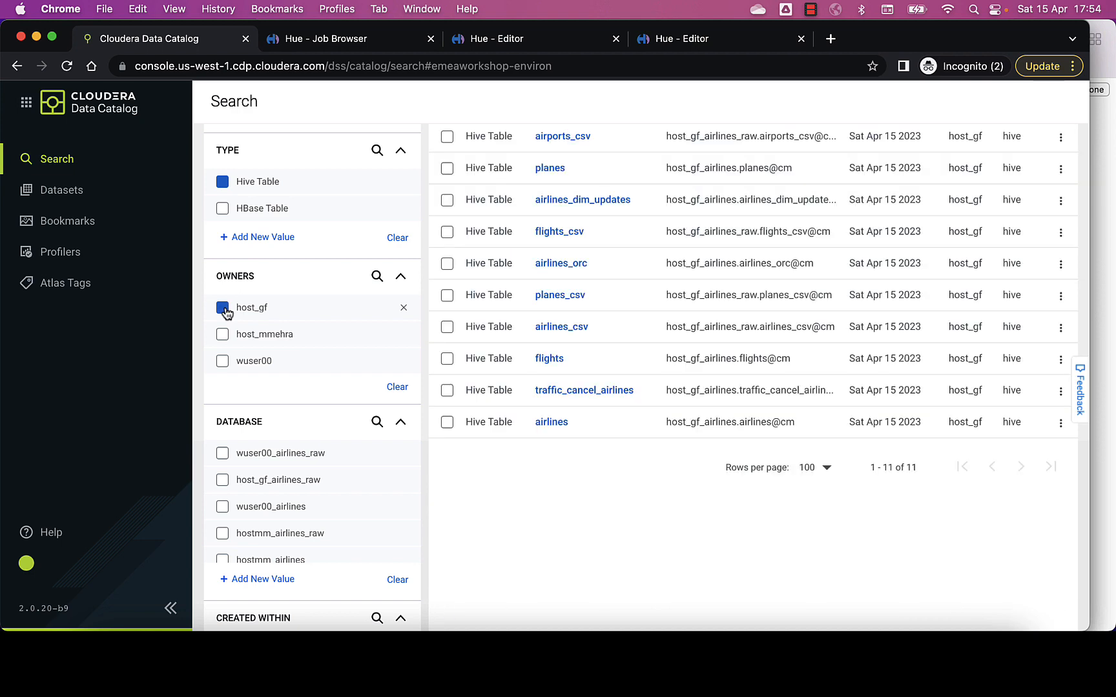
Open the asset details of the flights table in host_gf_airlines and bring up its lineage graph
scroll(477, 447, up, 2)
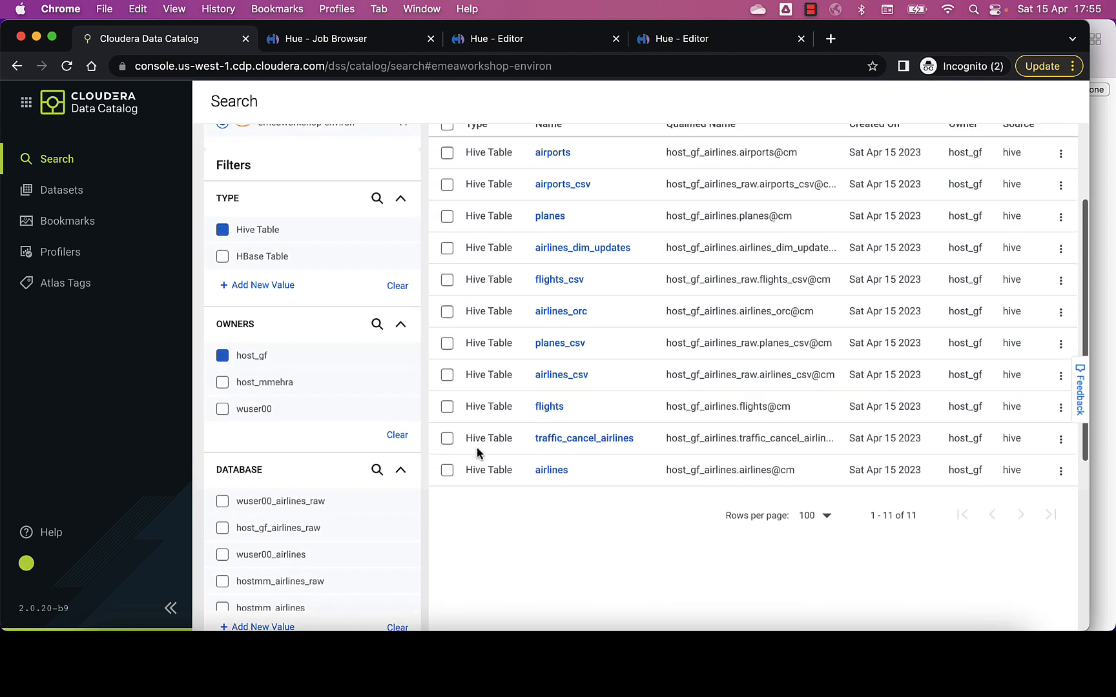
scroll(477, 447, up, 2)
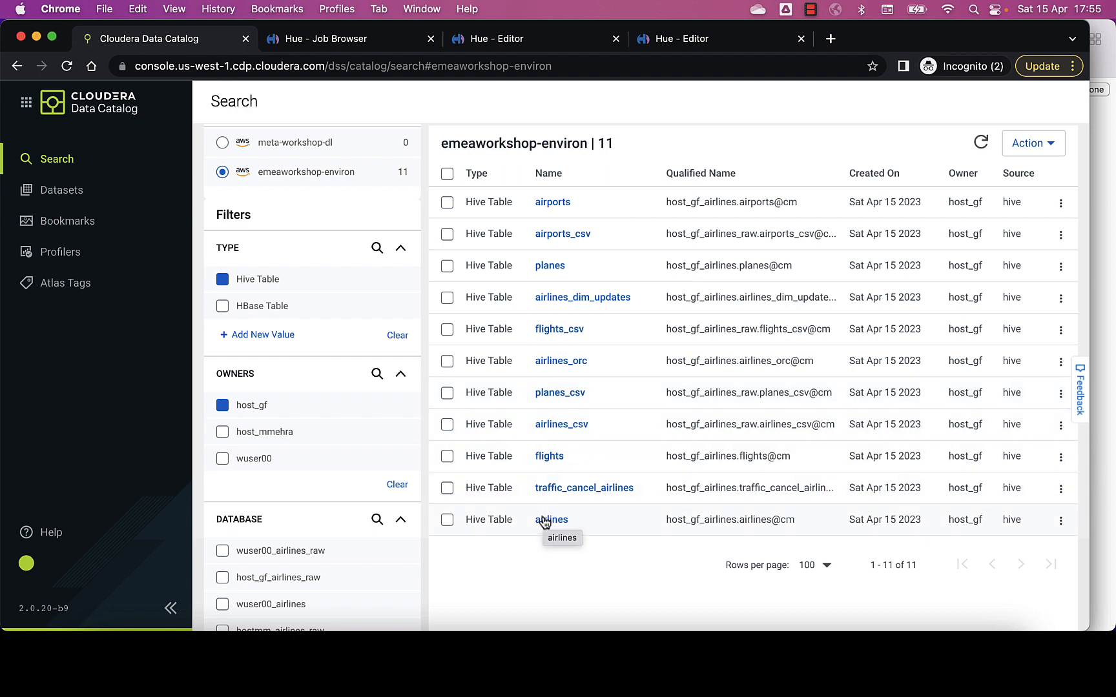
click(550, 457)
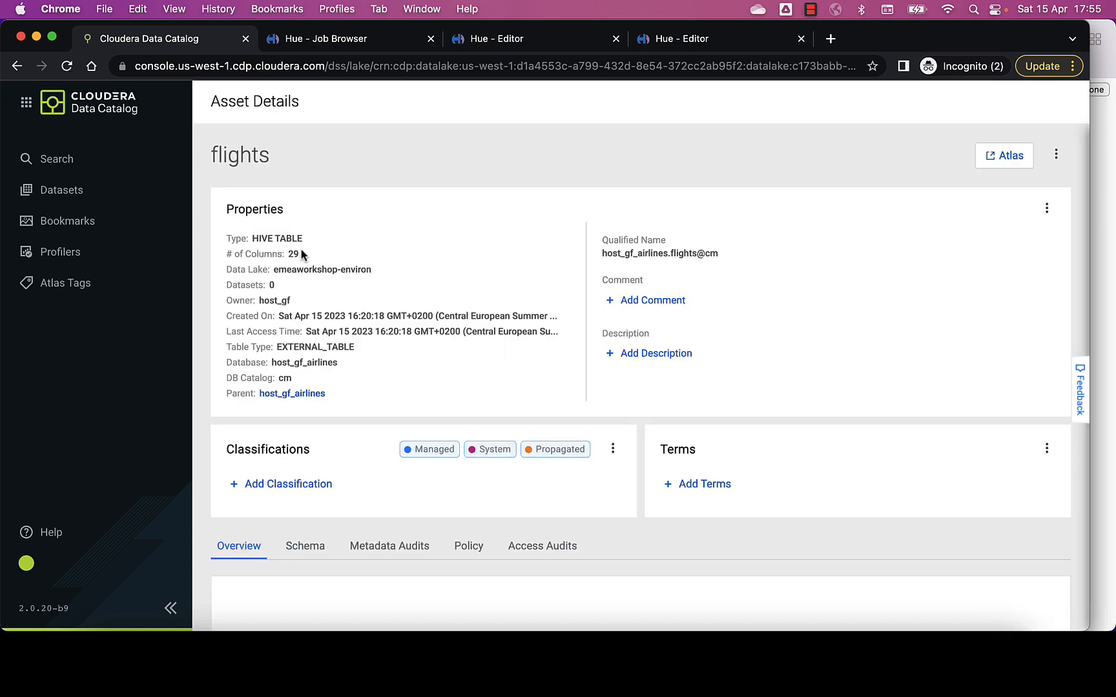
scroll(264, 258, down, 1)
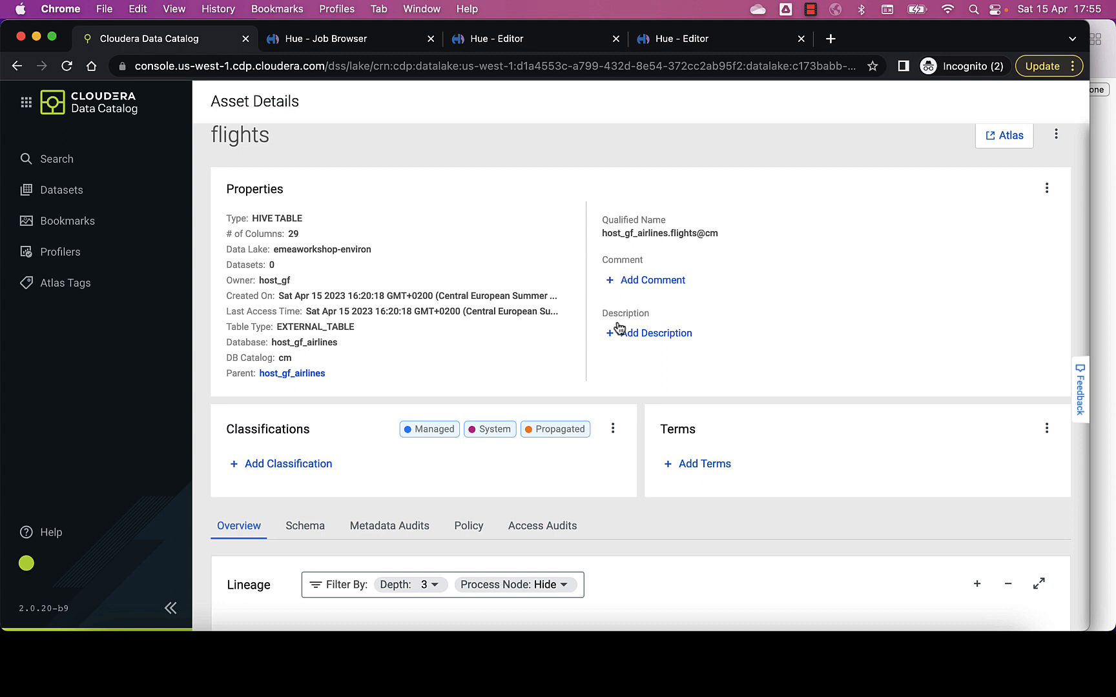
scroll(505, 350, down, 3)
scroll(505, 349, down, 2)
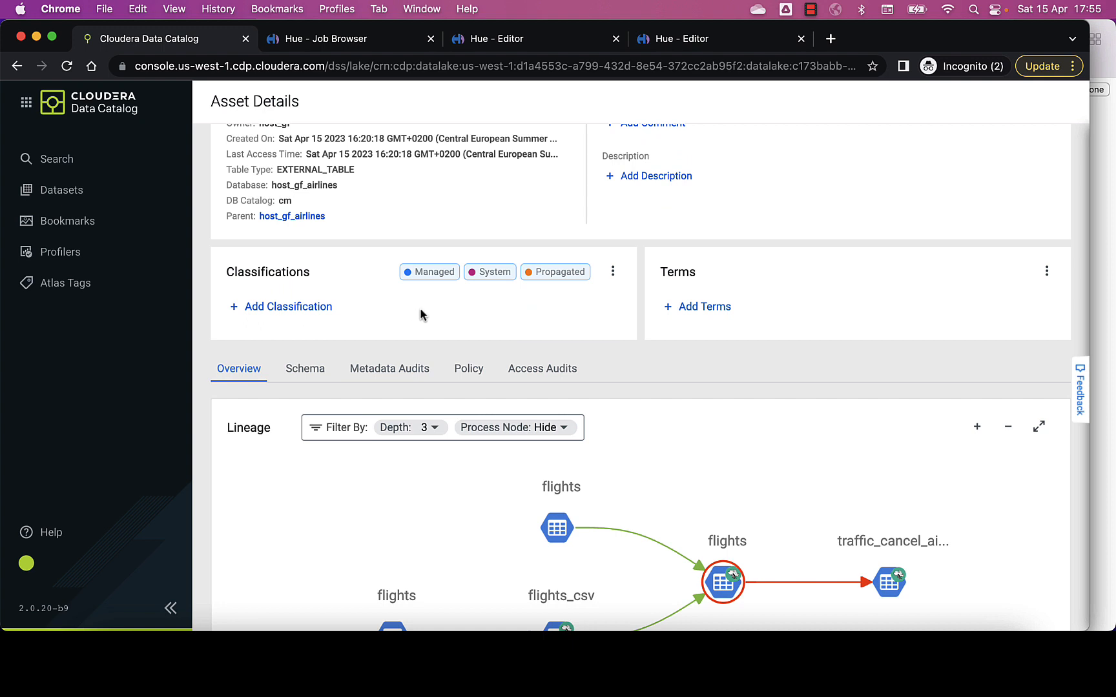
scroll(623, 355, down, 1)
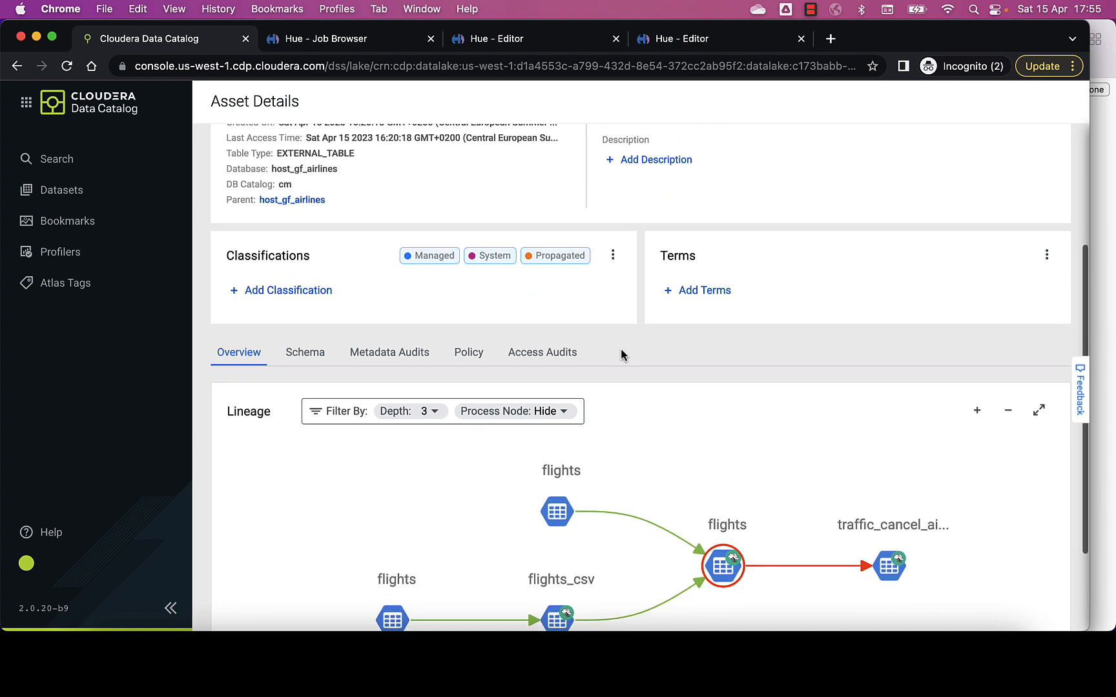
scroll(621, 356, down, 1)
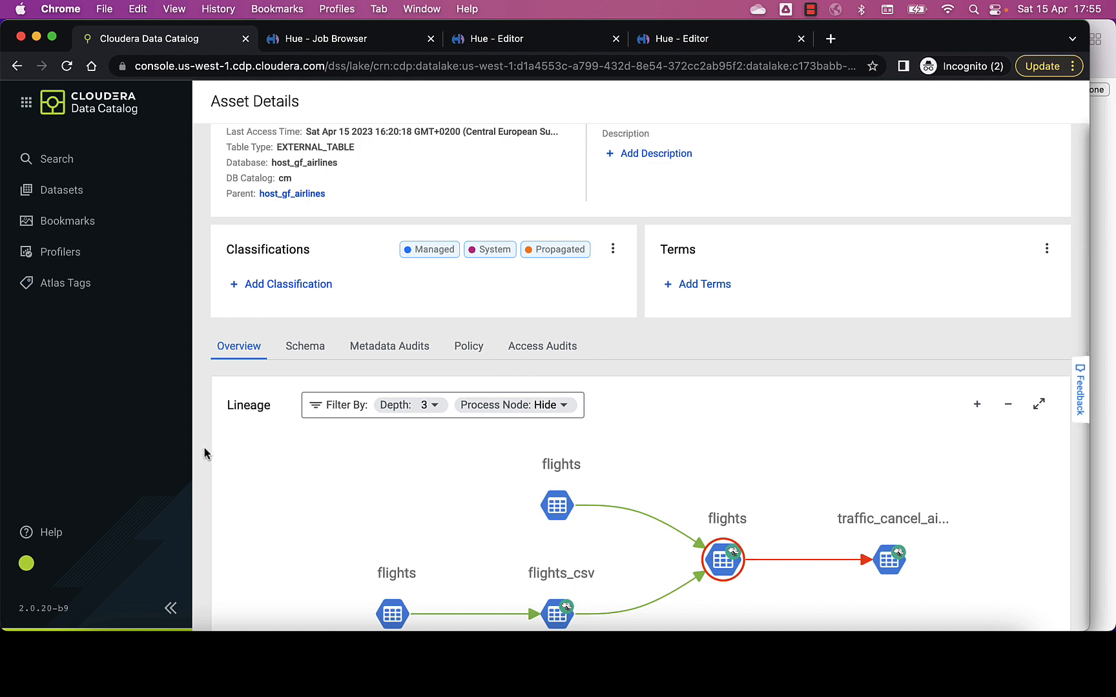
scroll(202, 453, down, 5)
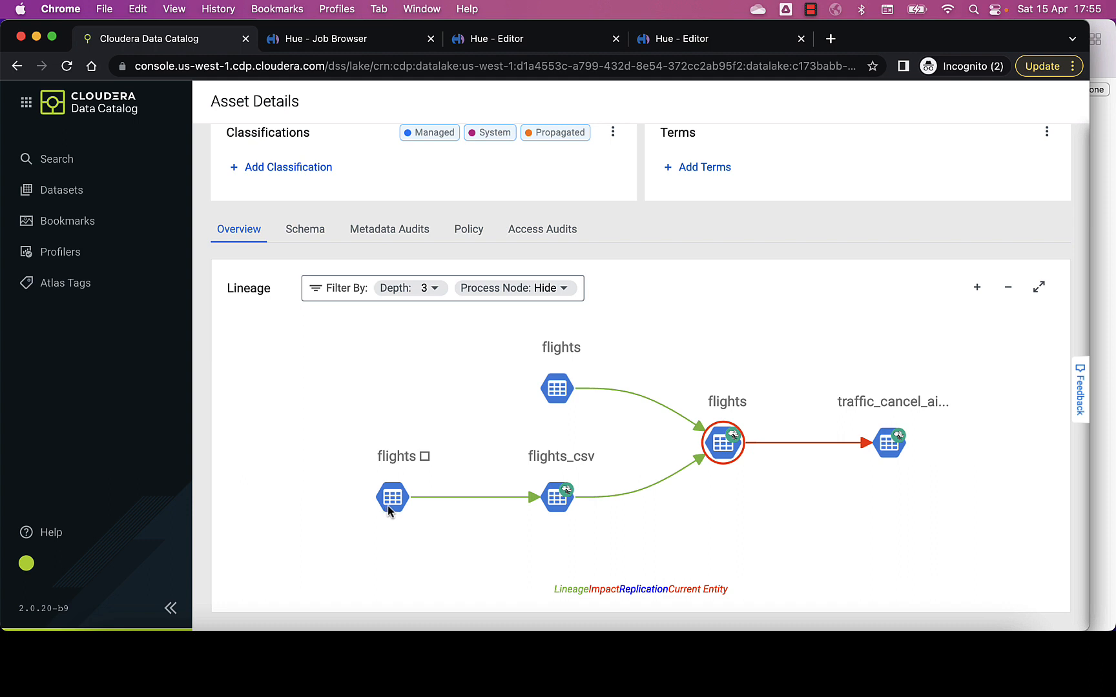
Inspect the lineage details of the flights source directory feeding flights_csv, followed by those of flights_csv itself
click(424, 459)
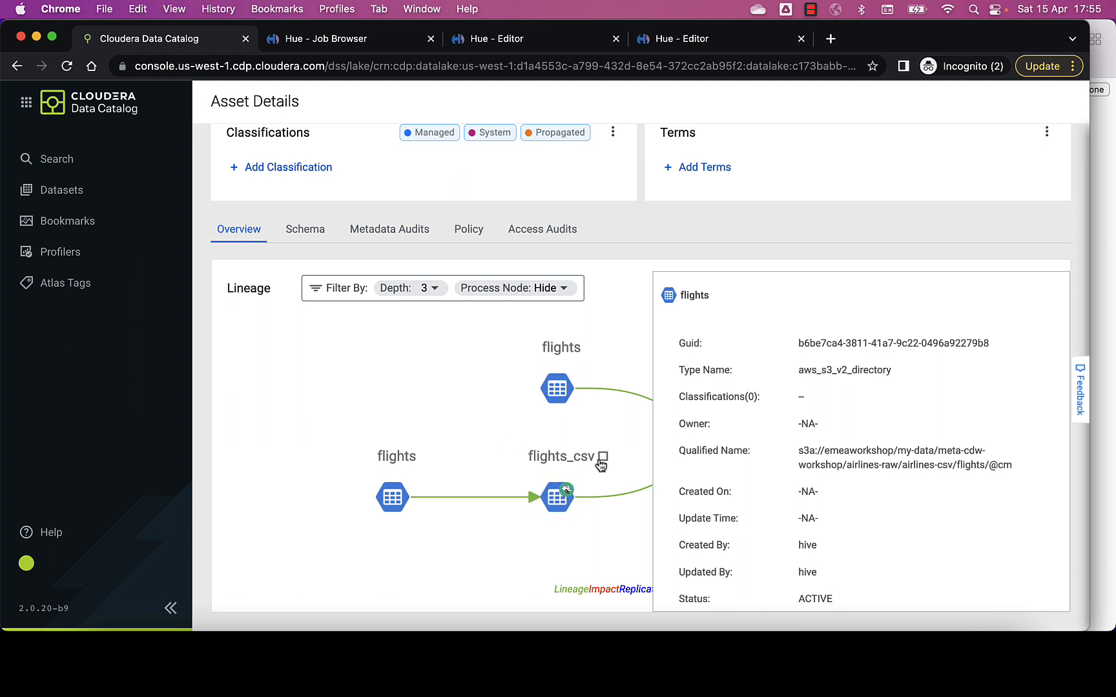
click(601, 460)
click(602, 460)
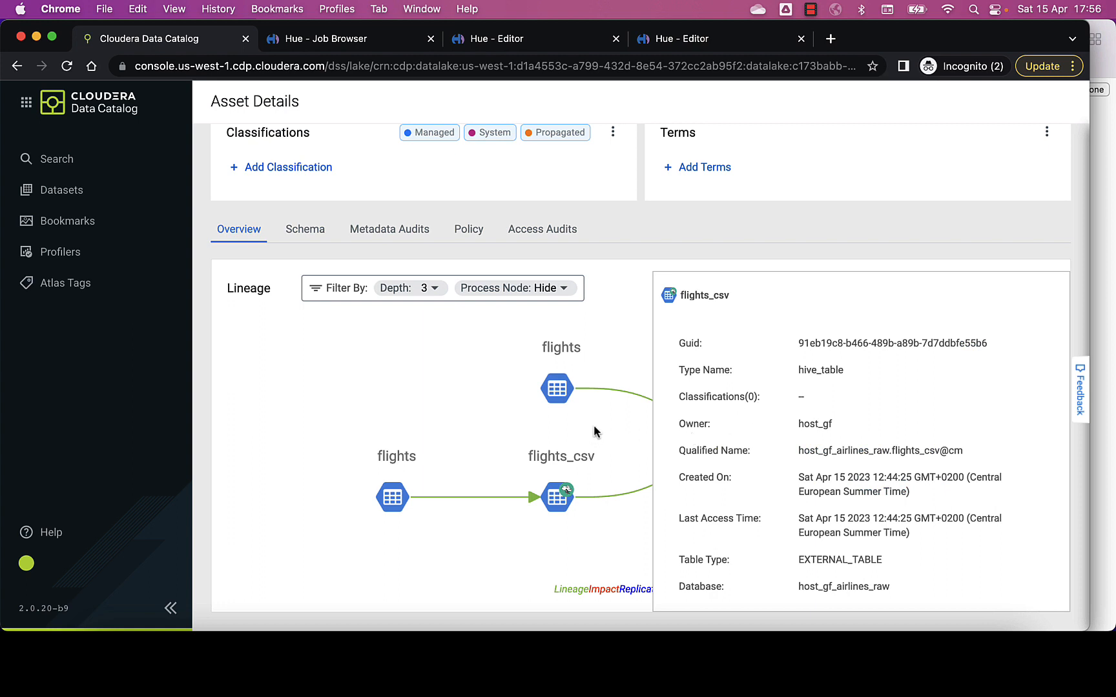
Inspect the details of the current flights table node in the lineage graph
drag(594, 431, 343, 427)
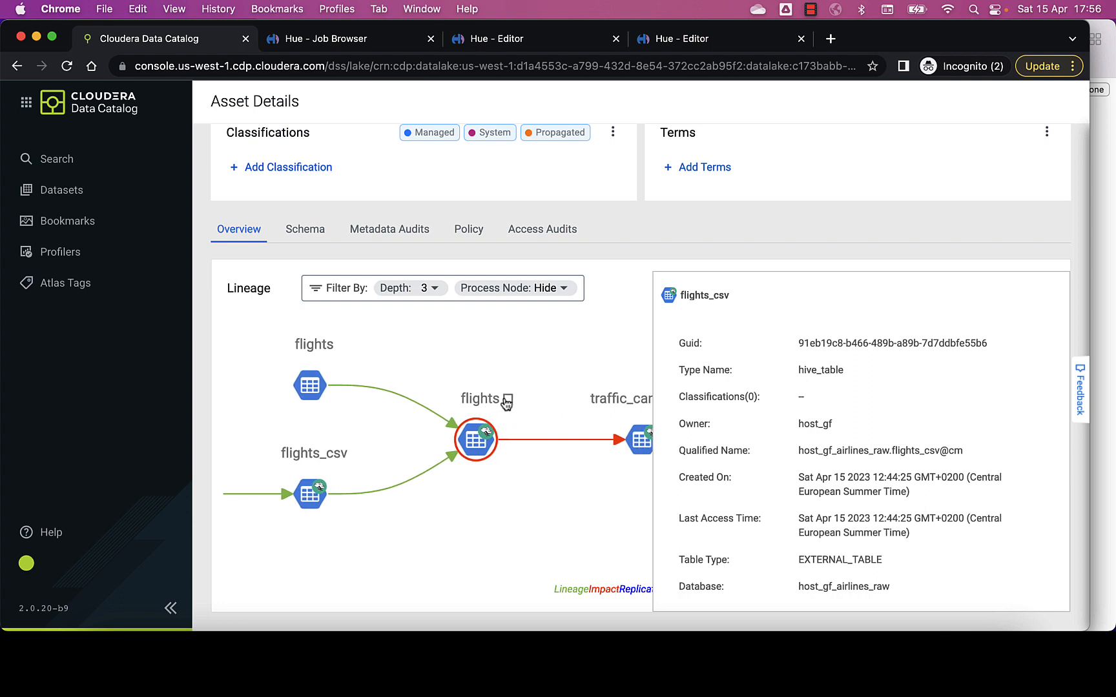
click(507, 400)
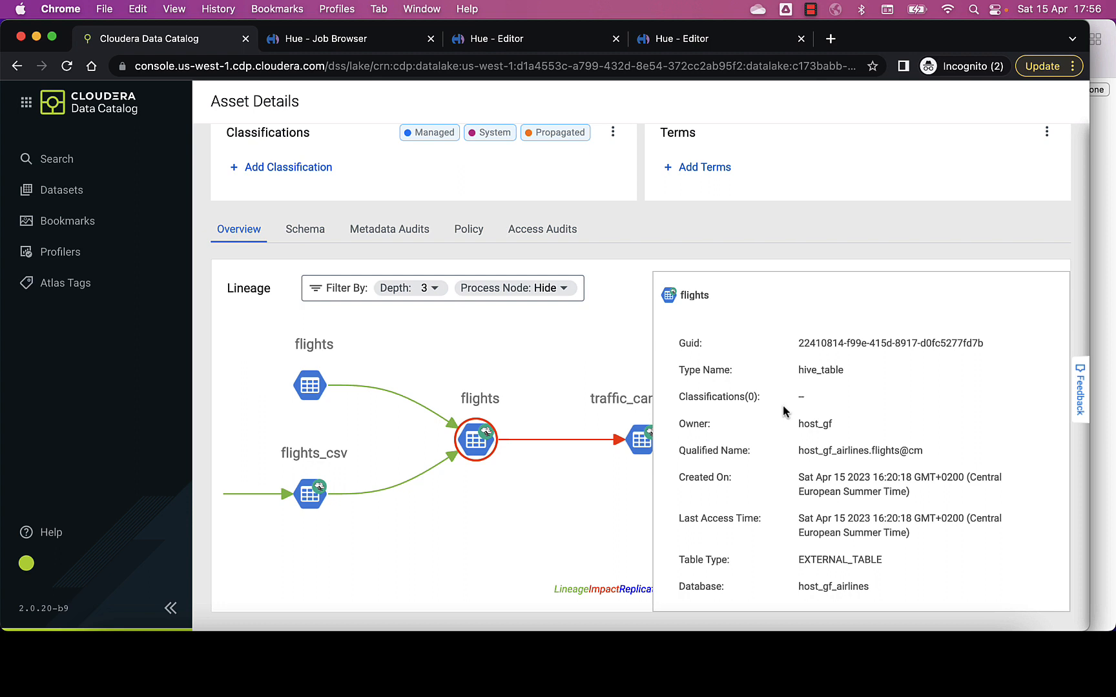
scroll(799, 473, down, 2)
scroll(799, 474, down, 1)
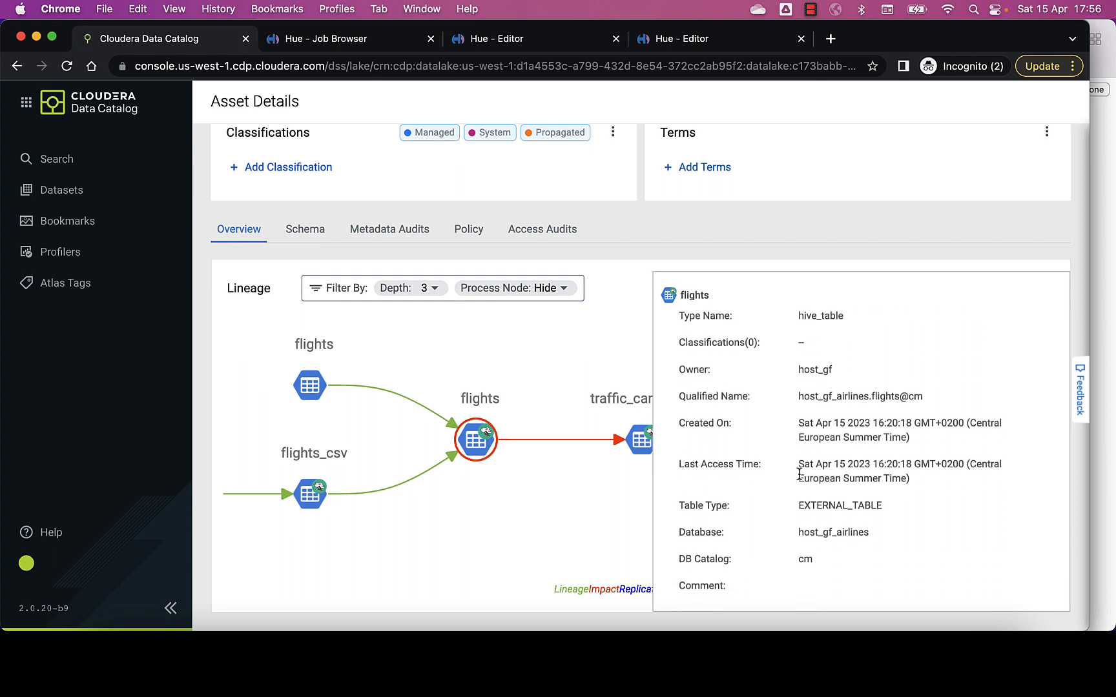
Display the details of the downstream traffic_cancel_airlines node in the lineage graph
drag(615, 496, 496, 493)
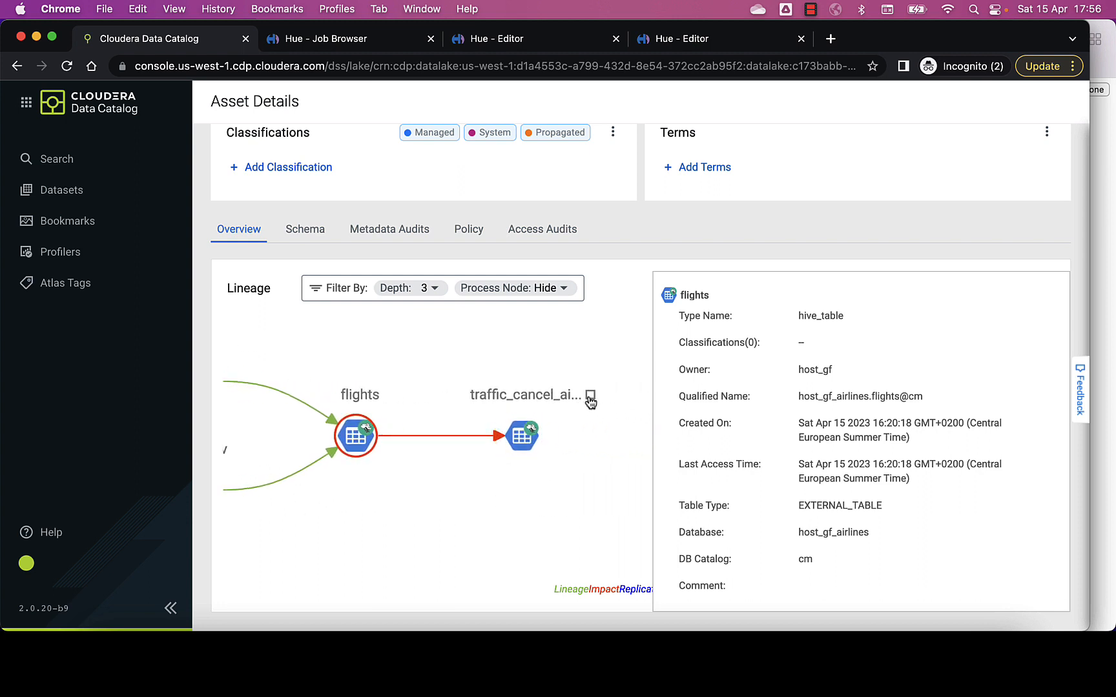
click(591, 402)
click(591, 402)
click(591, 401)
click(590, 401)
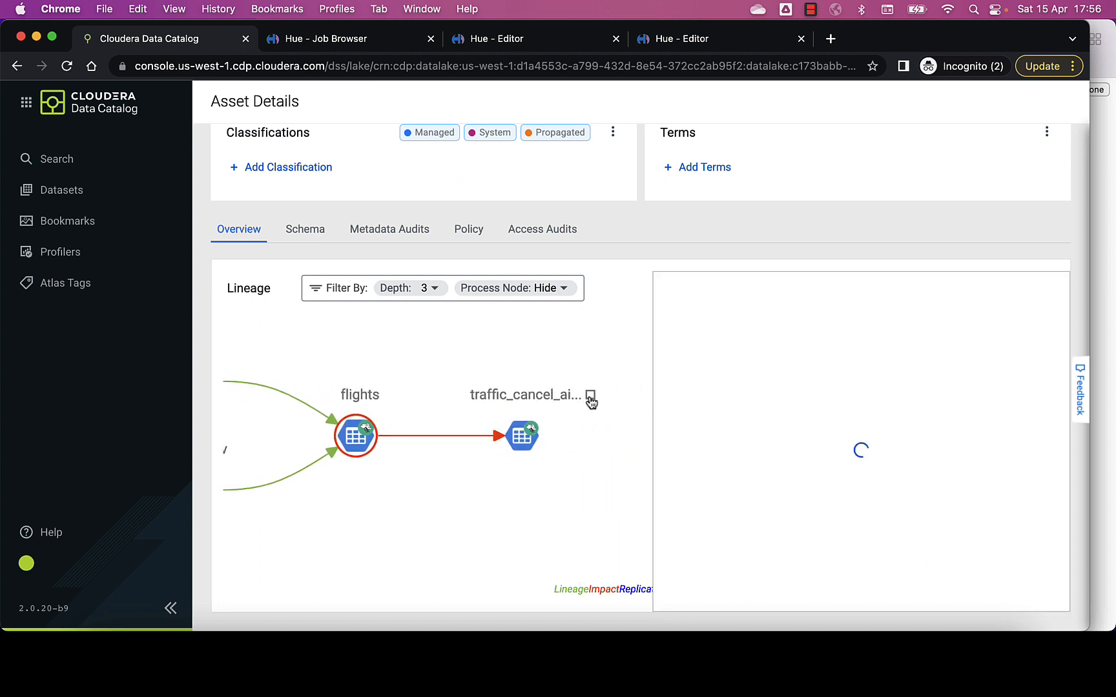
click(591, 402)
click(591, 401)
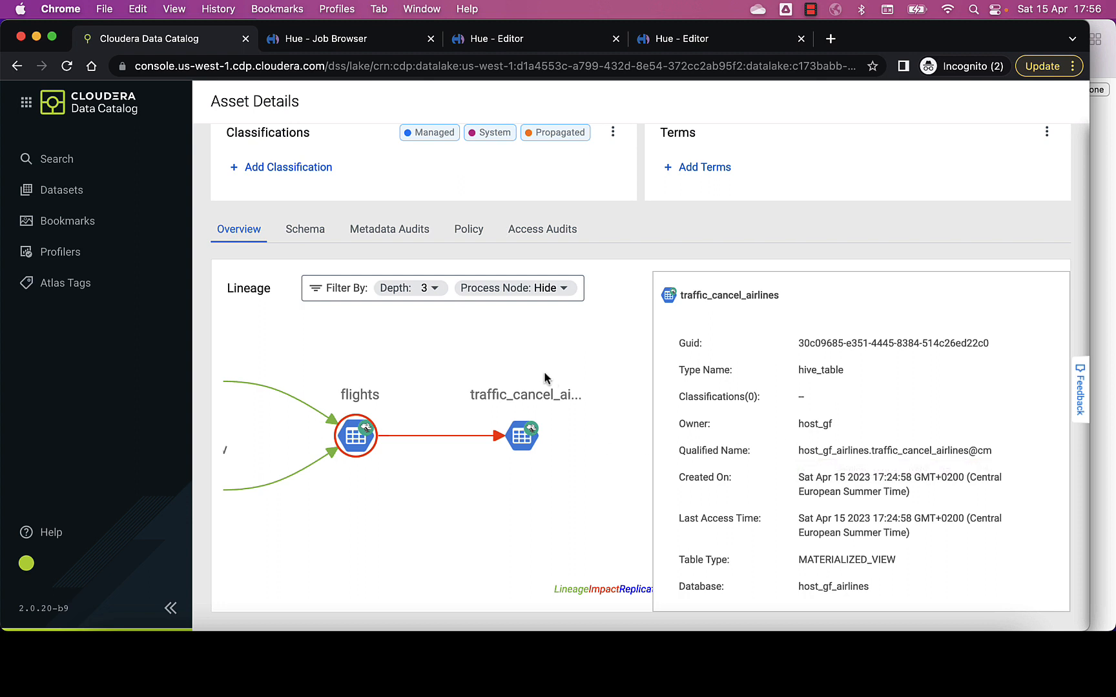
Set Process Node to Show in the lineage filter and examine the processes linking the flights tables to traffic_cancel_airlines
drag(544, 377, 665, 391)
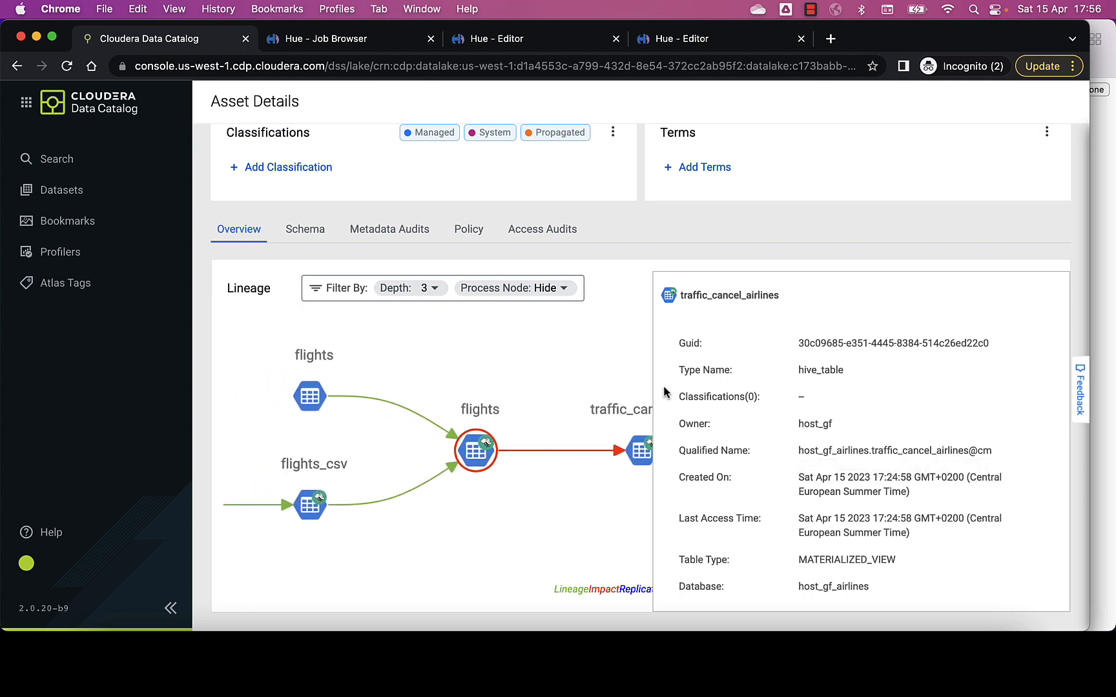
click(568, 289)
click(552, 350)
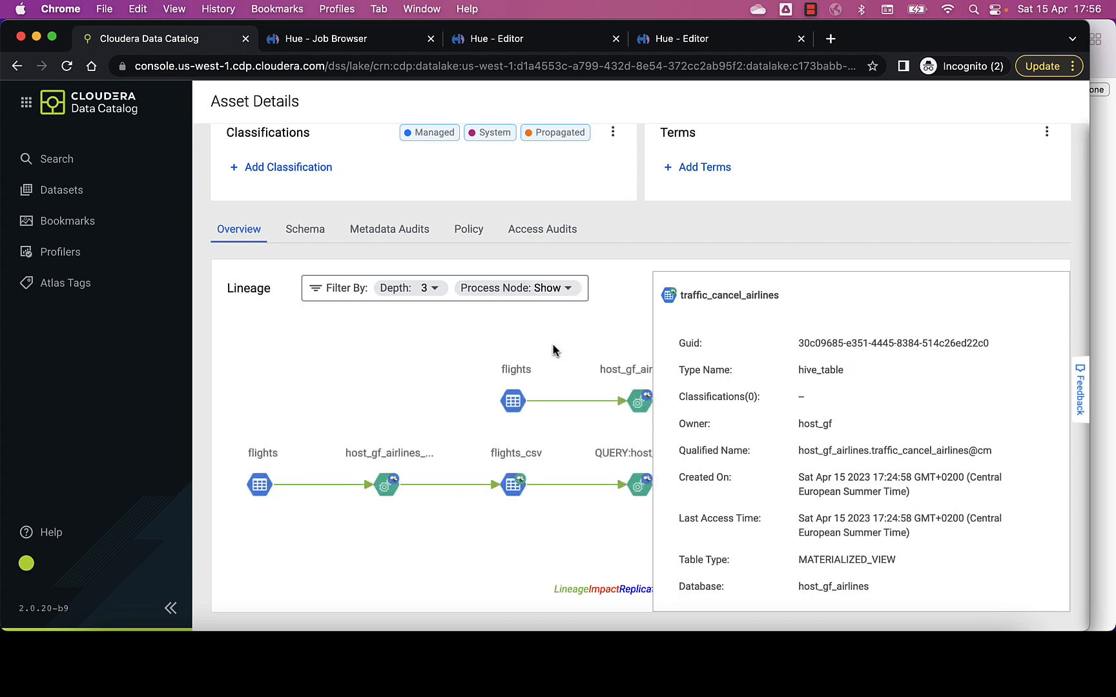
drag(558, 346, 354, 352)
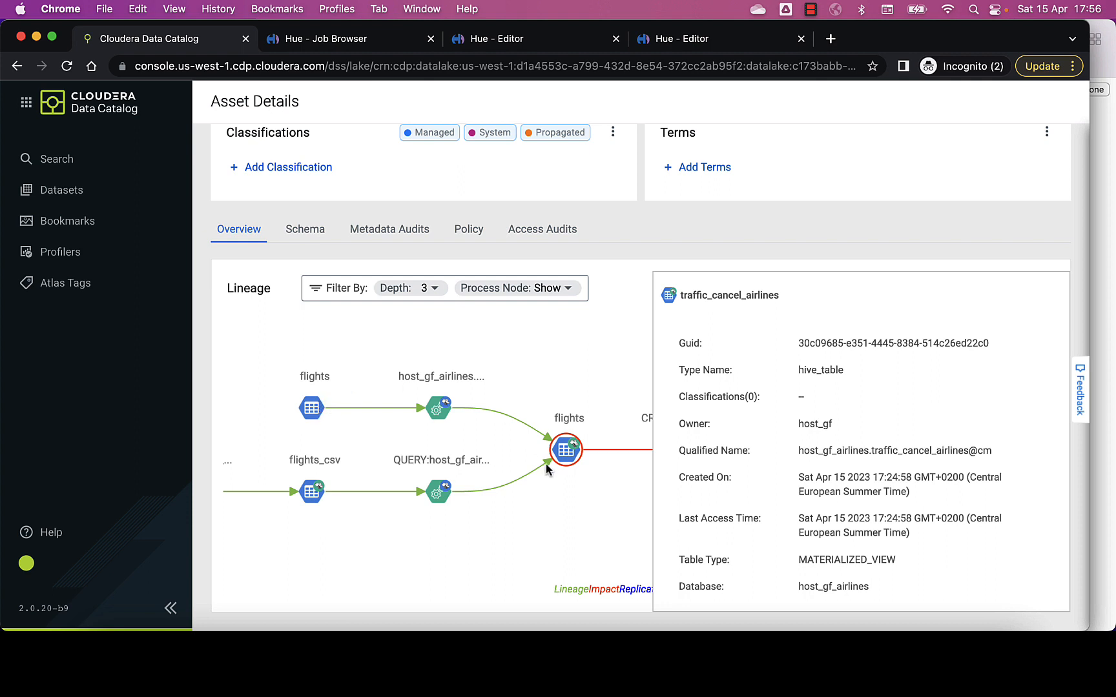
drag(563, 506, 354, 493)
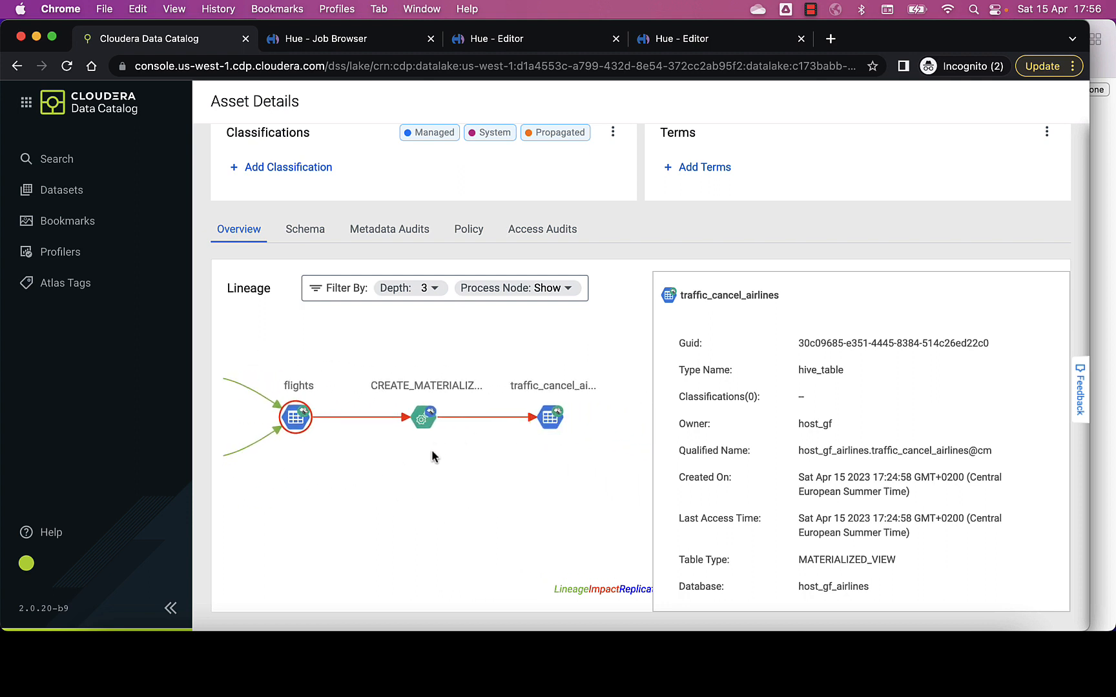
drag(415, 474, 543, 488)
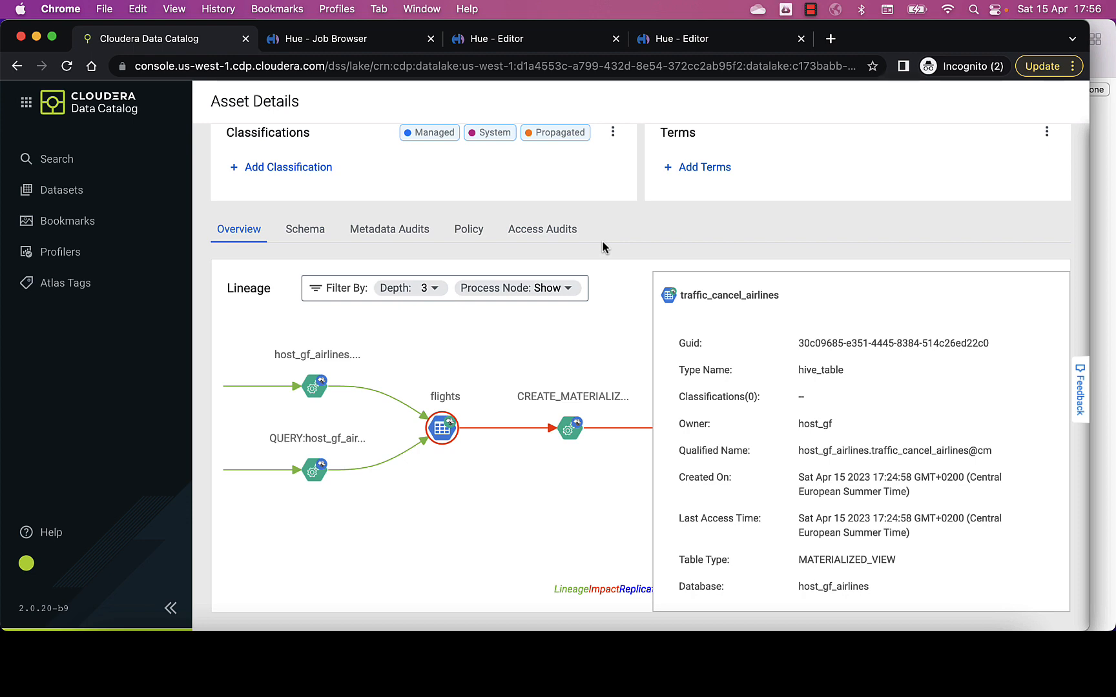
Review the resource-based and tag-based policies that apply to the flights table
scroll(205, 274, up, 5)
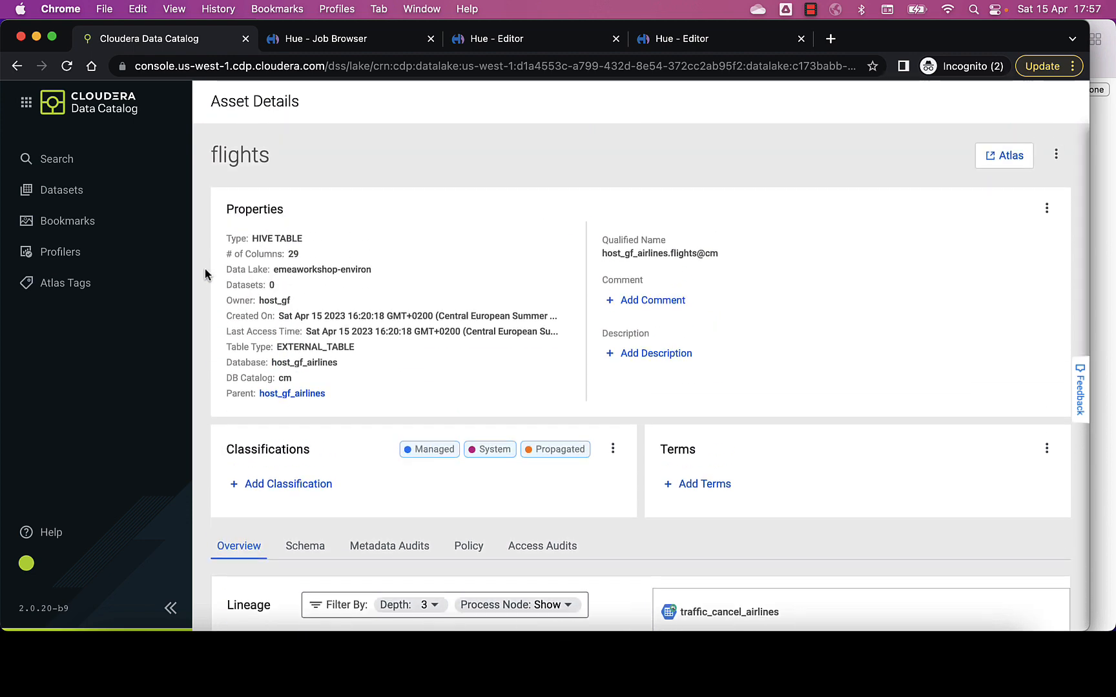
scroll(204, 274, down, 5)
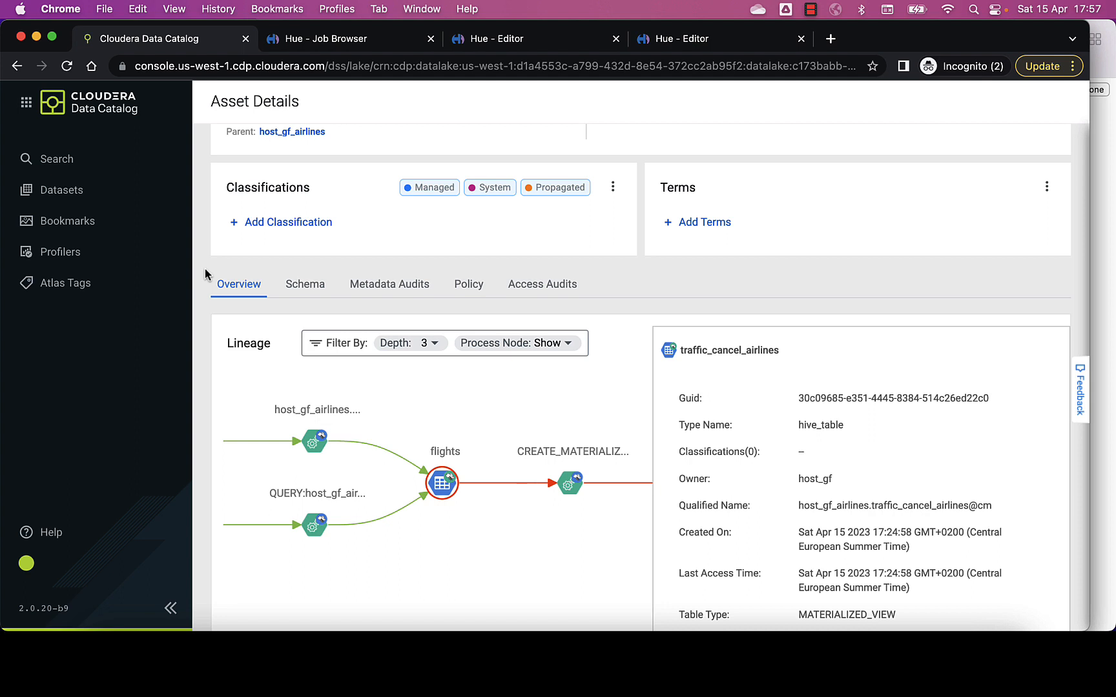
click(460, 285)
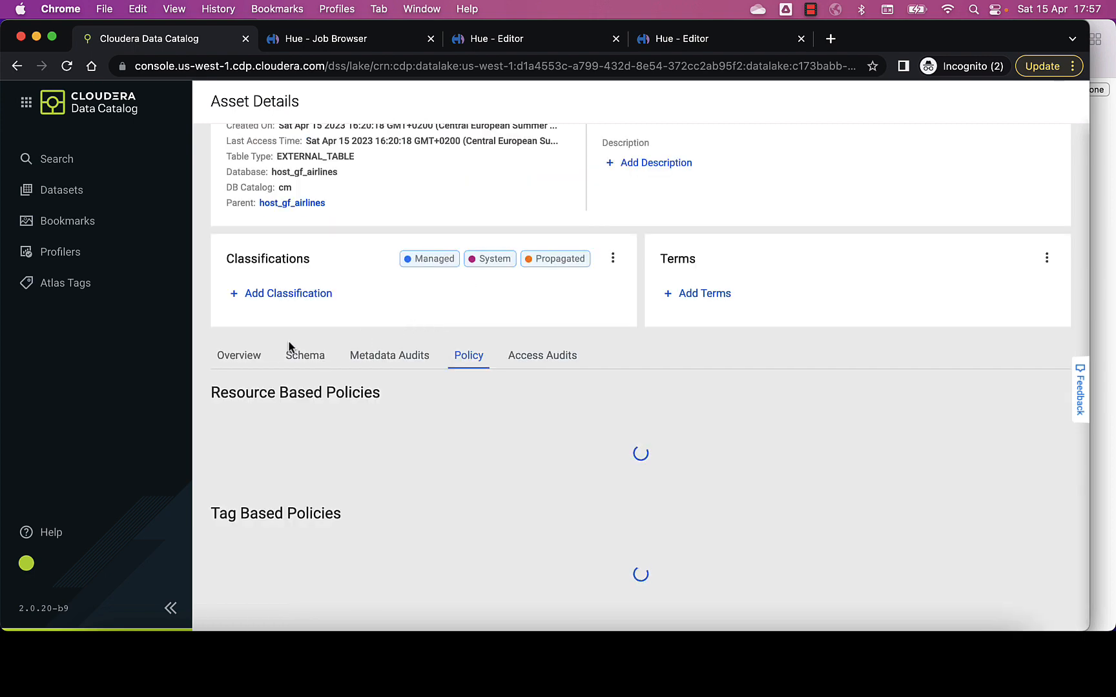
scroll(252, 359, down, 2)
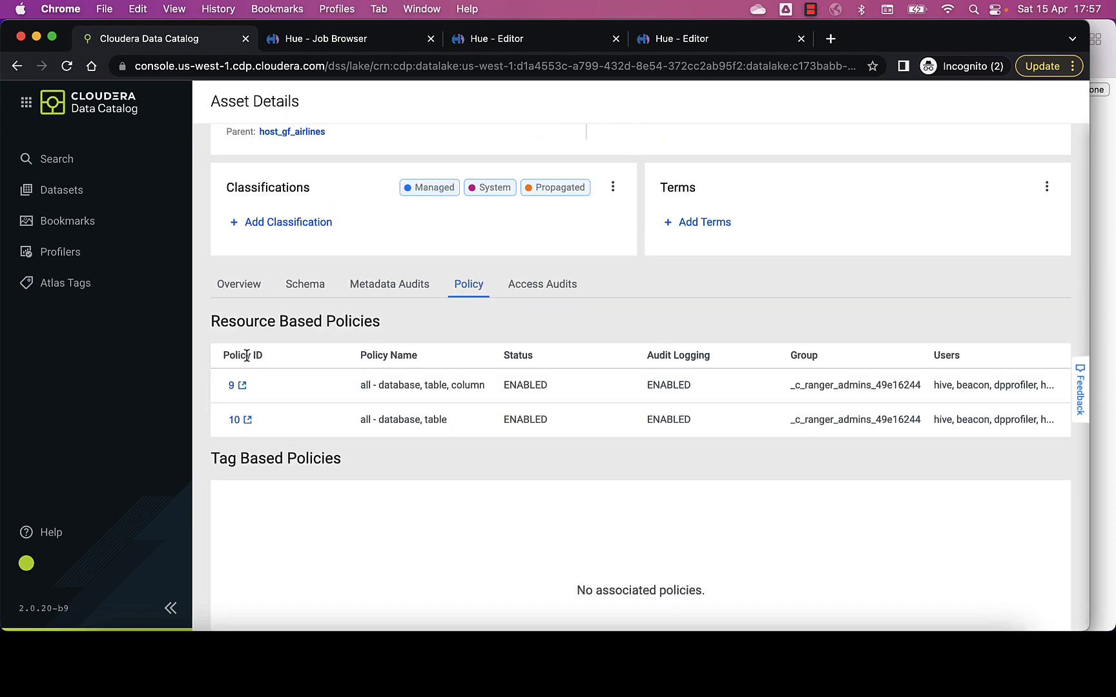
scroll(202, 349, down, 2)
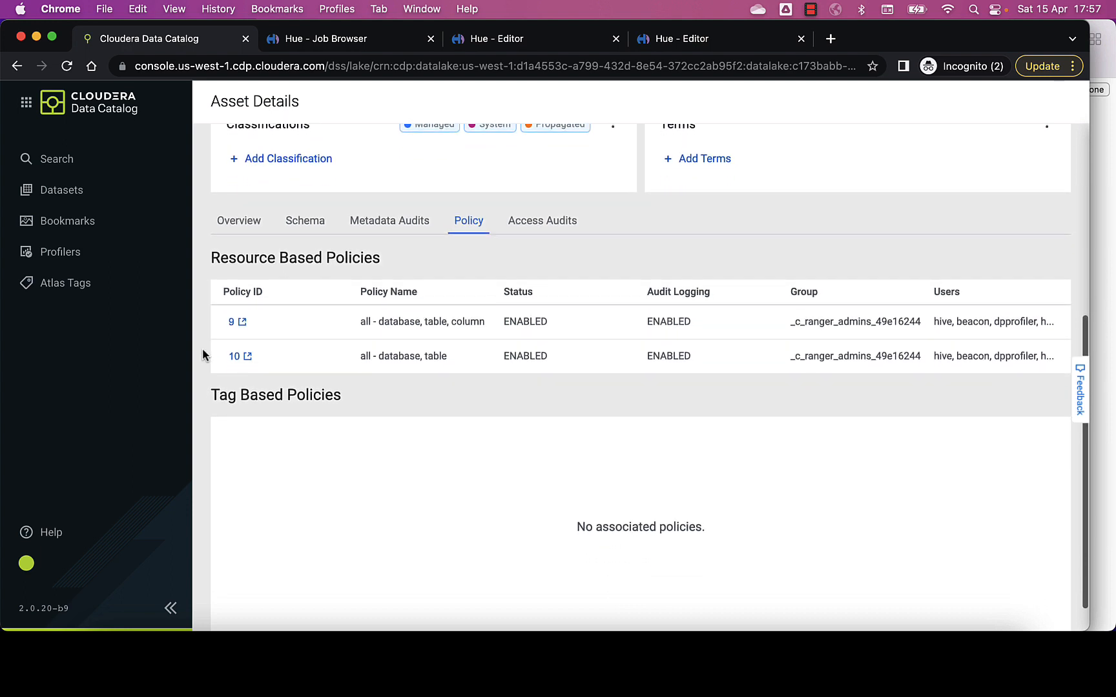
scroll(202, 350, down, 1)
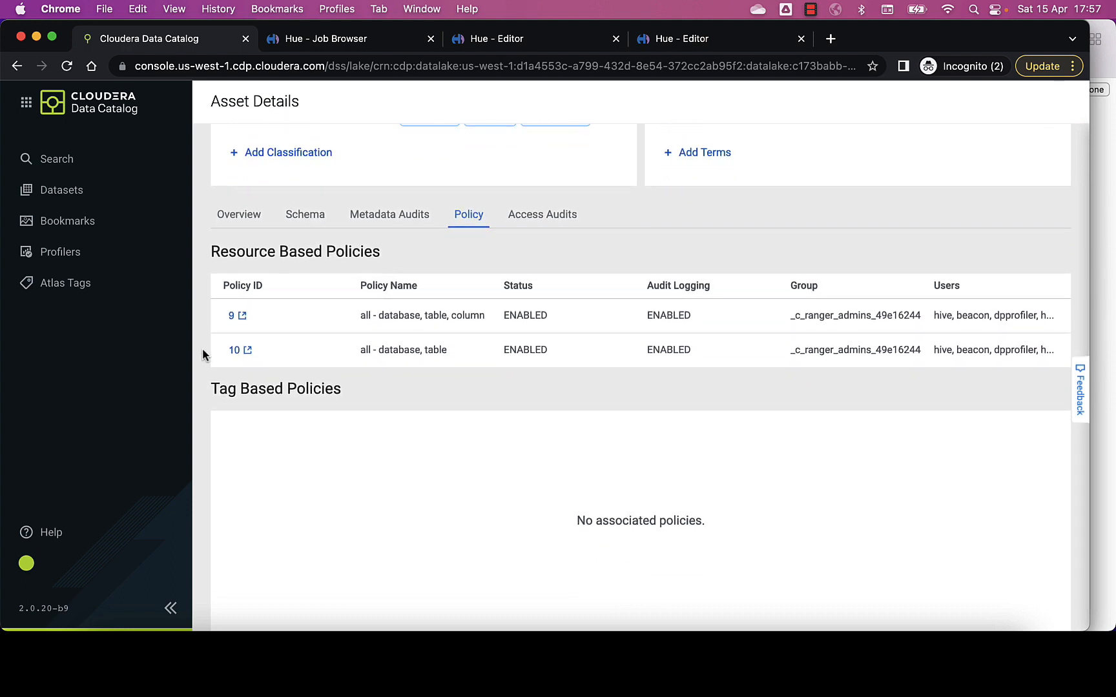
Follow policy 10 of the flights table to Ranger and check the Hadoop SQL masking and row level filter policies
scroll(202, 348, up, 1)
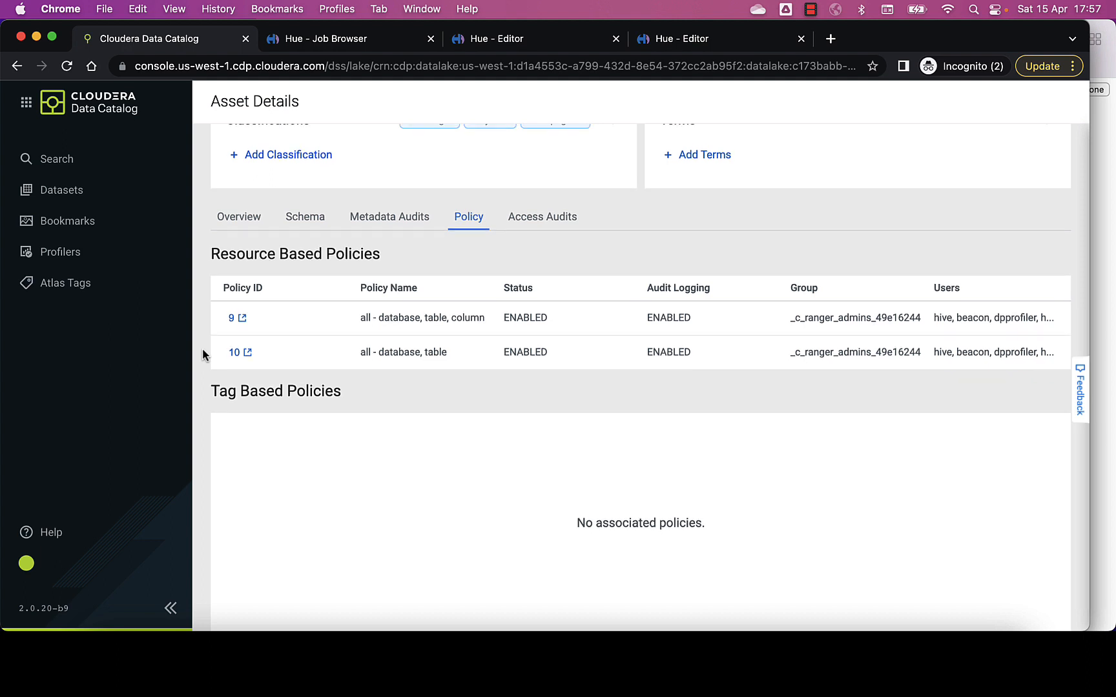
scroll(202, 350, up, 2)
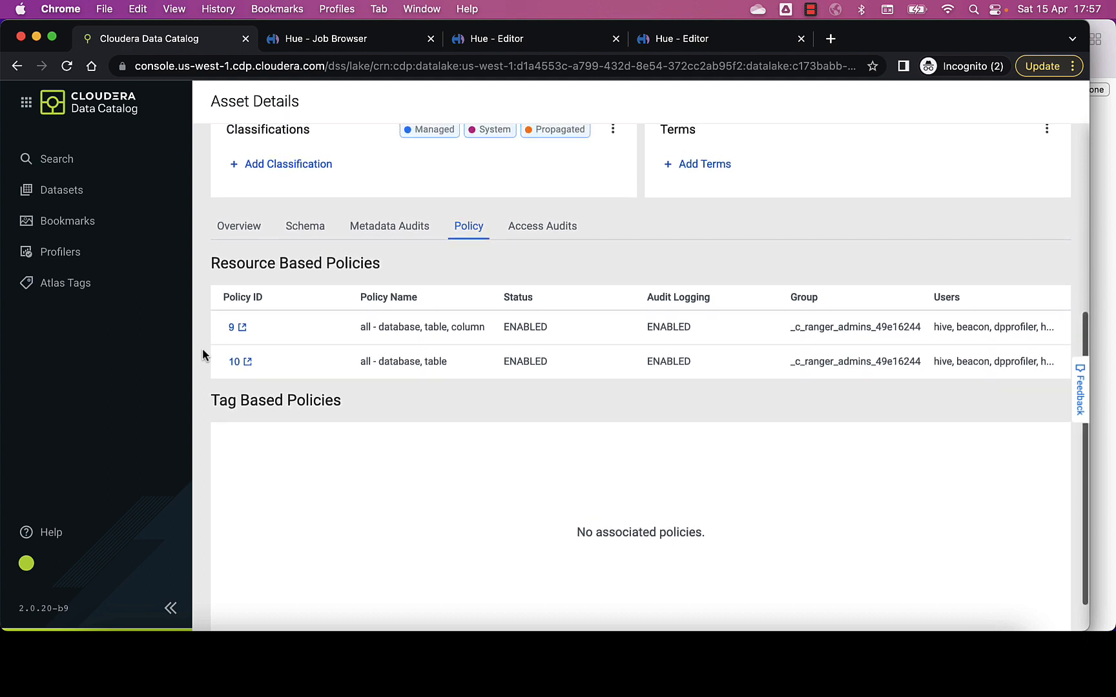
click(234, 367)
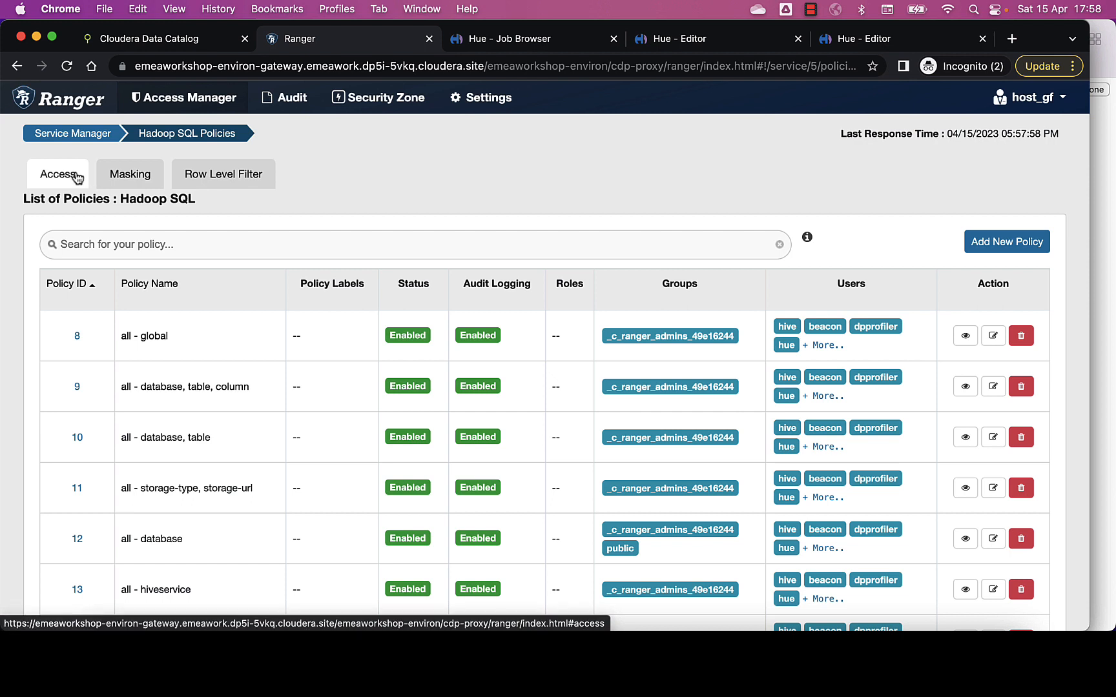
click(129, 175)
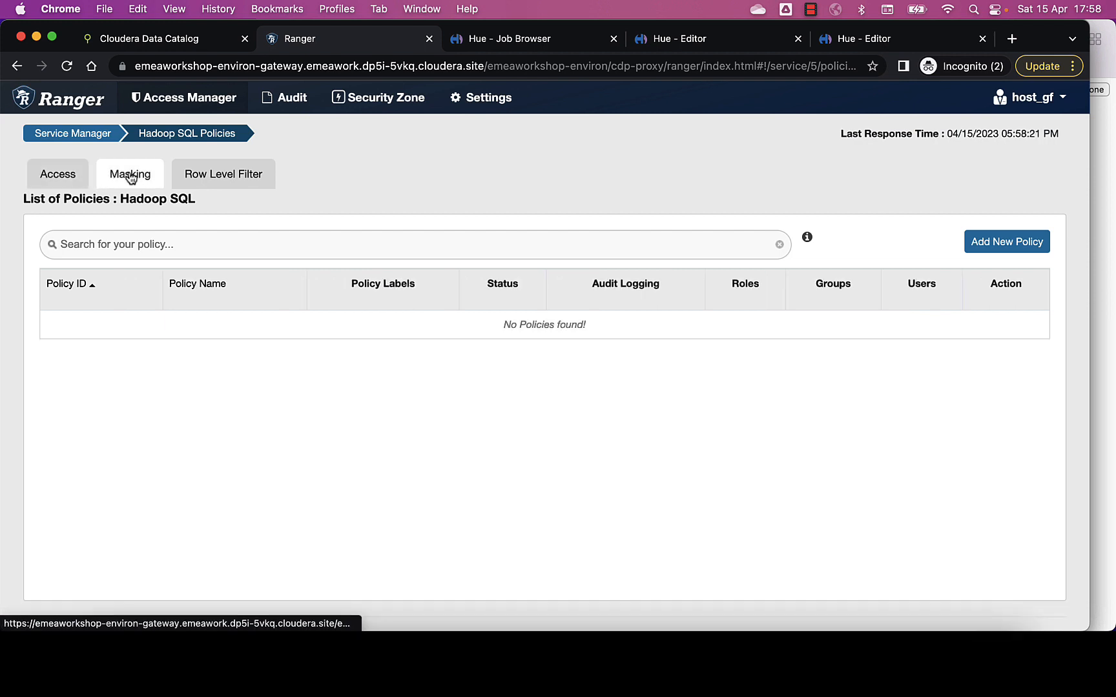
click(205, 178)
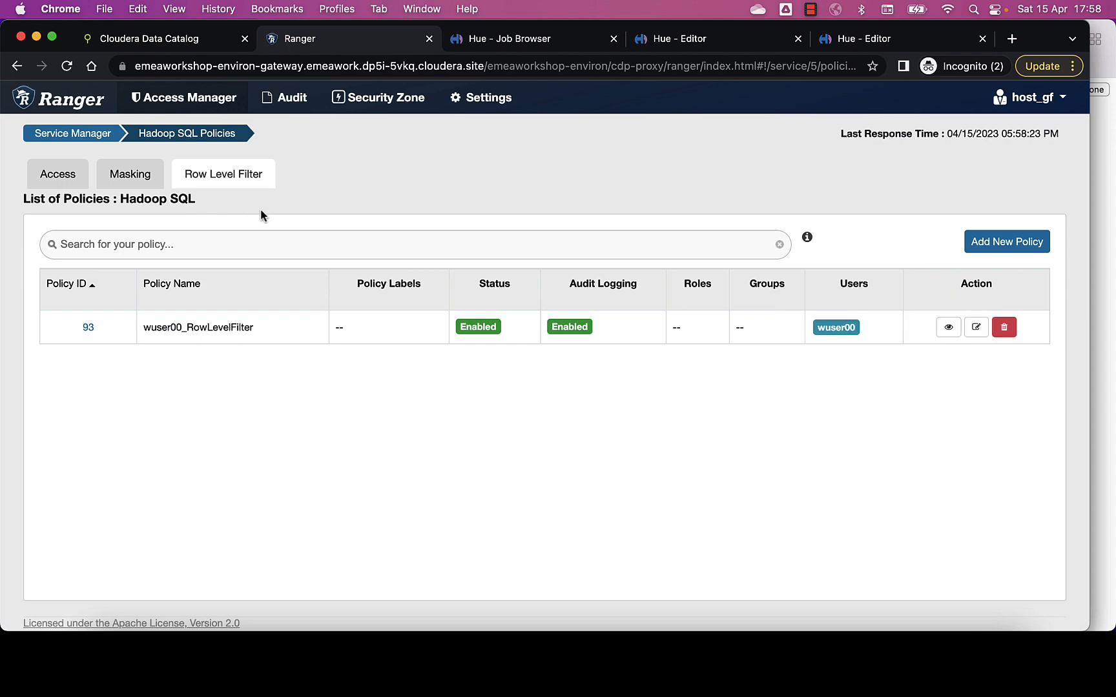
Switch to the GitHub README in Safari and read the instructions for filling out a new row level filter policy
key(super+Tab)
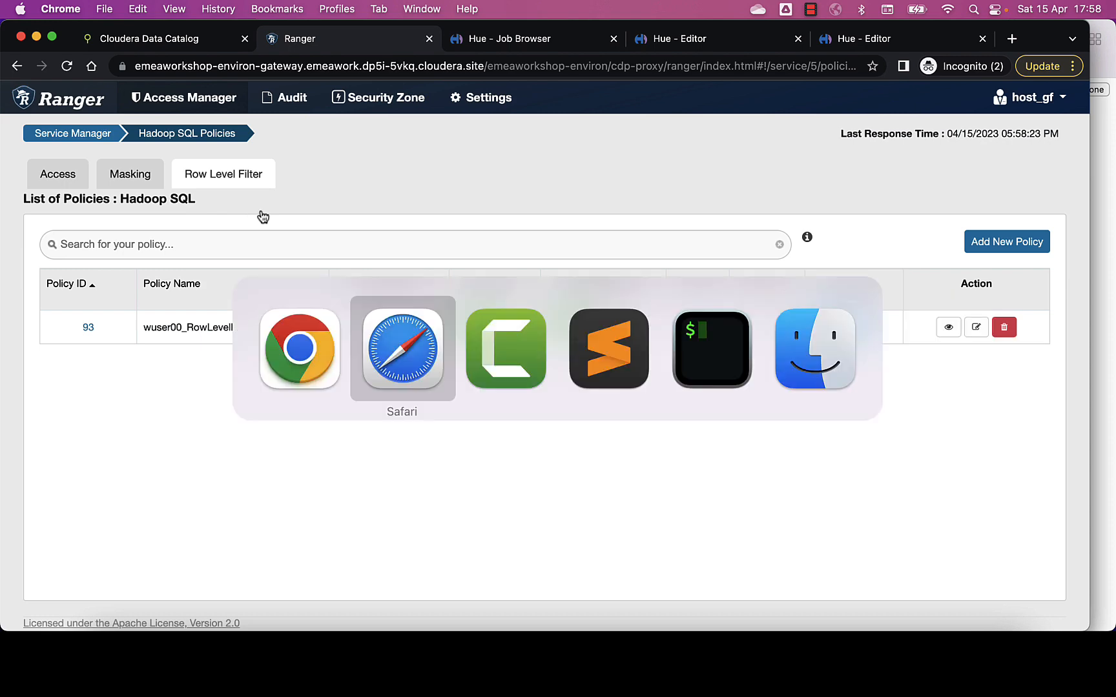
scroll(218, 347, down, 10)
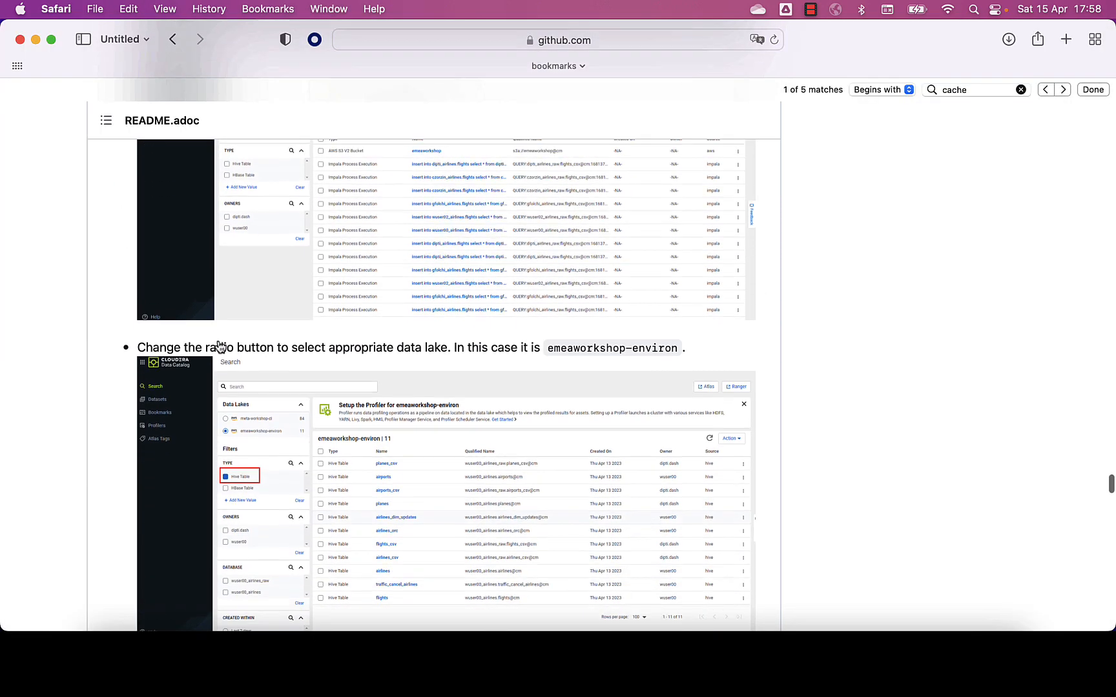
scroll(218, 347, down, 15)
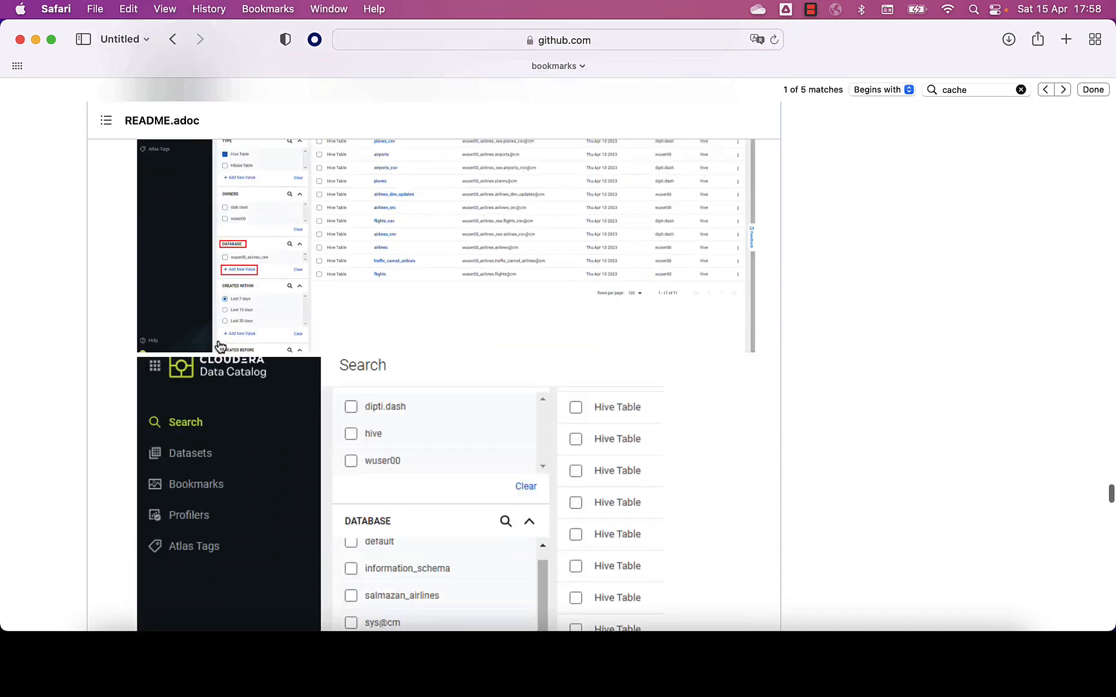
scroll(218, 346, down, 15)
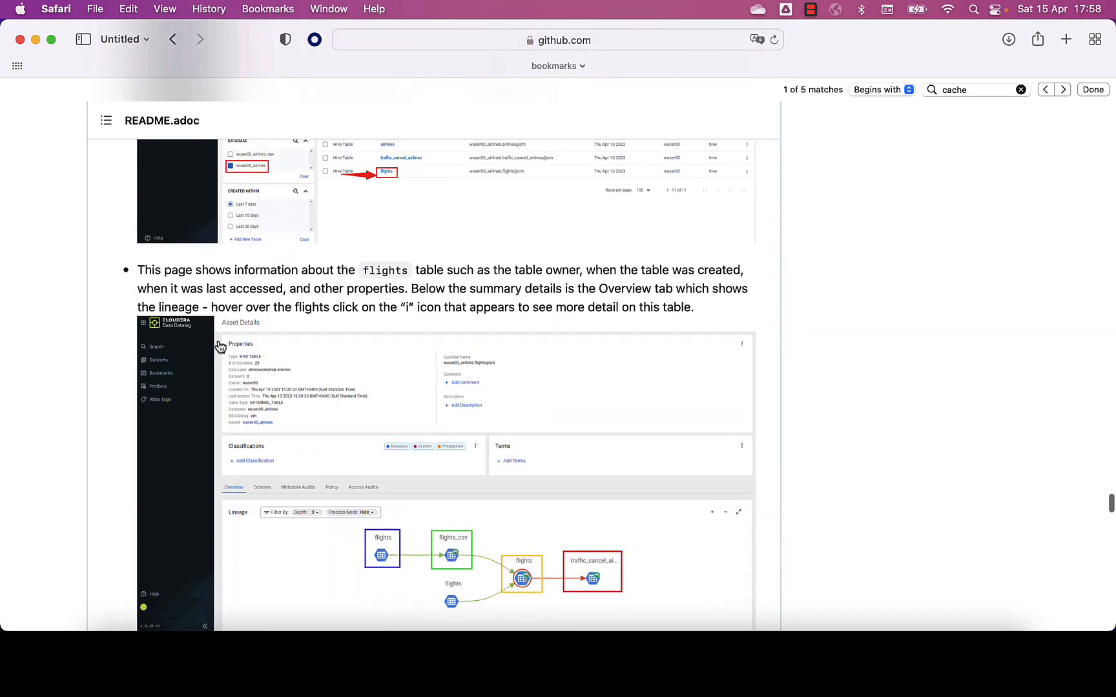
scroll(218, 346, down, 15)
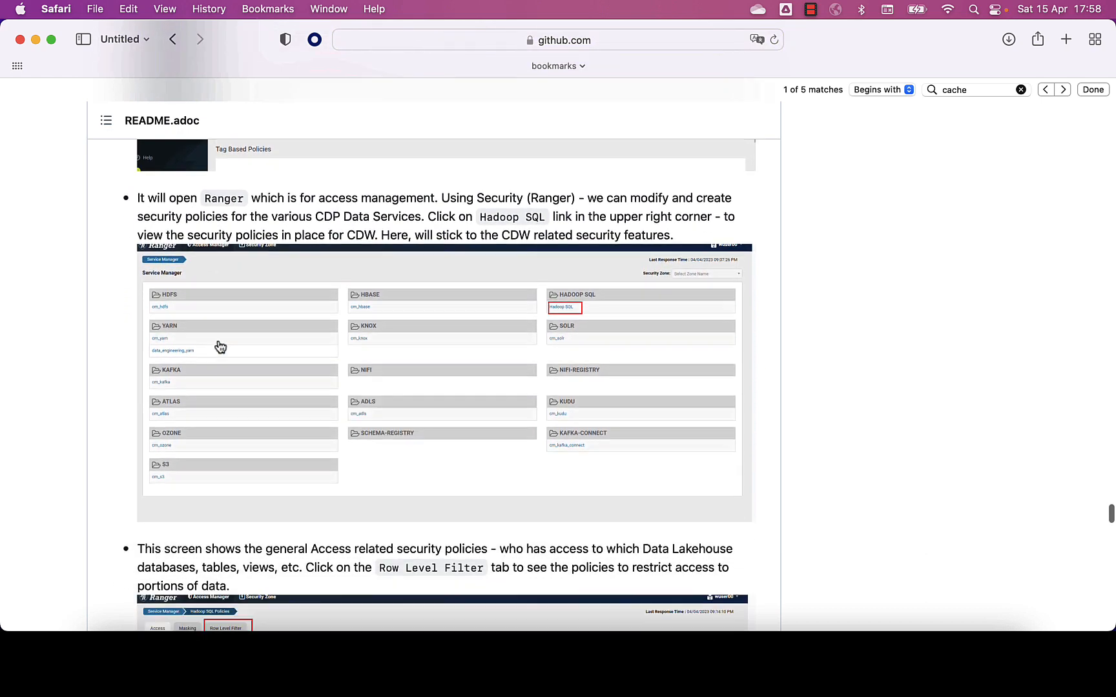
scroll(220, 347, down, 15)
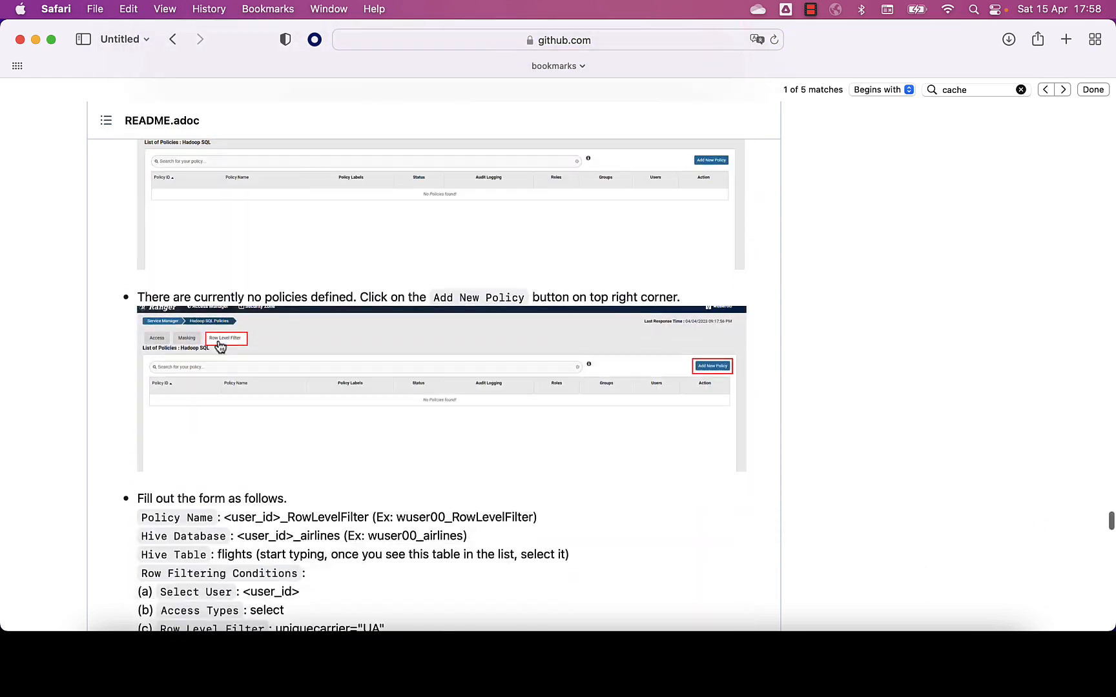
scroll(219, 347, down, 4)
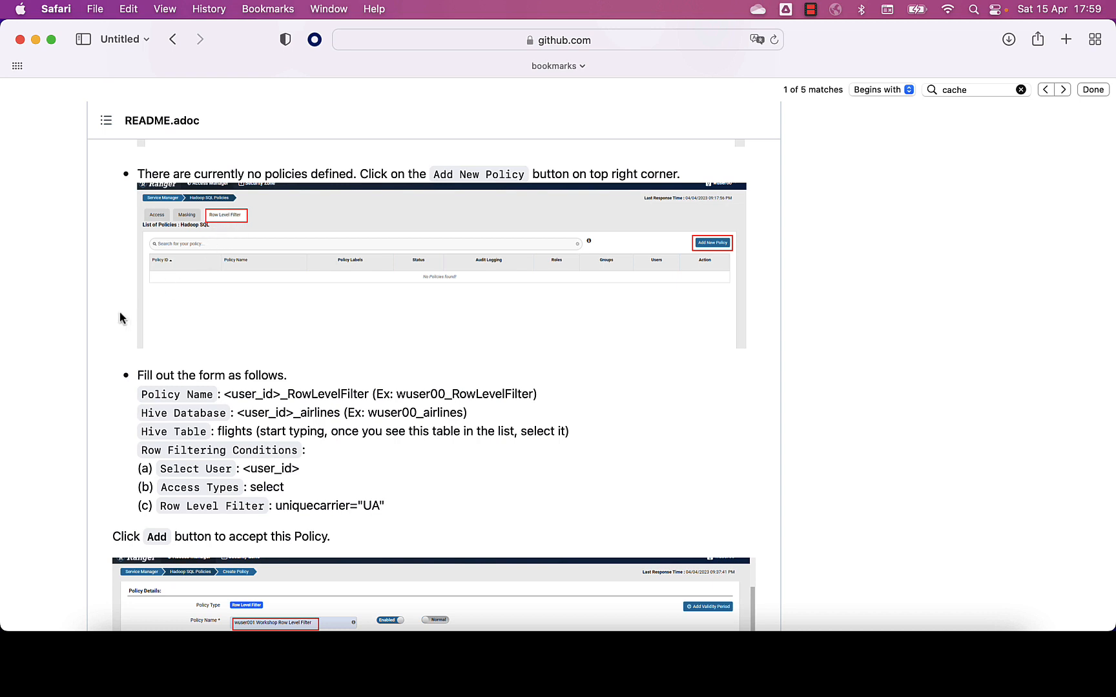
scroll(119, 311, down, 1)
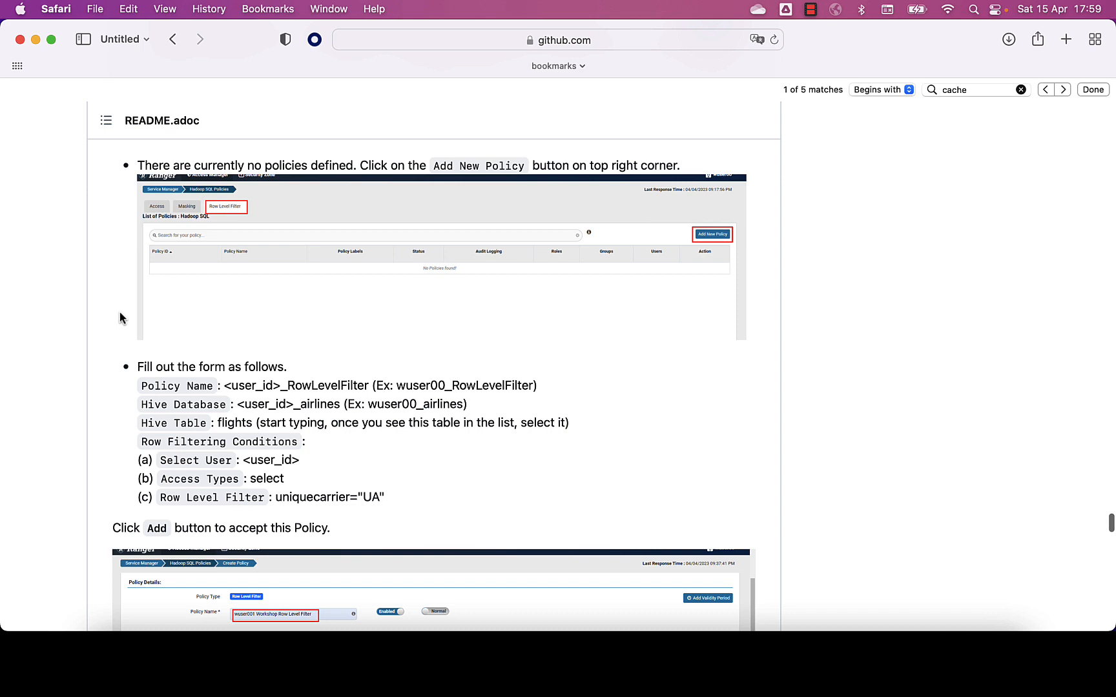
scroll(120, 313, down, 2)
scroll(120, 317, down, 3)
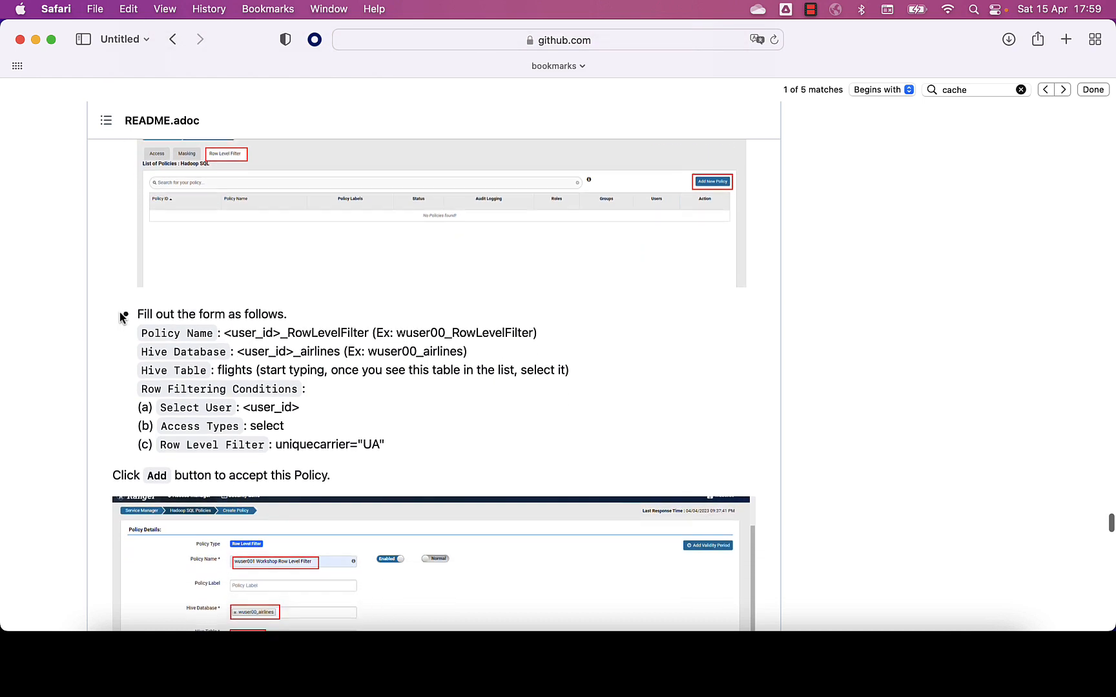
Start a new row level filter policy in Ranger and enter host_gf_ plus the _RowLevelFilter suffix copied from the README as its name
key(super+Tab)
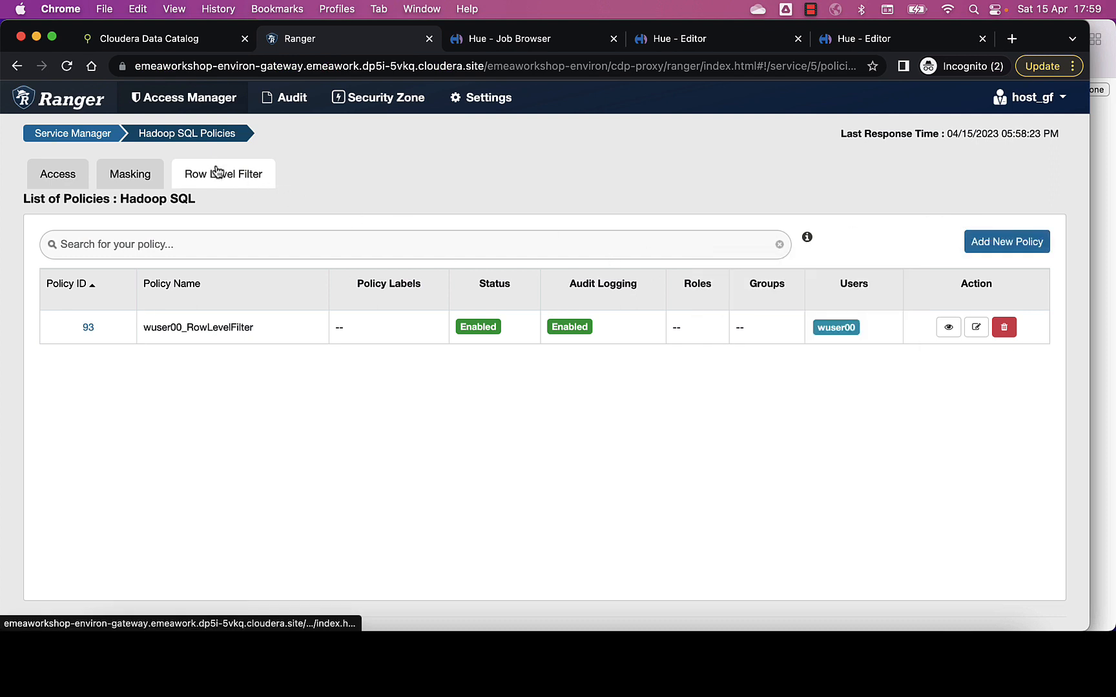
click(1004, 242)
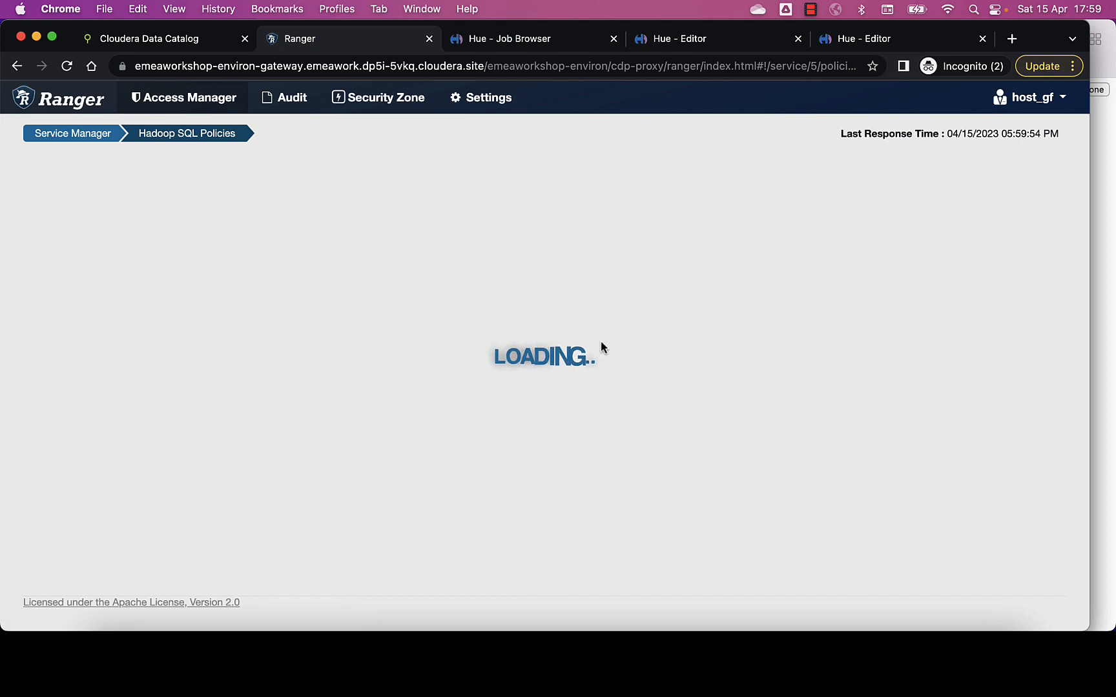
scroll(426, 406, down, 1)
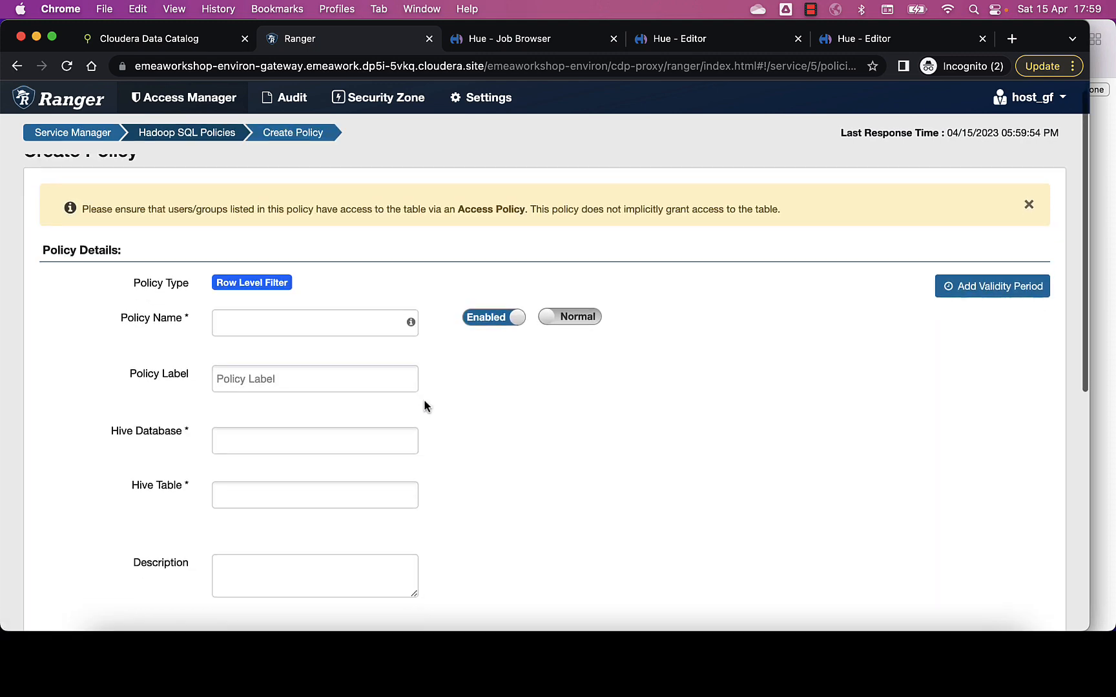
click(363, 324)
key(super+Tab)
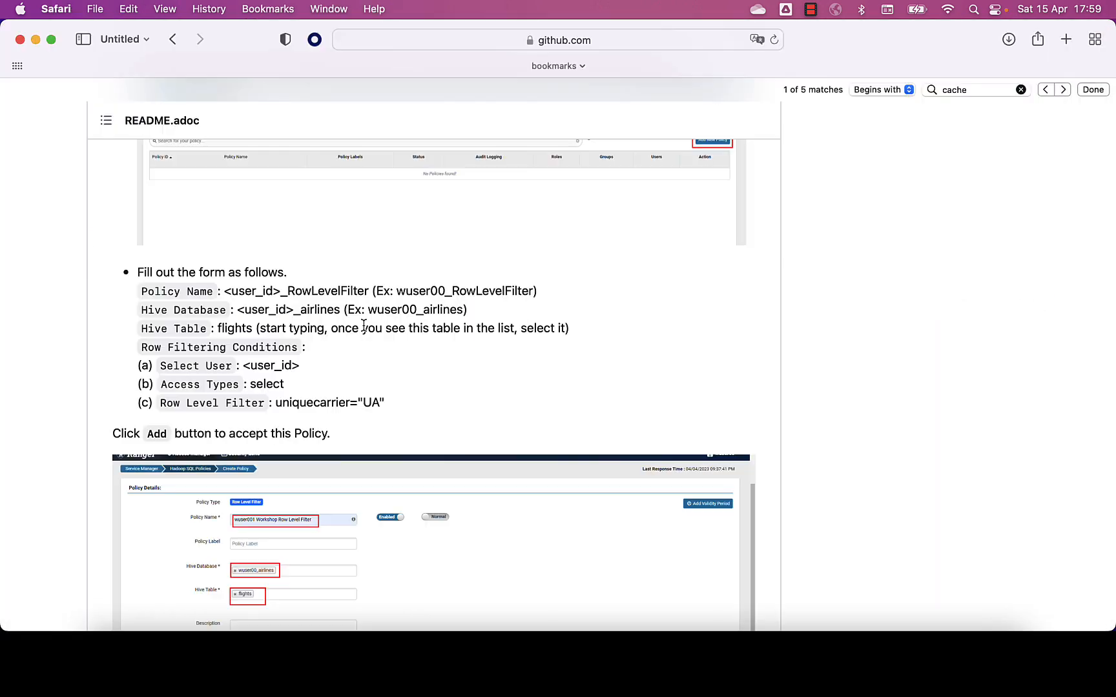
double_click(308, 290)
key(super+c)
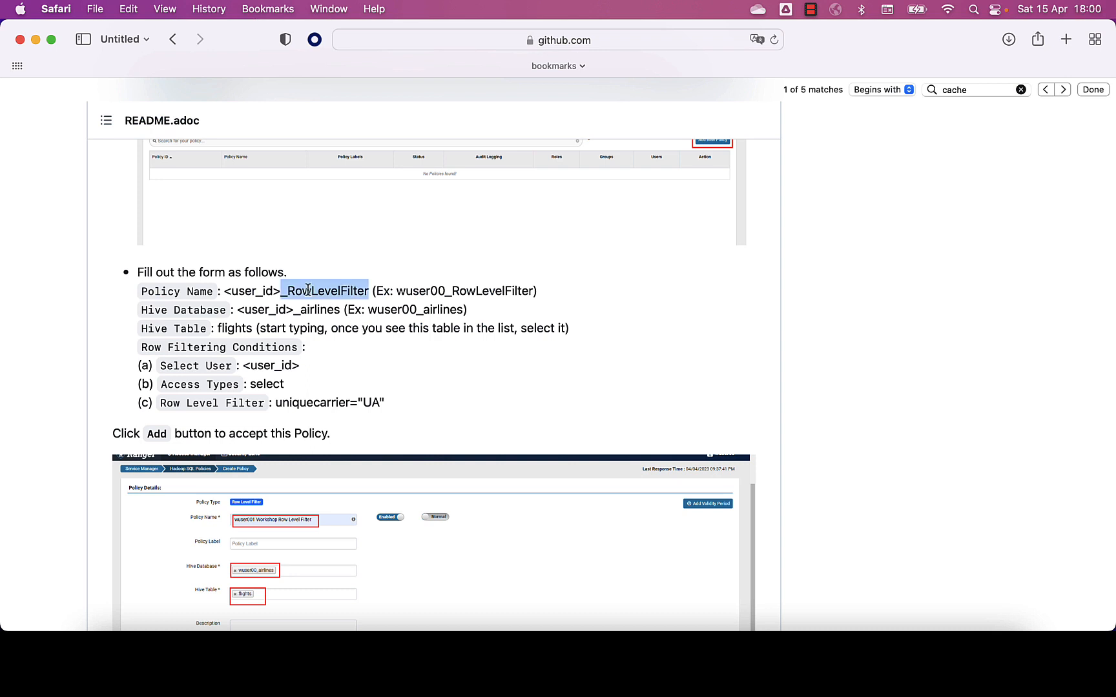
key(super+Tab)
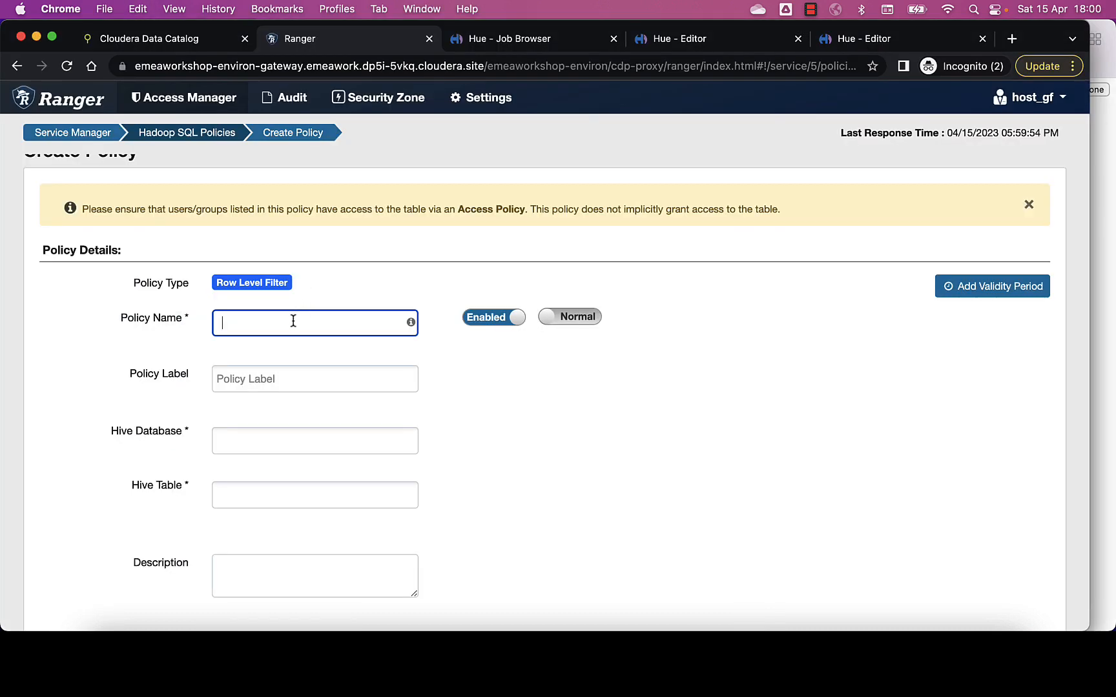
text(host_gf_)
key(super+v)
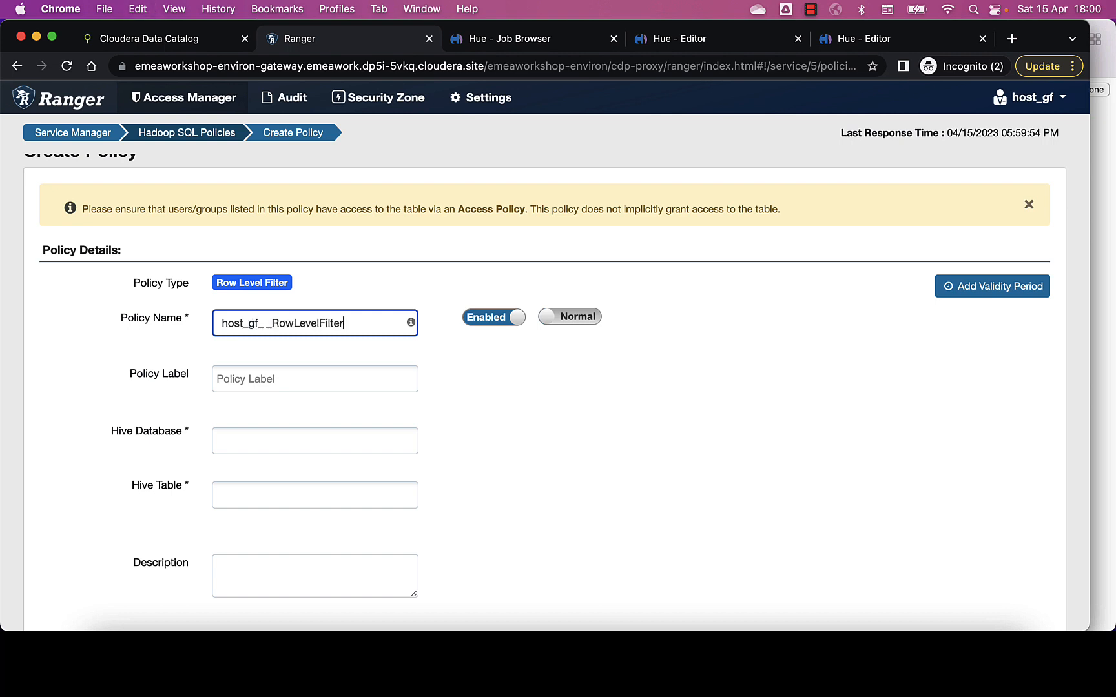
Remove the stray space inside the policy name so that it reads host_gf__RowLevelFilter
key(Left)
key(Left)
key(Left)
key(Left)
key(Left)
key(Left)
key(Left)
key(Left)
key(Left)
key(Left)
key(Left)
key(Left)
key(Left)
key(Left)
key(Left)
key(BackSpace)
Check the README for the database naming and set the policy's Hive Database to host_gf_airlines
click(293, 380)
key(super+Tab)
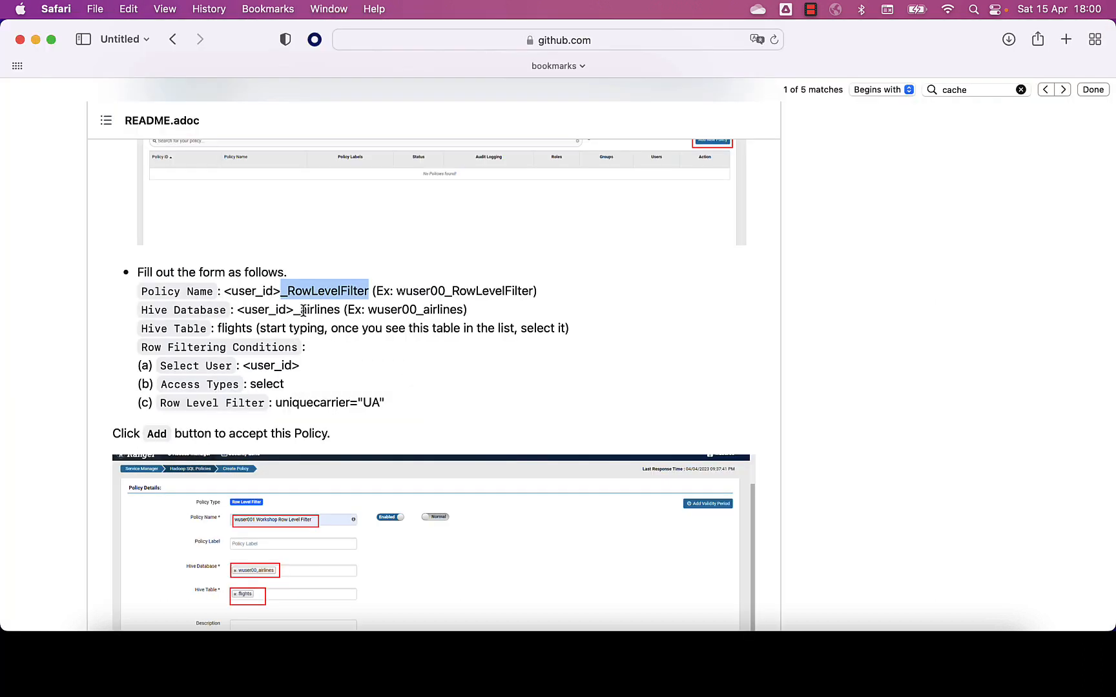
key(super+Tab)
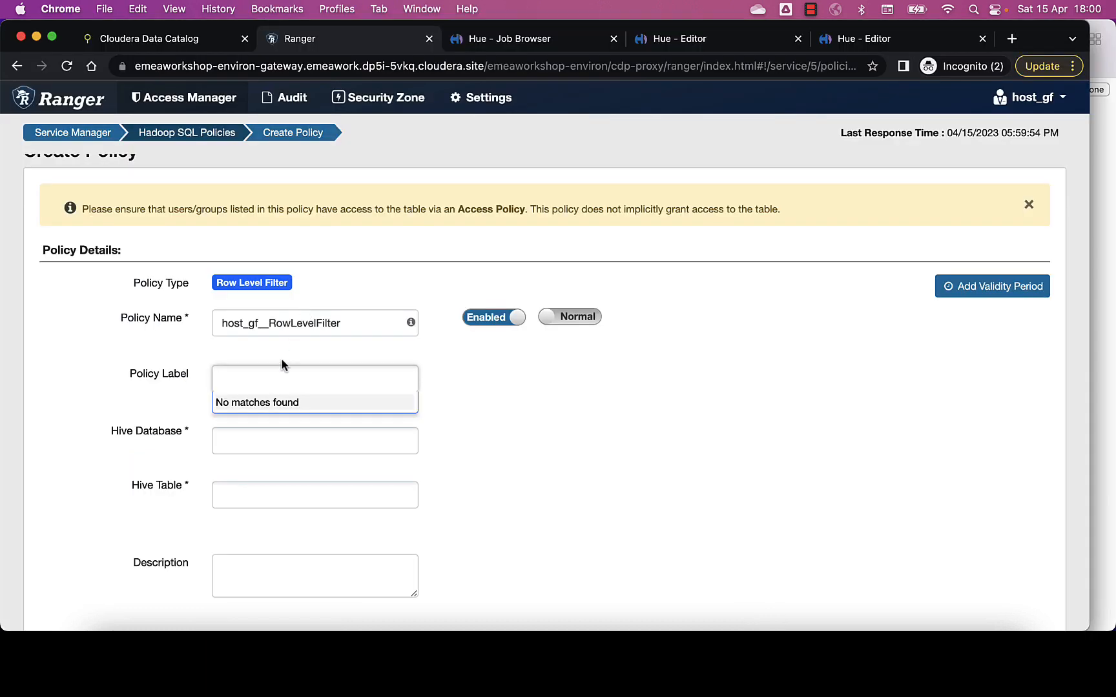
click(249, 436)
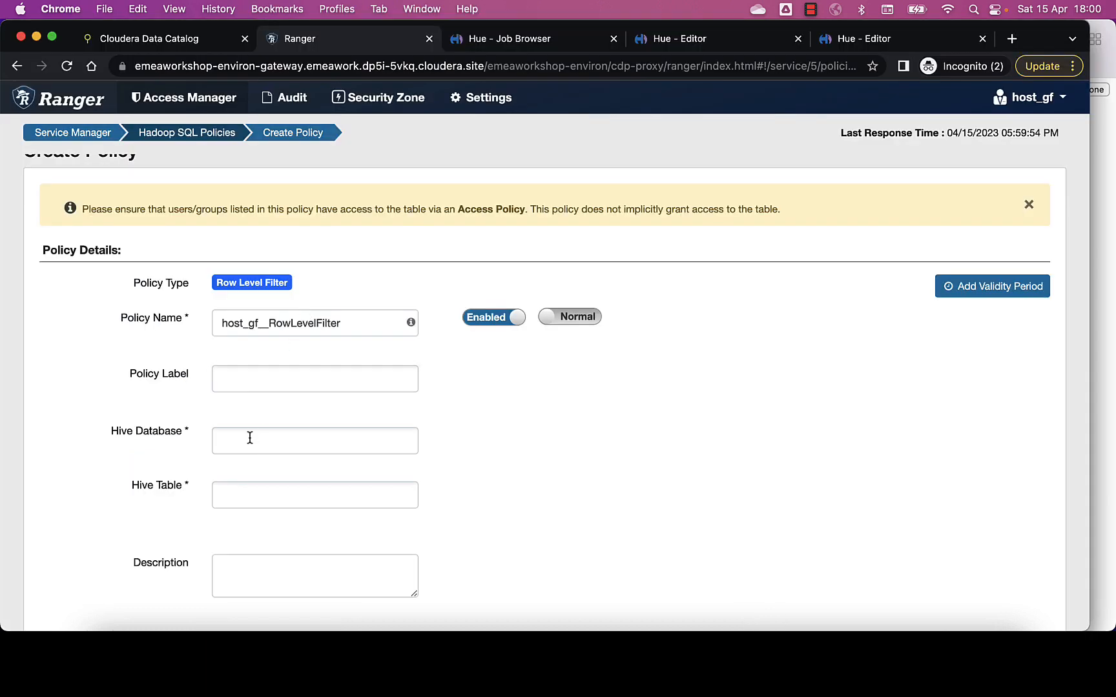
click(249, 435)
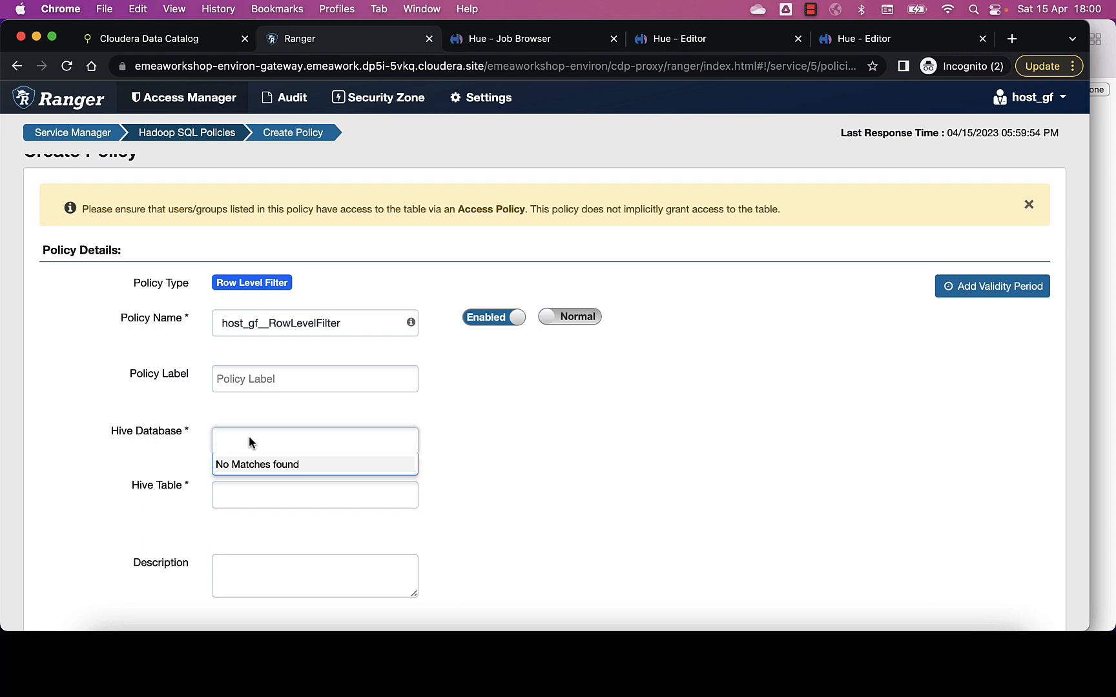
text(host)
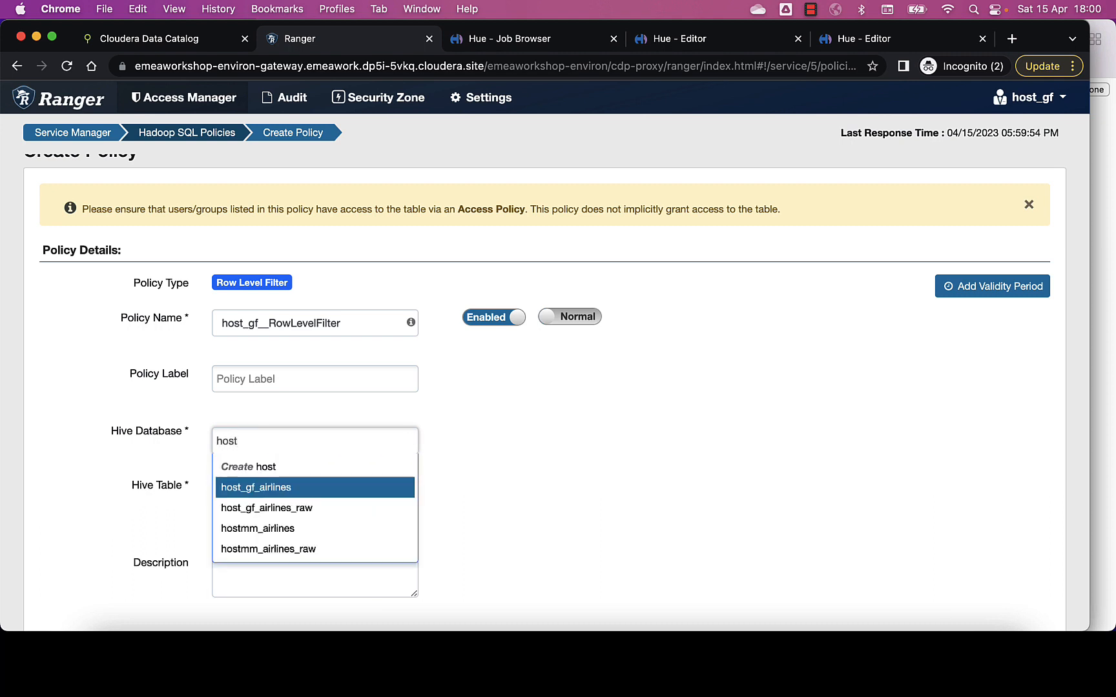
click(248, 486)
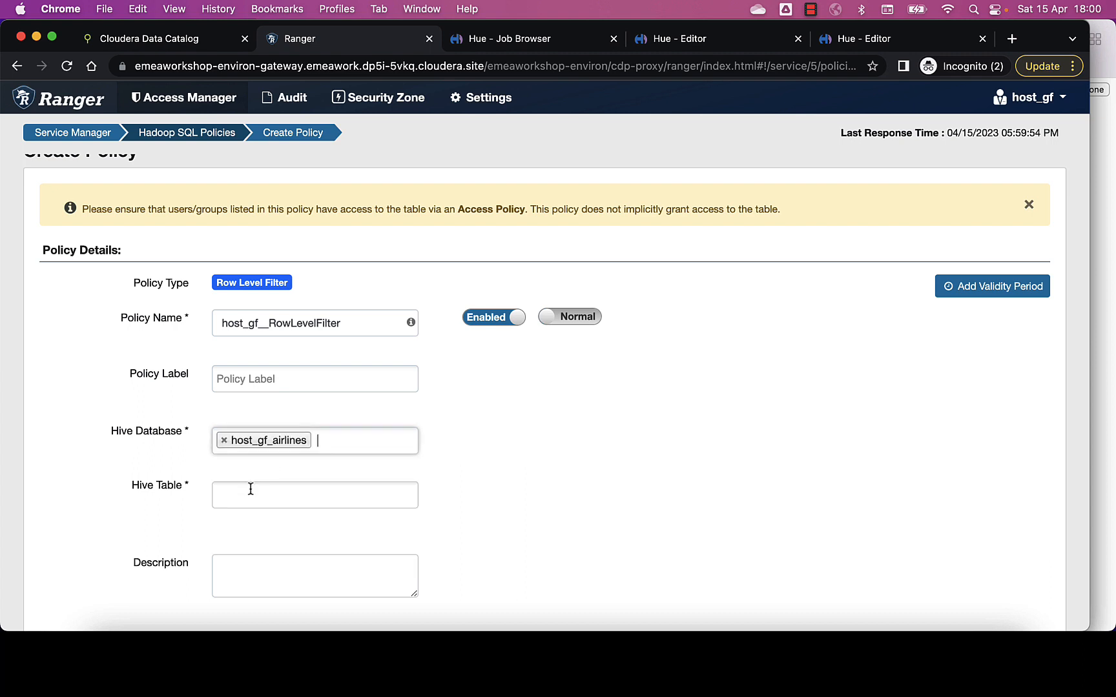
Set the policy's Hive Table to flights
click(249, 488)
text(filg)
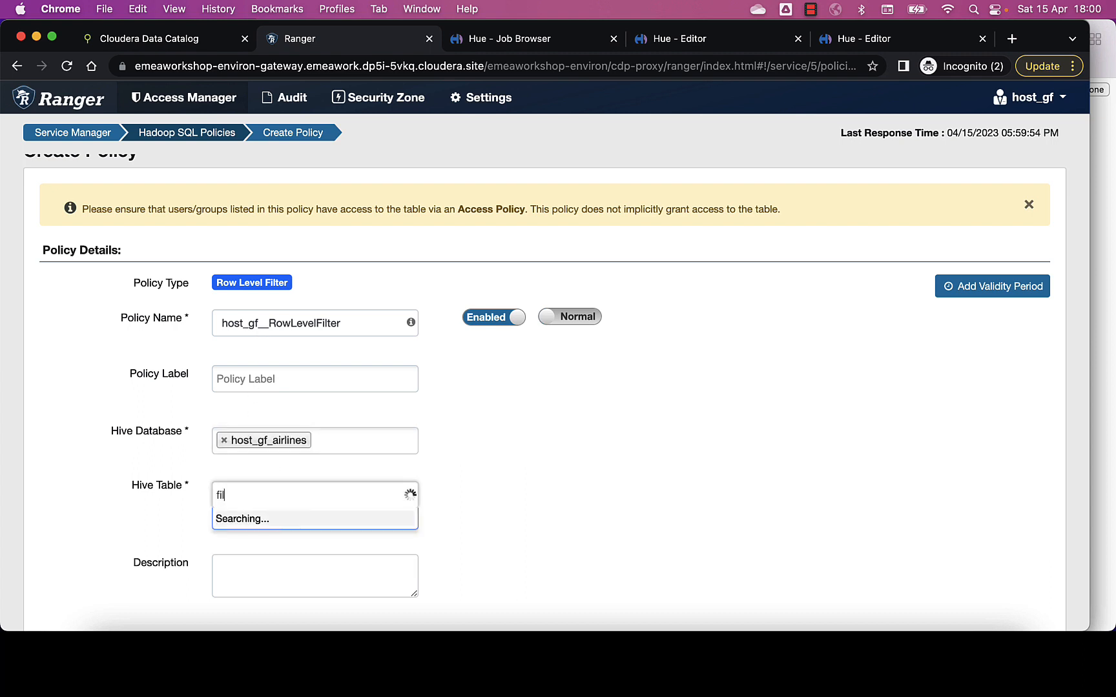
key(BackSpace)
key(BackSpace)
key(BackSpace)
text(li)
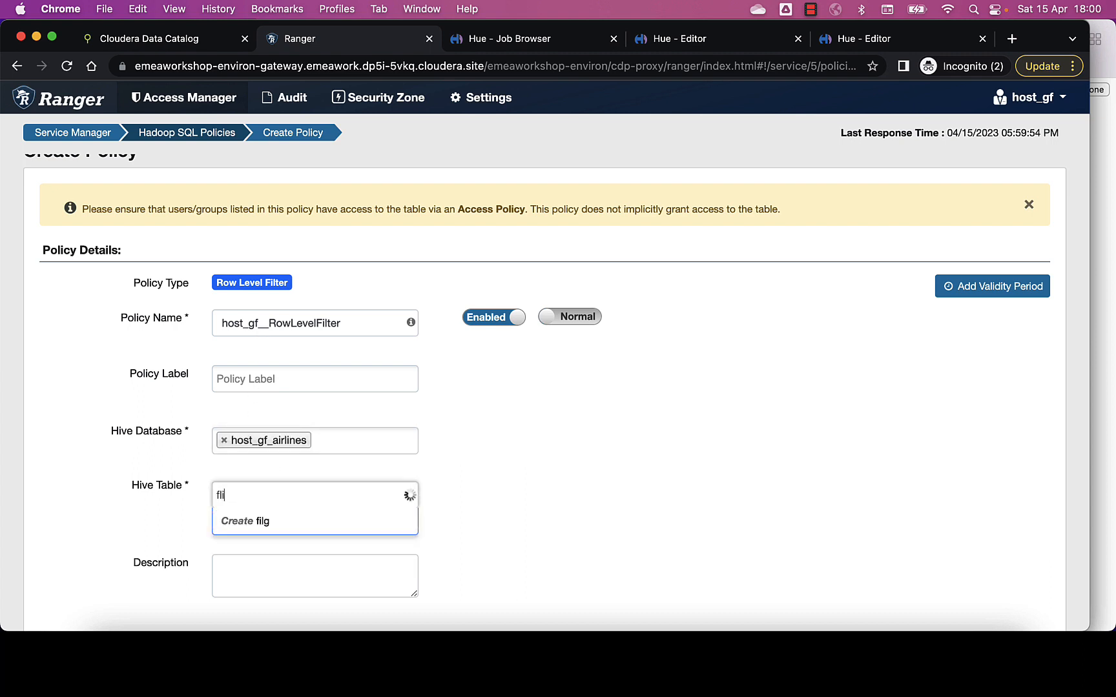
click(234, 542)
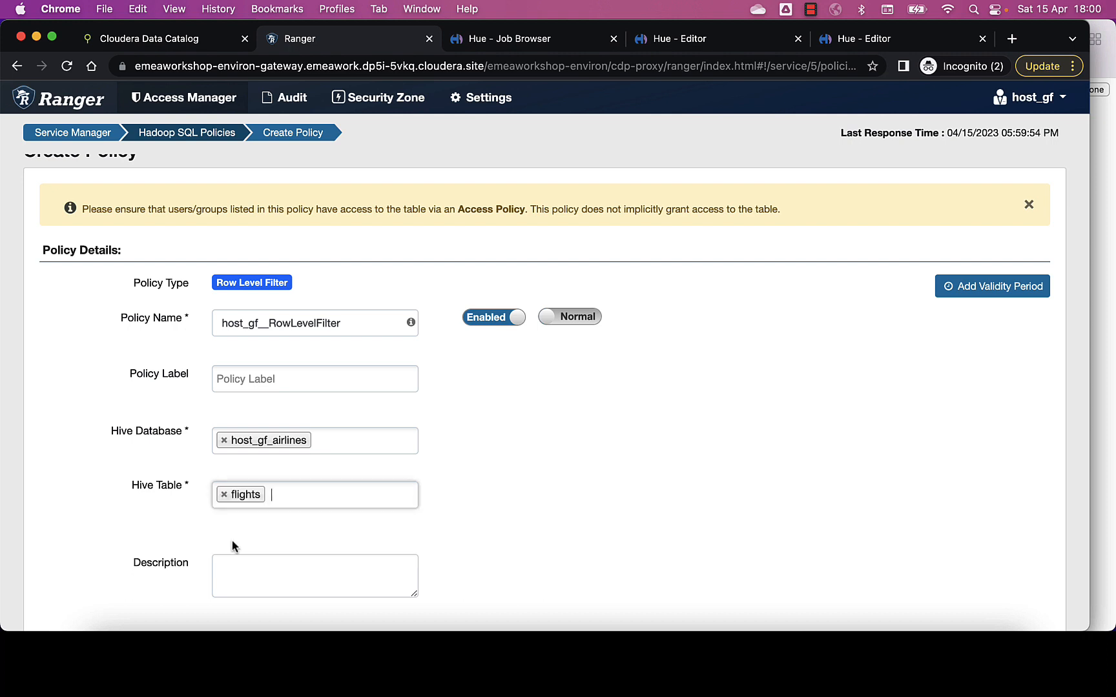
Select host_gf as the user in the policy's row filter conditions
scroll(176, 544, down, 3)
scroll(176, 542, down, 10)
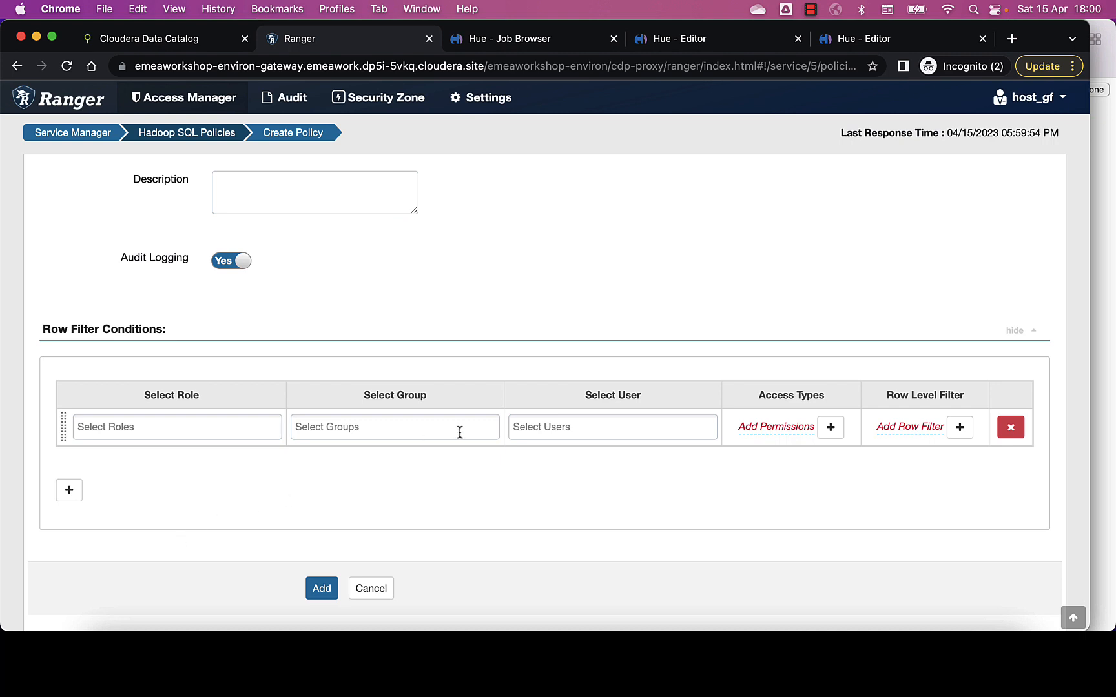
click(529, 427)
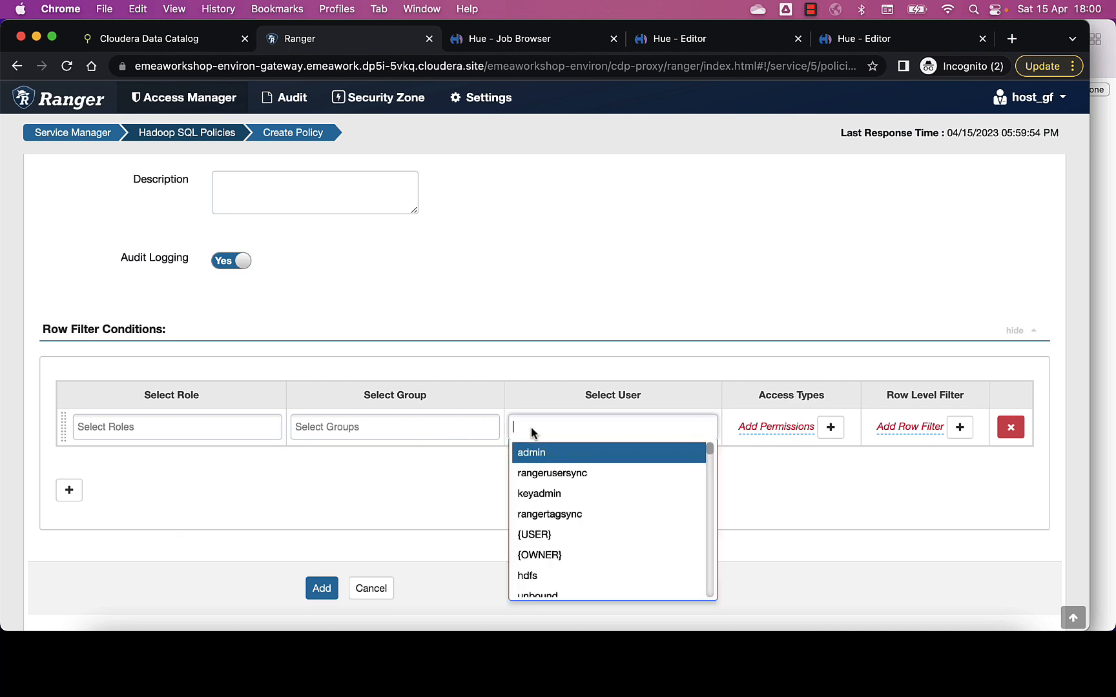
text(ho)
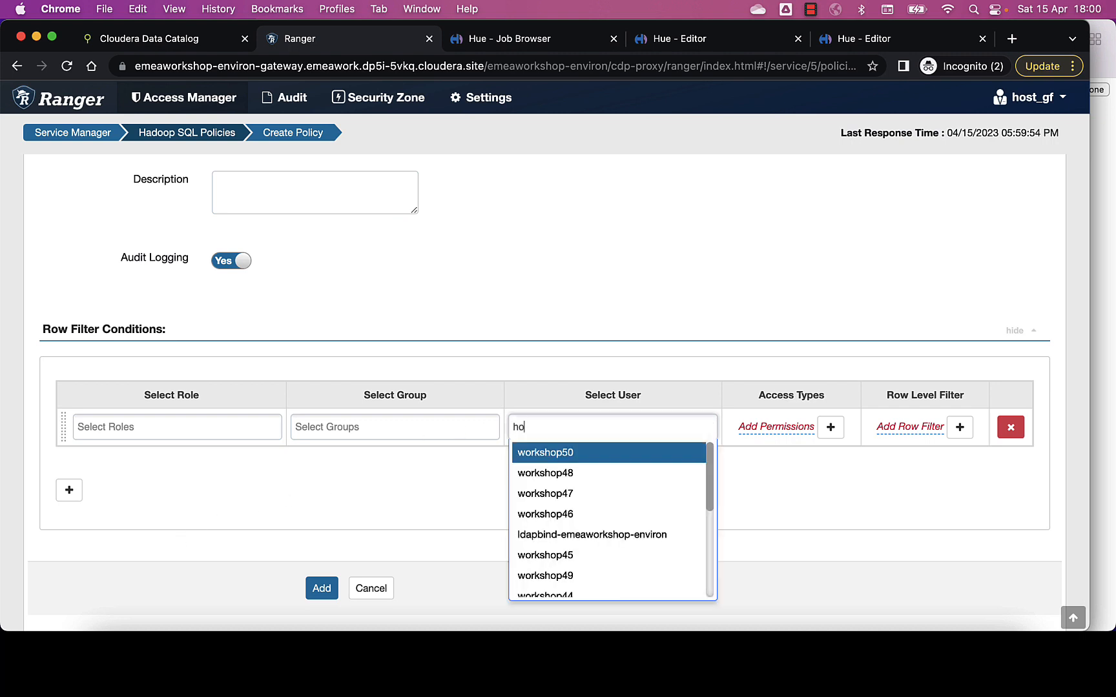
text(s)
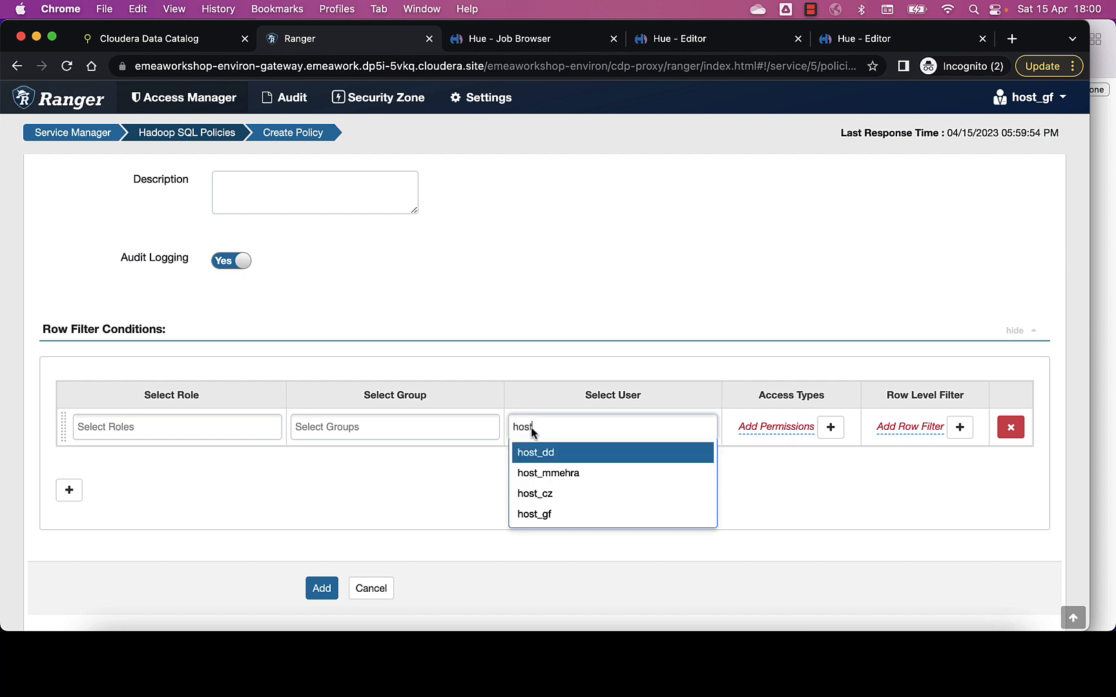
text(t)
click(539, 515)
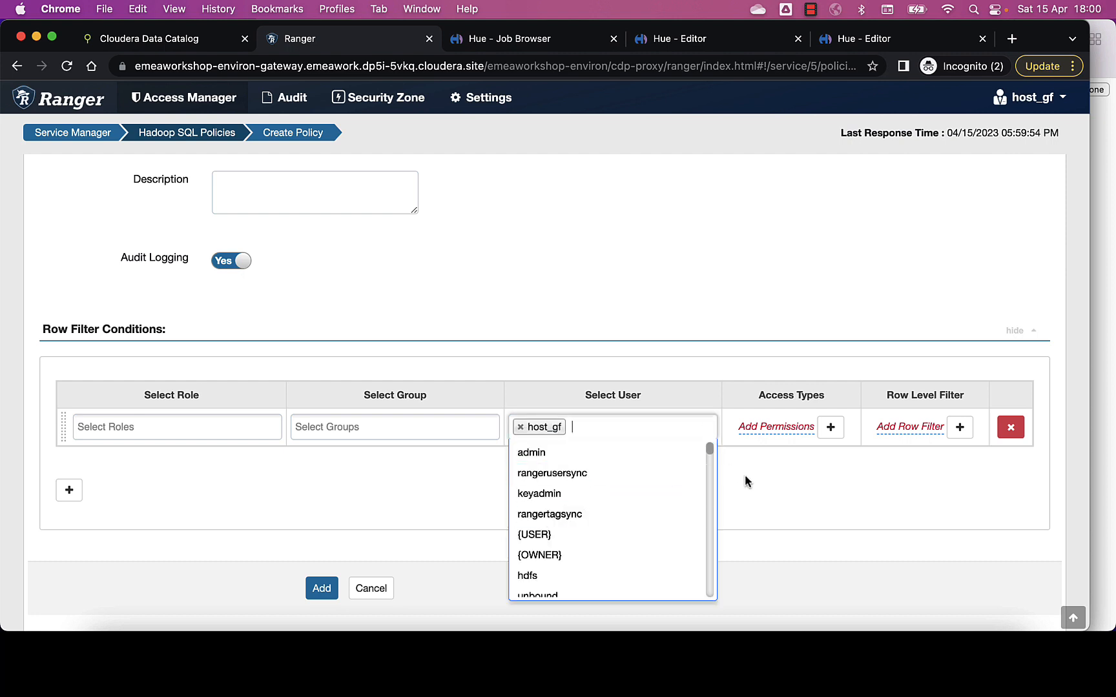
Add the select access type to host_gf's row filter condition
click(775, 485)
click(780, 428)
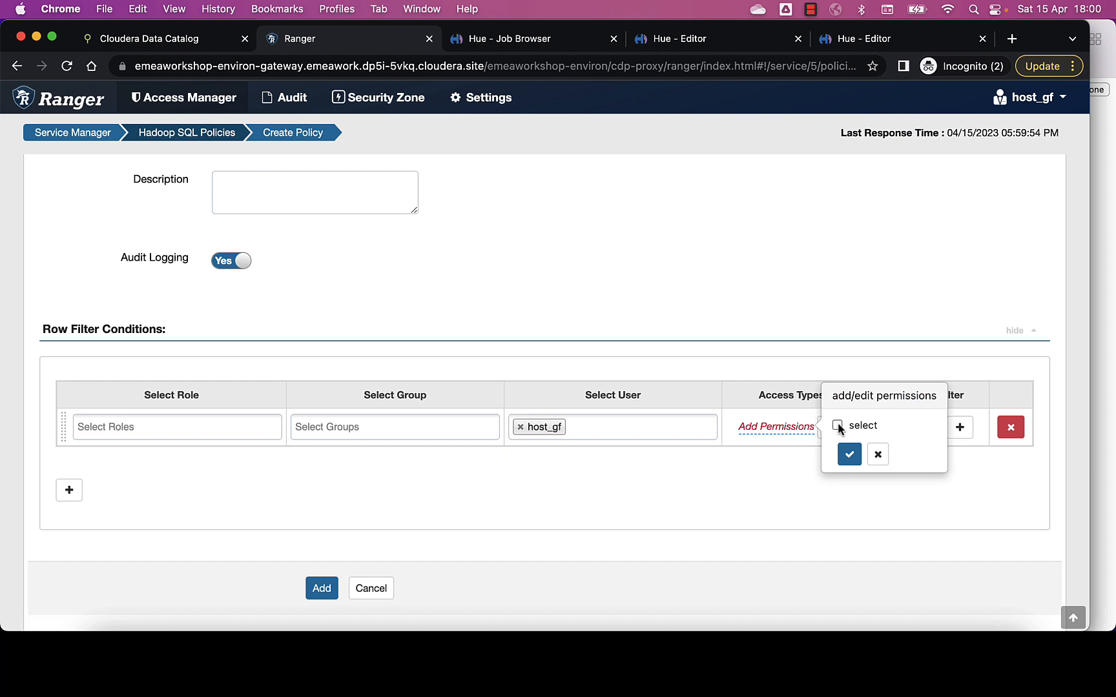
click(837, 425)
click(849, 454)
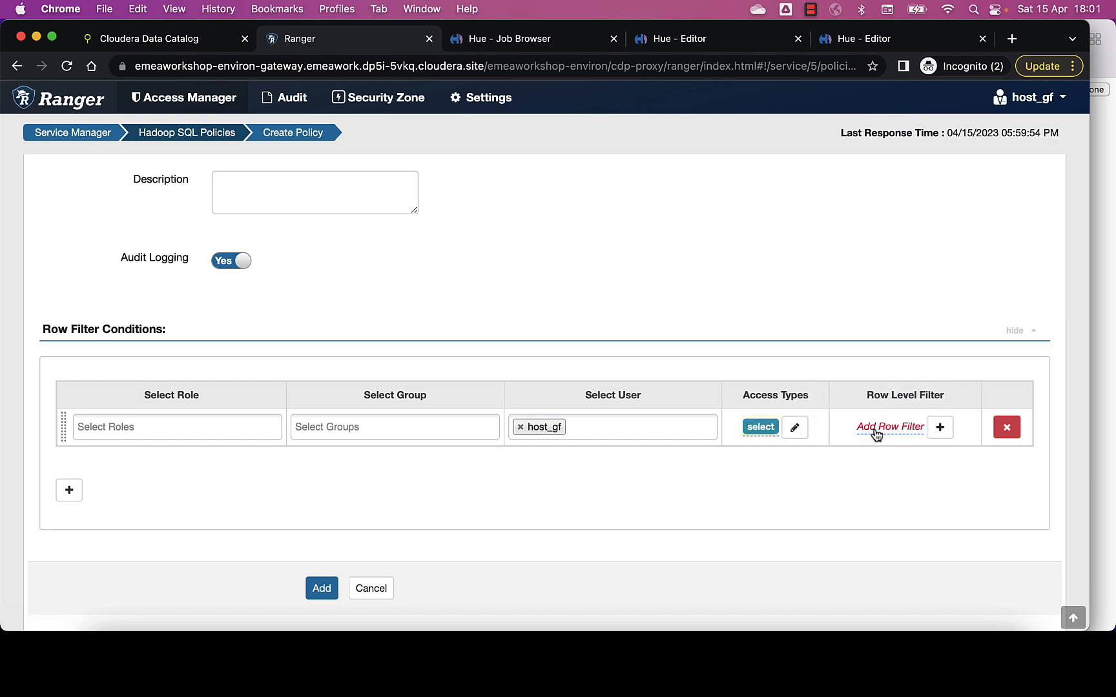
Set the row level filter to the README's expression uniquecarrier="UA" and add the policy
click(875, 429)
key(super+Tab)
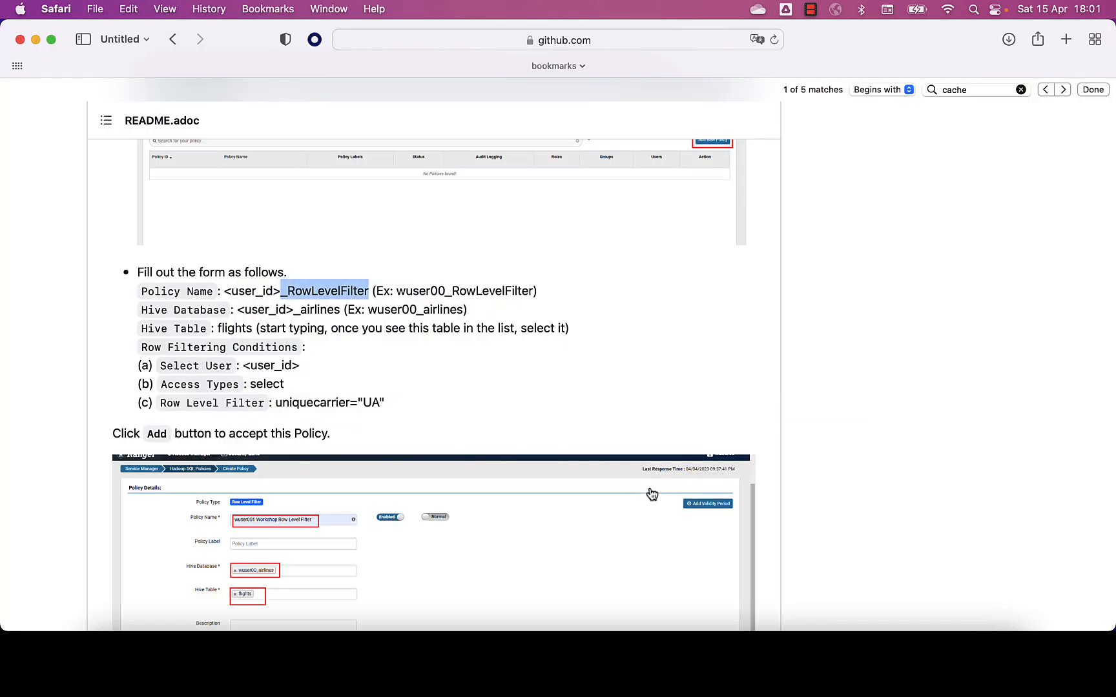
click(276, 402)
drag(276, 403, 392, 402)
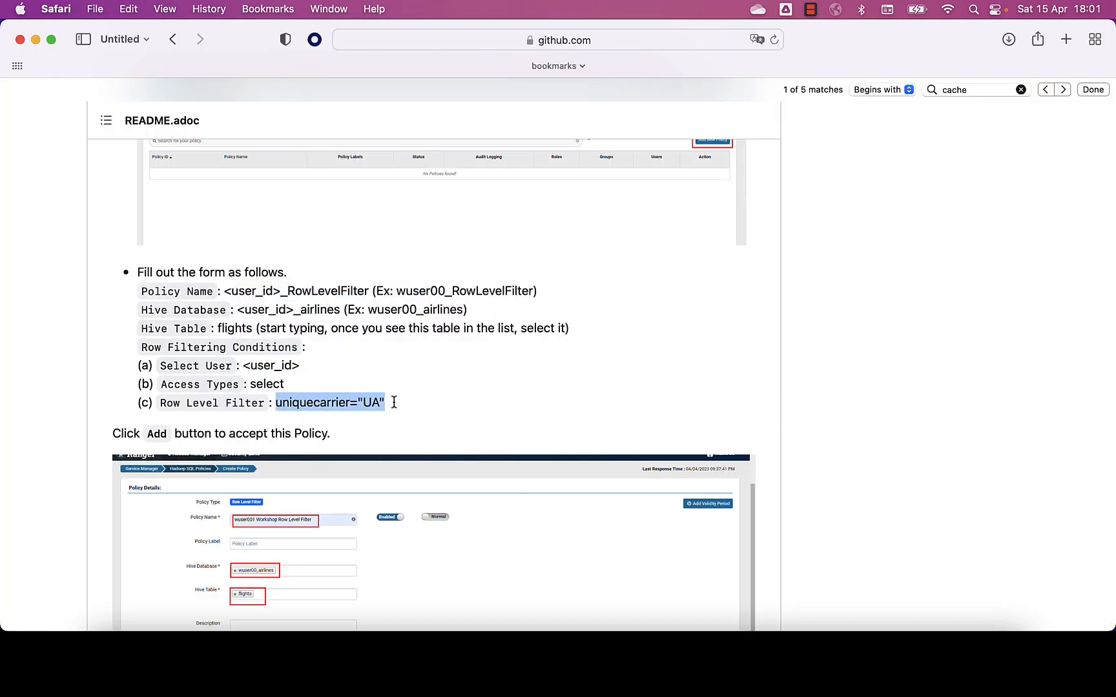
key(super+c)
key(super+Tab)
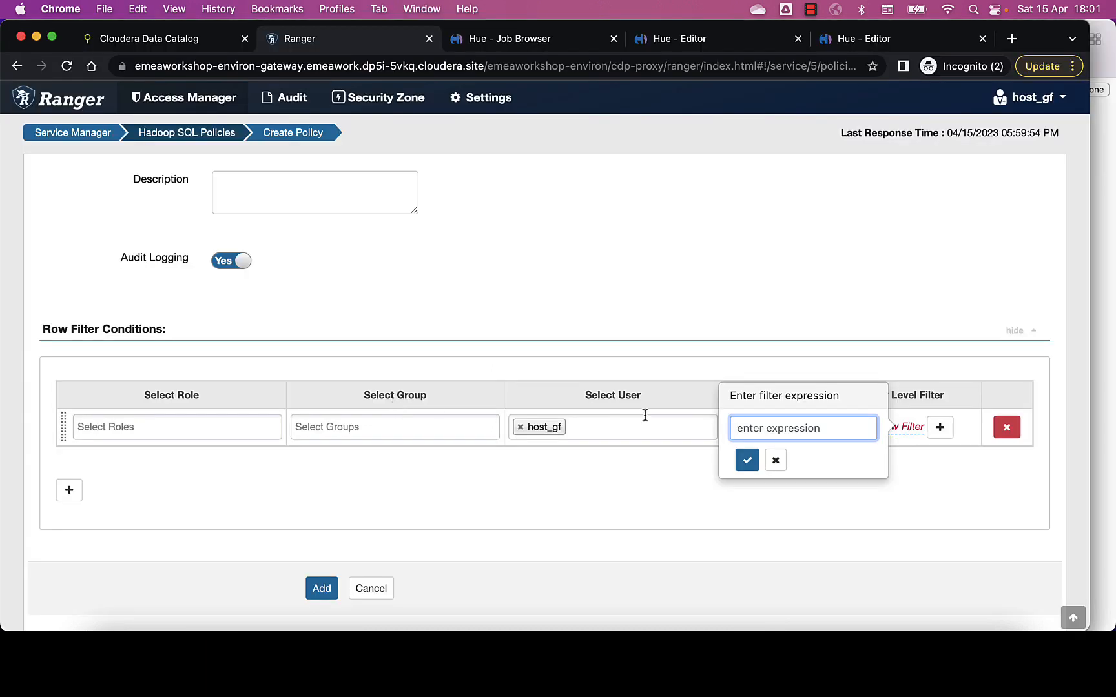
key(super+v)
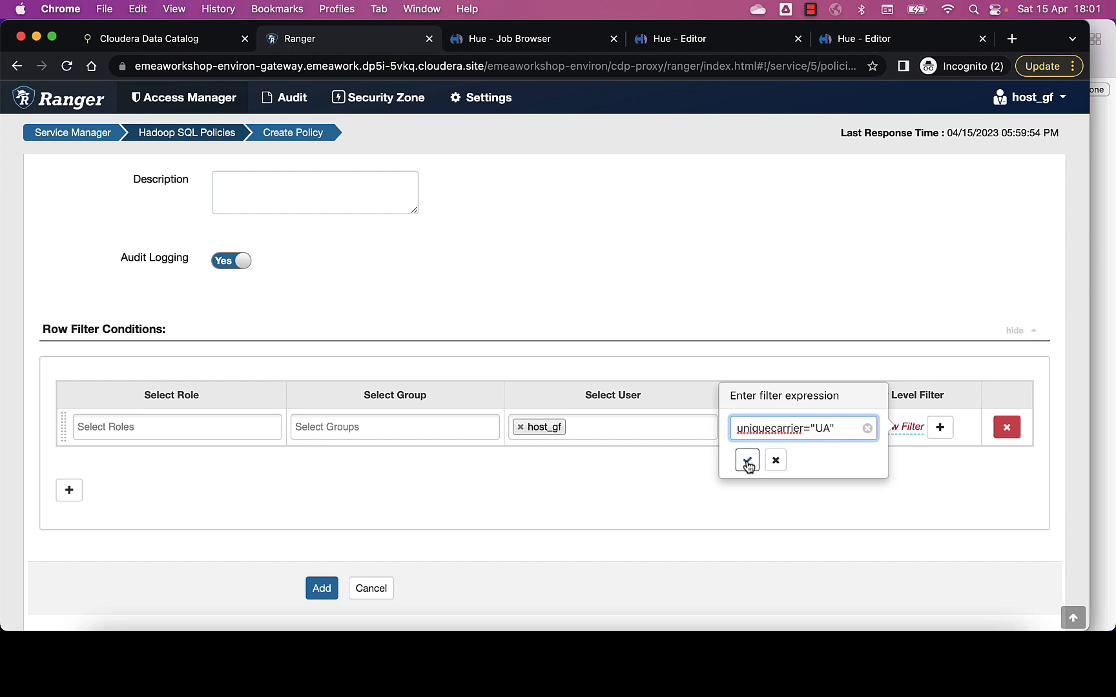
click(747, 462)
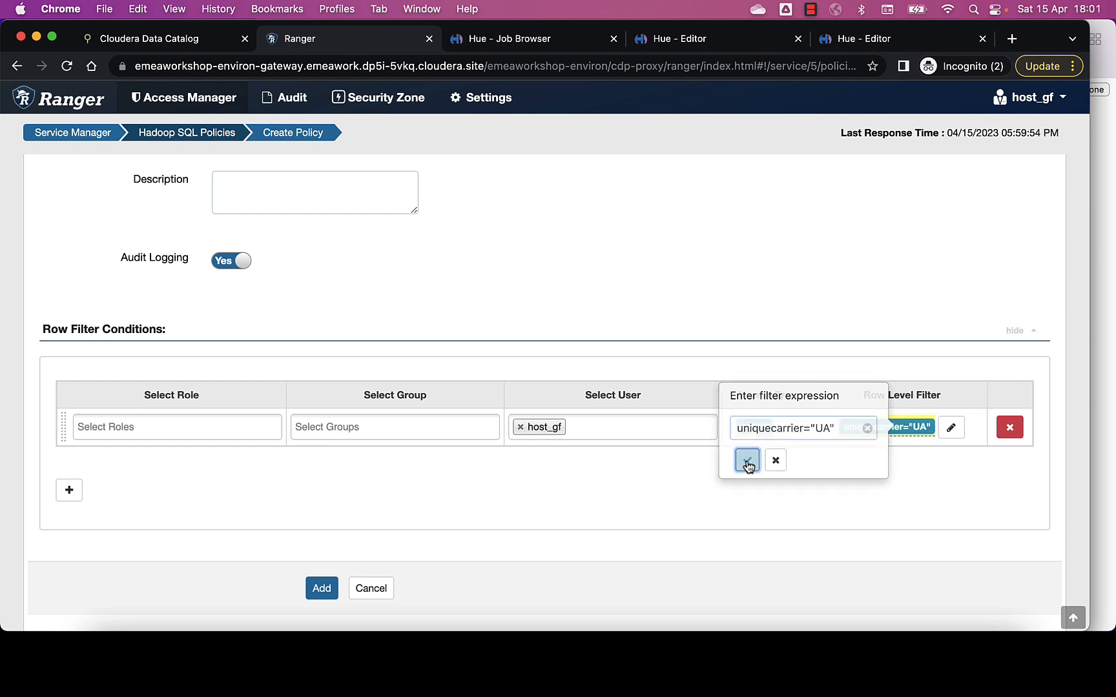
click(326, 593)
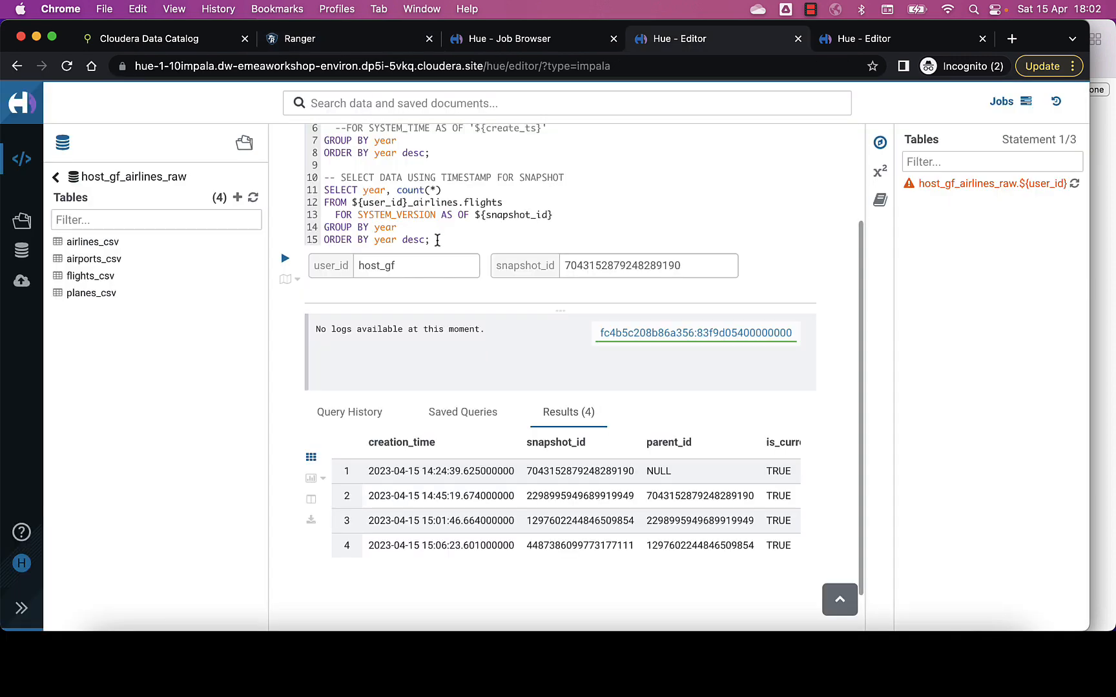
Copy the README's policy test query counting flights per uniquecarrier and append it below the existing queries in Hue's Impala editor
click(437, 240)
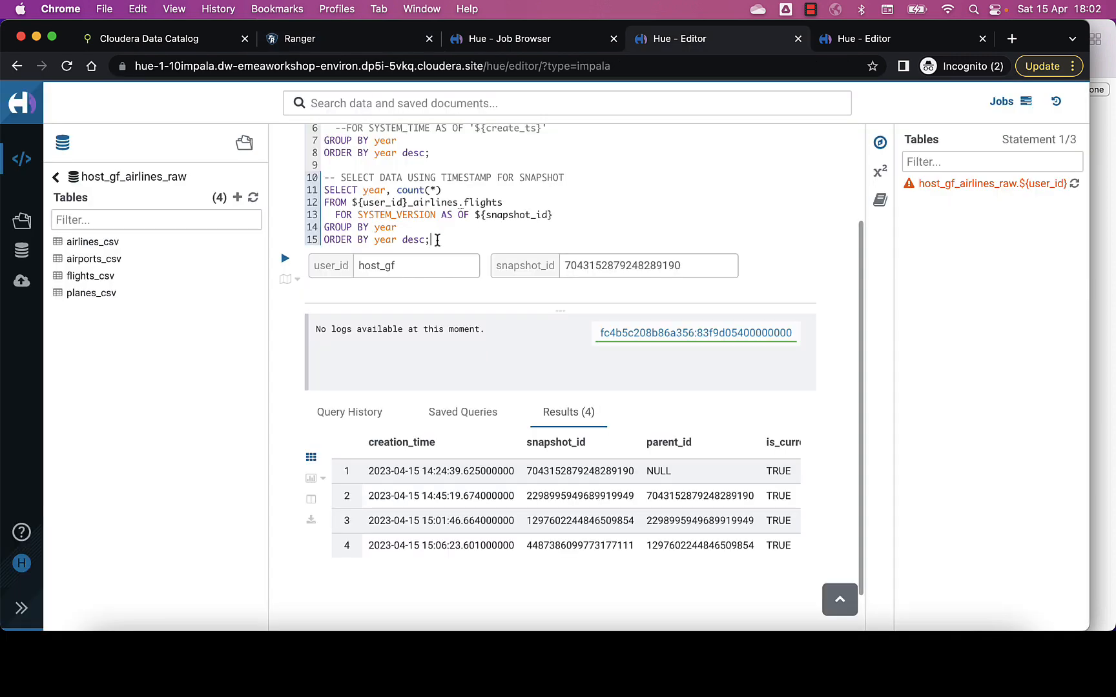
key(Return)
key(Return)
key(Return)
key(Return)
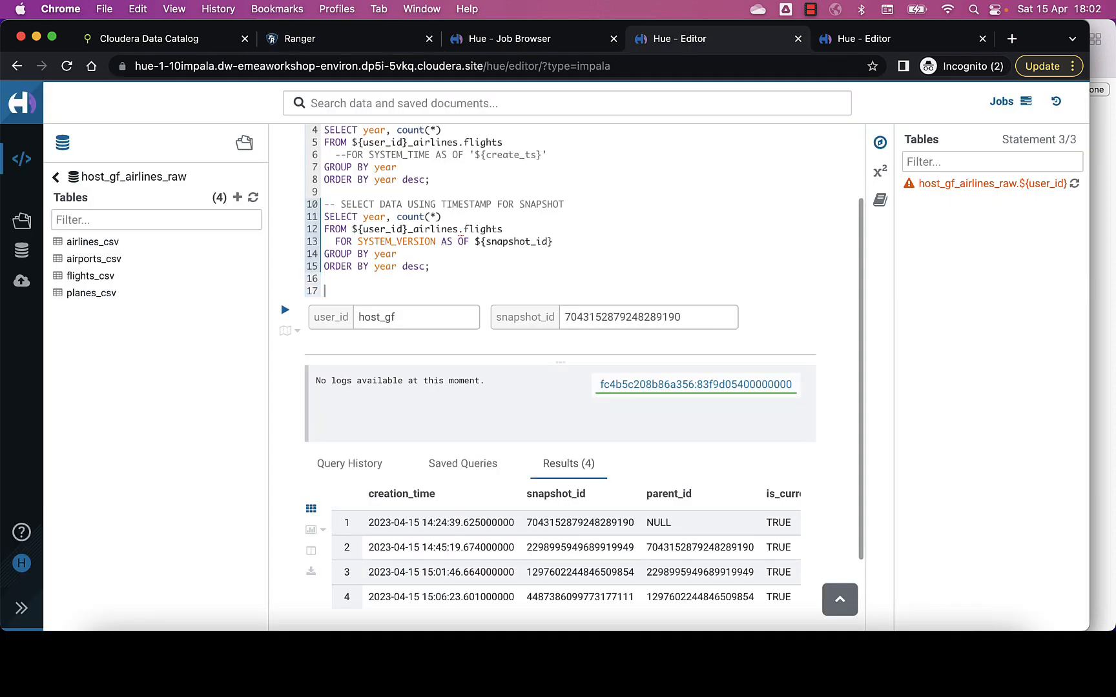
key(super+Tab)
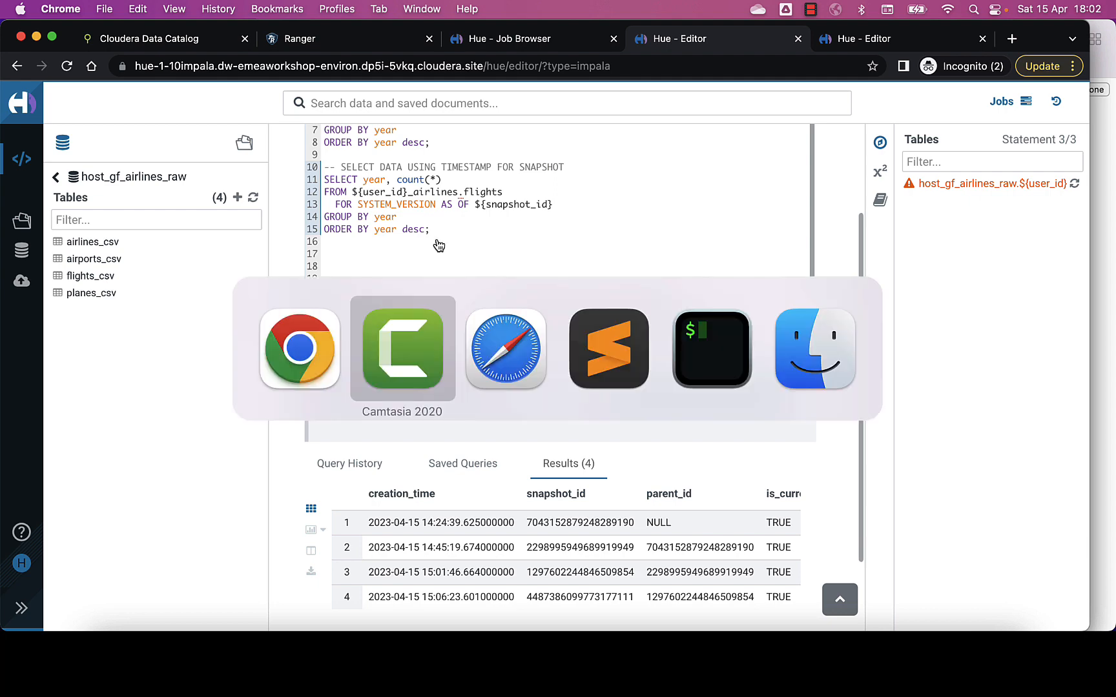
key(super+Tab)
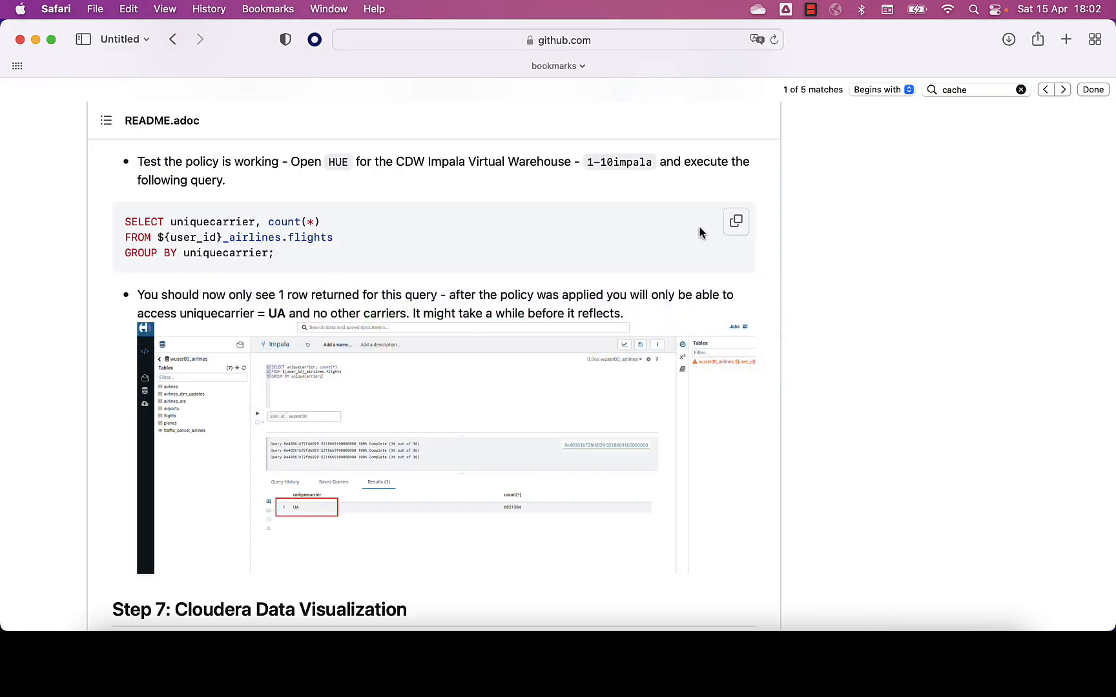
click(736, 221)
key(super+Tab)
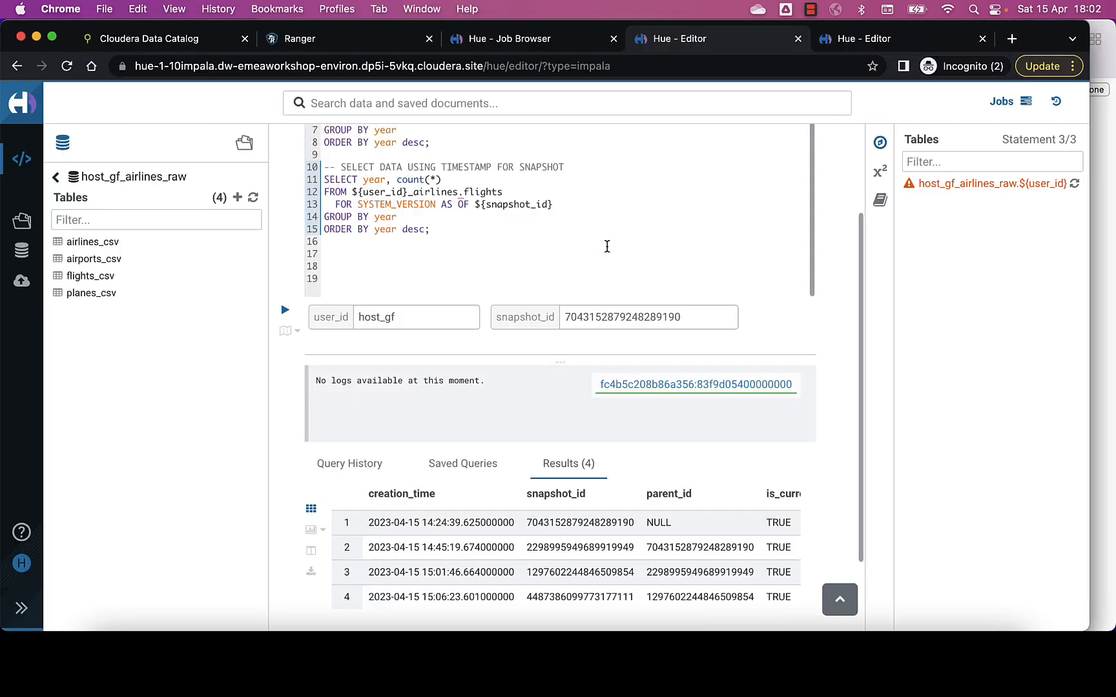
key(super+v)
Run only the appended uniquecarrier count query and check its results
key(Up)
key(Up)
key(Up)
key(Down)
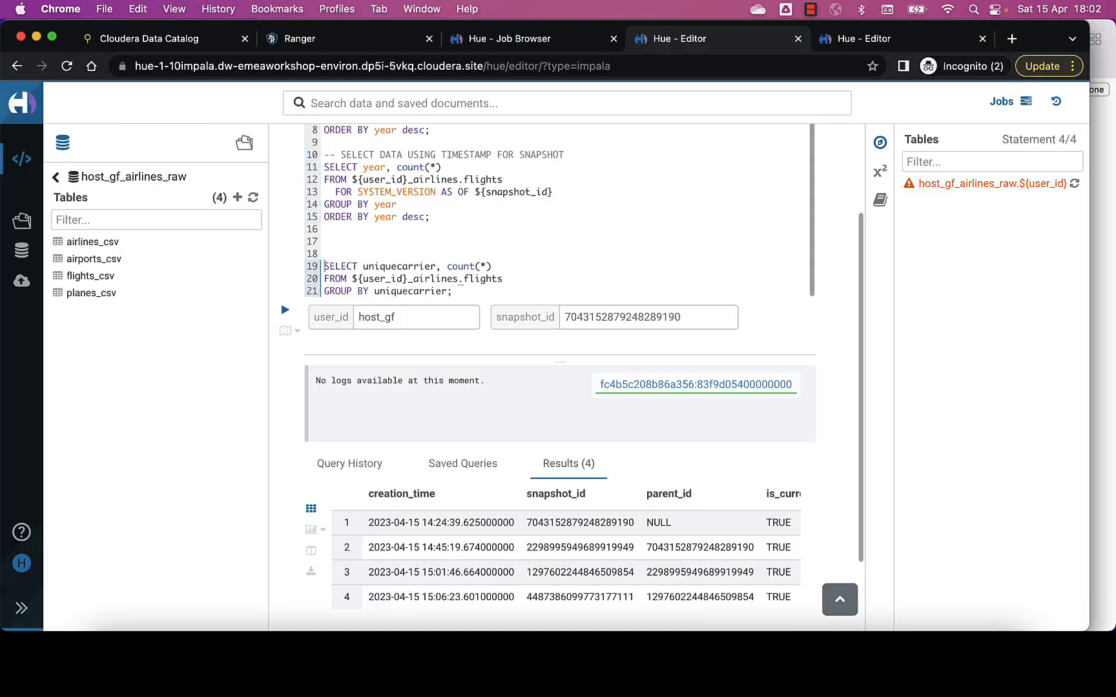
key(shift+Down)
key(shift+Down)
key(shift+Down)
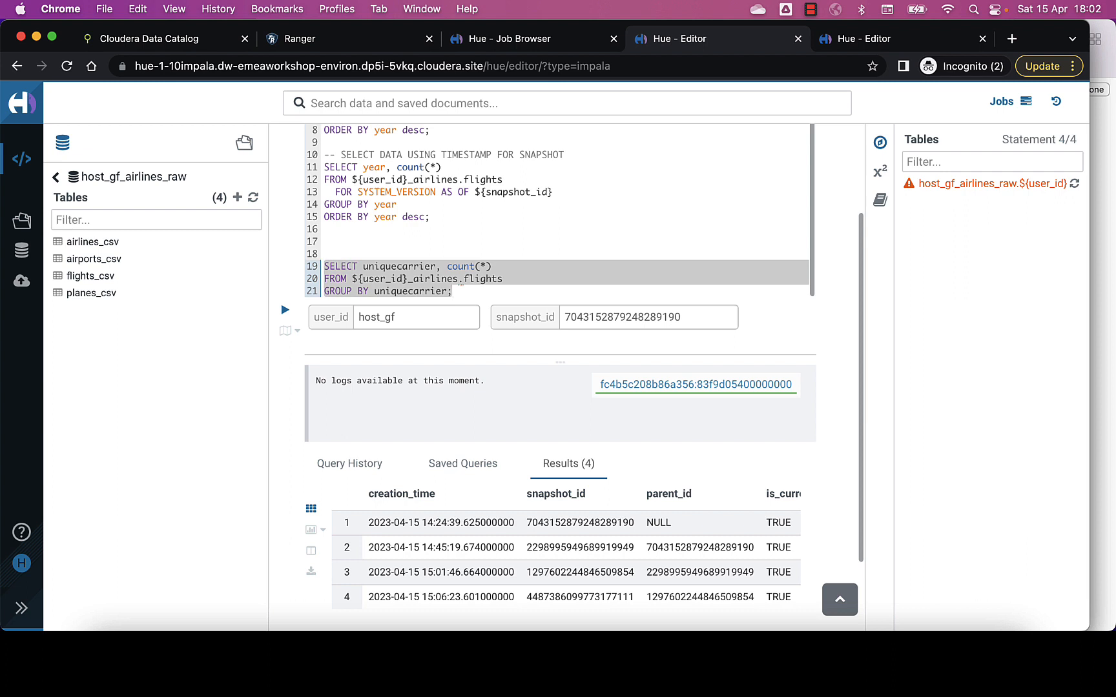
key(super+Return)
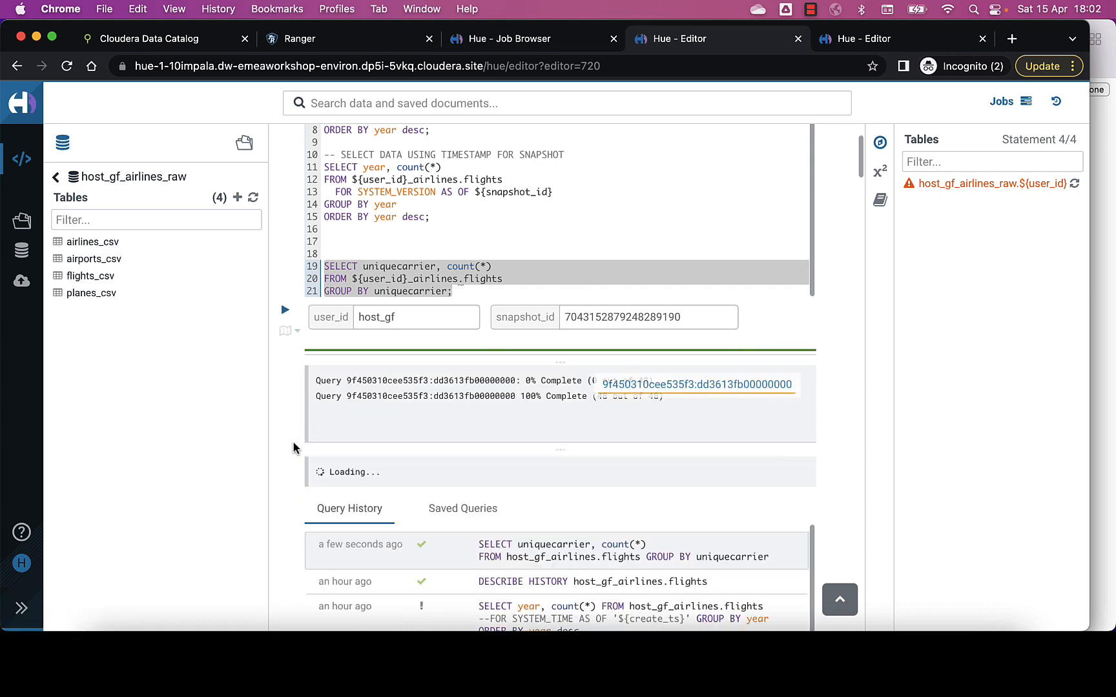
scroll(294, 449, down, 1)
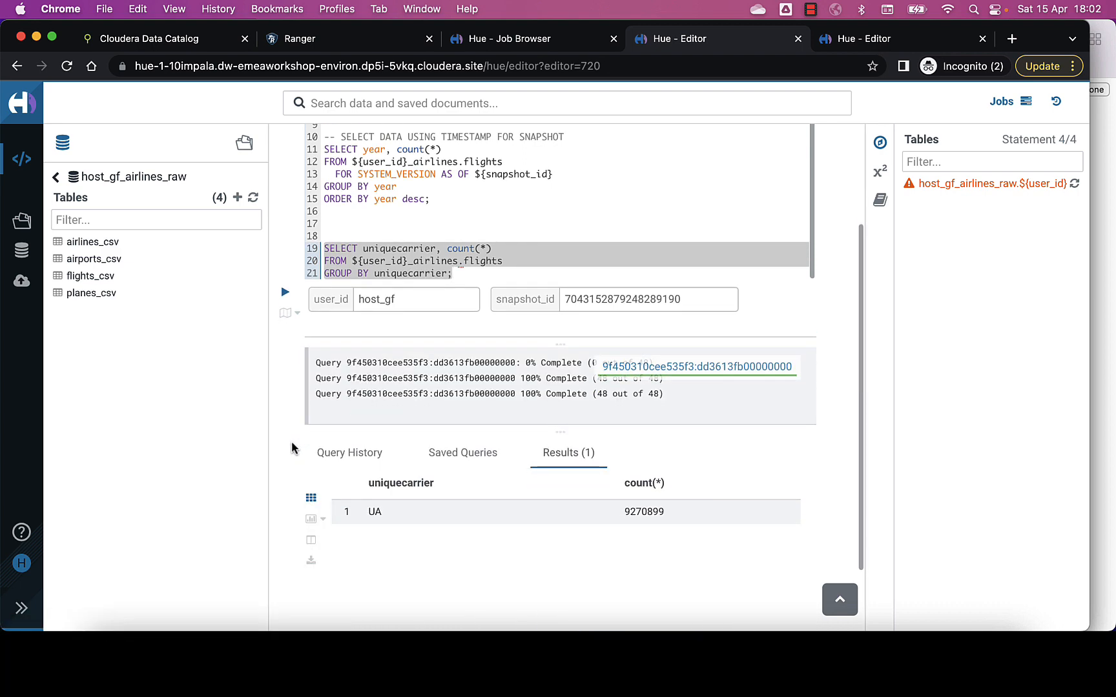
scroll(292, 448, down, 1)
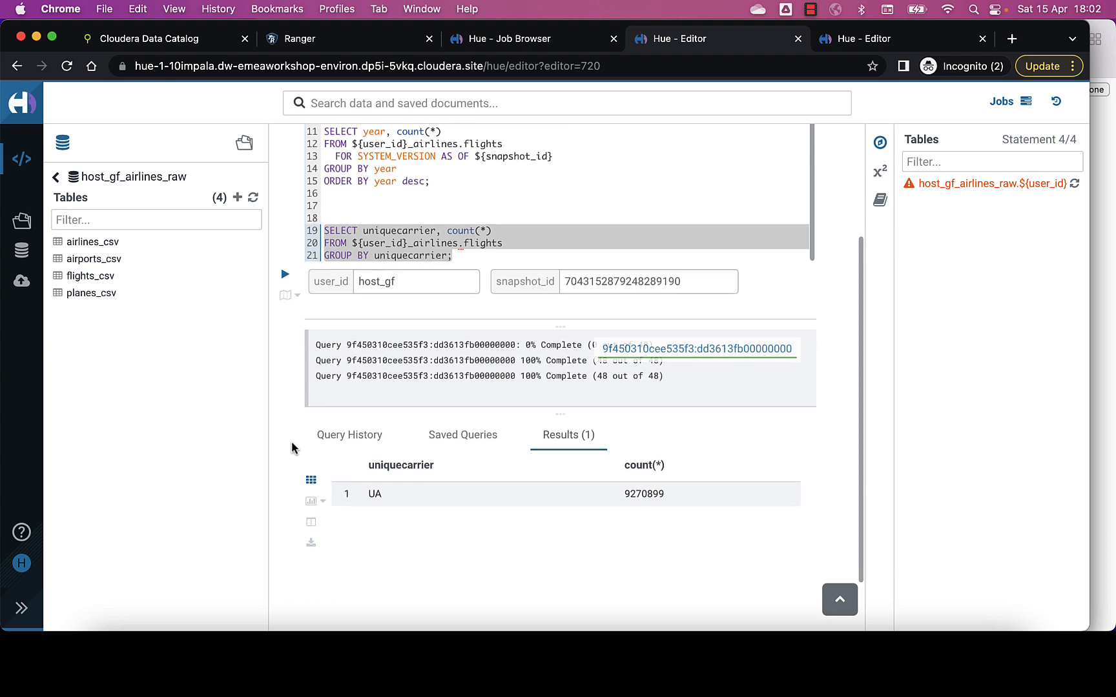
click(471, 243)
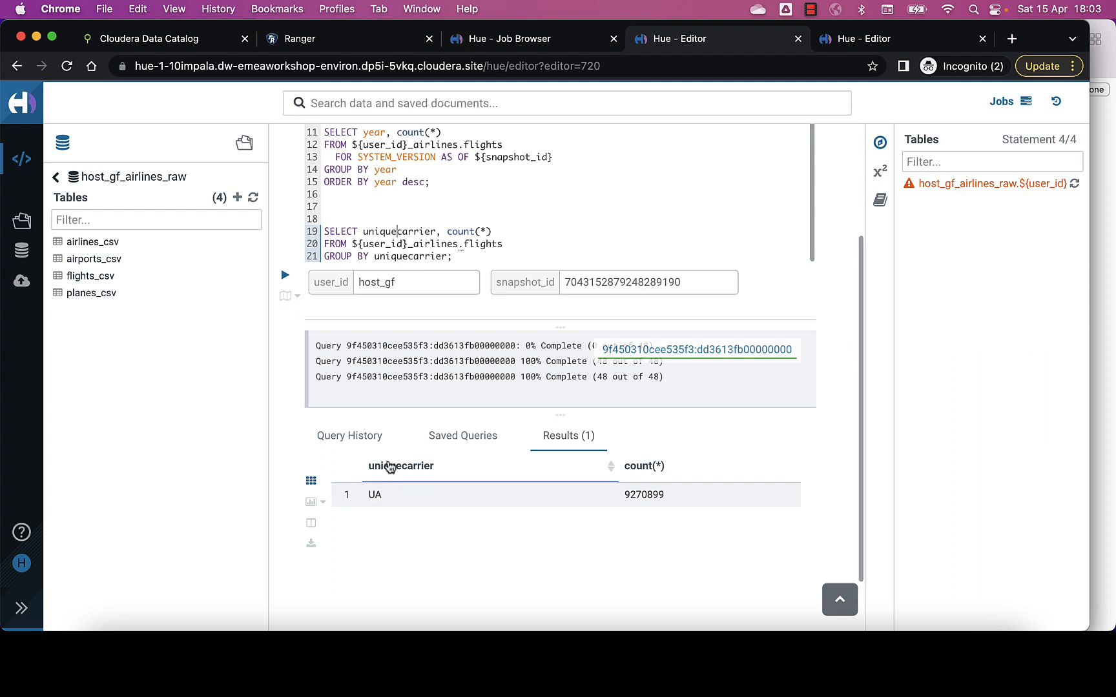
View the details of the host_gf__RowLevelFilter policy in Ranger, including its row level conditions
click(359, 29)
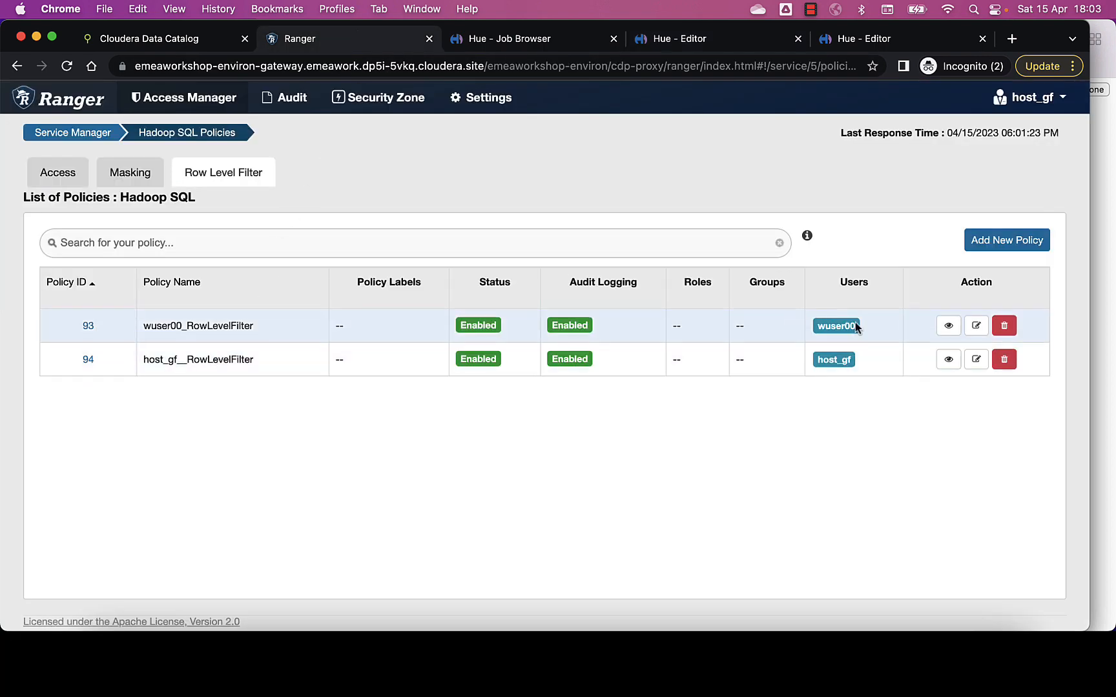
click(948, 360)
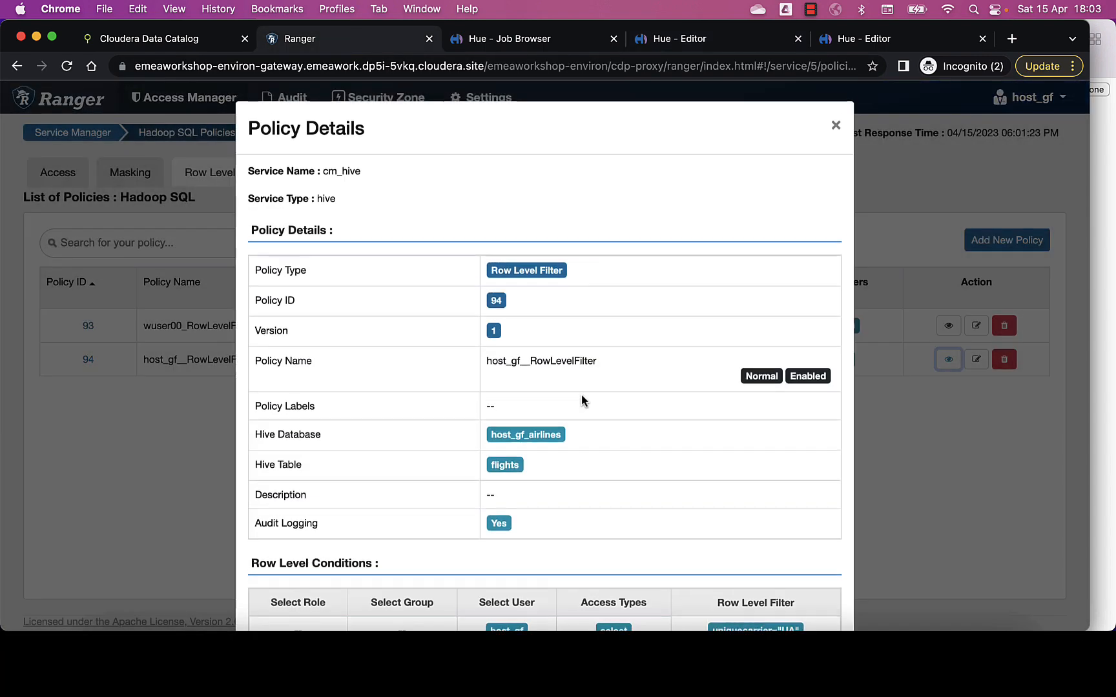
scroll(590, 410, down, 3)
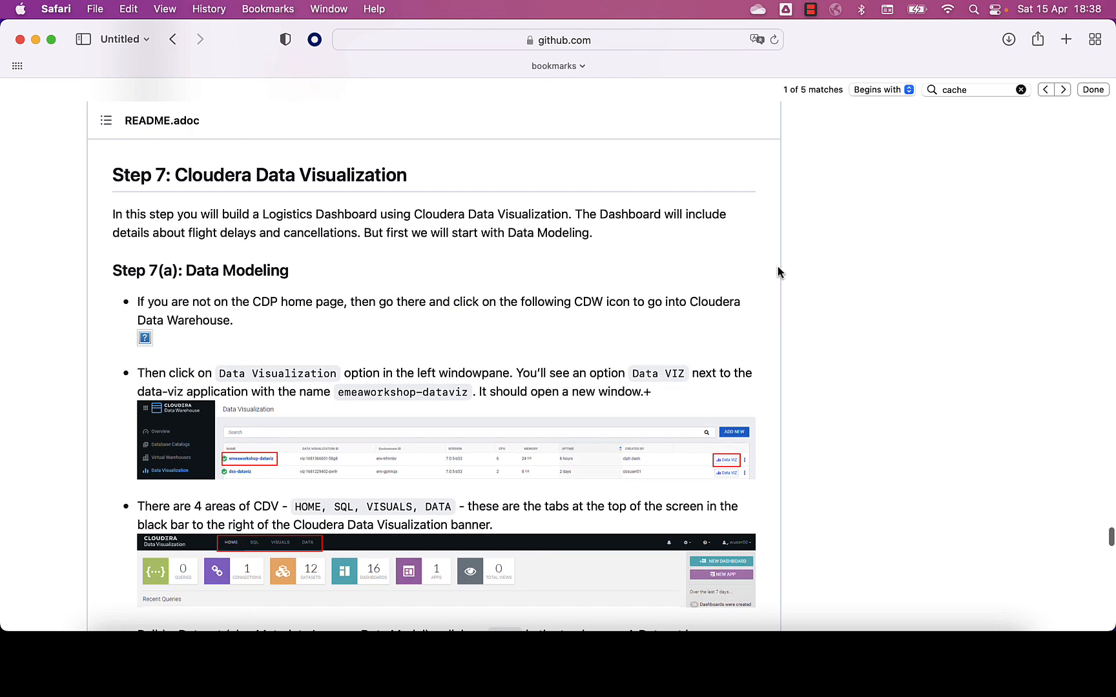
Read the README's Step 7 introduction on the Logistics Dashboard and the Step 7(a) Data Modeling instructions
scroll(778, 273, down, 1)
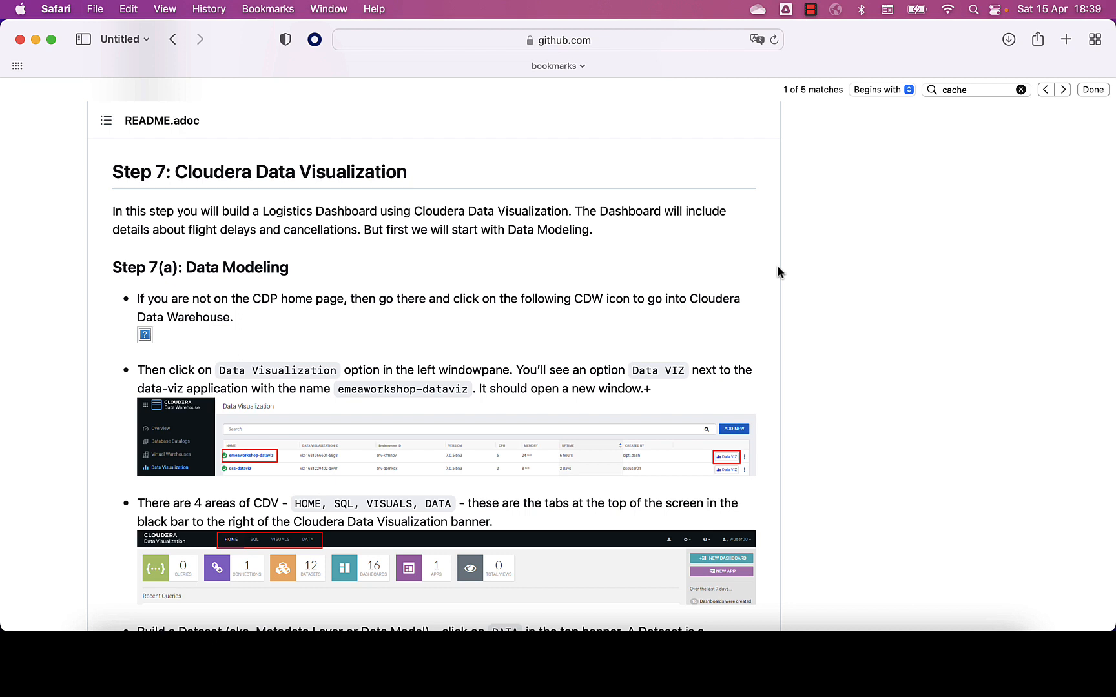
scroll(778, 272, down, 1)
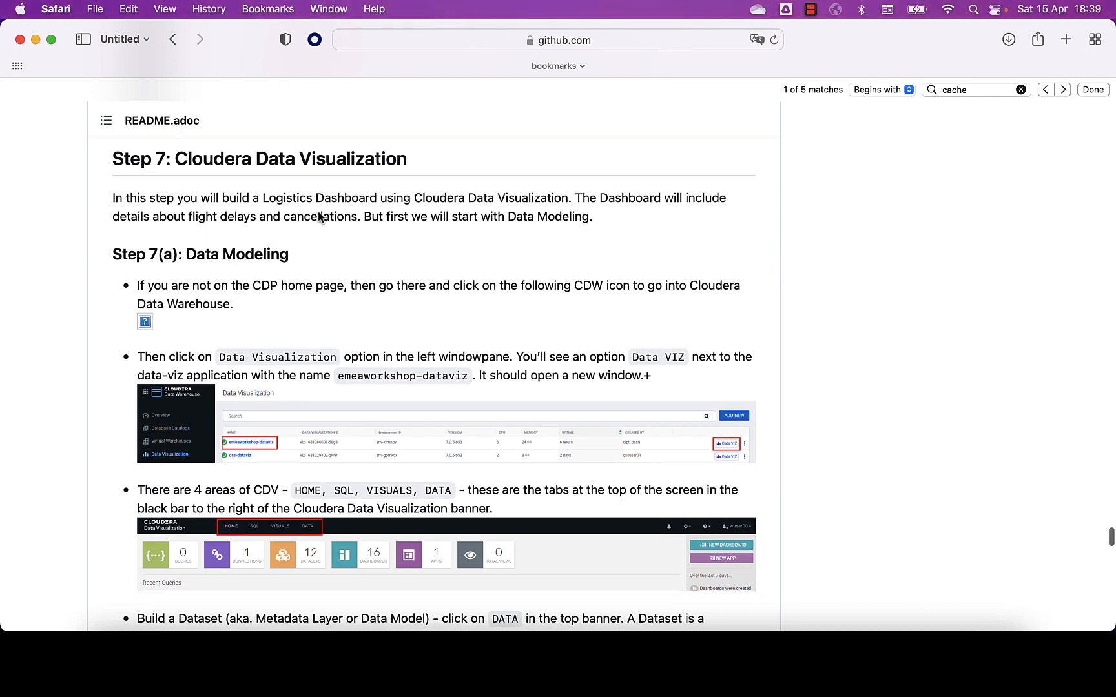
drag(262, 197, 375, 195)
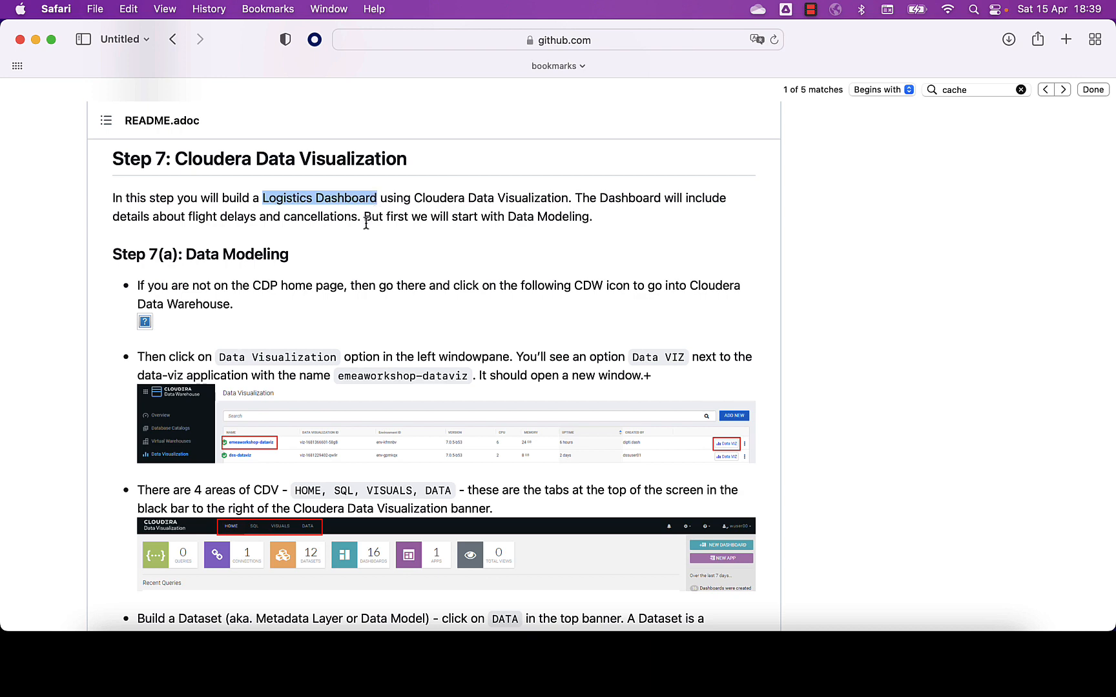
scroll(365, 223, down, 1)
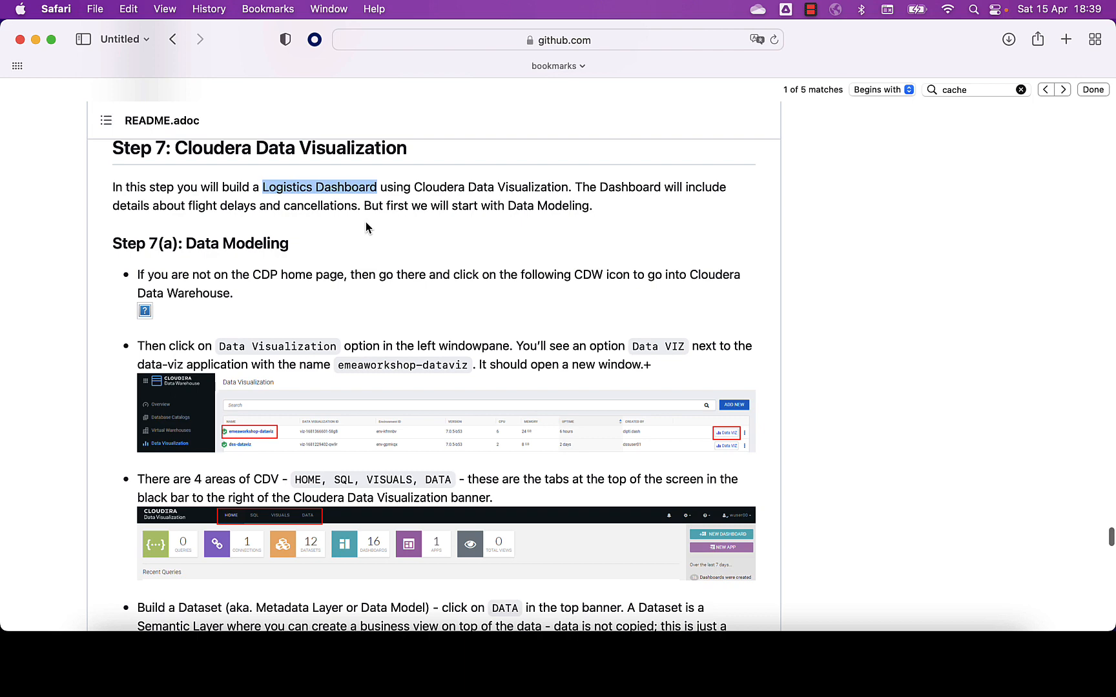
scroll(365, 222, up, 1)
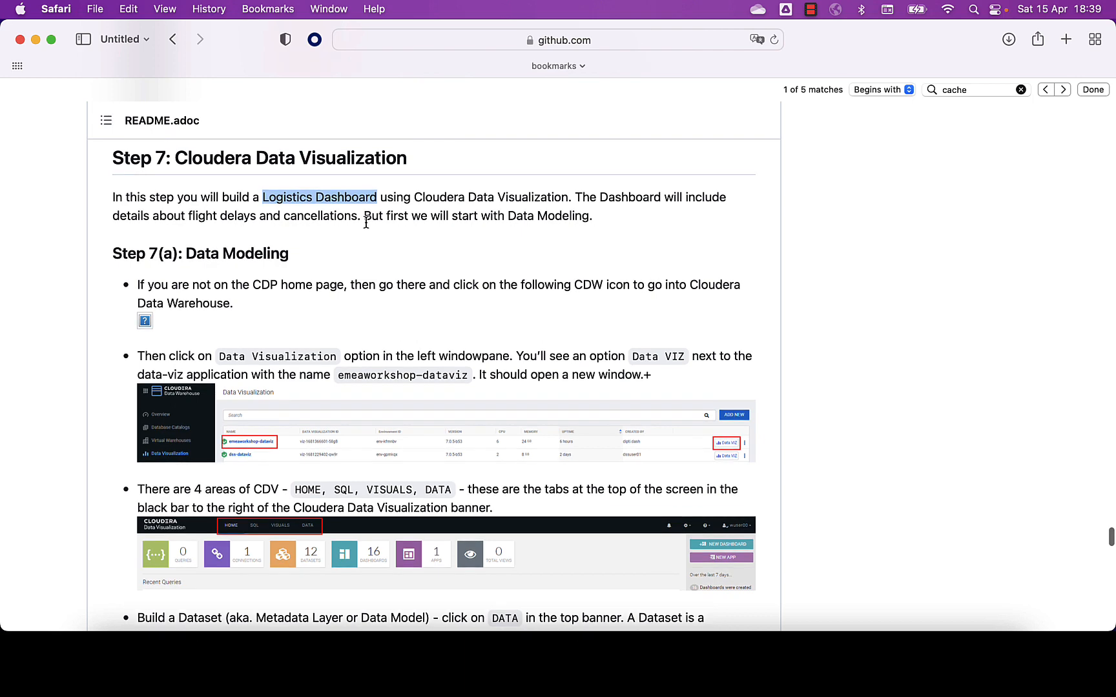
scroll(366, 223, down, 1)
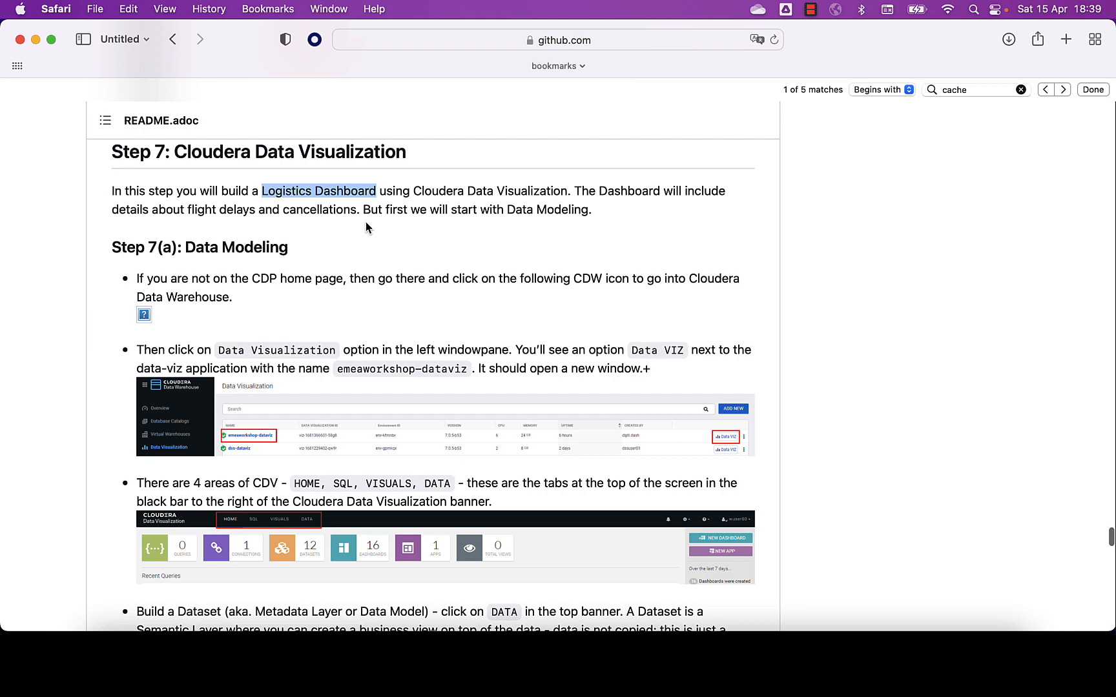
scroll(366, 223, down, 3)
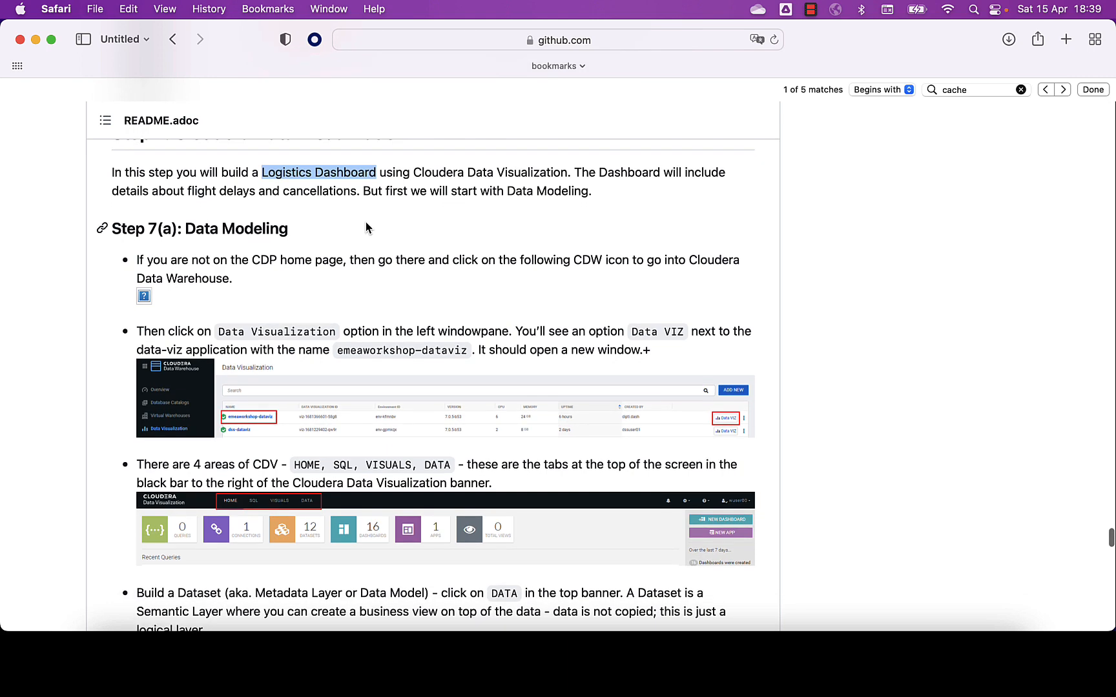
scroll(365, 223, down, 1)
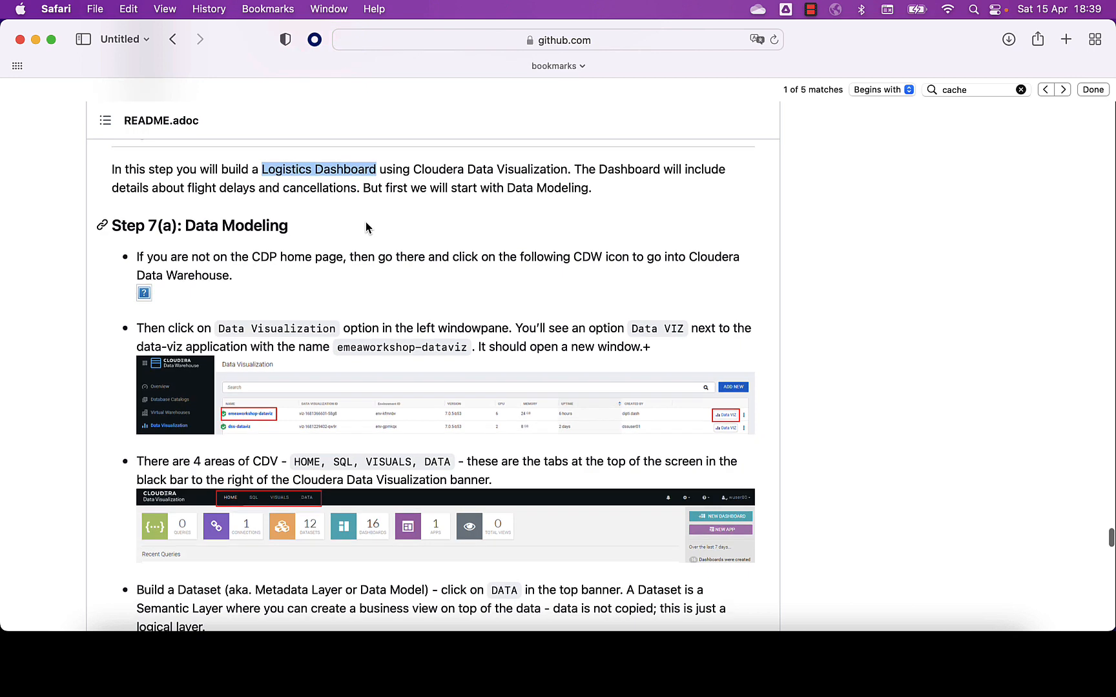
scroll(365, 226, down, 2)
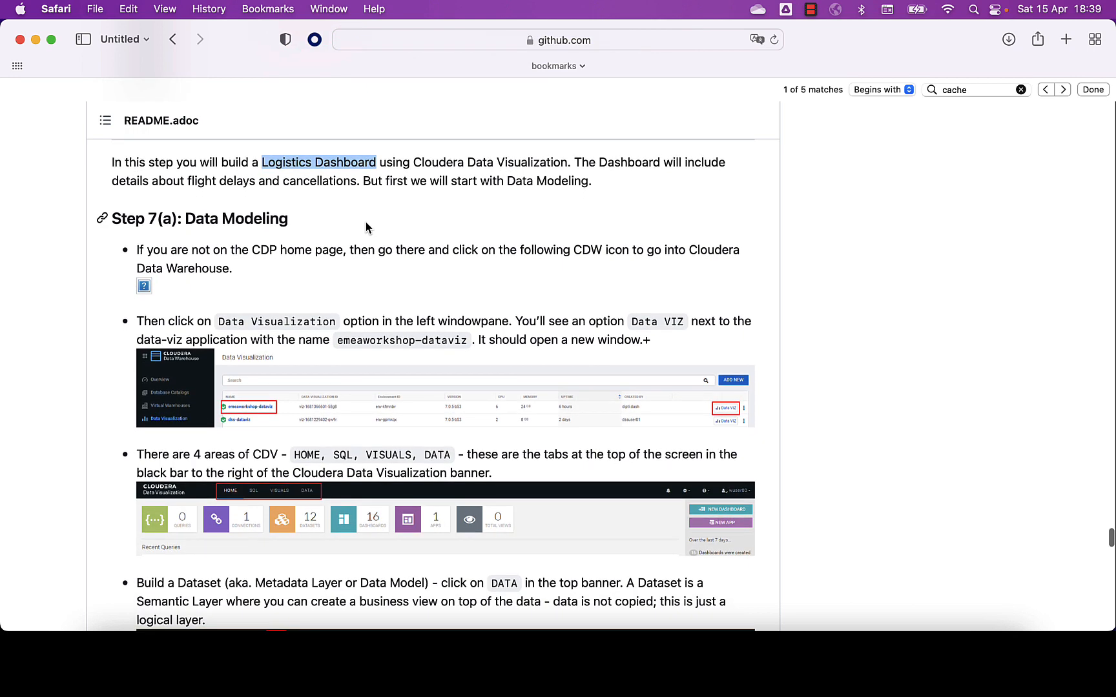
scroll(365, 226, up, 1)
scroll(366, 226, up, 1)
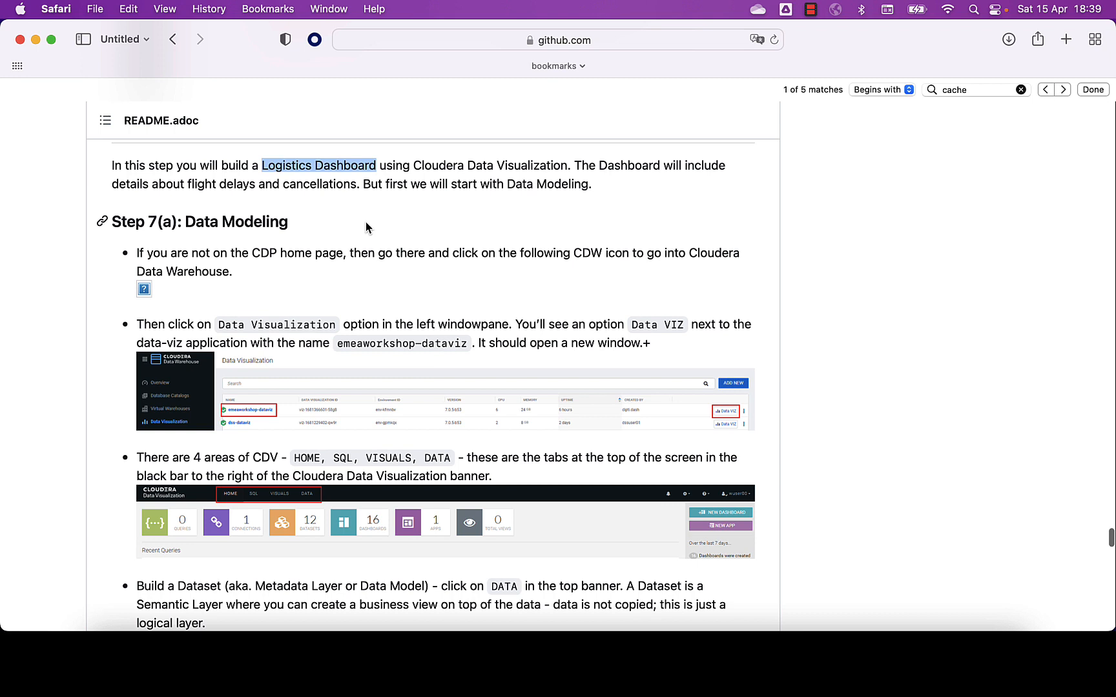
scroll(366, 227, down, 5)
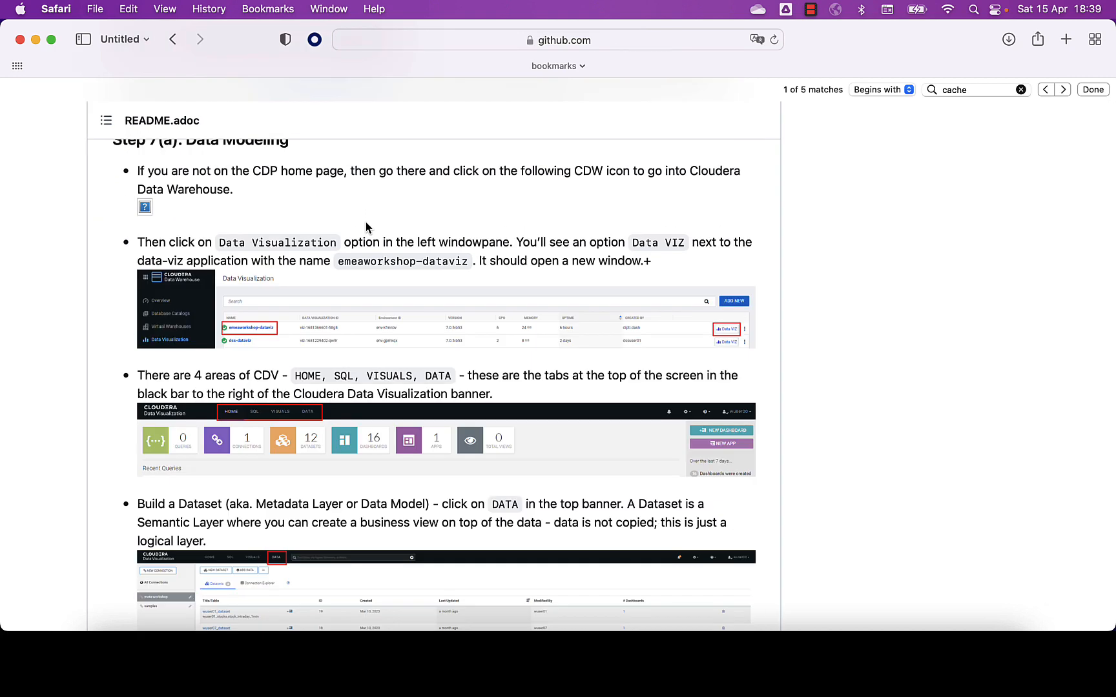
Switch to Chrome and launch the emeaworkshop-dataviz application from Cloudera Data Warehouse's Data Visualization page, then look over its home page
key(super+Tab)
key(super+Tab)
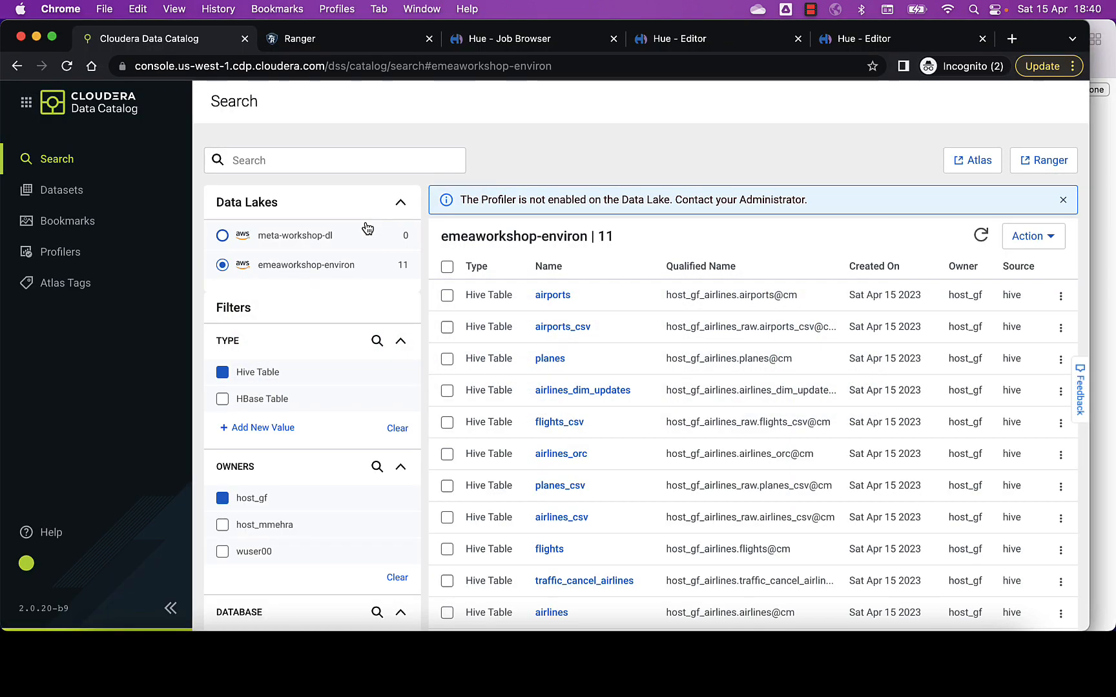
click(26, 103)
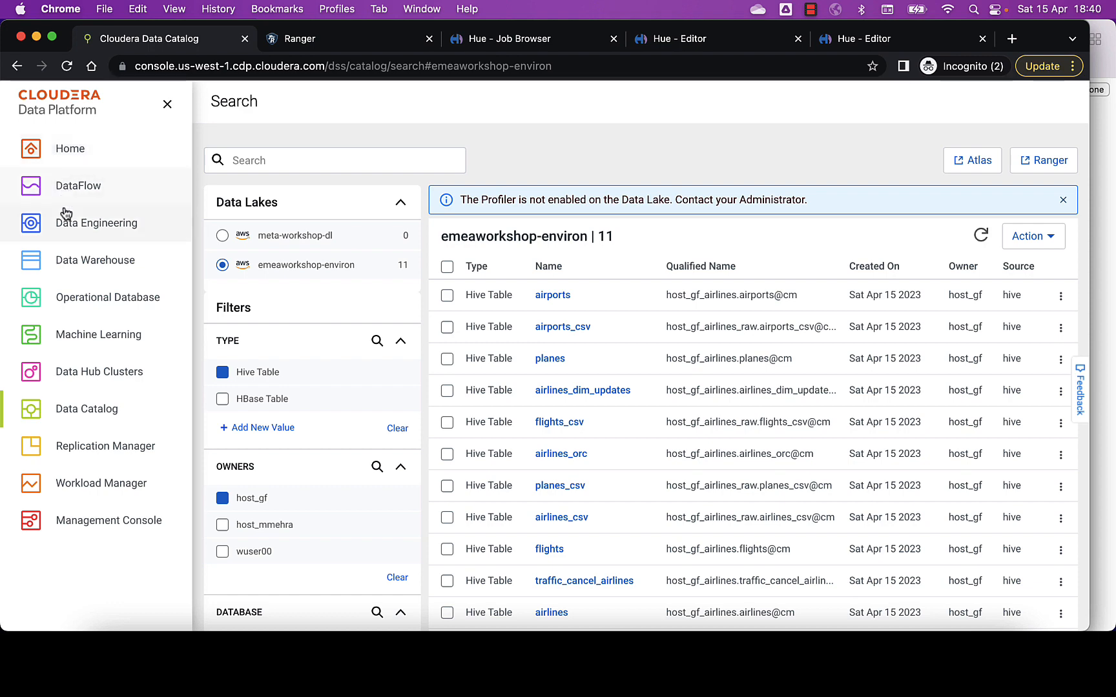
click(62, 261)
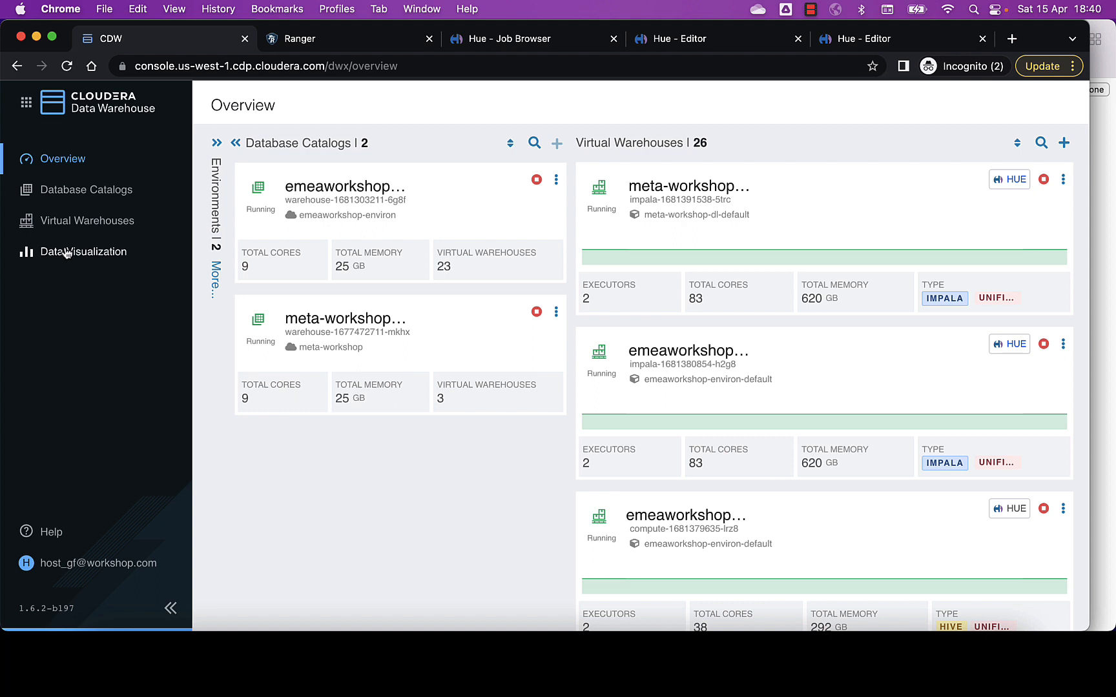
click(66, 252)
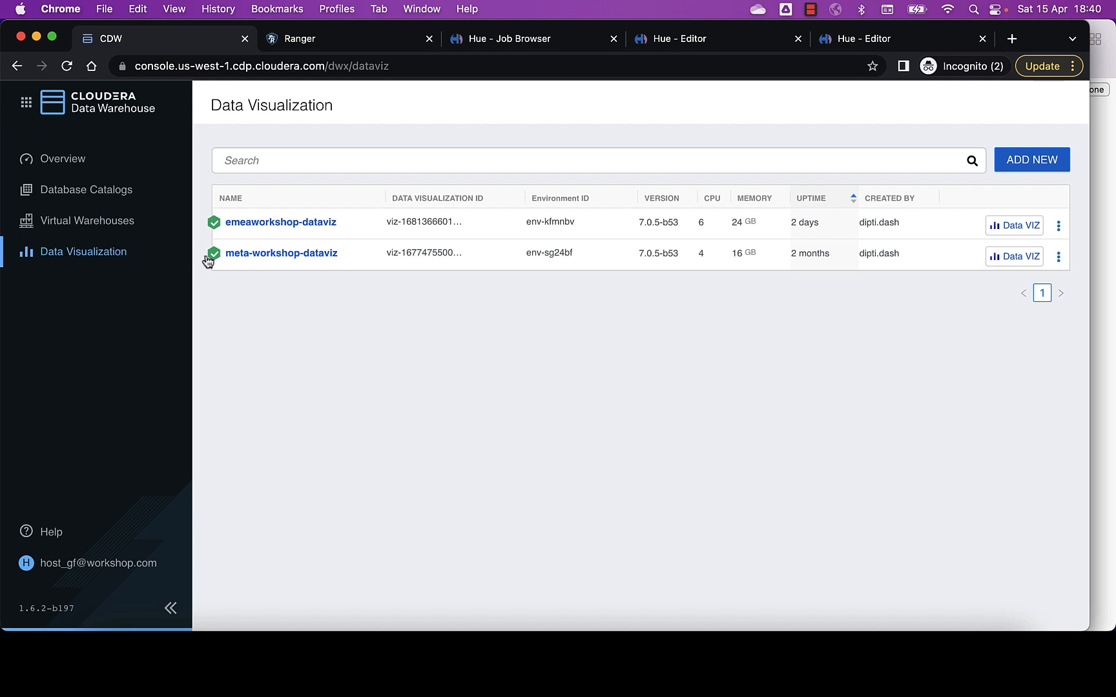
click(1014, 226)
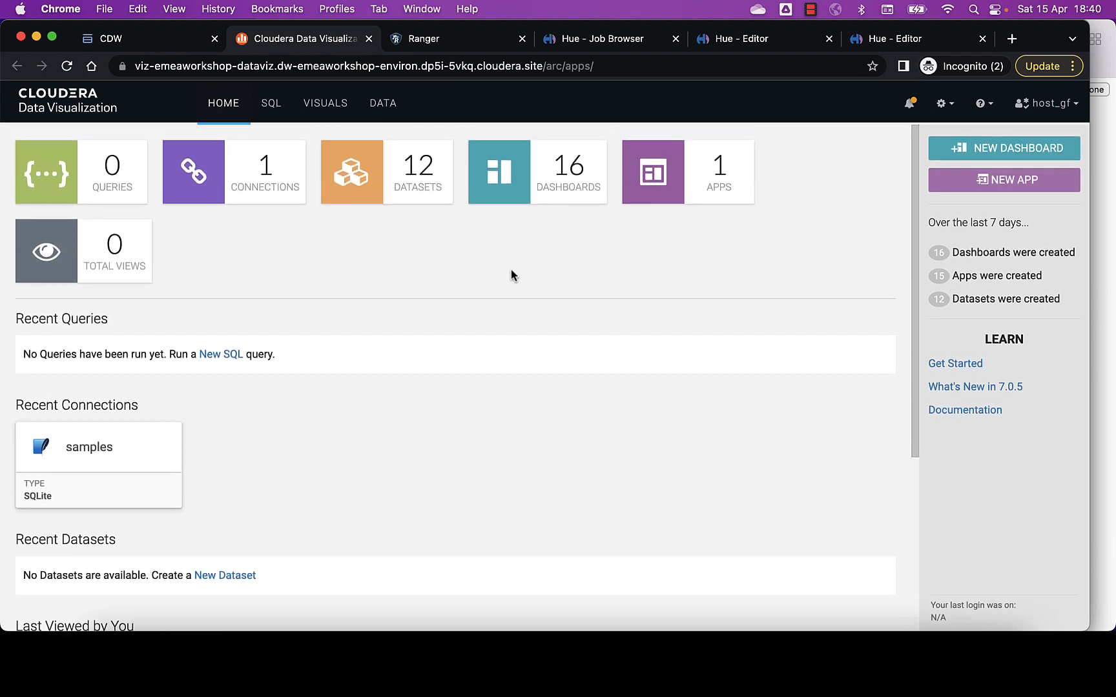
scroll(392, 310, down, 5)
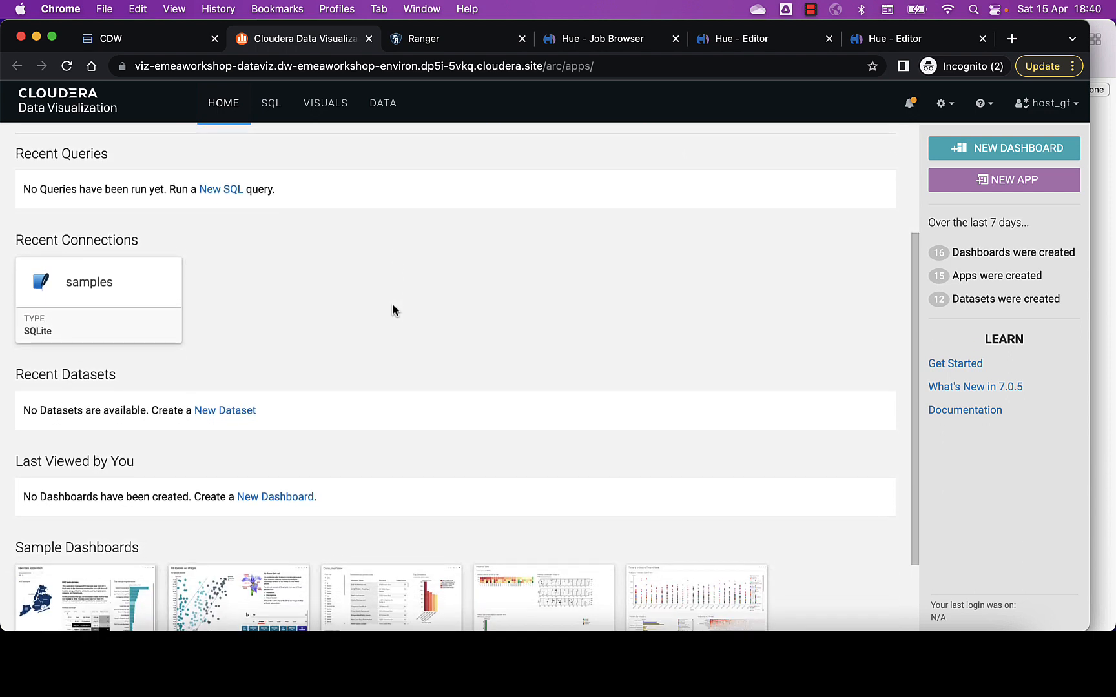
scroll(392, 310, up, 5)
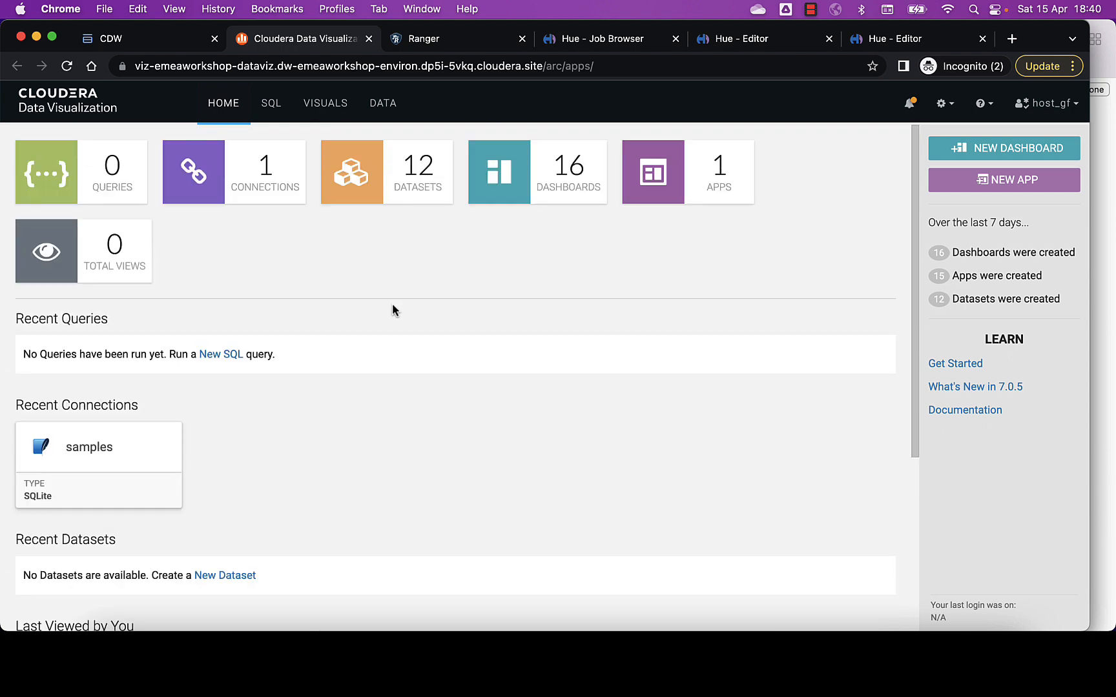
Create a CDW Impala data connection named host_gf-airlines-impala on the 1-10impala warehouse, testing it before connecting
click(393, 115)
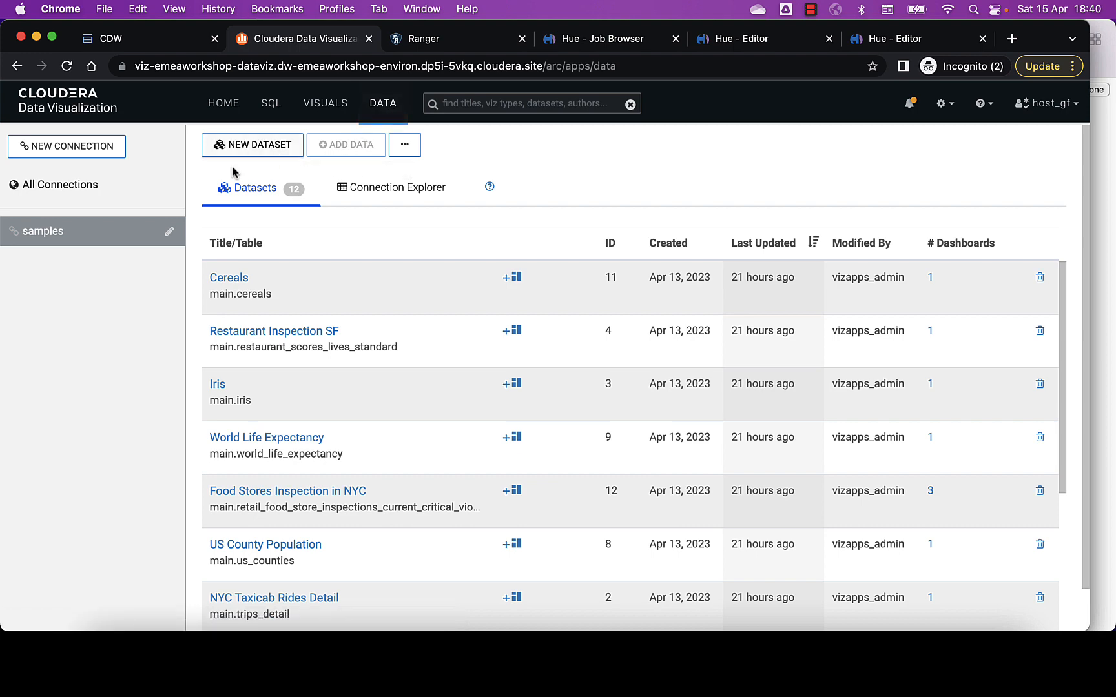
click(88, 149)
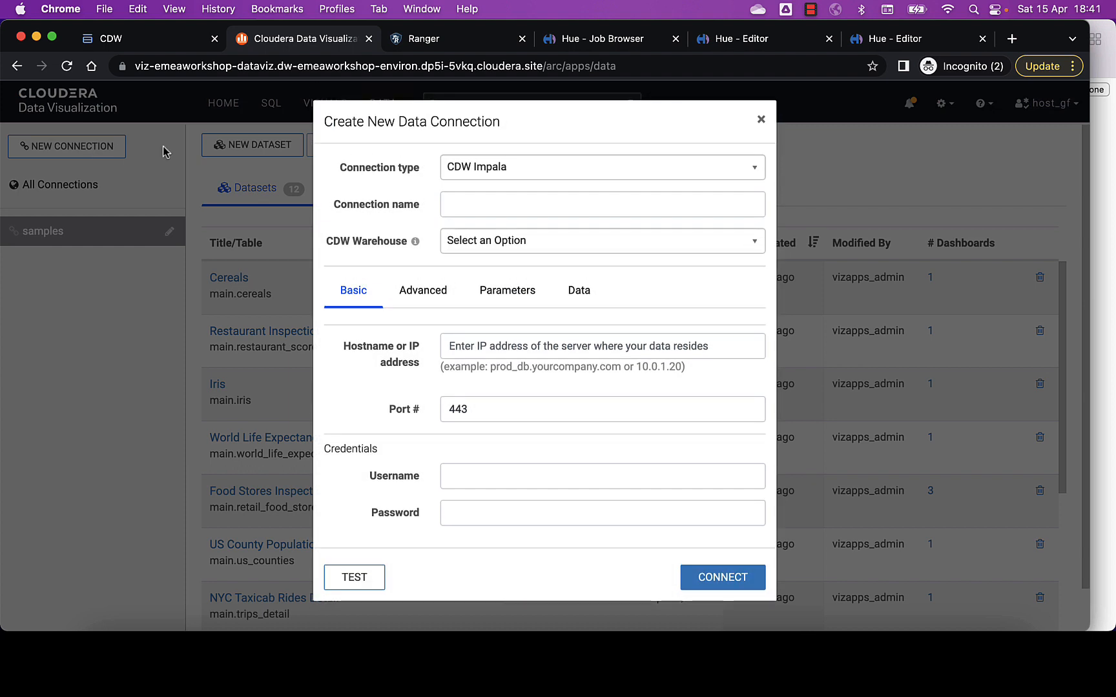
click(522, 179)
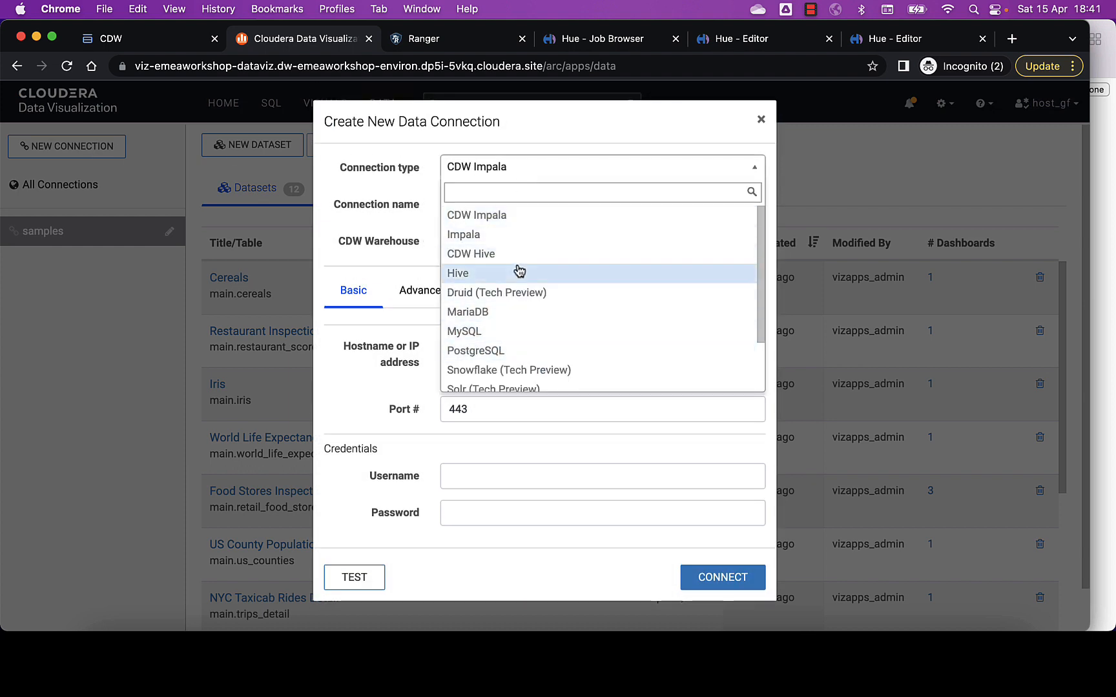
scroll(498, 294, down, 3)
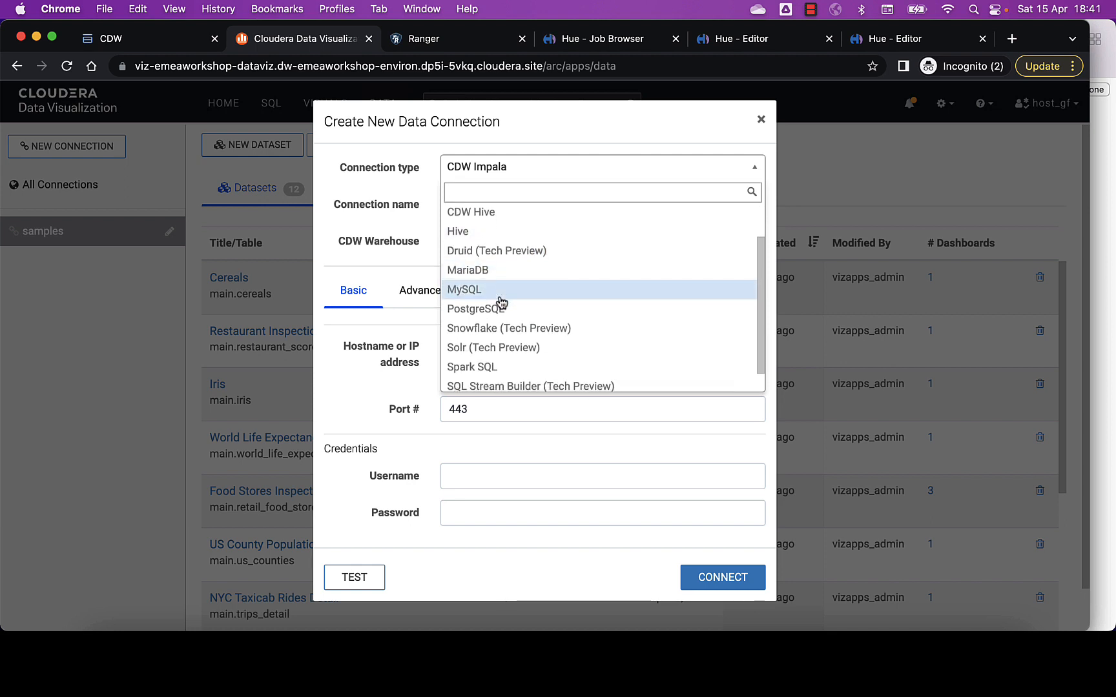
scroll(495, 301, up, 3)
click(424, 192)
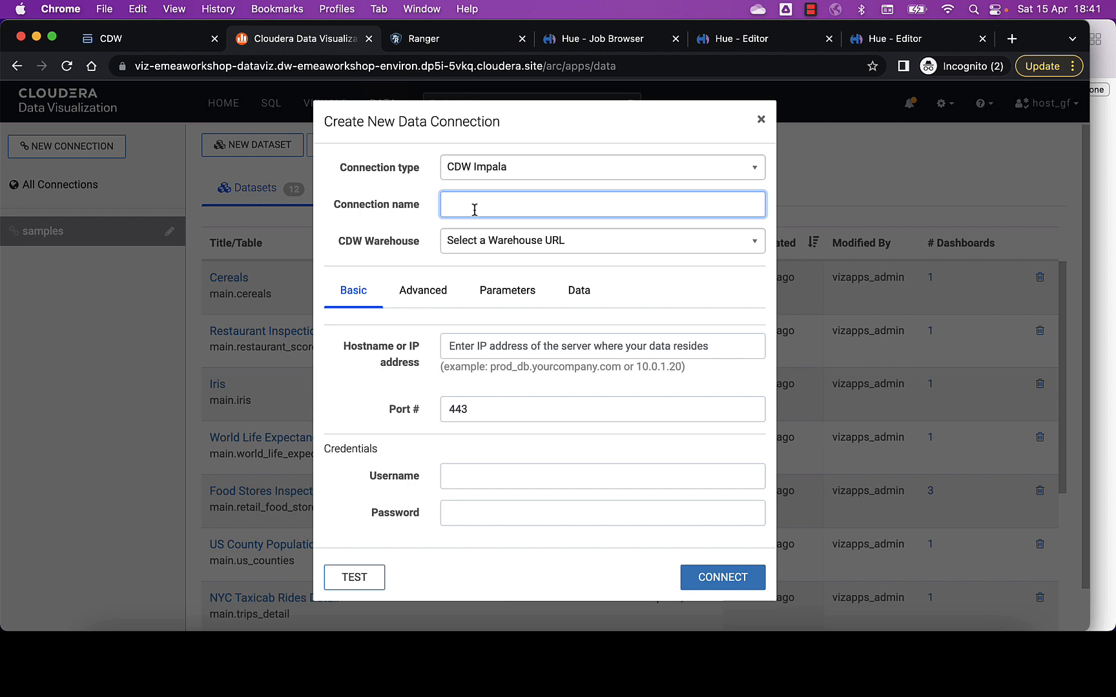
text(host_gf-airlines-impala)
click(463, 243)
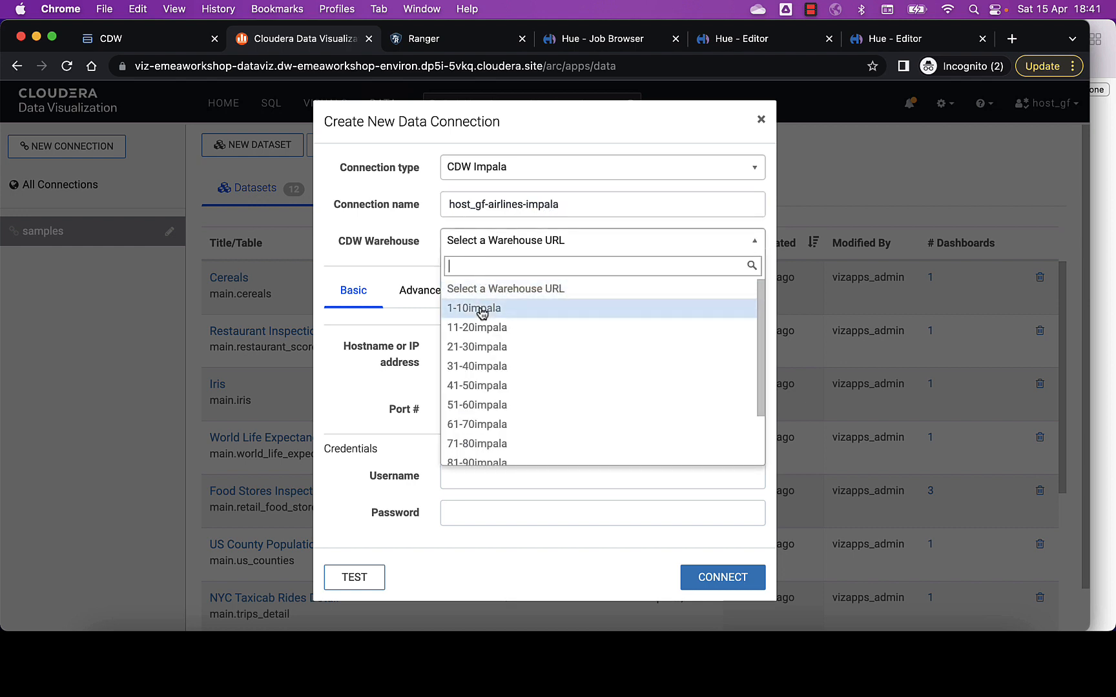
click(481, 312)
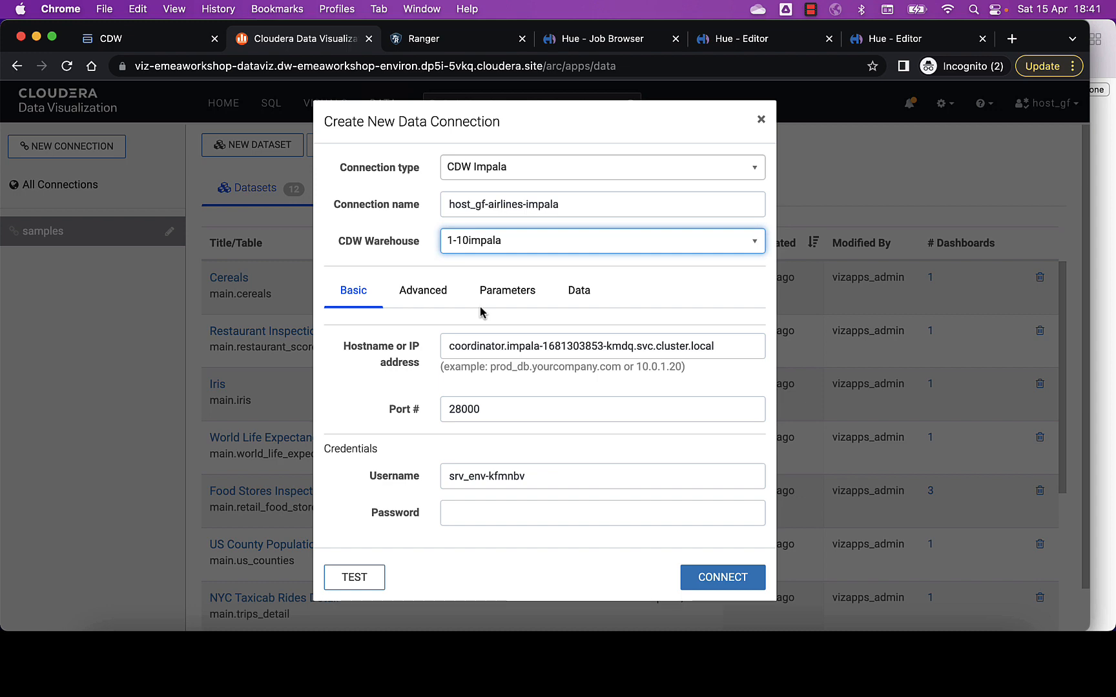
click(355, 580)
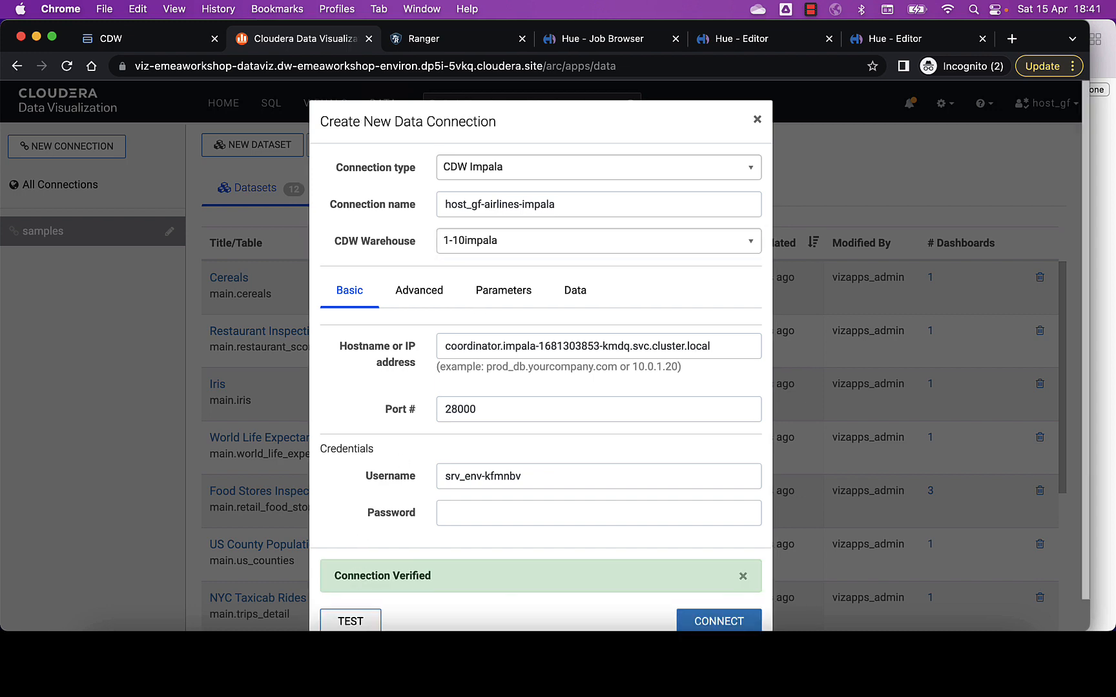
click(678, 583)
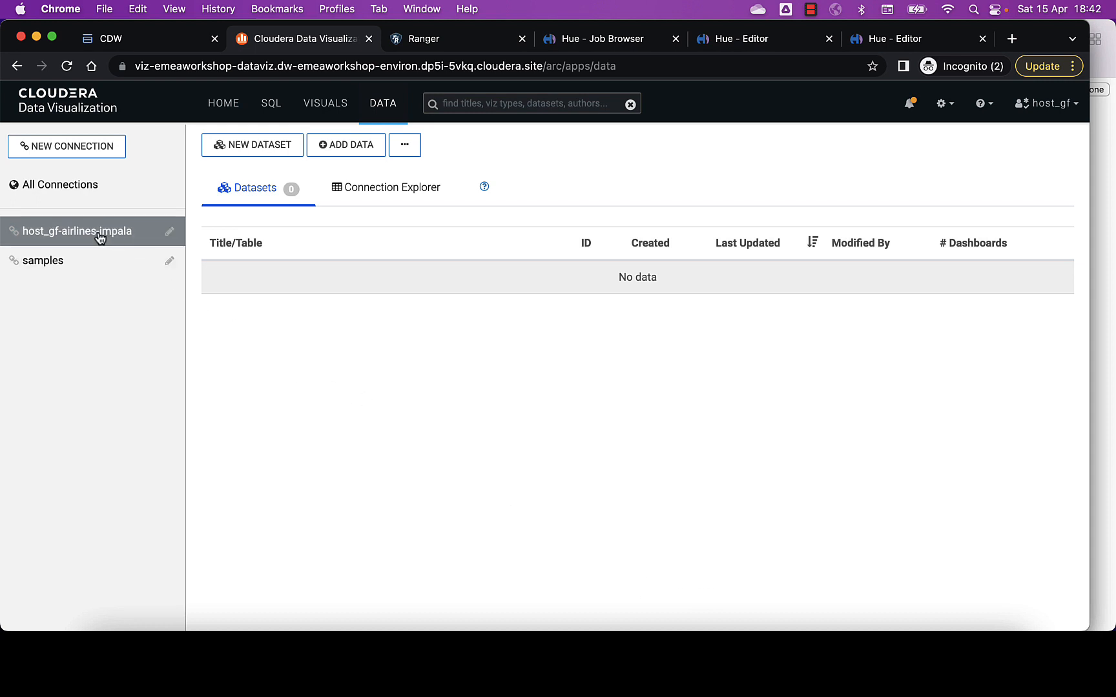
Browse the connection's host_gf_airlines tables and create a dataset titled host_gf-logistic-dataset from that database's flights table
click(374, 189)
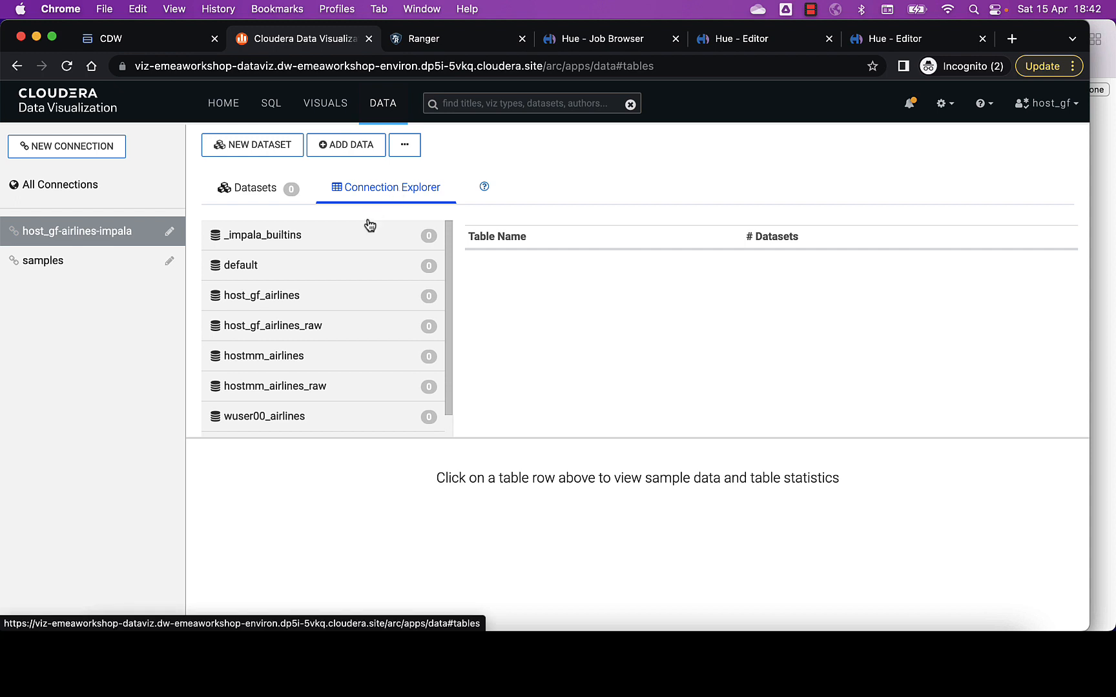
click(278, 301)
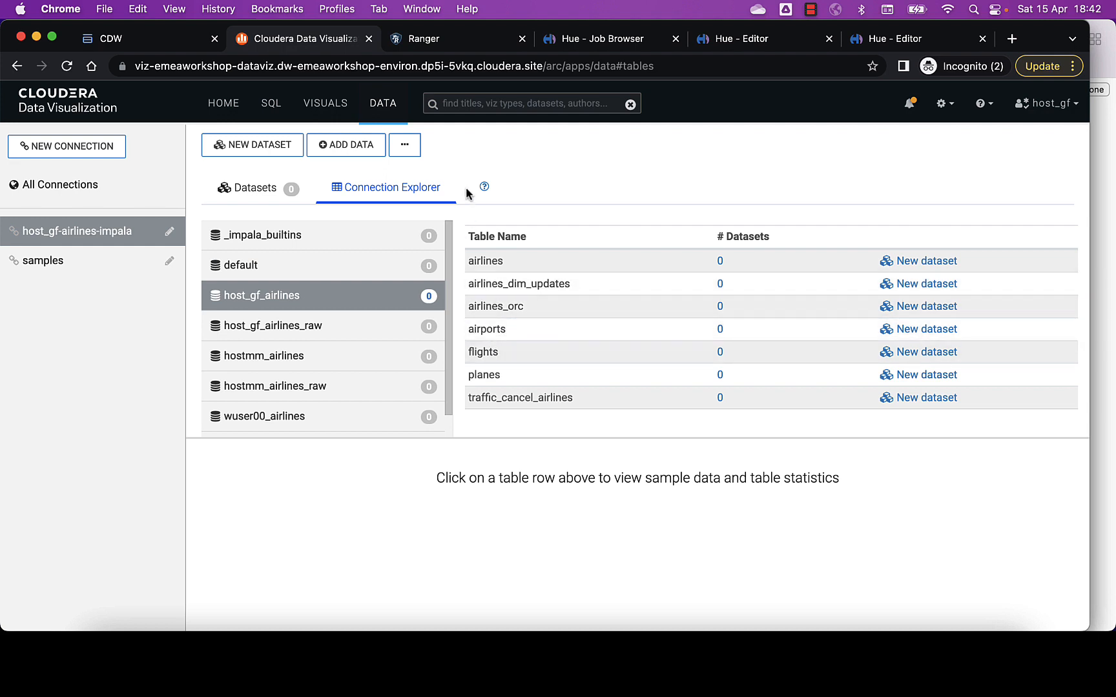
click(269, 153)
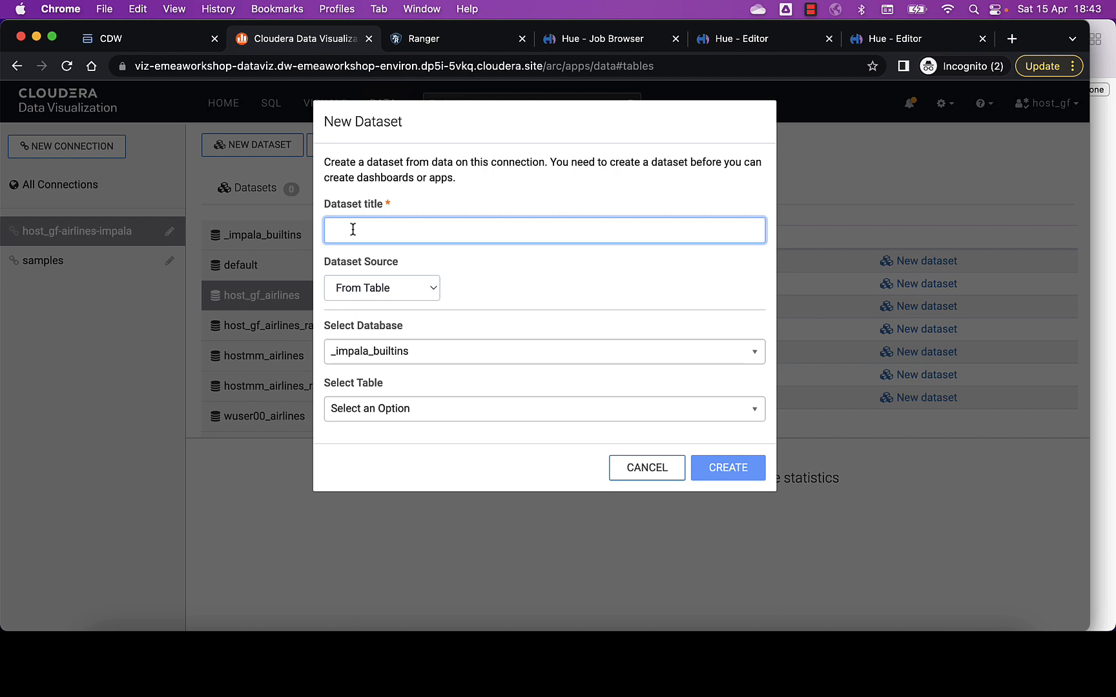
text(host_gf-logistic-dataset)
click(391, 359)
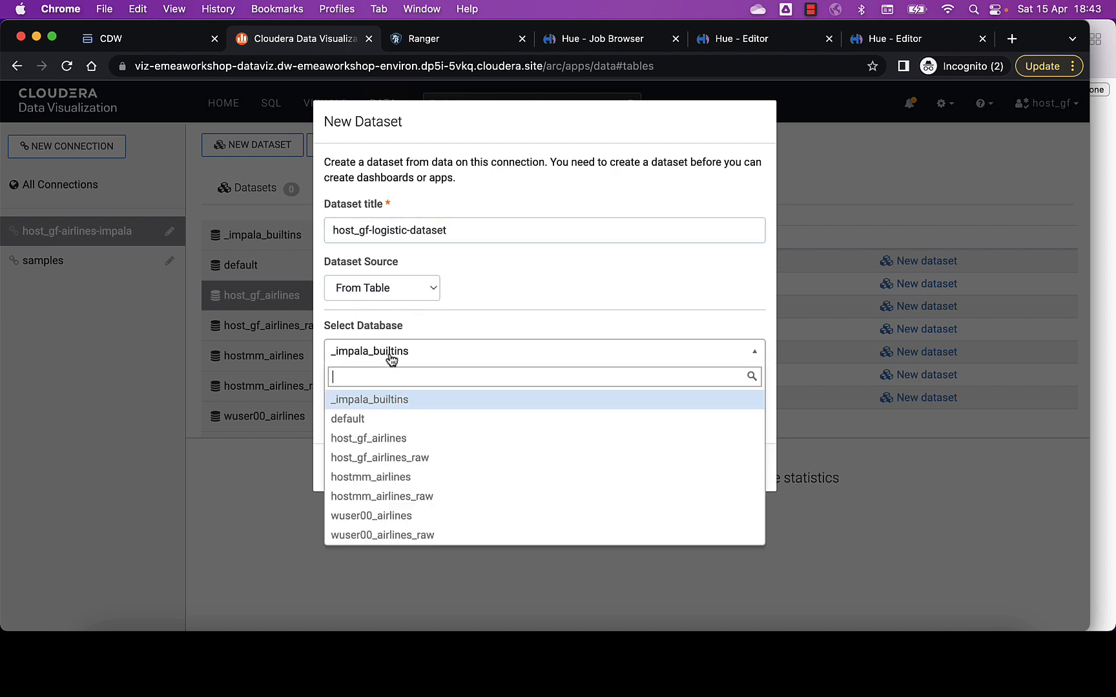
click(387, 439)
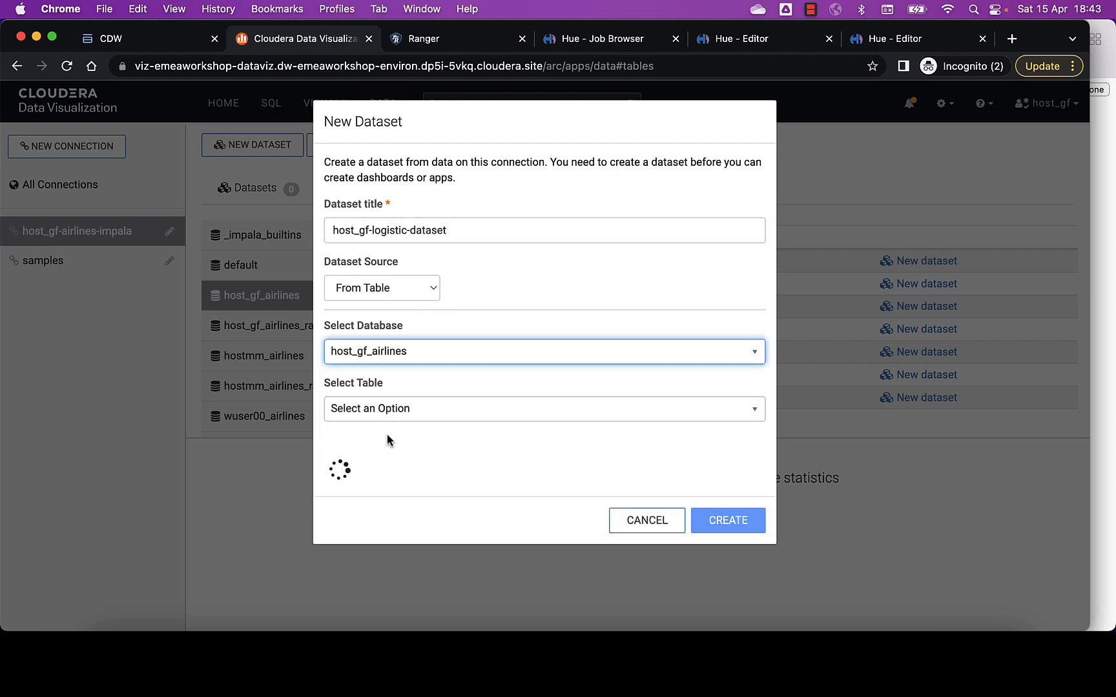
click(404, 414)
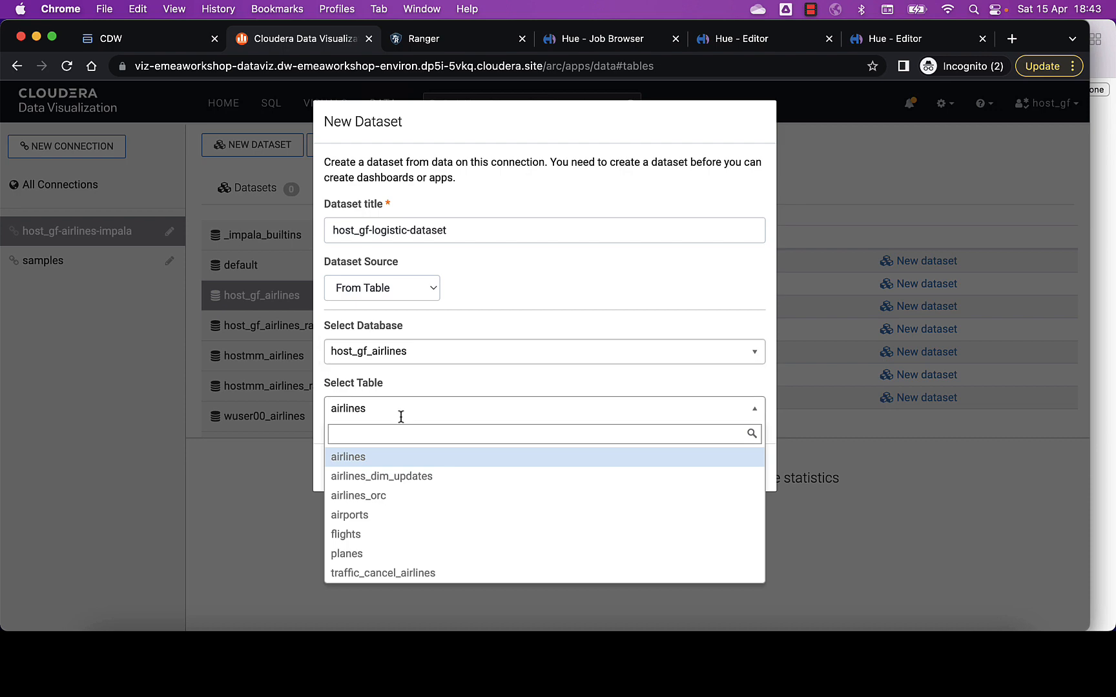
click(358, 534)
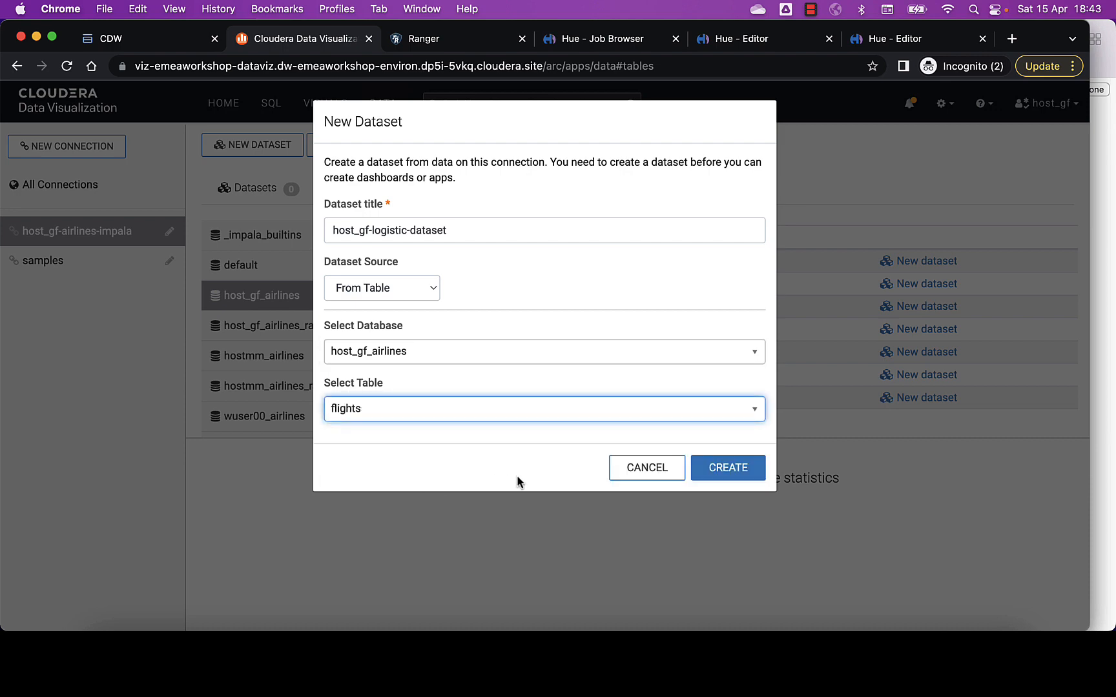
click(722, 469)
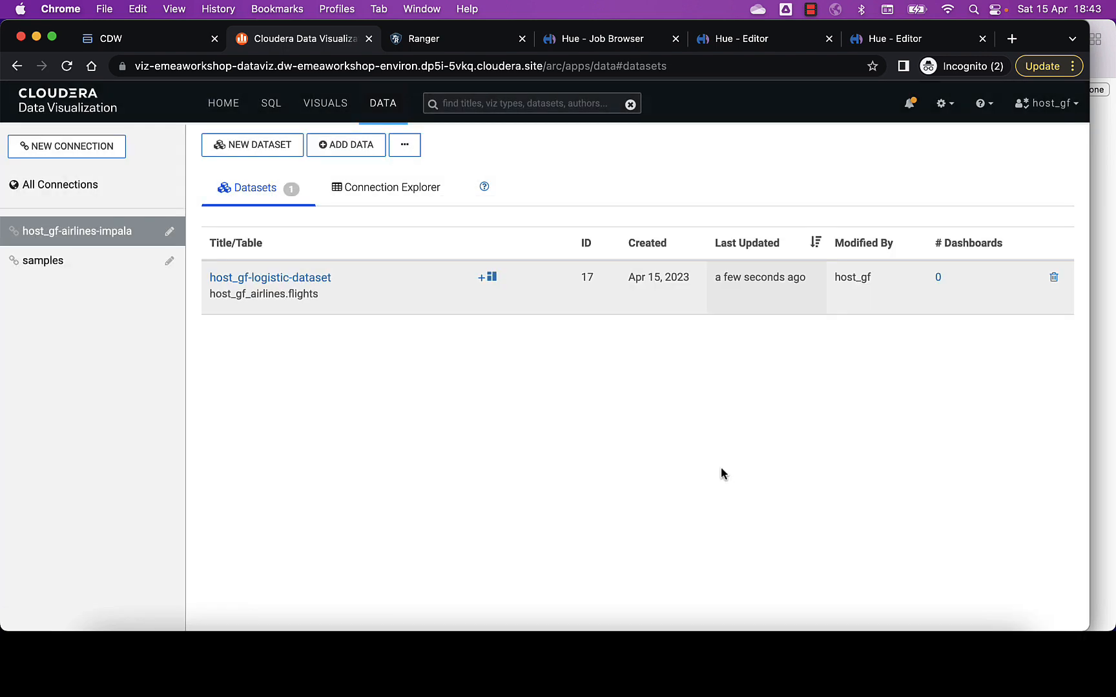
Open host_gf-logistic-dataset and review its details and its dimension and measure fields
click(321, 280)
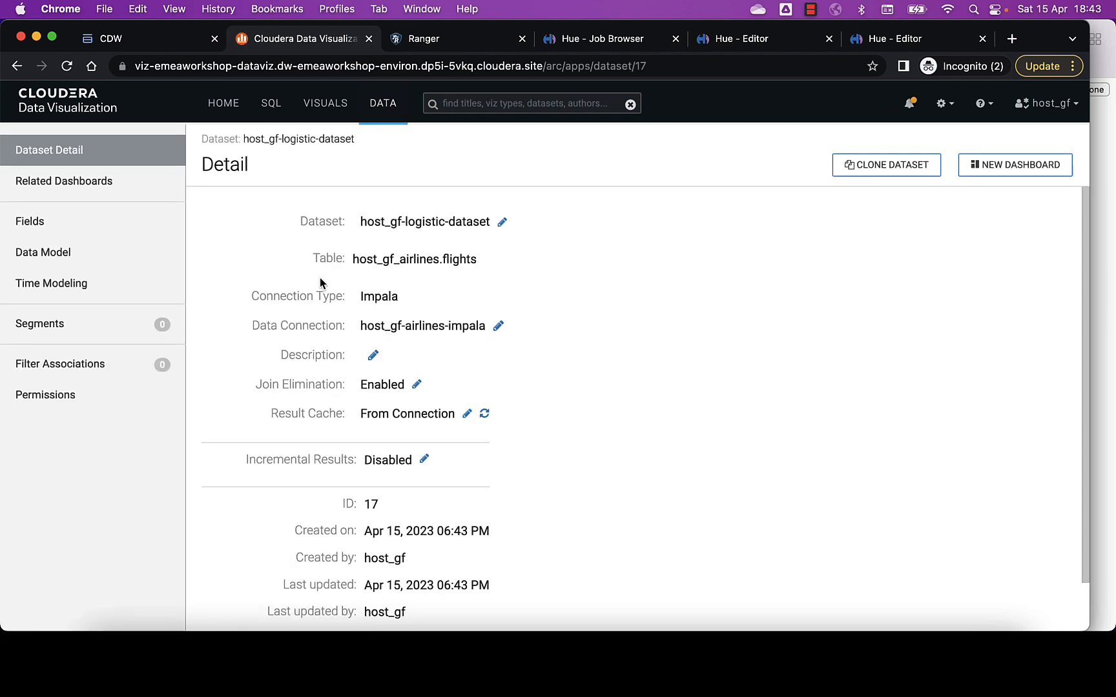
scroll(320, 409, down, 2)
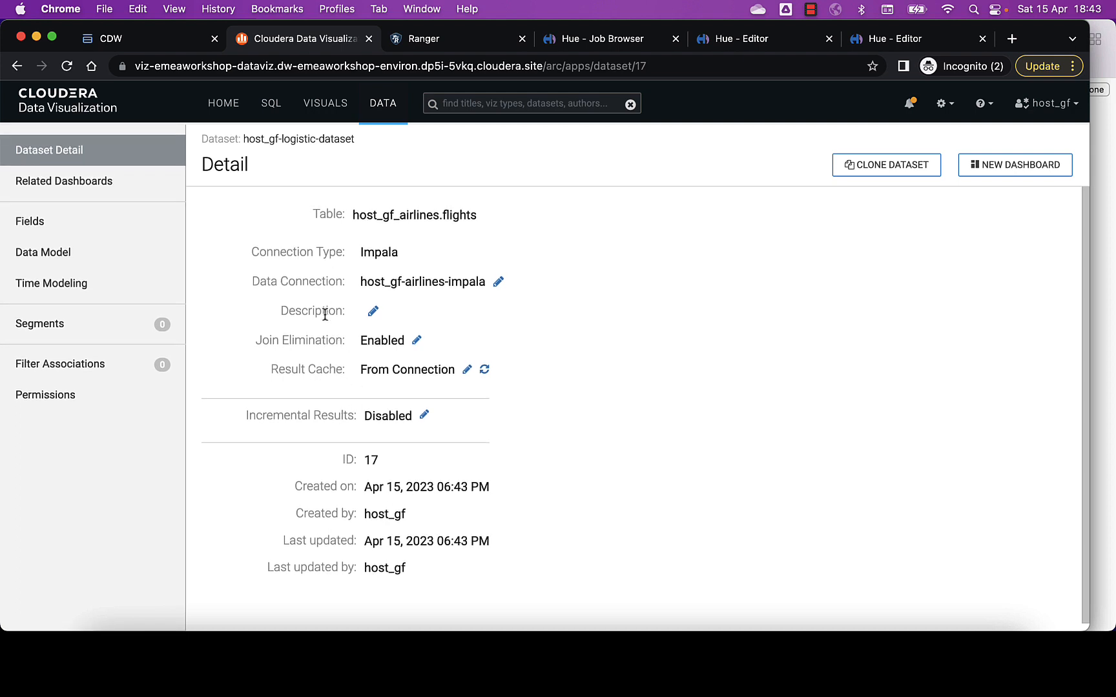
scroll(325, 312, up, 2)
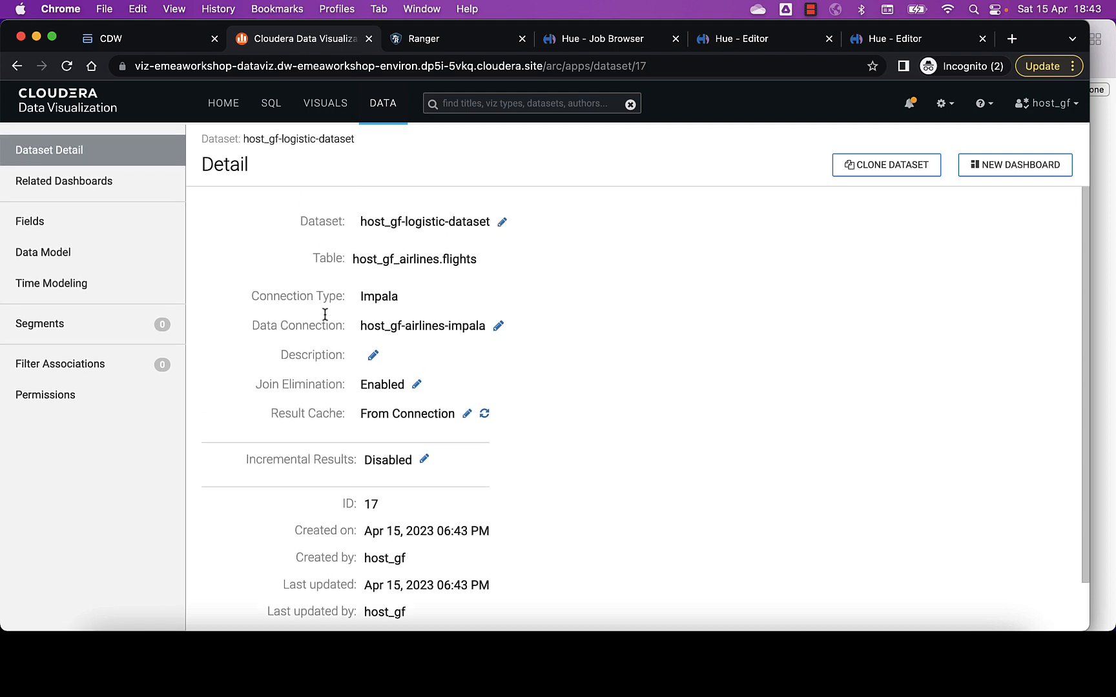
click(52, 224)
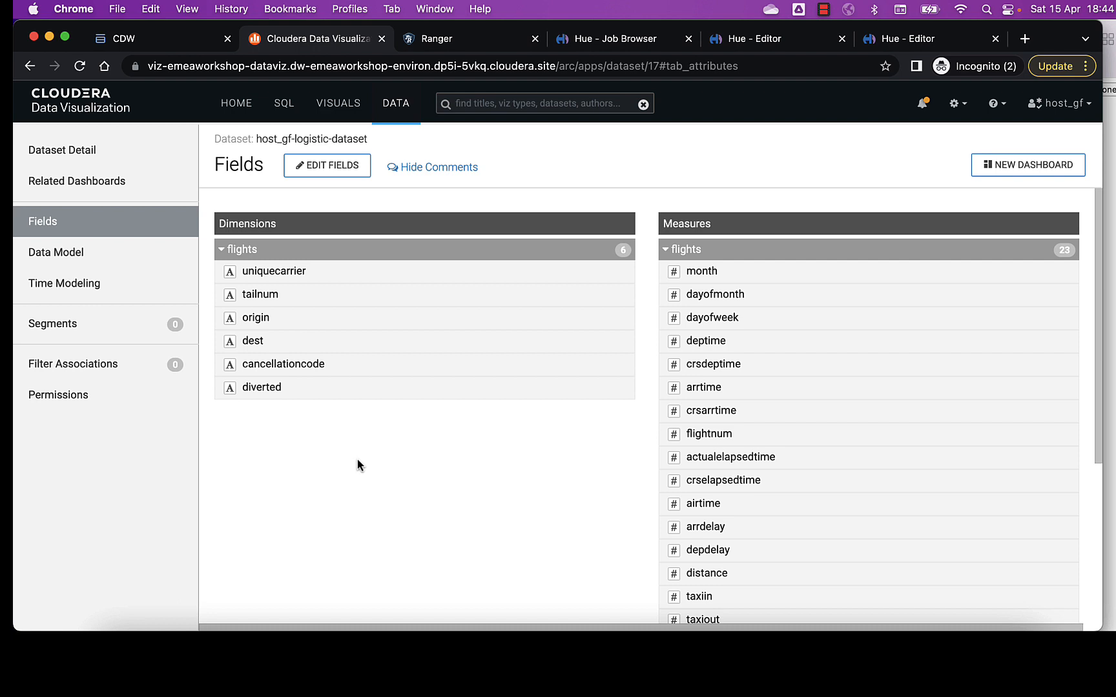
Show the flights data in the dataset's data model and join the planes table from host_gf_airlines to flights
click(106, 256)
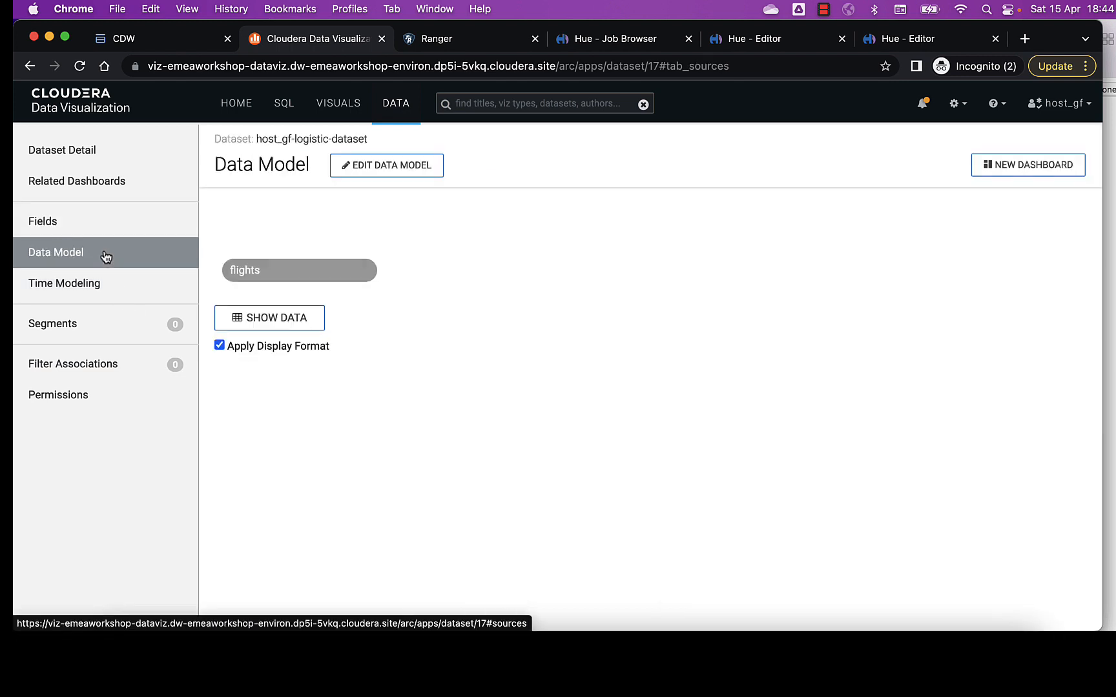
click(298, 318)
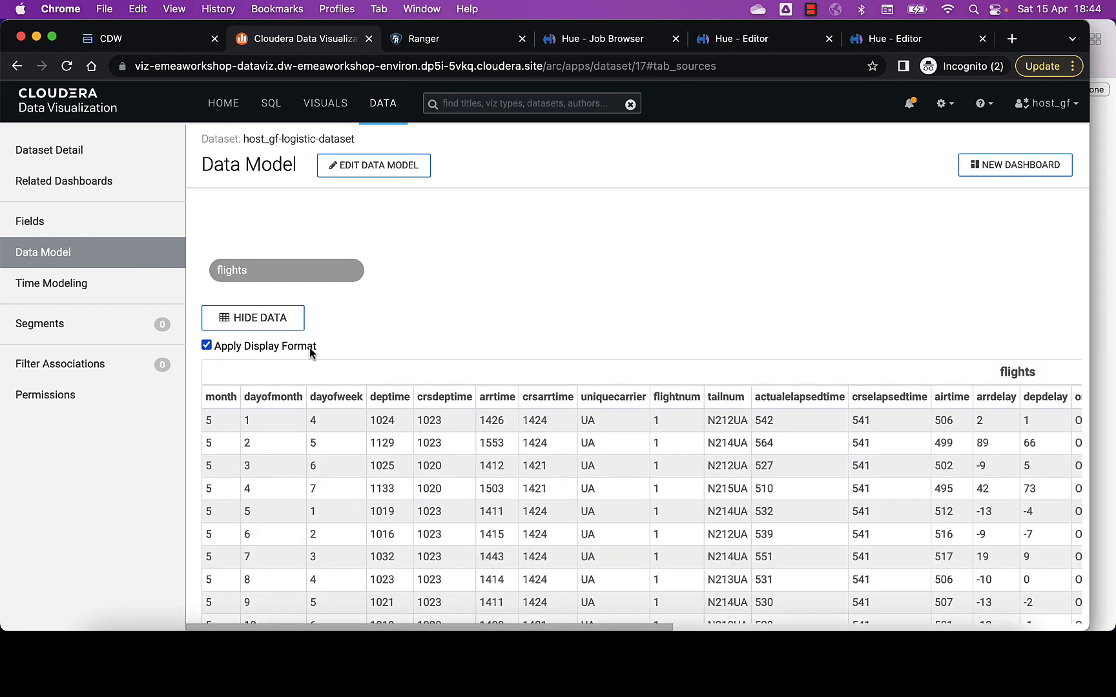
click(379, 171)
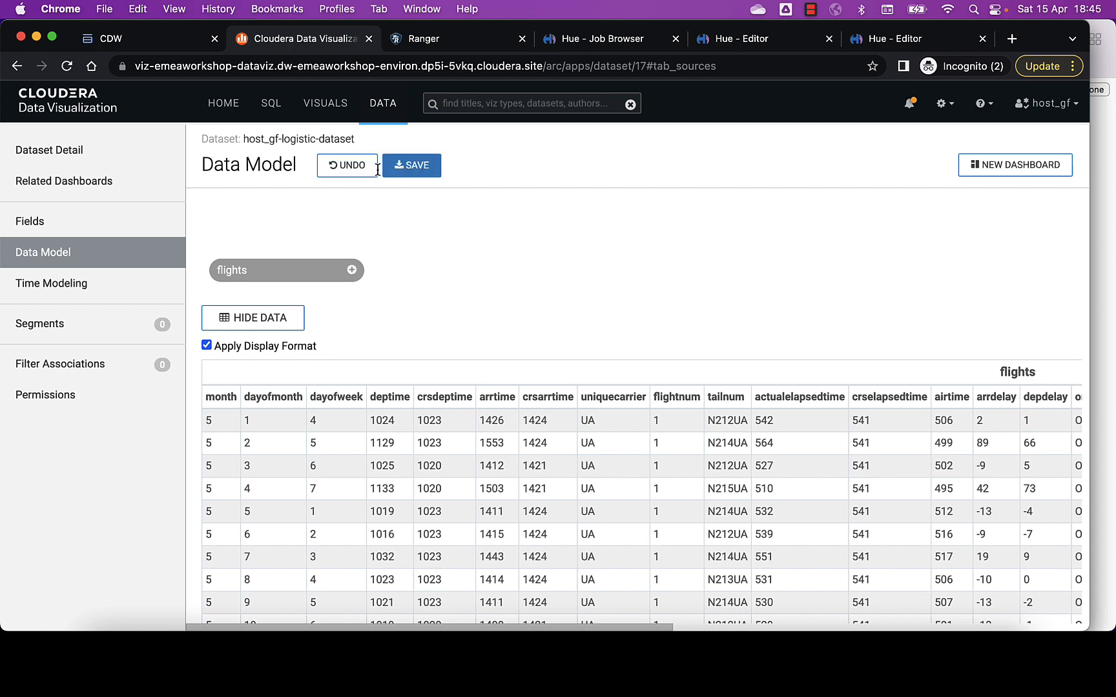
click(352, 270)
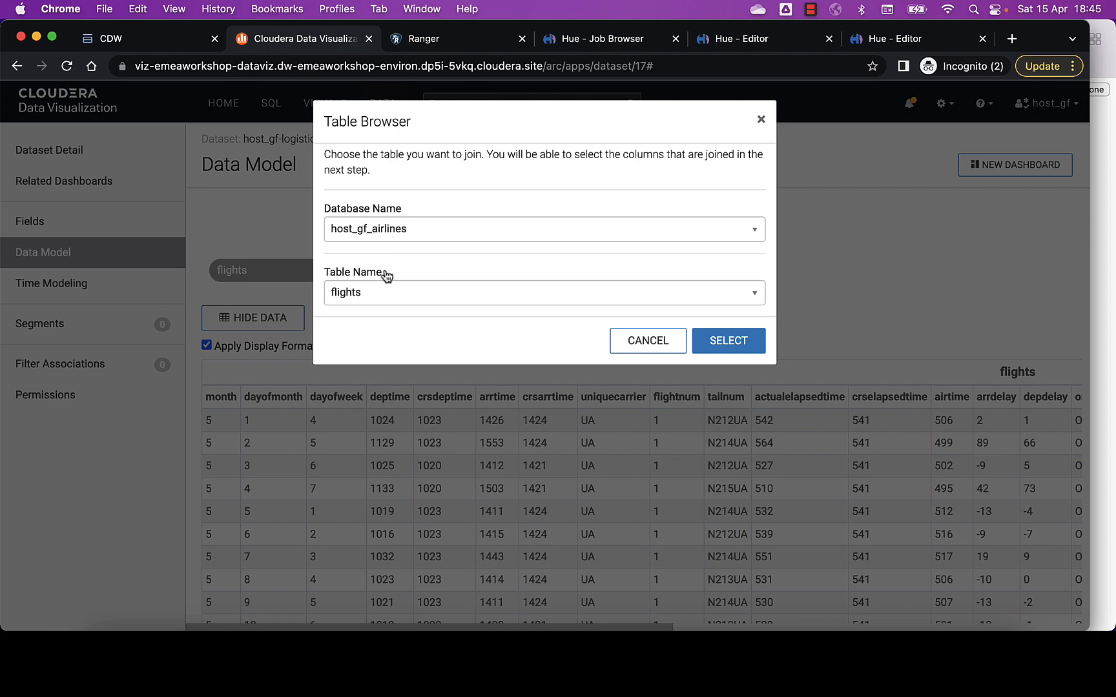
click(382, 294)
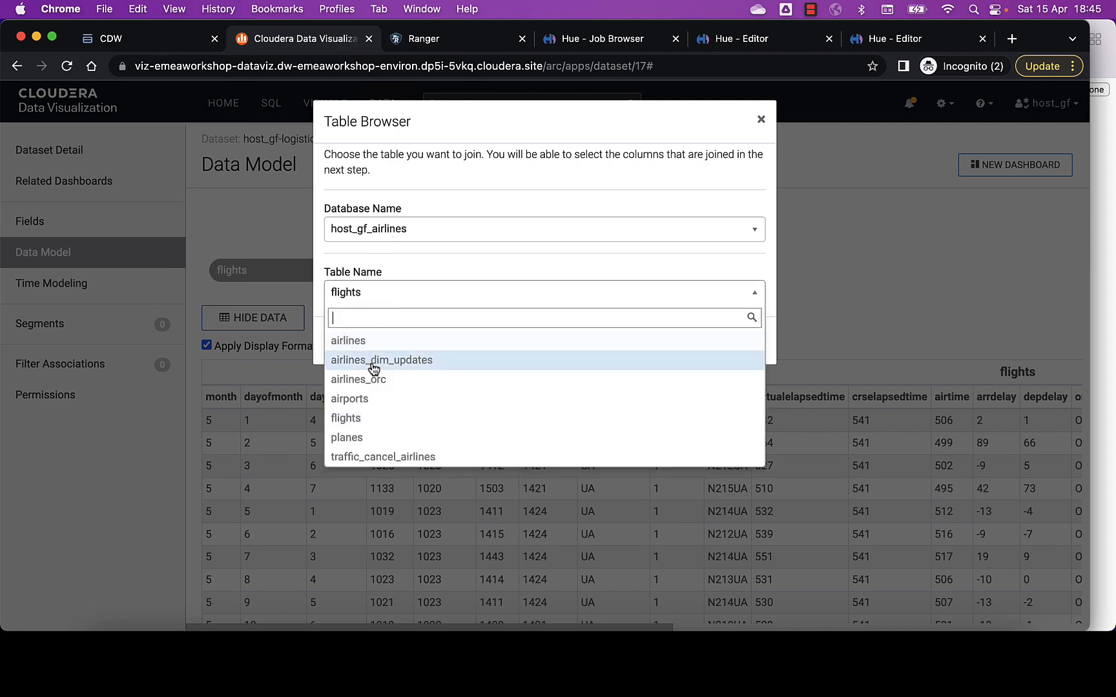
click(366, 437)
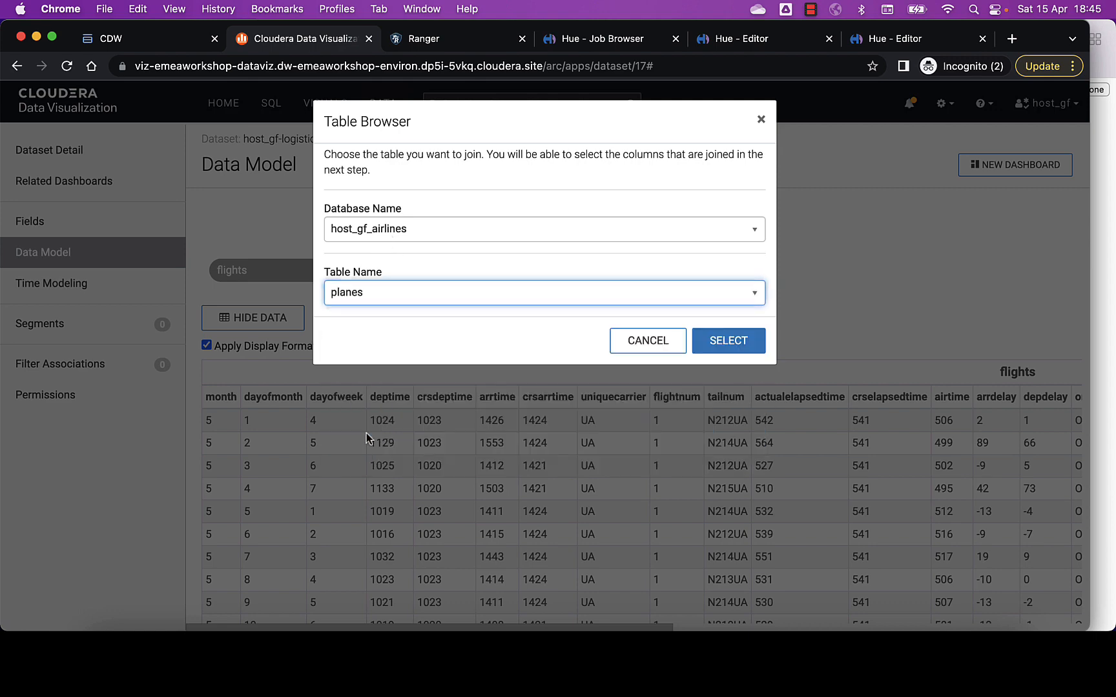
click(713, 339)
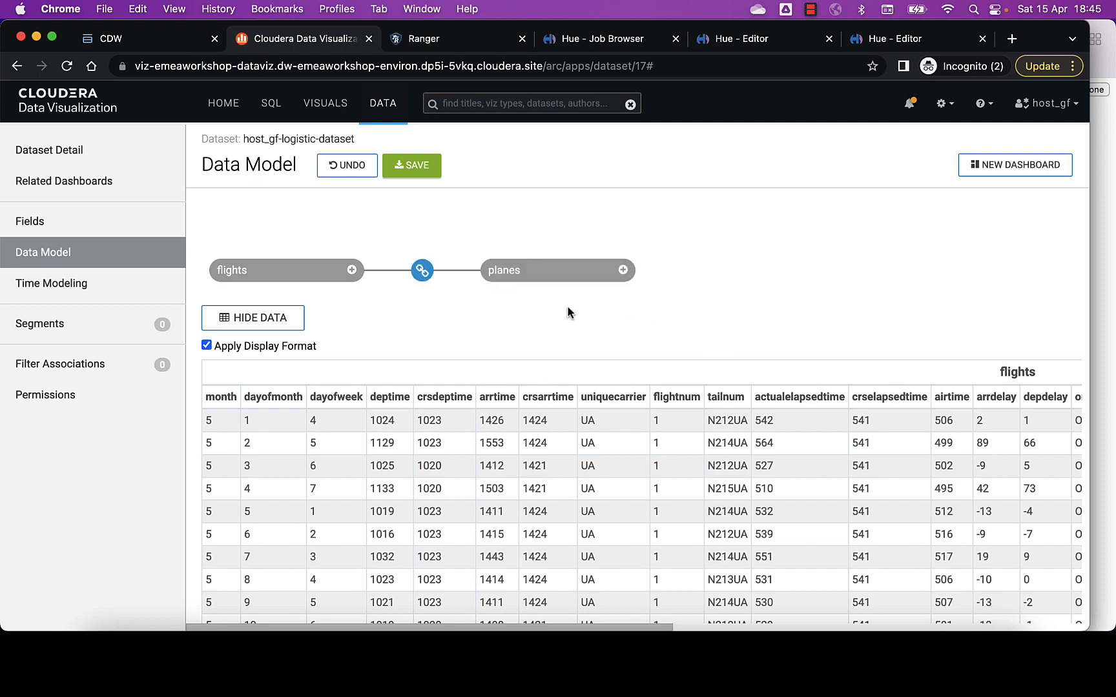
Edit the flights–planes join so the tables match only on tailnum, removing the year = year pair
click(423, 271)
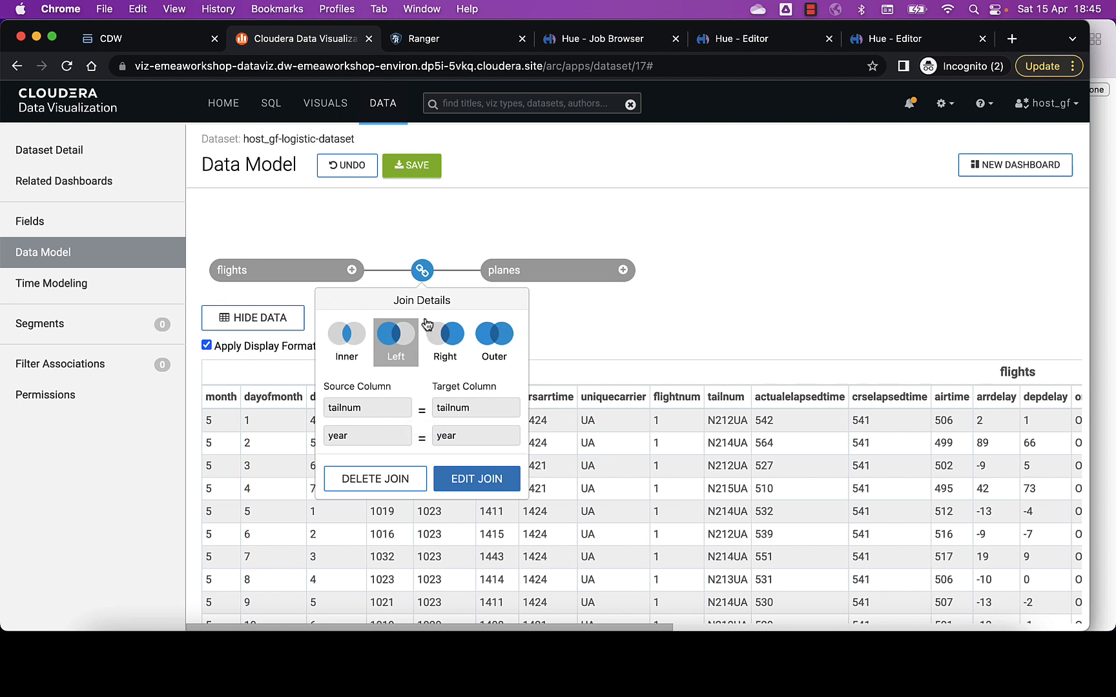
click(457, 483)
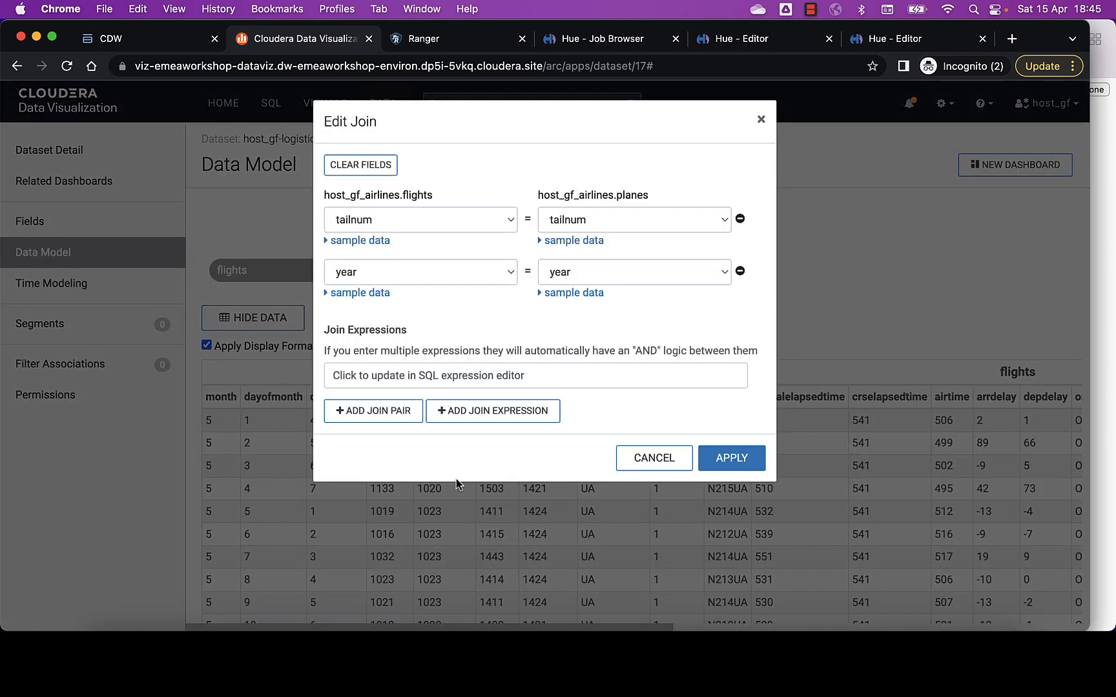
click(740, 272)
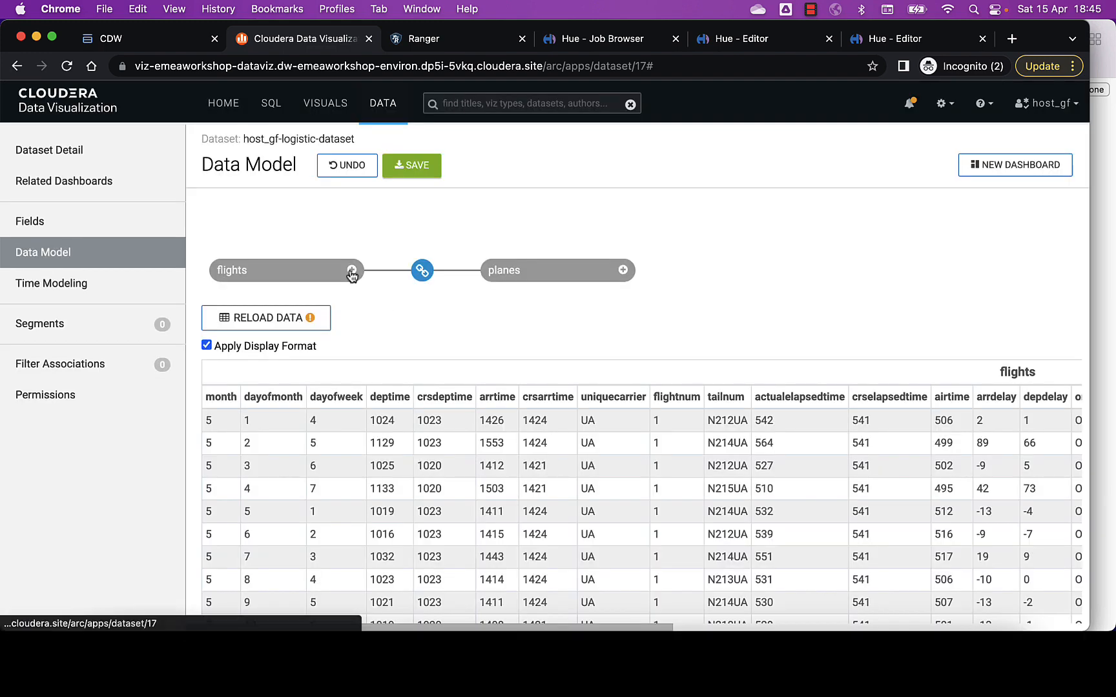
Reload the data model's data, review the joined planes columns, and save the data model
click(281, 322)
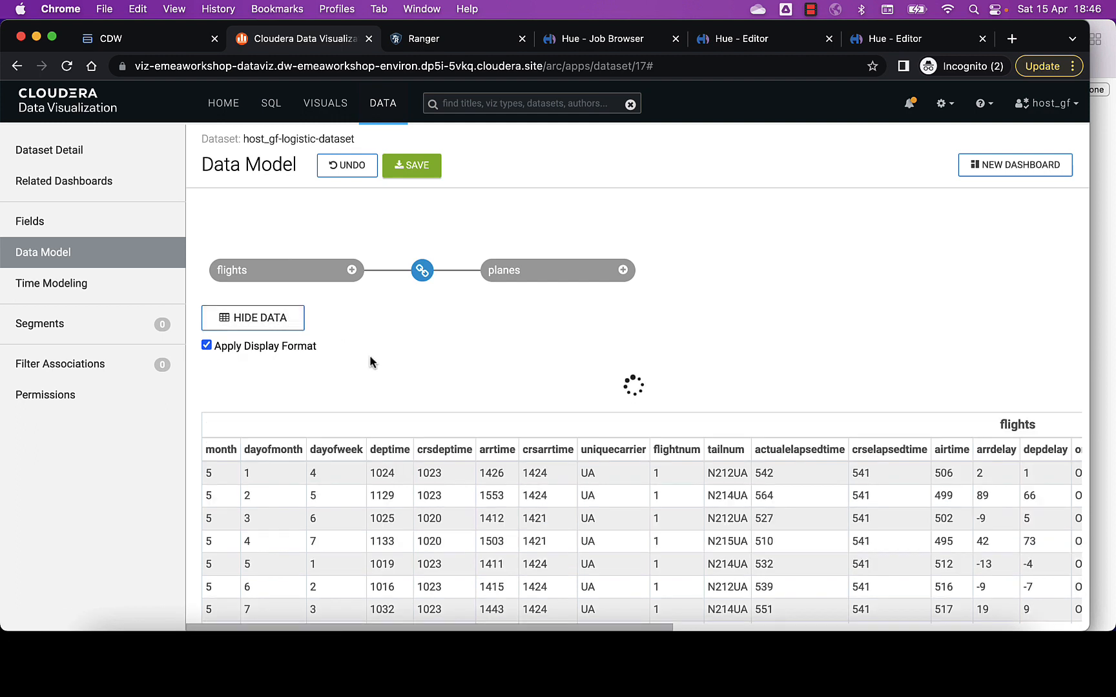
scroll(484, 491, right, 10)
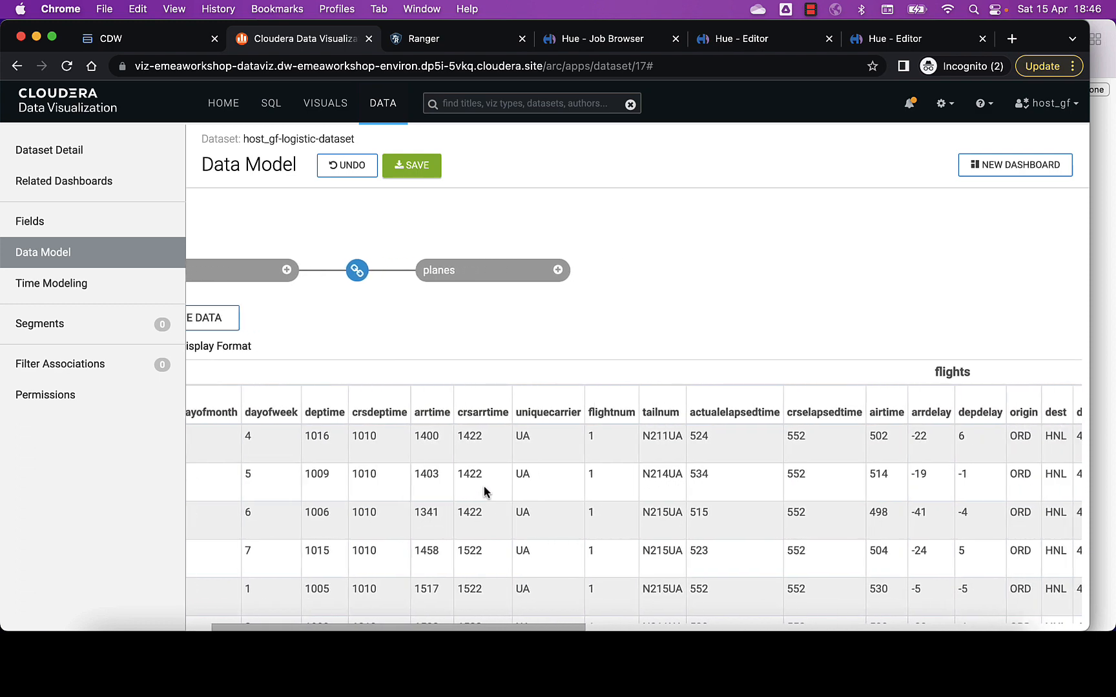
scroll(484, 490, right, 10)
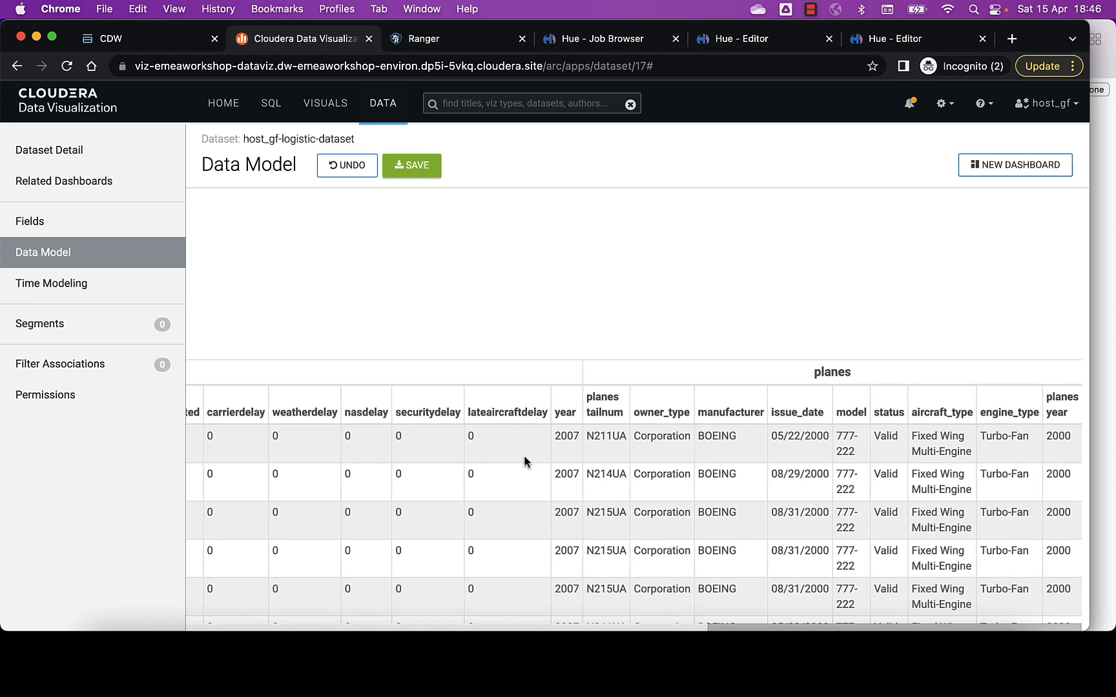
scroll(523, 457, left, 10)
scroll(524, 455, left, 10)
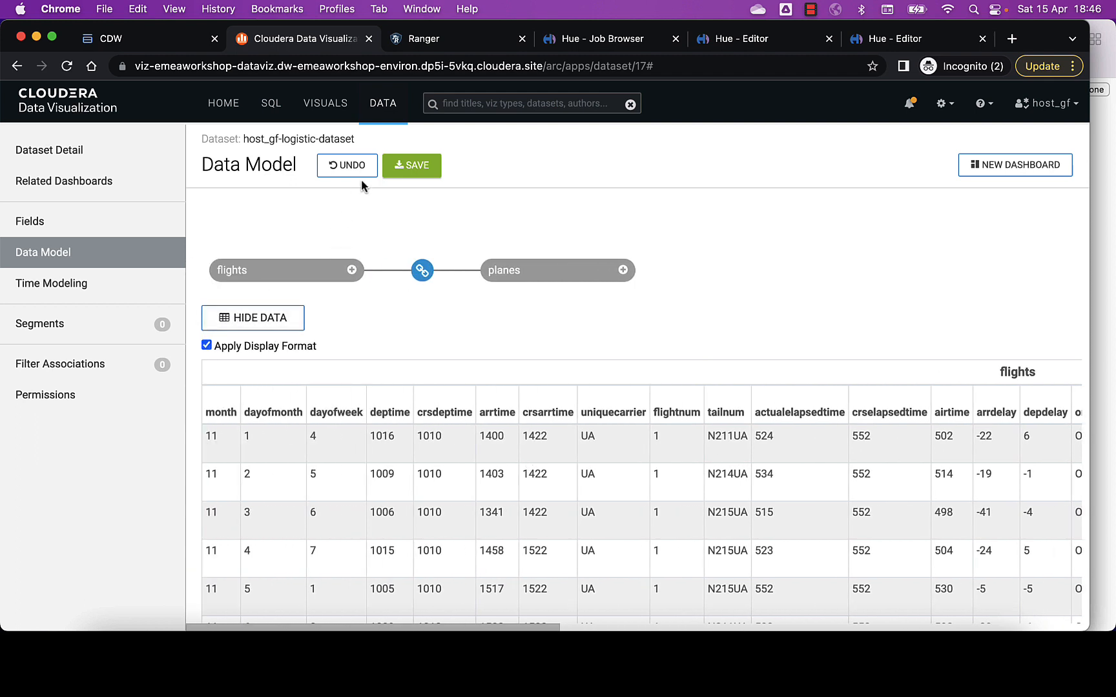
click(413, 173)
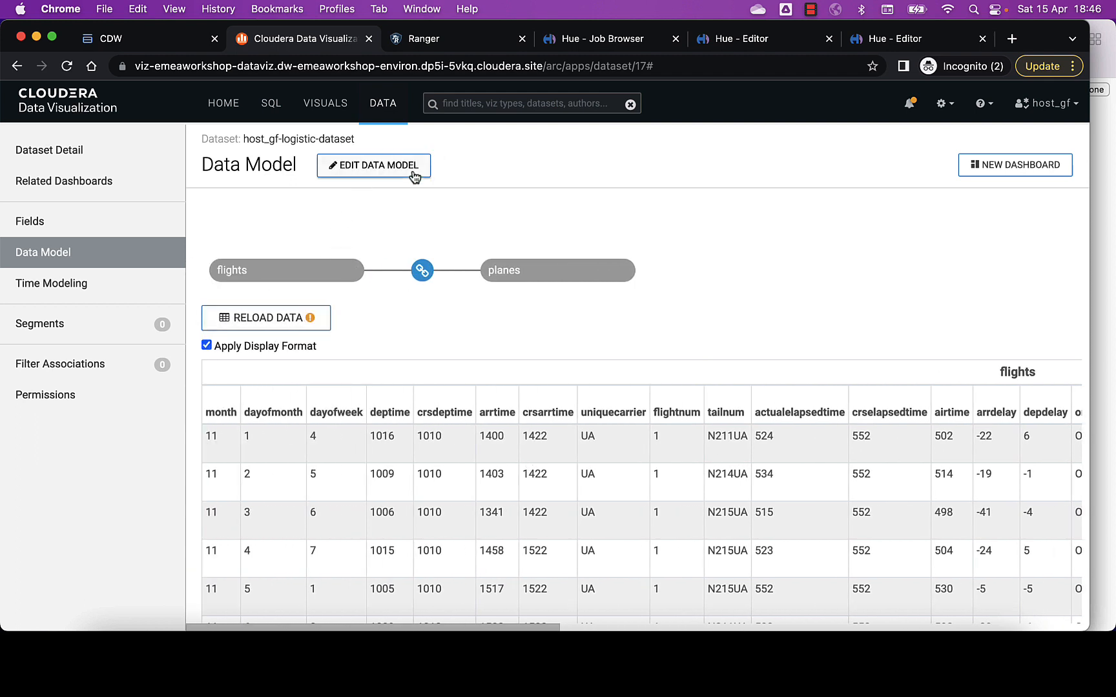
Reopen the data model for editing and add the airlines table from host_gf_airlines as a join to flights
click(414, 173)
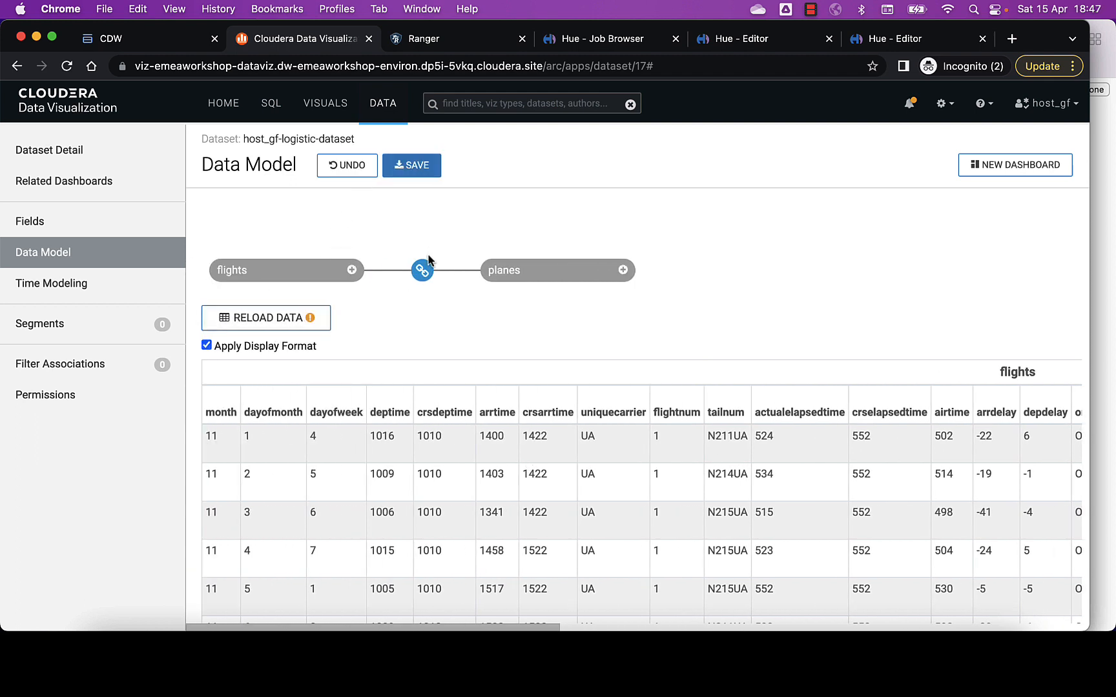
click(352, 271)
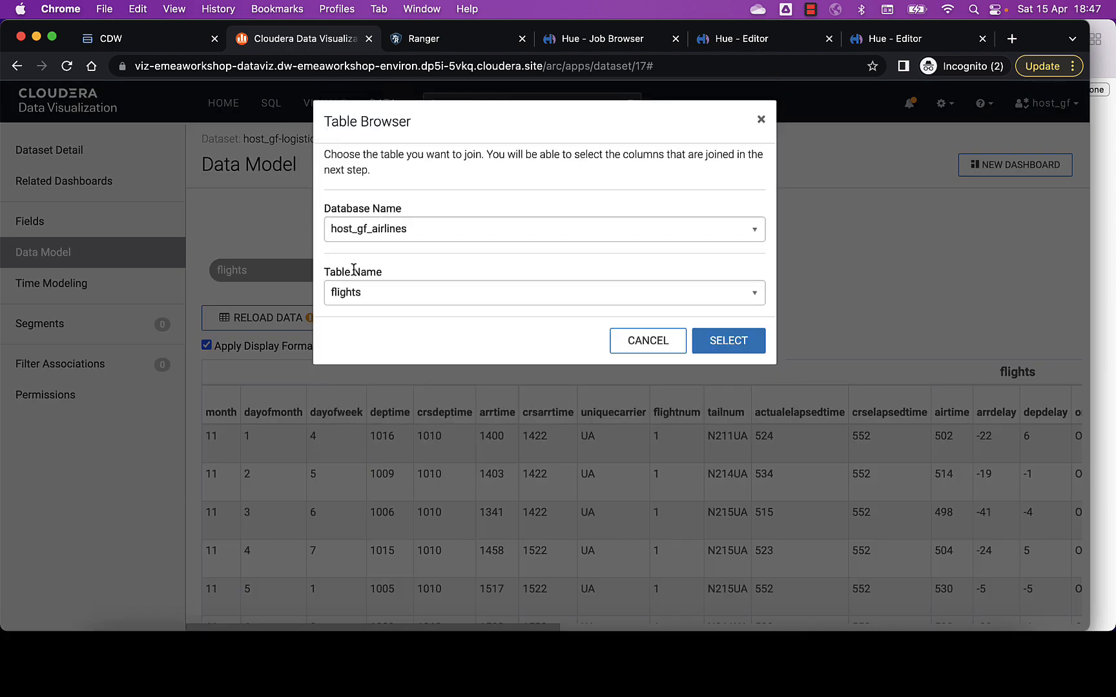
click(383, 298)
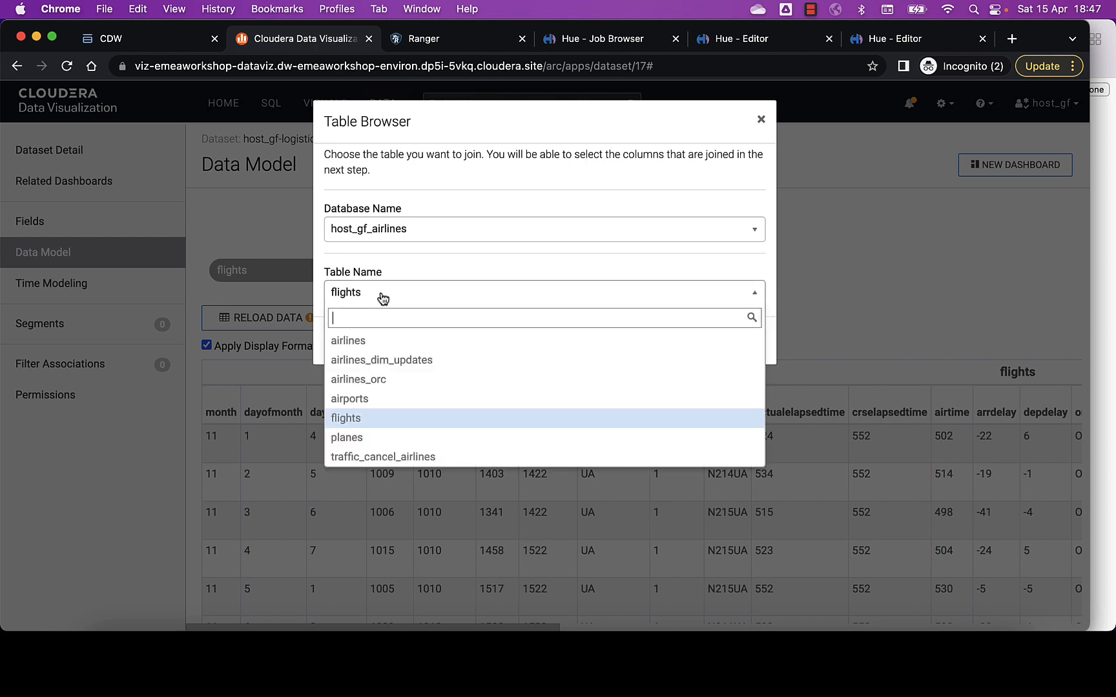
click(350, 342)
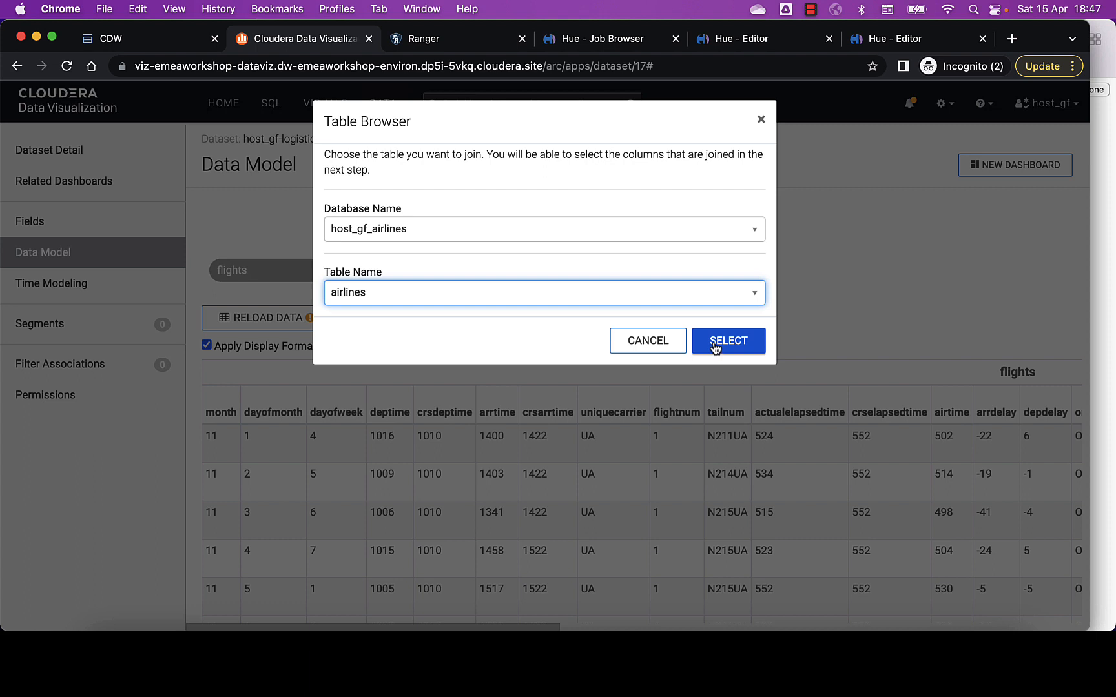
click(715, 239)
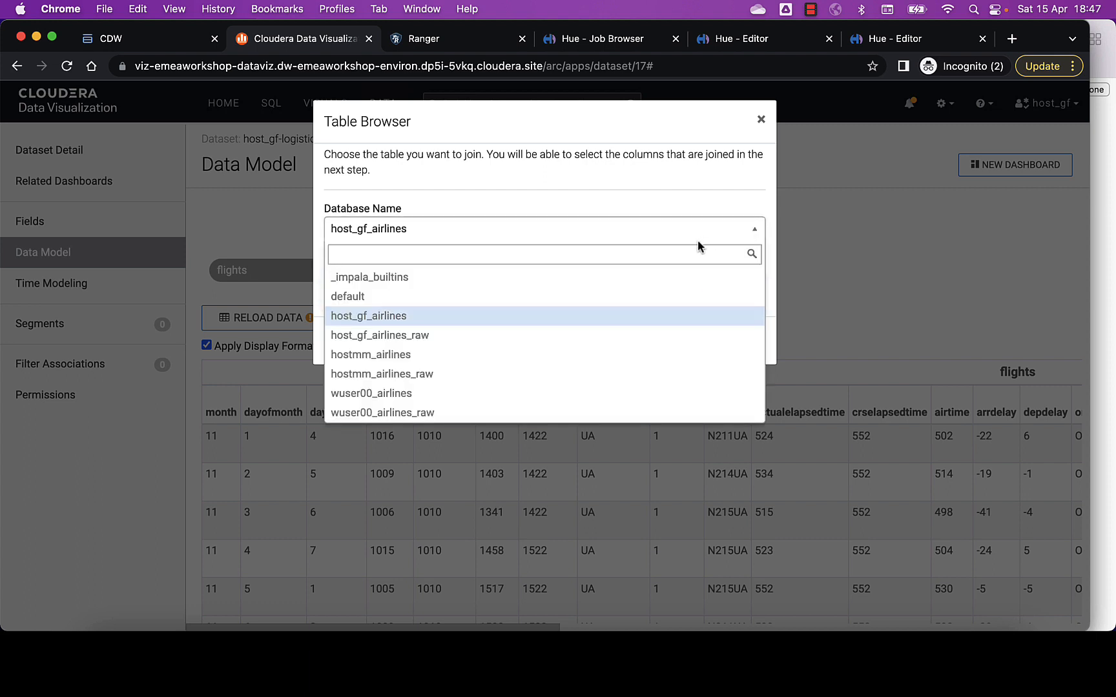
click(625, 316)
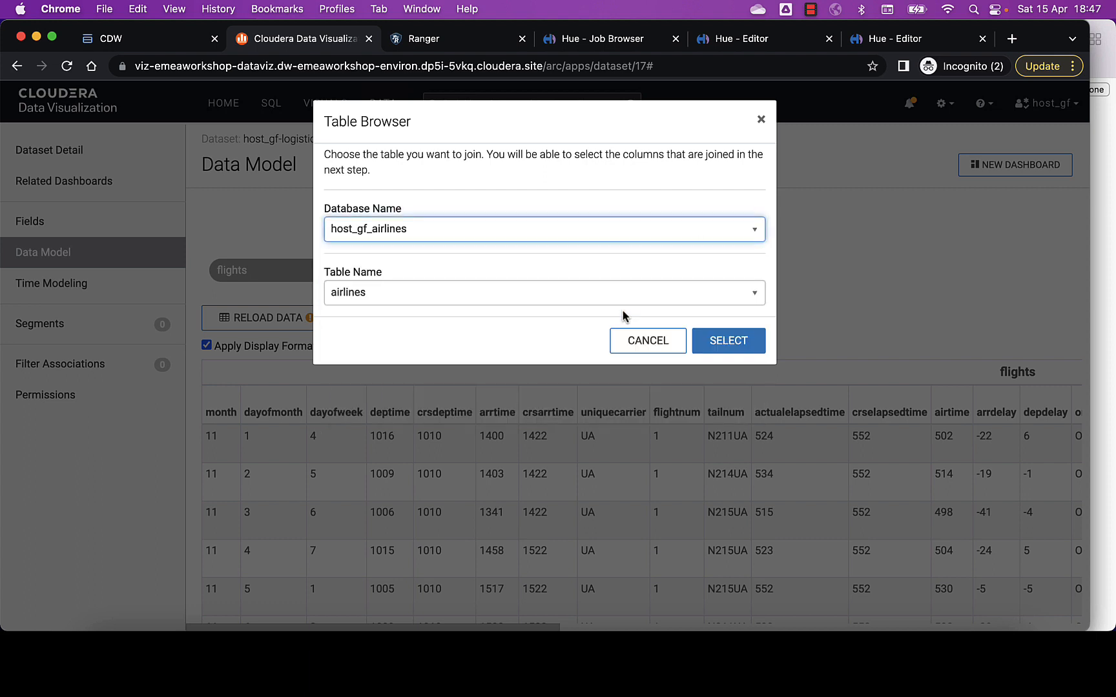
click(735, 343)
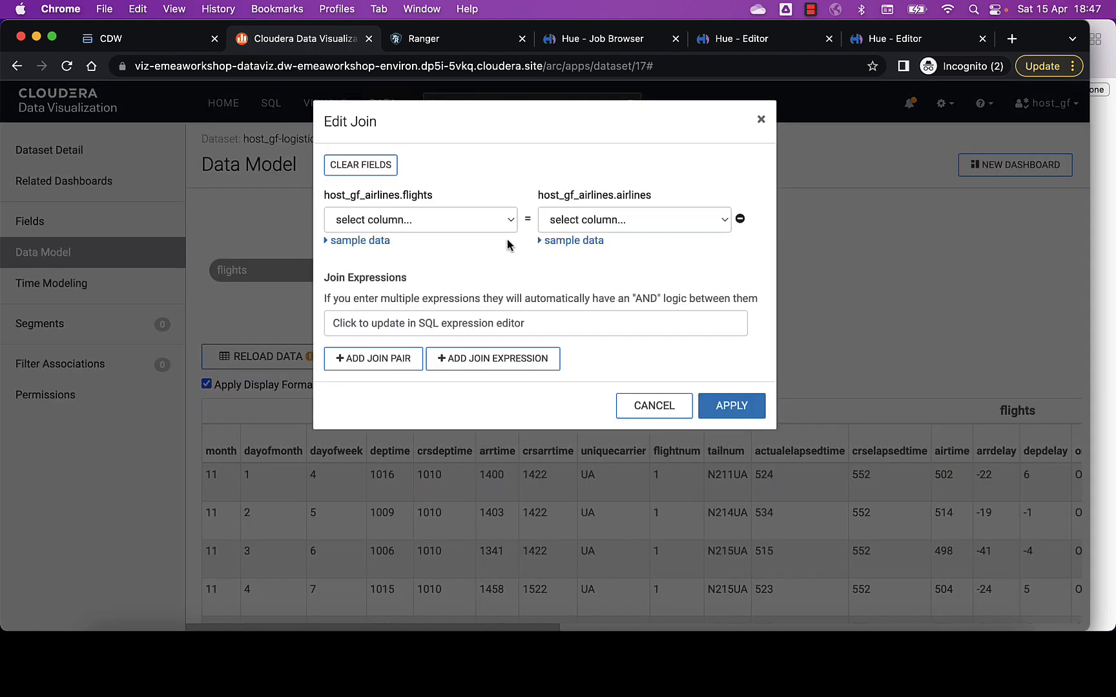
Join flights.uniquecarrier to airlines.code, check both columns' sample data, and apply the join
click(510, 223)
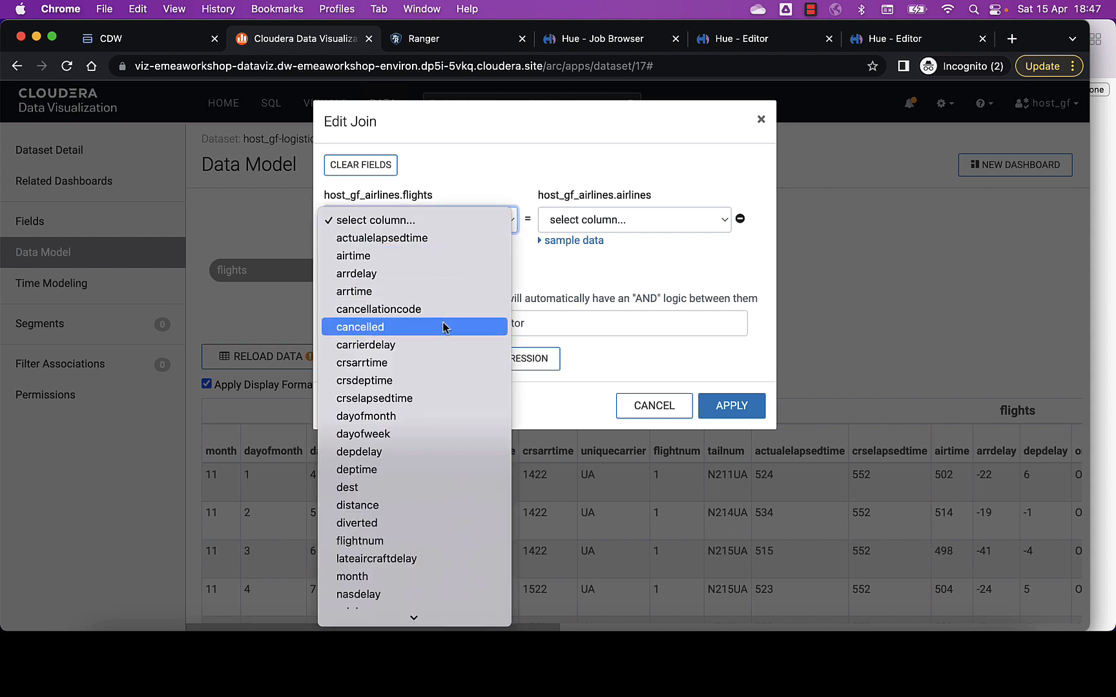
scroll(418, 396, down, 2)
scroll(418, 398, down, 5)
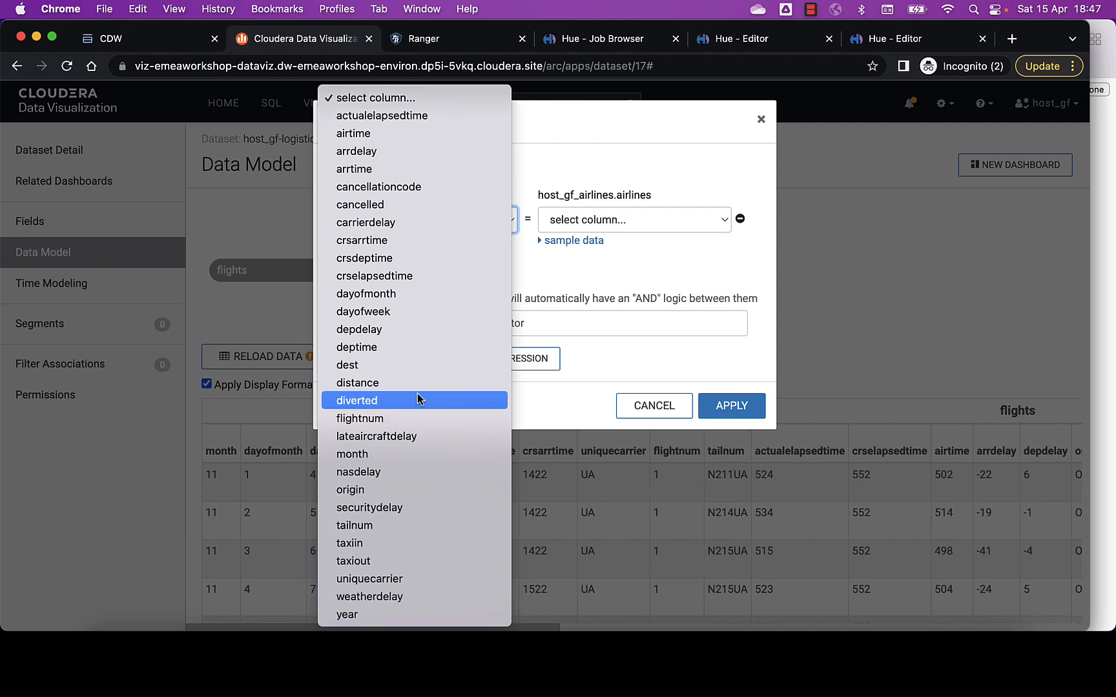
click(377, 580)
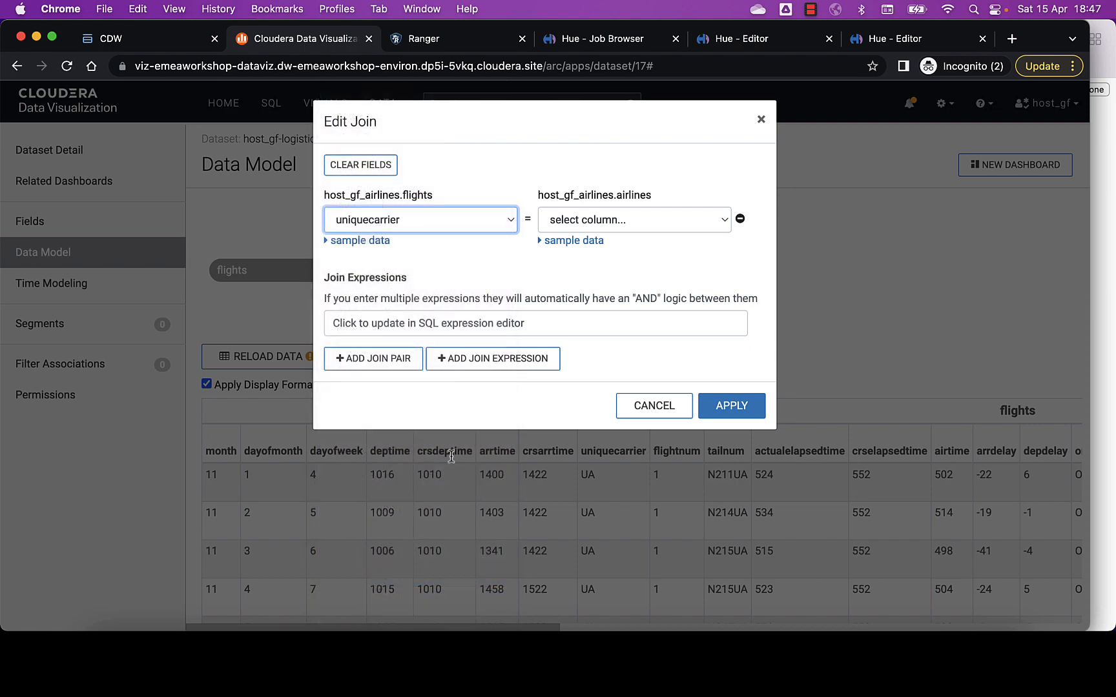
click(627, 224)
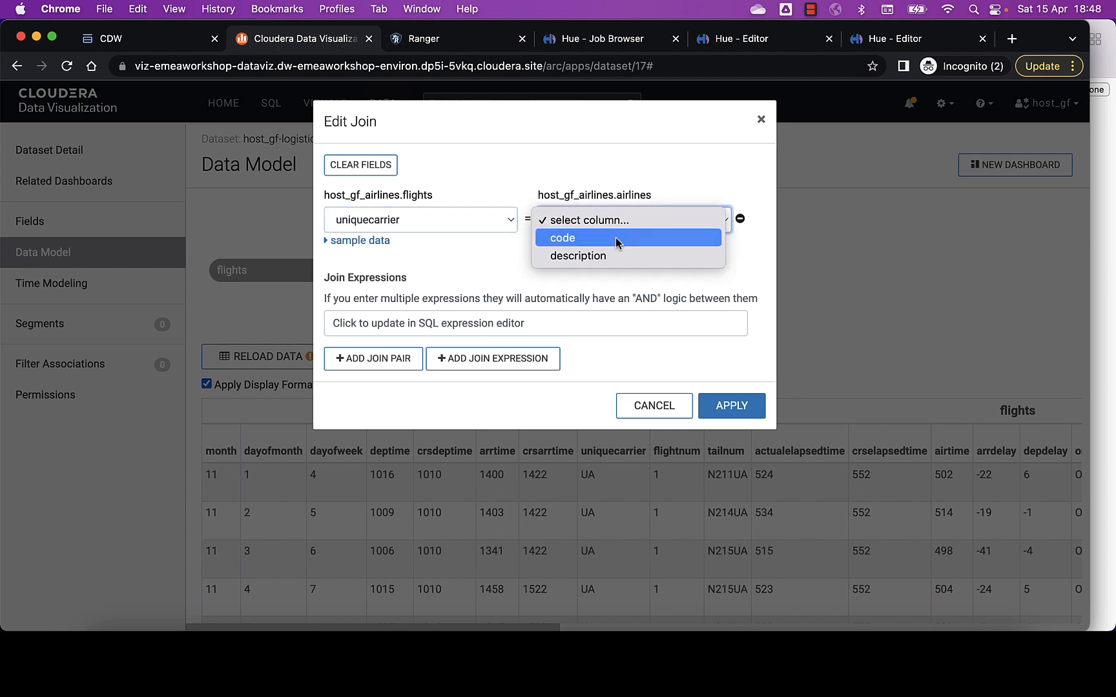
click(615, 238)
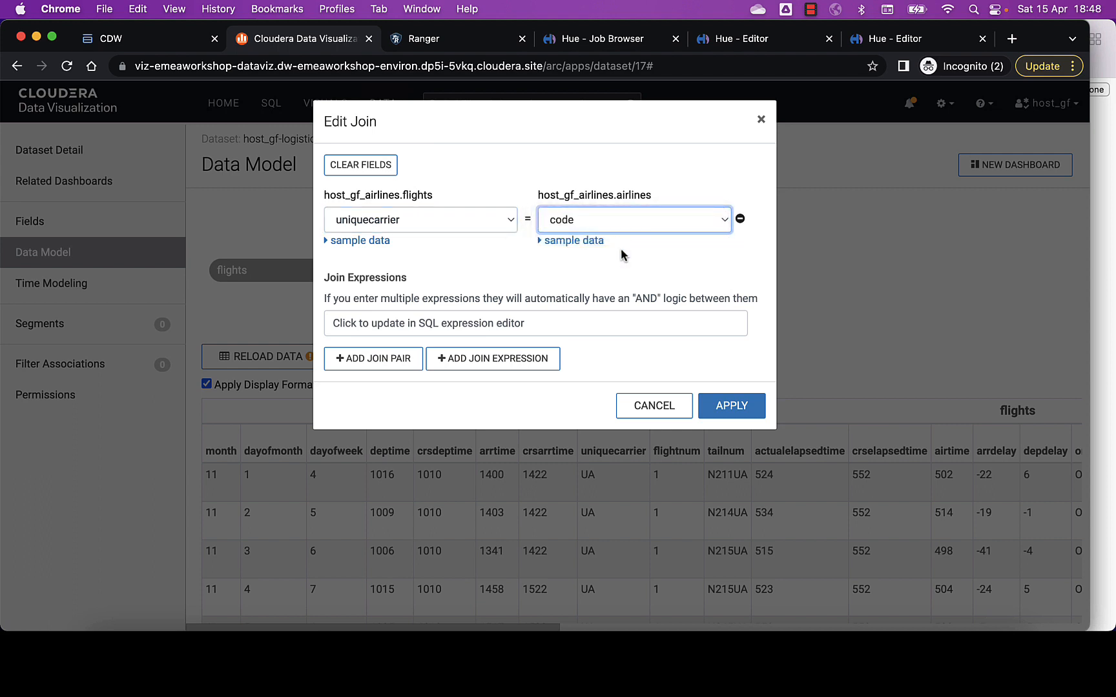
click(365, 242)
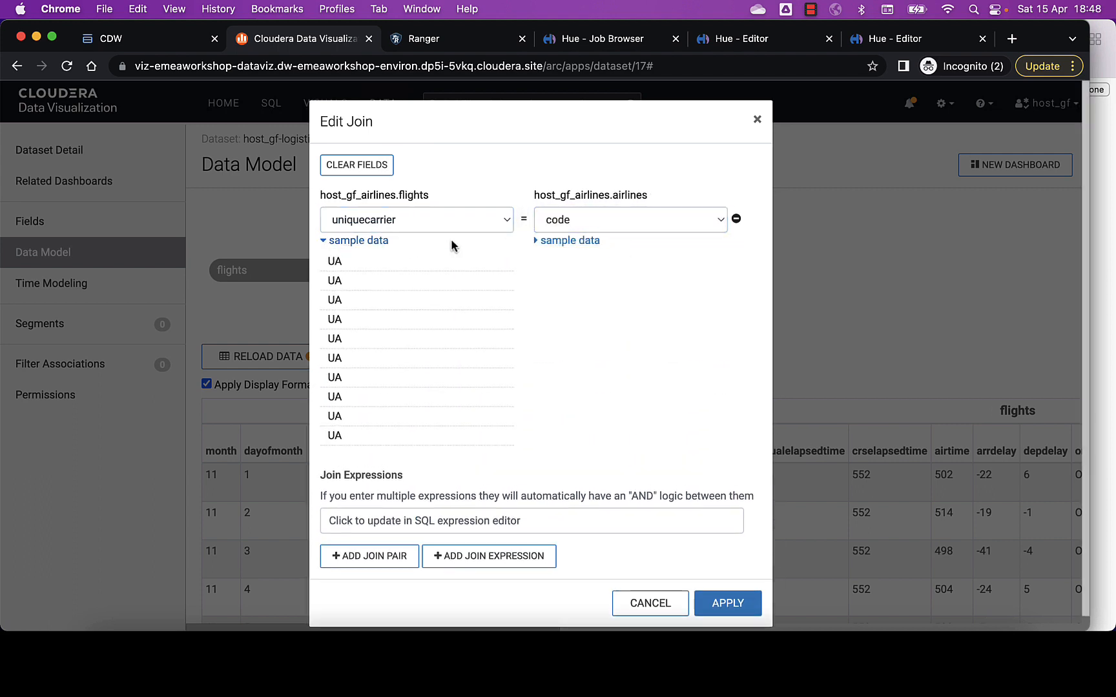
click(561, 241)
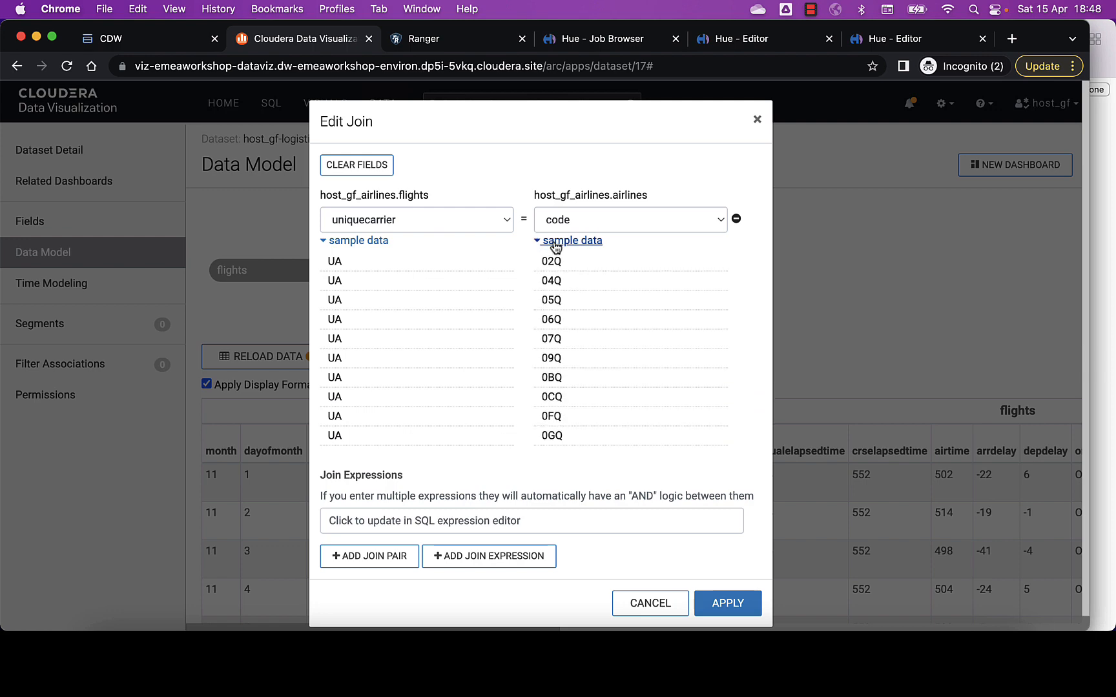
click(728, 603)
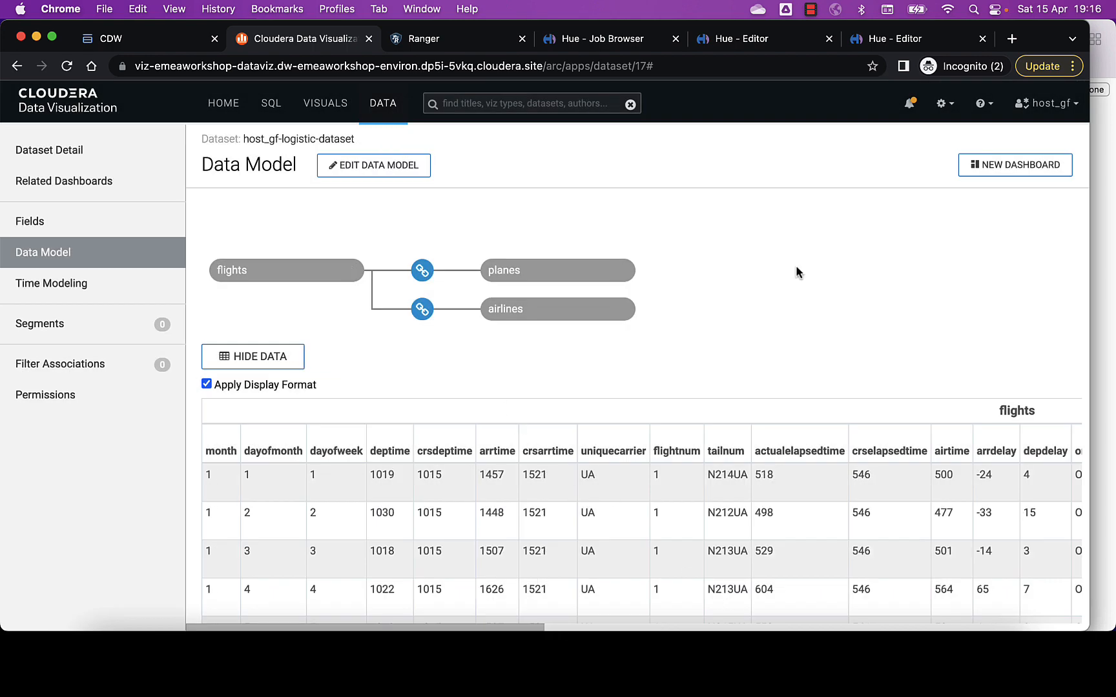
Edit the data model again and add the airports table from host_gf_airlines as a join to flights
click(408, 175)
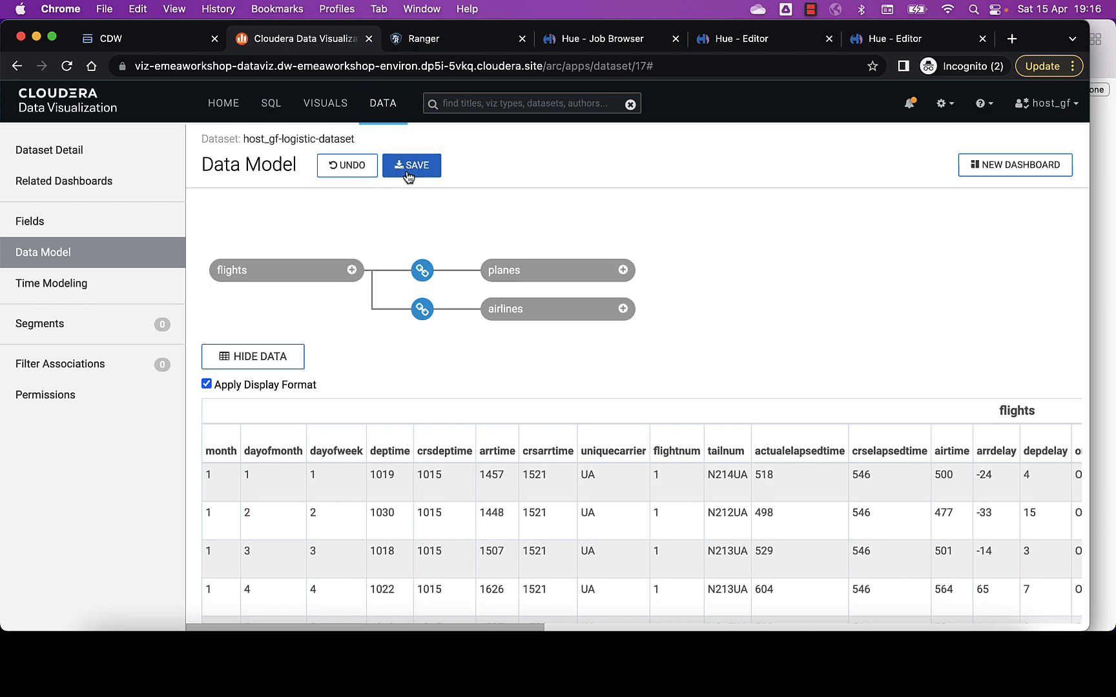
click(351, 271)
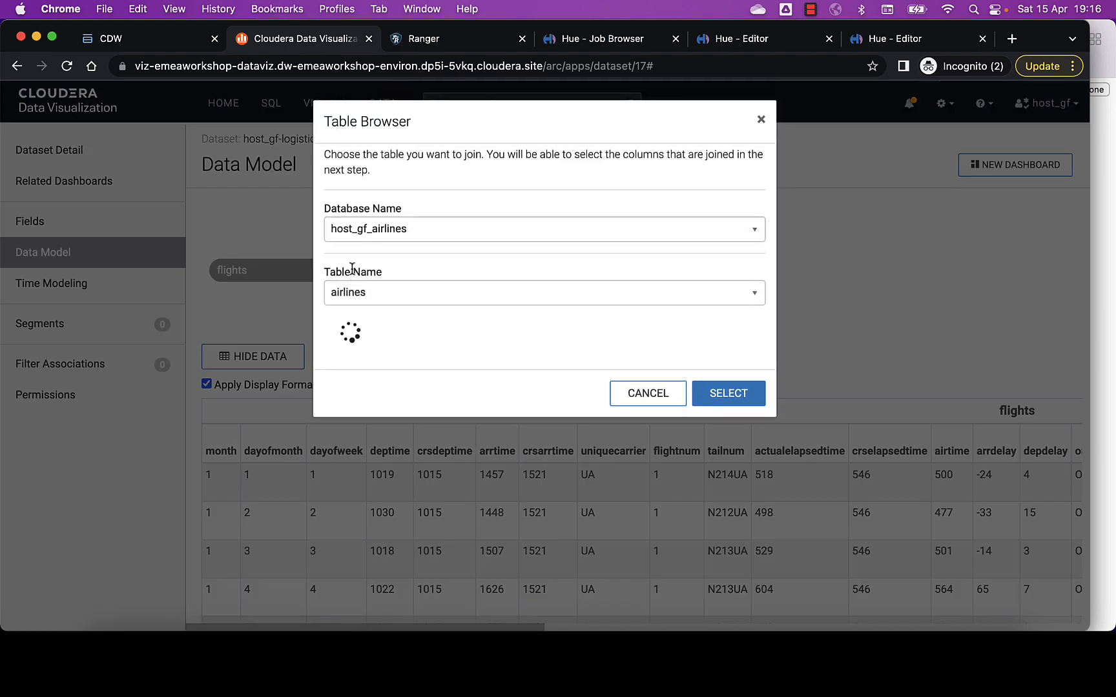
click(363, 296)
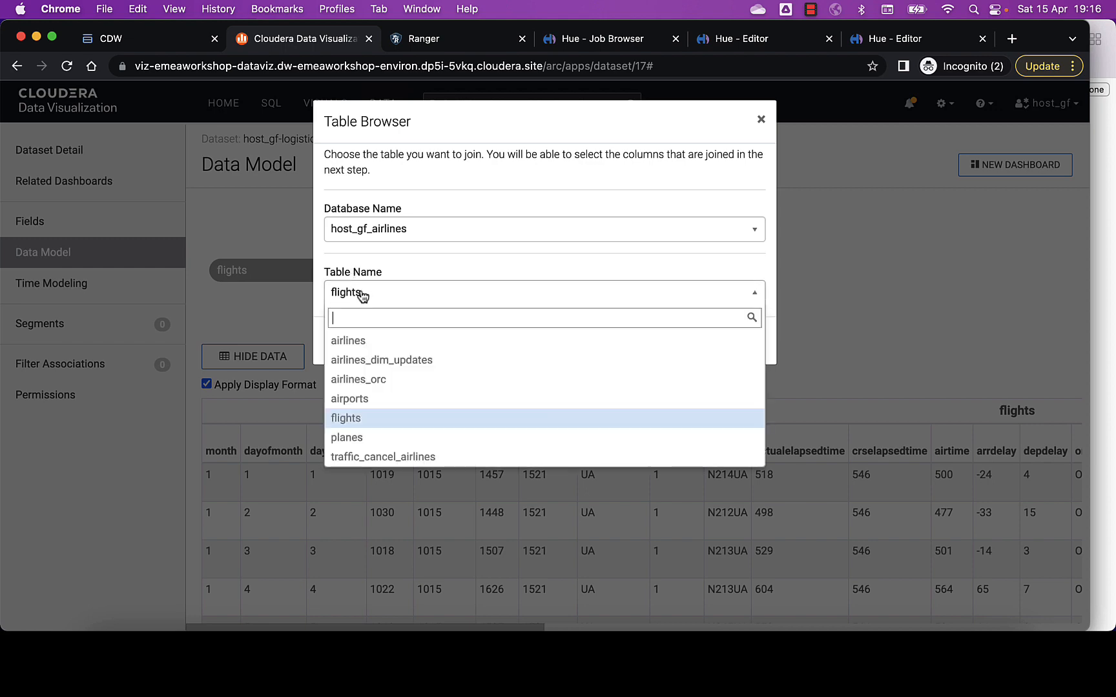
click(353, 398)
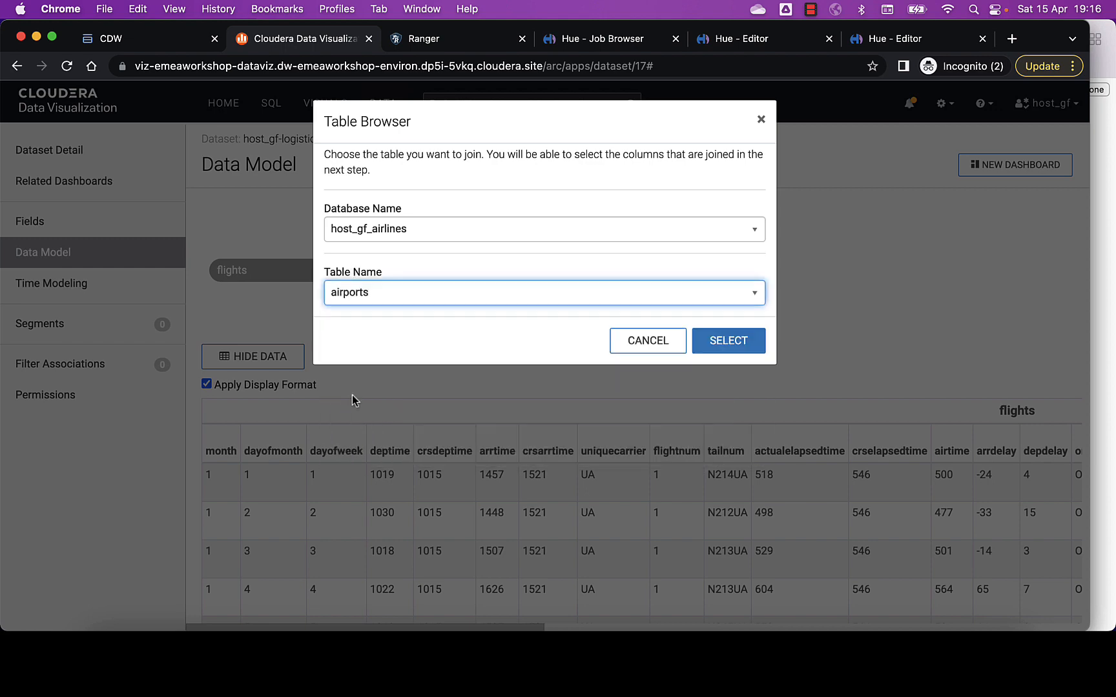
click(725, 341)
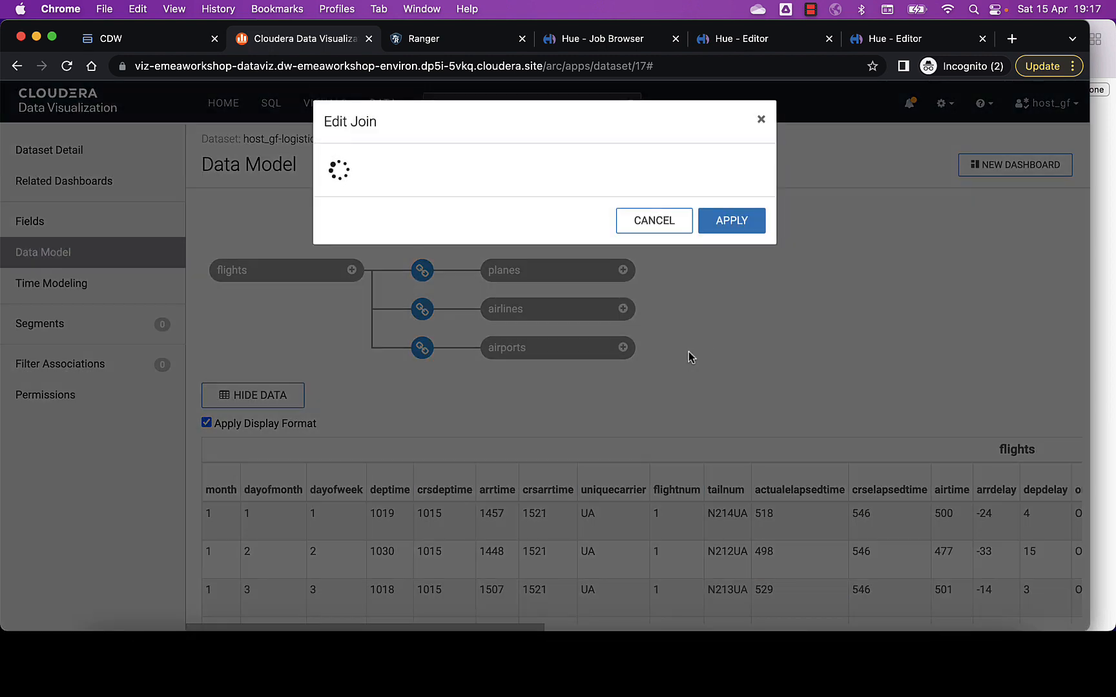
Join flights.origin to airports.iata, check both columns' sample data, then apply the join and save the data model
click(478, 225)
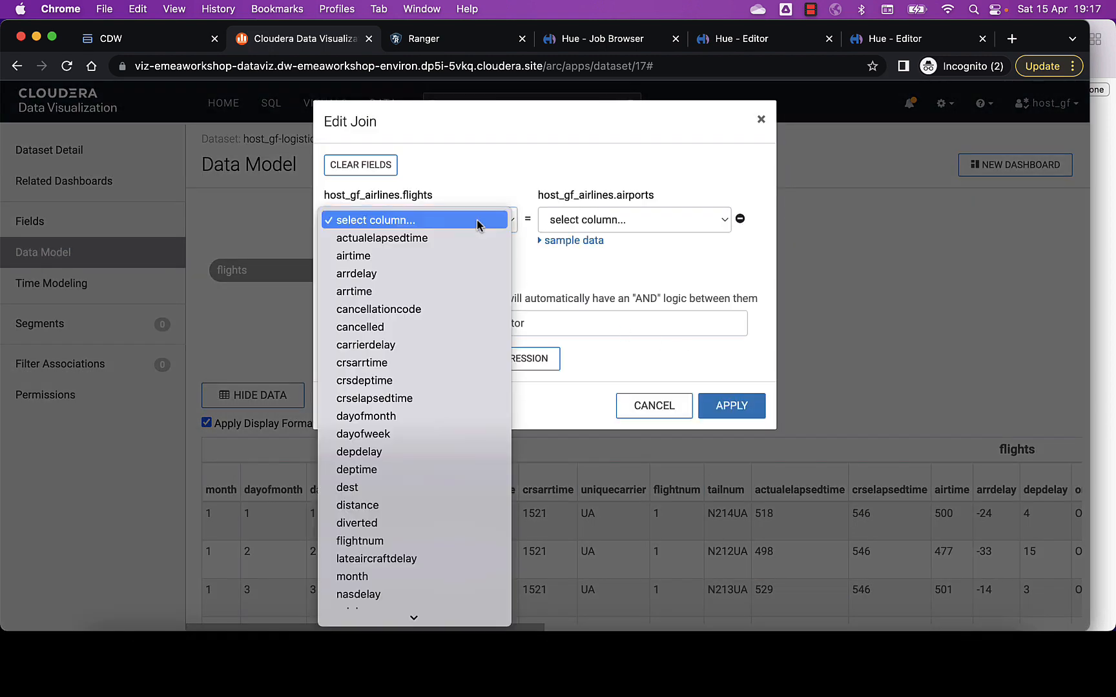
scroll(416, 440, down, 3)
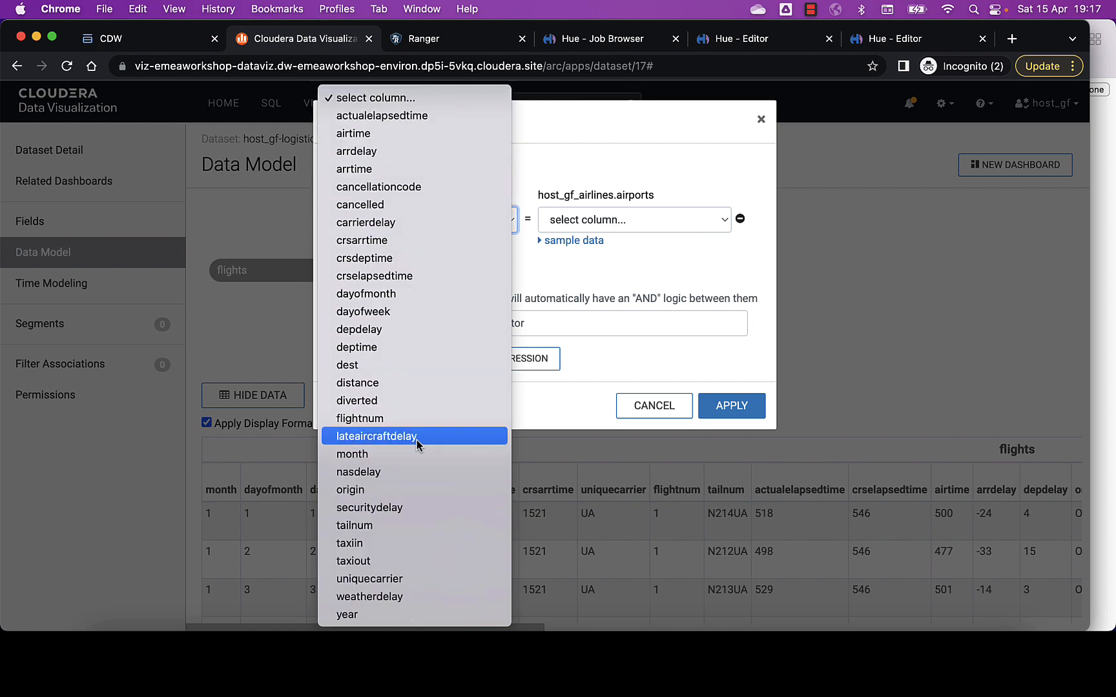
click(397, 490)
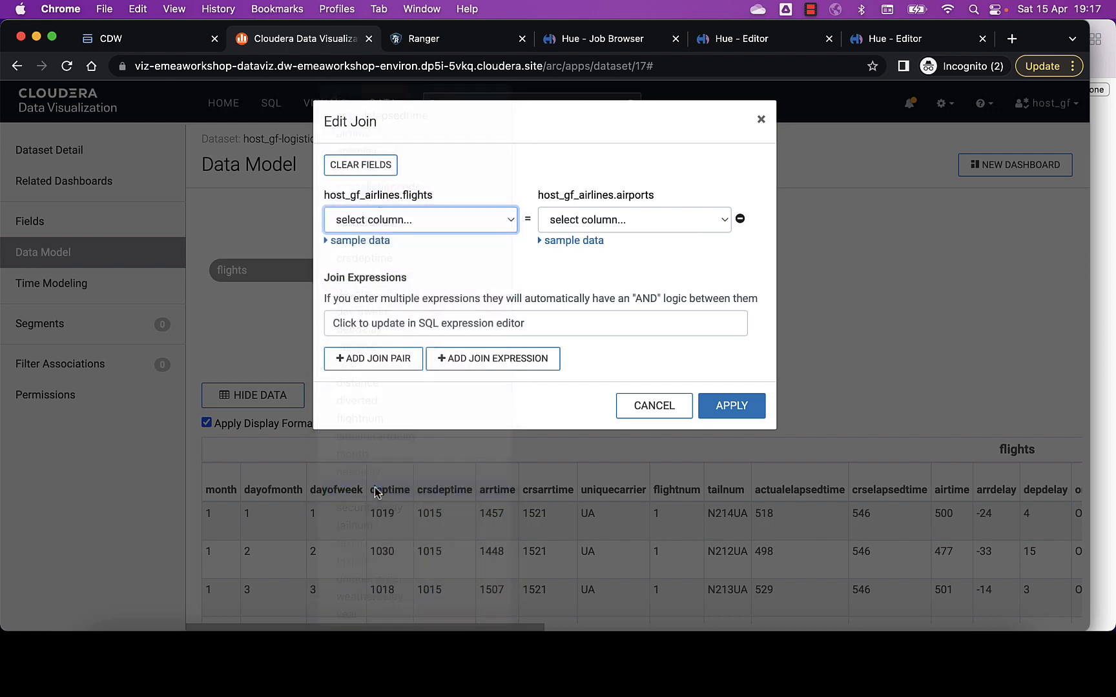
click(625, 228)
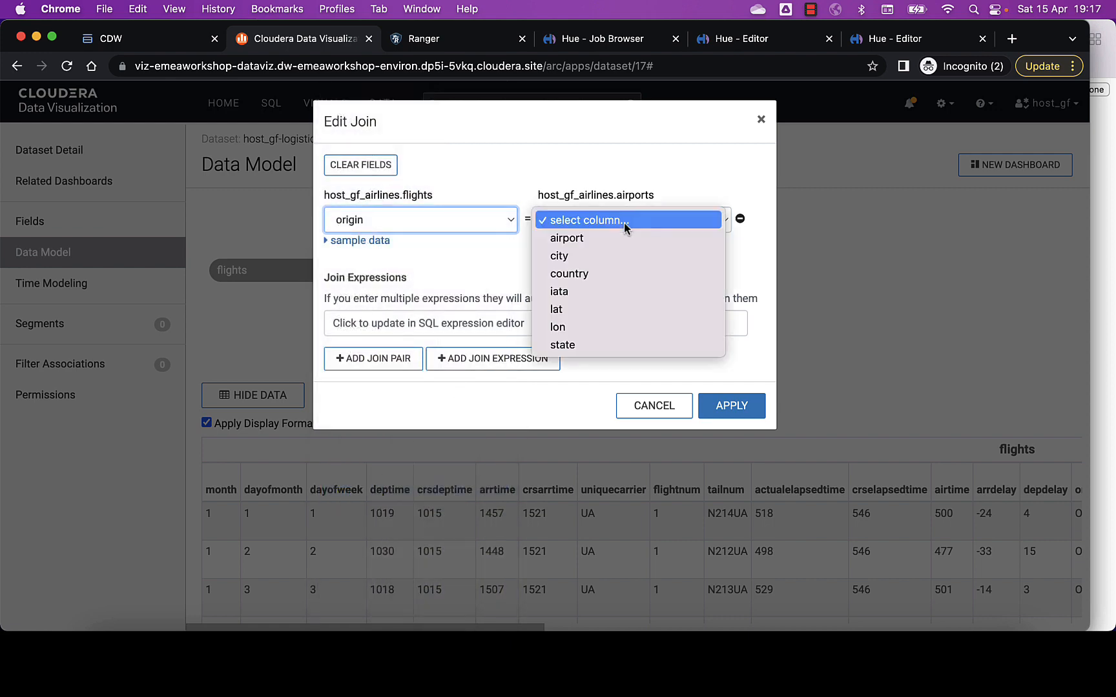
click(567, 294)
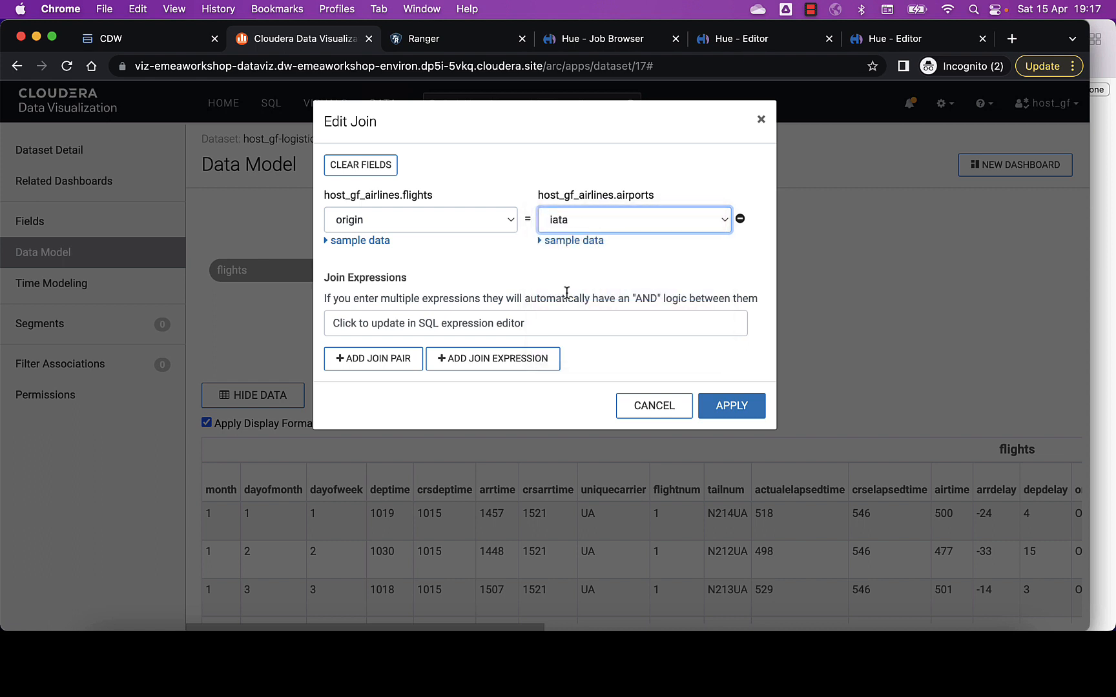
click(358, 240)
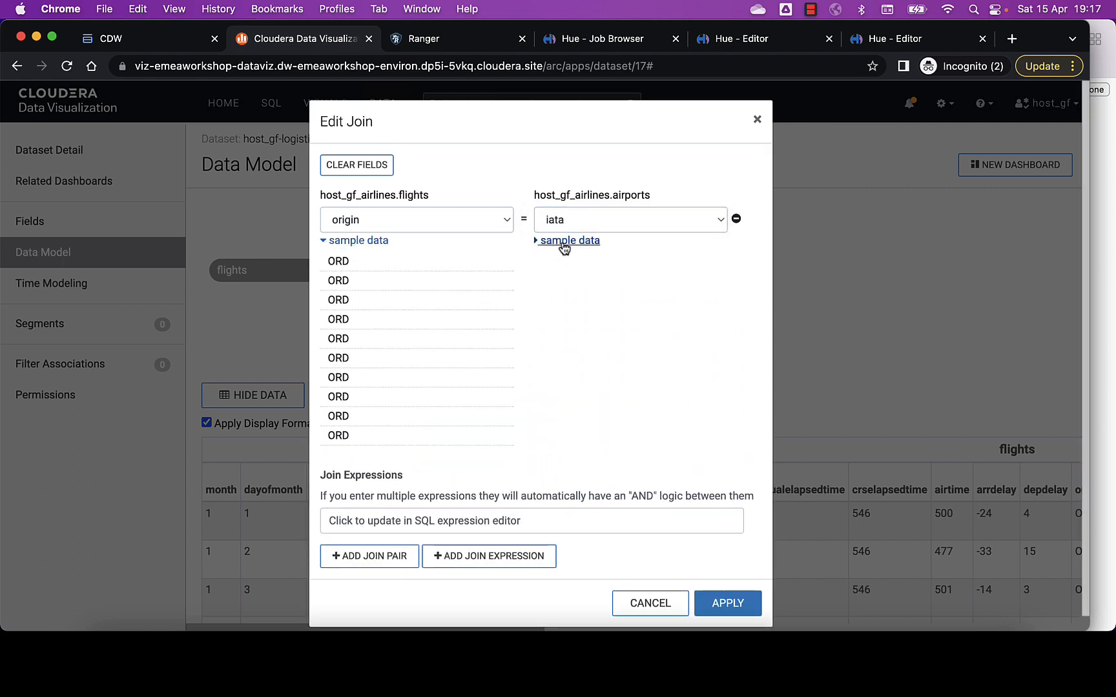
click(563, 243)
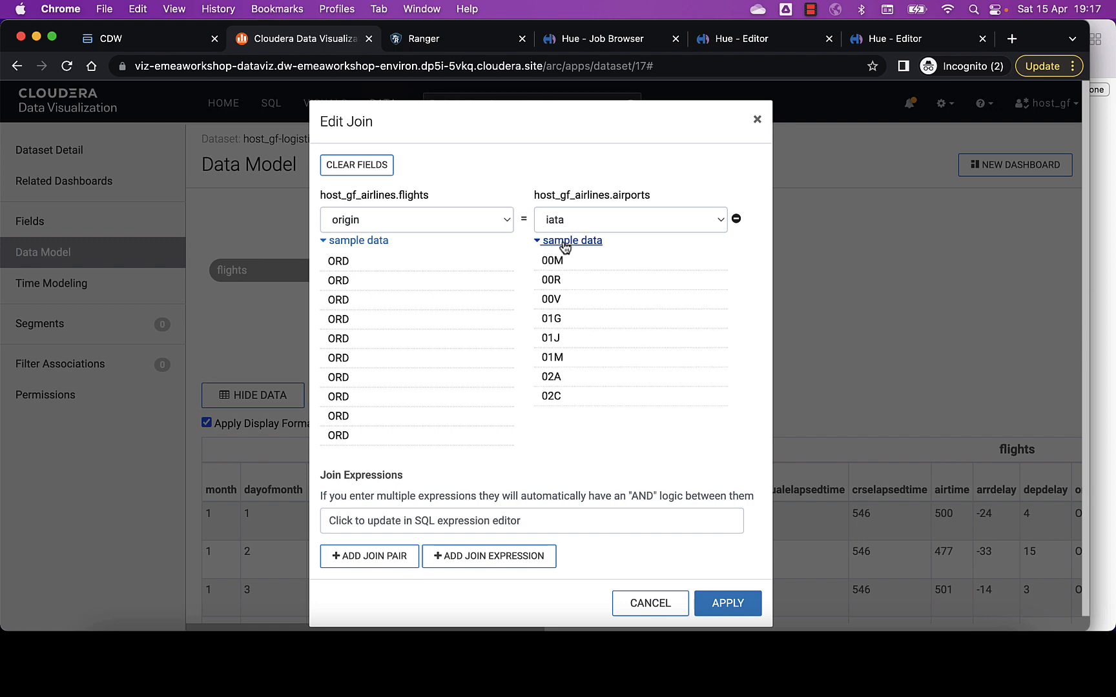
click(726, 604)
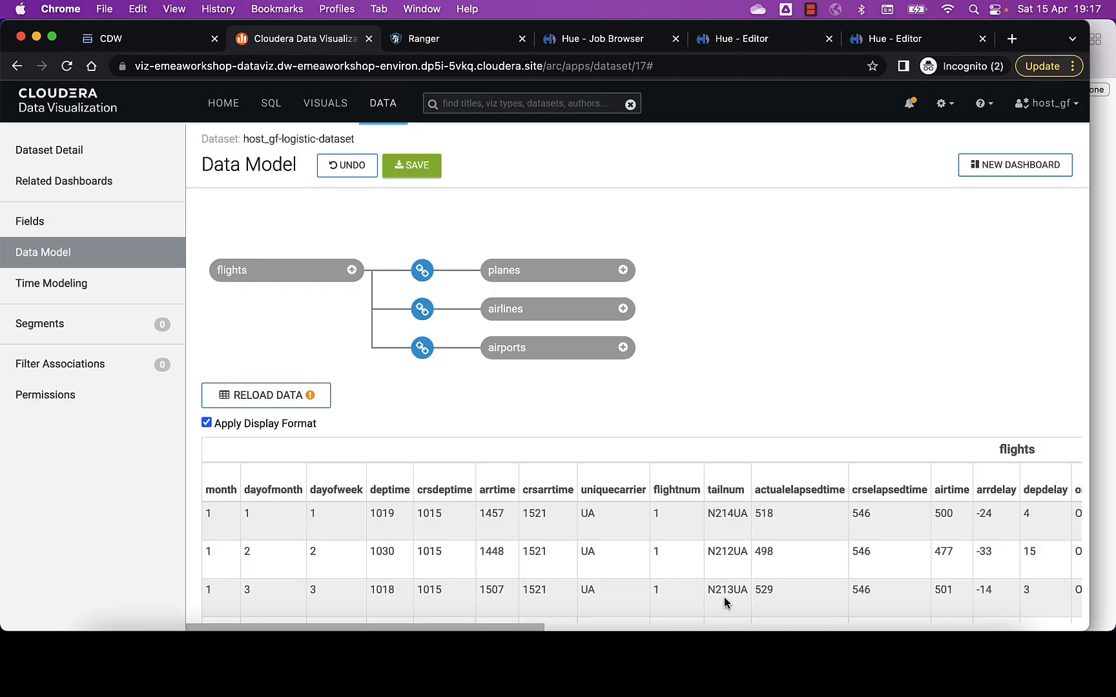
click(419, 169)
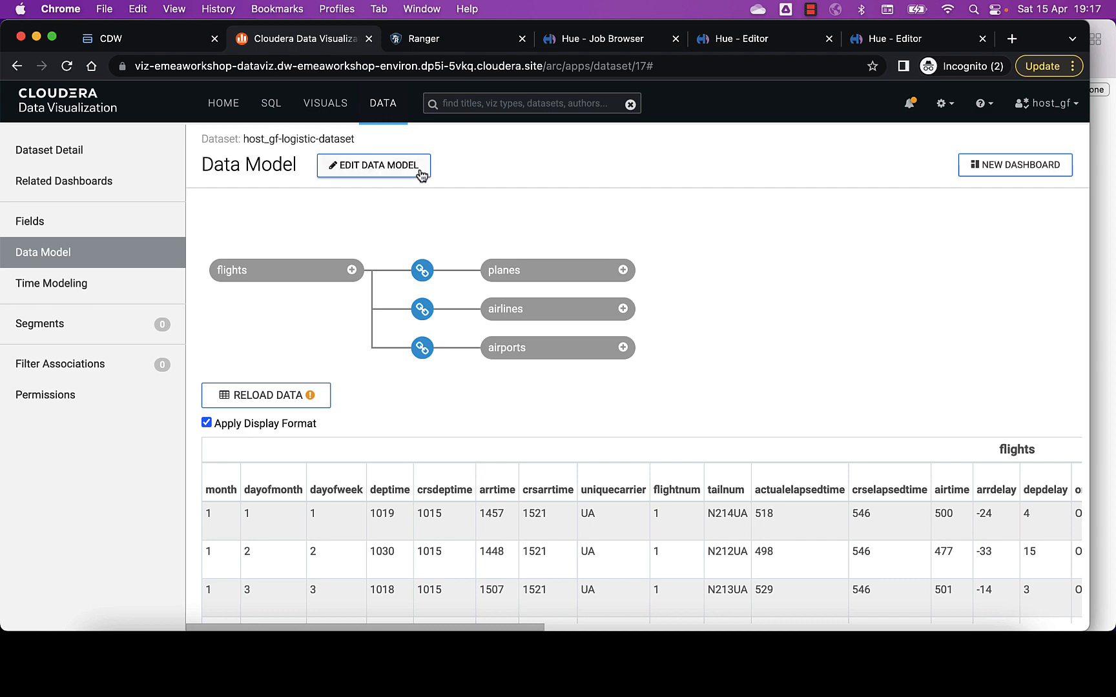
Reopen the data model for editing and add the airports table from host_gf_airlines a second time as a join to flights
click(409, 169)
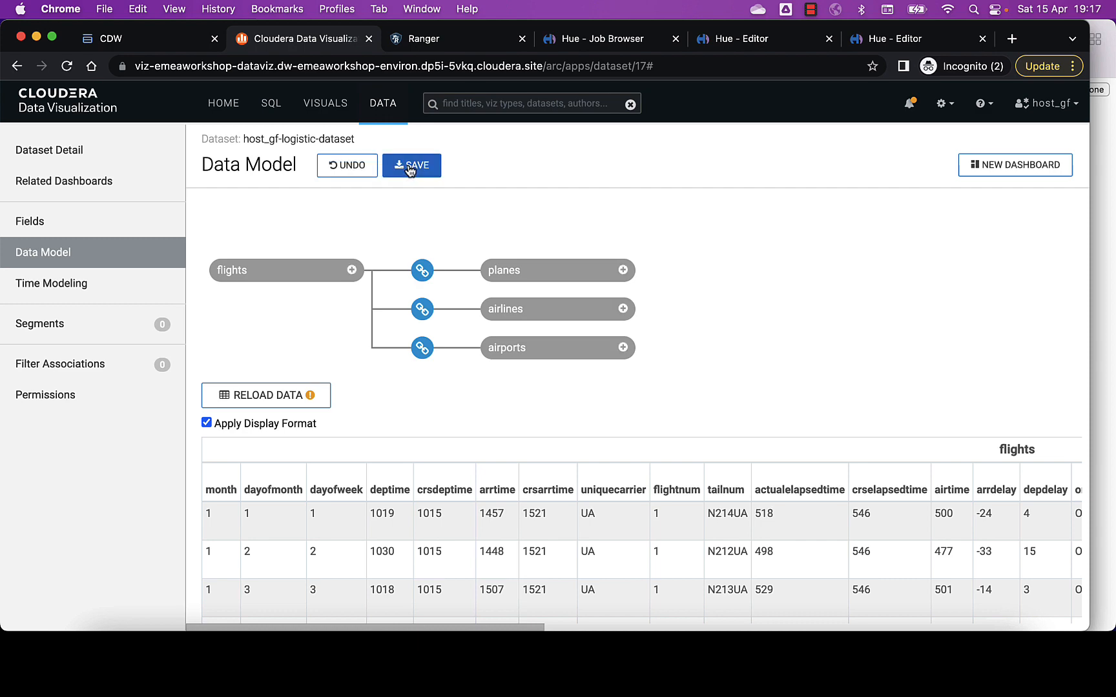
click(352, 271)
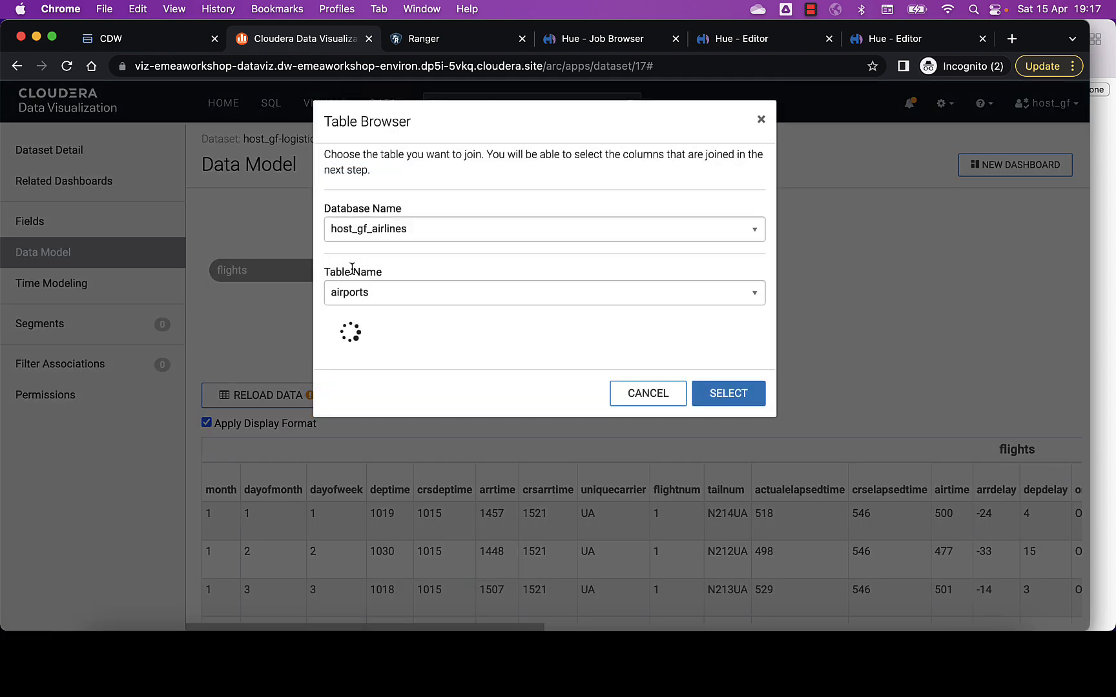
click(460, 301)
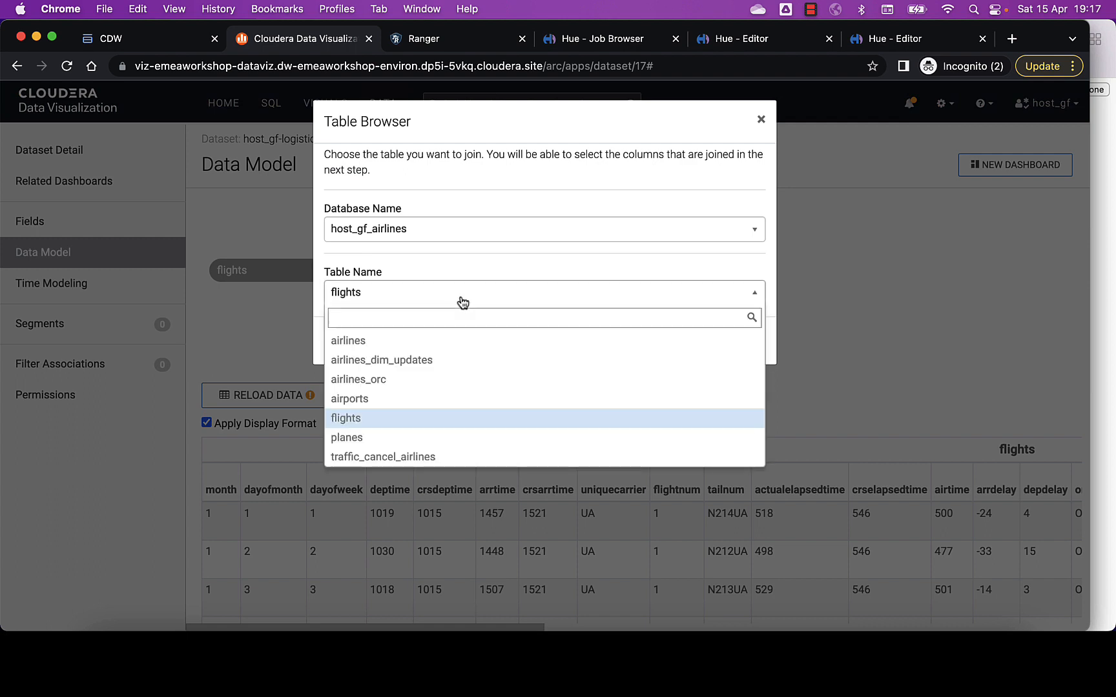
click(401, 398)
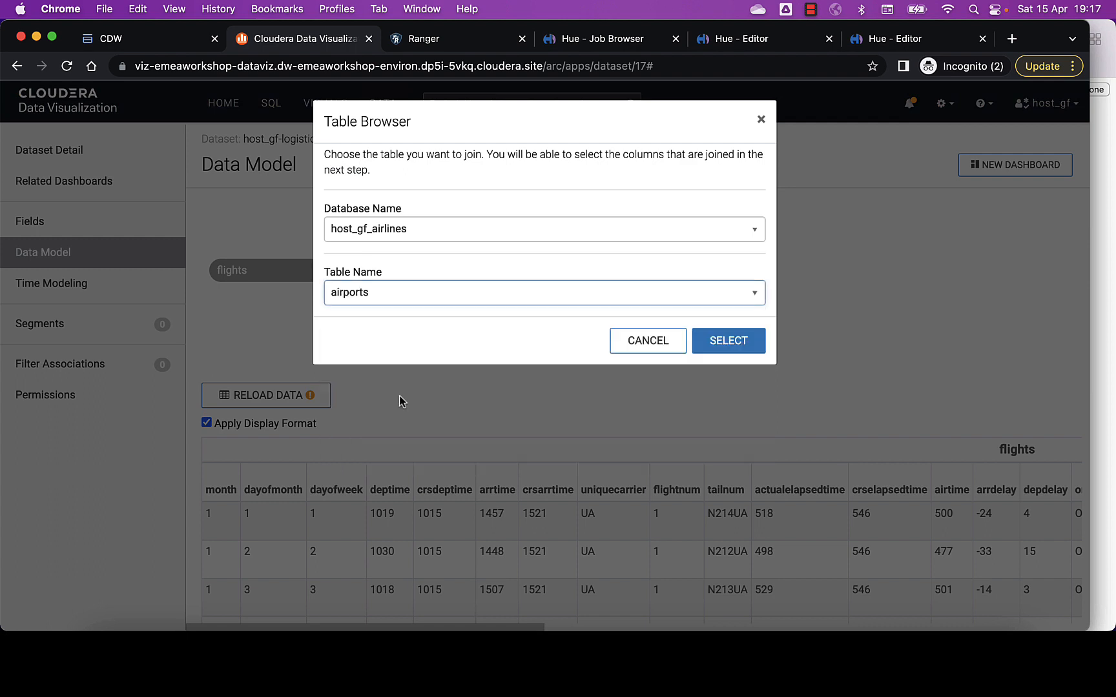
click(720, 342)
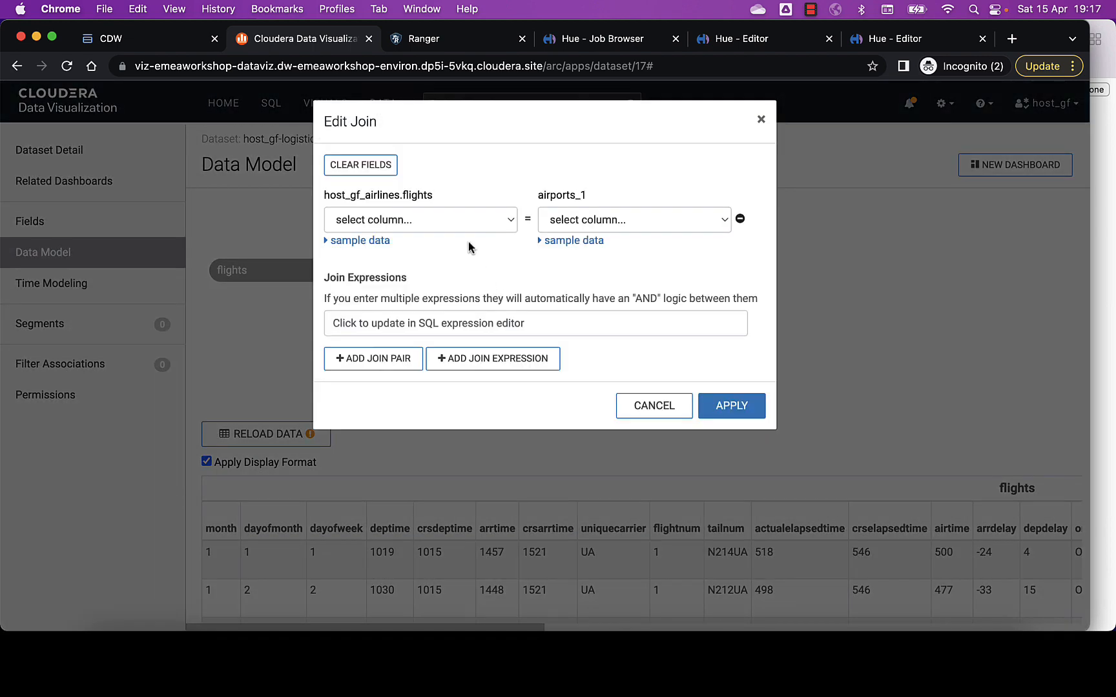
Join flights.dest to iata of the second airports table, apply the join, and save the data model
click(465, 220)
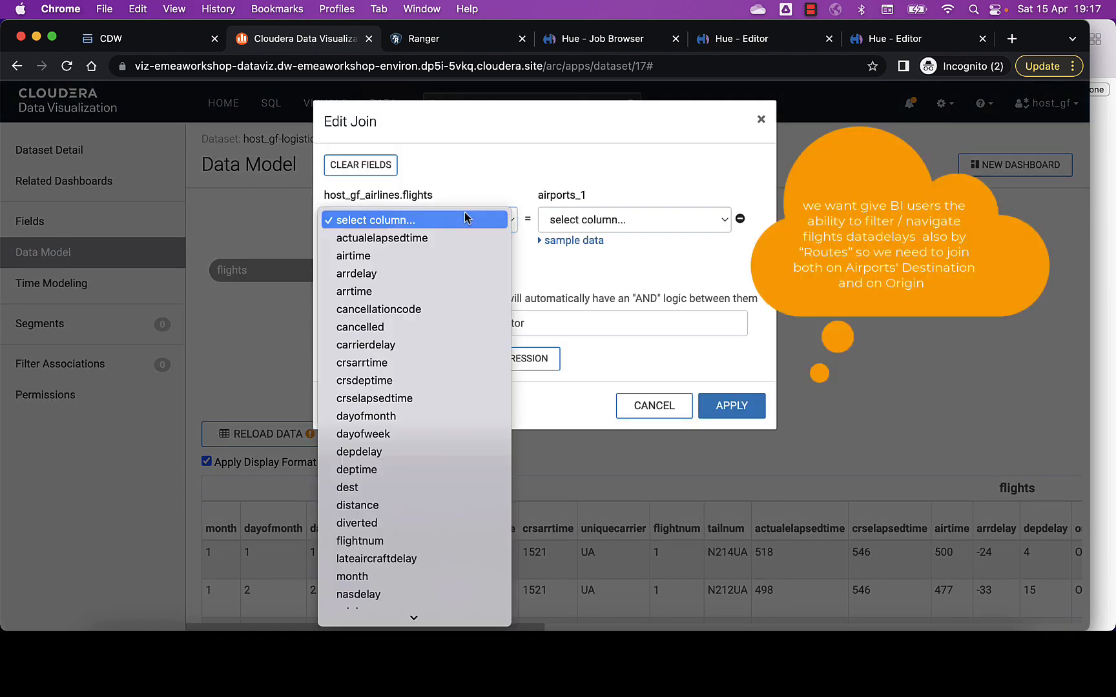
click(382, 488)
click(628, 222)
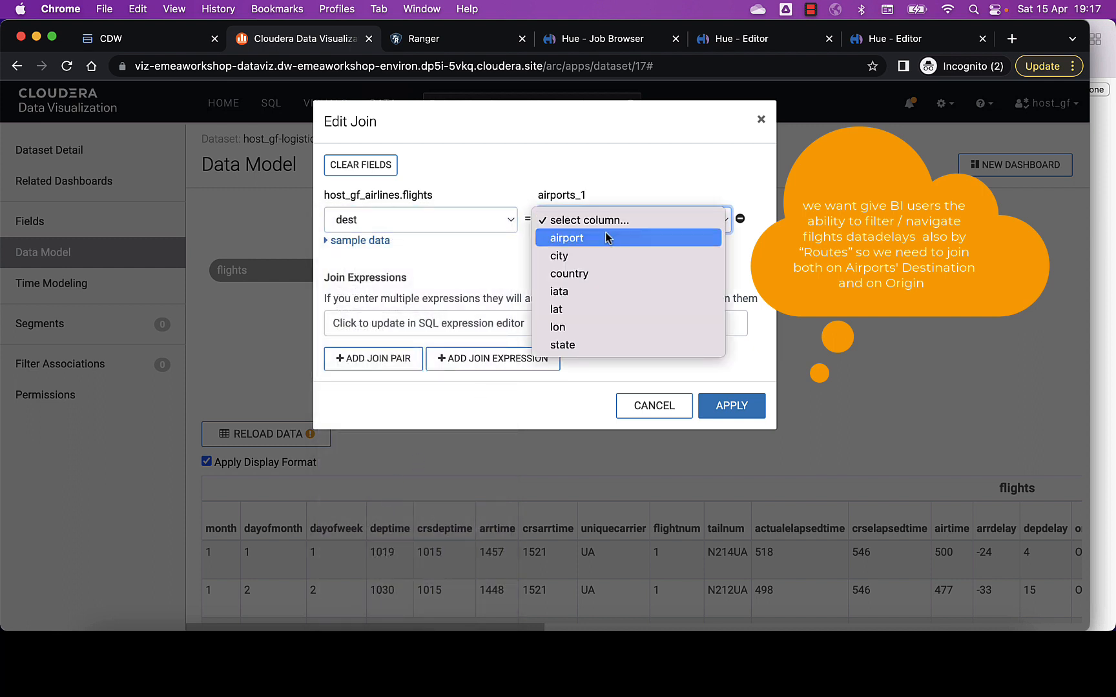
click(561, 291)
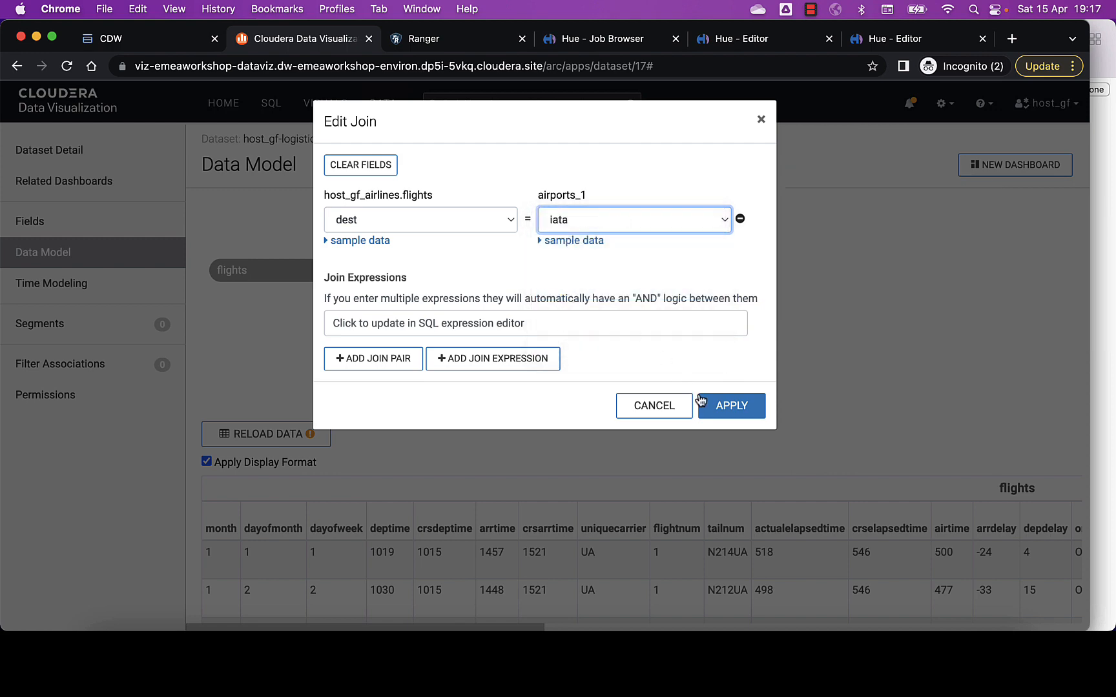
click(722, 403)
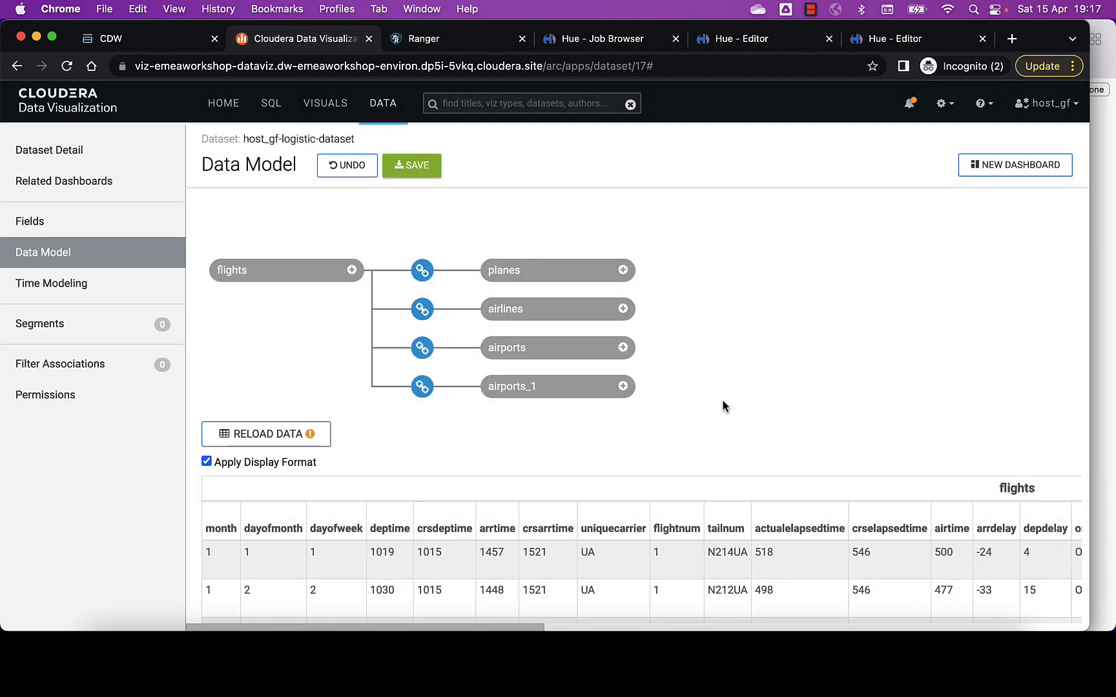
click(420, 171)
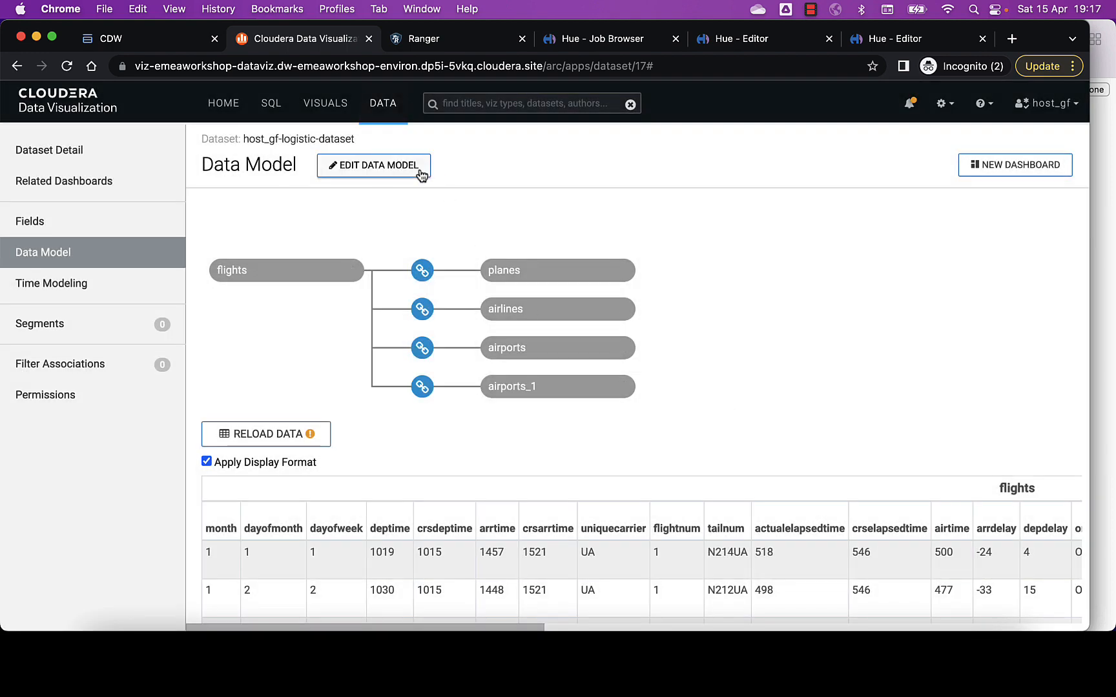
Reload the data model's data and review the joined columns from flights, planes, airlines and both airports tables
click(280, 436)
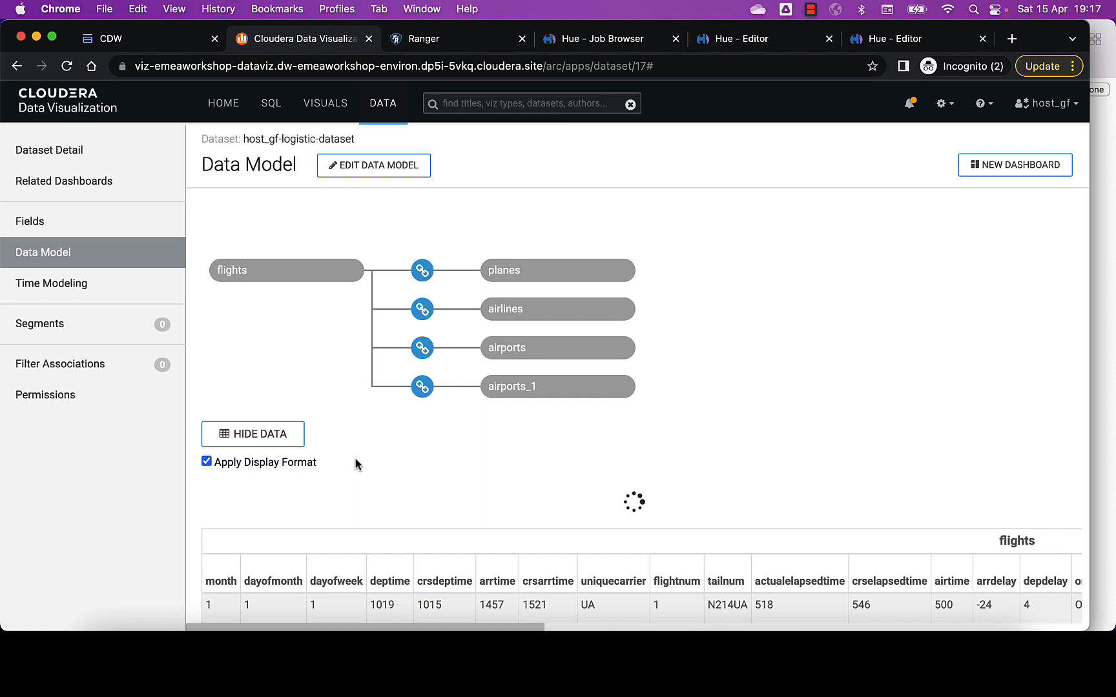
scroll(355, 464, down, 5)
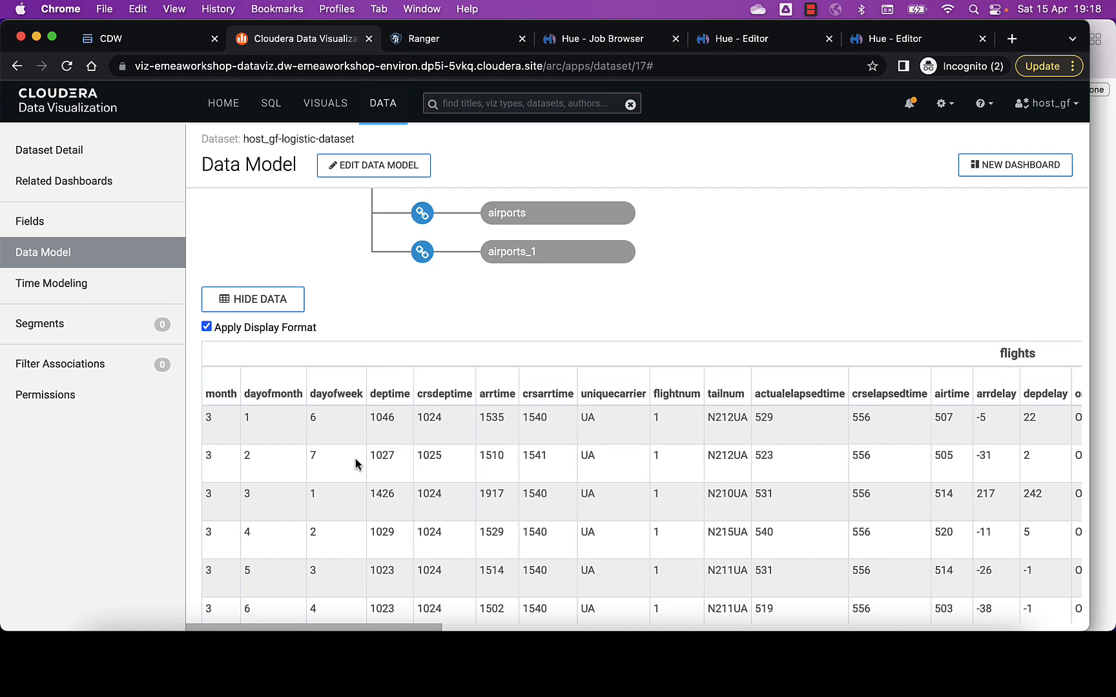
scroll(355, 464, right, 10)
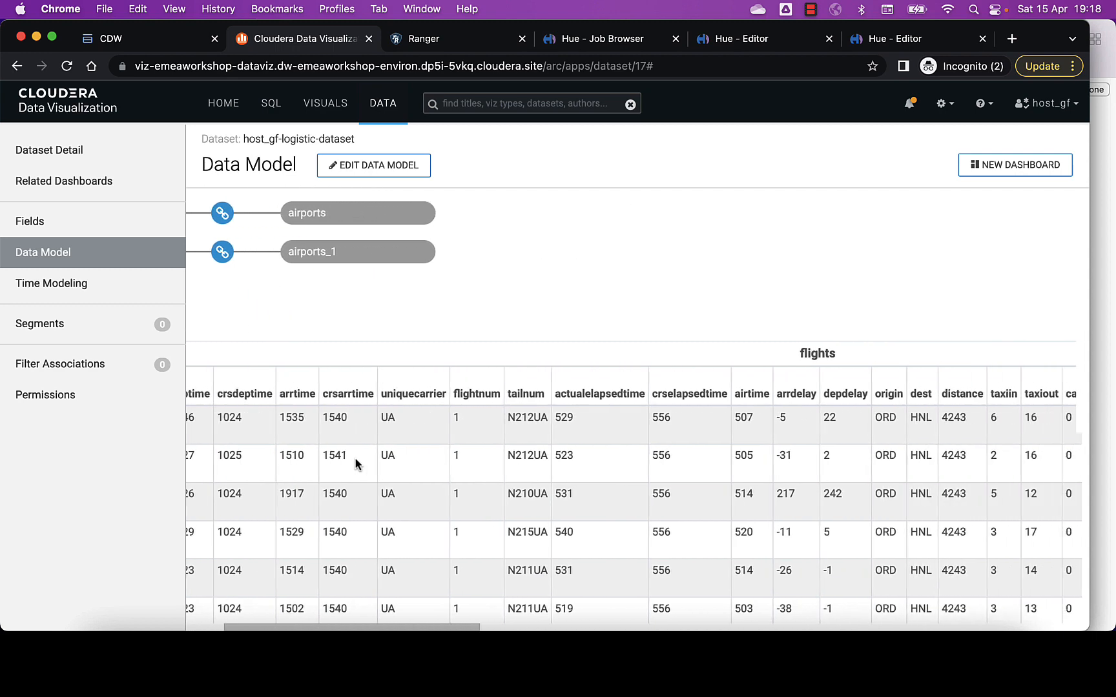
scroll(355, 464, right, 8)
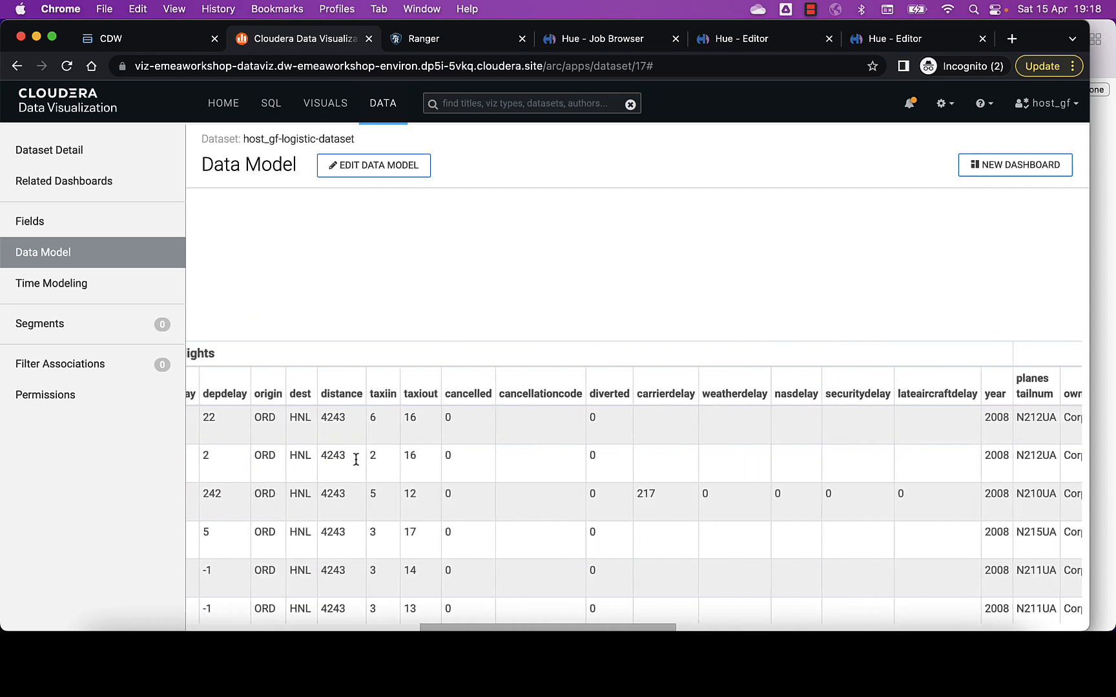
scroll(356, 464, right, 10)
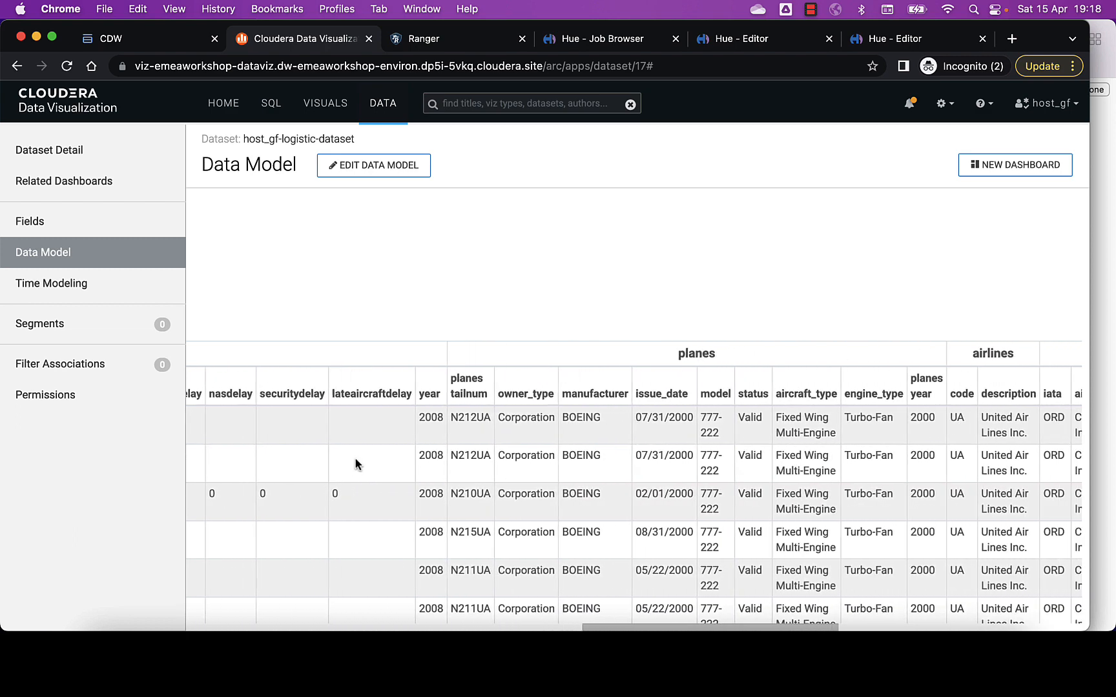
scroll(356, 459, right, 1)
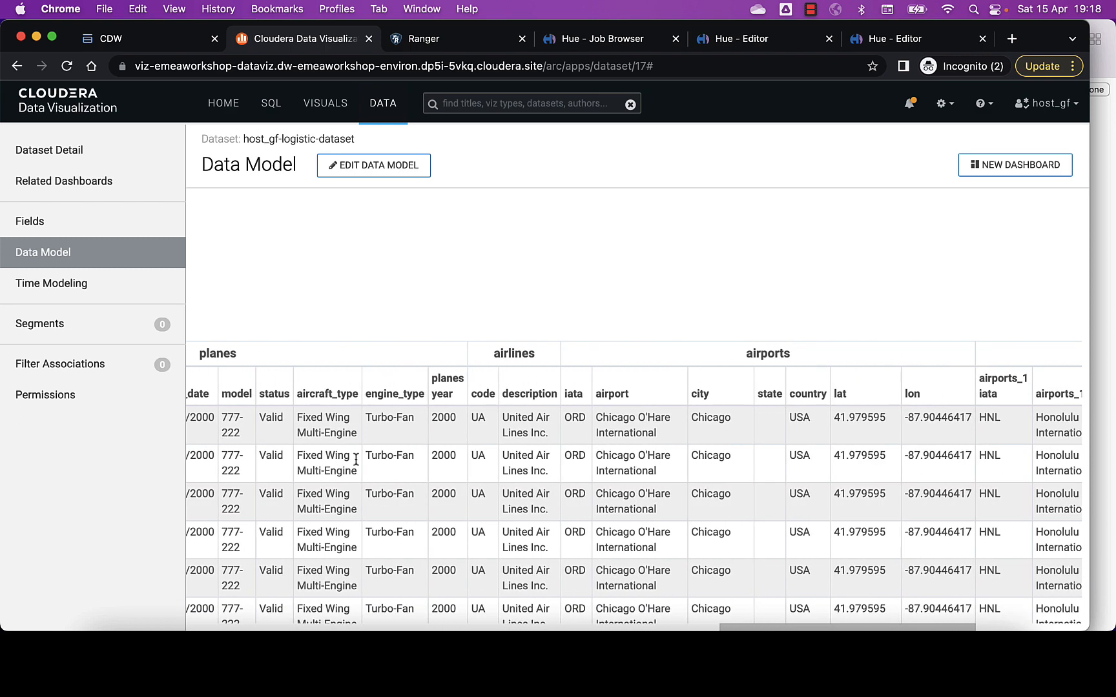
scroll(355, 460, right, 7)
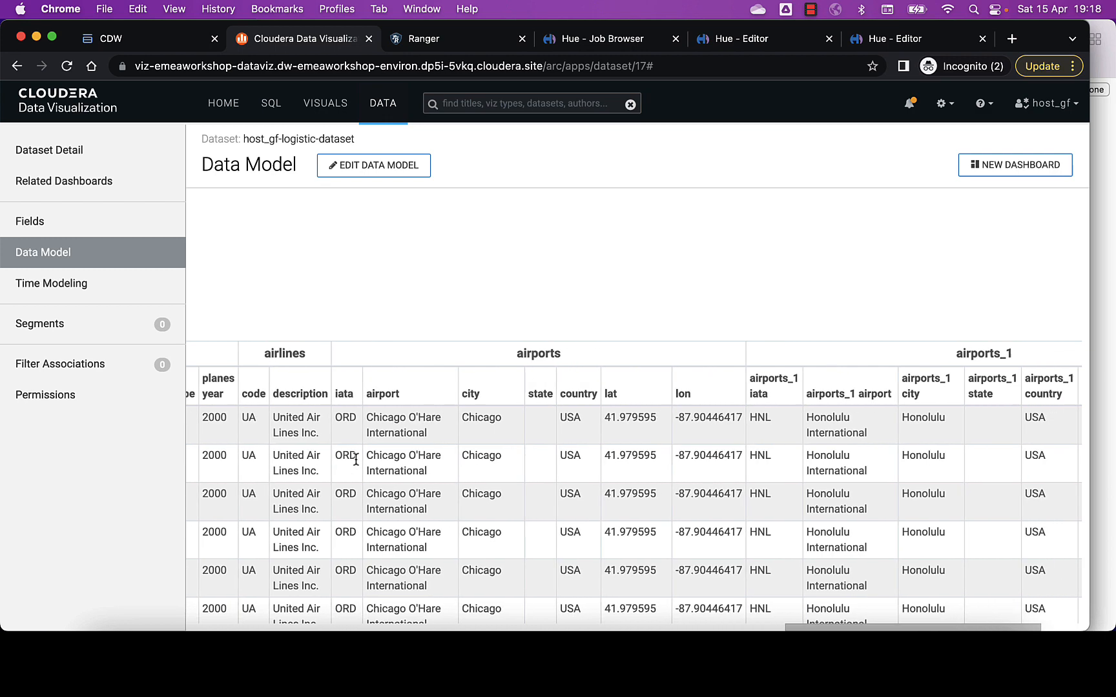
scroll(356, 460, right, 1)
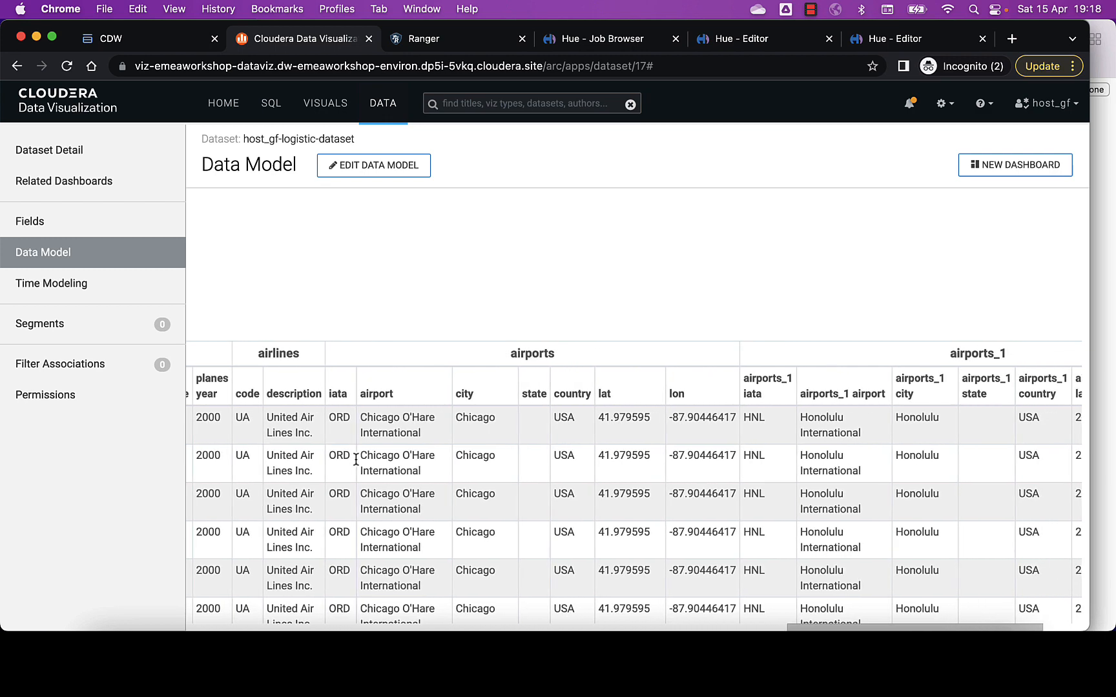
scroll(355, 460, right, 2)
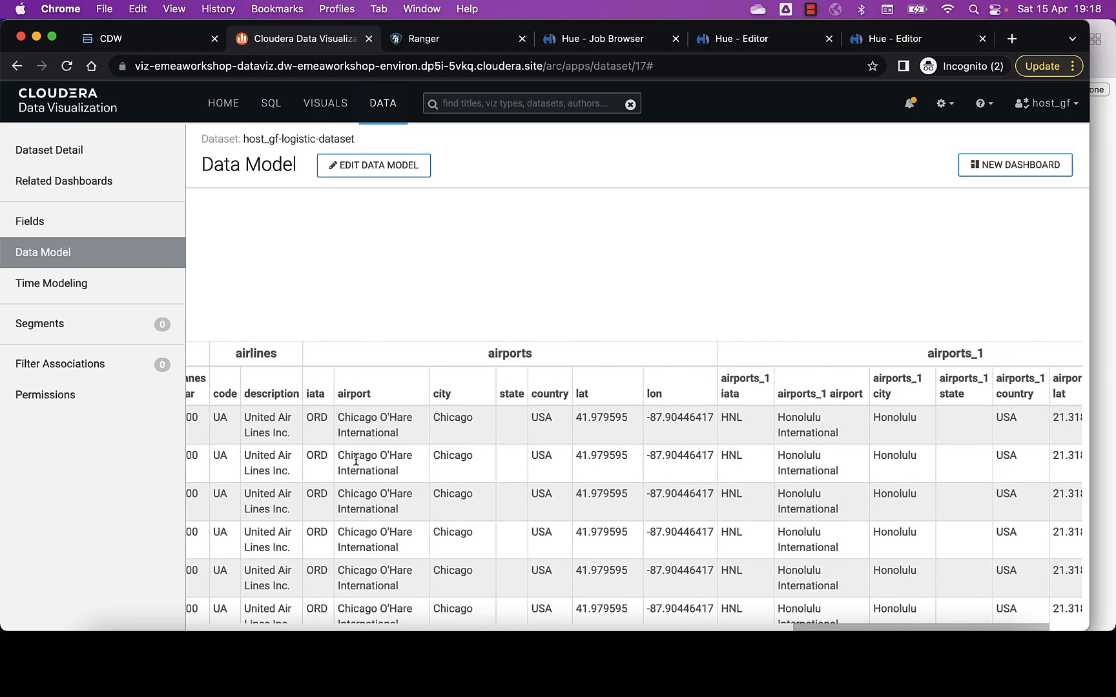
scroll(356, 460, right, 4)
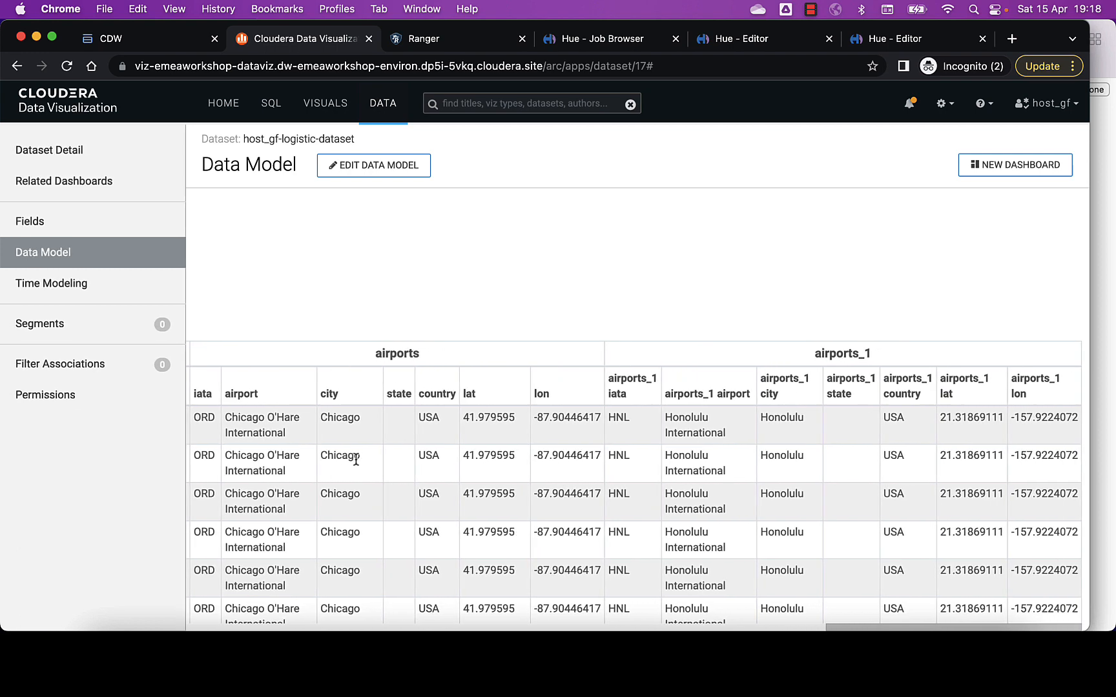
scroll(572, 438, left, 20)
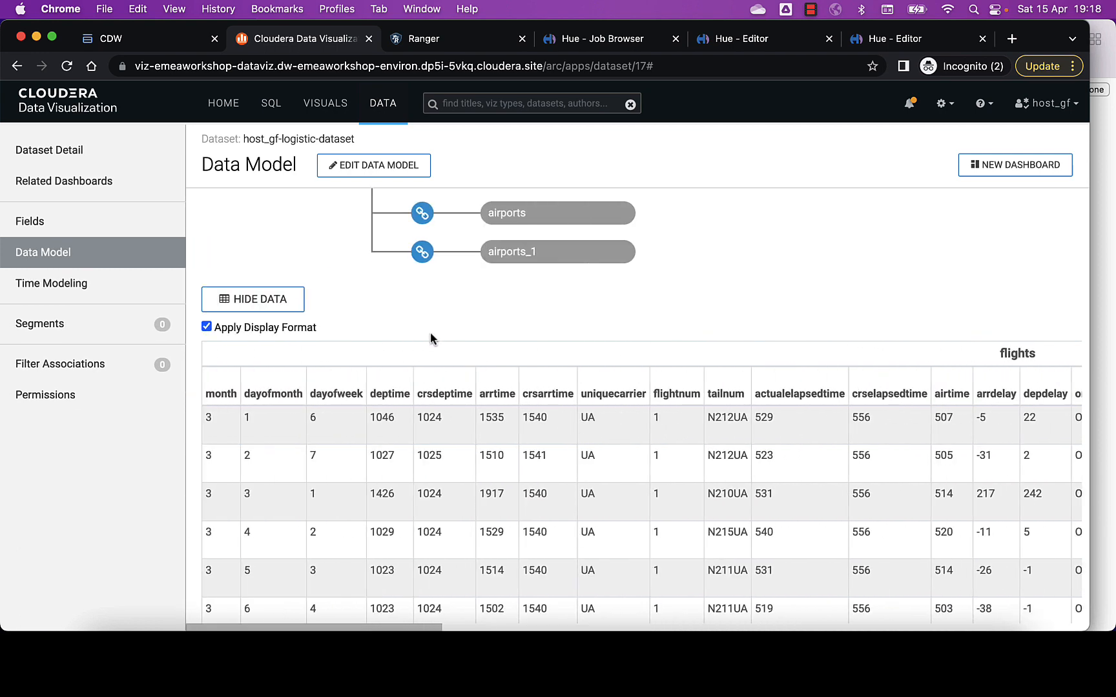
scroll(431, 337, up, 4)
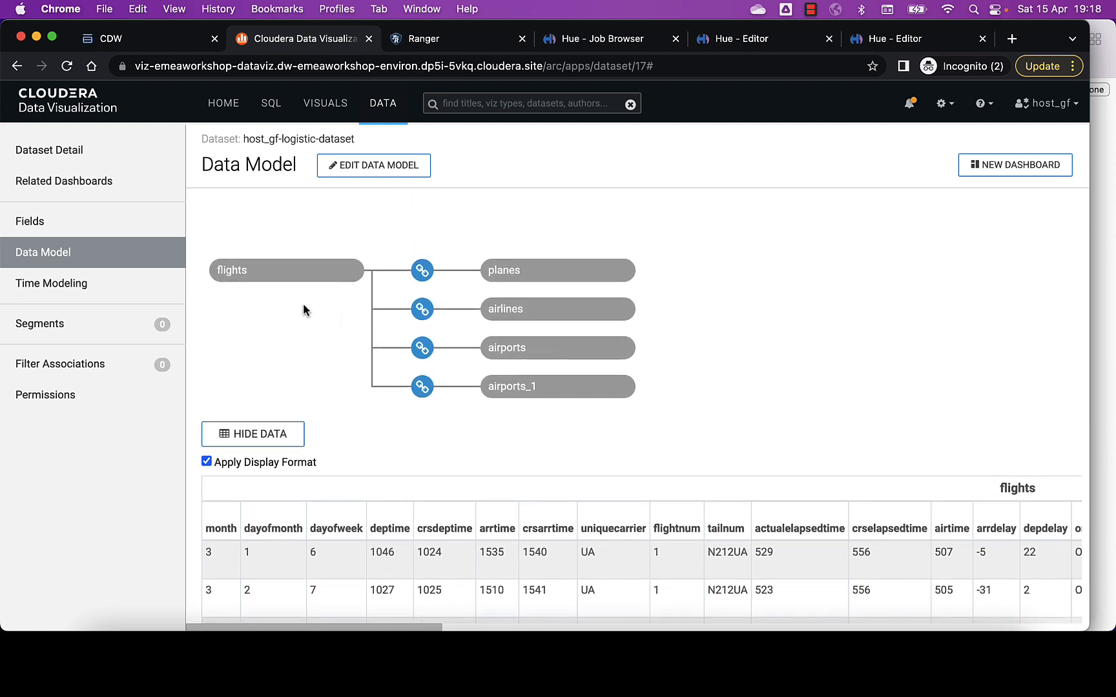
Open the dataset's fields, and switch to the GitHub README in Safari to read which columns must change from measures to dimensions
click(140, 225)
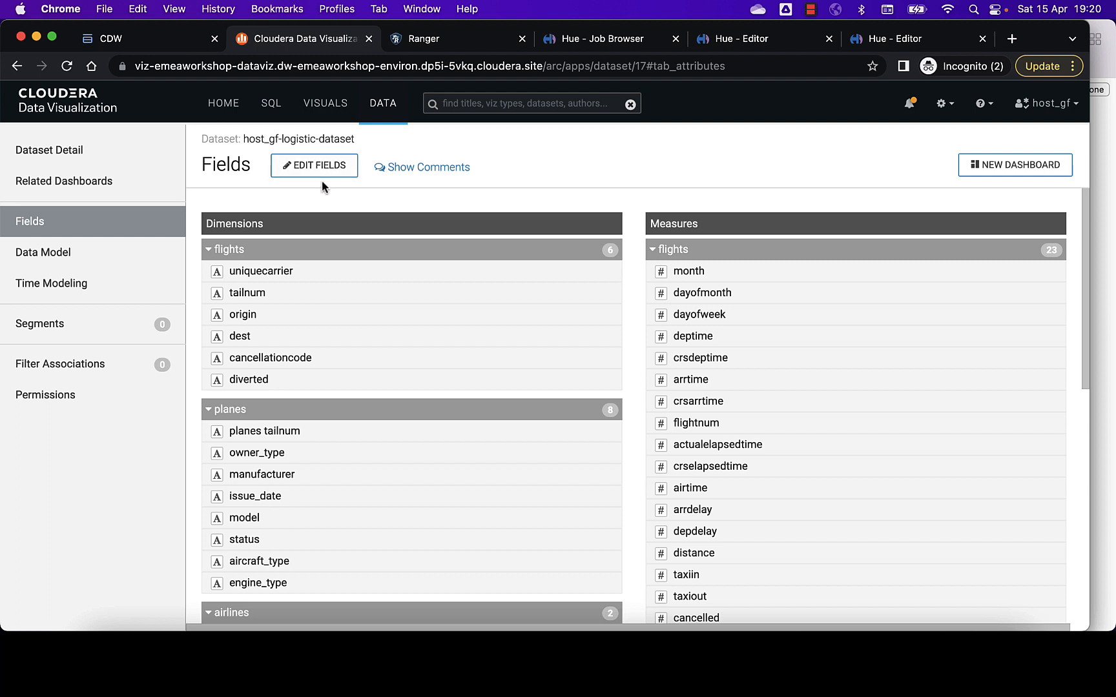
key(super+Tab)
key(super+Tab)
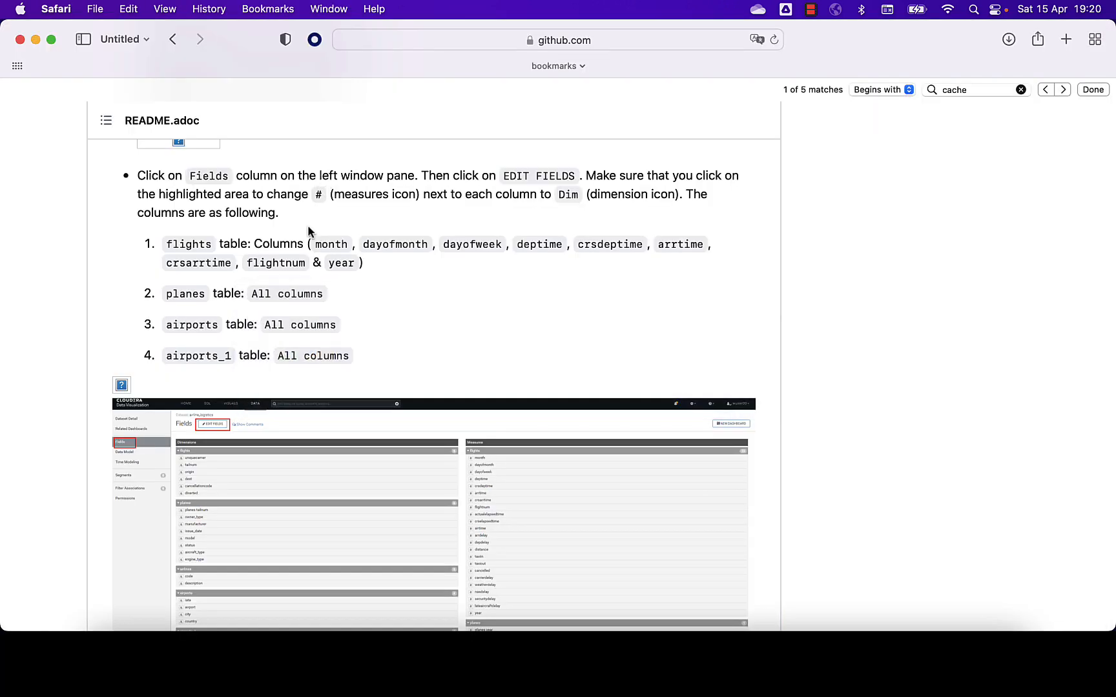
scroll(296, 260, up, 1)
scroll(295, 261, down, 1)
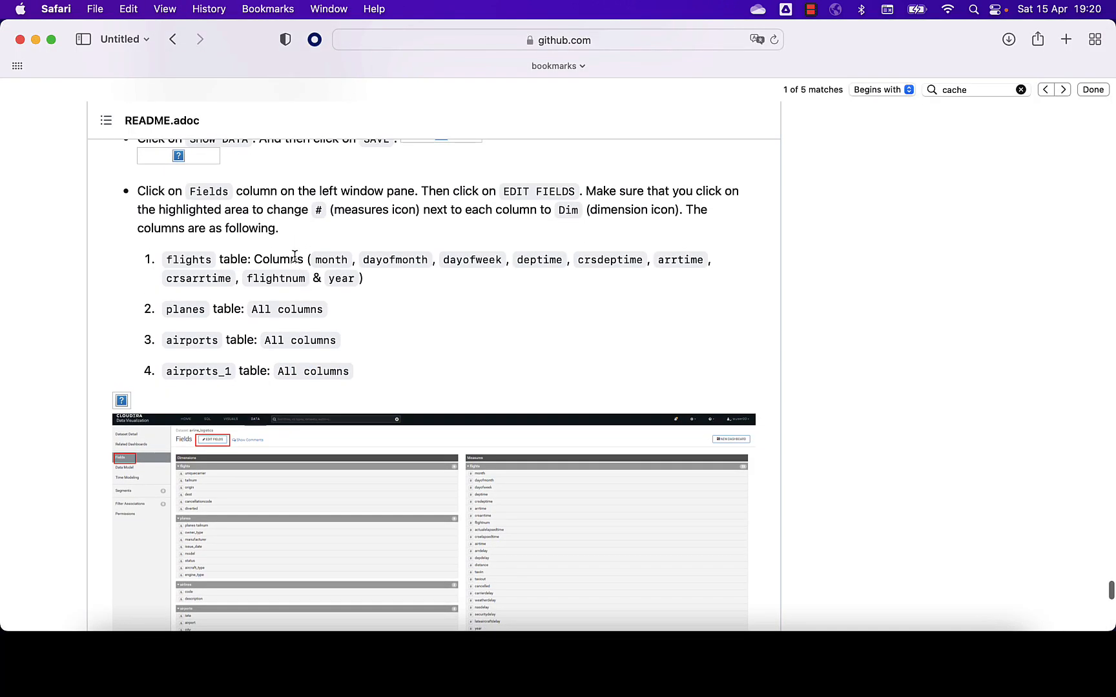
scroll(294, 258, up, 5)
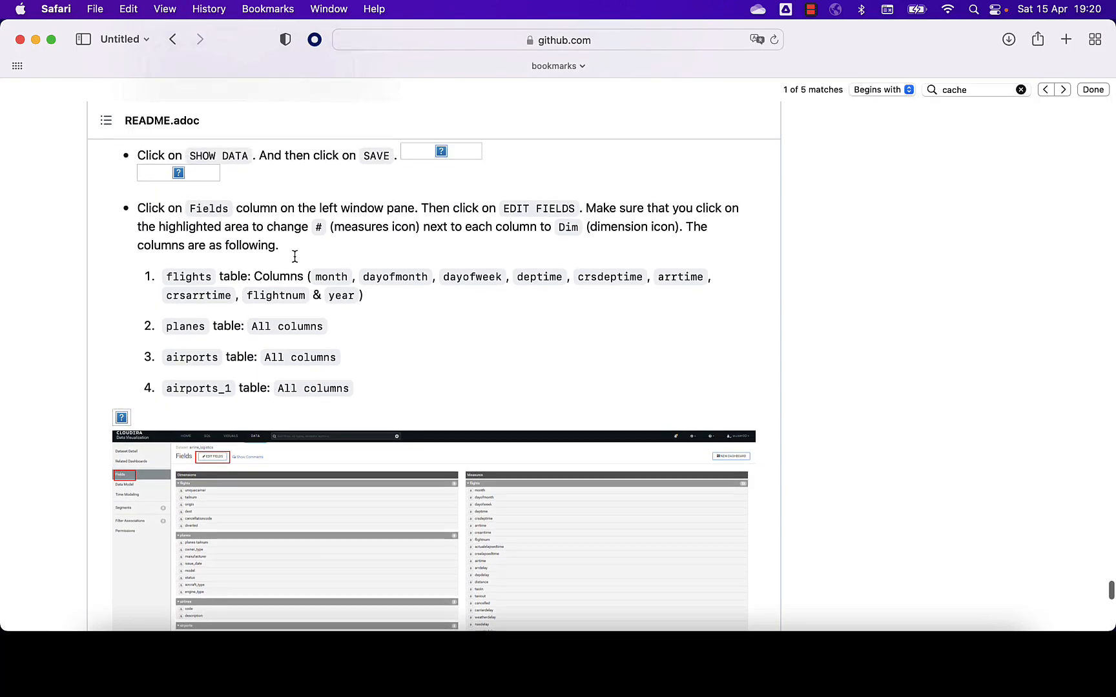
Switch back to the dataset in Chrome, start editing its fields, and change flights' month, dayofmonth and dayofweek from measures to dimensions
scroll(294, 258, down, 5)
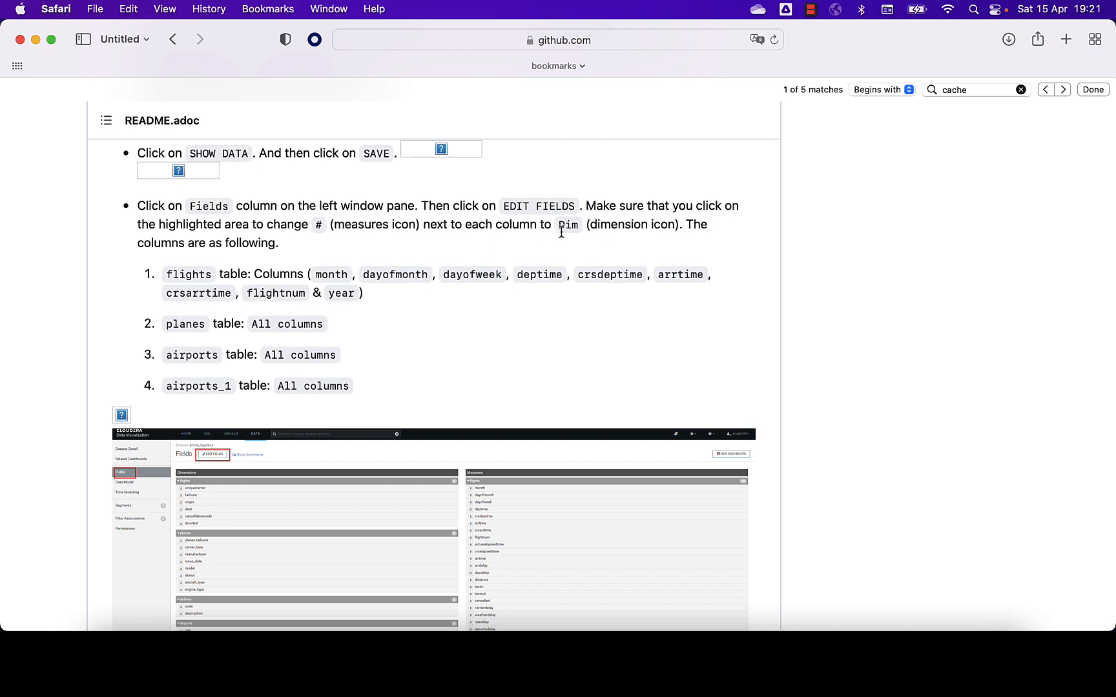
key(super+Tab)
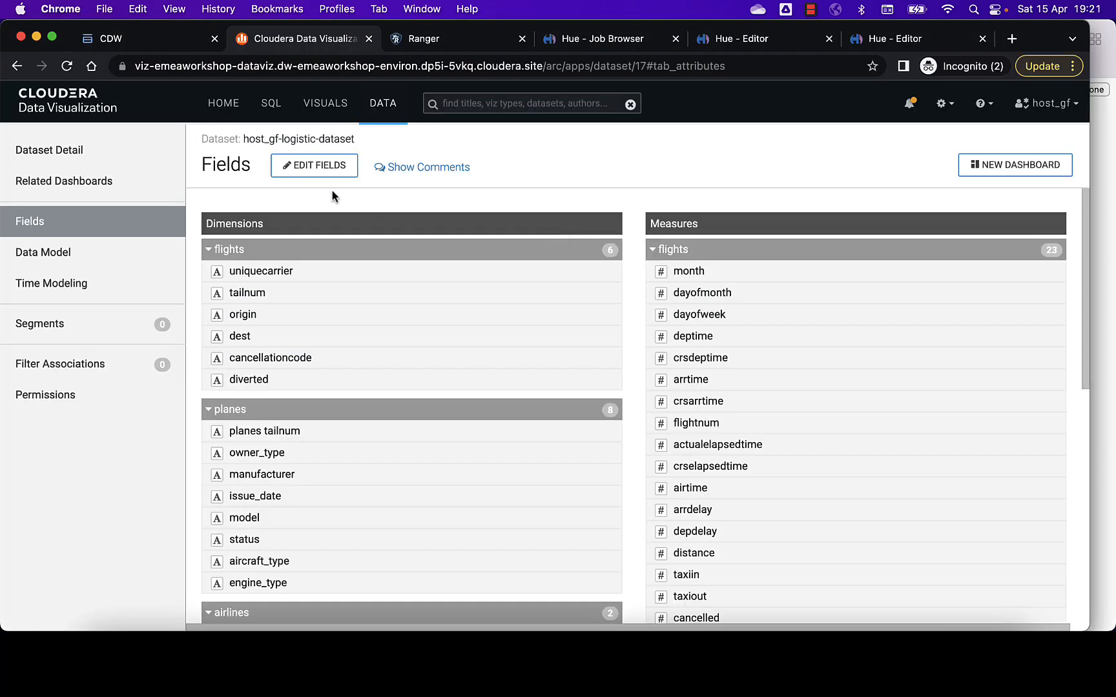
click(322, 170)
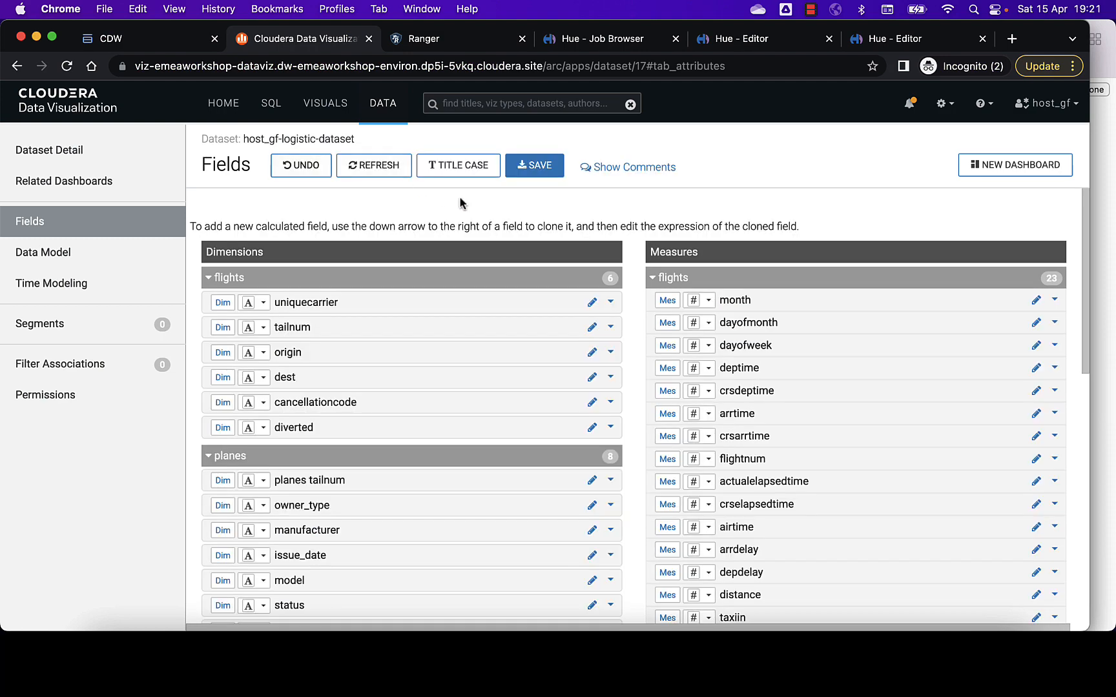
key(super+Tab)
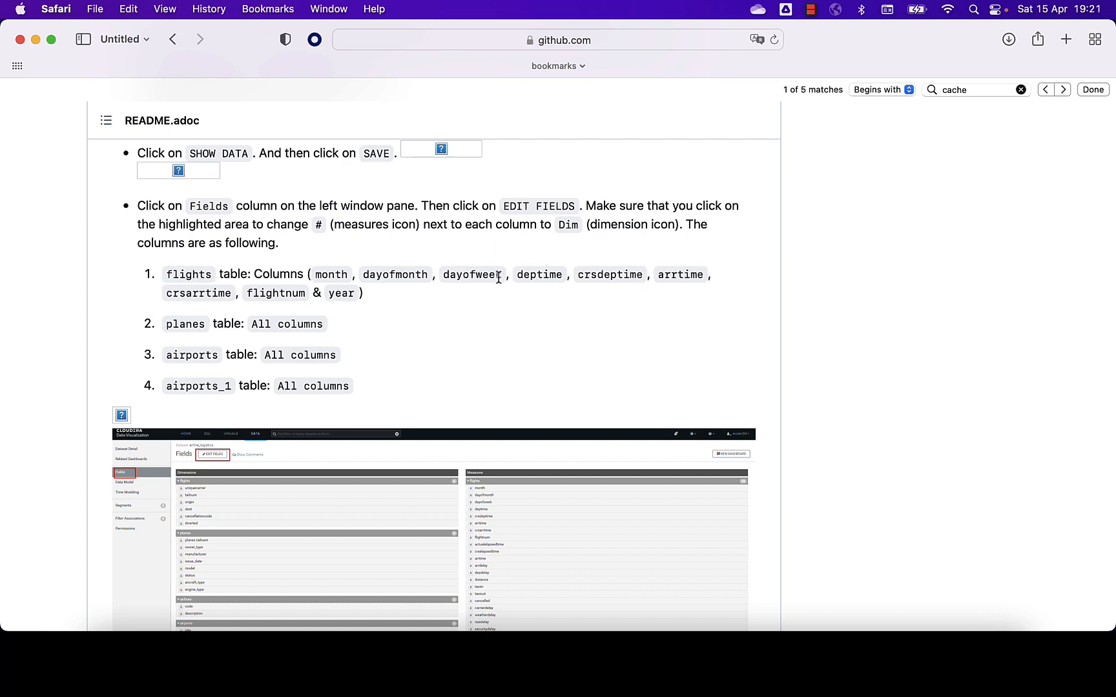
key(super+Tab)
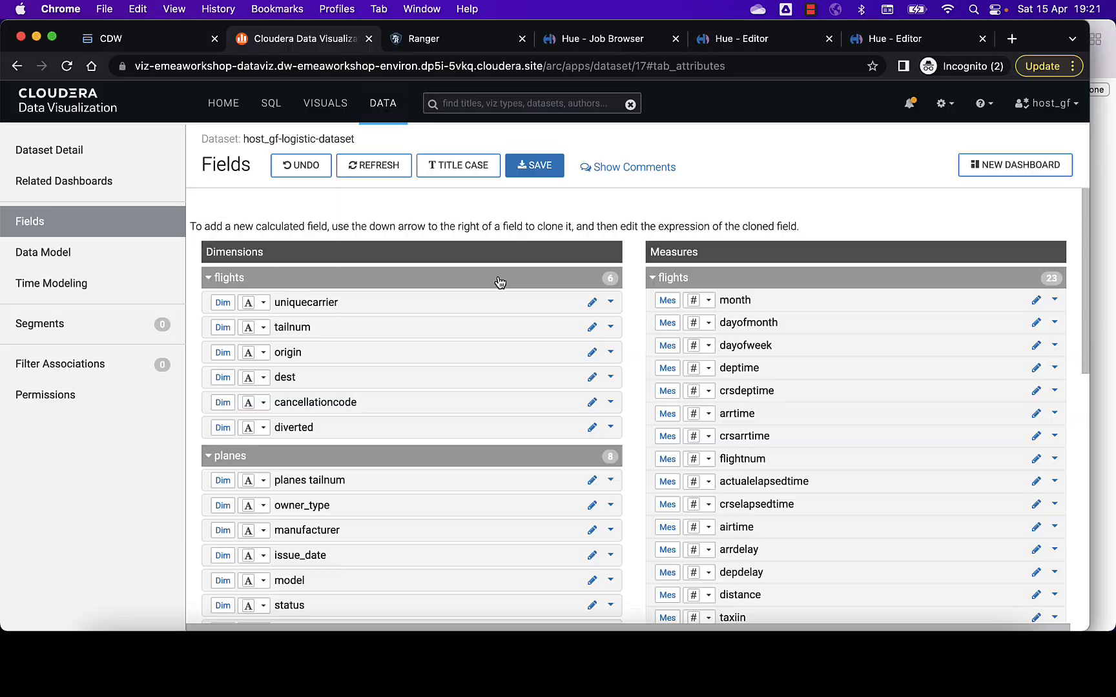
click(668, 301)
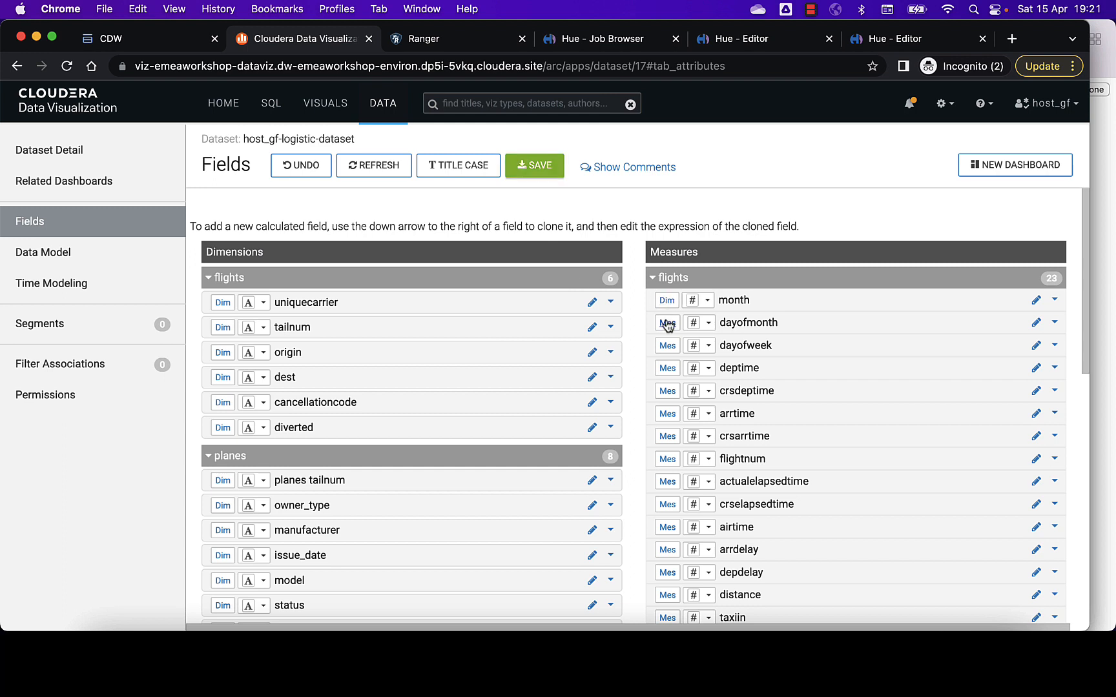
click(667, 323)
click(667, 347)
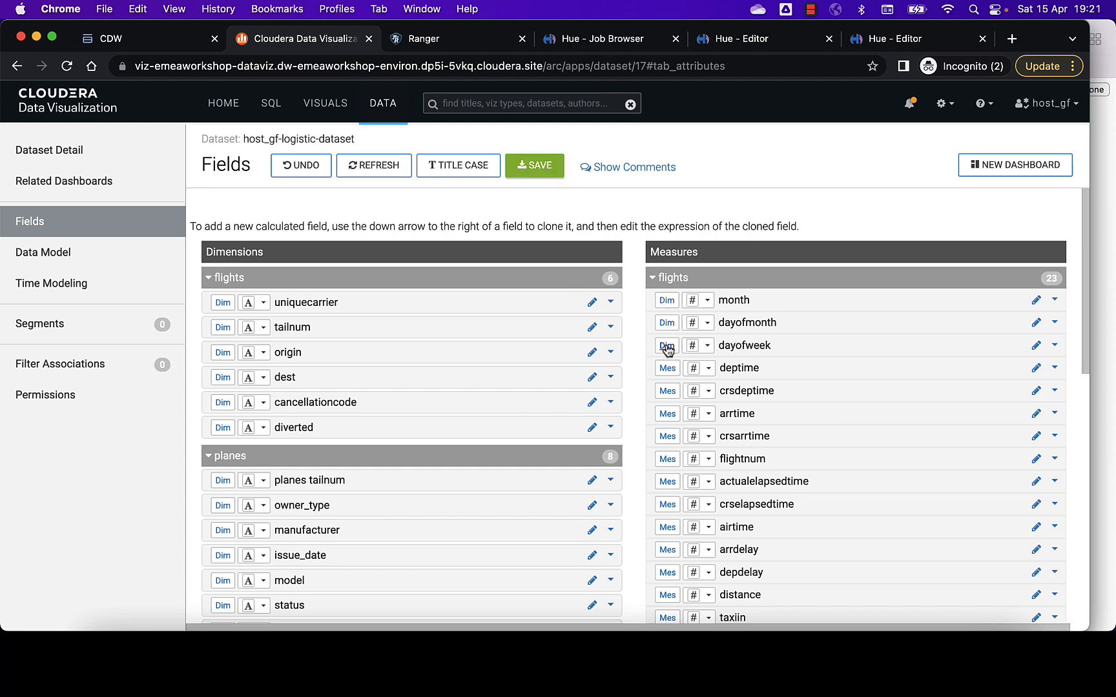
Check the column list in the Safari README and change flights' deptime, crsdeptime, arrtime and crsarrtime to dimensions in Chrome
key(super+Tab)
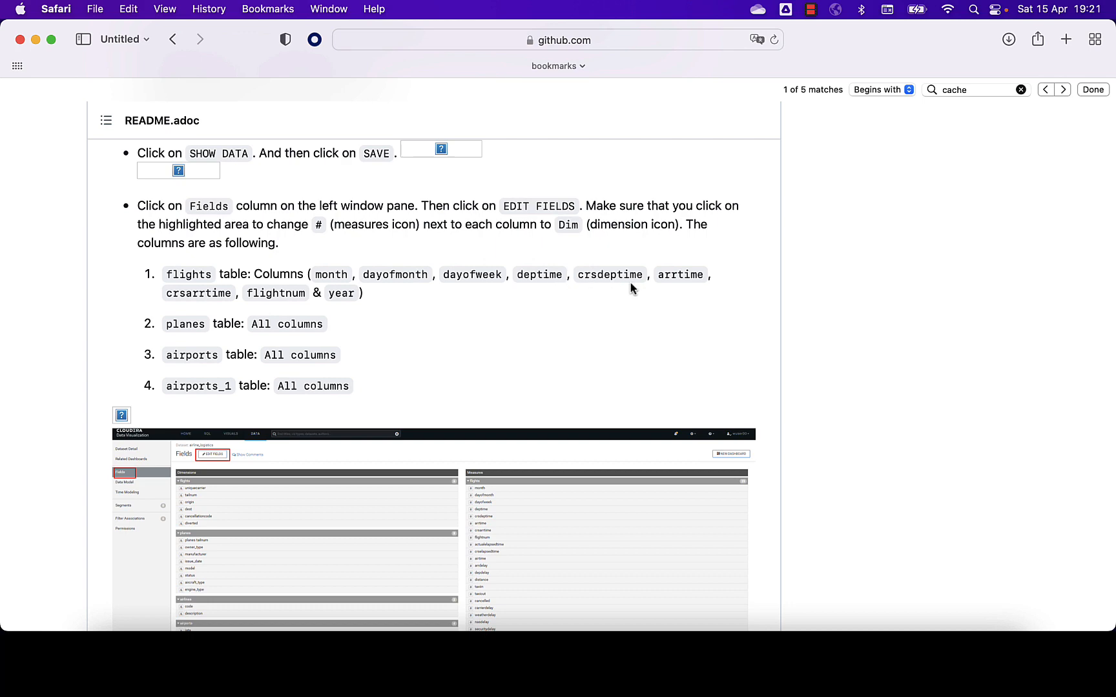
key(super+Tab)
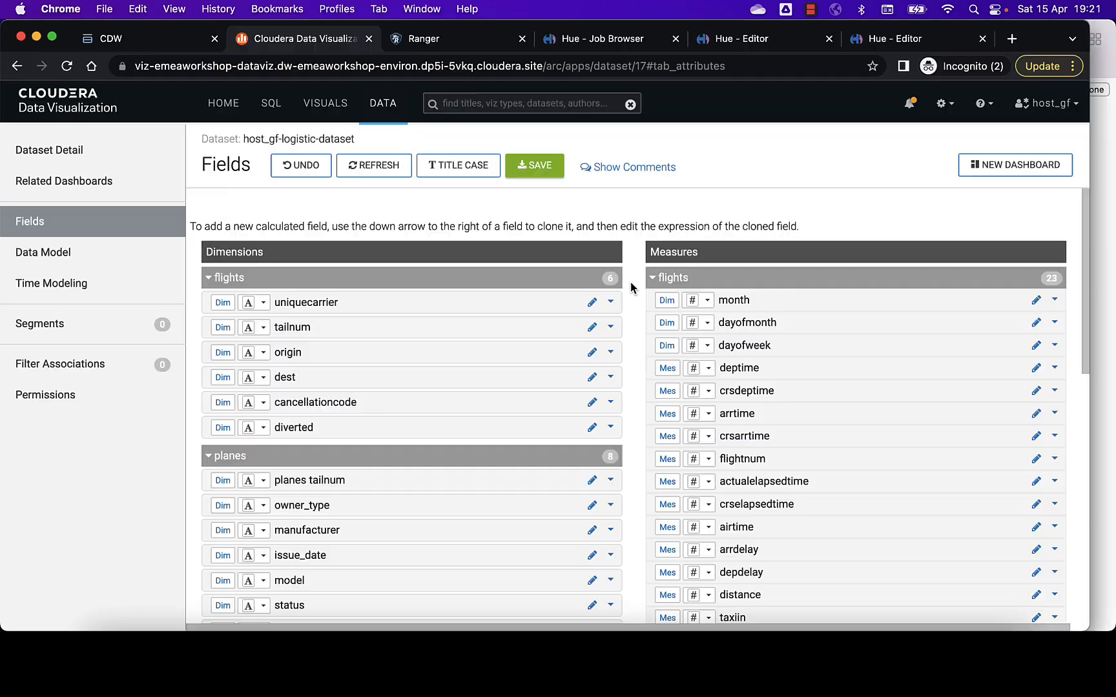
click(663, 368)
click(668, 390)
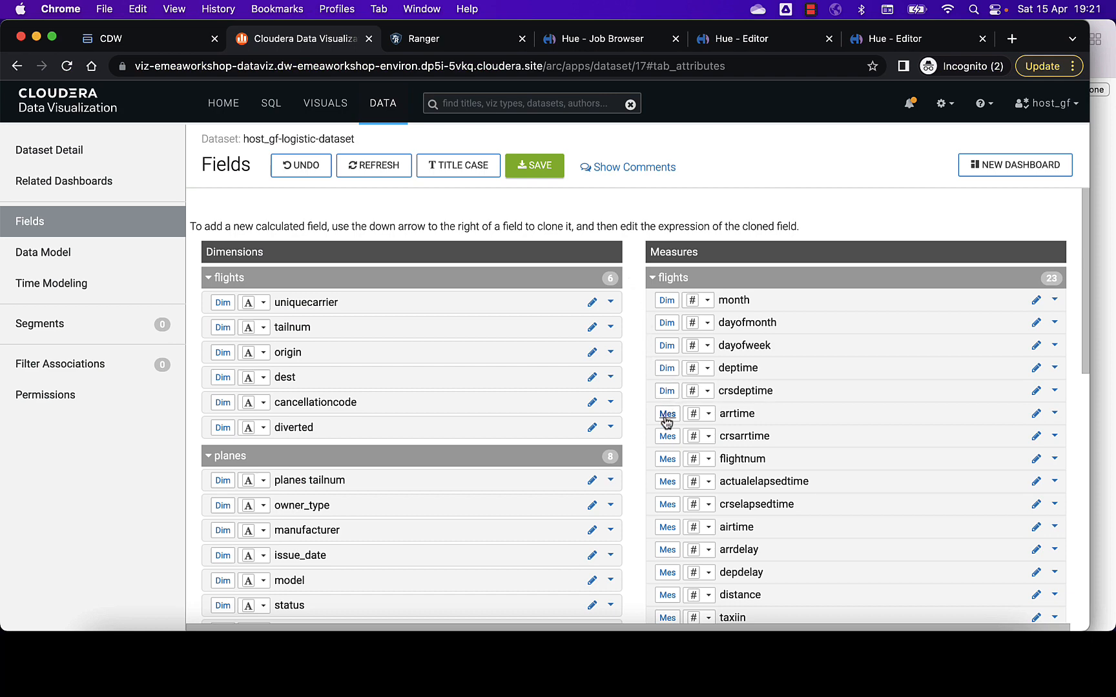
click(667, 416)
click(665, 436)
Change the flights table's flightnum and year from measures to dimensions, checking them against the README in Safari
key(super+Tab)
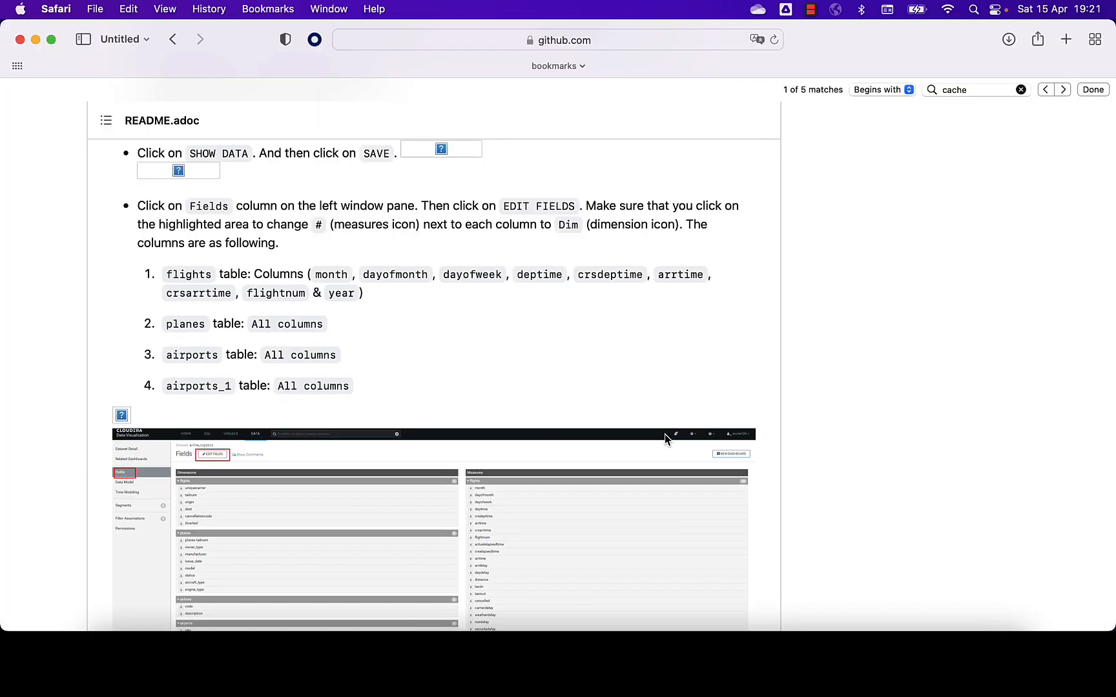
scroll(536, 333, down, 2)
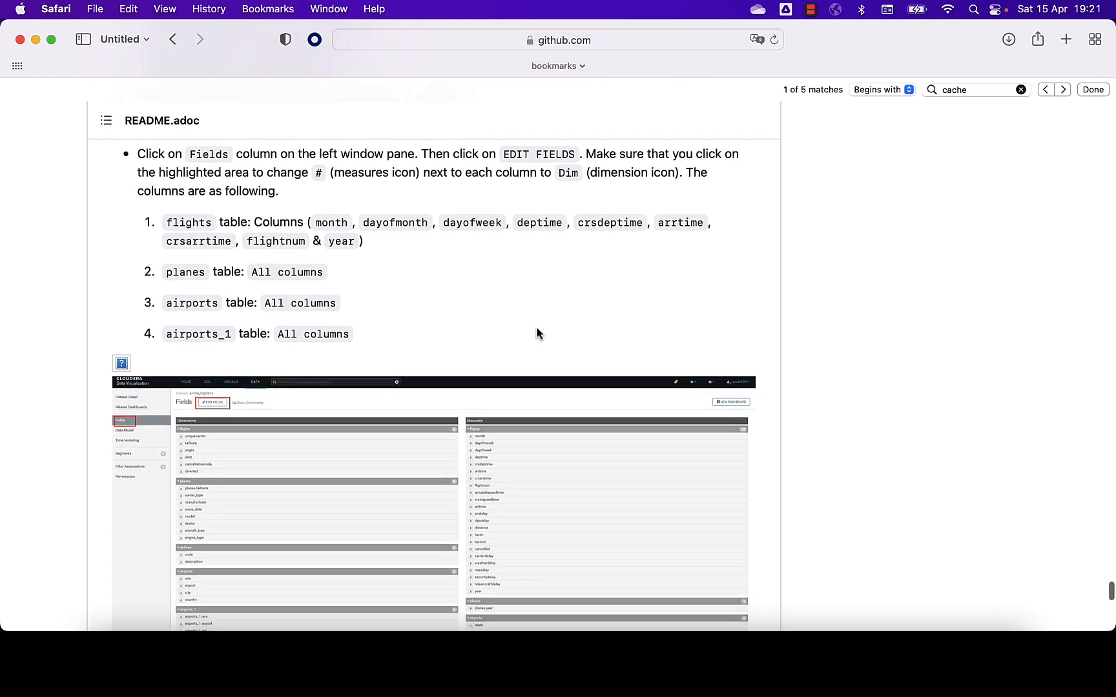
key(super+Tab)
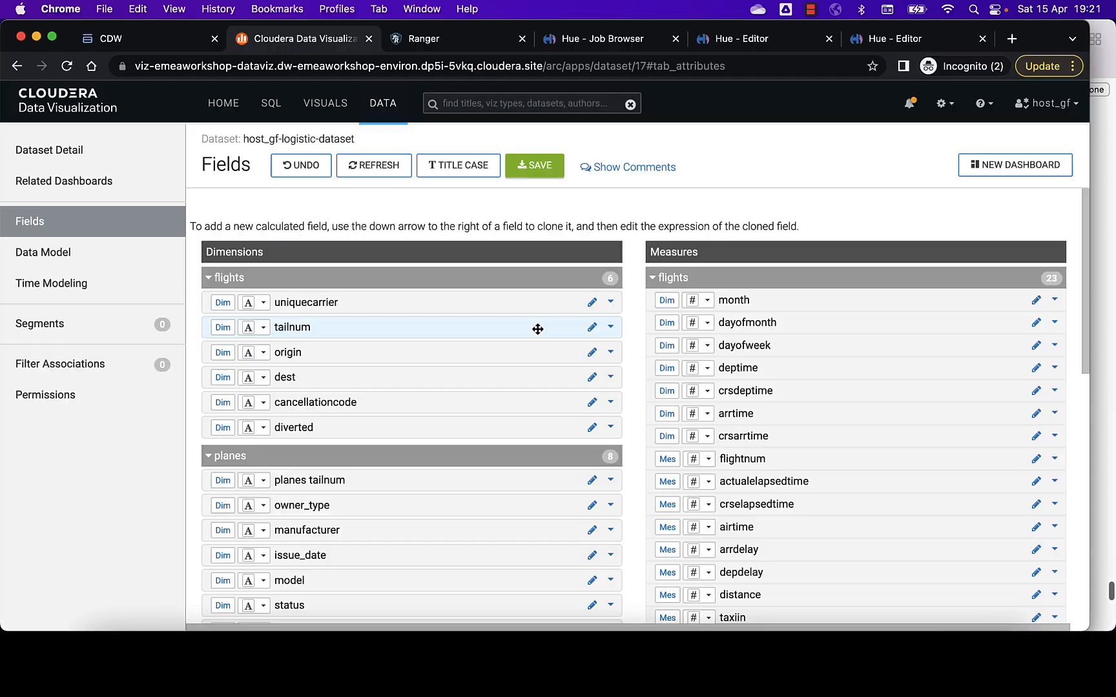
click(669, 458)
scroll(674, 517, down, 2)
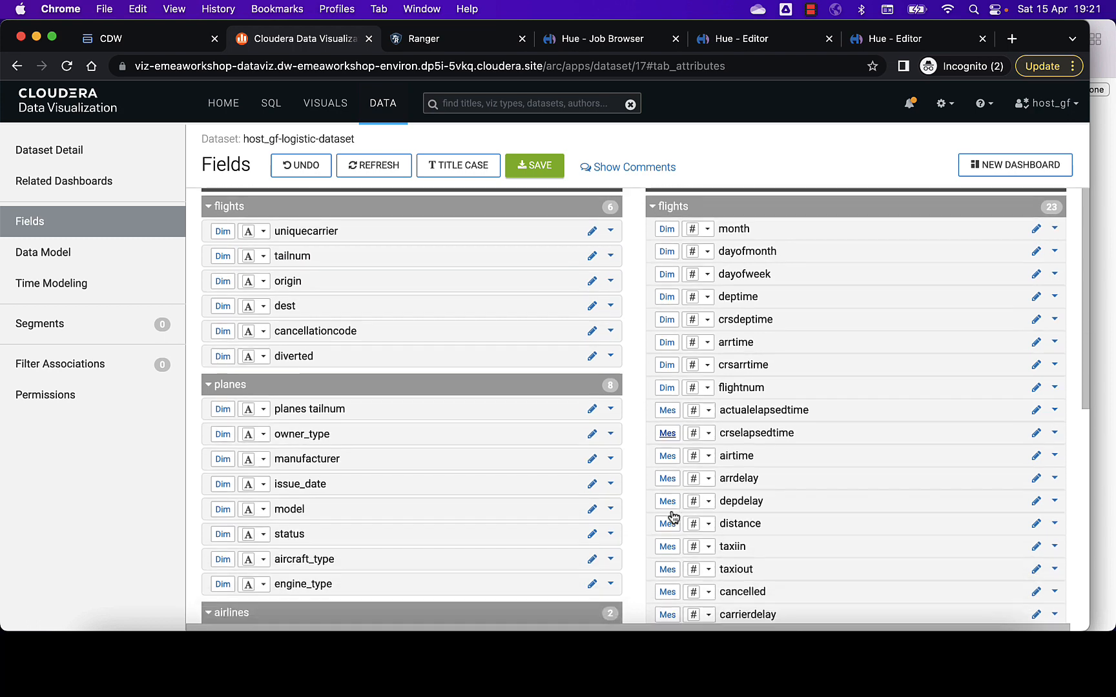
scroll(674, 516, down, 5)
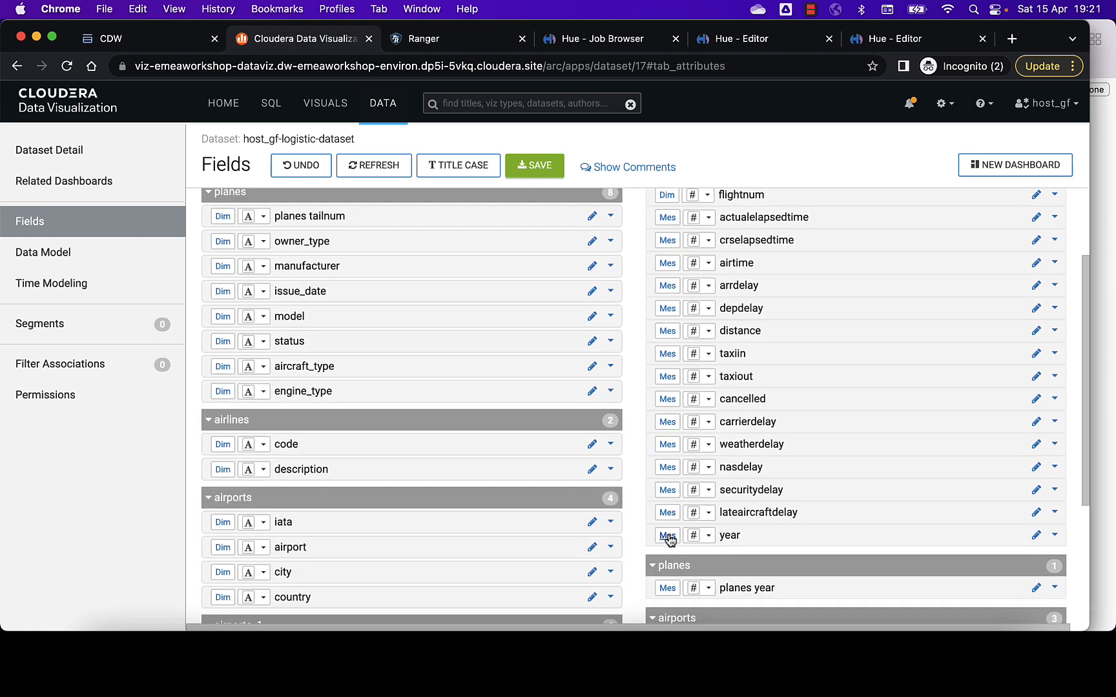
key(super+Tab)
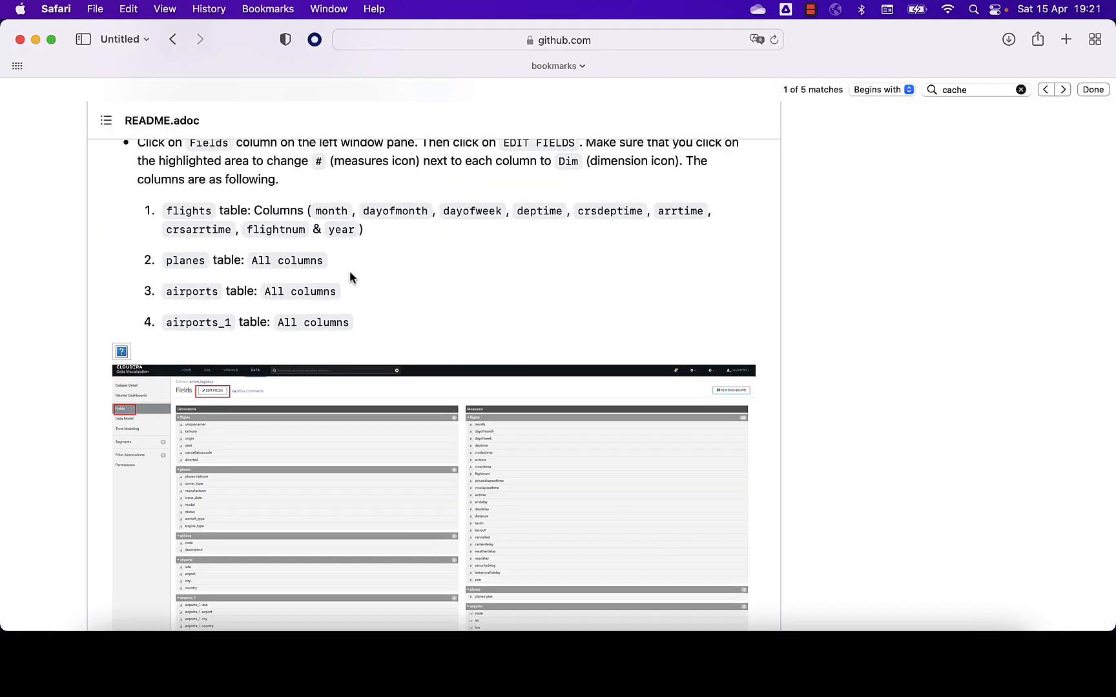
key(super+Tab)
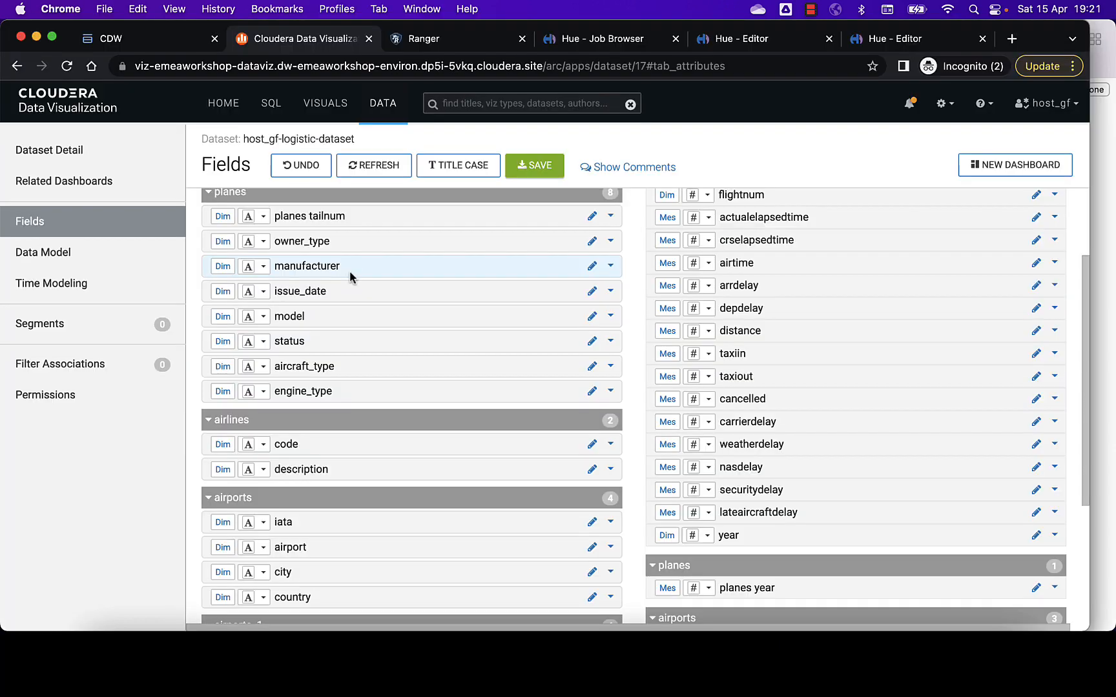
Change planes year and the state, lat and lon measures of both airports and airports_1 to dimensions
scroll(669, 431, down, 5)
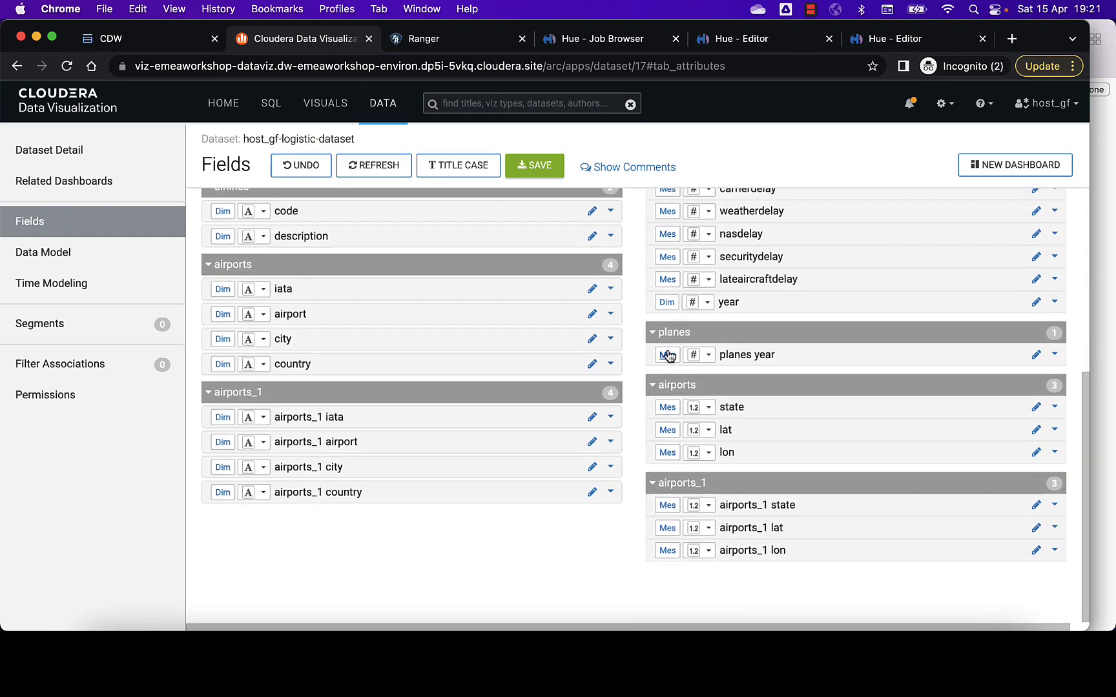
click(667, 354)
click(667, 408)
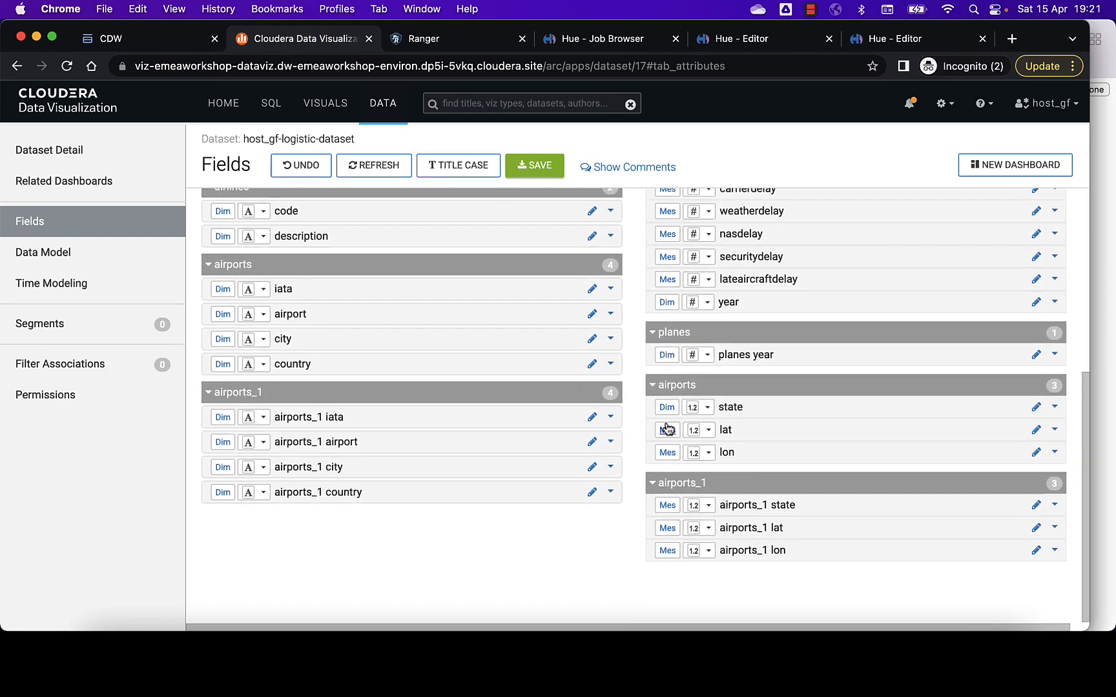
click(667, 430)
click(667, 453)
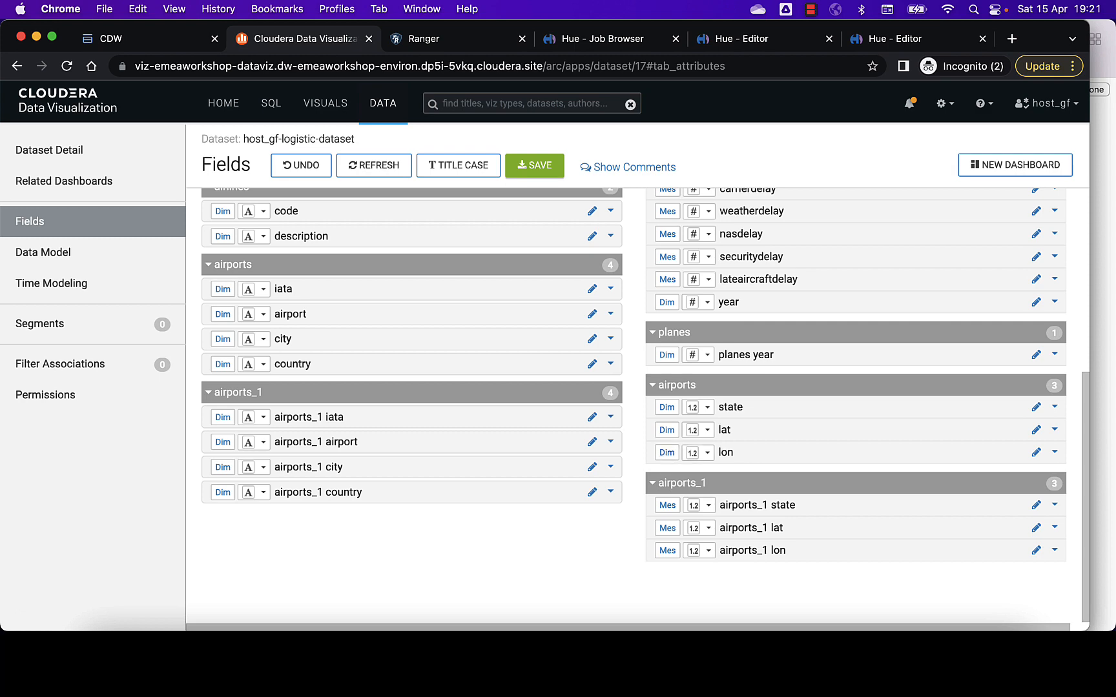
click(667, 505)
click(667, 528)
click(668, 551)
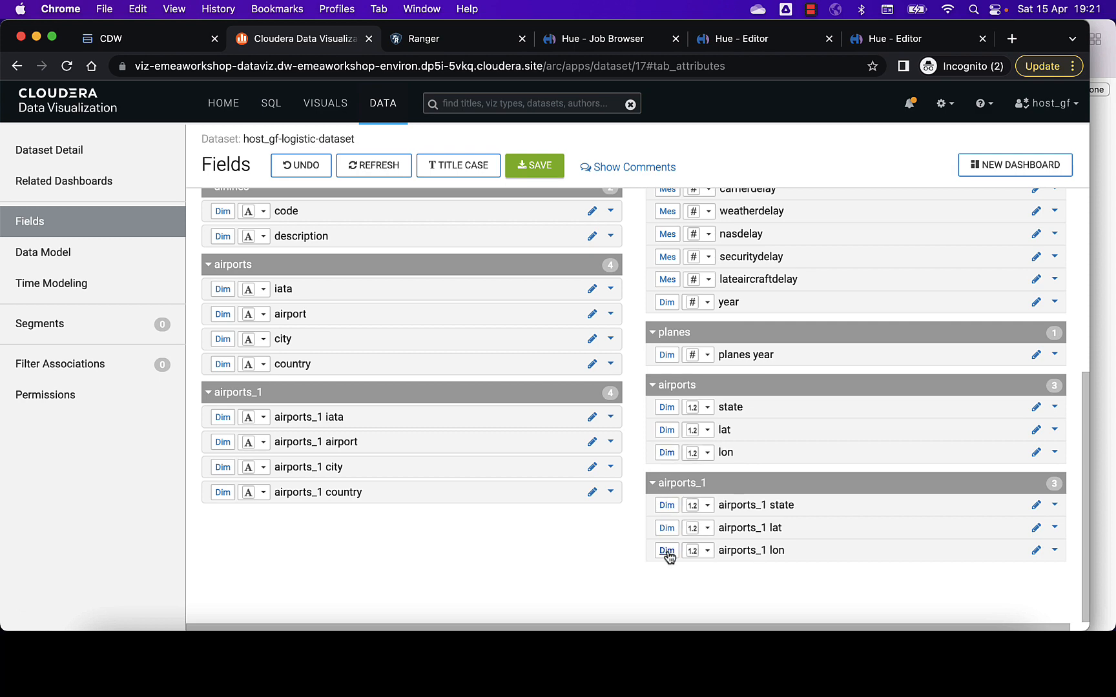
Check the README's column list in Safari once more and save the dataset's field changes in Chrome
key(super+Tab)
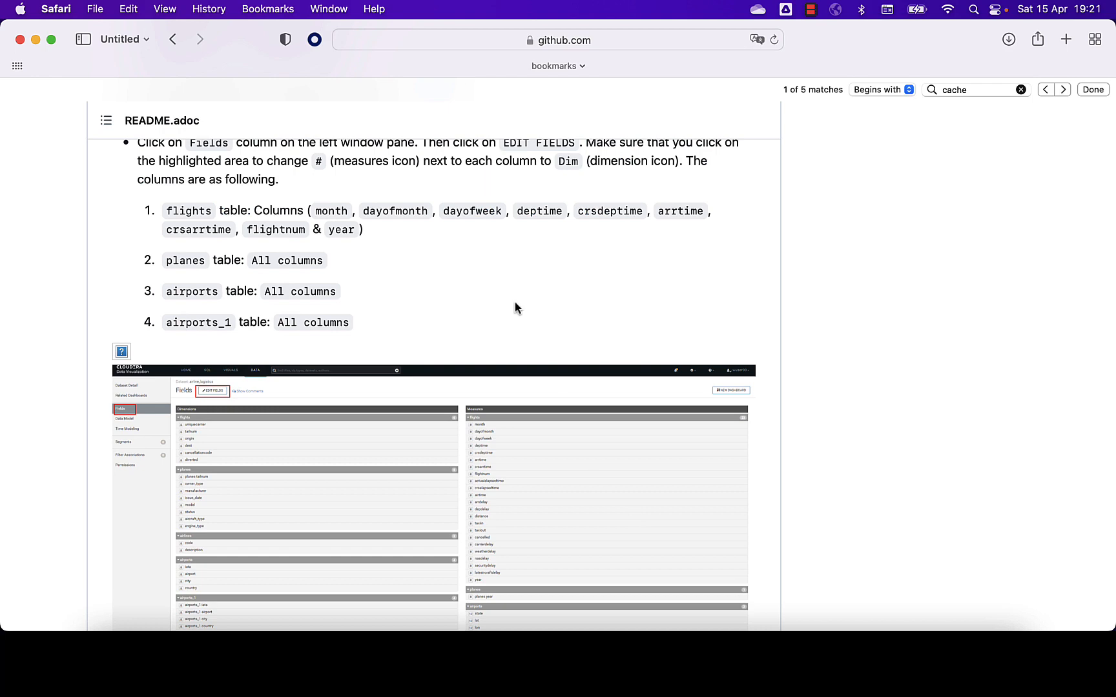
key(super+Tab)
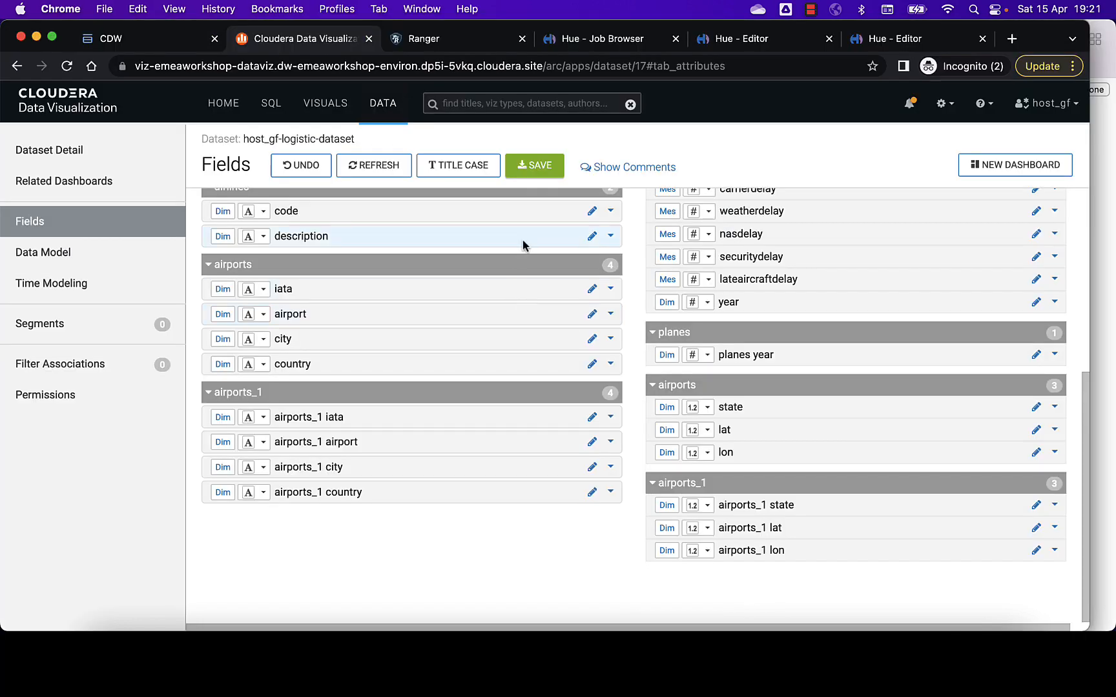
click(533, 166)
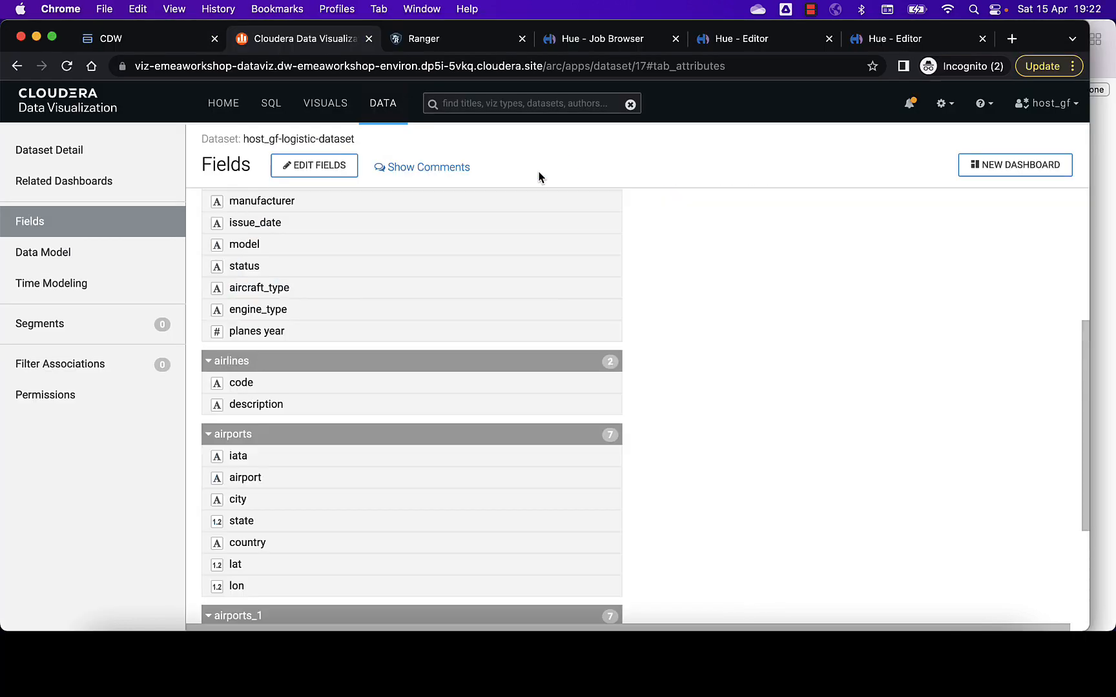
Review the dataset's dimensions and measures, and read the README's instructions in Safari on title case, Depdelay and the Route field
scroll(680, 301, up, 8)
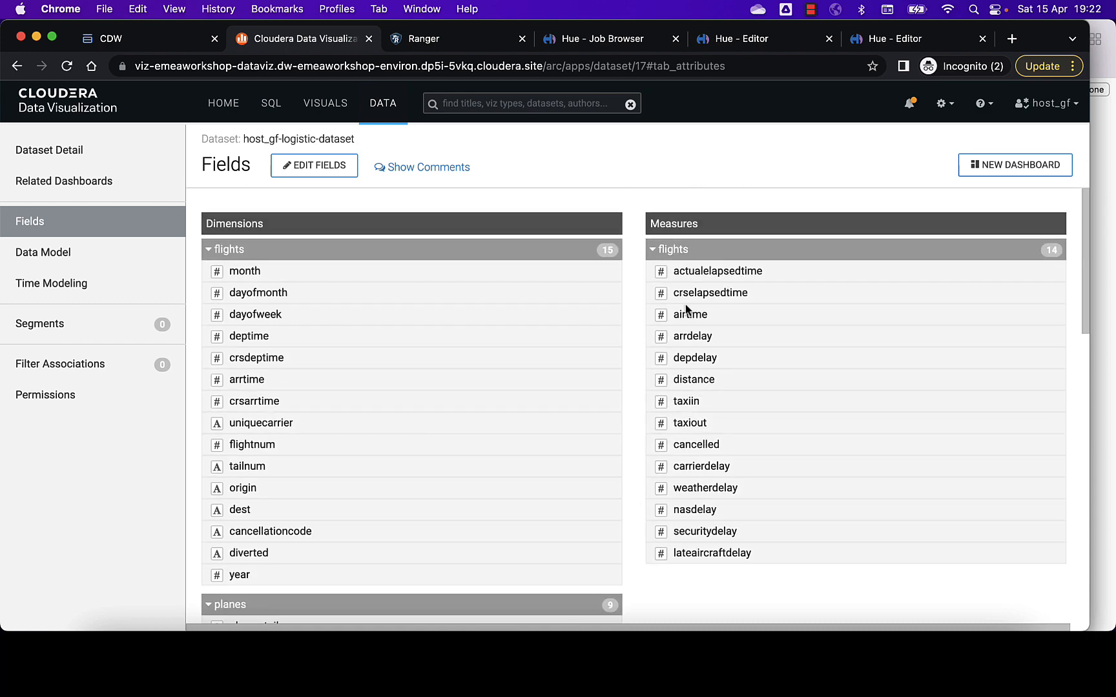
scroll(687, 308, down, 1)
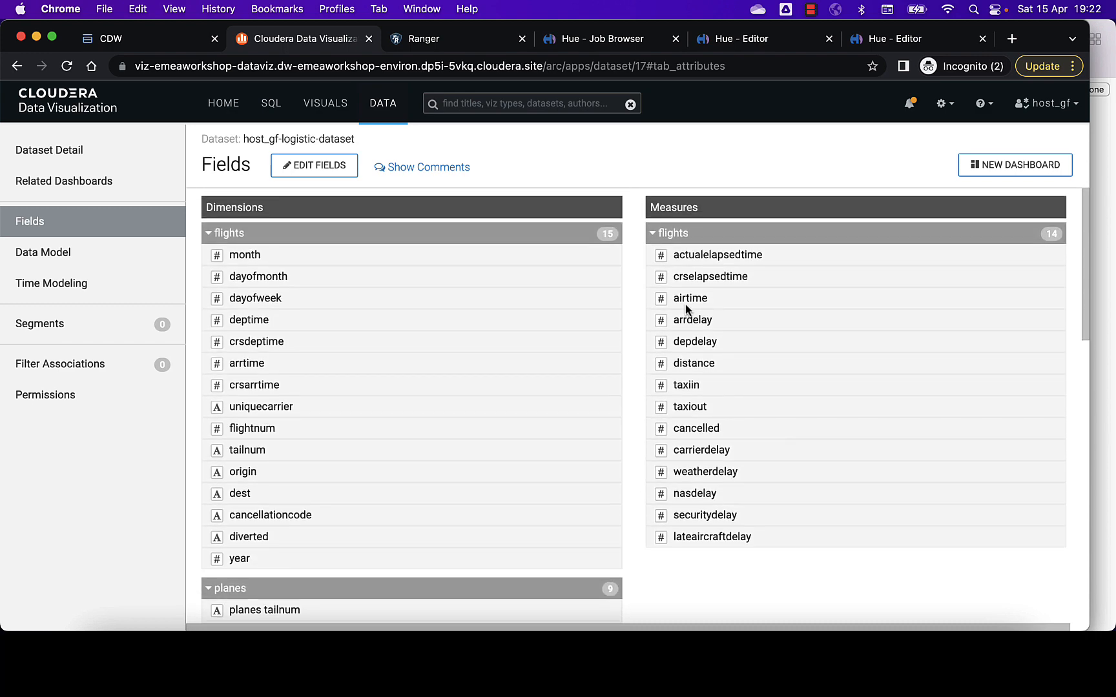
scroll(686, 304, down, 1)
scroll(685, 304, up, 1)
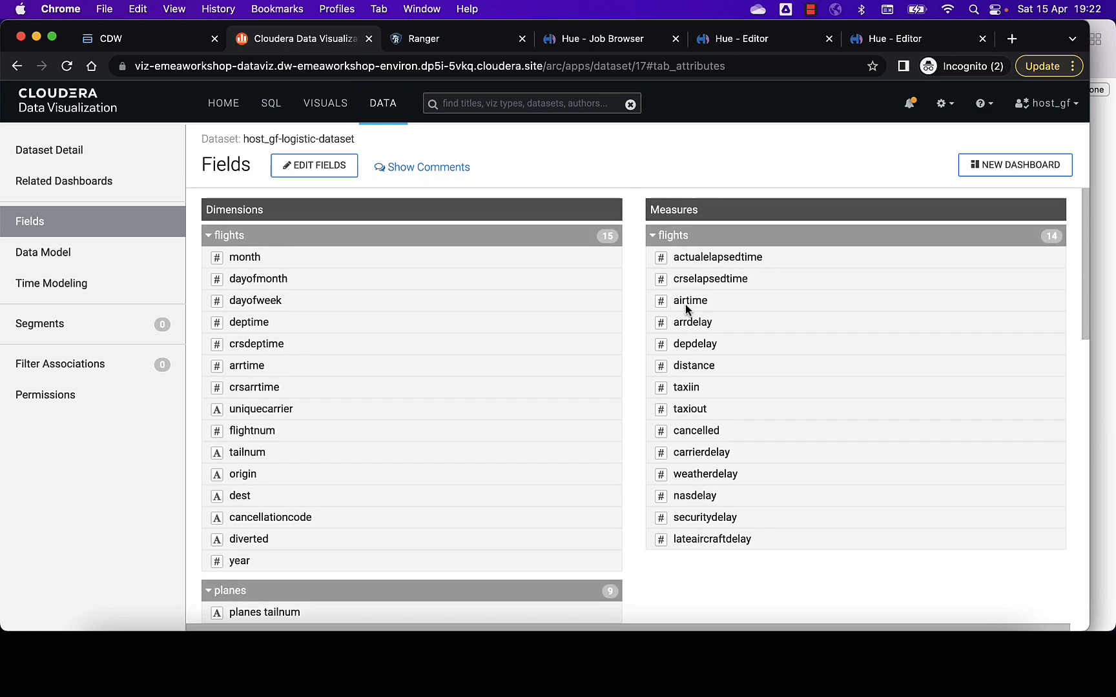
key(super+Tab)
scroll(524, 313, down, 10)
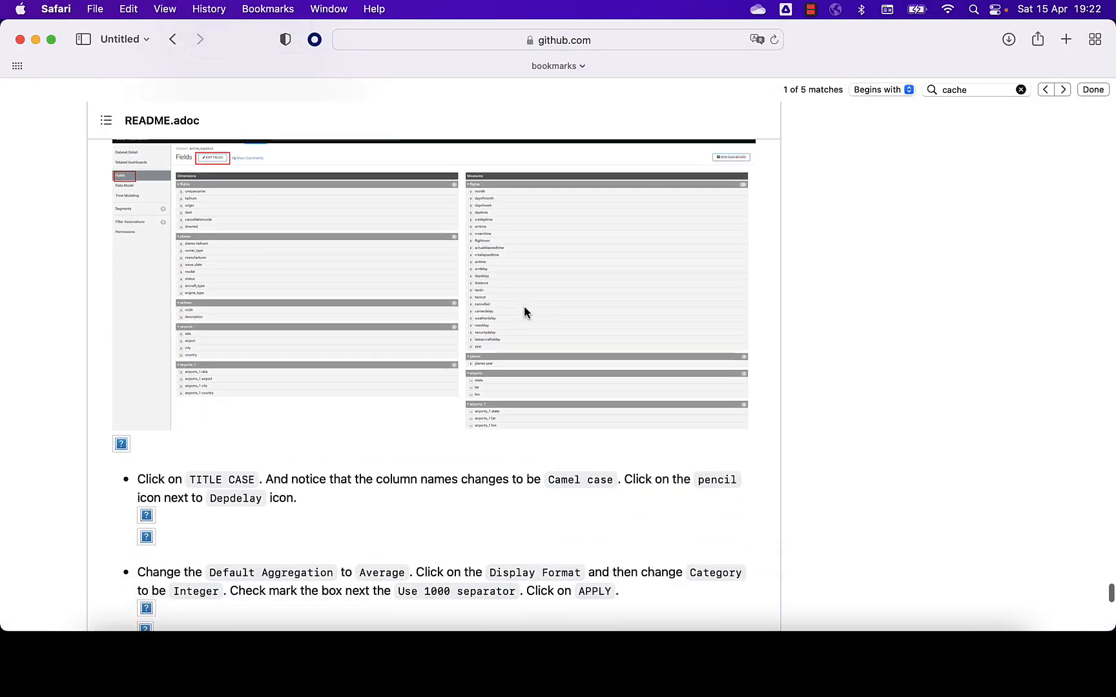
scroll(525, 312, down, 5)
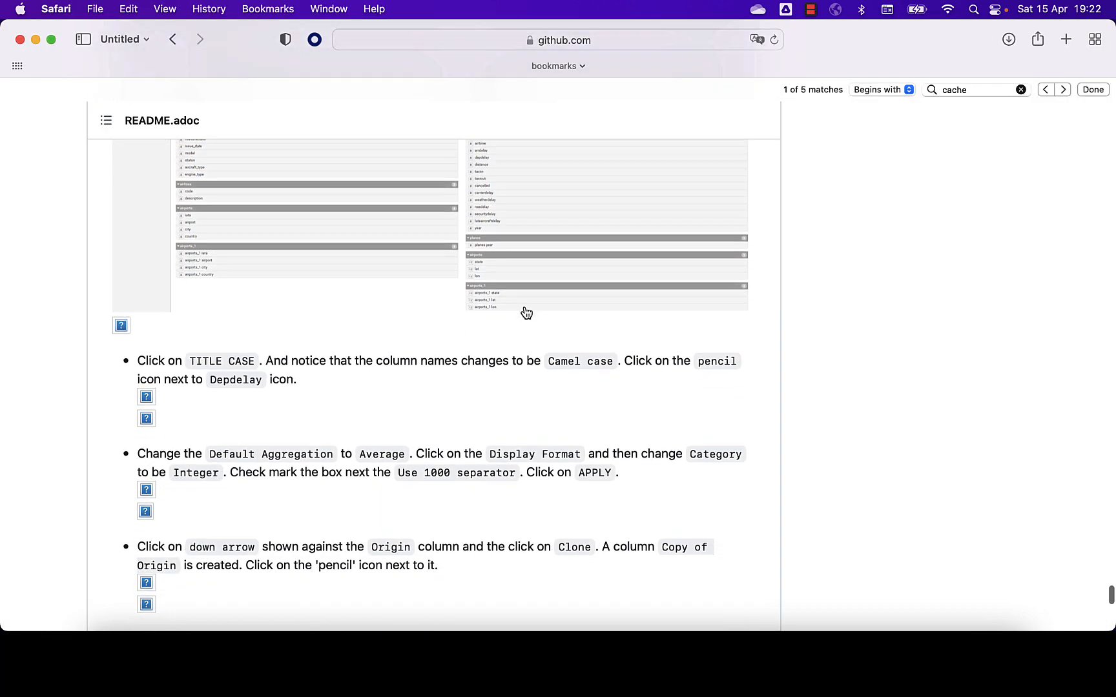
scroll(526, 314, down, 1)
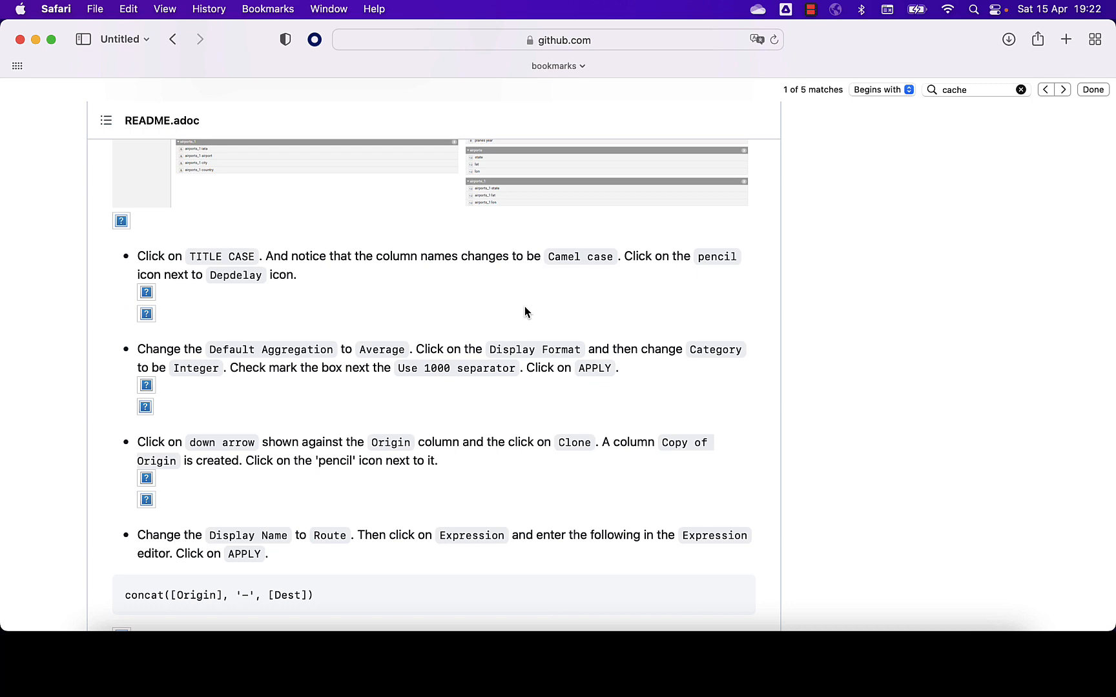
scroll(525, 313, up, 10)
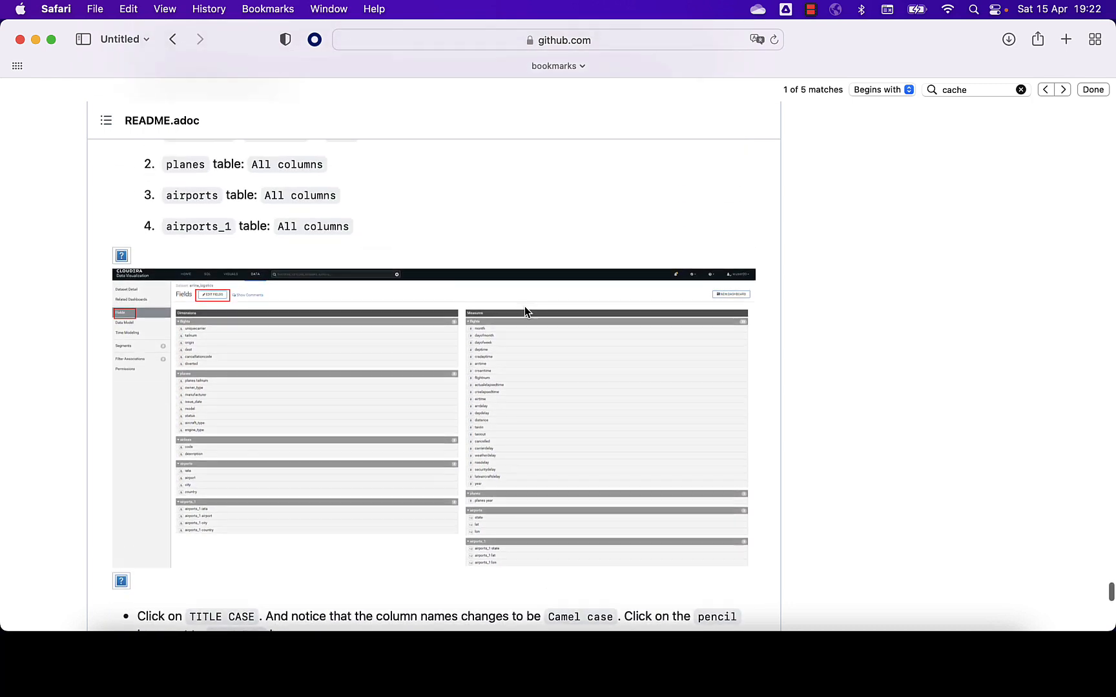
scroll(527, 313, down, 10)
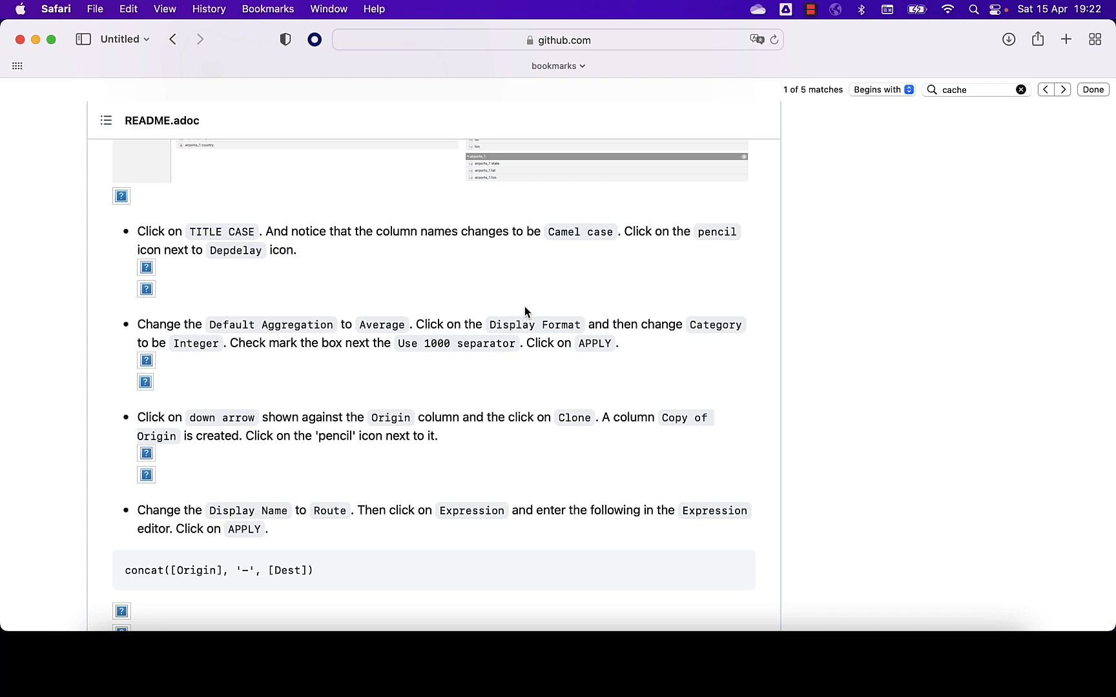
Switch to Chrome and convert the dataset's field names to title case
key(super+Tab)
key(super+Tab)
scroll(524, 306, down, 2)
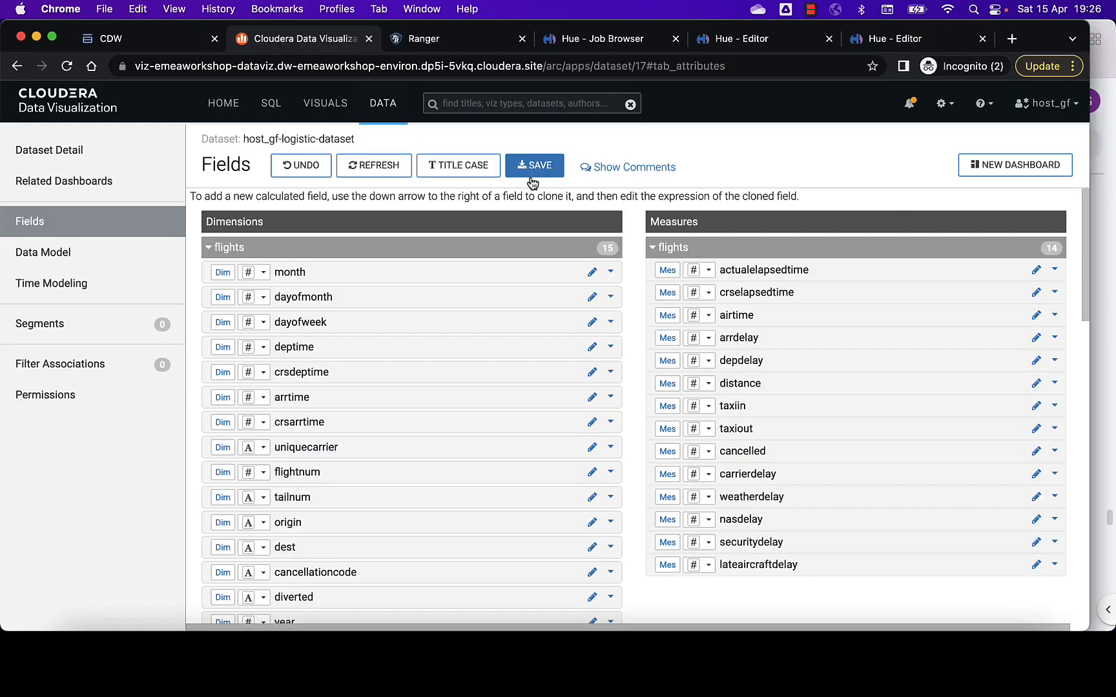
click(479, 173)
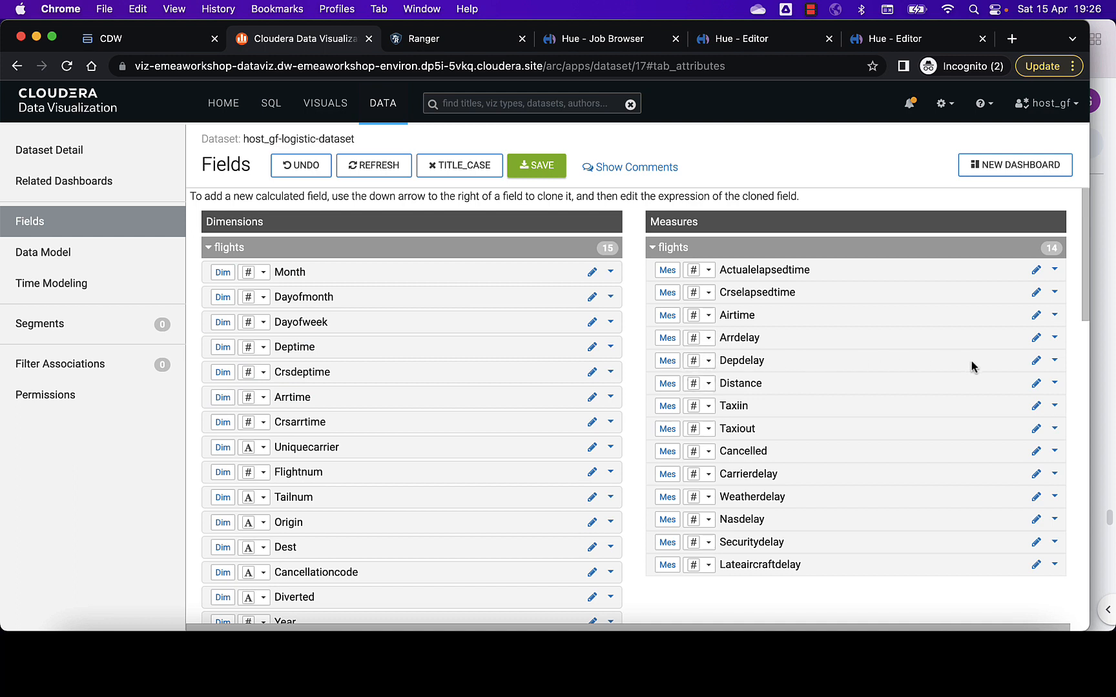
Rename the Depdelay measure to "Dep delay" with Average as its default aggregation, and save the dataset's field changes
click(1037, 362)
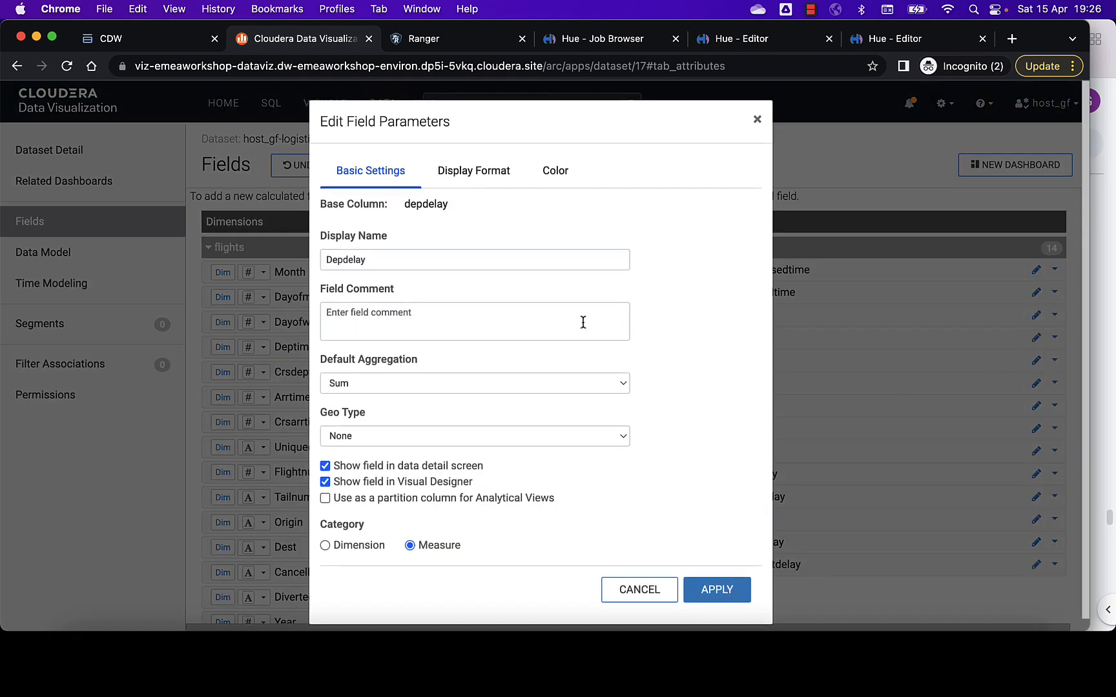
click(344, 260)
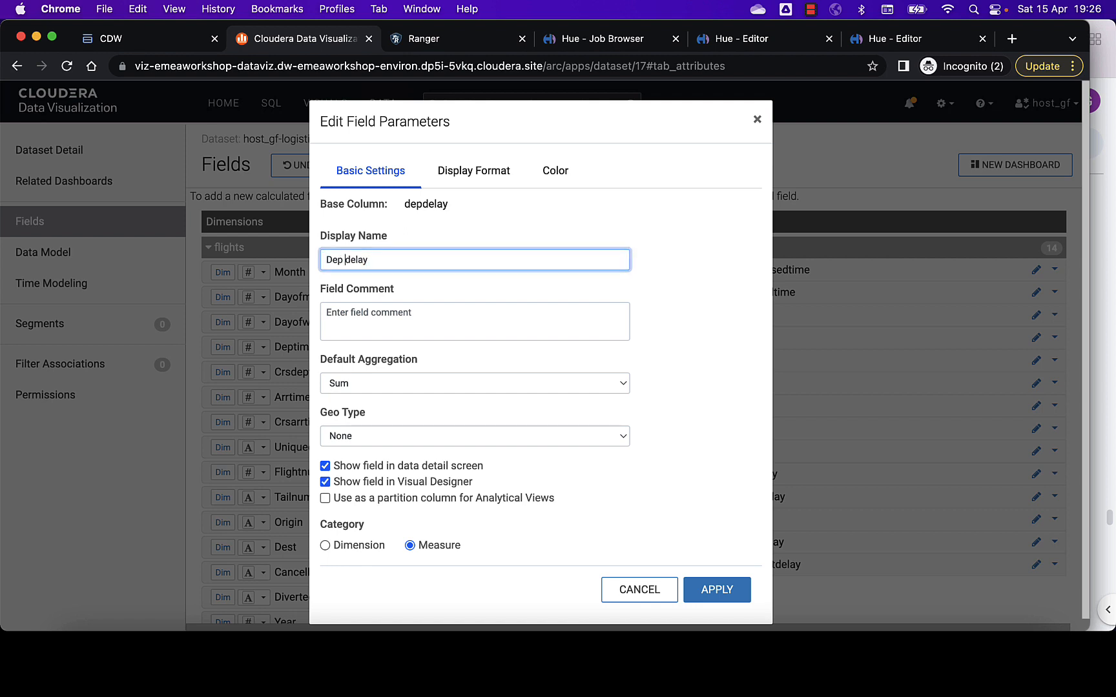
click(360, 377)
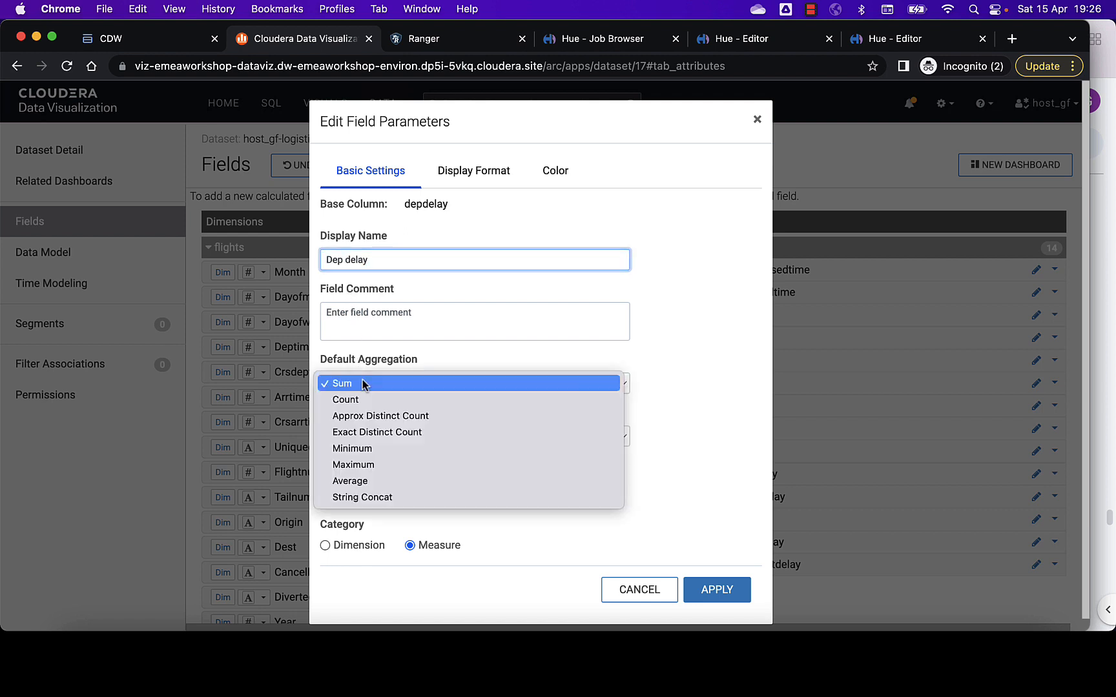
click(359, 483)
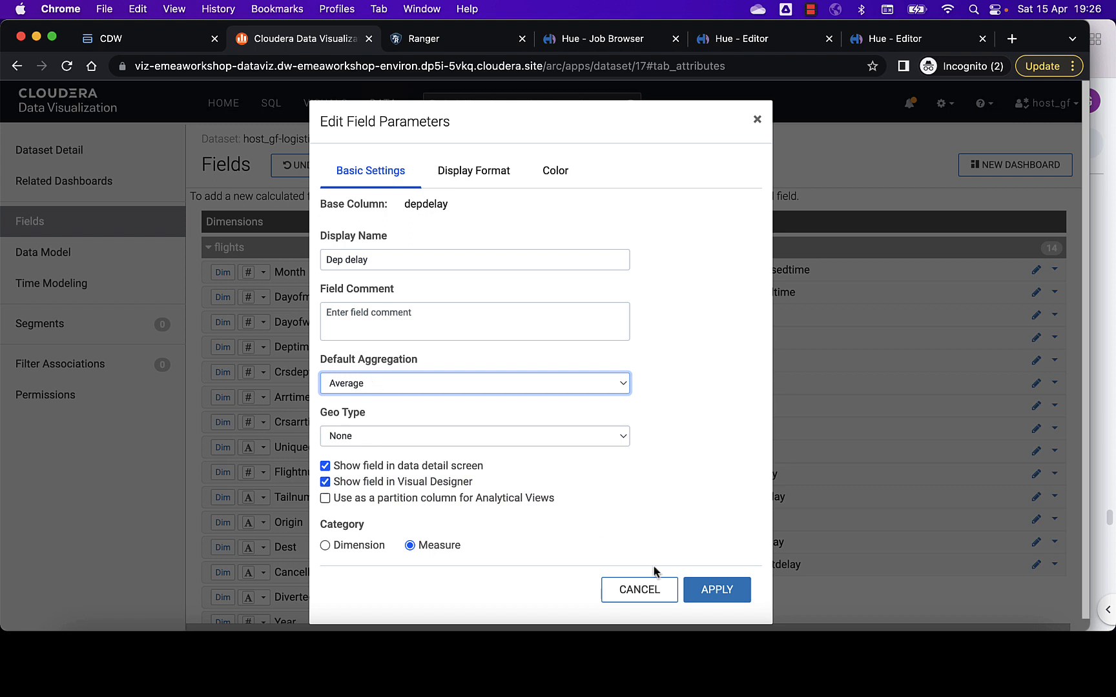
click(722, 589)
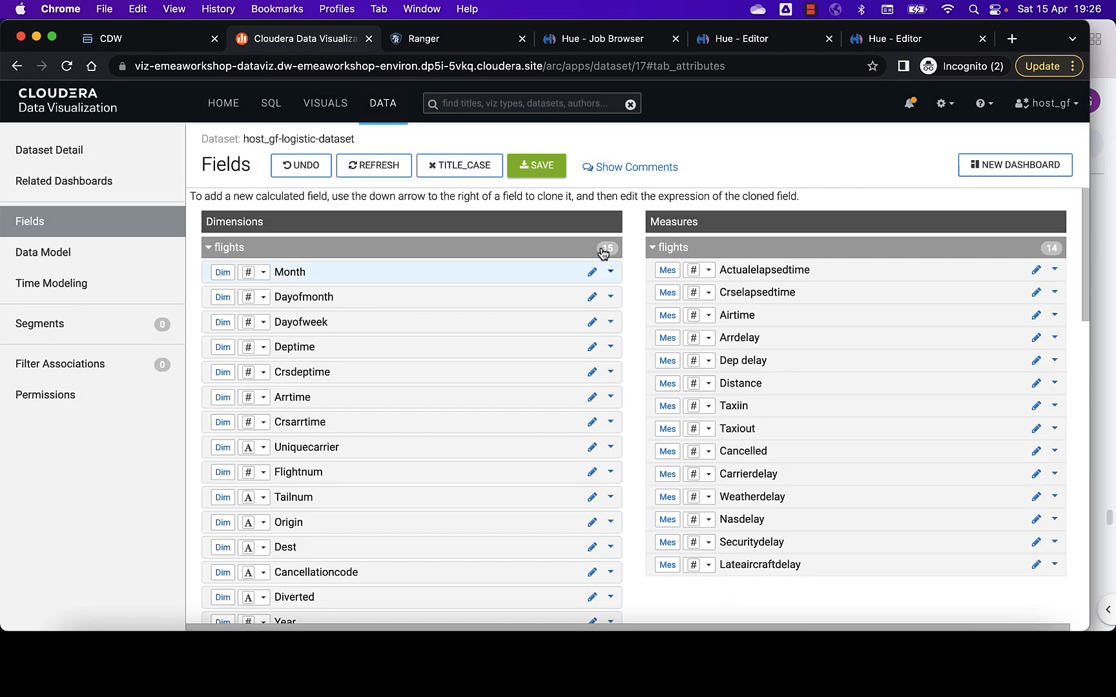
click(534, 168)
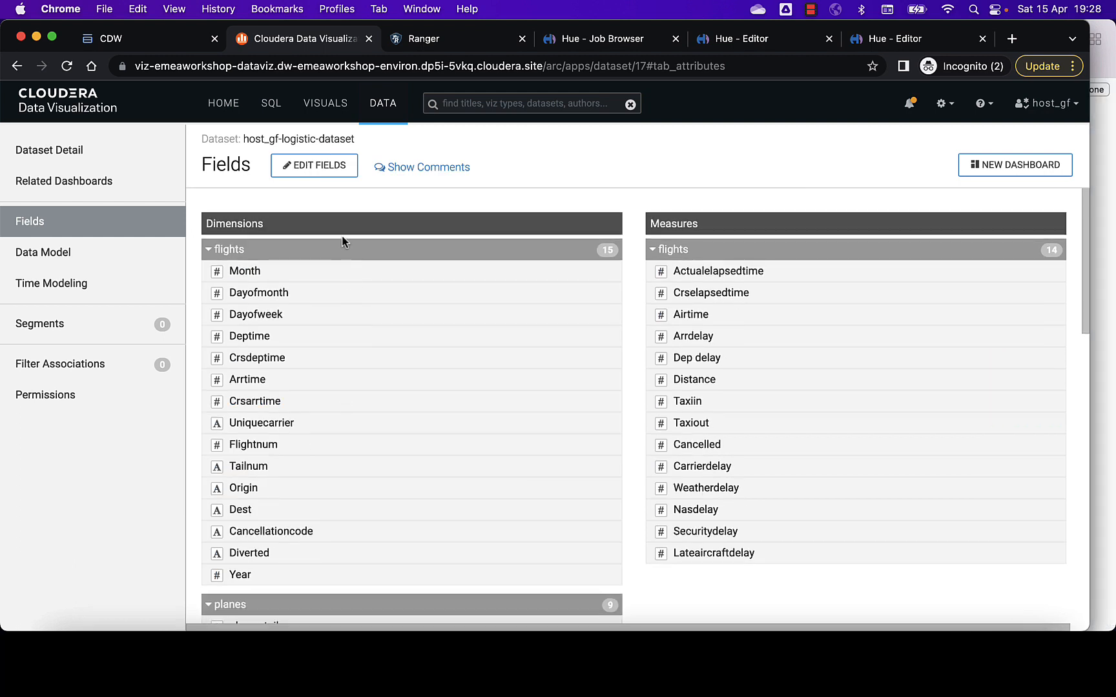
Reopen the fields for editing, clone the flights table's Origin dimension and set the copy's display name to Route
click(332, 170)
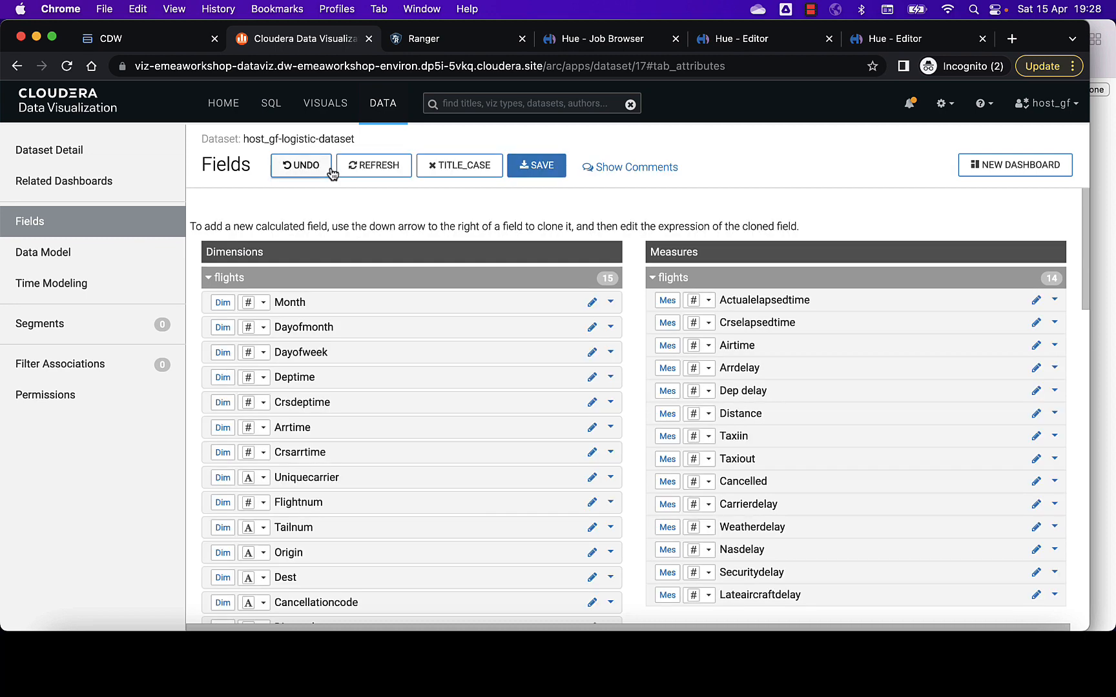
scroll(357, 385, down, 2)
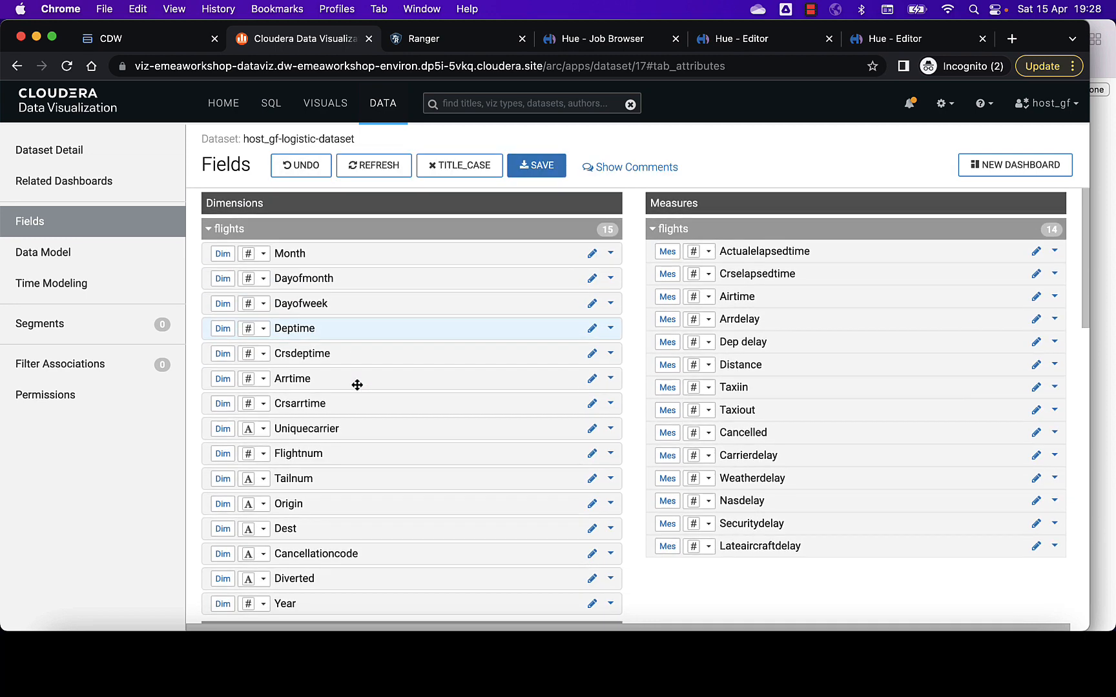
scroll(357, 385, down, 1)
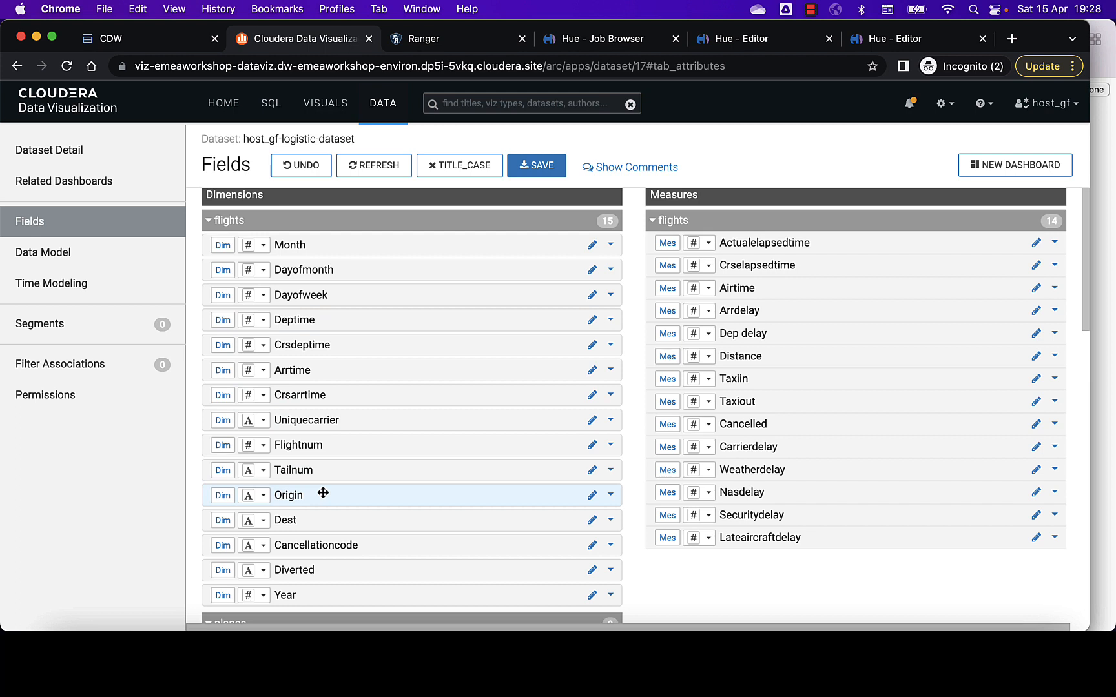
click(610, 496)
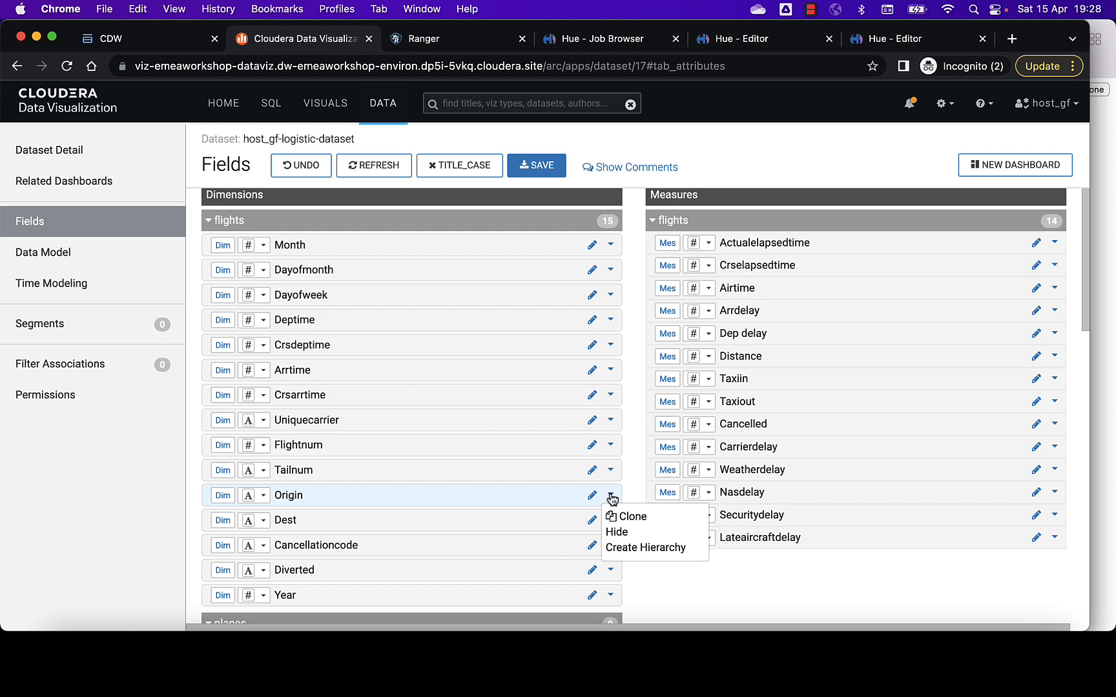
click(621, 516)
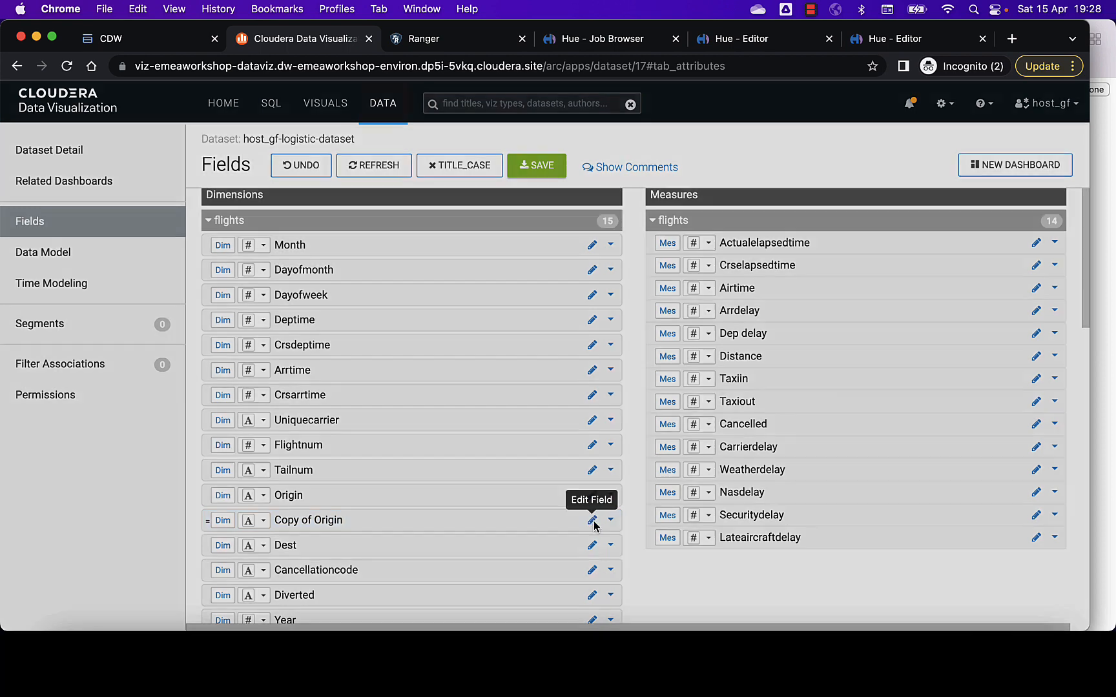
click(592, 521)
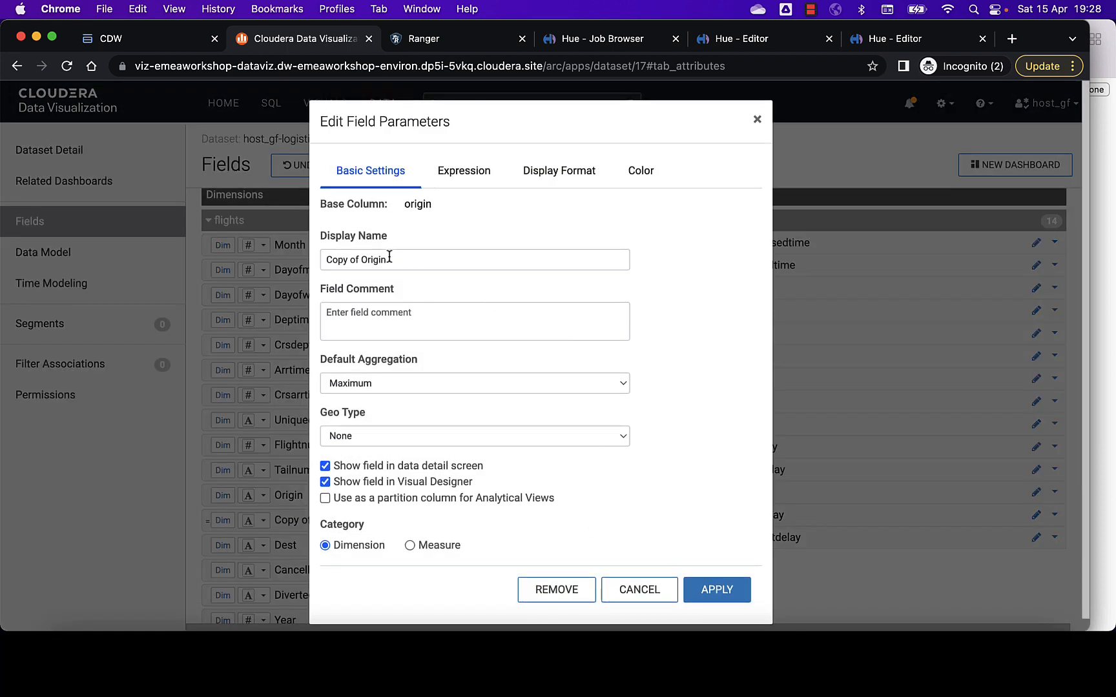
drag(389, 257, 320, 257)
text(Route)
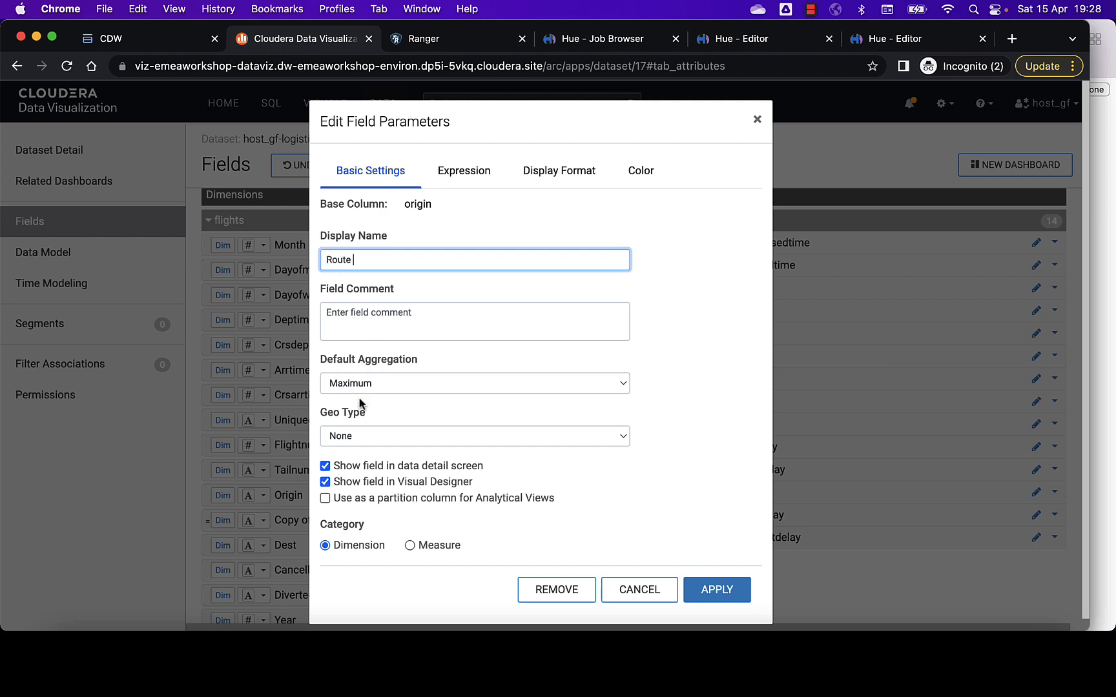
Replace the [Origin] expression of the cloned field with the concat string function
click(455, 173)
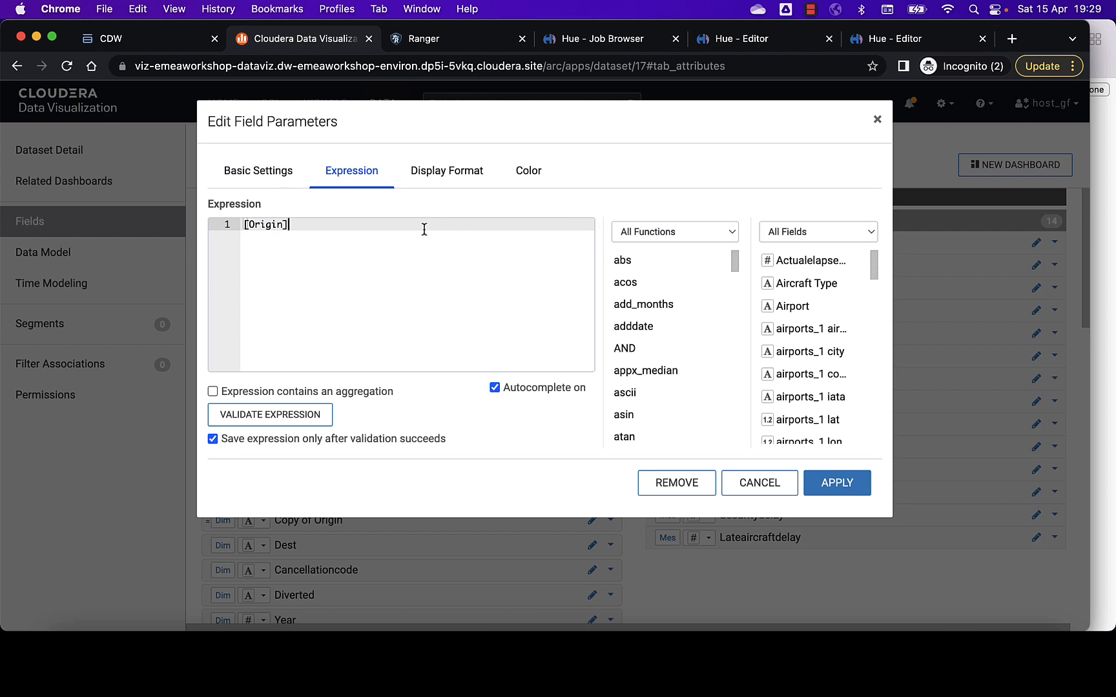
click(641, 233)
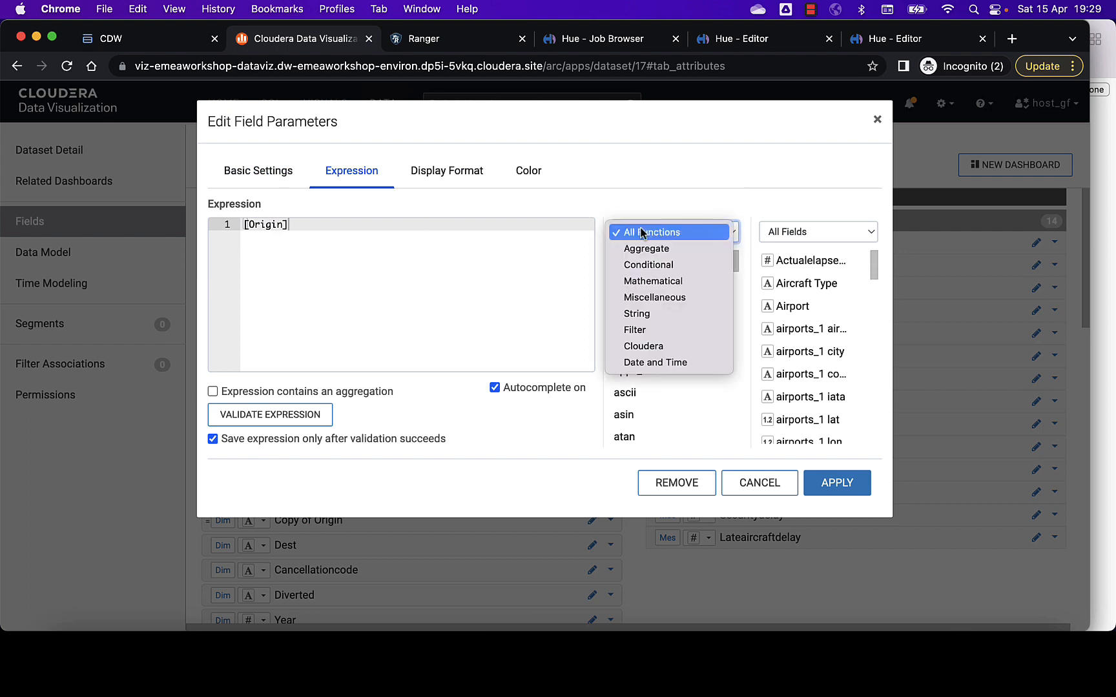
click(647, 311)
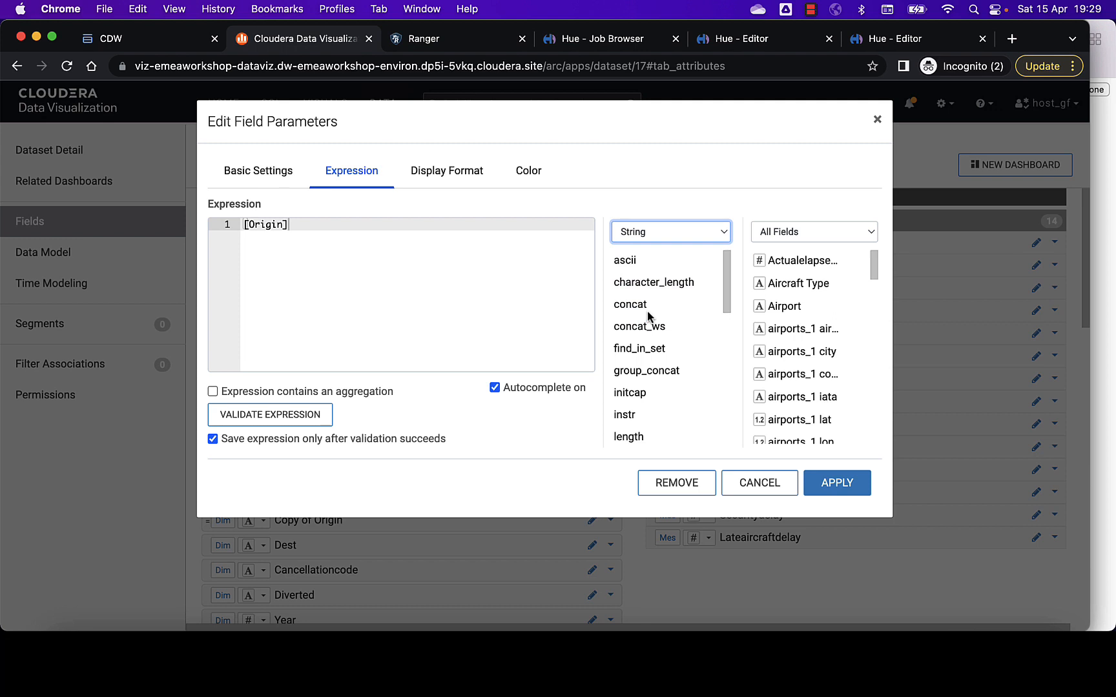
click(646, 304)
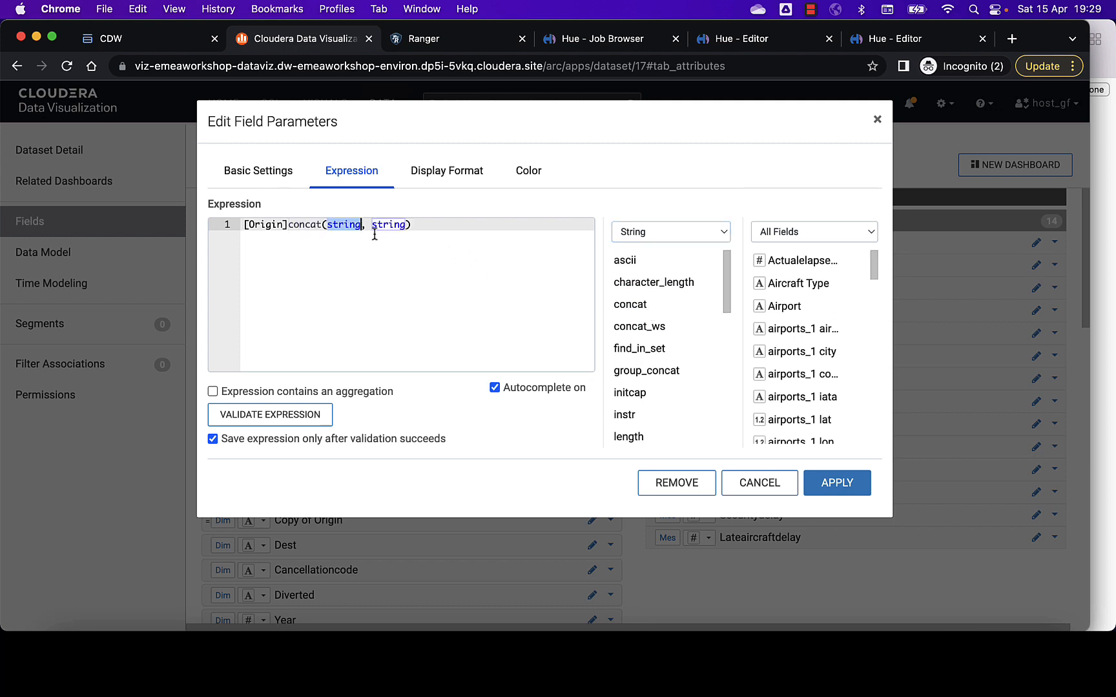
click(287, 226)
key(BackSpace)
key(BackSpace)
key(BackSpace)
key(BackSpace)
key(BackSpace)
key(BackSpace)
key(BackSpace)
key(BackSpace)
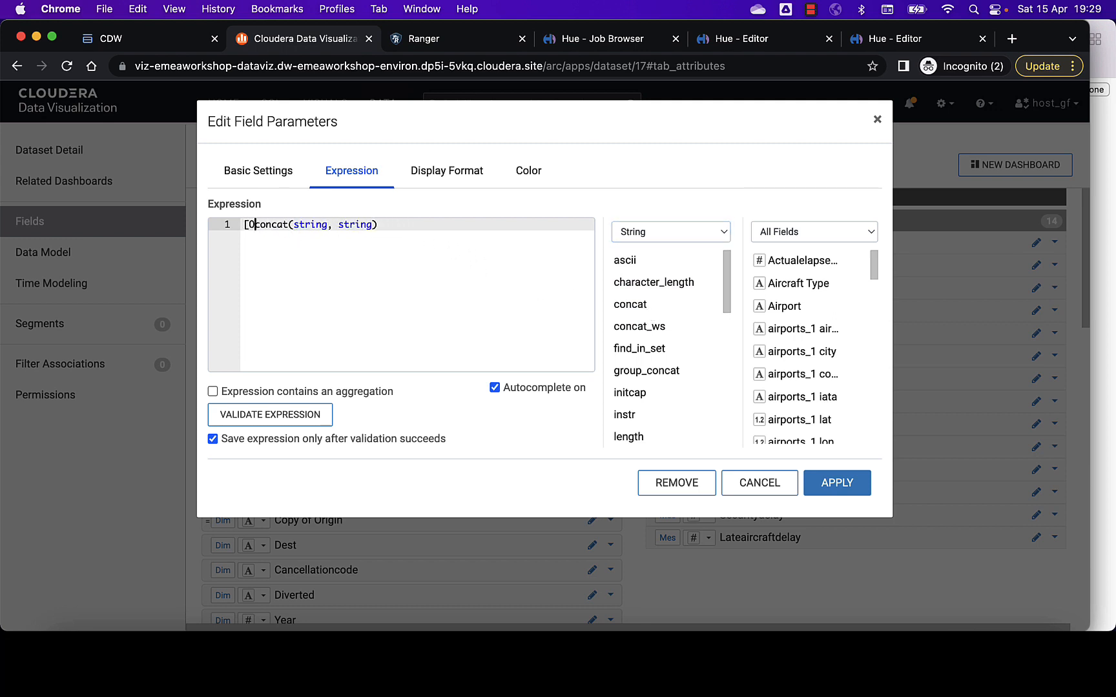
Fill in the concat arguments so the expression reads concat([Dest], [Origin]), and limit the expression editor's field list to Dimensions
double_click(301, 226)
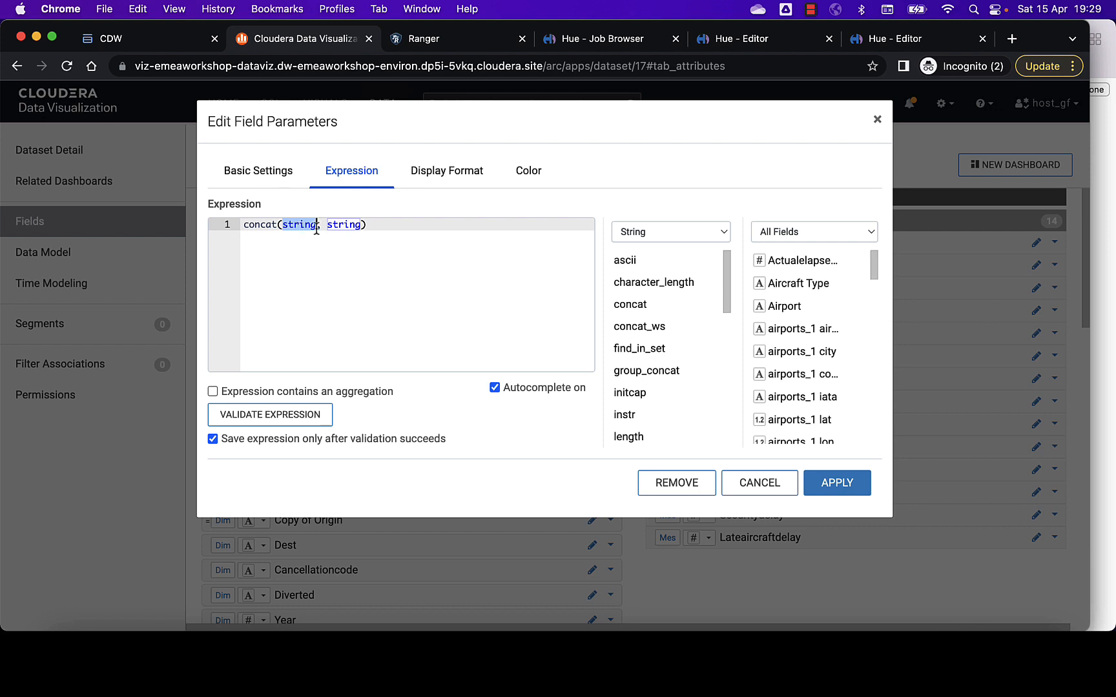
click(770, 237)
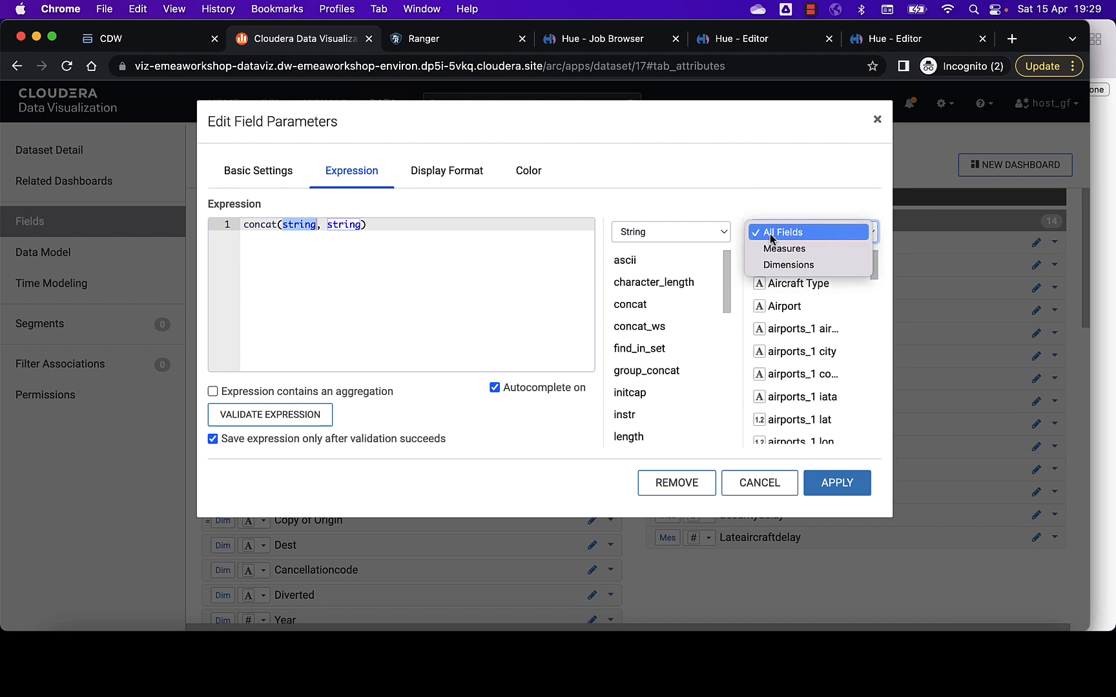
click(759, 200)
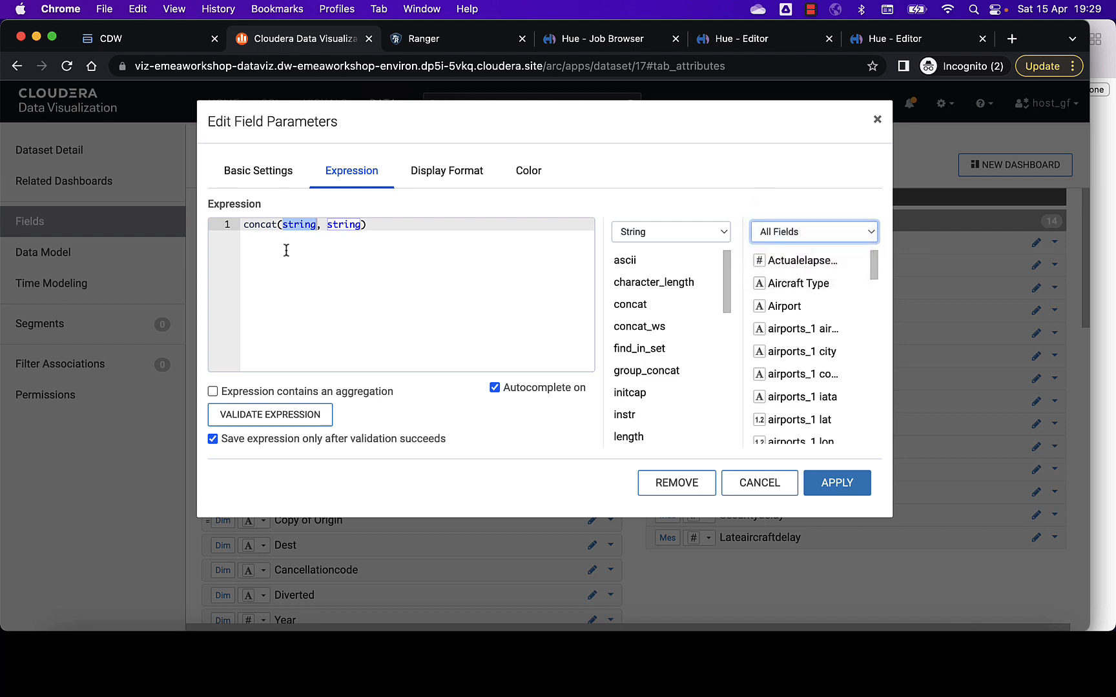
key(d)
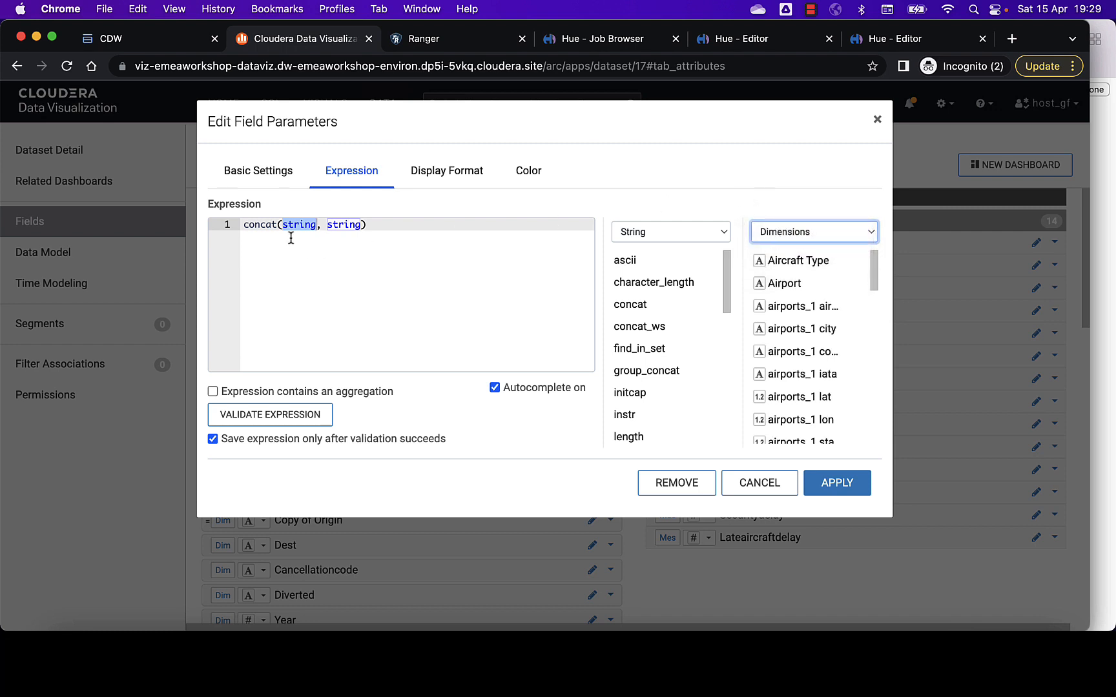
double_click(299, 224)
text(D)
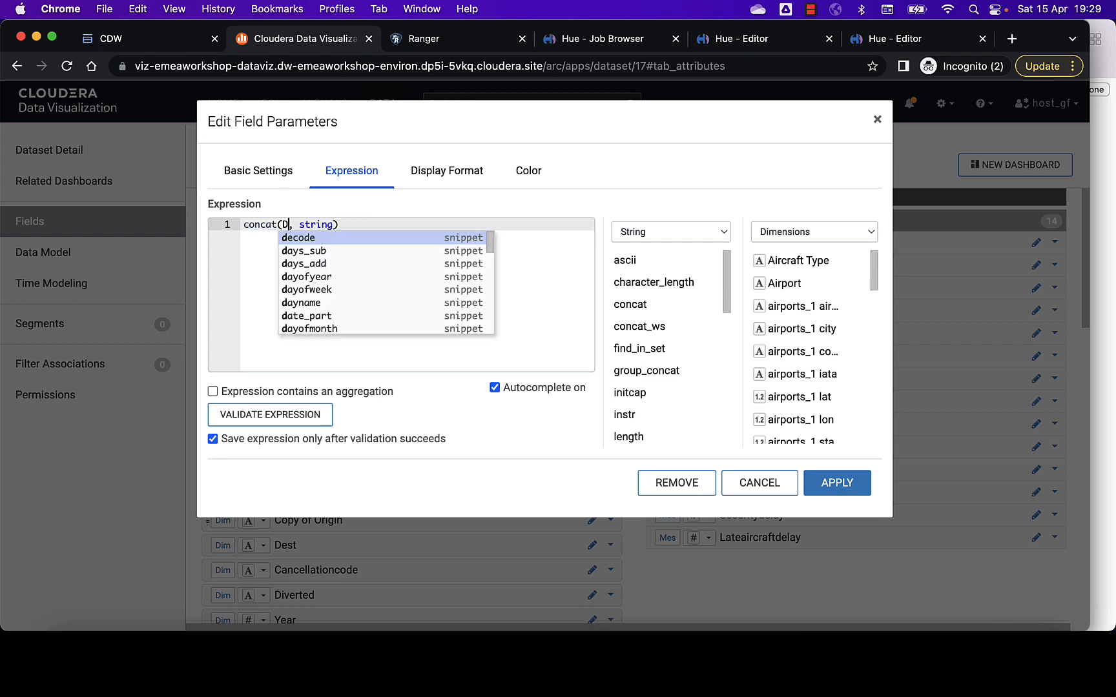
text(es)
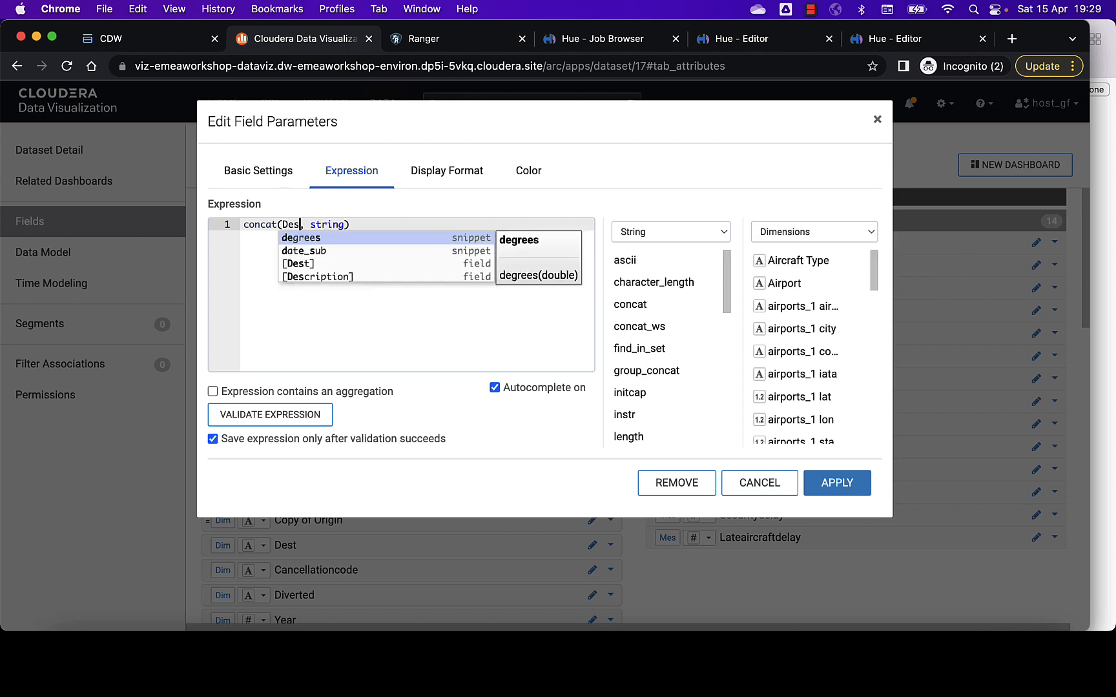
click(299, 263)
double_click(330, 224)
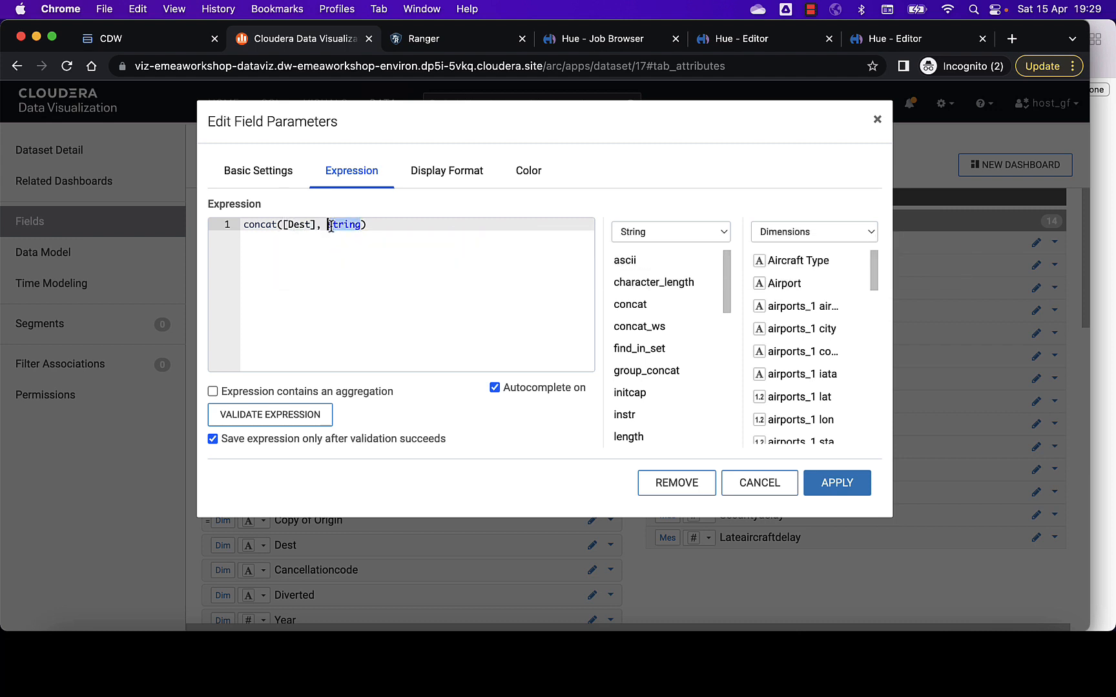
text(Ori)
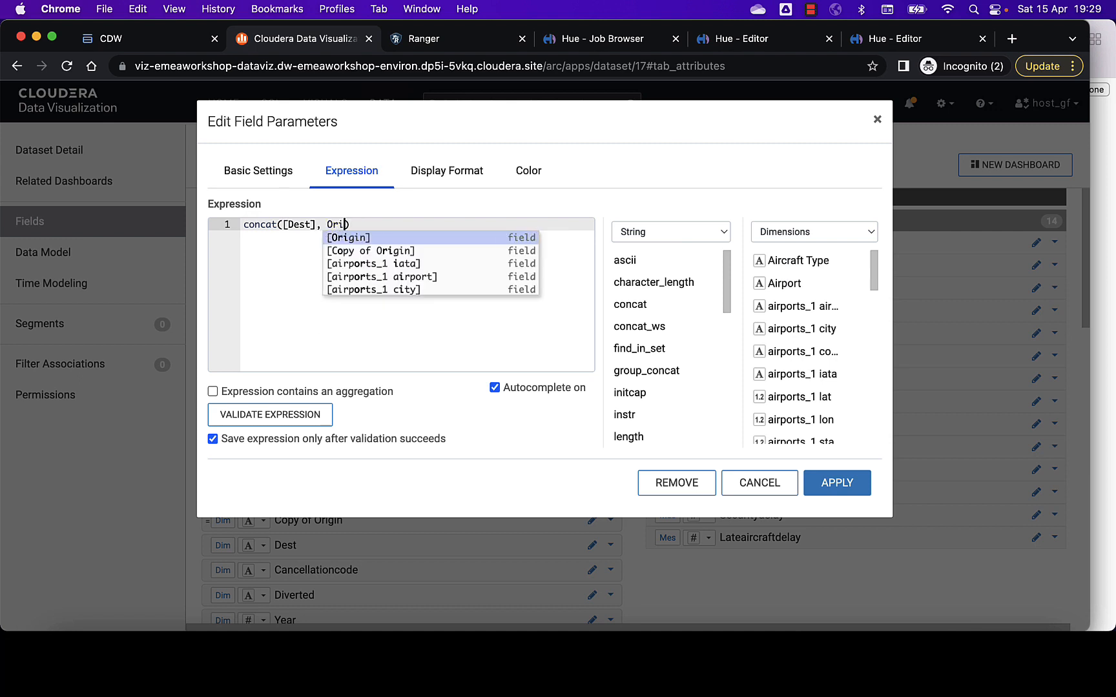
click(338, 237)
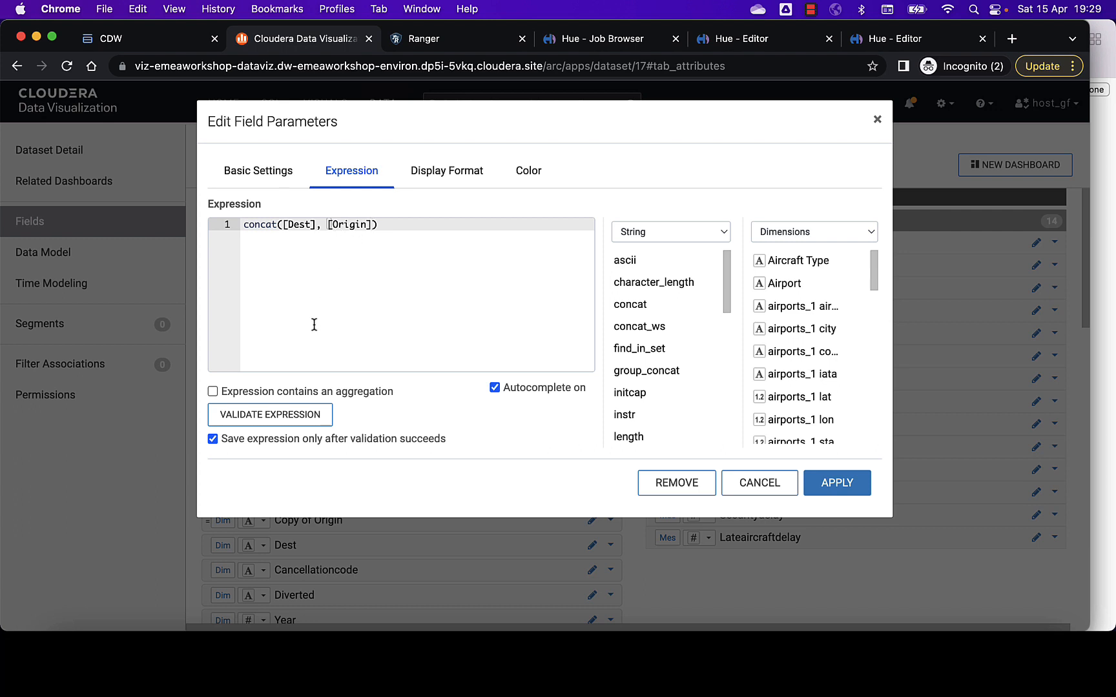
Validate and apply the Route field's expression, and save the dataset's field changes
click(259, 418)
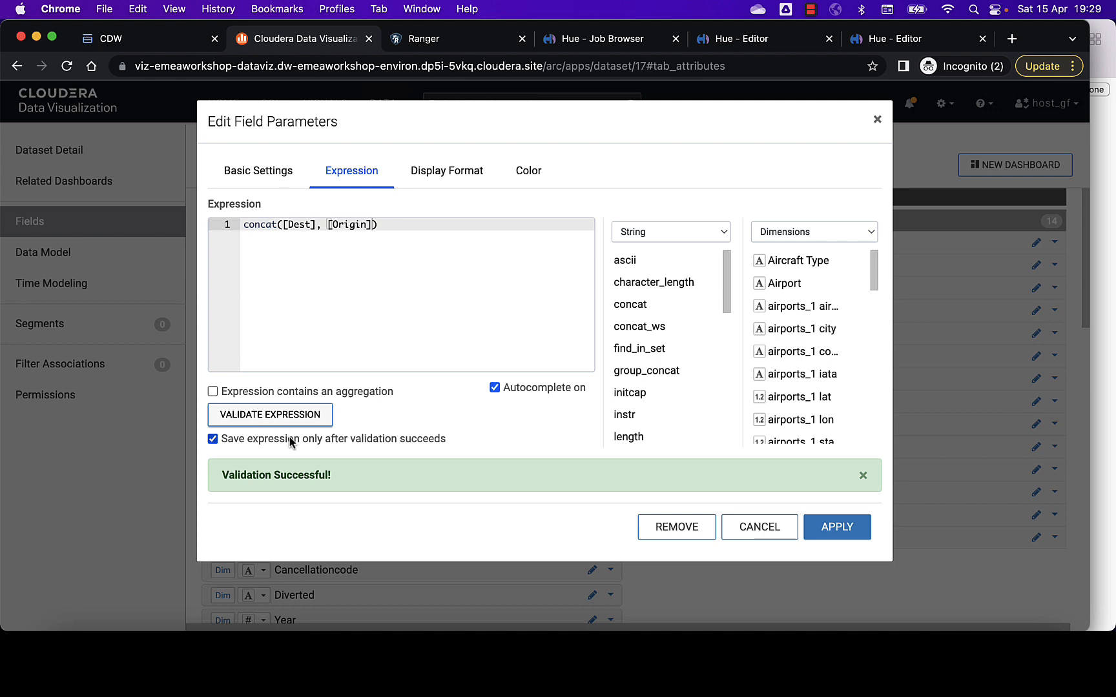
click(854, 535)
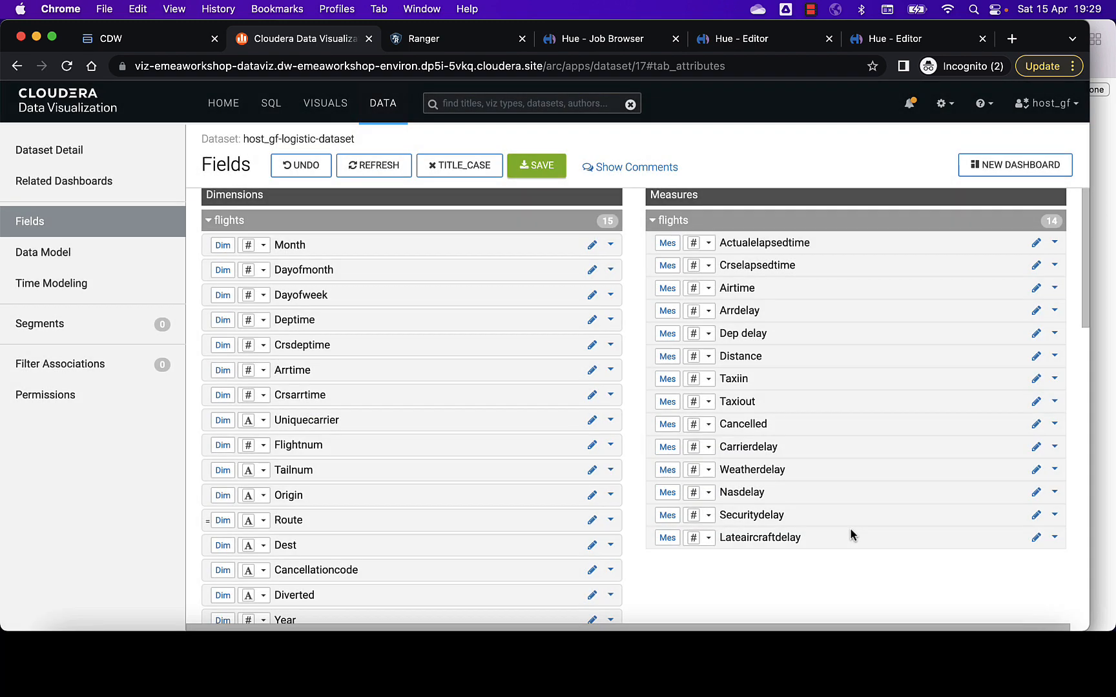
scroll(493, 513, down, 2)
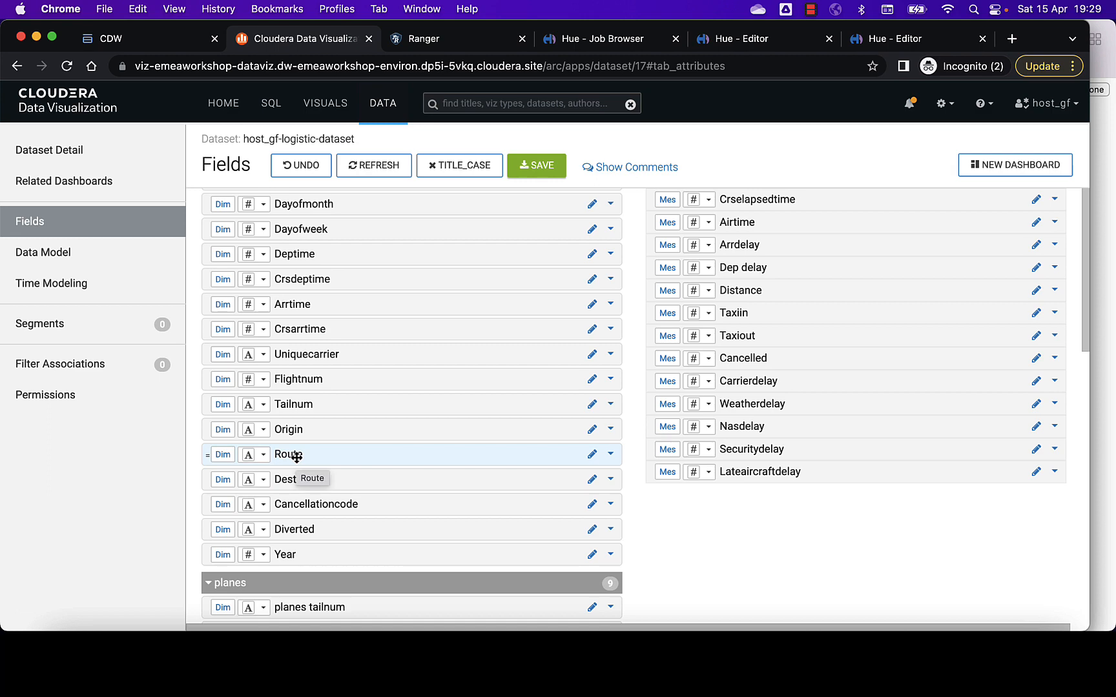
scroll(296, 457, up, 2)
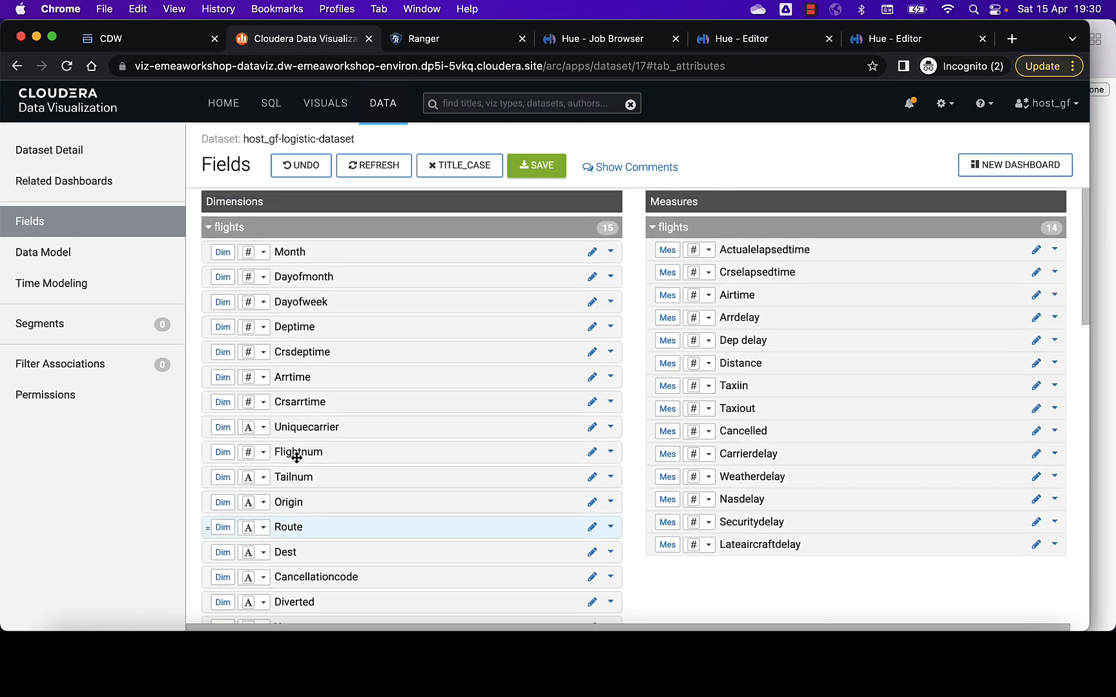
click(541, 162)
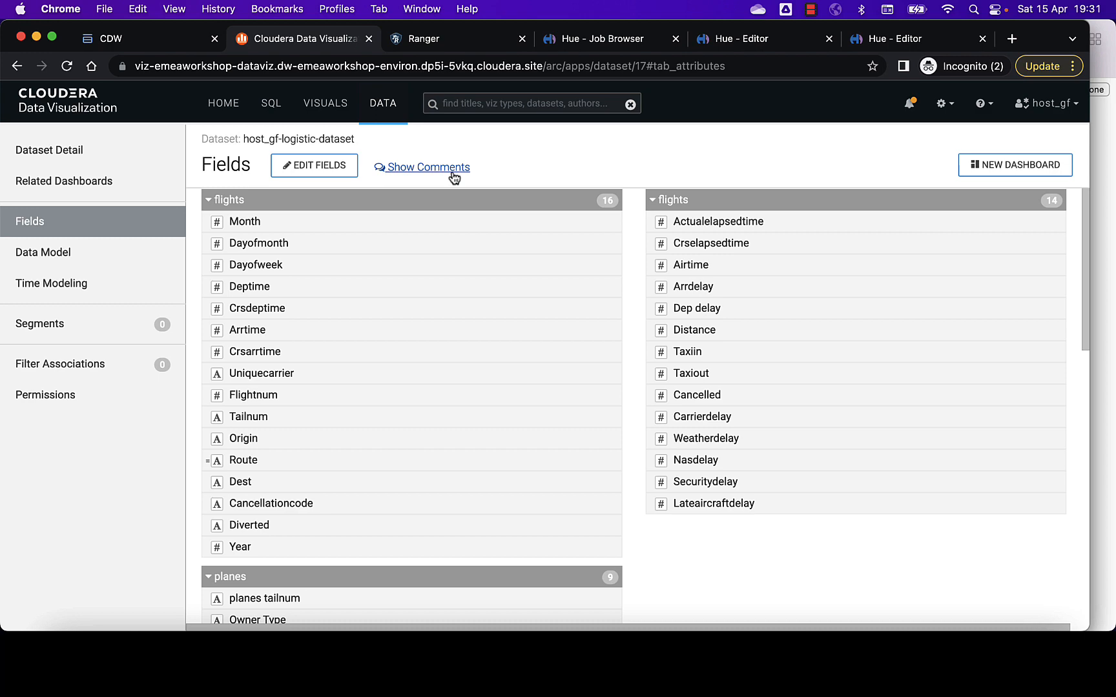
Switch to Safari and read the README's Step 7(b) on creating the dashboard
key(super+Tab)
key(super+Tab)
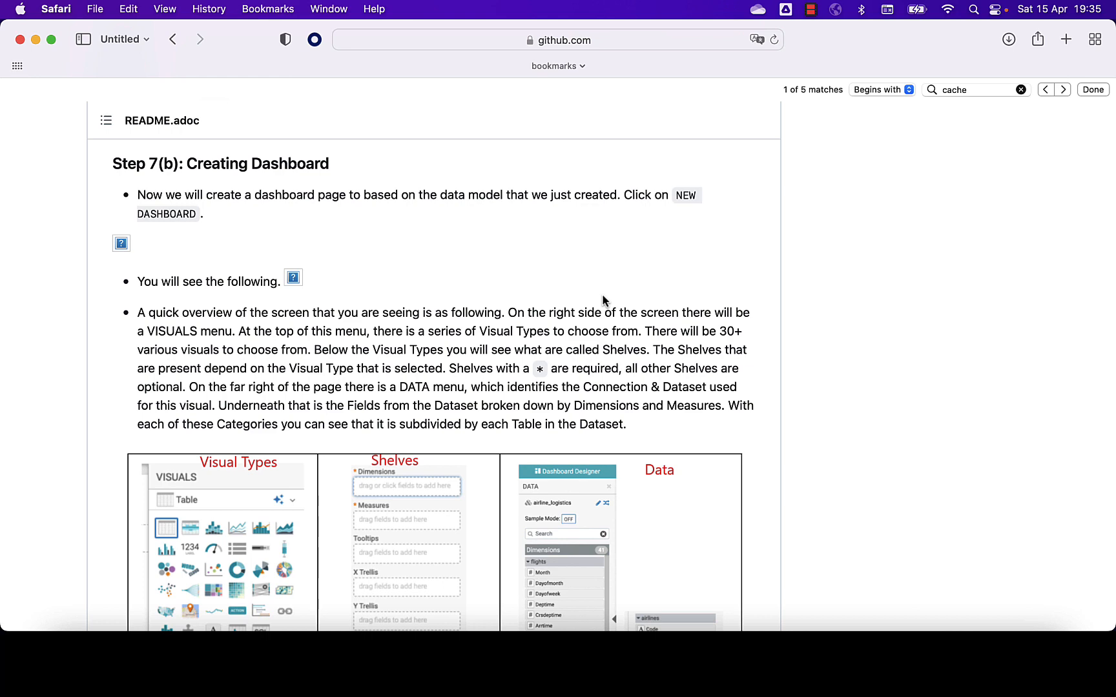
Read the README's overview of the dashboard designer and its instructions for the first visual, Top 25 Routes by Avg Departure Delay
scroll(602, 295, down, 1)
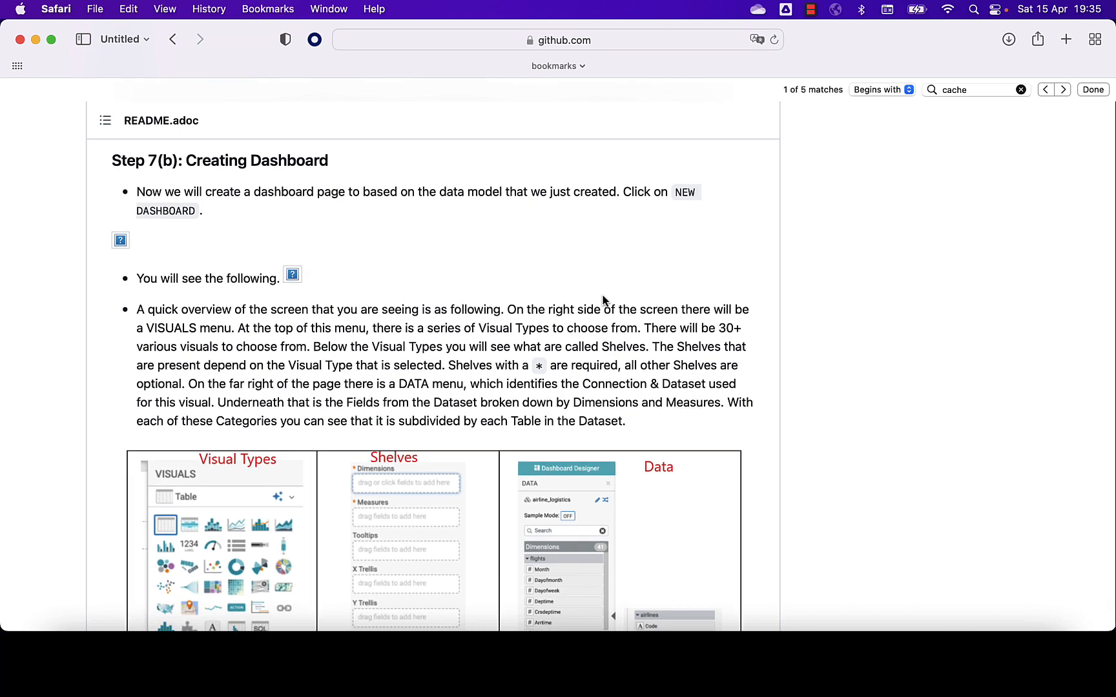
scroll(601, 299, down, 1)
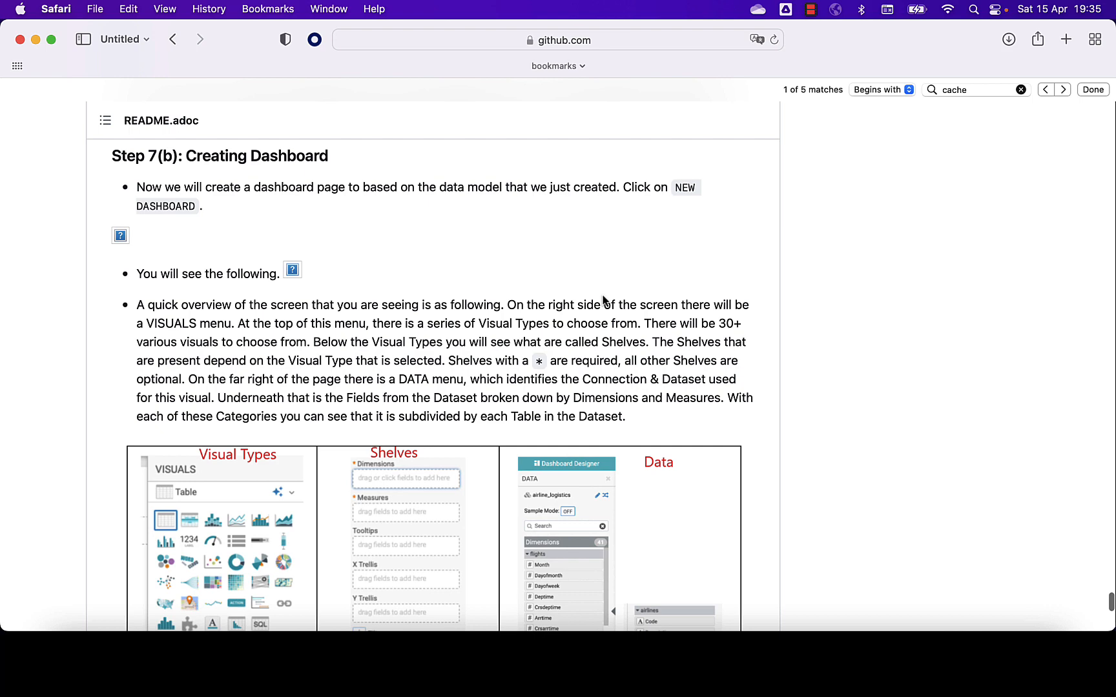
scroll(602, 298, down, 1)
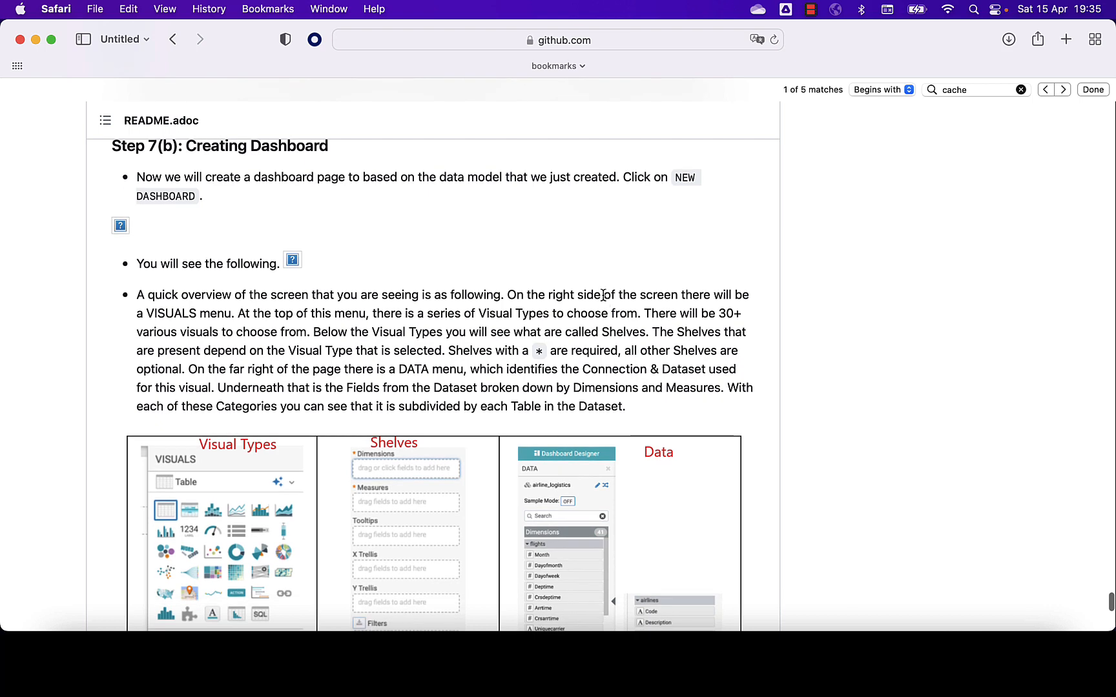
scroll(602, 295, down, 6)
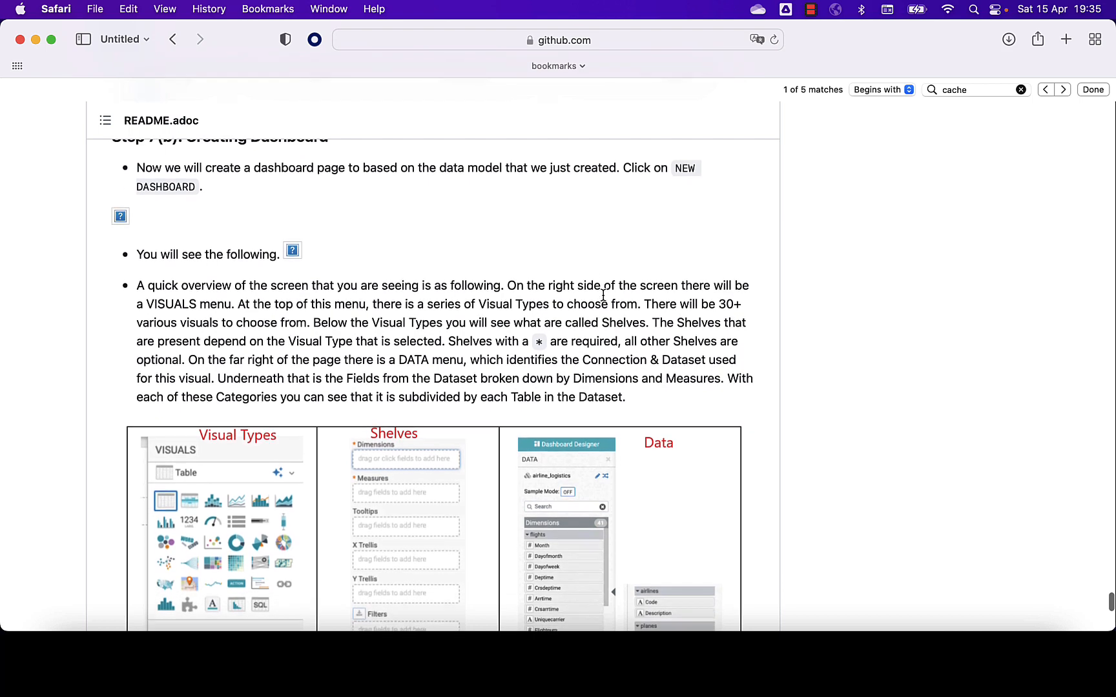
scroll(602, 295, down, 8)
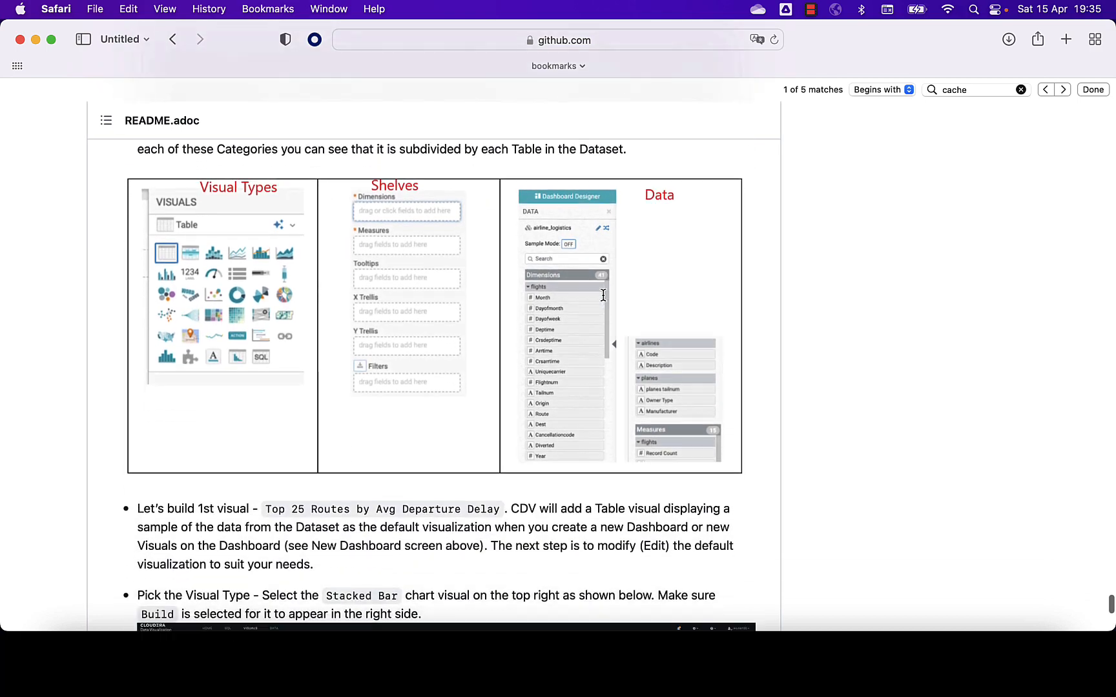
scroll(603, 295, down, 1)
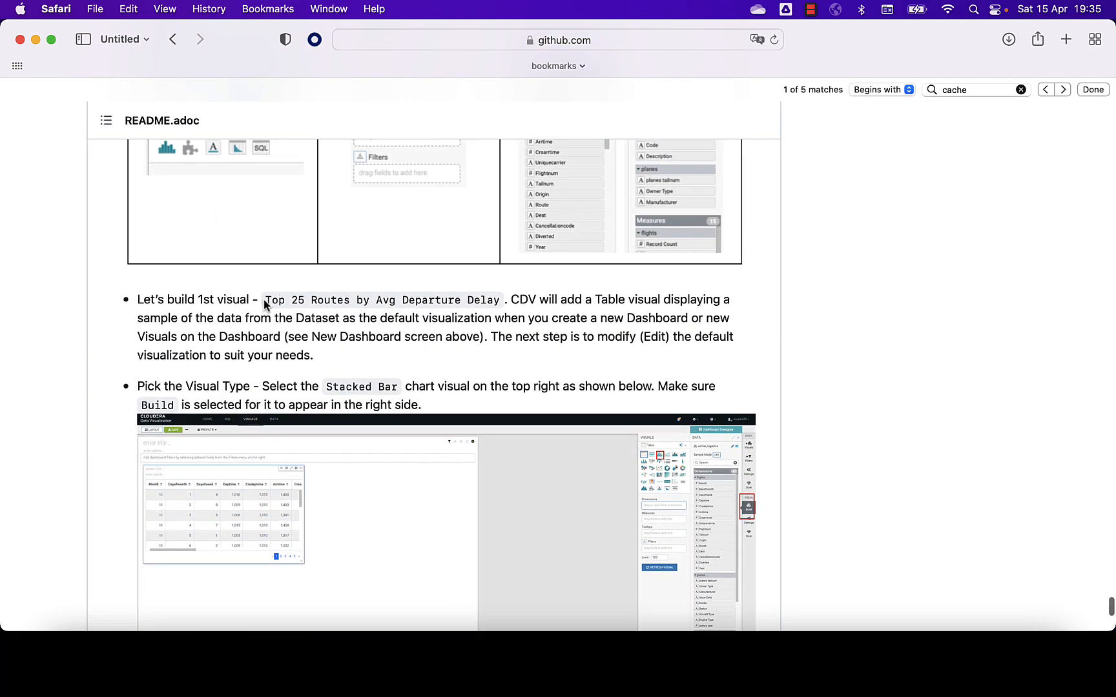
drag(269, 302, 500, 295)
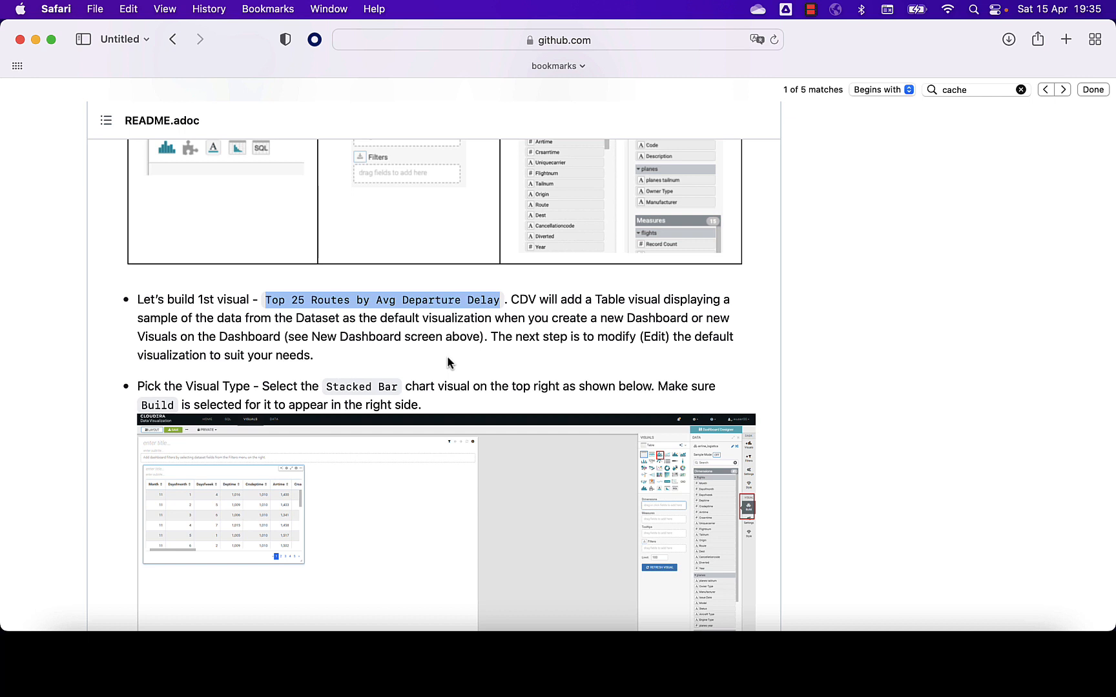
scroll(450, 362, down, 2)
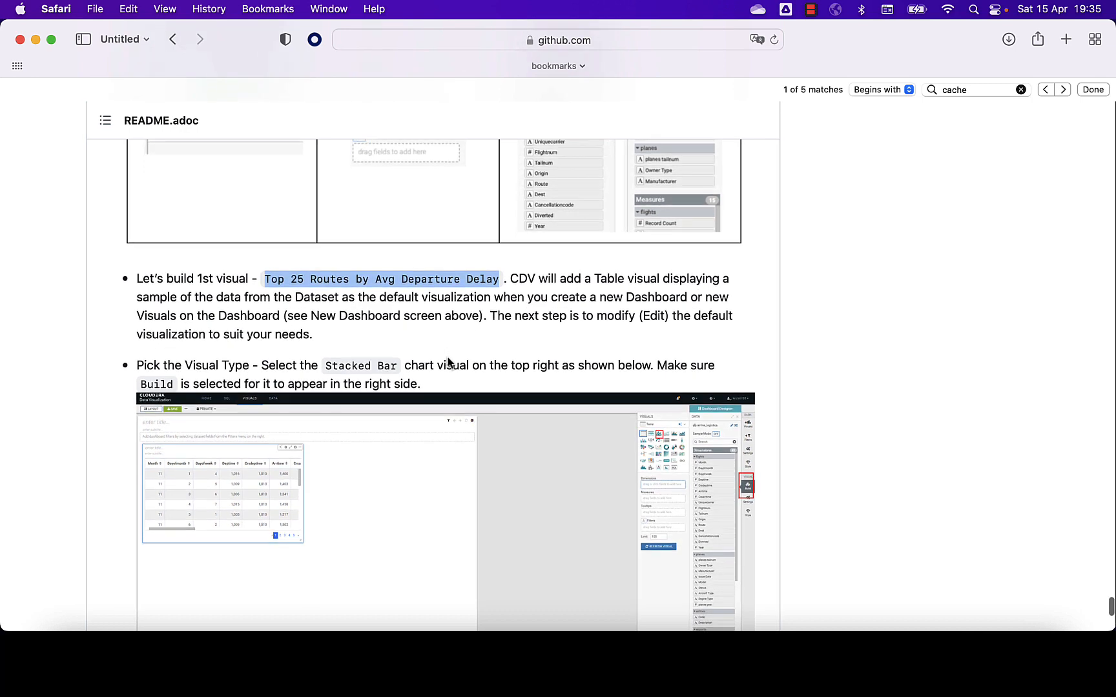
scroll(448, 357, down, 10)
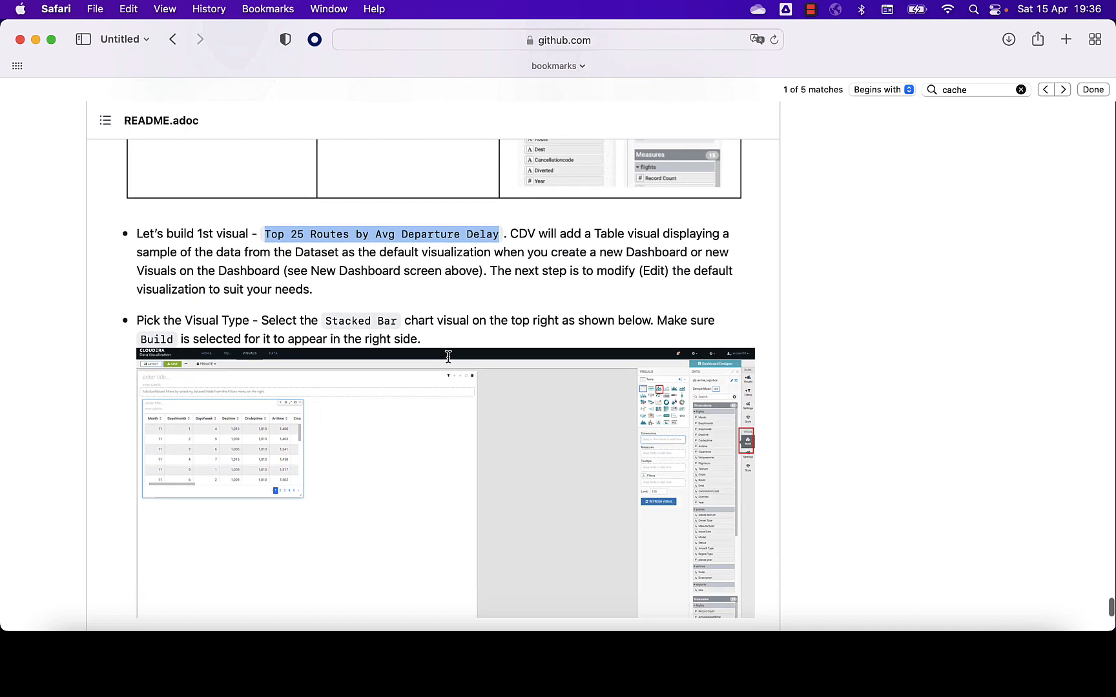
scroll(448, 357, down, 1)
Switch to Chrome and create a new dashboard from host_gf-logistic-dataset, looking over its default table and field list
key(super+Tab)
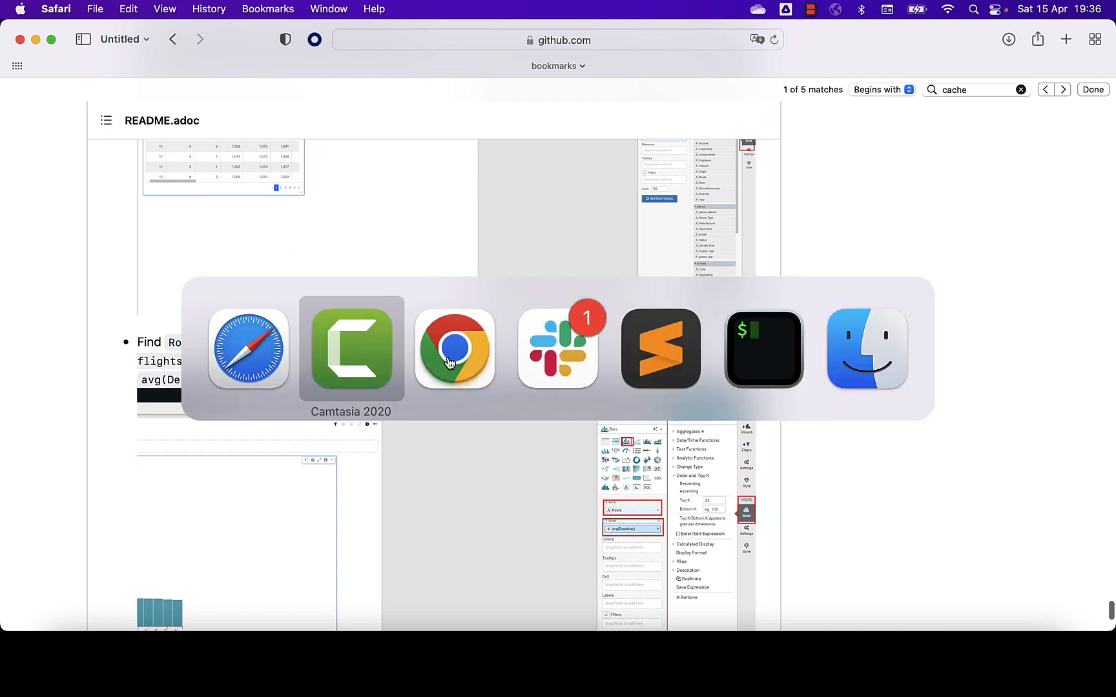
click(450, 363)
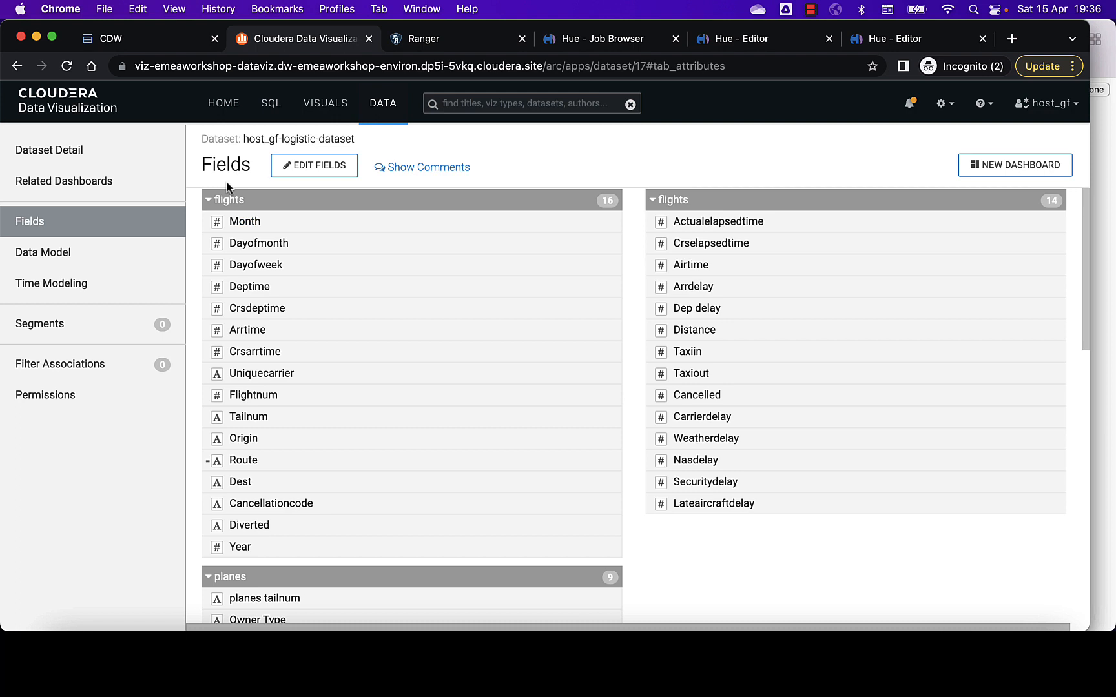
click(375, 113)
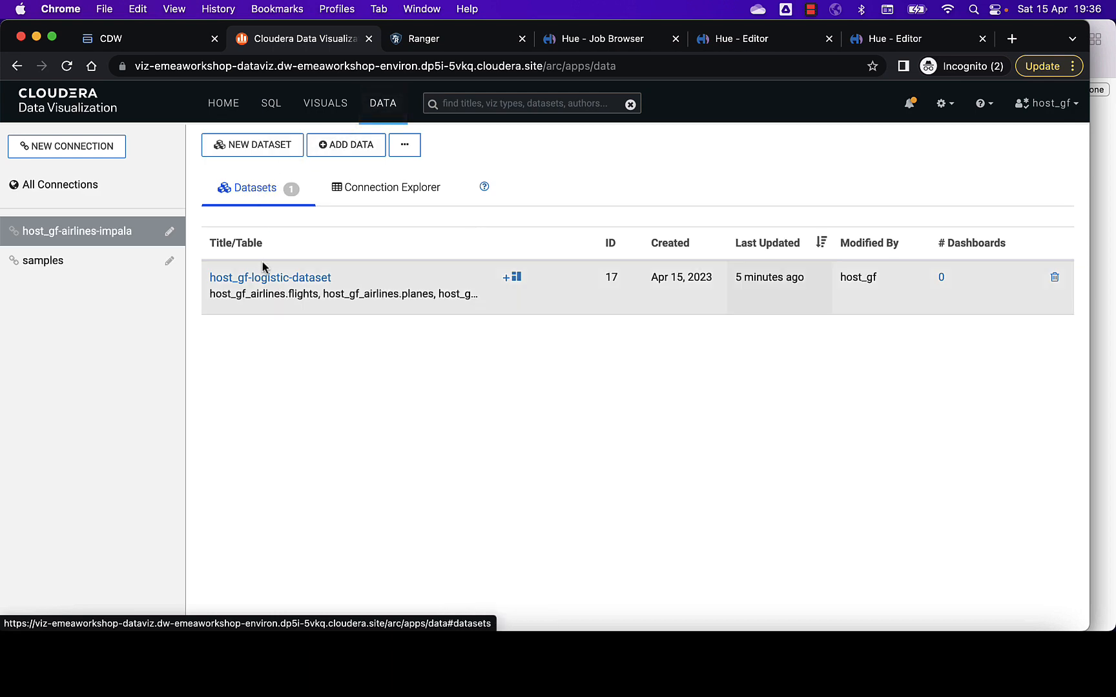
click(516, 279)
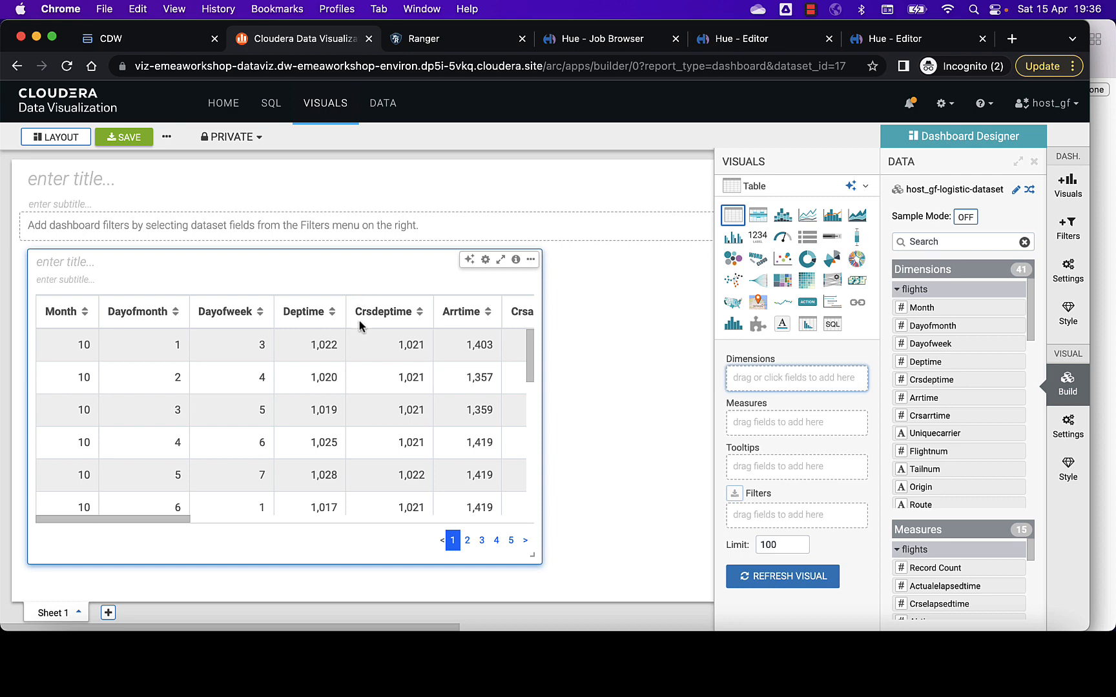
scroll(356, 371, right, 10)
scroll(356, 373, left, 10)
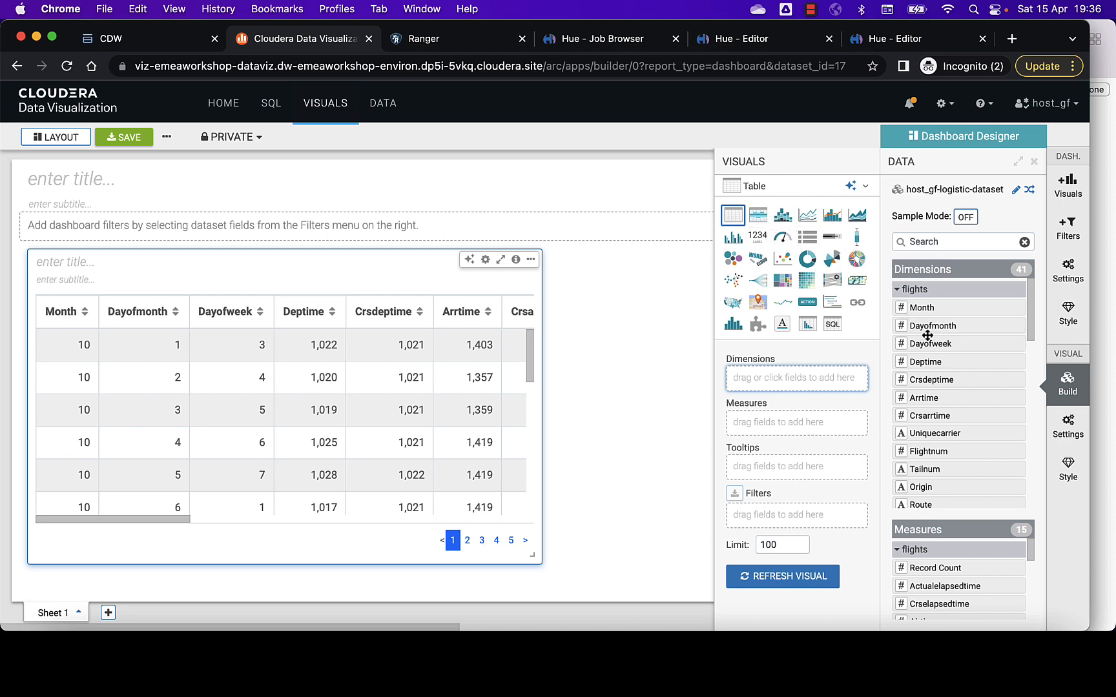
scroll(927, 335, down, 2)
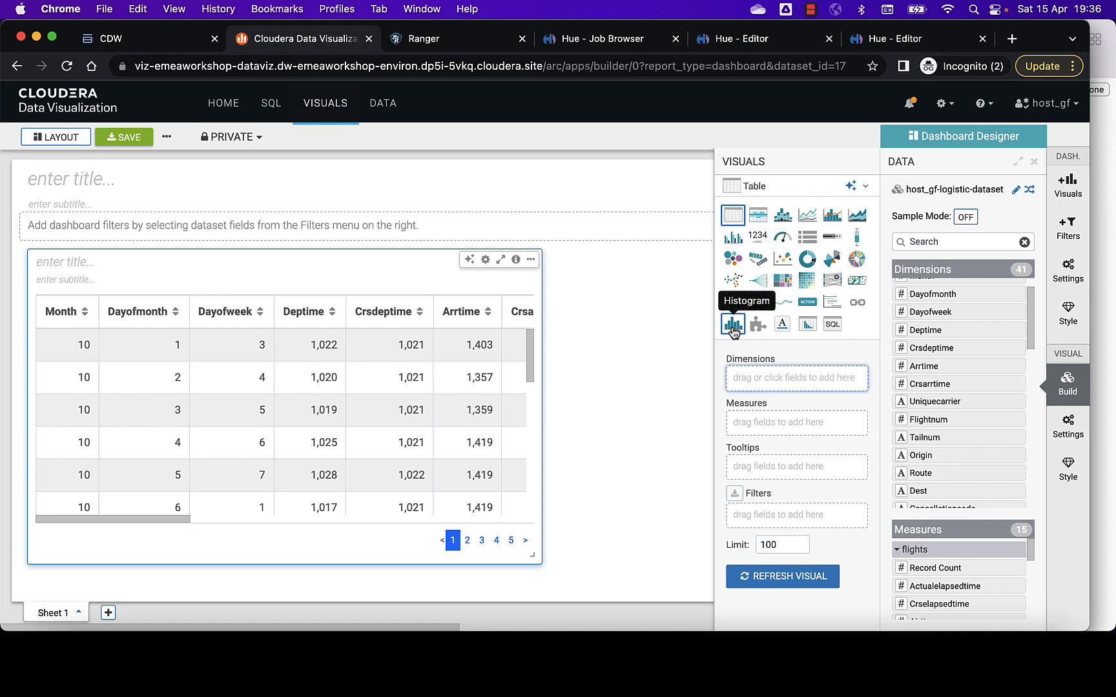
Change the default table visual to the Bars type and assign the Route dimension to its X Axis
click(782, 218)
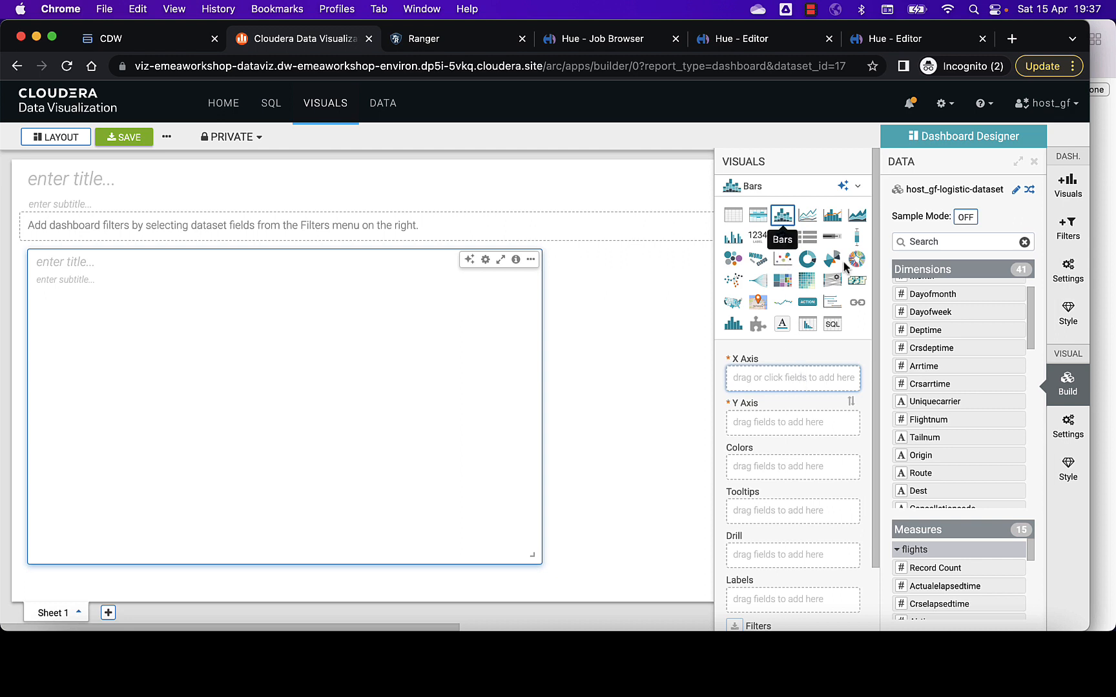
scroll(938, 323, up, 1)
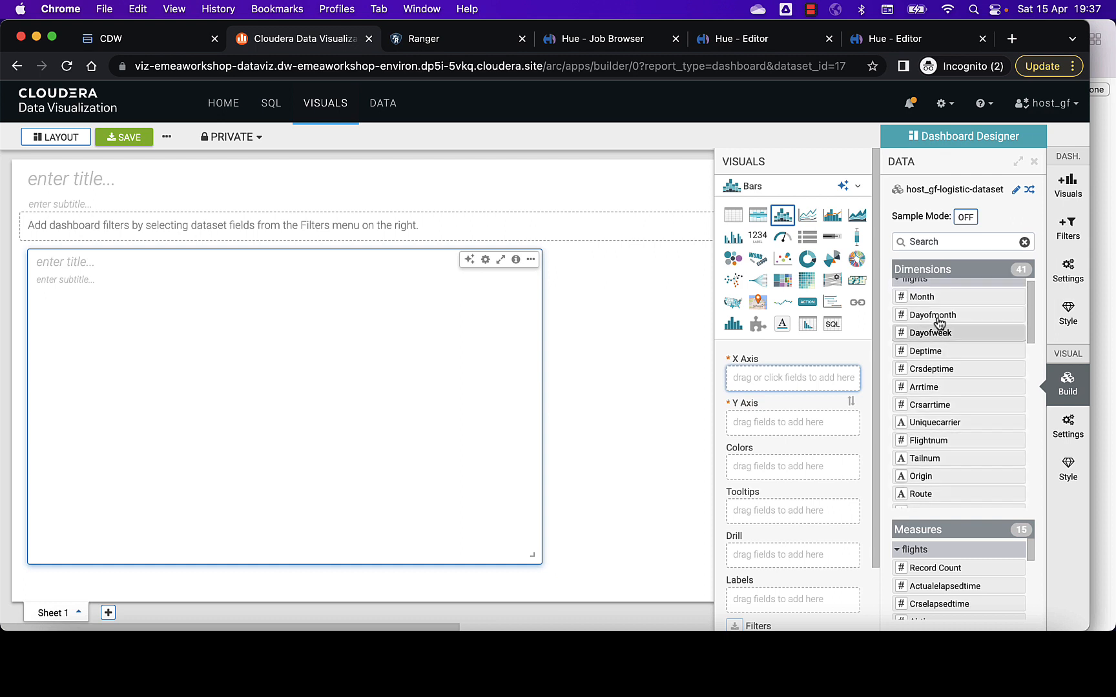
scroll(938, 323, up, 1)
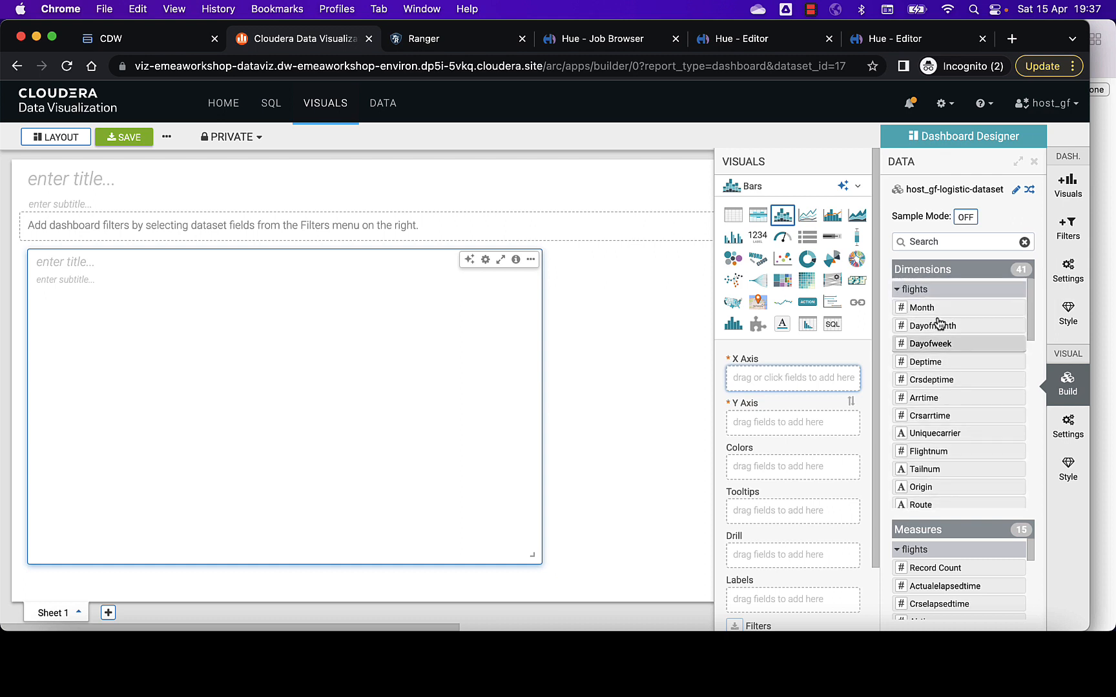
scroll(940, 323, down, 1)
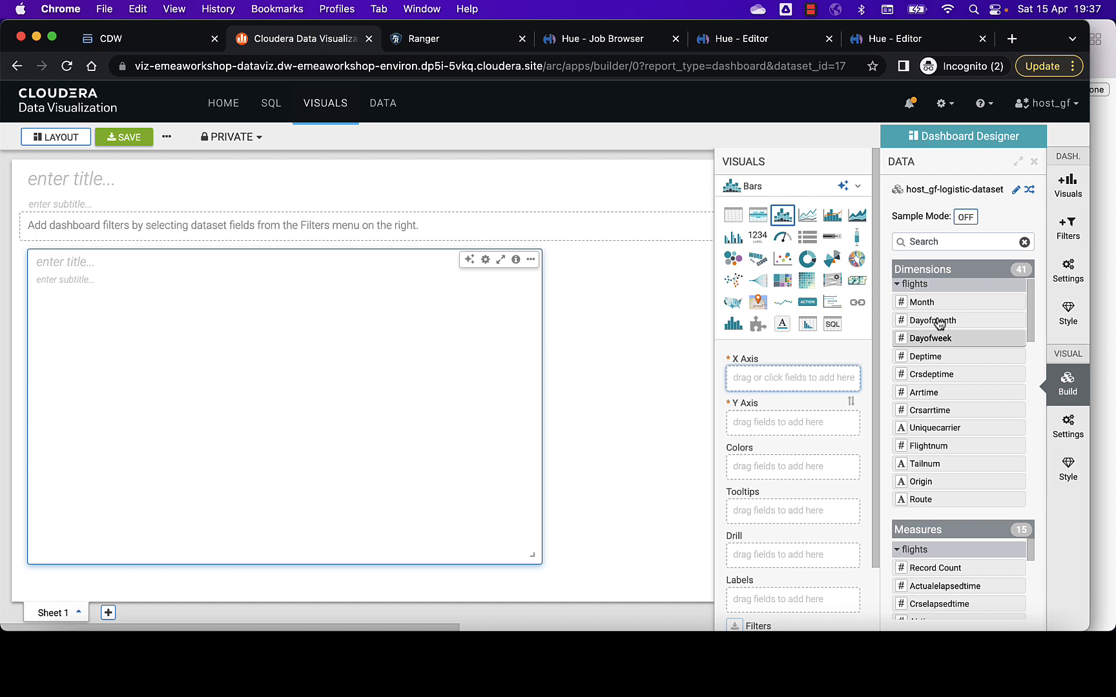
scroll(938, 323, down, 3)
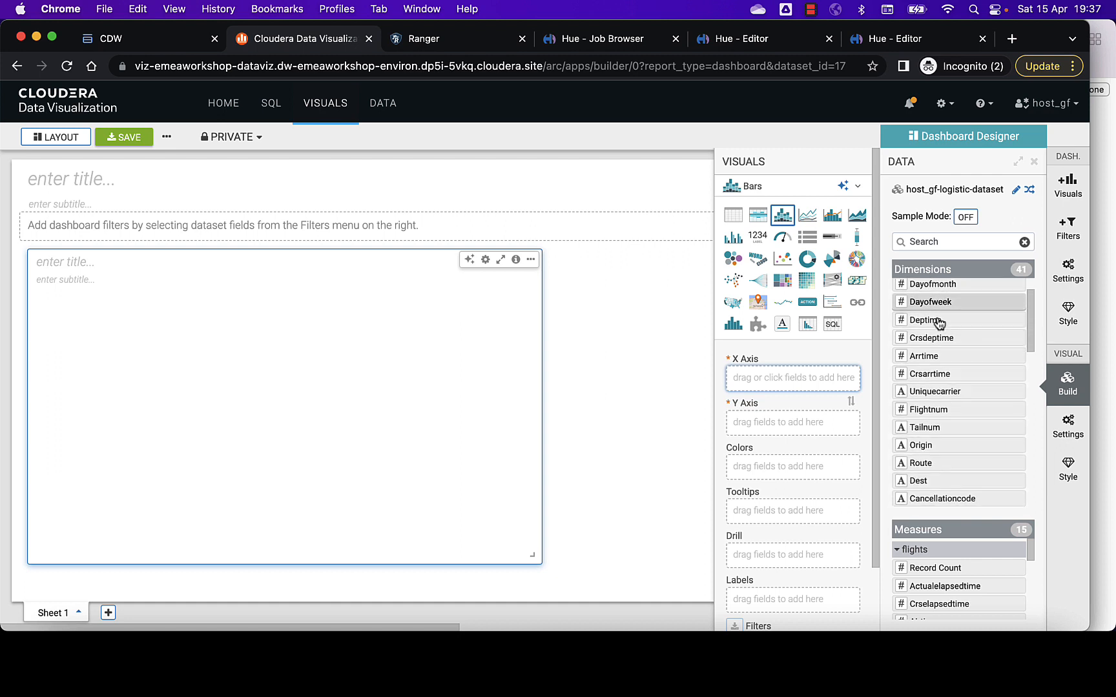
scroll(937, 322, down, 2)
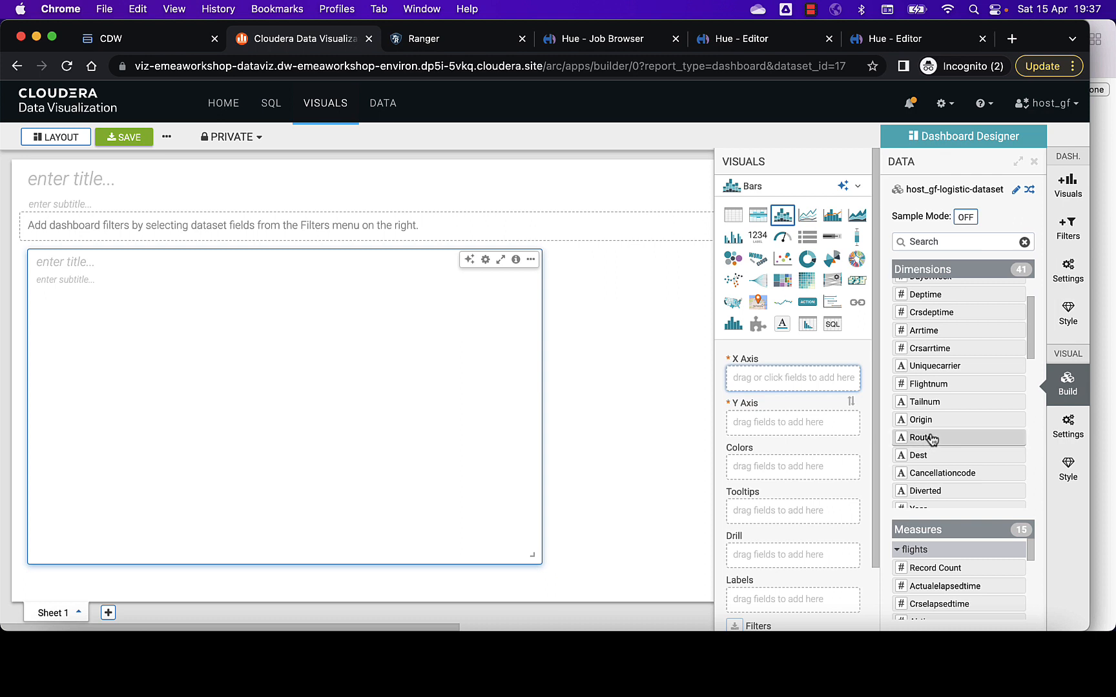
drag(930, 438, 804, 379)
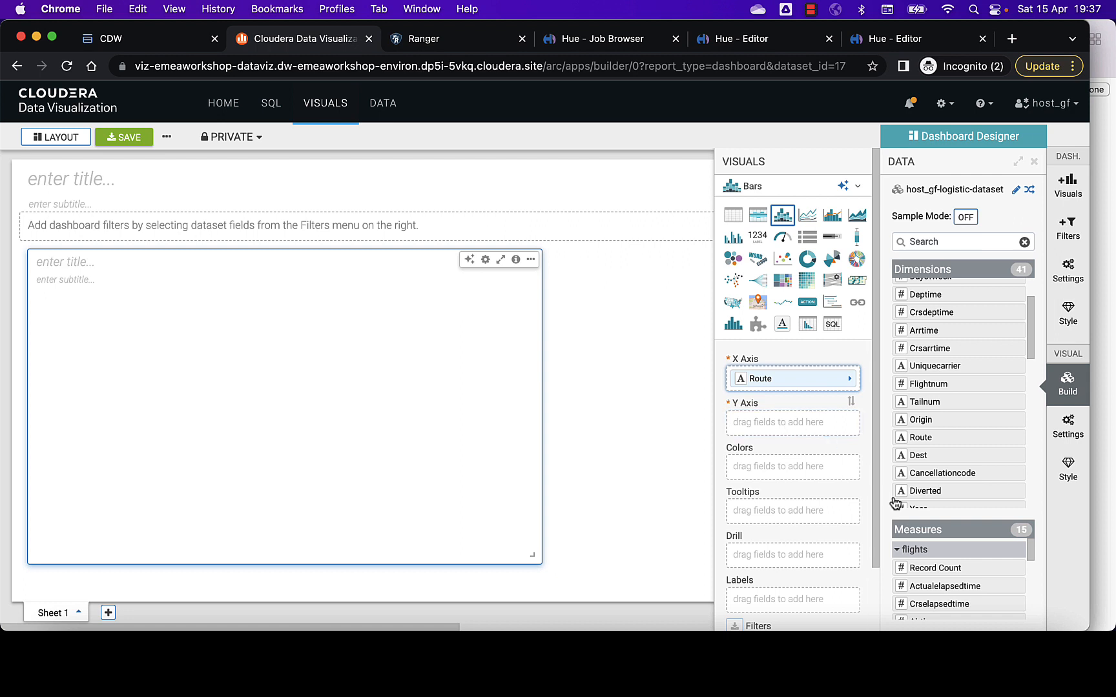
Assign the Dep delay measure to the Y Axis as avg(Dep delay) and refresh the visual
scroll(930, 549, down, 2)
scroll(930, 549, down, 2)
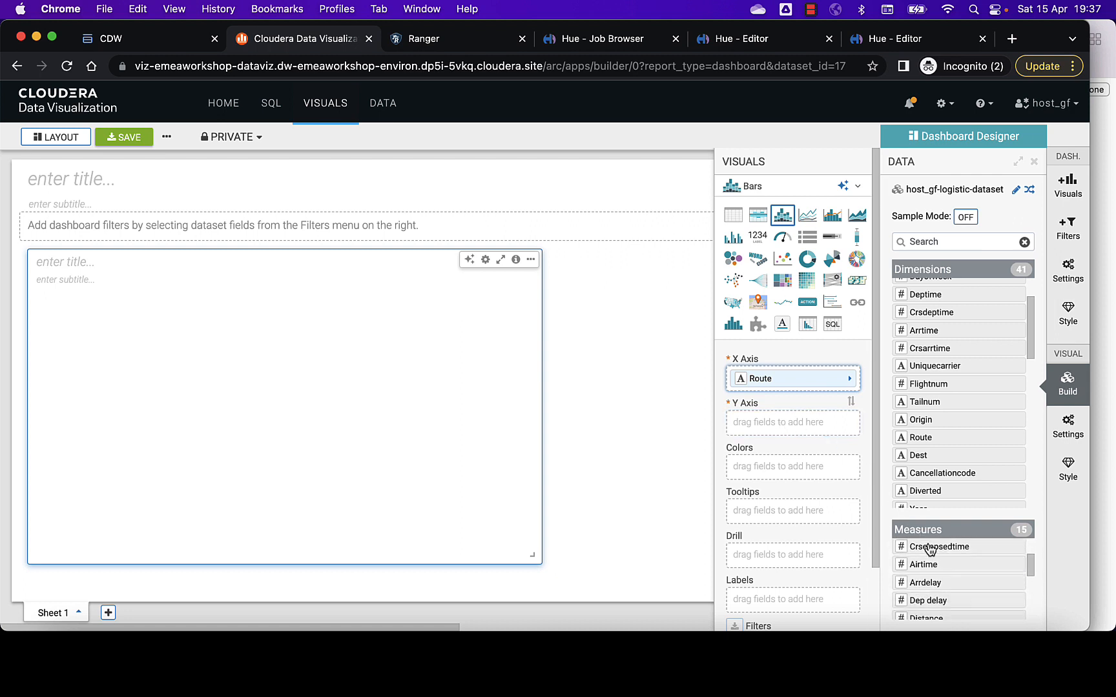
scroll(930, 550, down, 1)
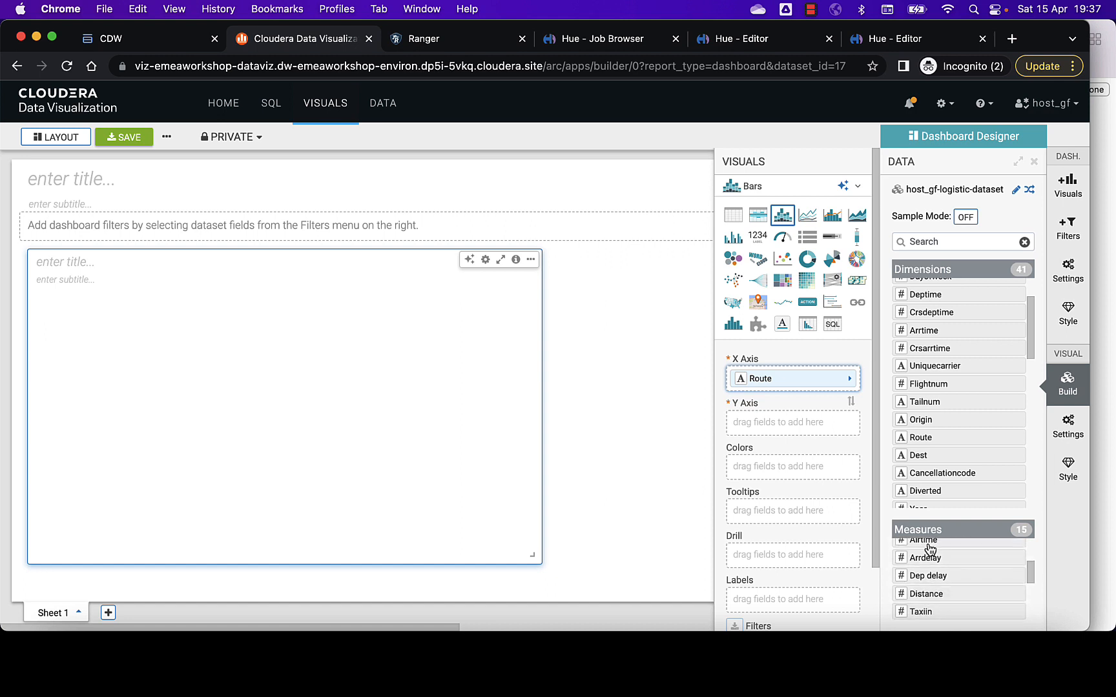
drag(930, 575, 804, 423)
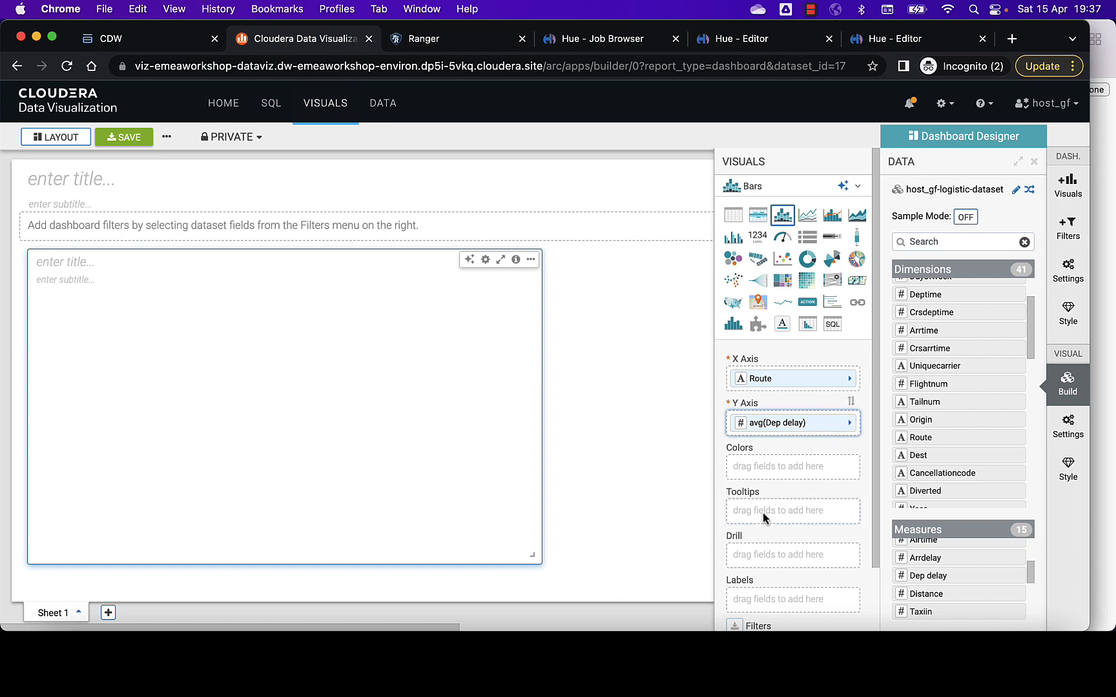
scroll(725, 532, down, 3)
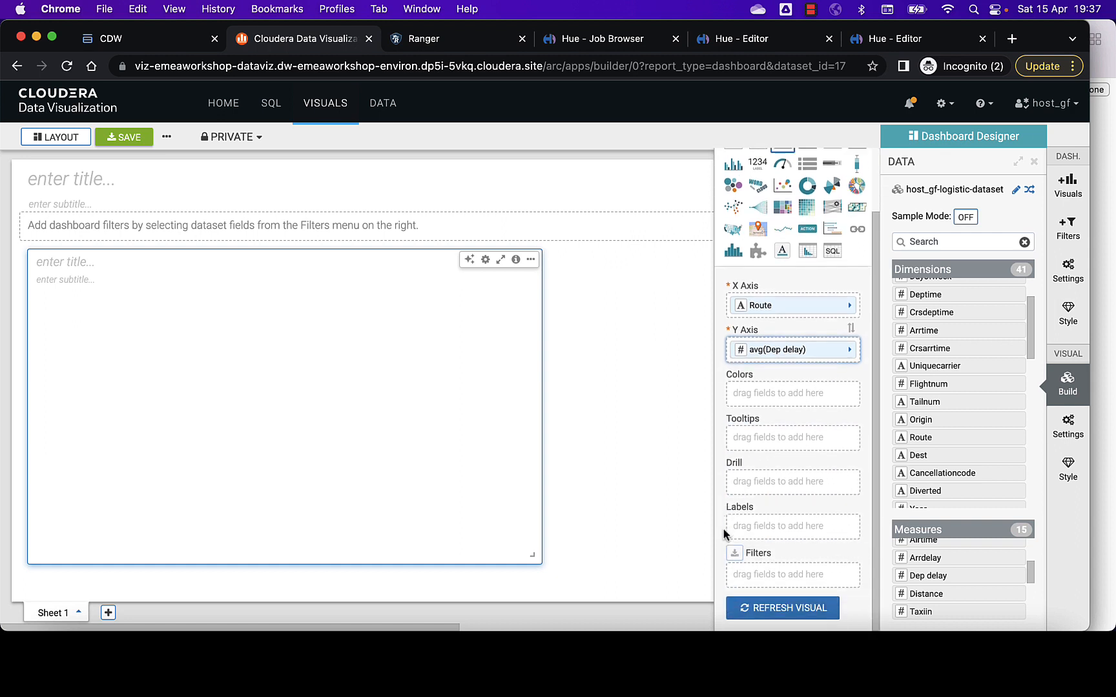
click(762, 612)
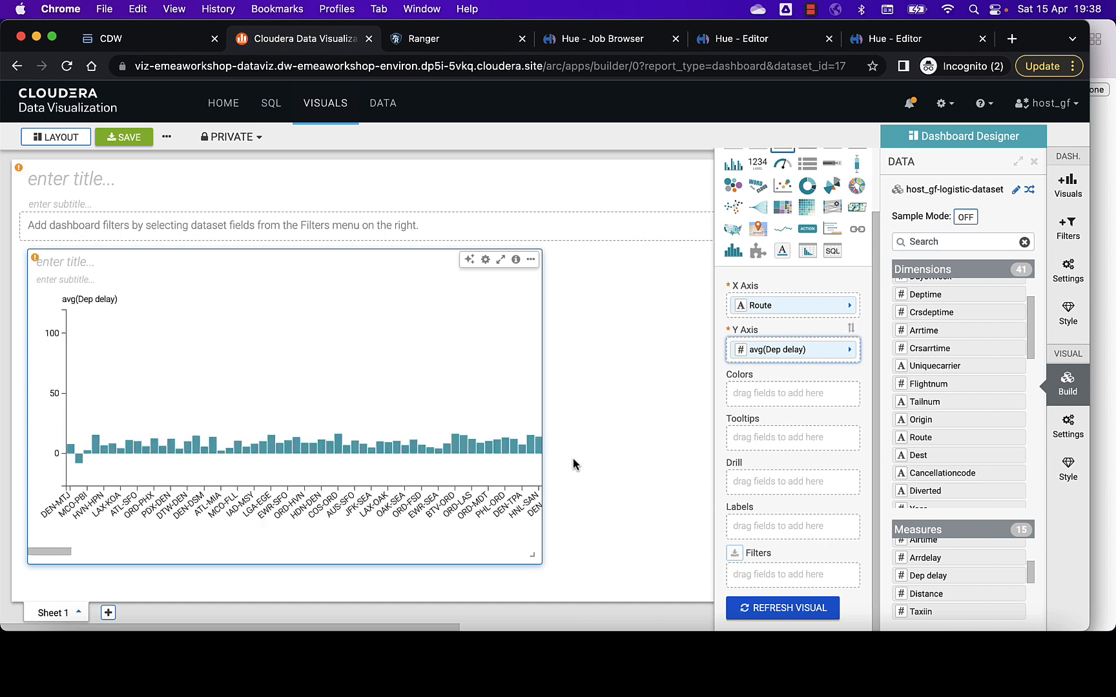
Limit the avg(Dep delay) field to the Top K of 25 and refresh the bar chart
click(851, 350)
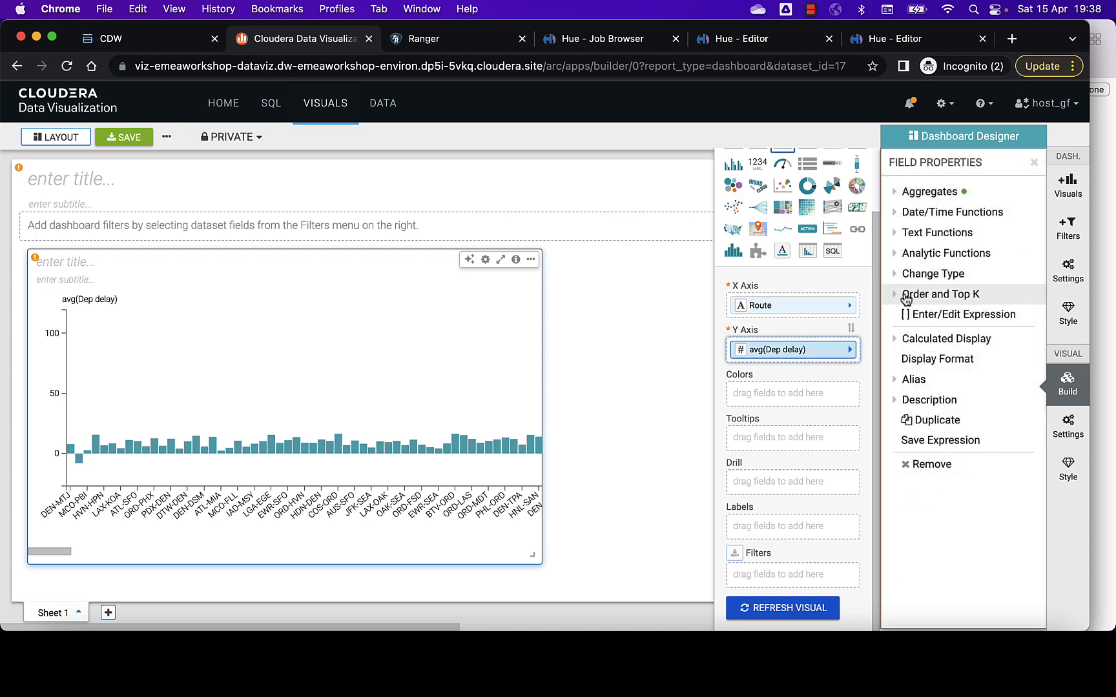
click(897, 296)
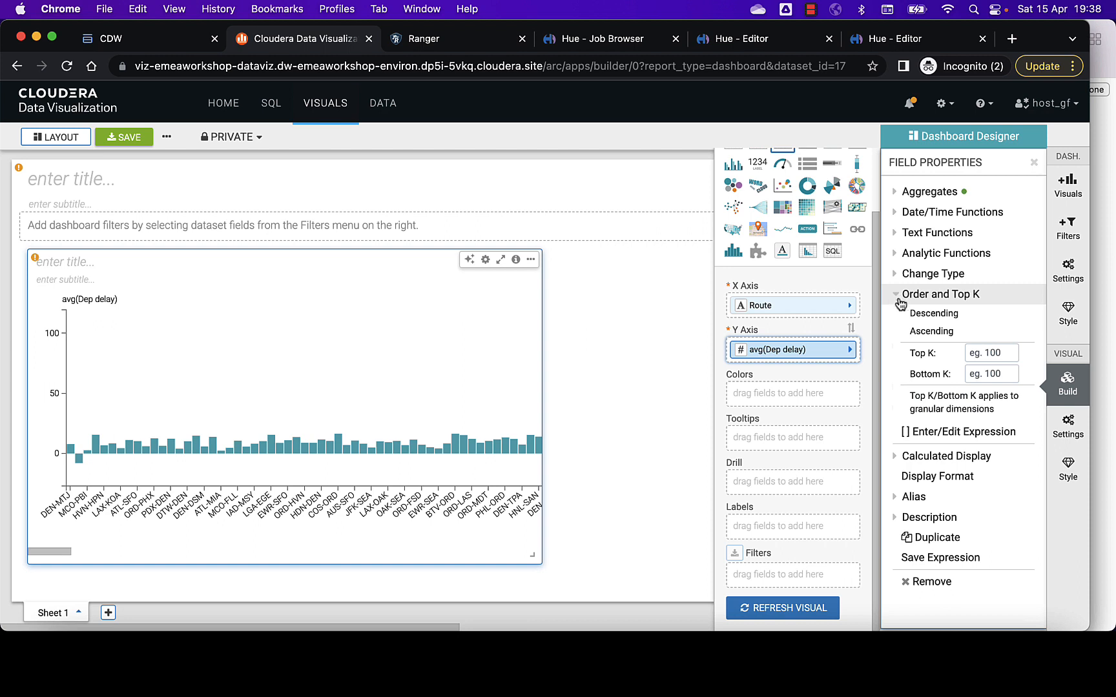
click(976, 354)
text(25)
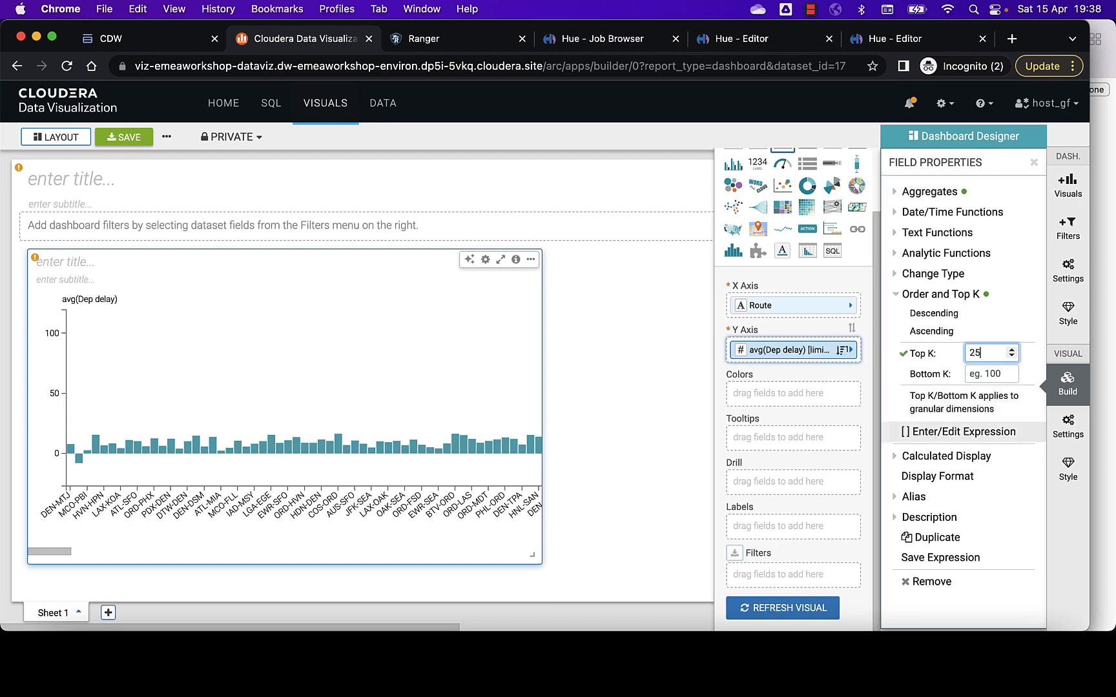
click(778, 609)
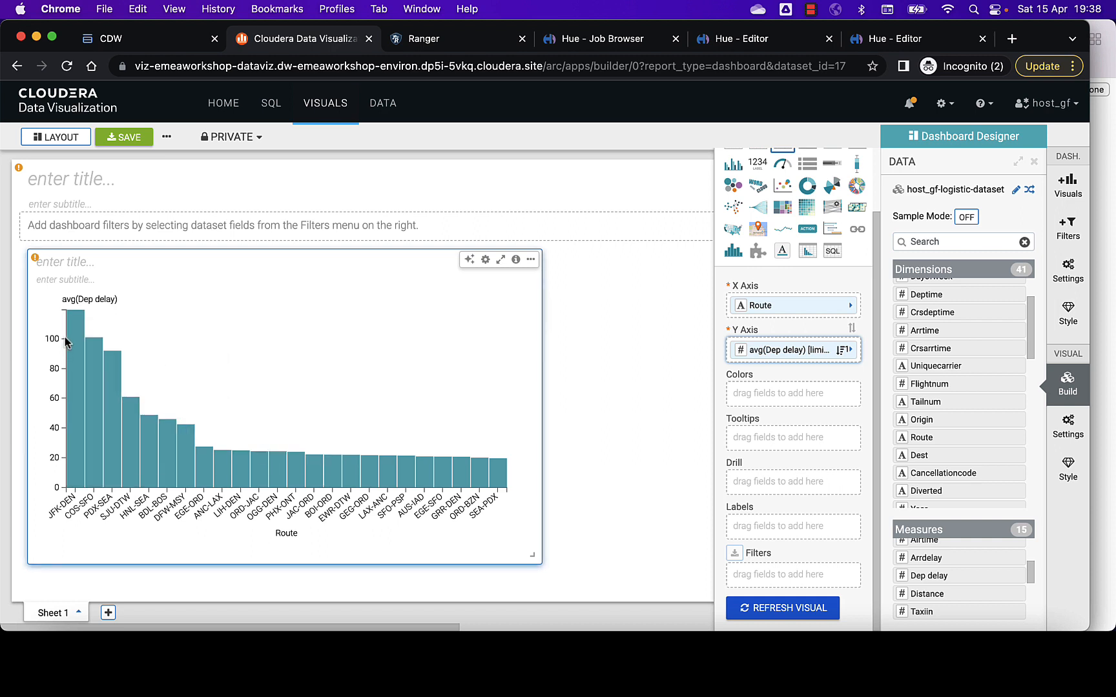
Save the new dashboard and open it in view mode
mouse_move(71, 343)
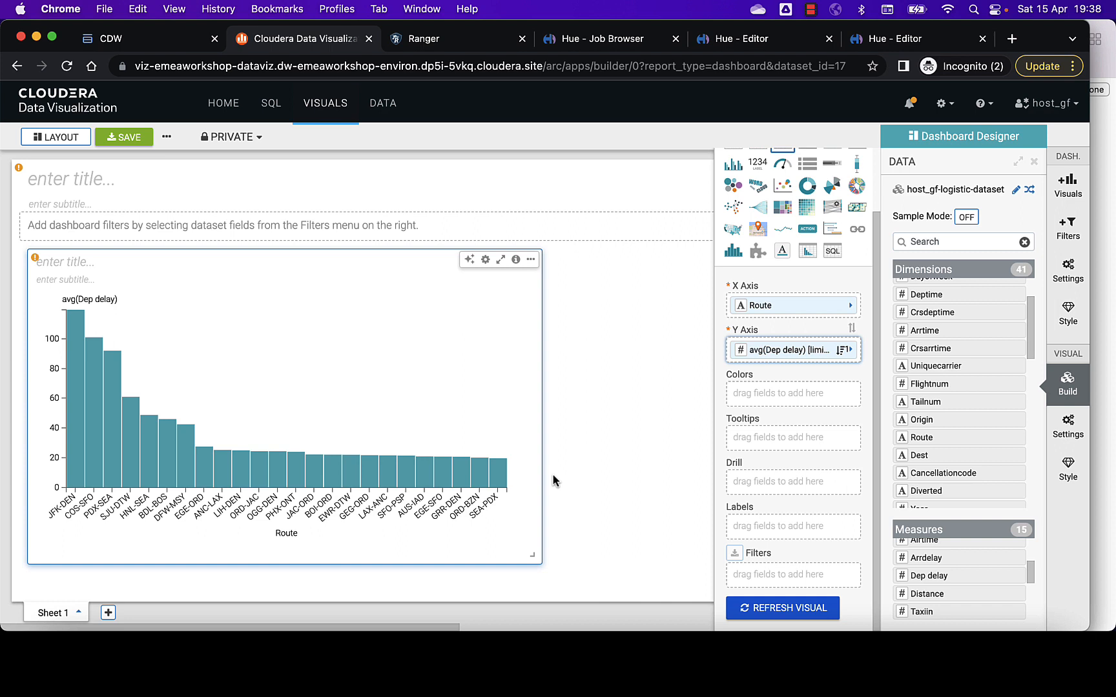
click(123, 137)
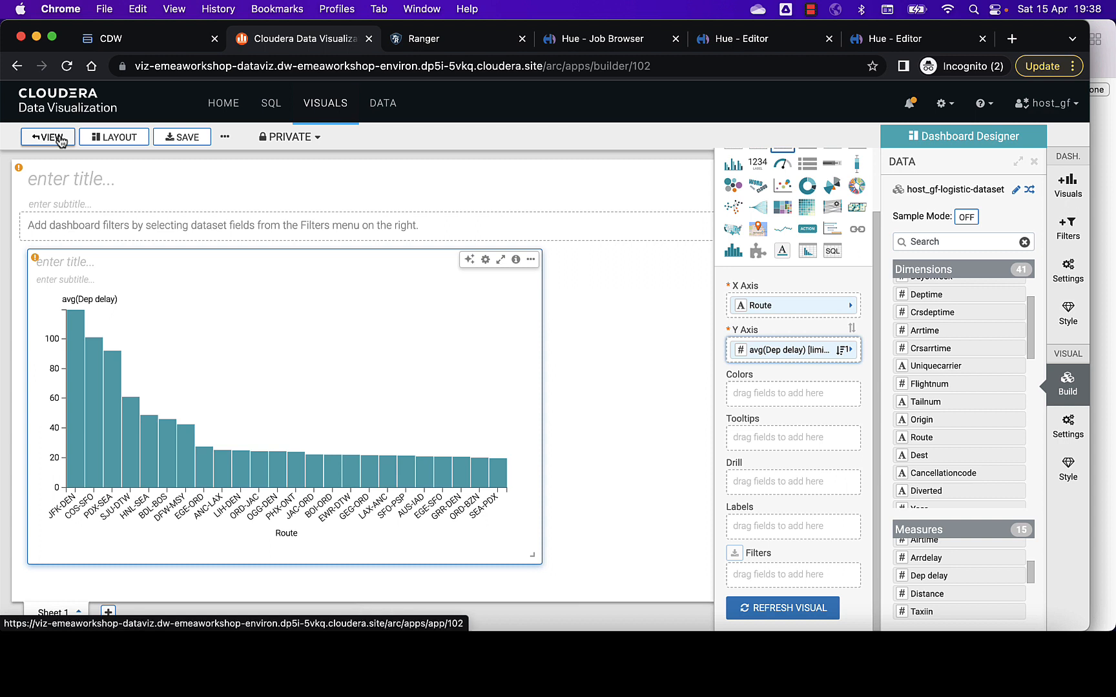
click(57, 138)
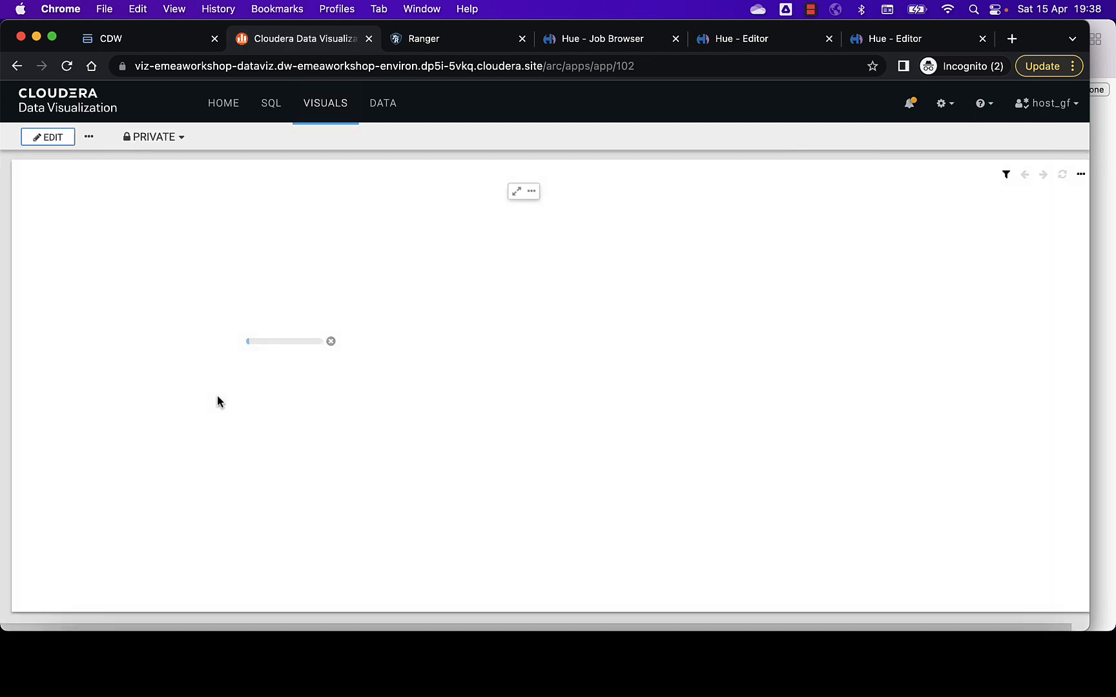